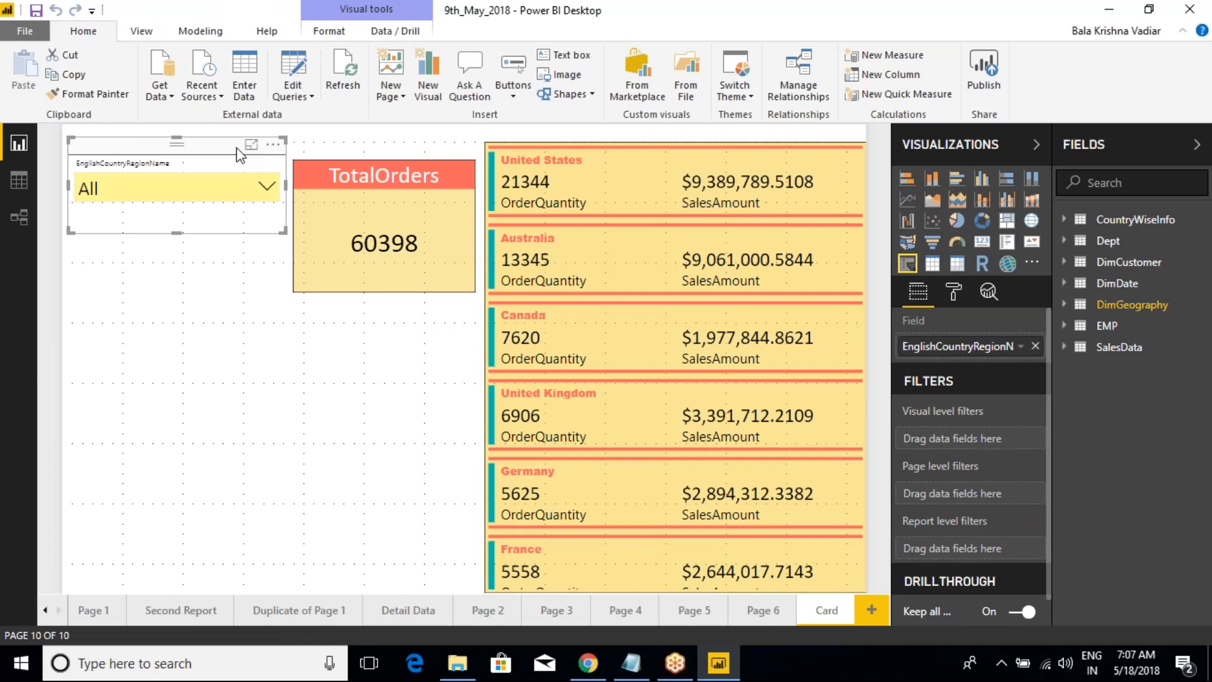
# Step: Inspect the TotalOrders card and the multi-row card, checking the visualization list in the Class Notes file in Notepad in between
pyautogui.click(424, 154)
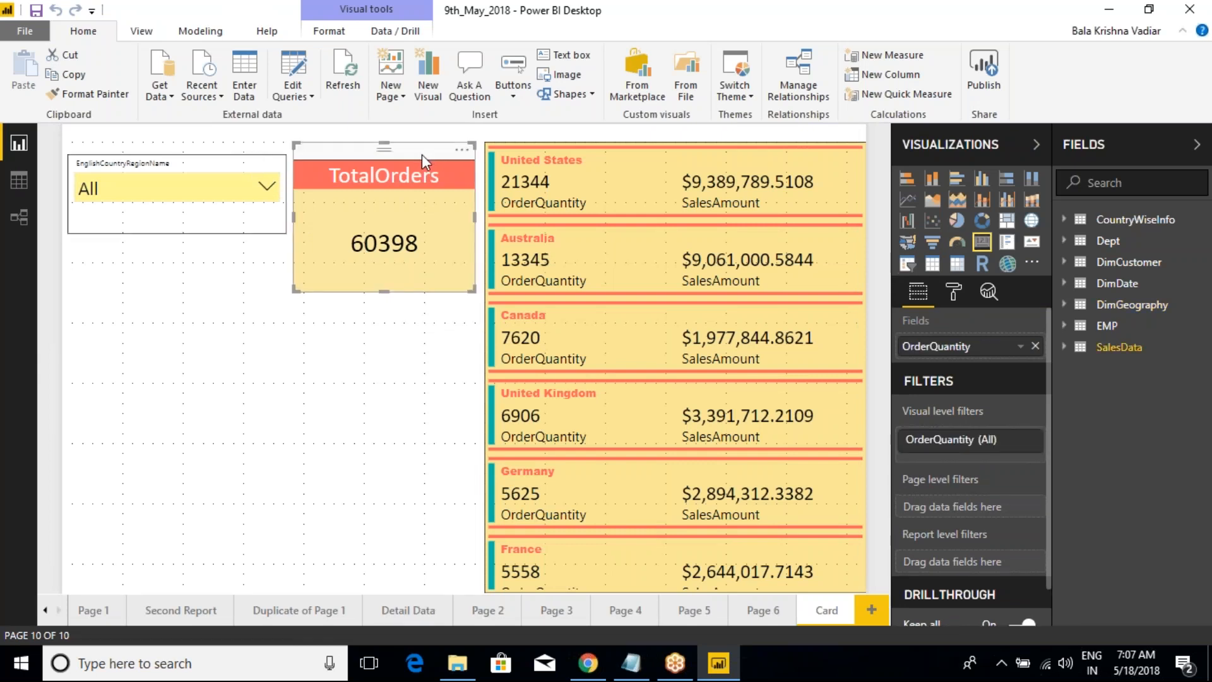
pyautogui.click(571, 140)
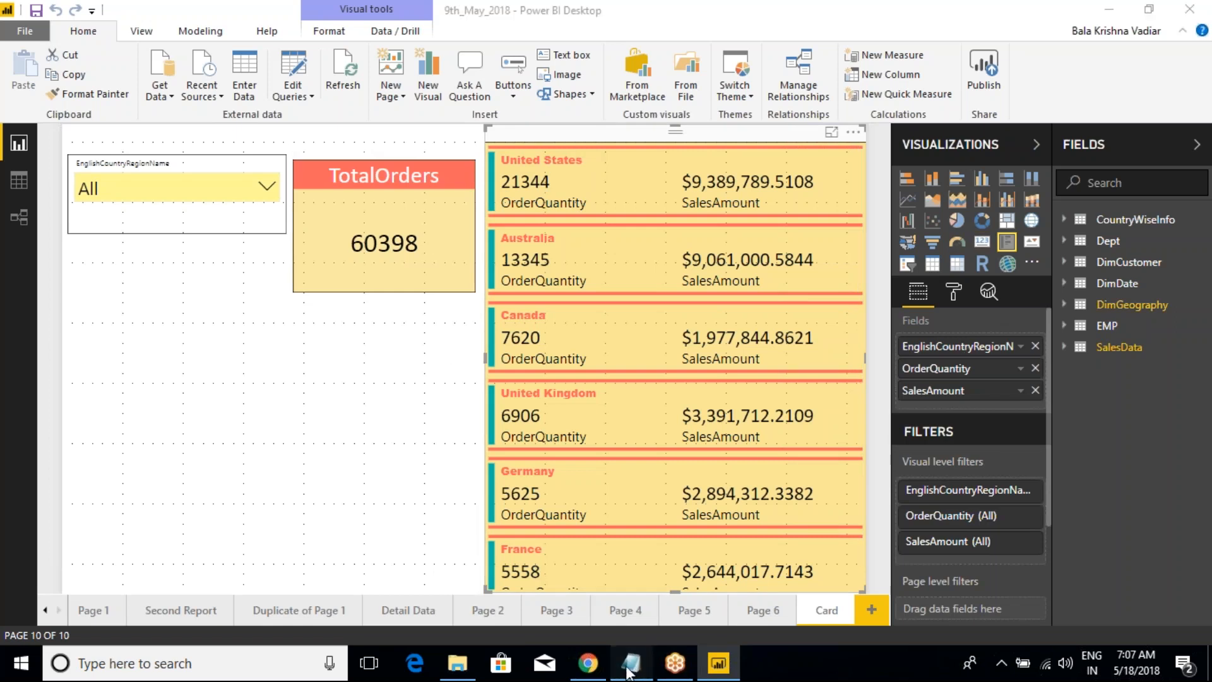
pyautogui.click(630, 670)
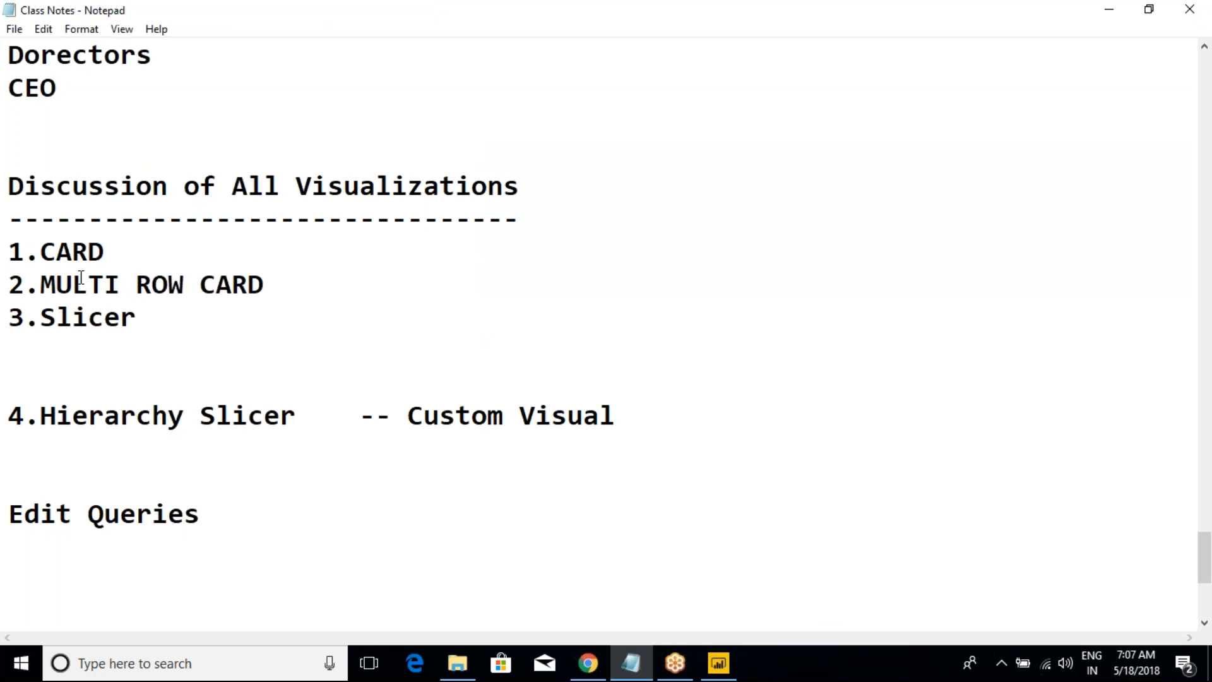
pyautogui.moveTo(9, 187); pyautogui.dragTo(145, 314)
pyautogui.click(144, 314)
pyautogui.click(711, 661)
pyautogui.click(344, 154)
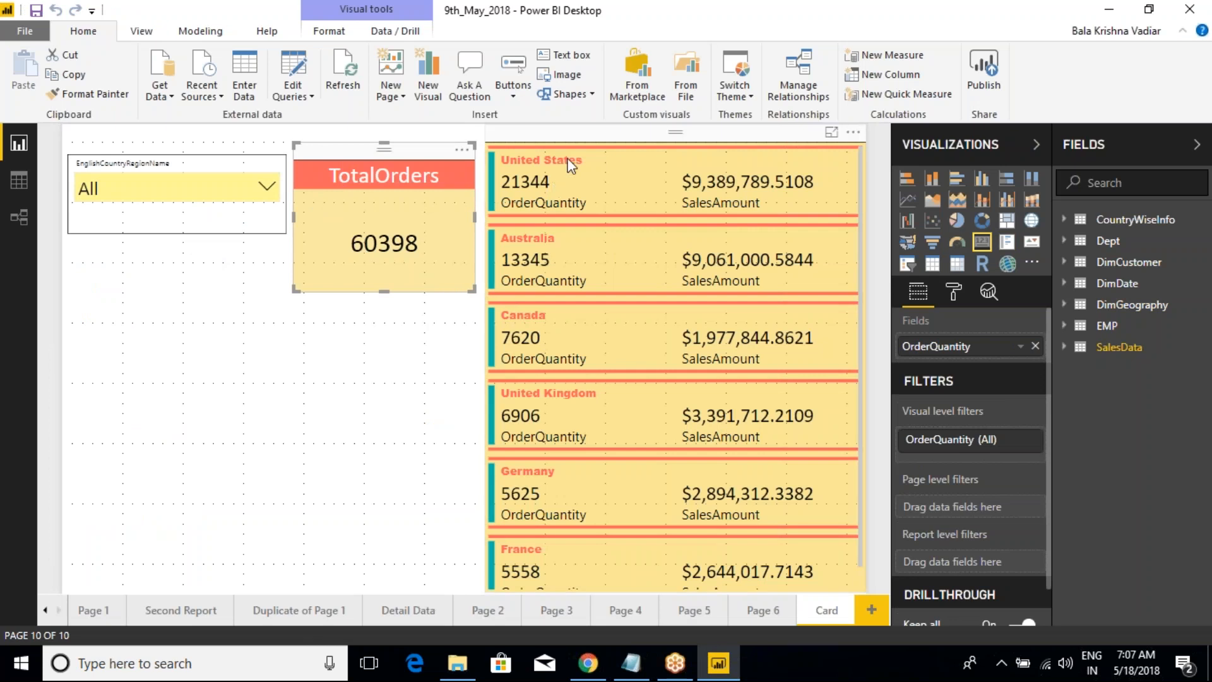
pyautogui.click(574, 139)
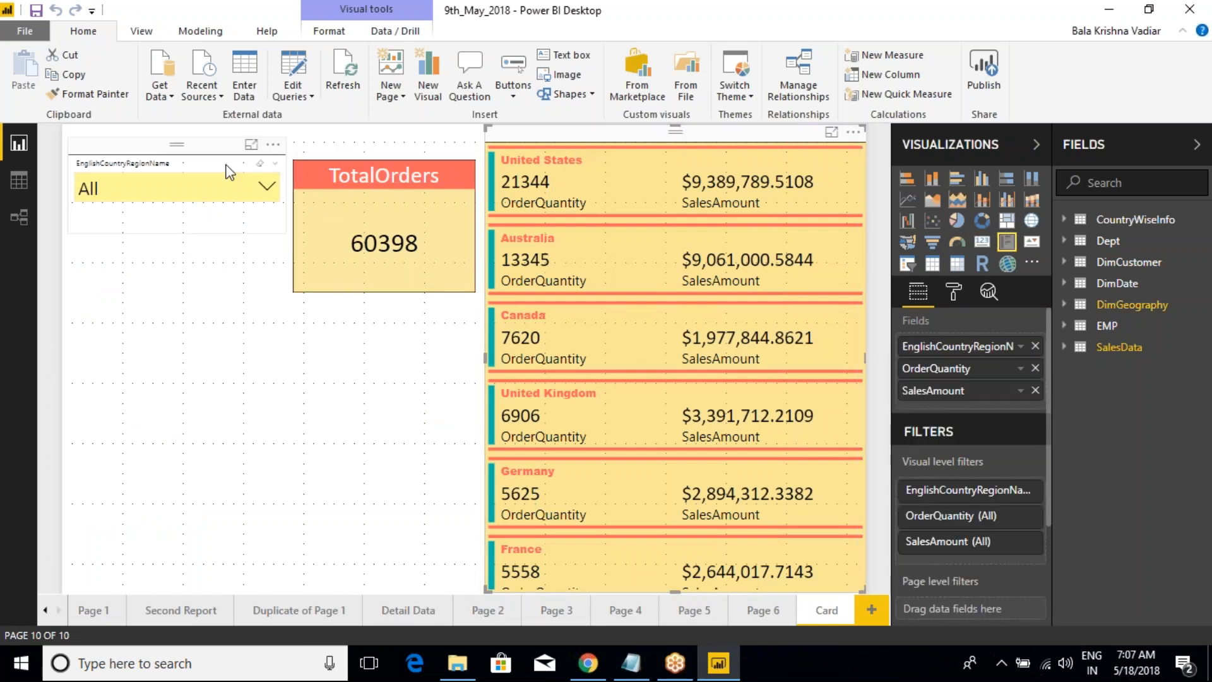
# Step: Examine the selection control options in the formatting settings of the EnglishCountryRegionName slicer
pyautogui.click(201, 152)
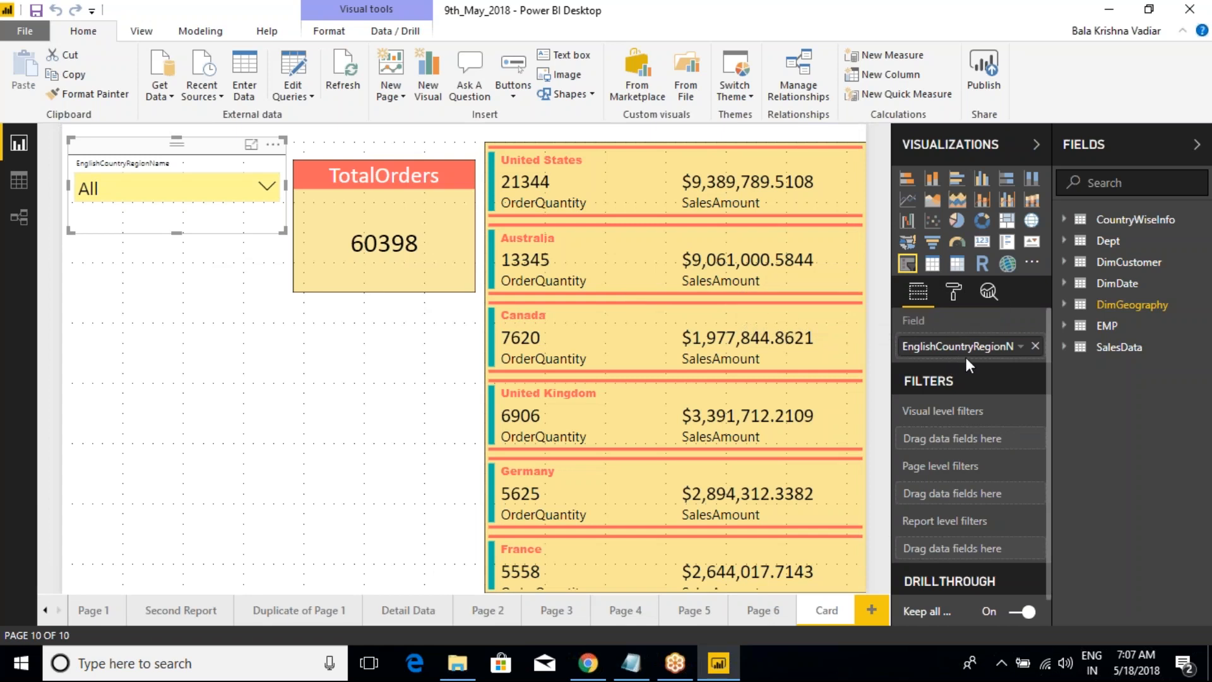
pyautogui.click(955, 294)
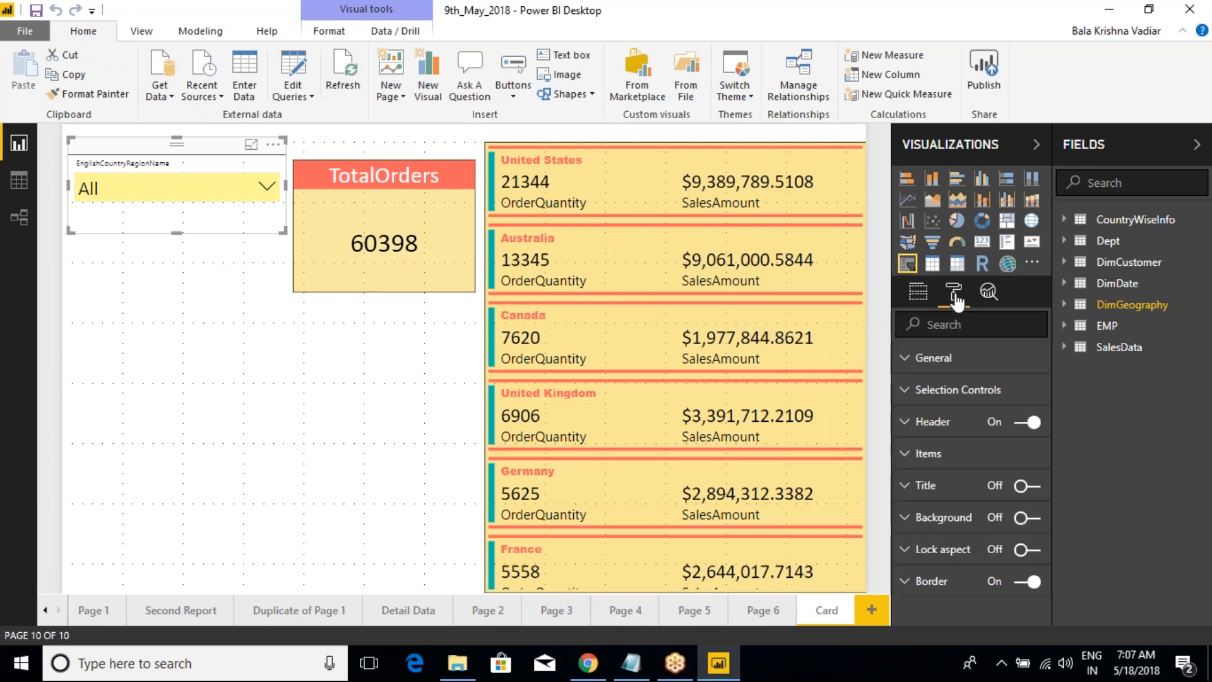
pyautogui.click(902, 392)
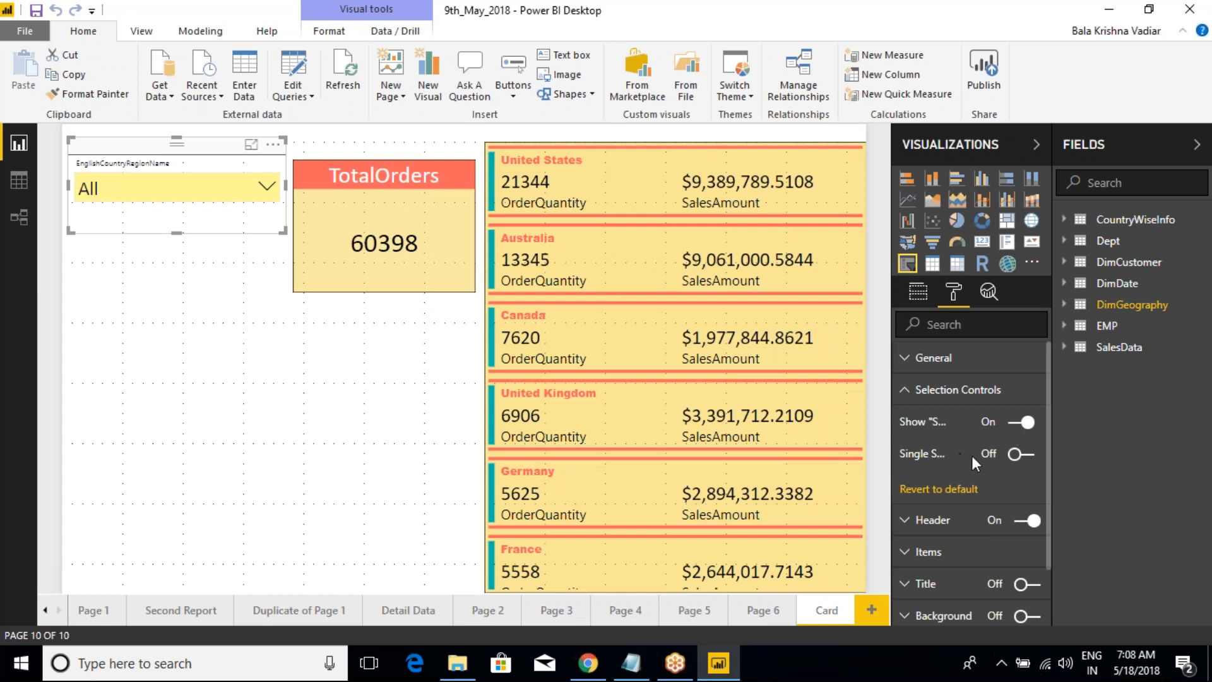
pyautogui.click(906, 391)
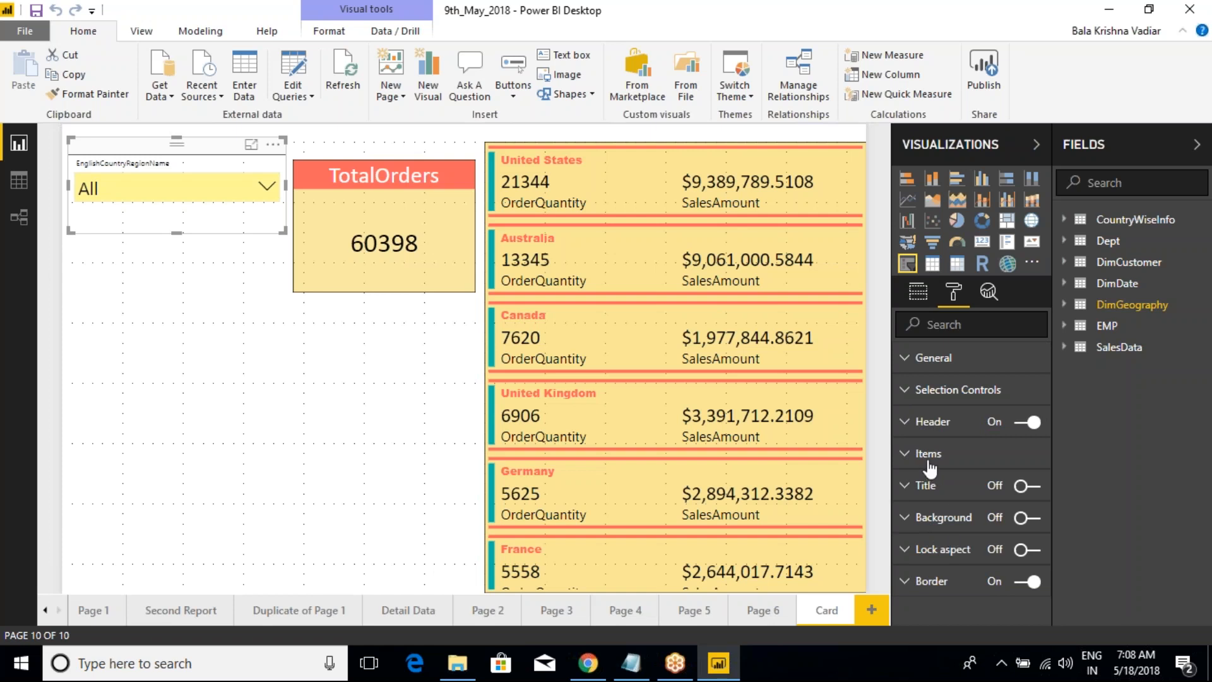
pyautogui.click(918, 292)
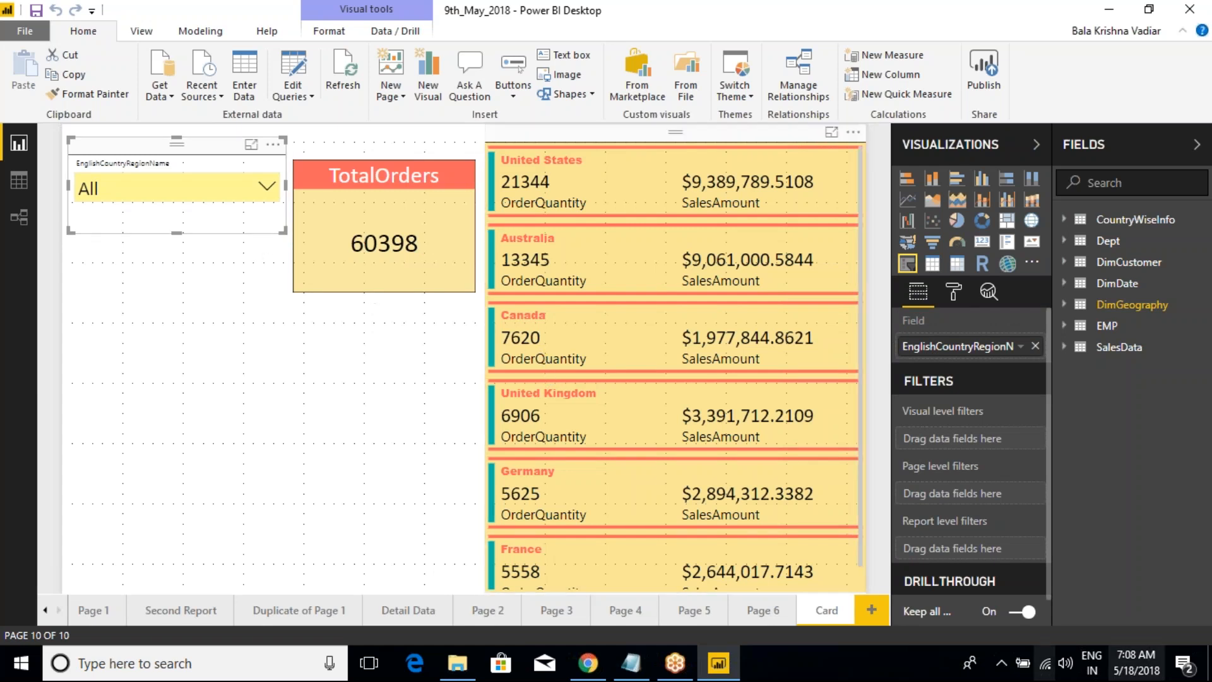
# Step: In the Class Notes in Notepad, start a list item "5." under Hierarchy Slicer and remove one blank line below item 3
pyautogui.click(631, 663)
pyautogui.click(301, 393)
pyautogui.moveTo(616, 416); pyautogui.dragTo(10, 415)
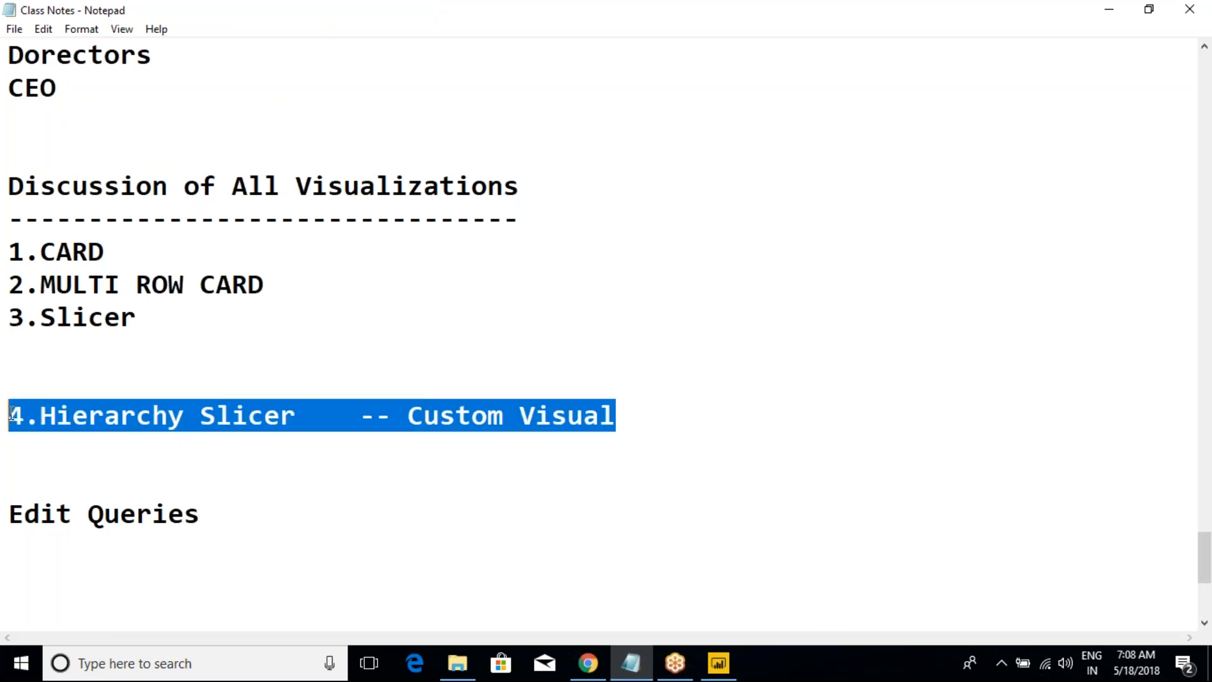
pyautogui.click(224, 433)
pyautogui.click(623, 414)
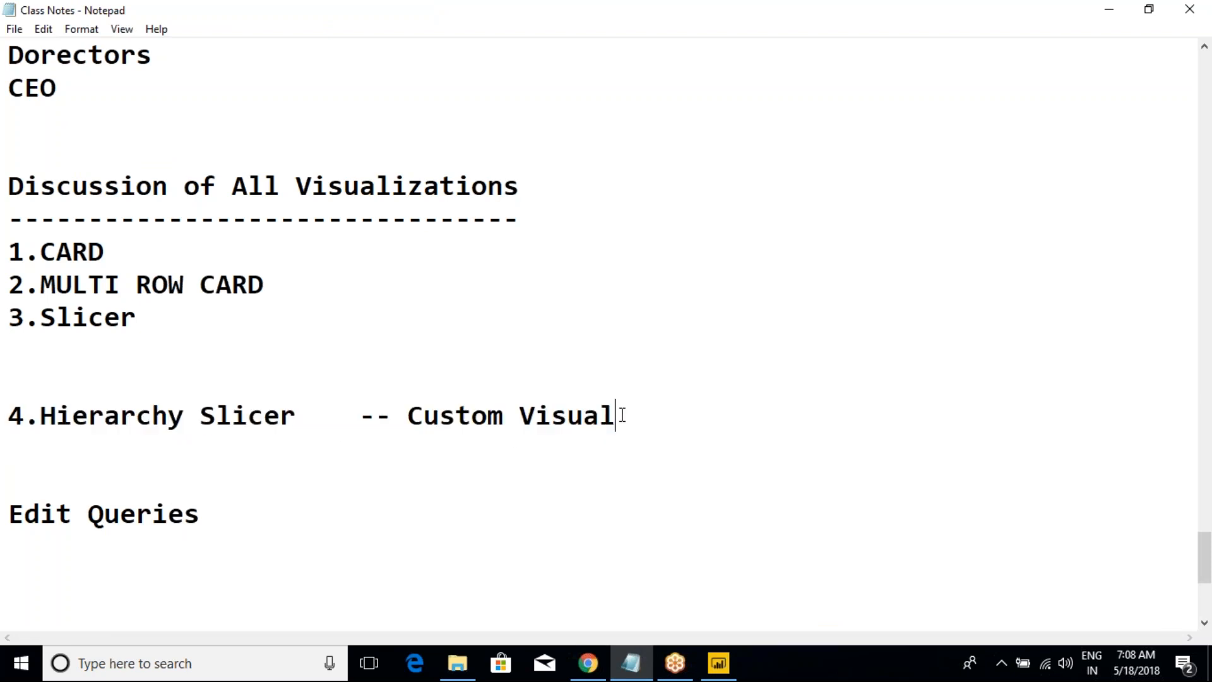
pyautogui.press('Return')
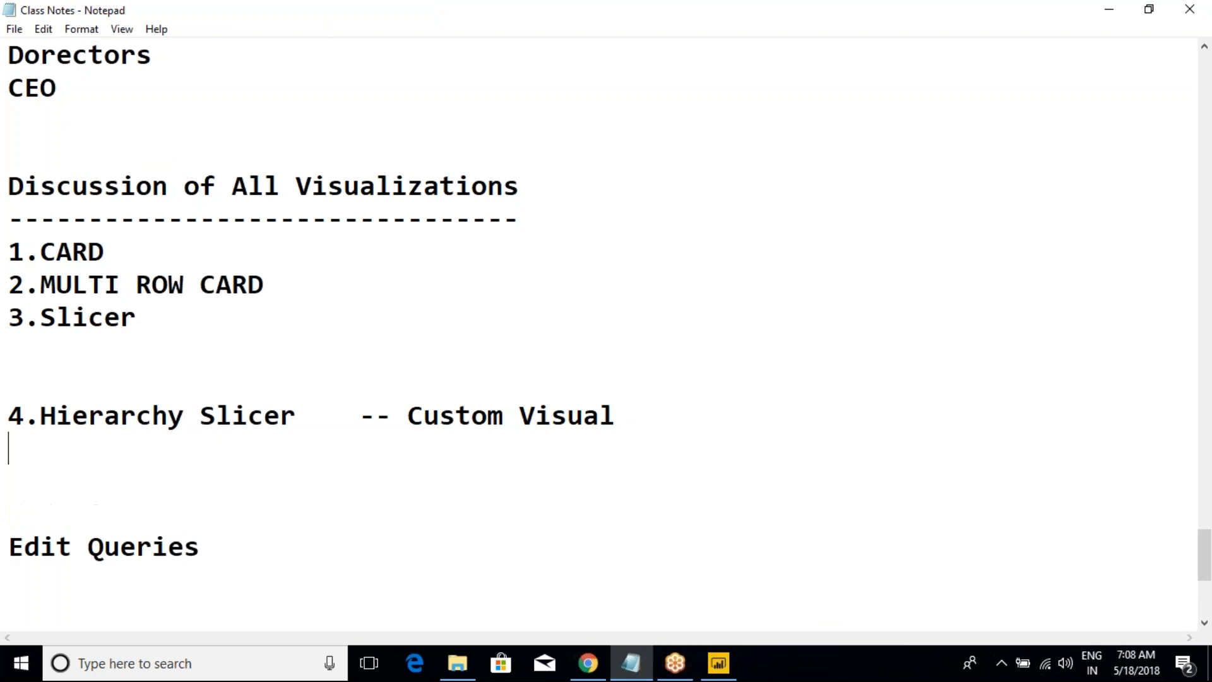
pyautogui.write('5.')
pyautogui.click(150, 358)
pyautogui.press('Delete')
pyautogui.click(137, 400)
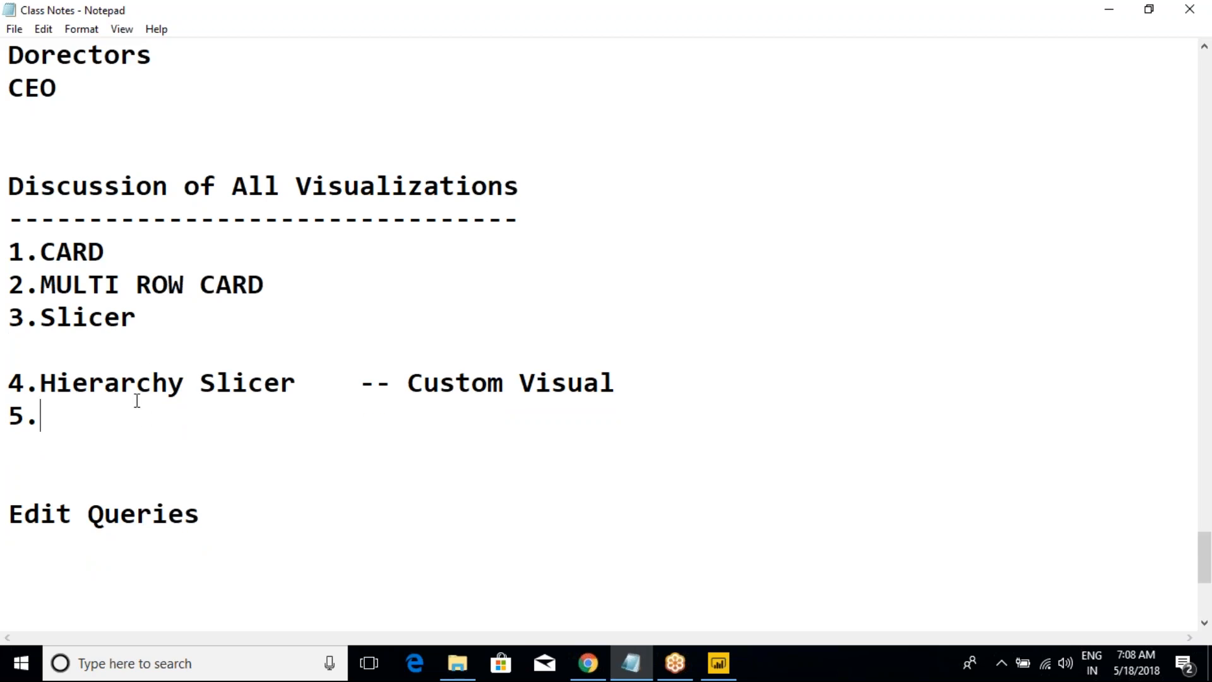
# Step: Switch to Power BI Desktop and filter the EnglishCountryRegionName slicer to Australia, checking the TotalOrders card
pyautogui.click(719, 663)
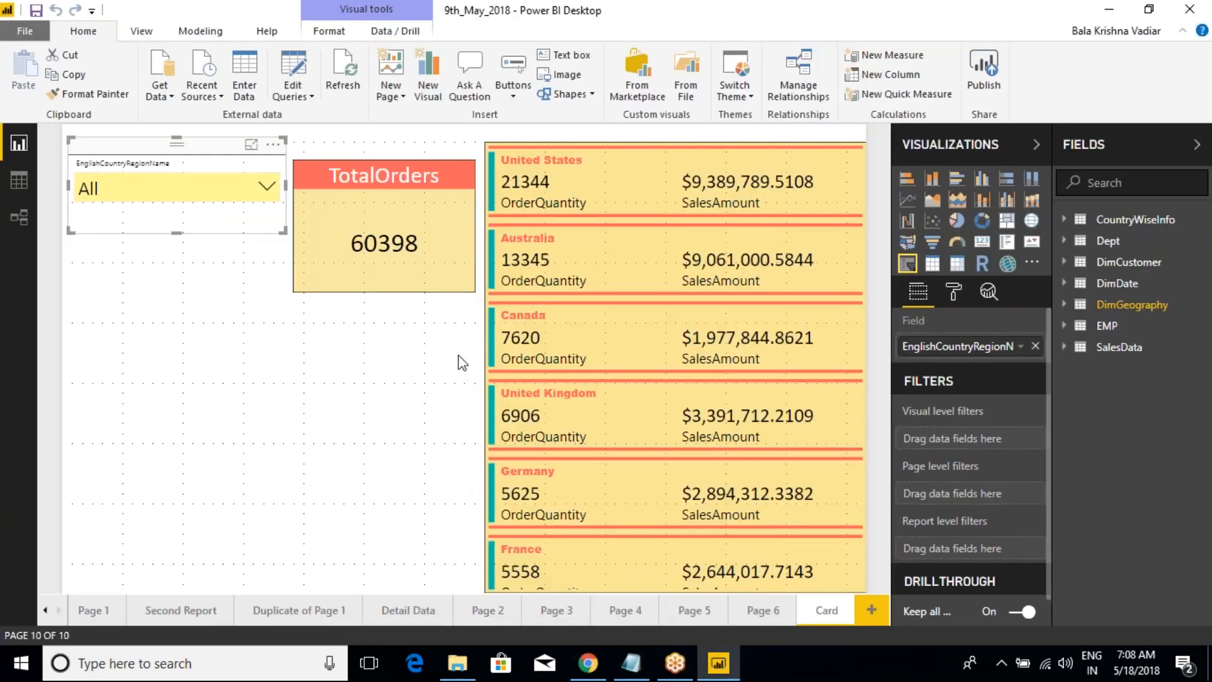
pyautogui.click(418, 153)
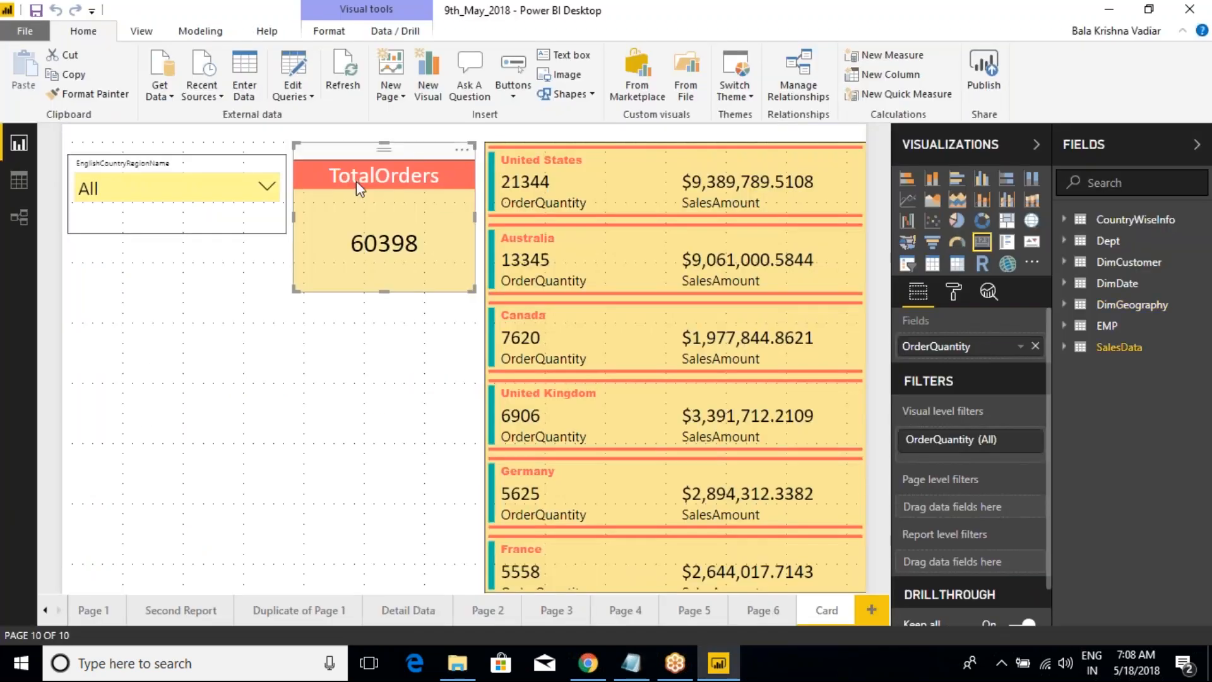
pyautogui.click(234, 154)
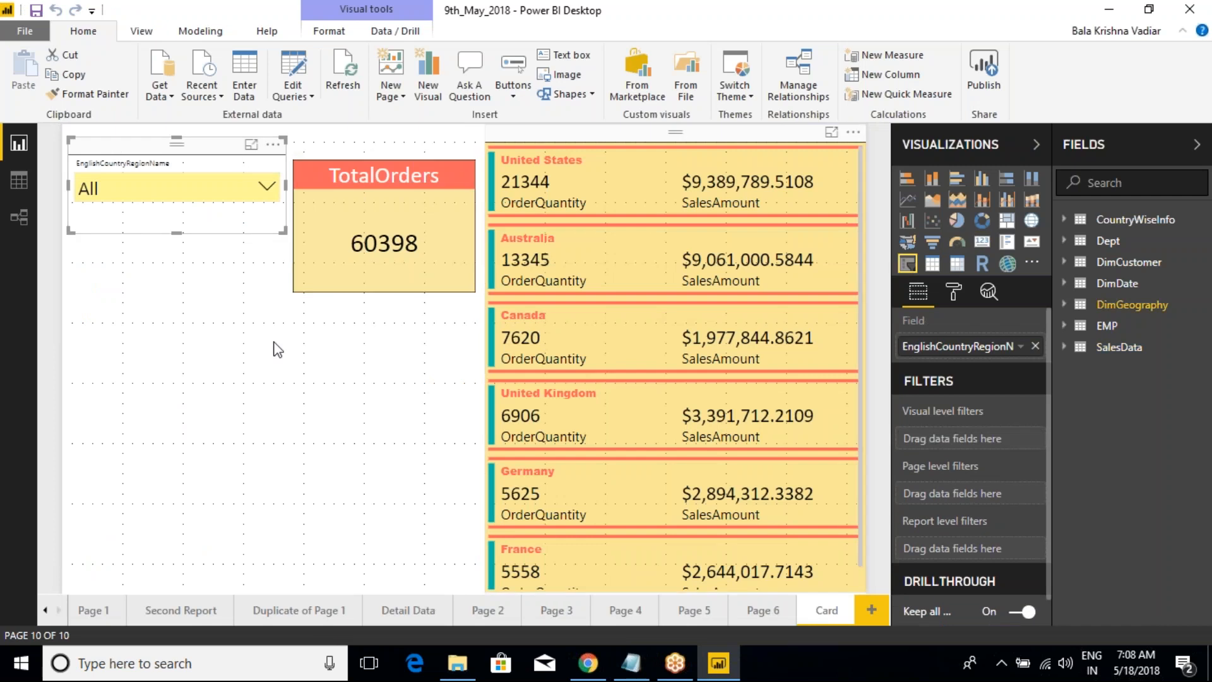
pyautogui.click(146, 306)
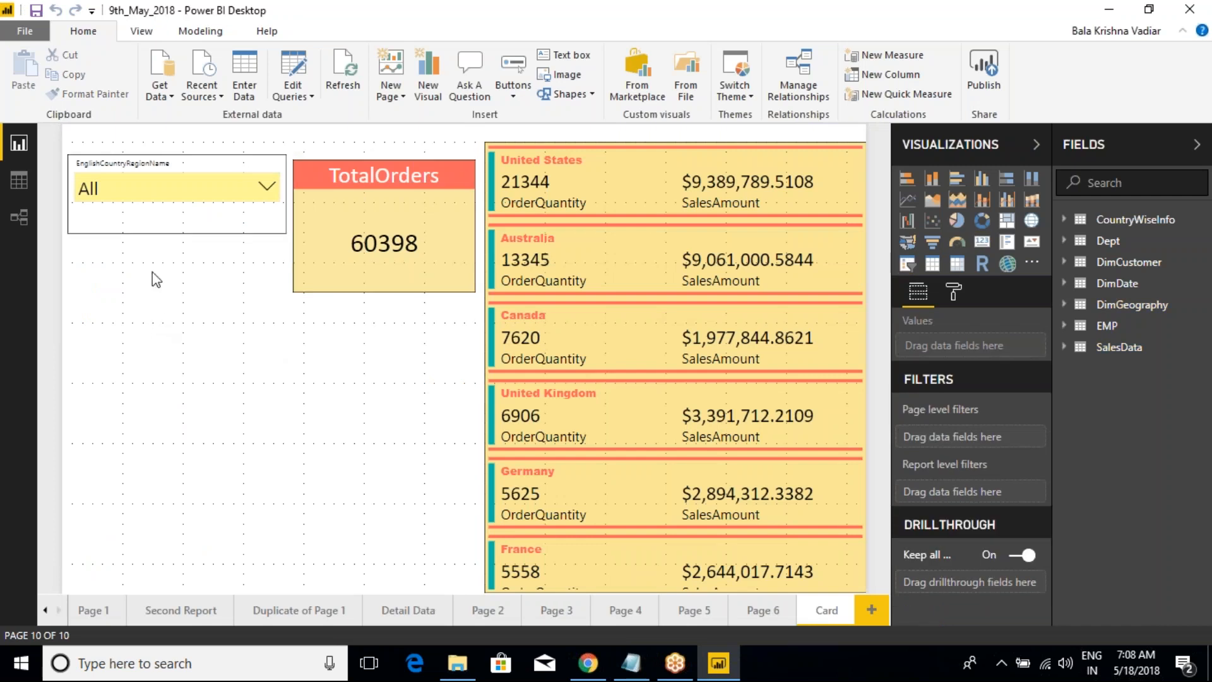
pyautogui.click(267, 186)
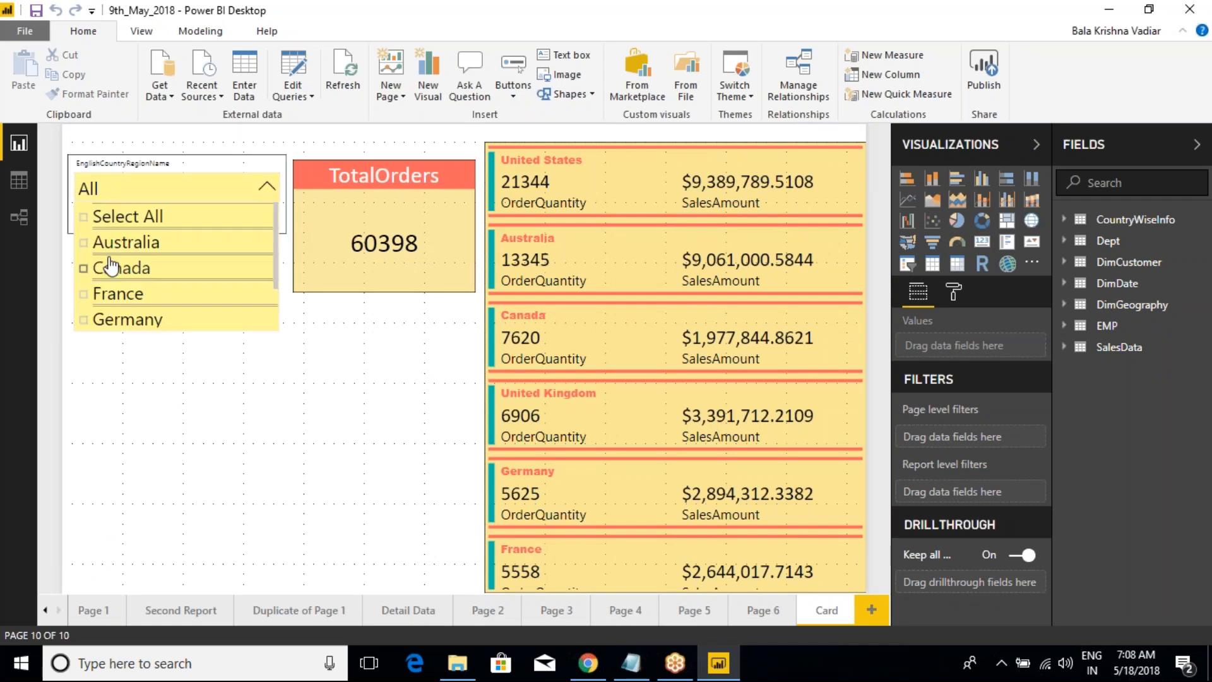
pyautogui.click(91, 250)
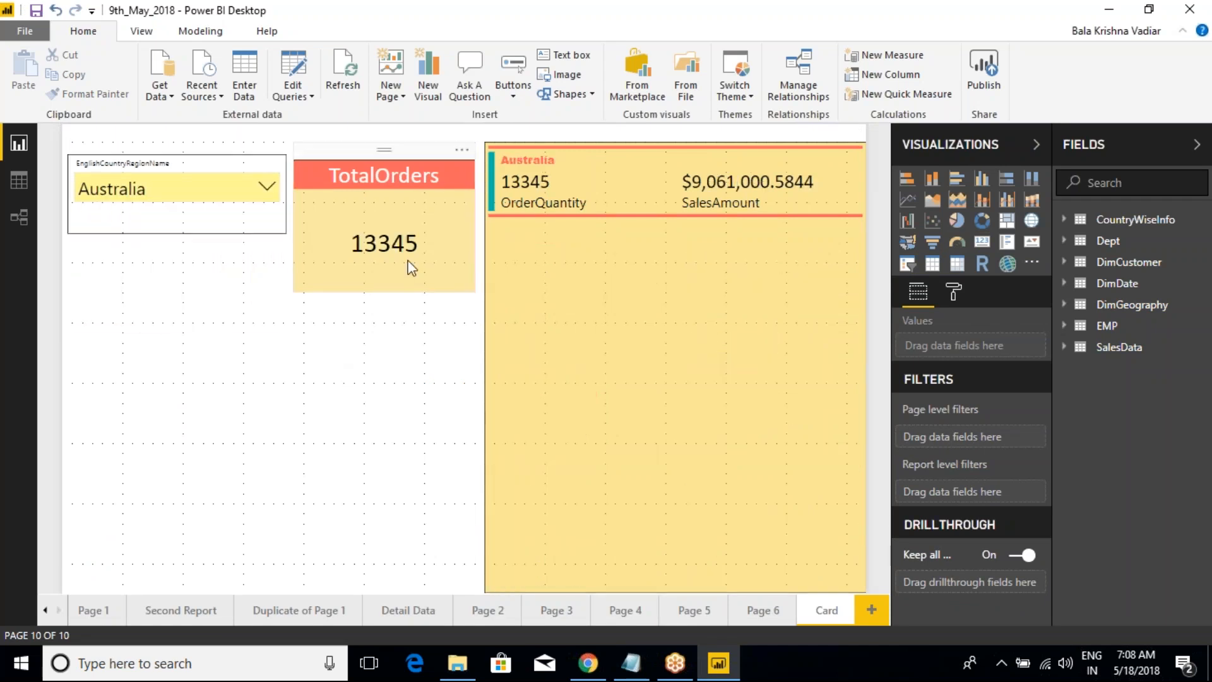
pyautogui.click(418, 245)
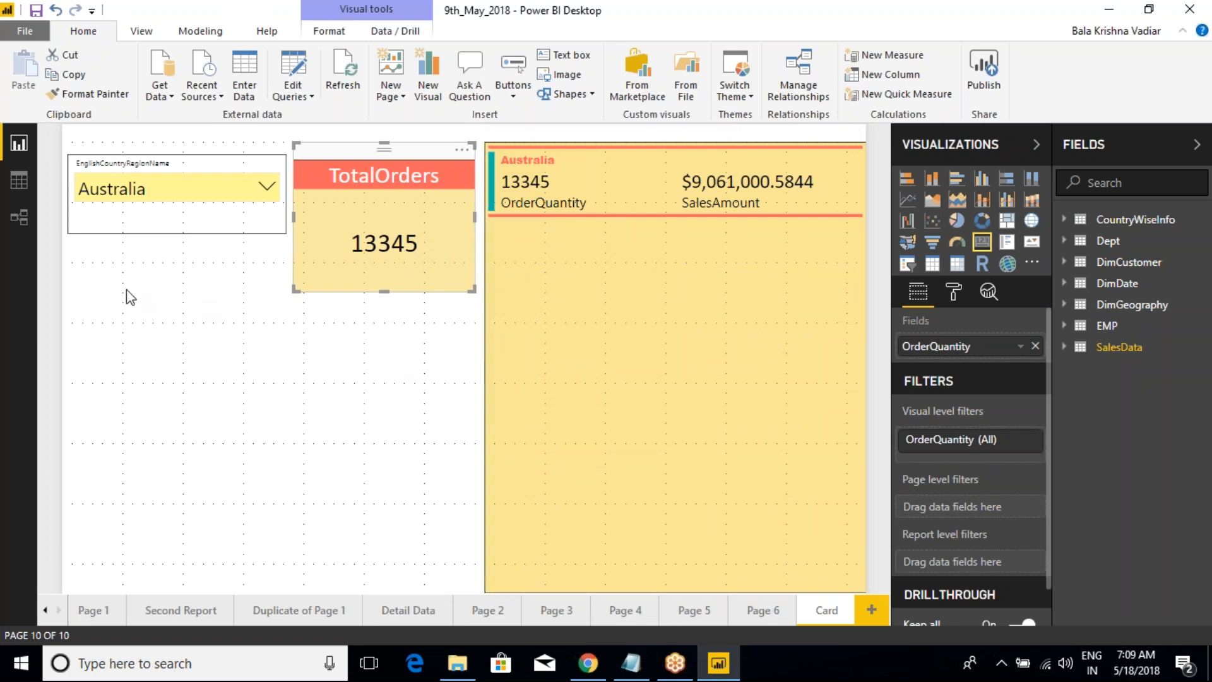
pyautogui.click(163, 228)
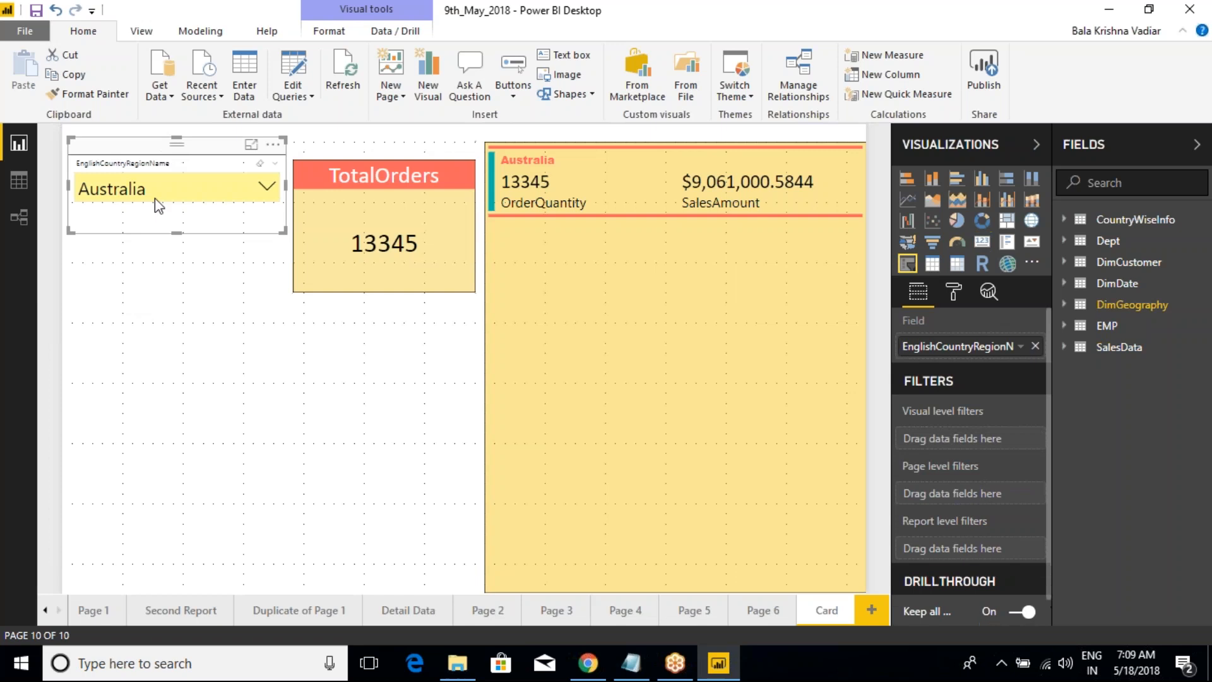
# Step: Add a slicer on DimGeography's StateProvinceName field, shorten it and place it just below the country slicer
pyautogui.click(376, 379)
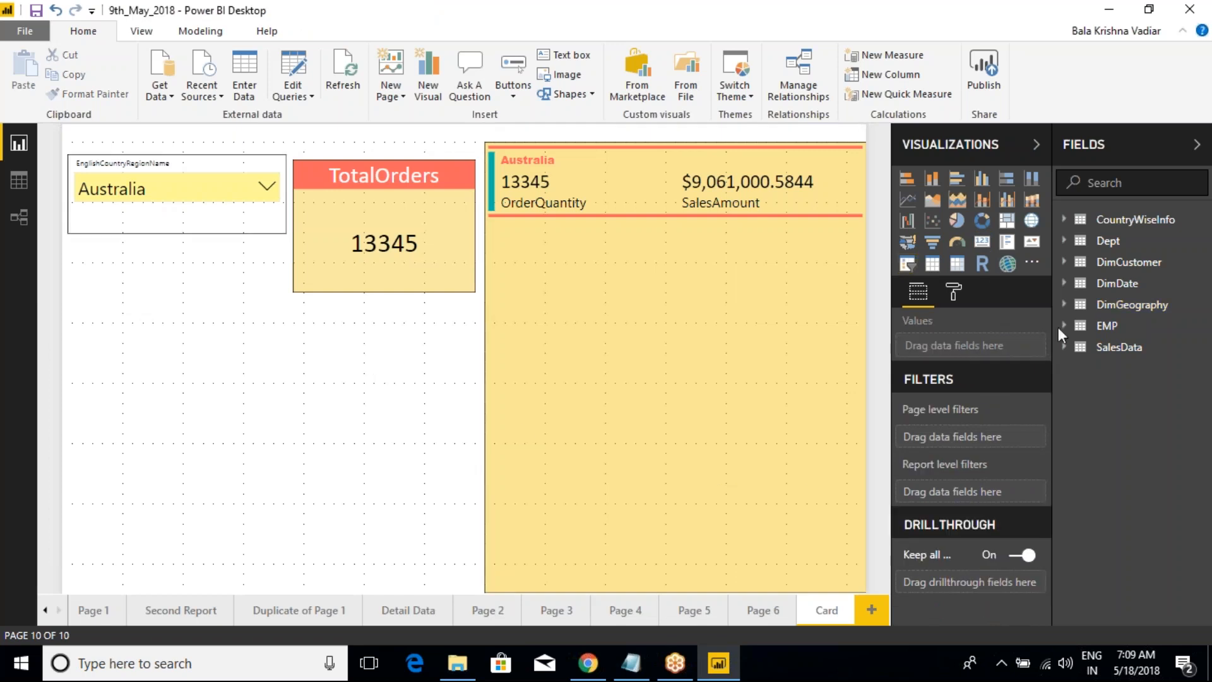
pyautogui.click(910, 266)
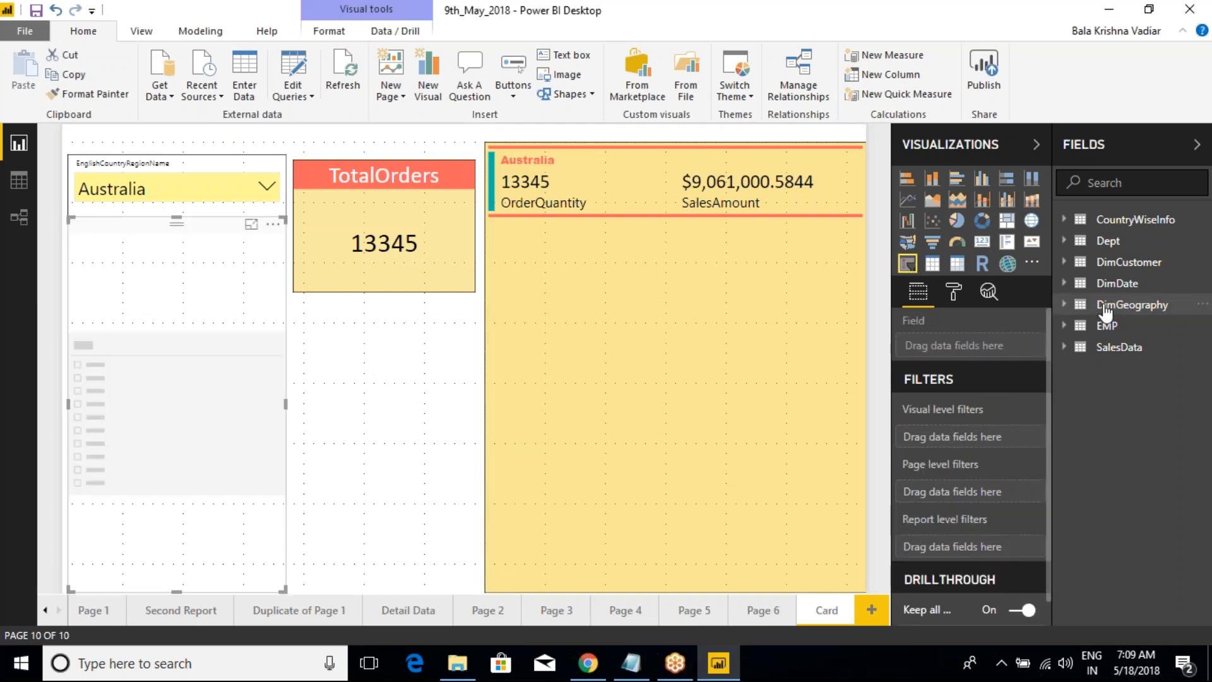
pyautogui.click(1072, 304)
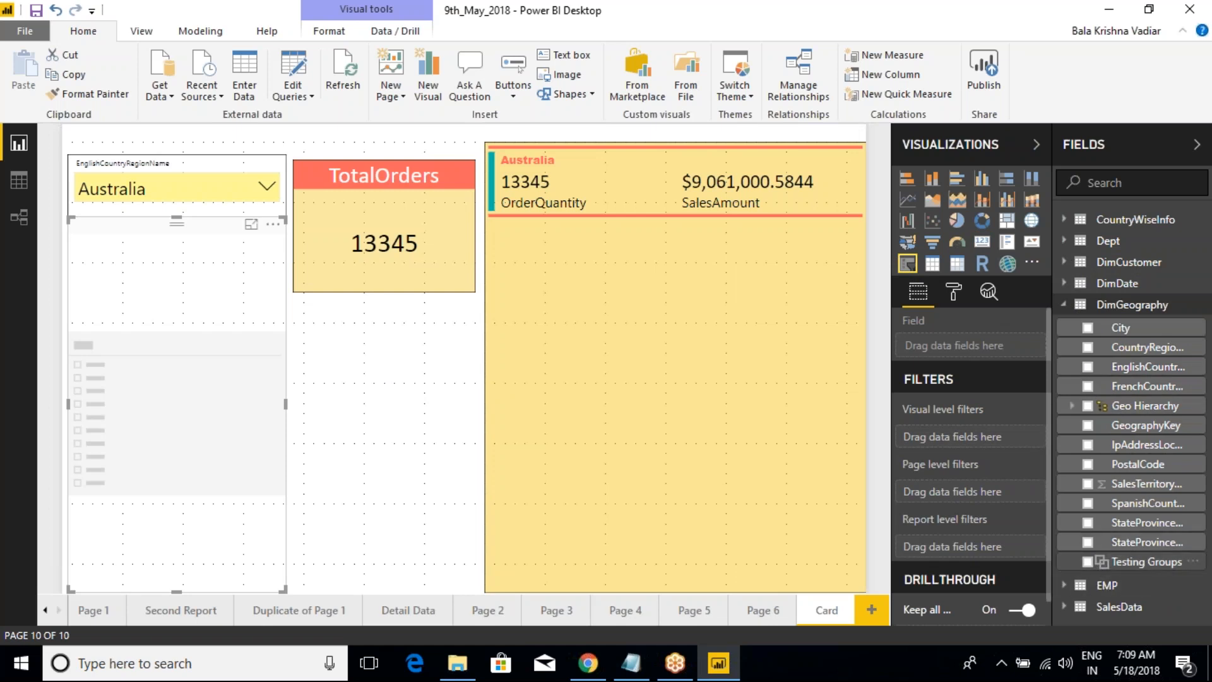
pyautogui.click(1089, 543)
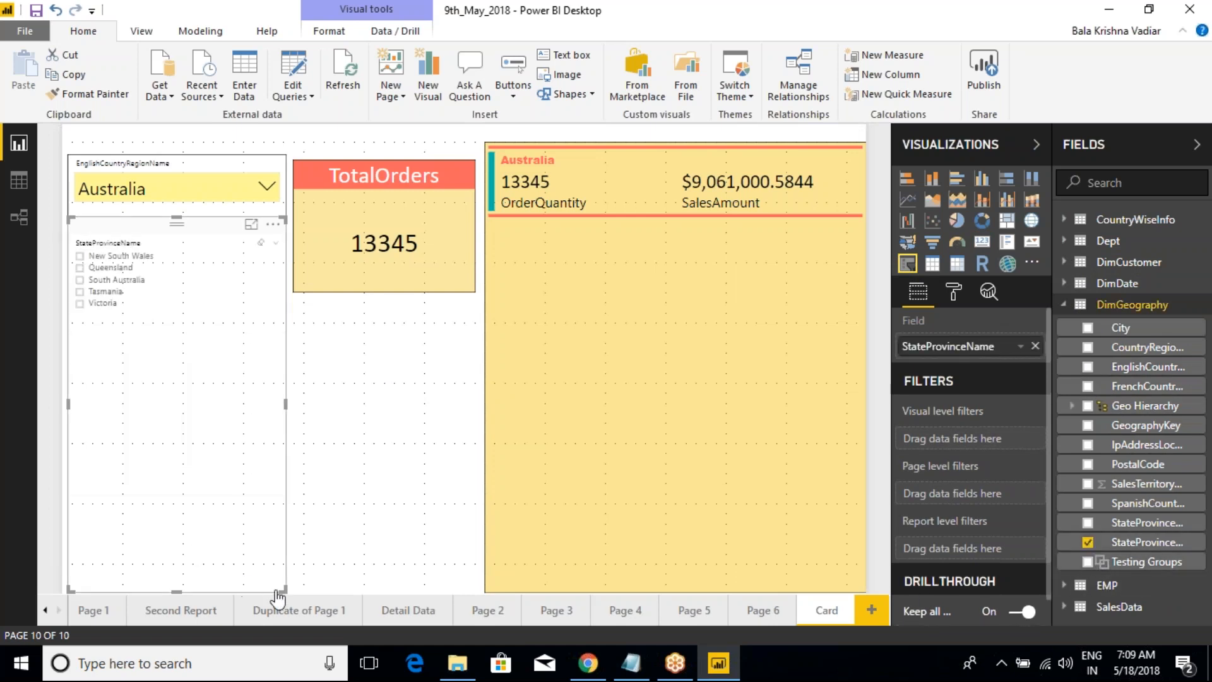
pyautogui.moveTo(284, 589); pyautogui.dragTo(290, 341)
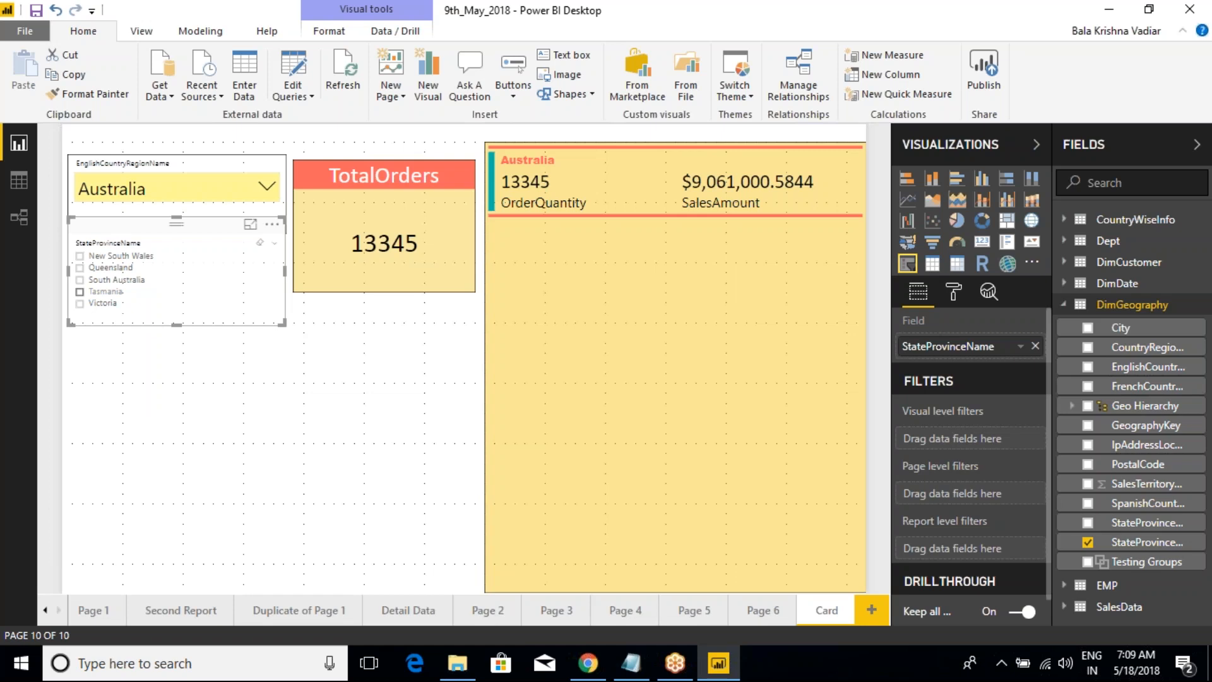
pyautogui.moveTo(154, 236); pyautogui.dragTo(151, 270)
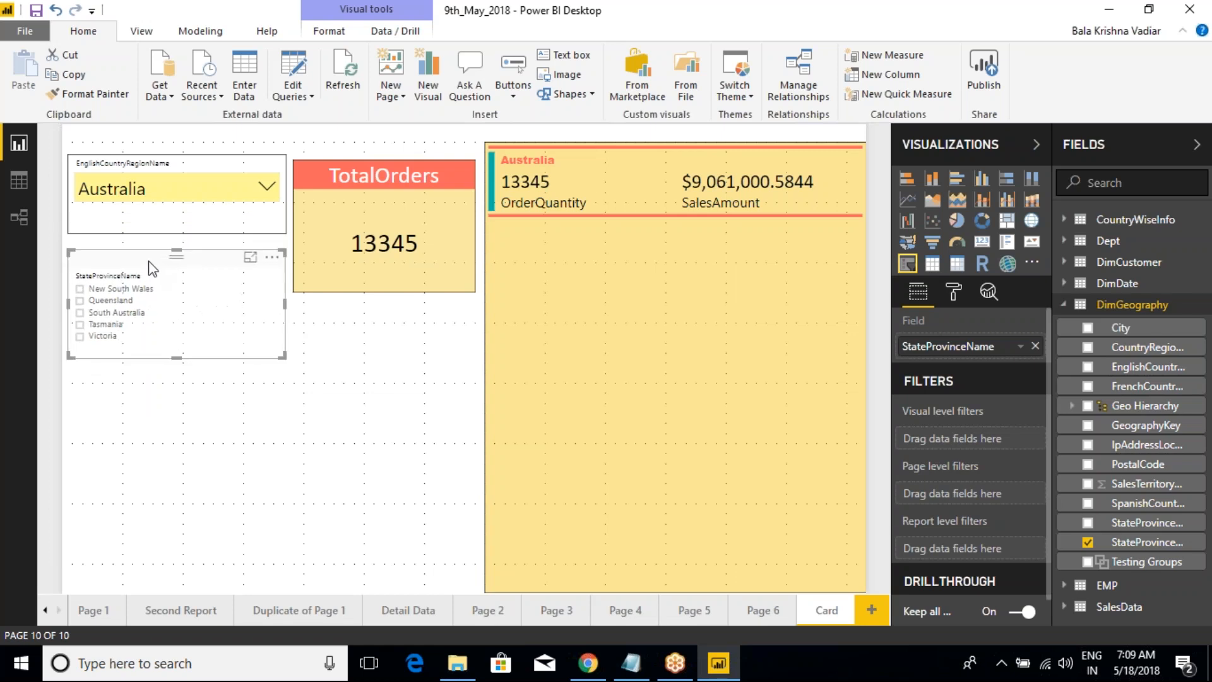
# Step: Copy the country slicer's formatting to the StateProvinceName slicer and filter that slicer to Queensland
pyautogui.click(222, 157)
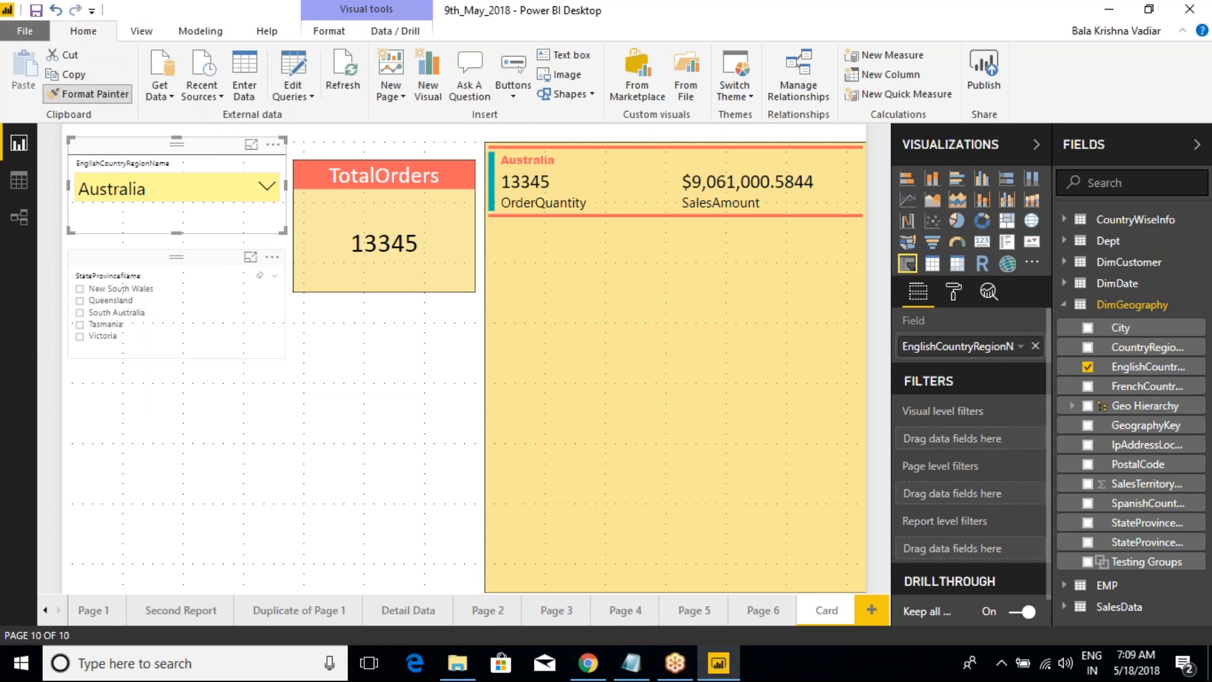
pyautogui.click(226, 287)
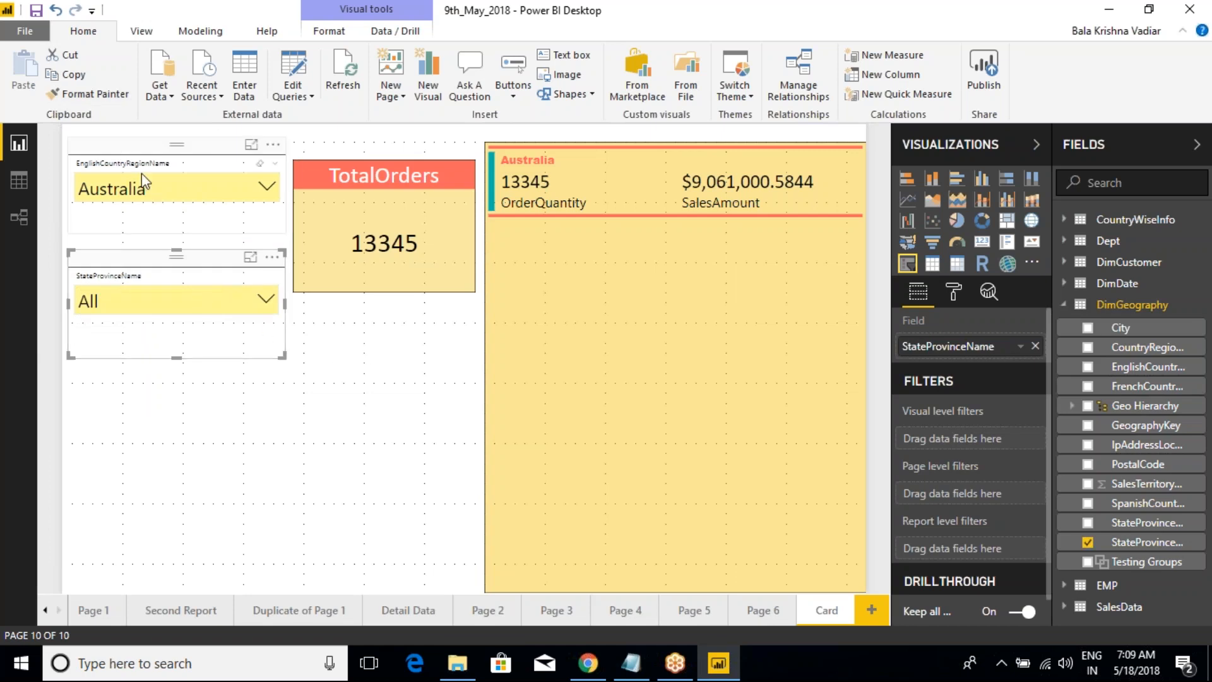
pyautogui.click(258, 300)
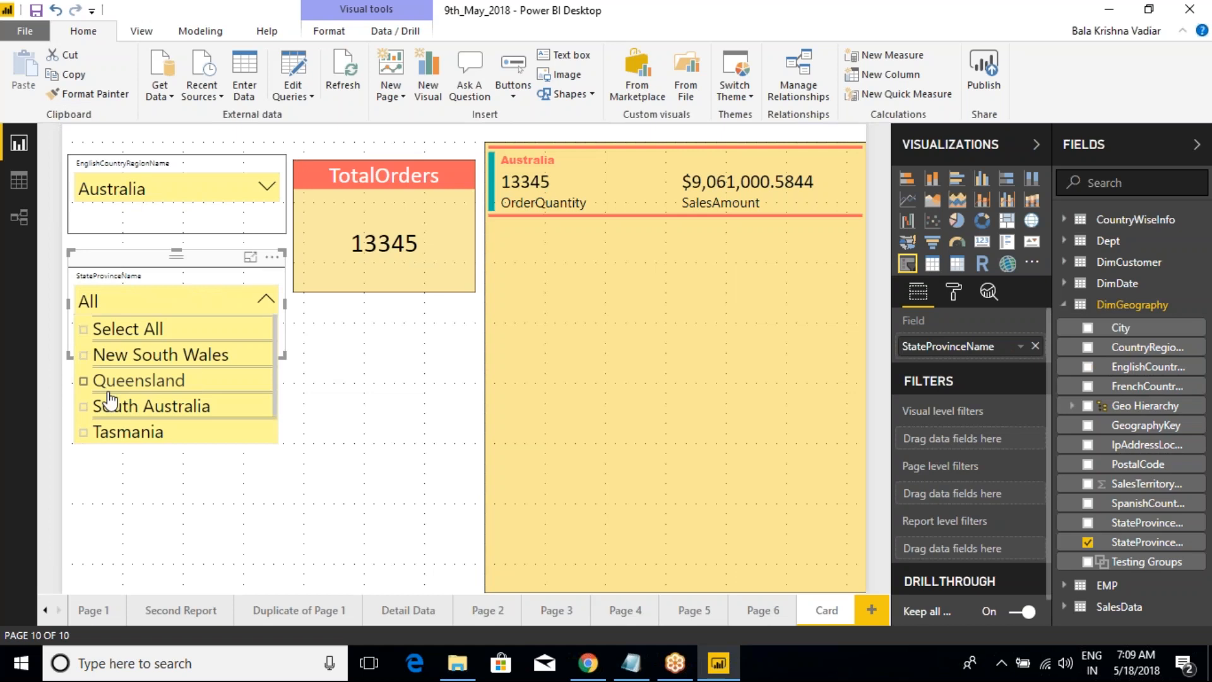
pyautogui.click(84, 384)
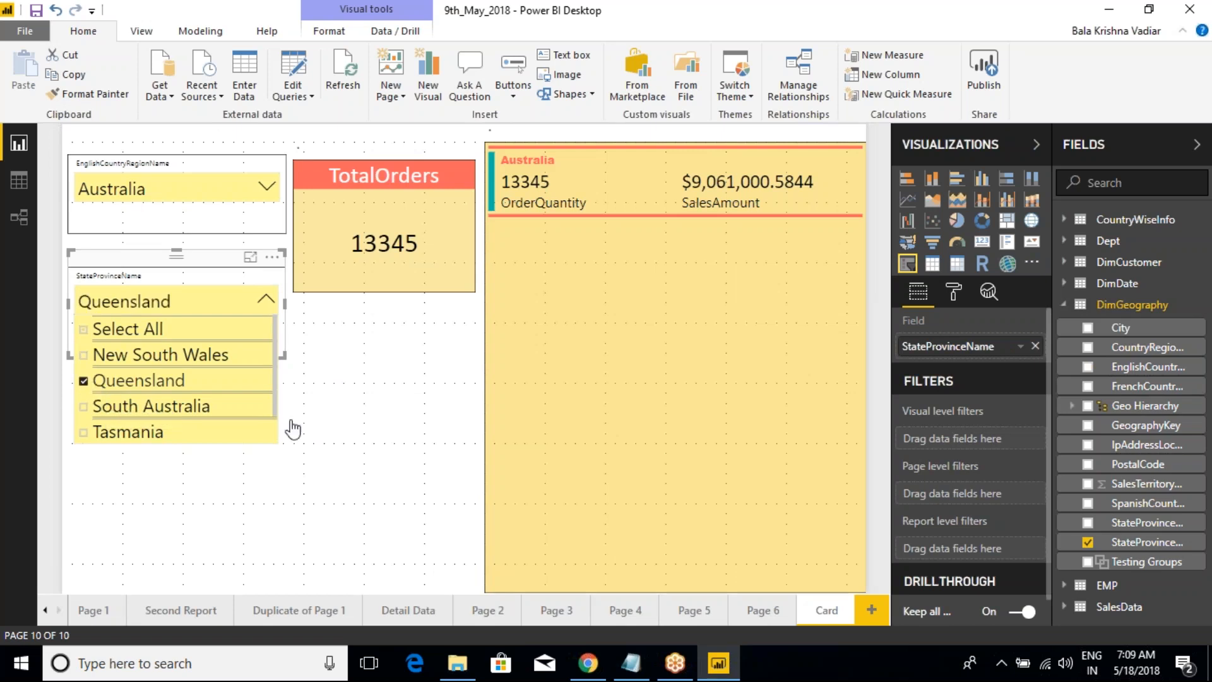
pyautogui.click(333, 406)
pyautogui.click(415, 169)
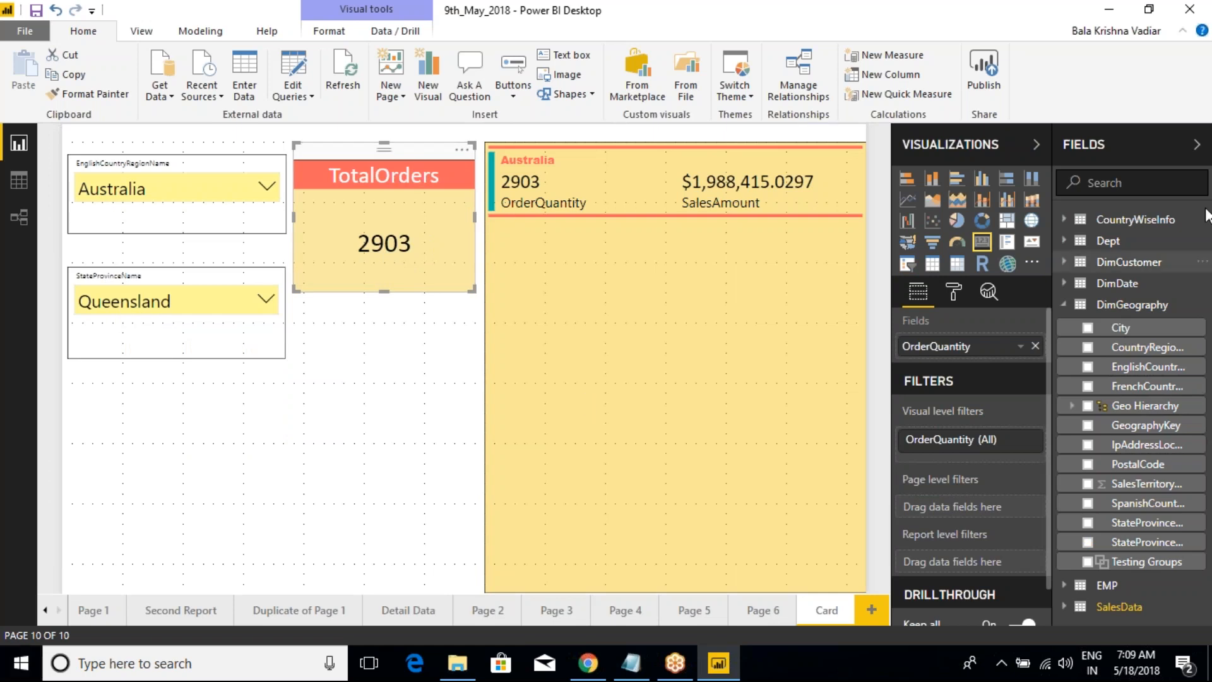
pyautogui.click(1039, 24)
pyautogui.click(1034, 77)
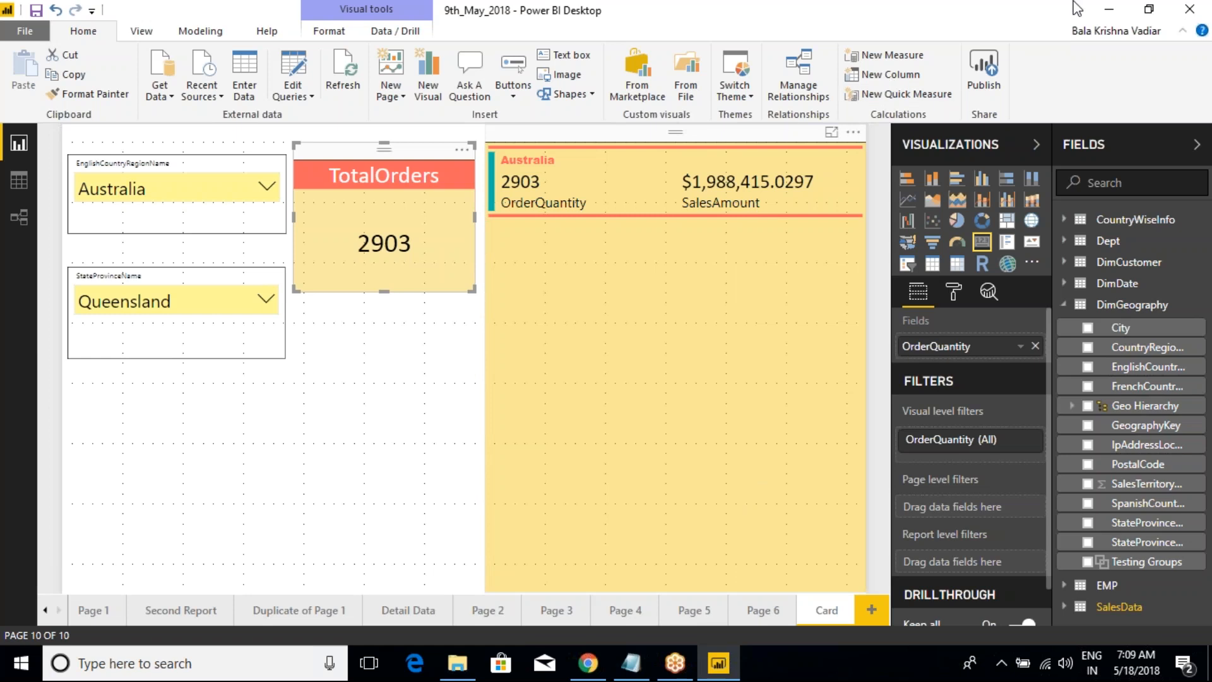
# Step: Switch to Chrome, close the Gmail inbox tab and return to Power BI Desktop
pyautogui.click(1188, 46)
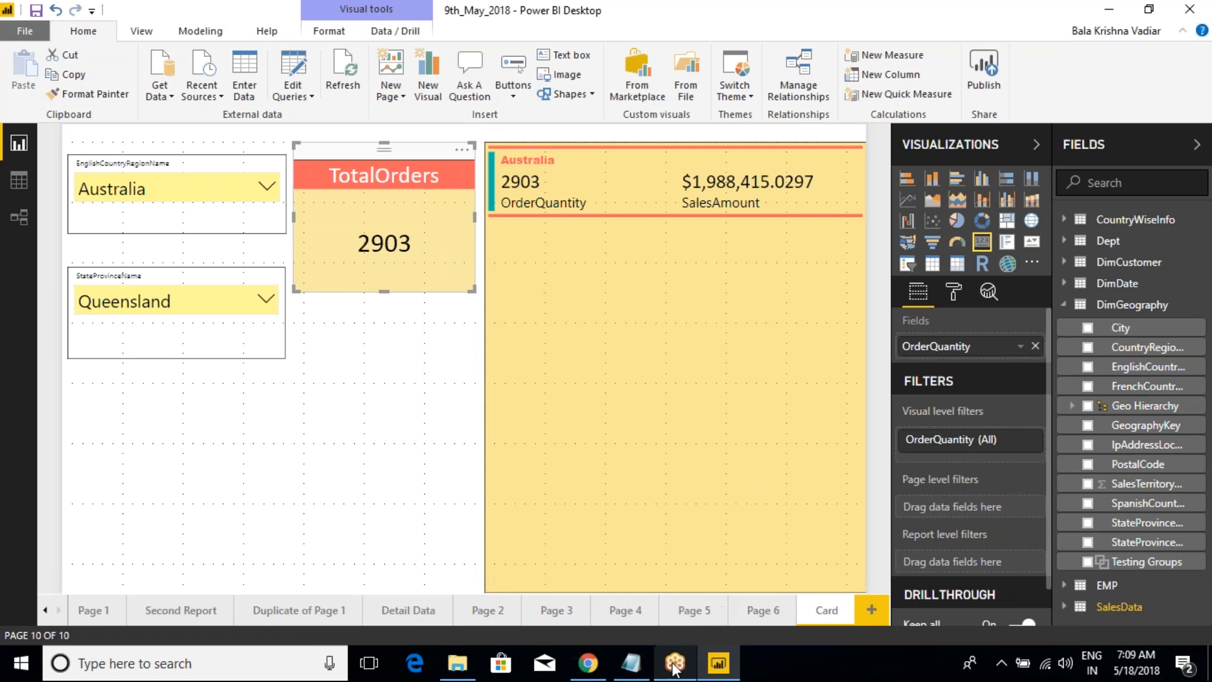
pyautogui.click(587, 666)
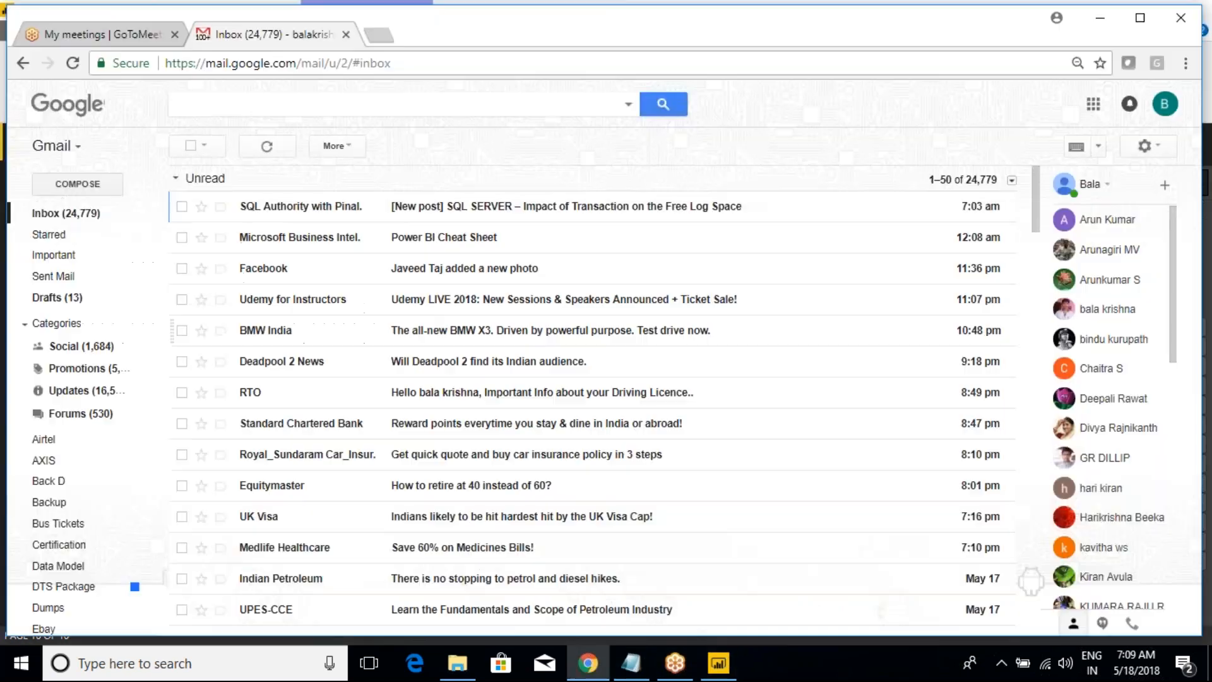
pyautogui.click(345, 34)
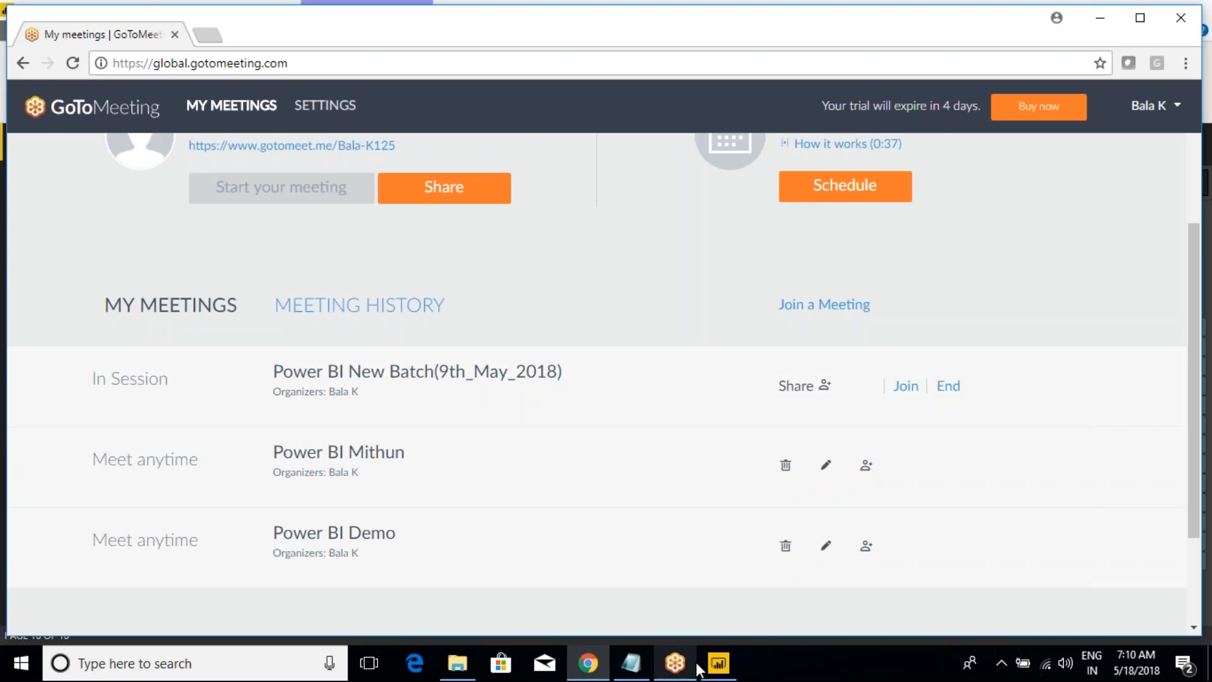
pyautogui.moveTo(717, 668)
pyautogui.click(712, 593)
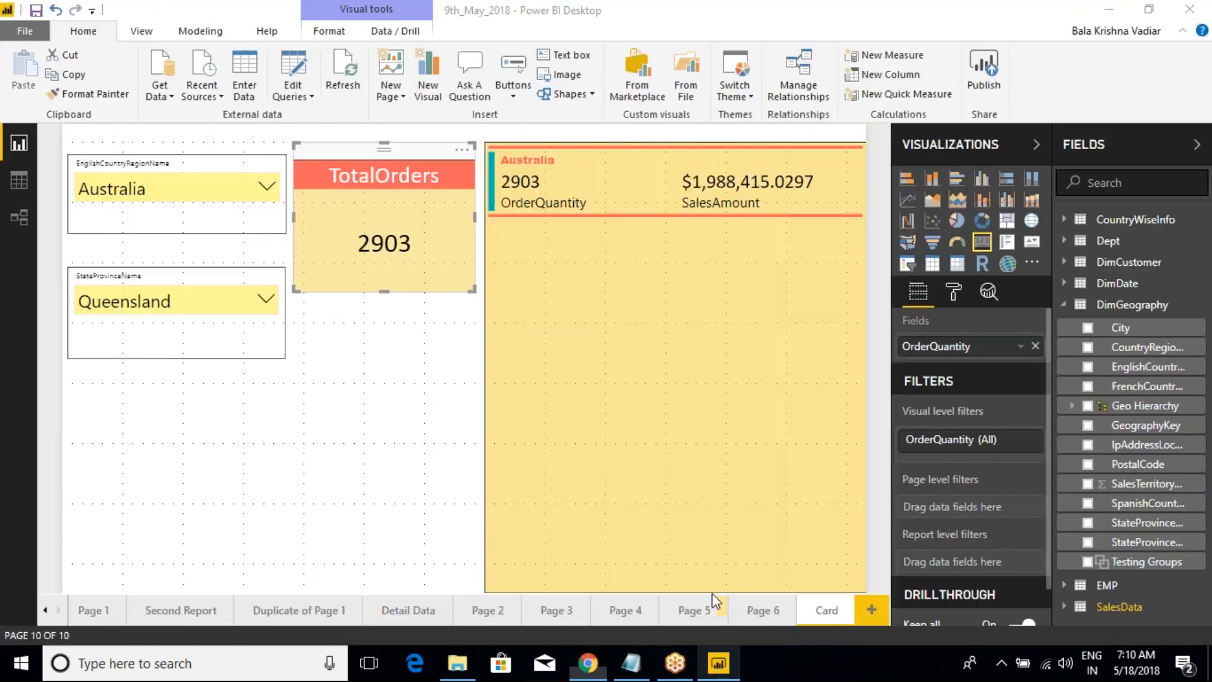
# Step: Add a slicer on DimGeography's City field below the StateProvinceName slicer and shorten it
pyautogui.click(351, 436)
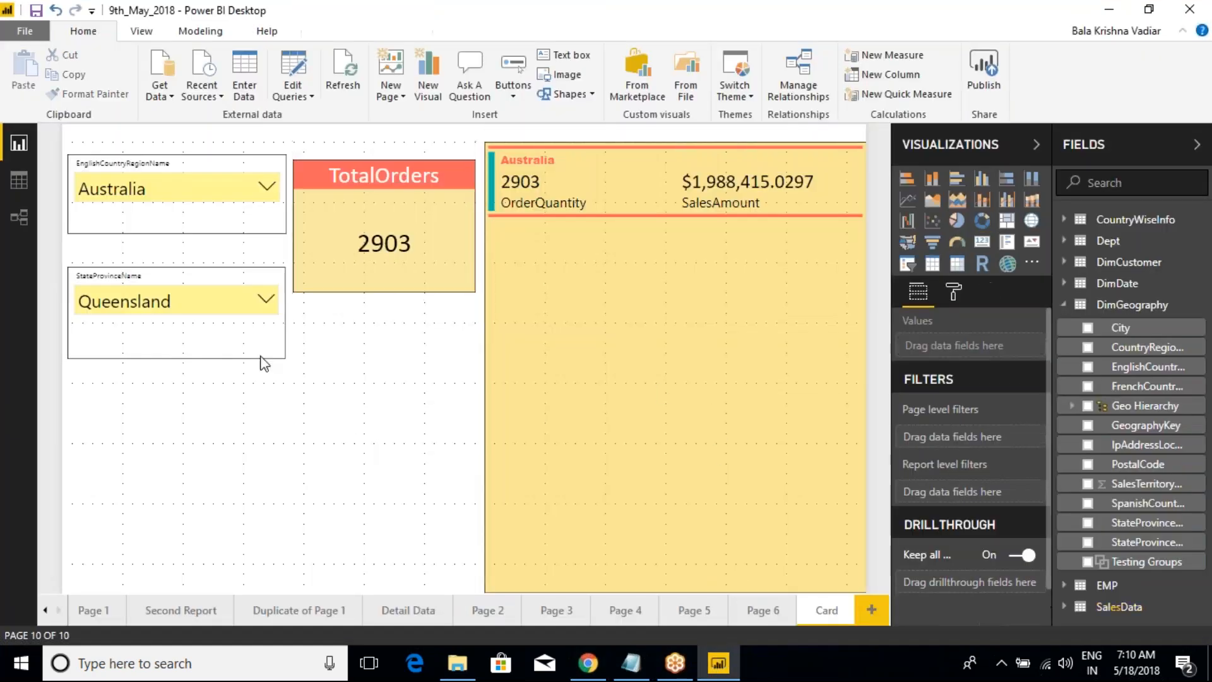
pyautogui.click(233, 273)
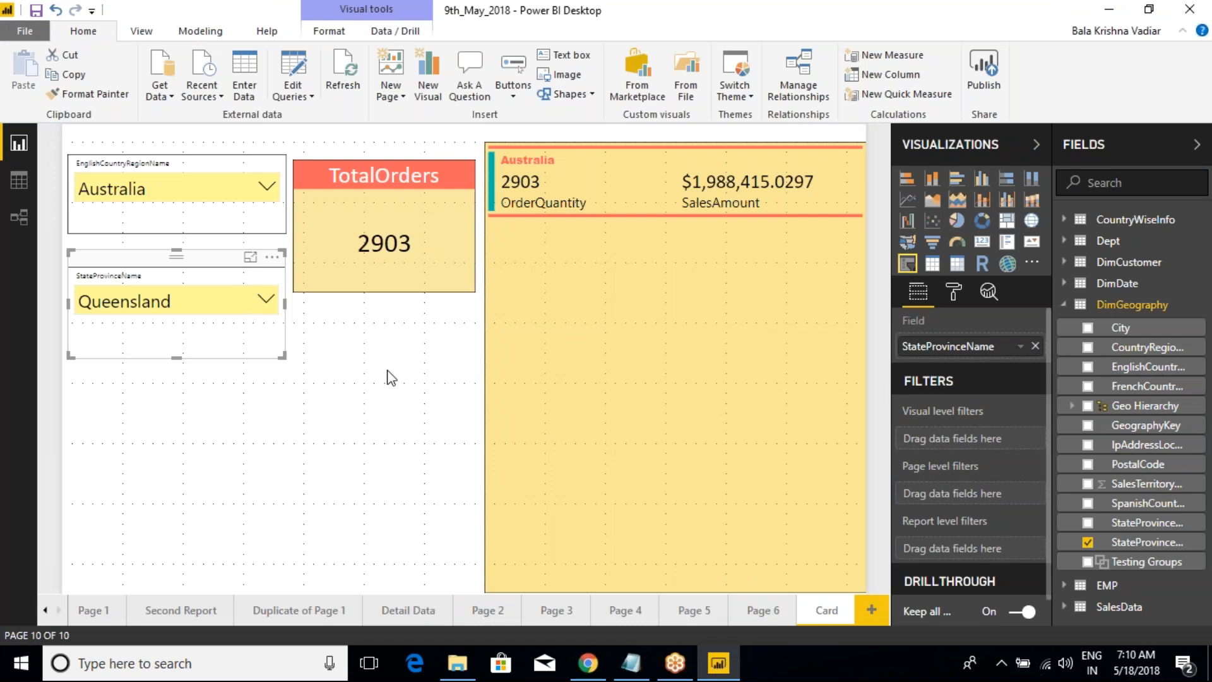
pyautogui.click(203, 406)
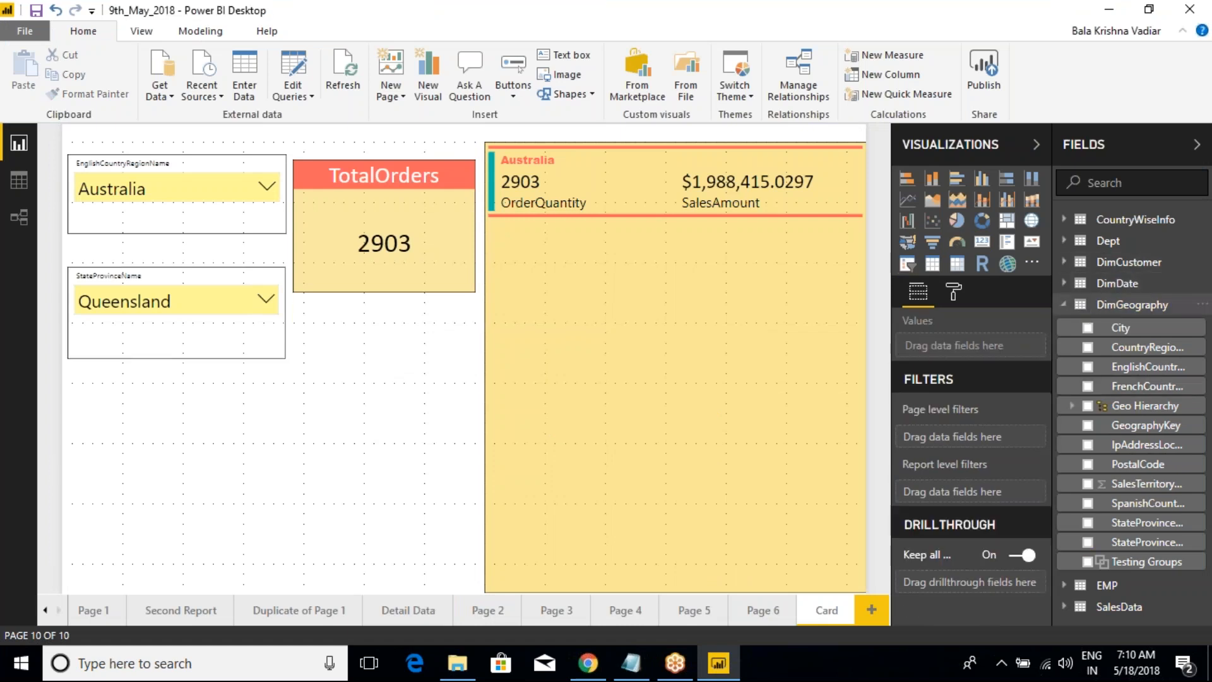
pyautogui.click(907, 263)
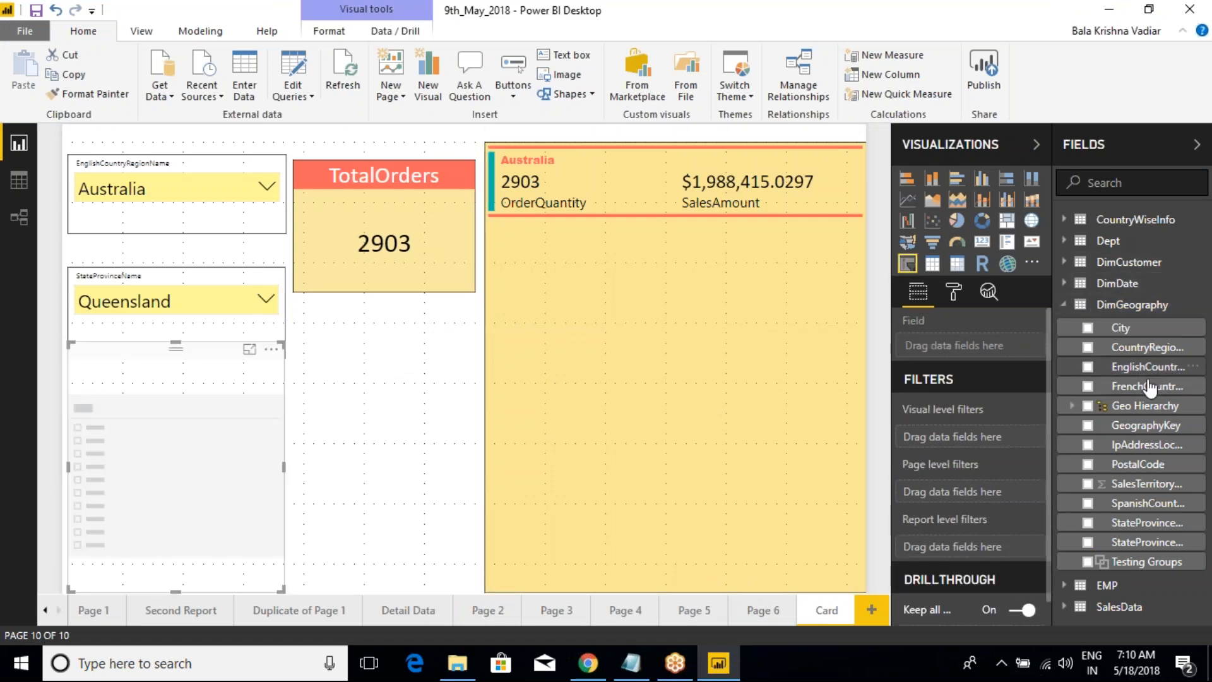
pyautogui.click(1087, 328)
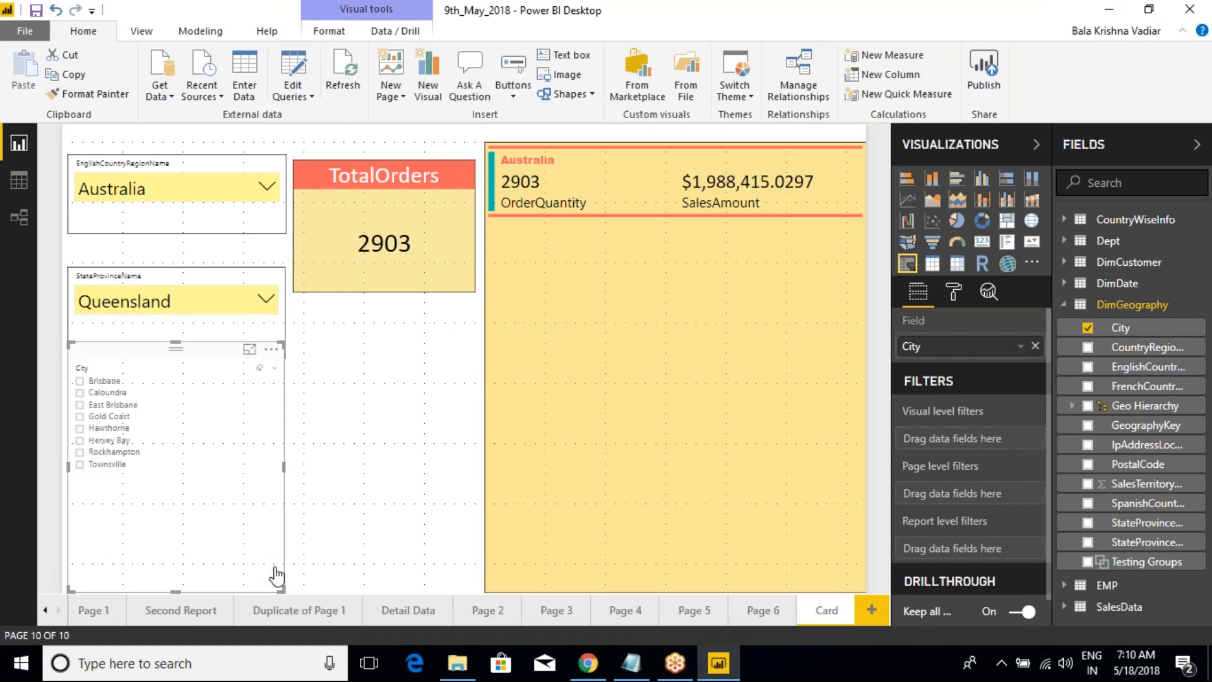
pyautogui.moveTo(282, 588); pyautogui.dragTo(283, 498)
# Step: Copy the StateProvinceName slicer's formatting to the City slicer and lower the City slicer's upper edge clear of the state slicer
pyautogui.click(209, 270)
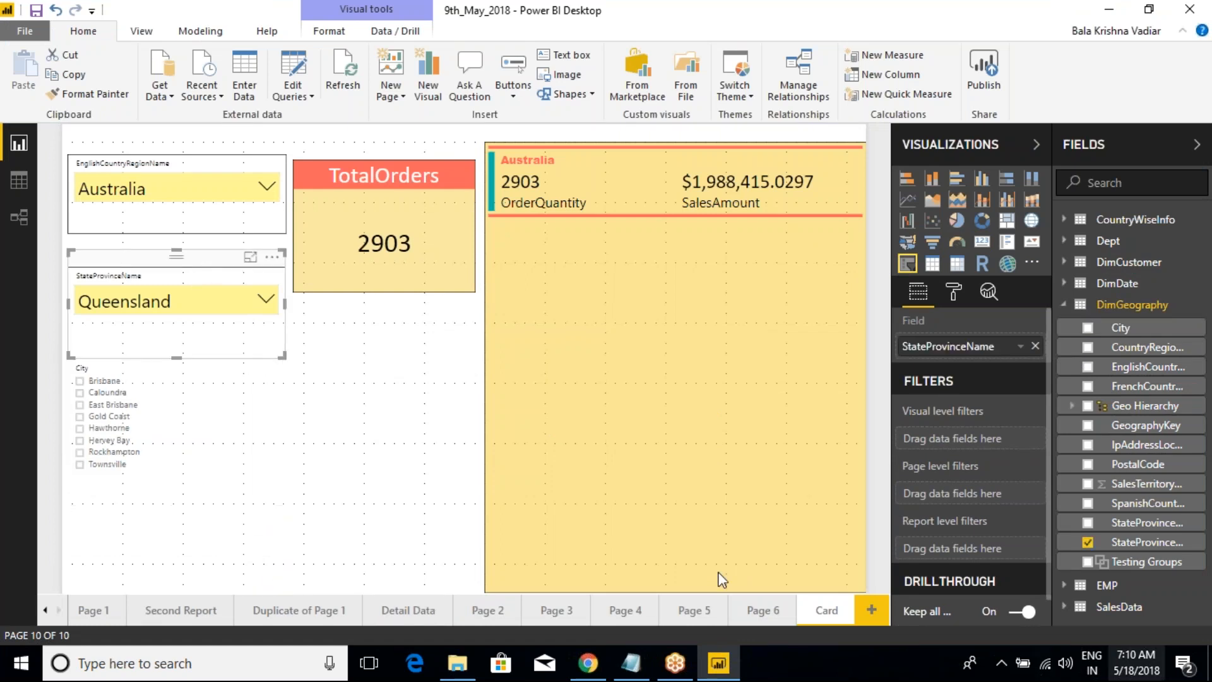
pyautogui.click(89, 94)
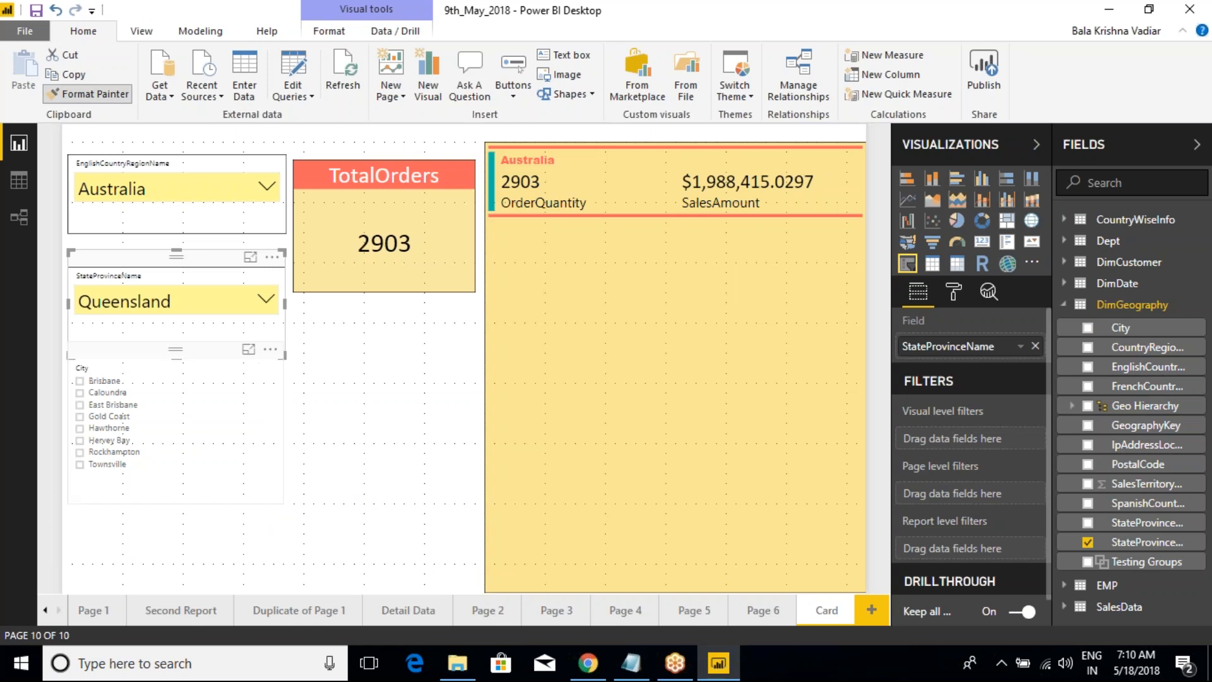
pyautogui.click(222, 357)
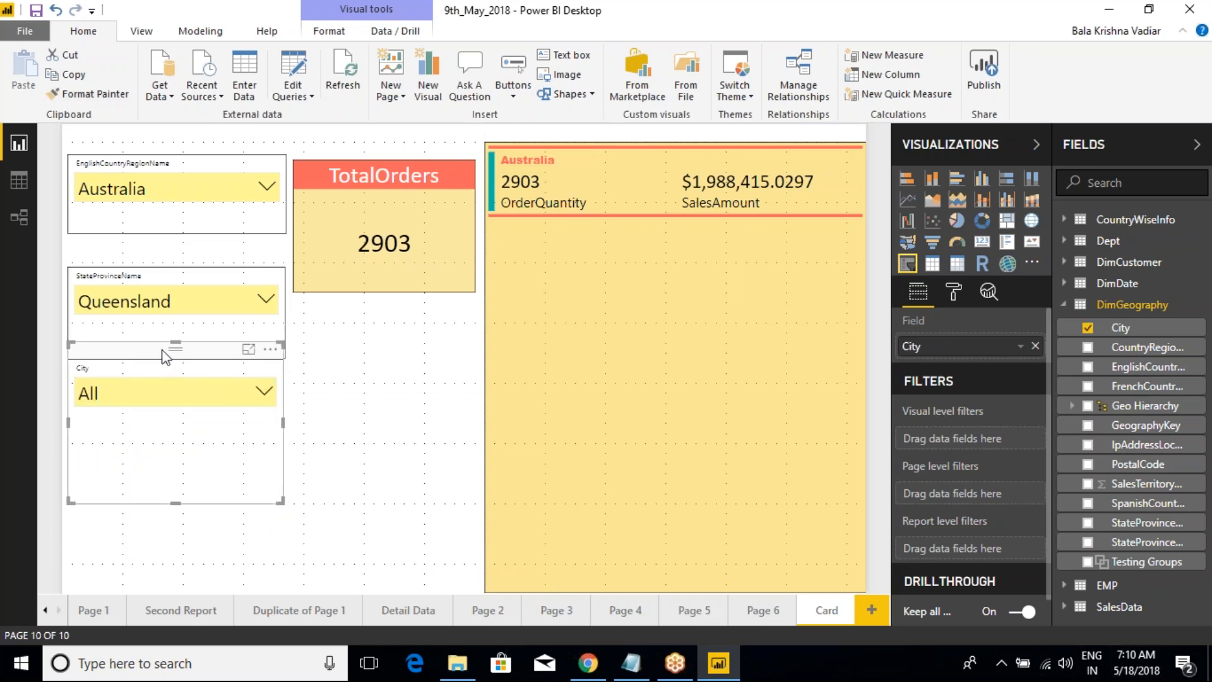
pyautogui.moveTo(170, 345); pyautogui.dragTo(192, 368)
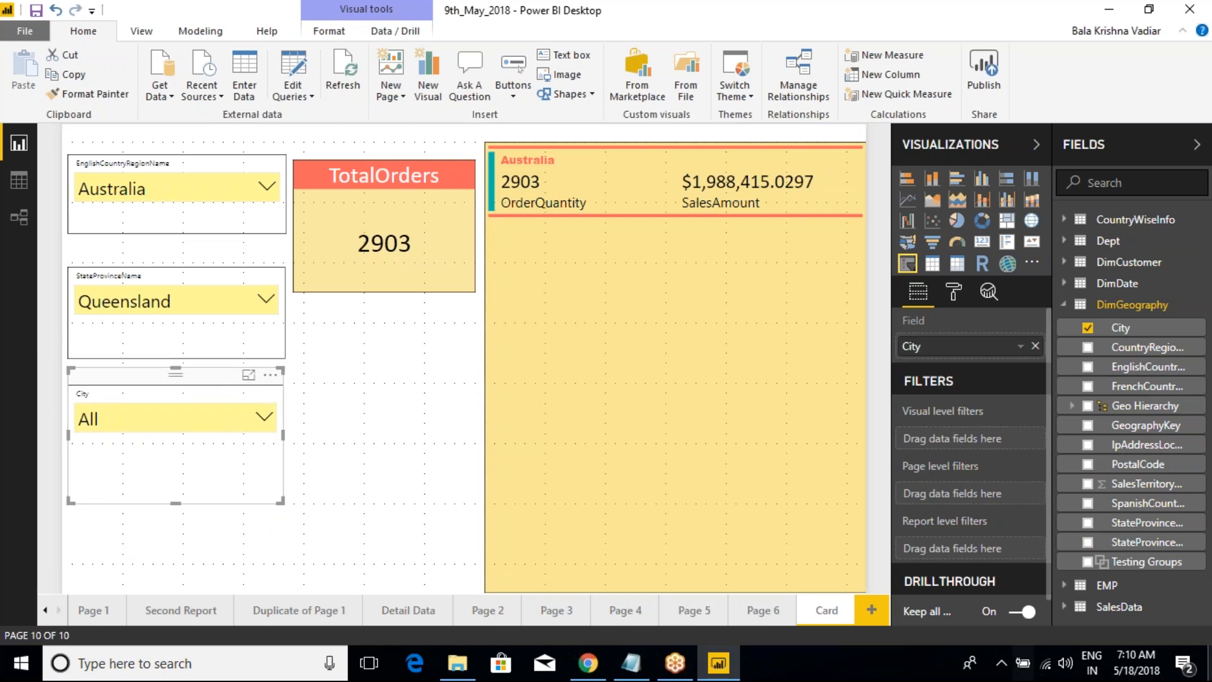
# Step: Filter the City slicer to Brisbane and Caloundra
pyautogui.click(147, 149)
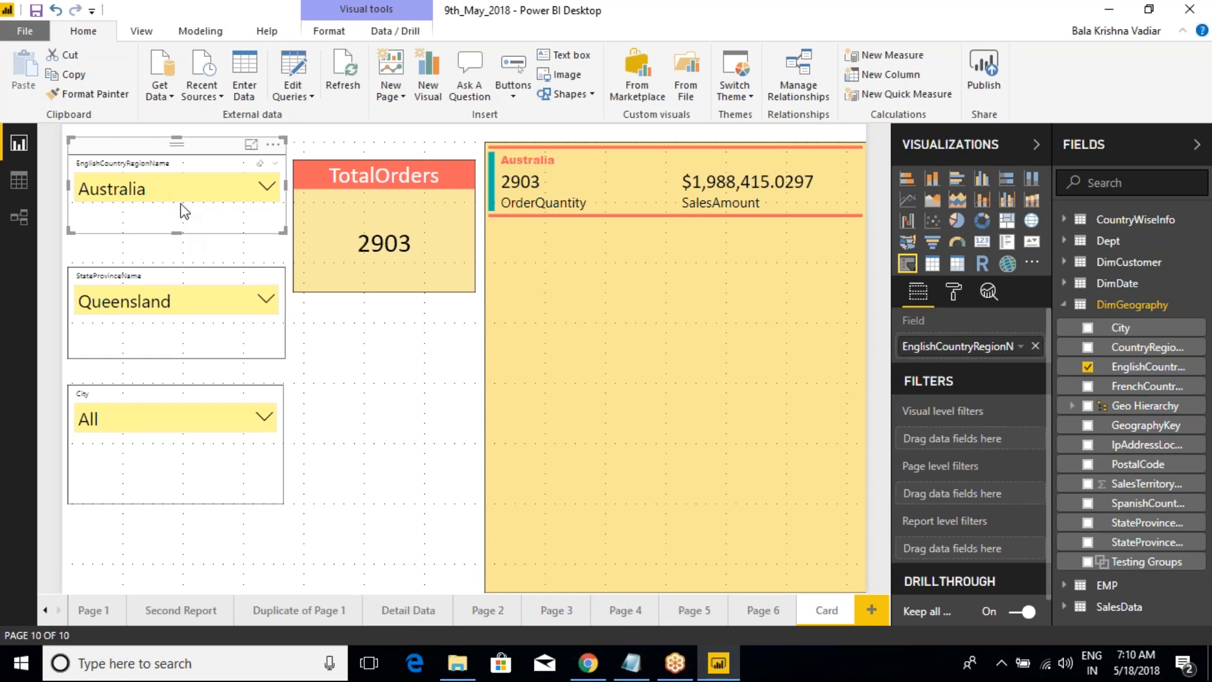
pyautogui.click(160, 263)
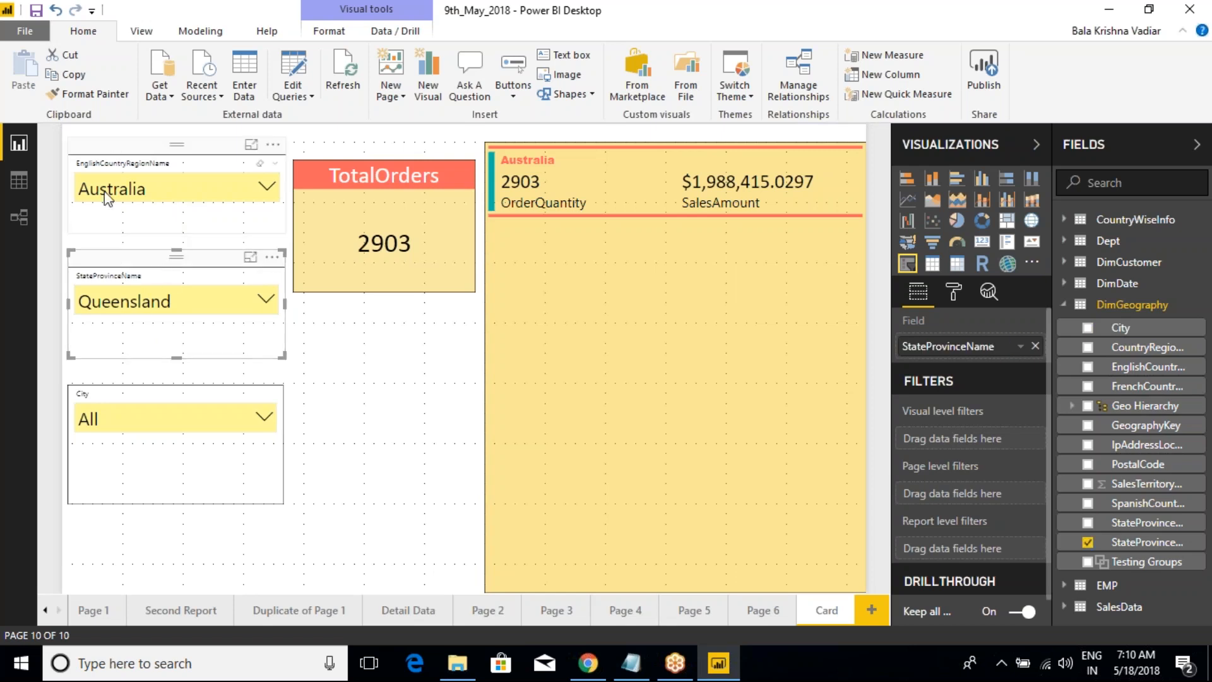
pyautogui.click(151, 384)
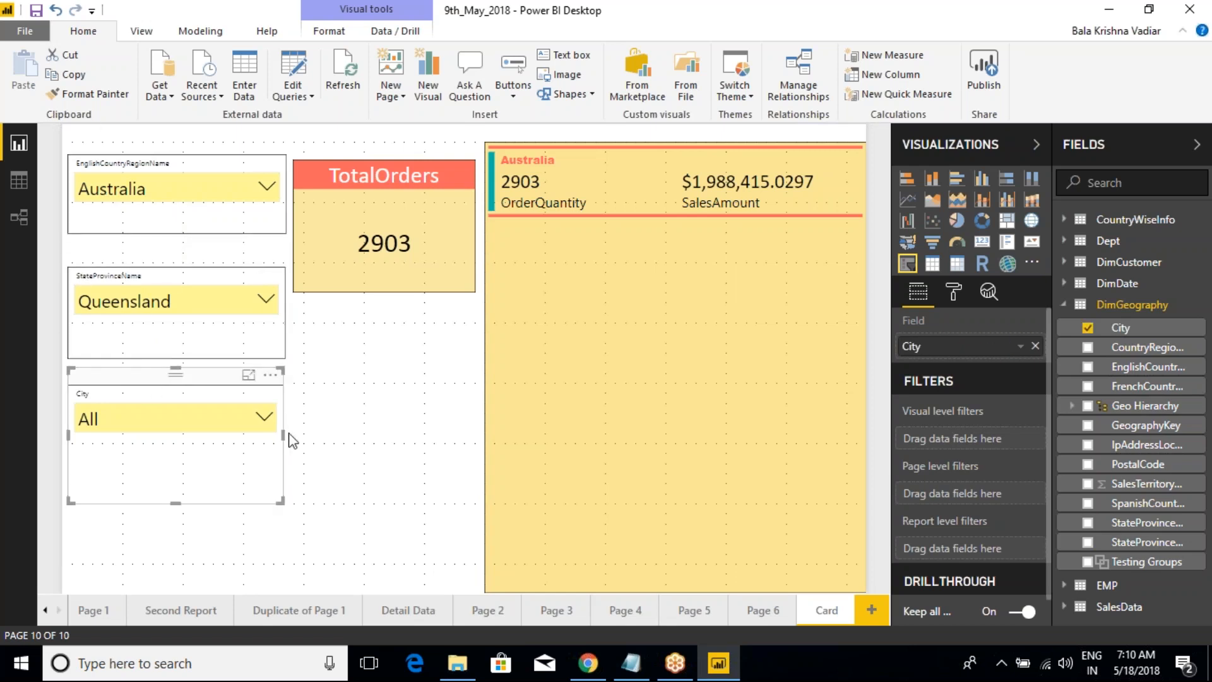
pyautogui.click(269, 427)
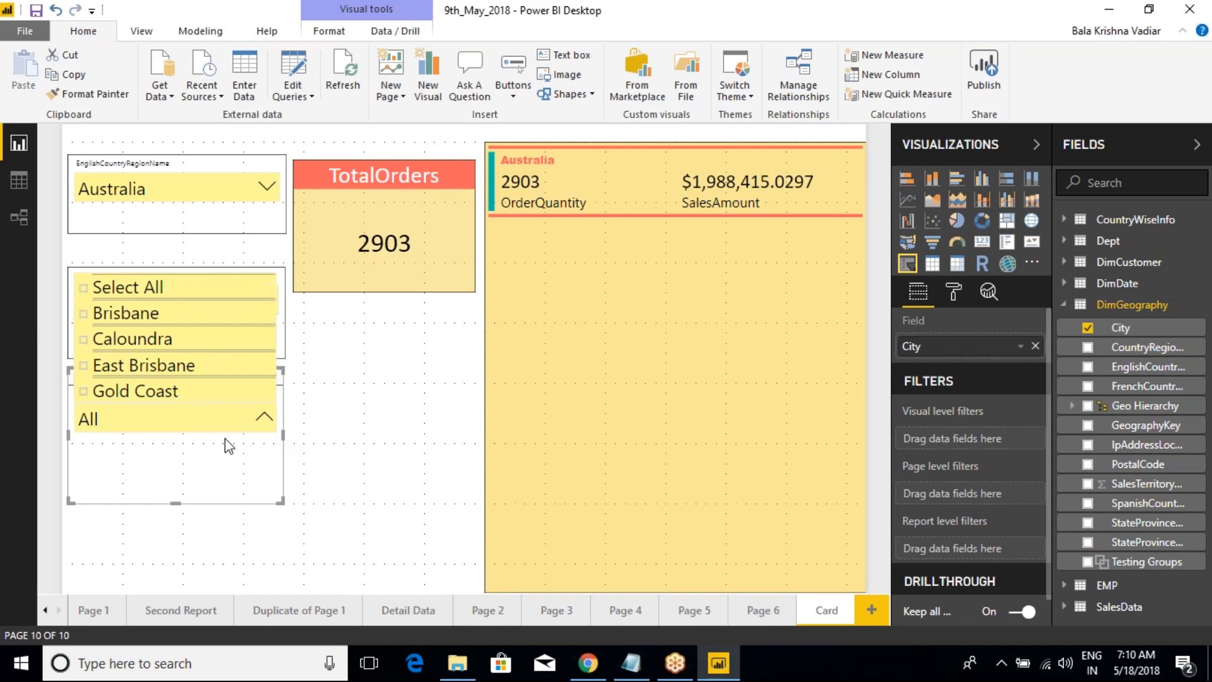
pyautogui.click(87, 339)
pyautogui.click(84, 314)
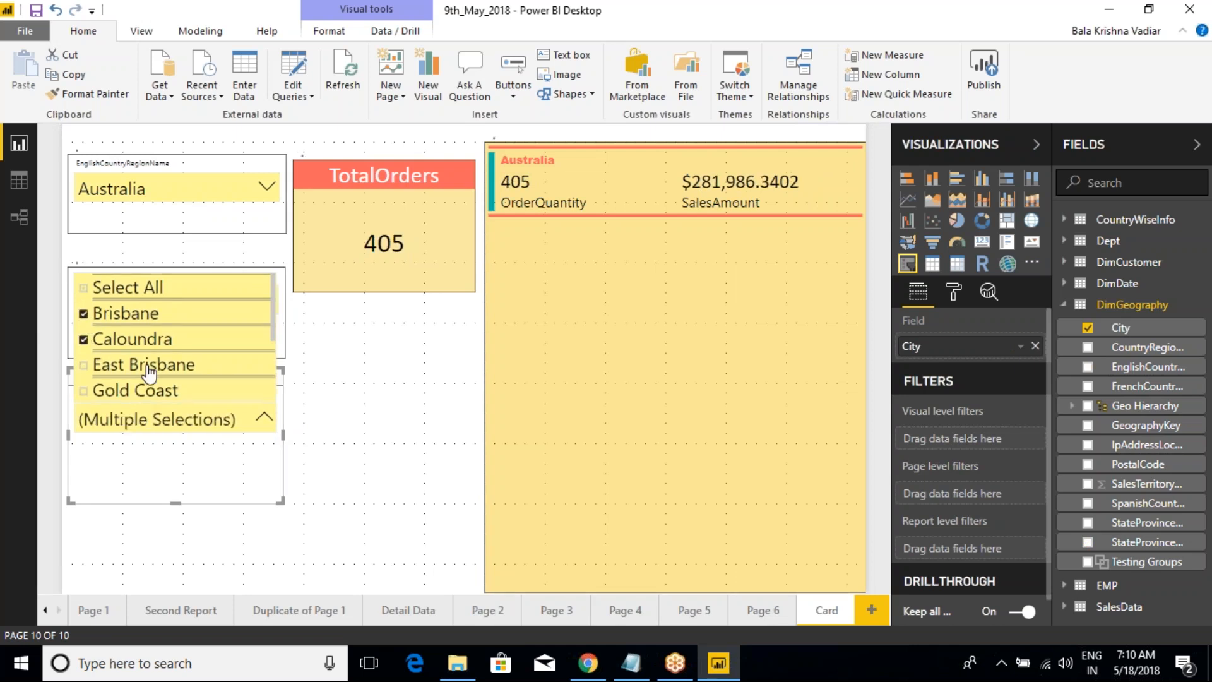
pyautogui.click(388, 373)
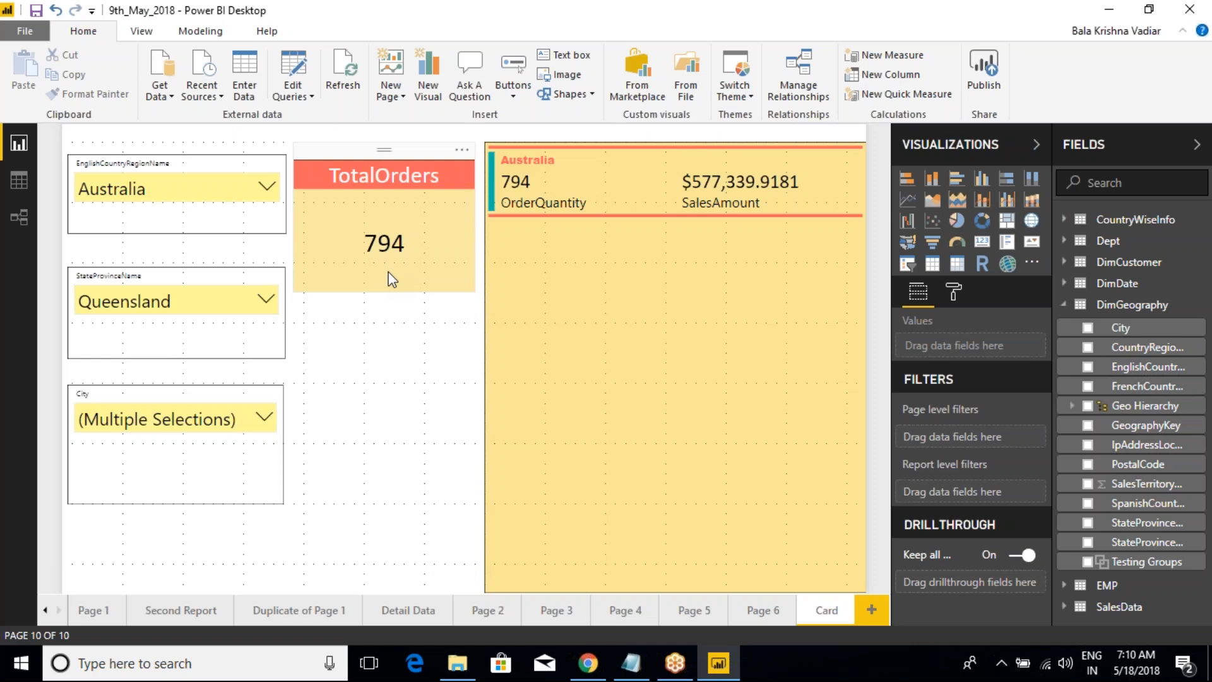
# Step: Examine the TotalOrders card and the country, state and city slicers, outlining the three slicers with a temporary red rectangle
pyautogui.click(413, 164)
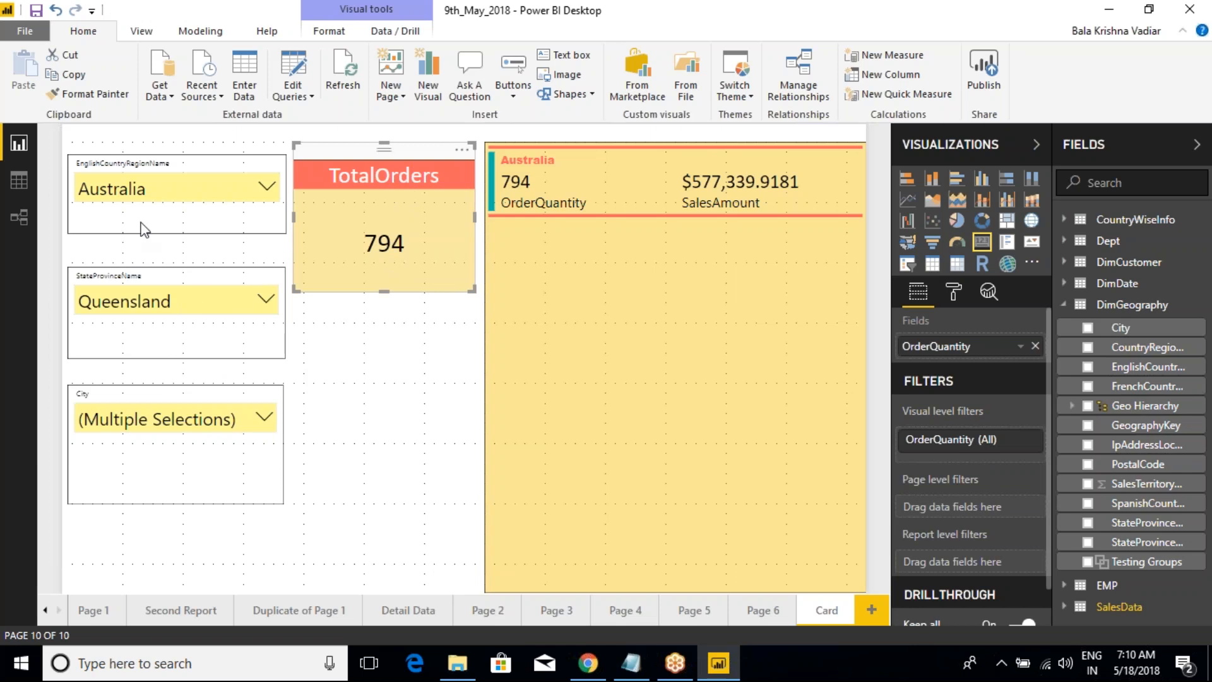
pyautogui.click(152, 151)
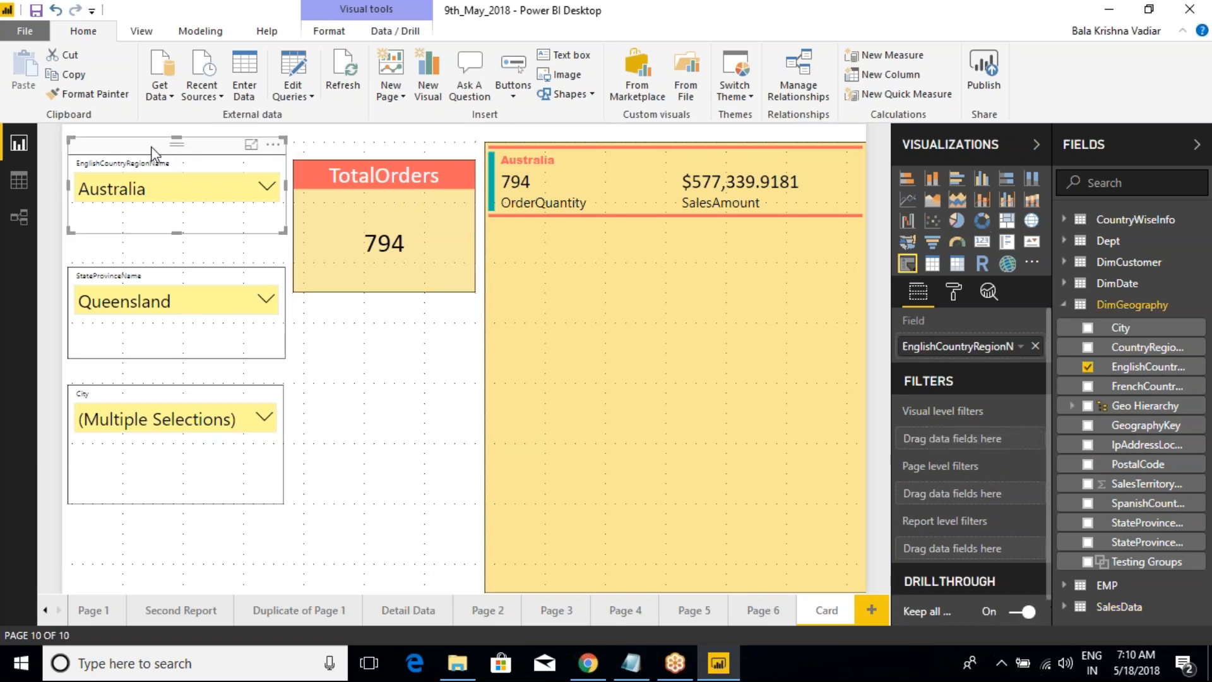
pyautogui.click(158, 265)
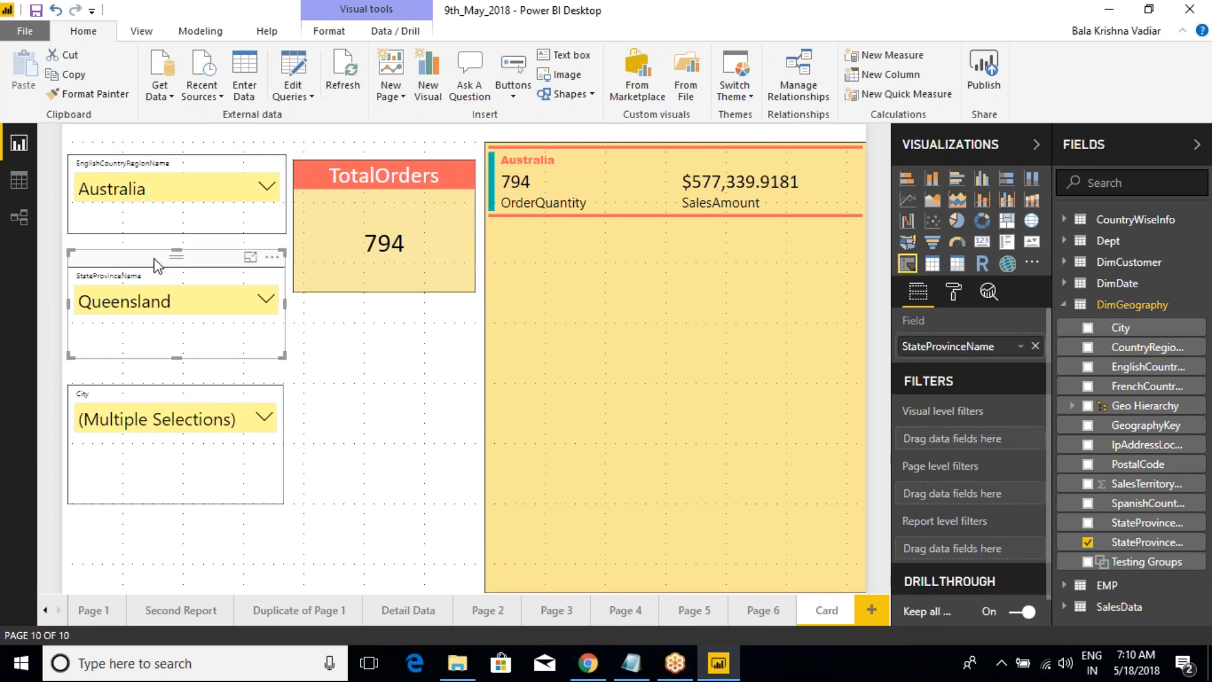
pyautogui.click(126, 395)
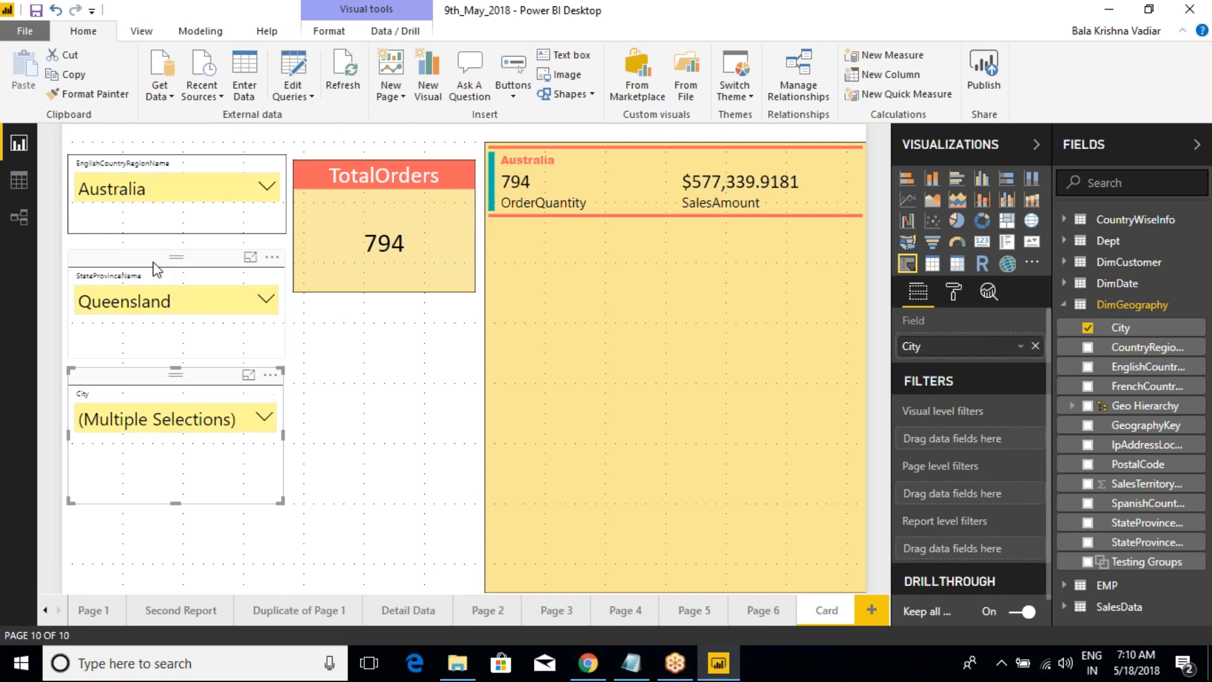
pyautogui.click(203, 149)
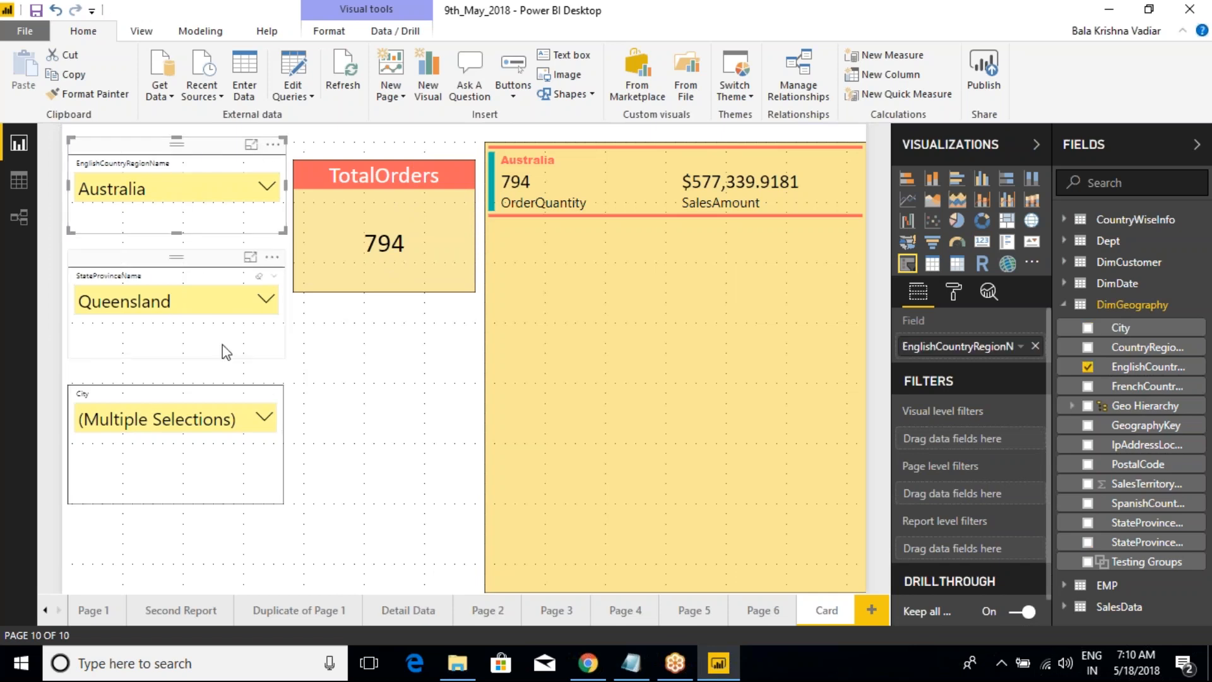
pyautogui.click(211, 263)
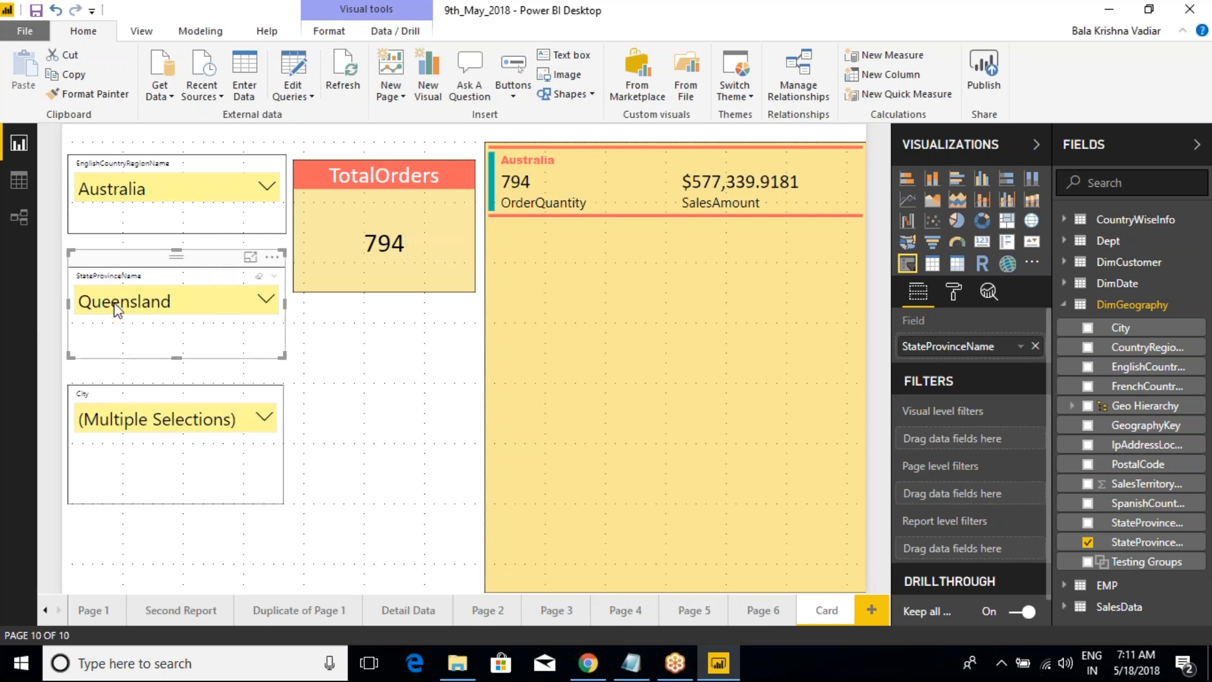
pyautogui.click(211, 383)
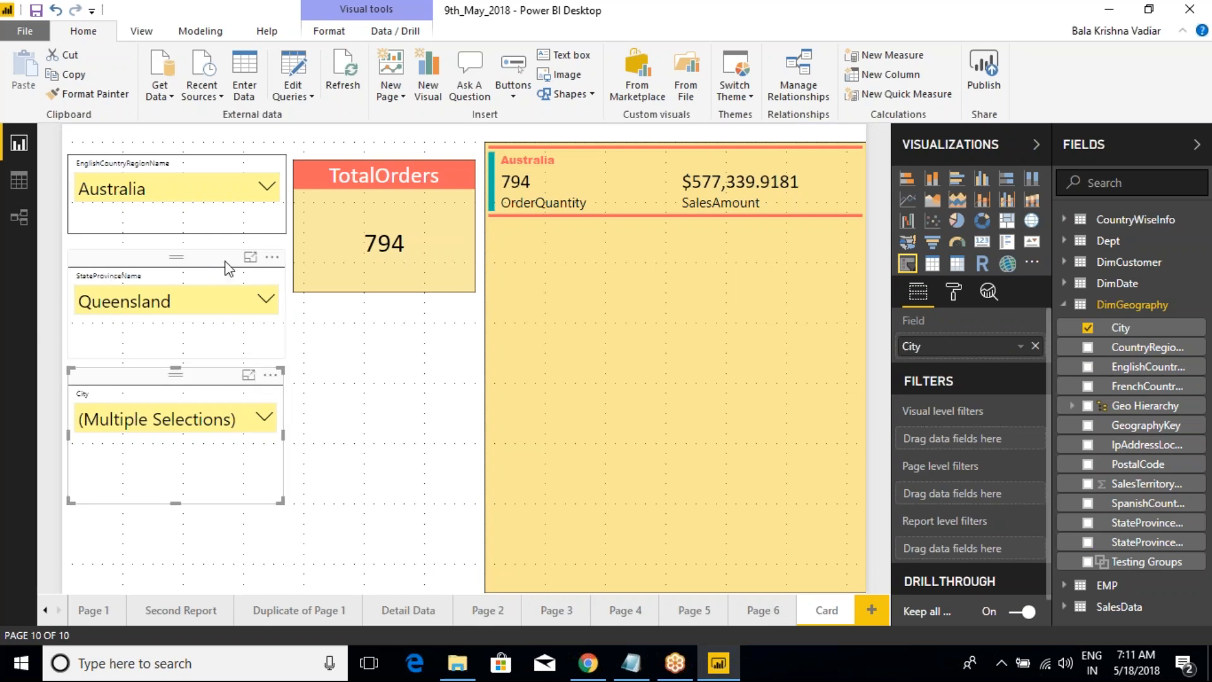
pyautogui.hotkey('ctrl', '2')
pyautogui.moveTo(53, 140)
pyautogui.mouseDown()
pyautogui.moveTo(178, 237)
pyautogui.moveTo(276, 379)
pyautogui.moveTo(293, 558)
pyautogui.mouseUp()
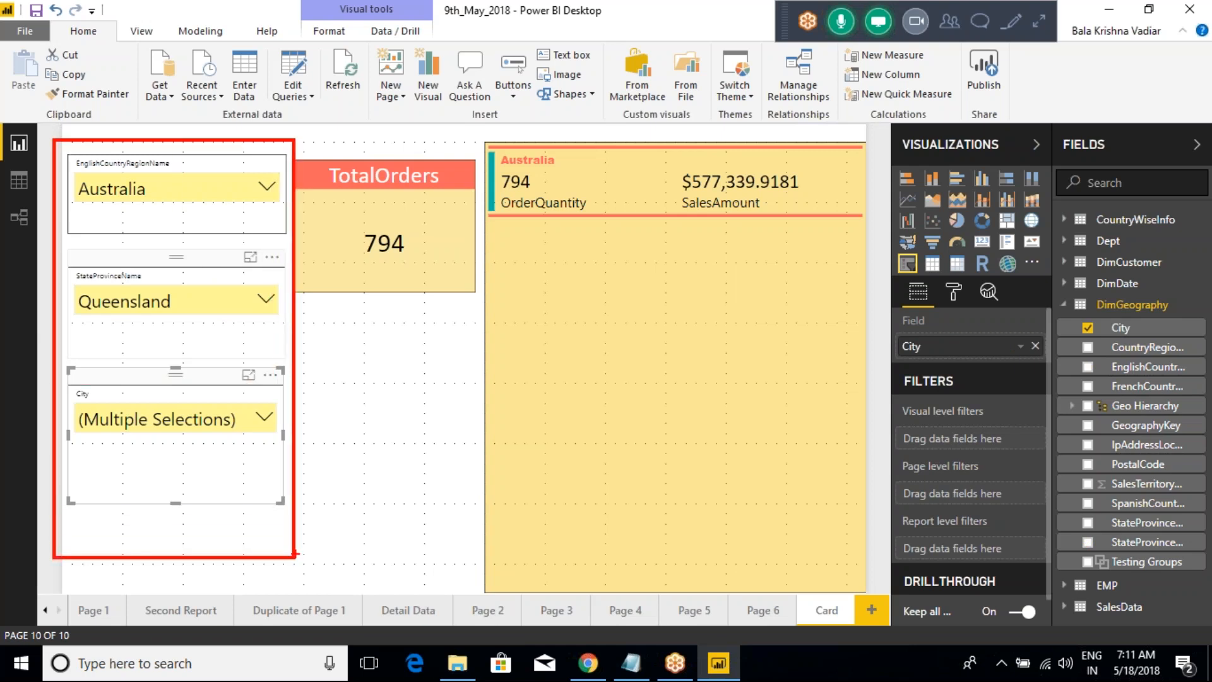
pyautogui.press('Escape')
# Step: Narrow the country, state and city slicers and shift the City slicer up closer to the StateProvinceName slicer
pyautogui.click(215, 148)
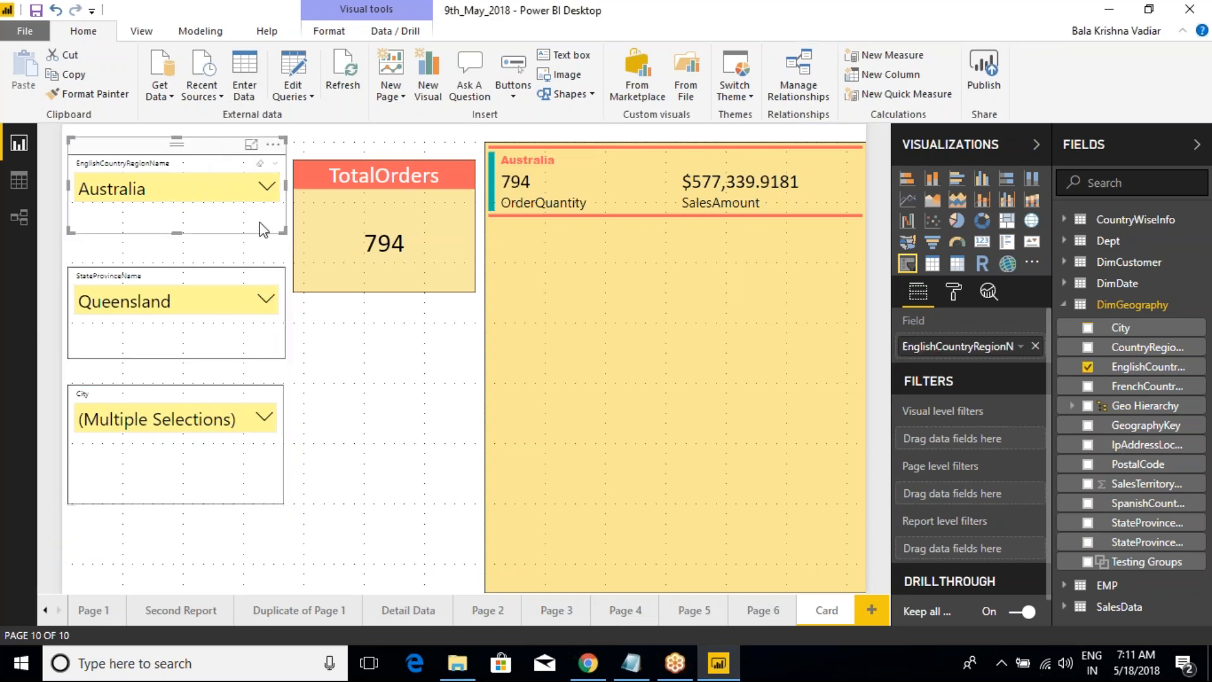
pyautogui.moveTo(281, 232); pyautogui.dragTo(255, 230)
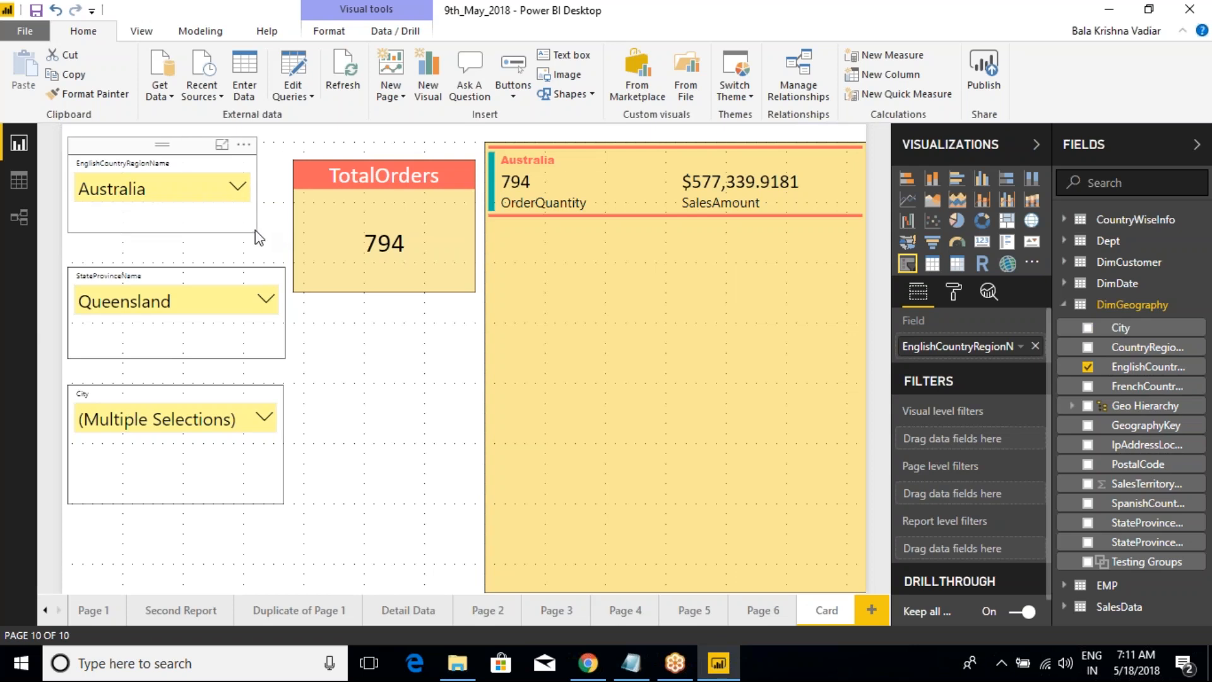
pyautogui.click(239, 266)
pyautogui.moveTo(284, 357); pyautogui.dragTo(261, 345)
pyautogui.click(236, 386)
pyautogui.moveTo(282, 503); pyautogui.dragTo(258, 482)
pyautogui.moveTo(201, 385); pyautogui.dragTo(207, 377)
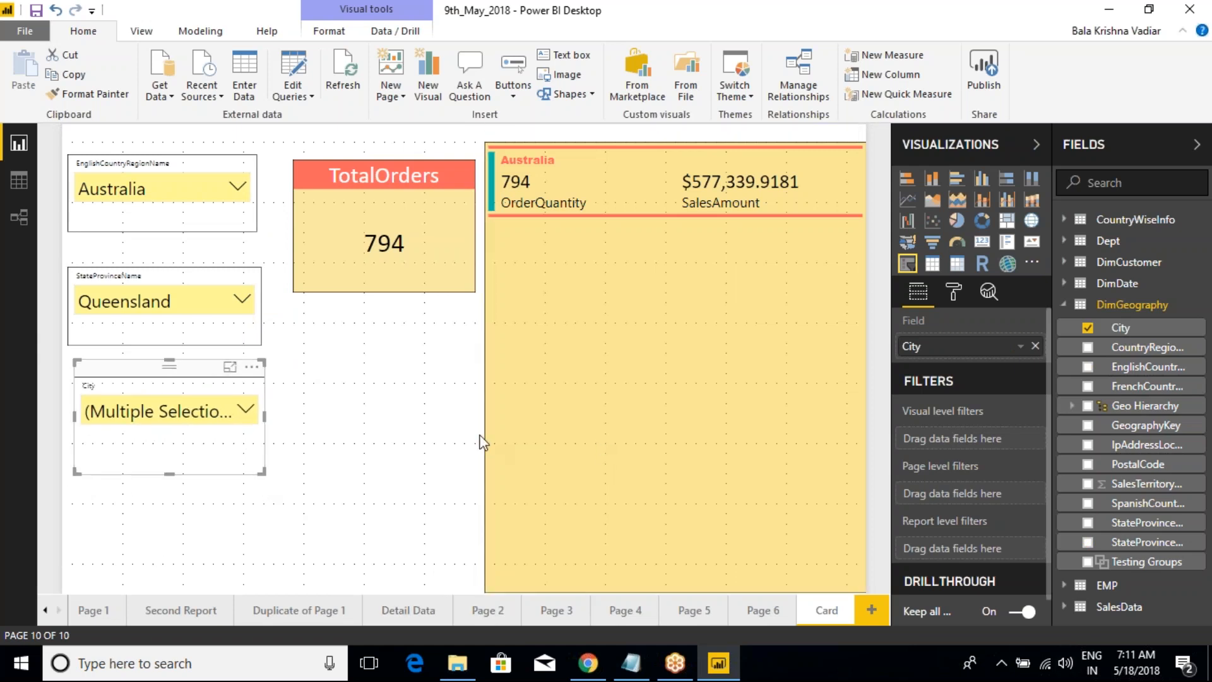
pyautogui.click(307, 363)
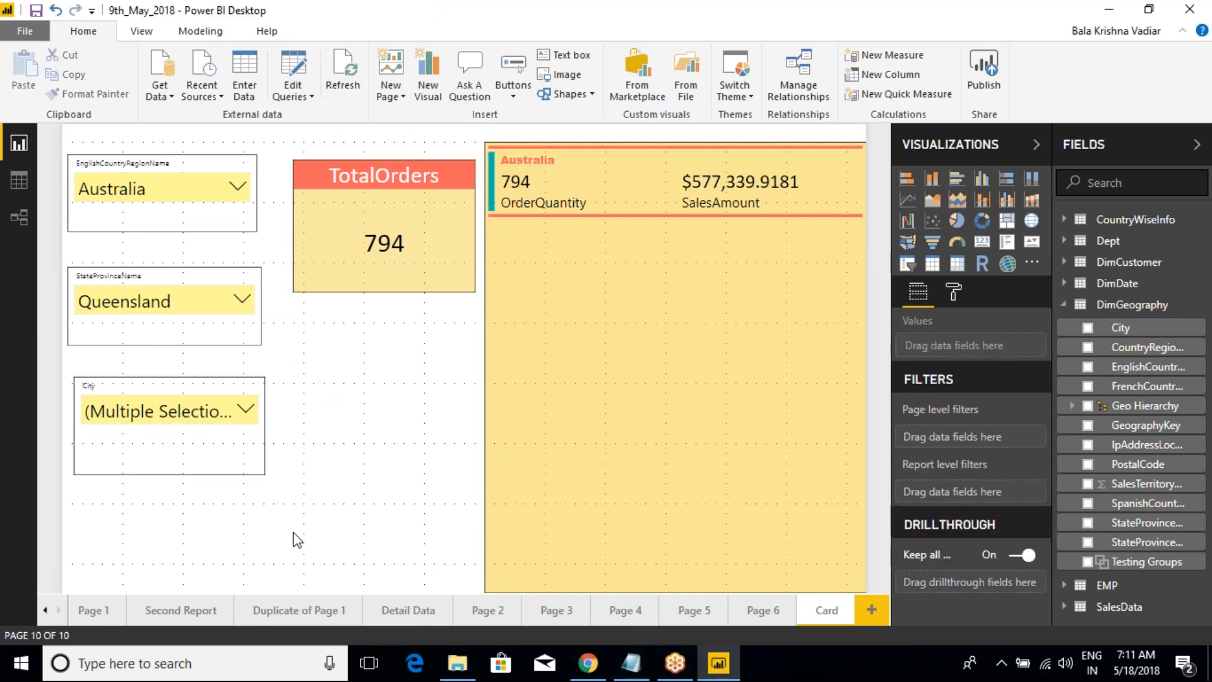
# Step: Draw temporary red check marks over the country, state and city slicers, and clear the markings
pyautogui.moveTo(275, 523)
pyautogui.mouseDown()
pyautogui.moveTo(202, 419)
pyautogui.moveTo(82, 134)
pyautogui.moveTo(128, 243)
pyautogui.moveTo(101, 386)
pyautogui.mouseUp()
pyautogui.press('Escape')
pyautogui.moveTo(137, 200)
pyautogui.mouseDown()
pyautogui.moveTo(157, 212)
pyautogui.moveTo(254, 151)
pyautogui.mouseUp()
pyautogui.moveTo(137, 302); pyautogui.dragTo(240, 250)
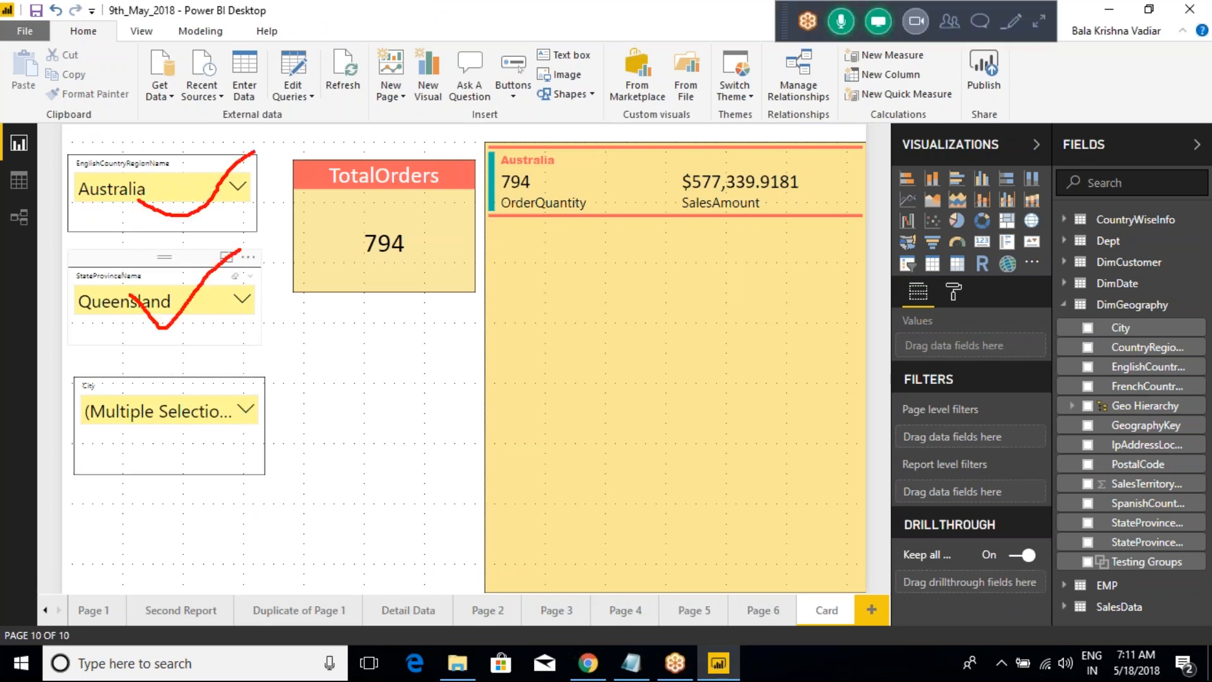
pyautogui.moveTo(148, 445); pyautogui.dragTo(236, 377)
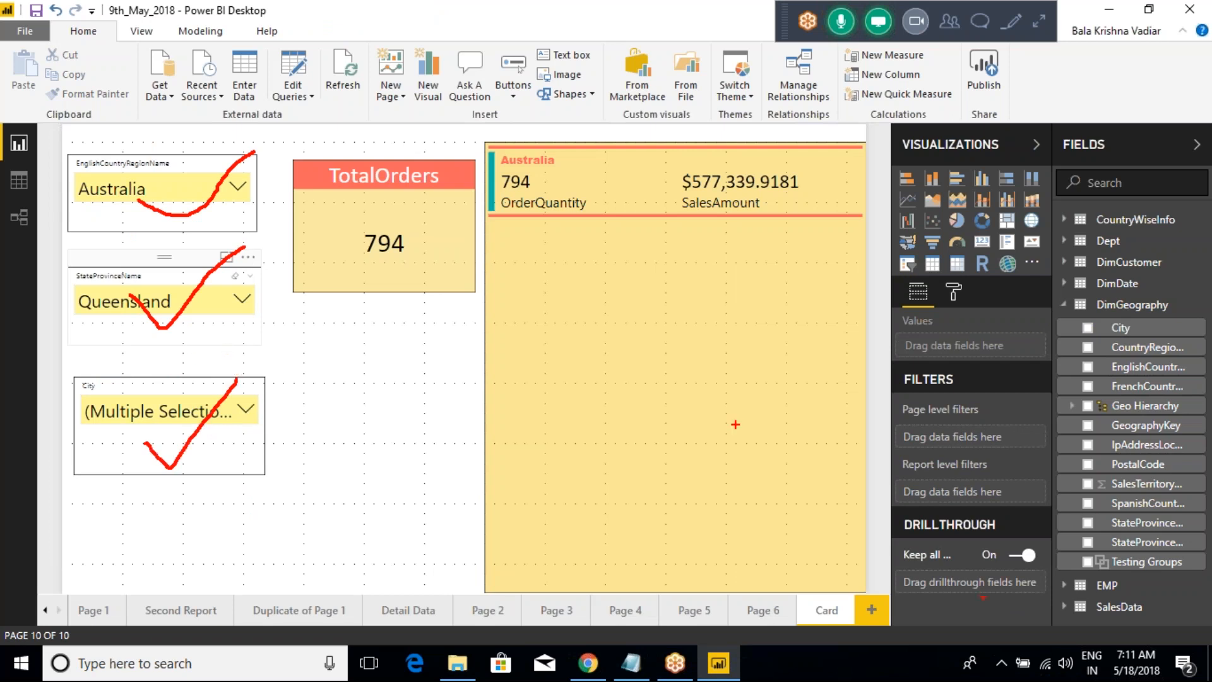
pyautogui.press('Escape')
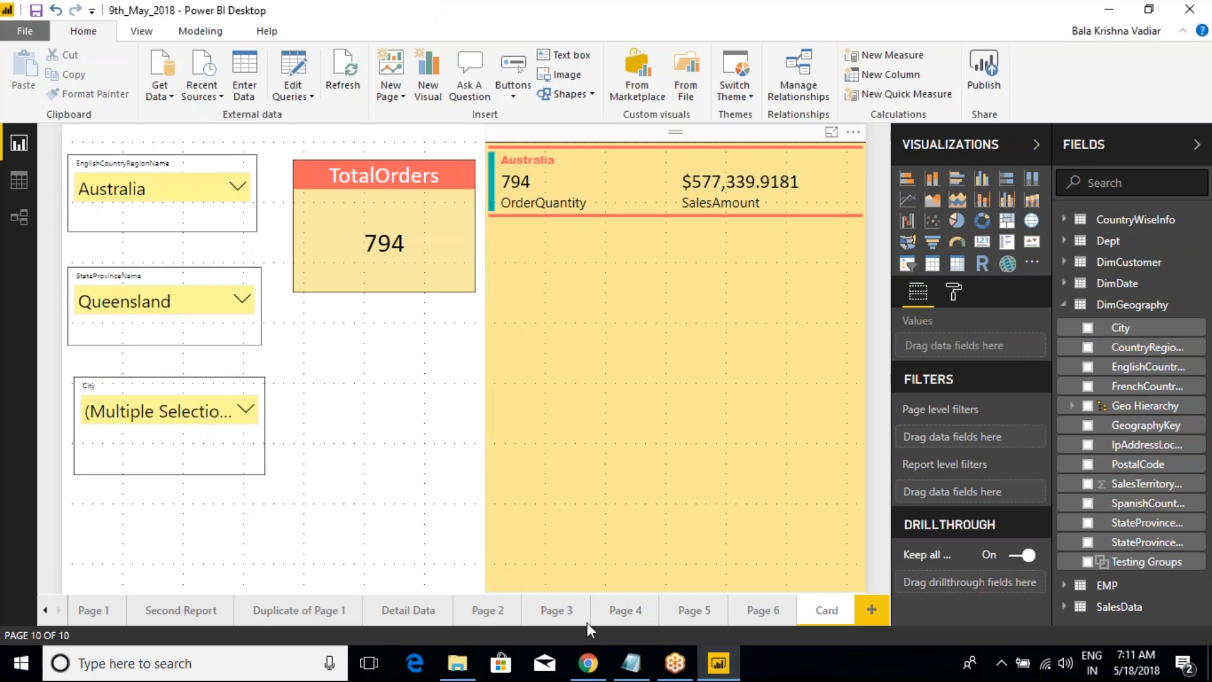
# Step: Switch to the class notes in Notepad, highlight the Hierarchy Slicer entry, and return to Power BI Desktop
pyautogui.click(644, 677)
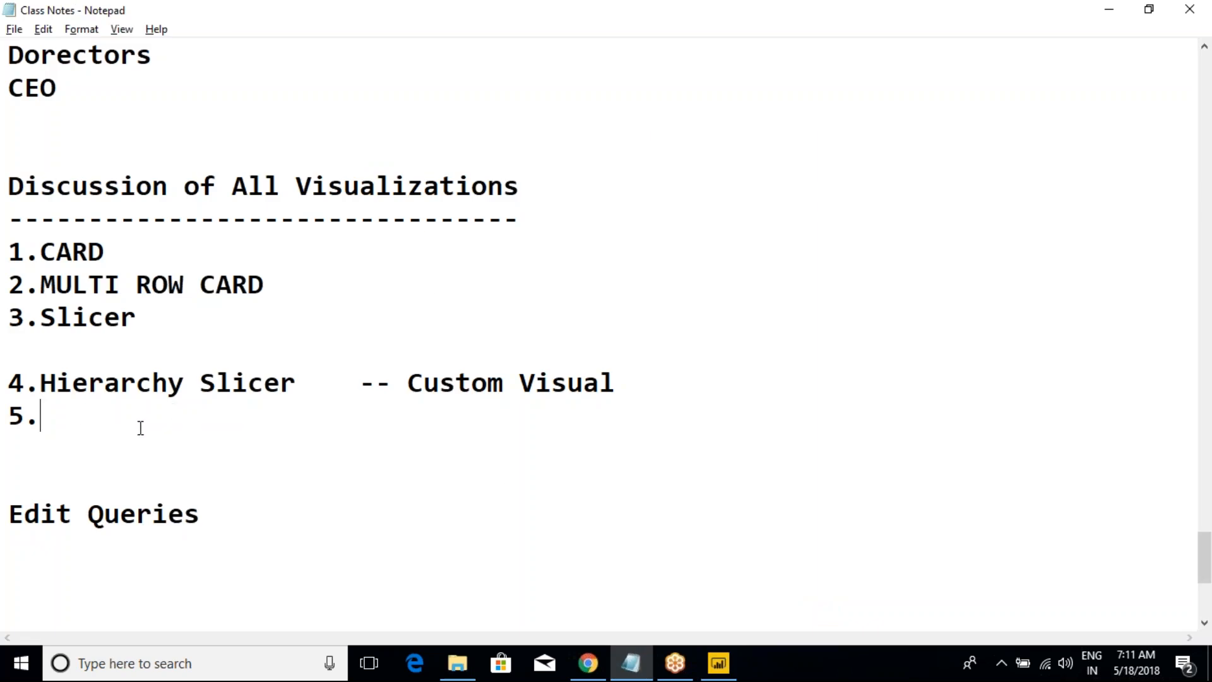
pyautogui.moveTo(312, 382); pyautogui.dragTo(8, 385)
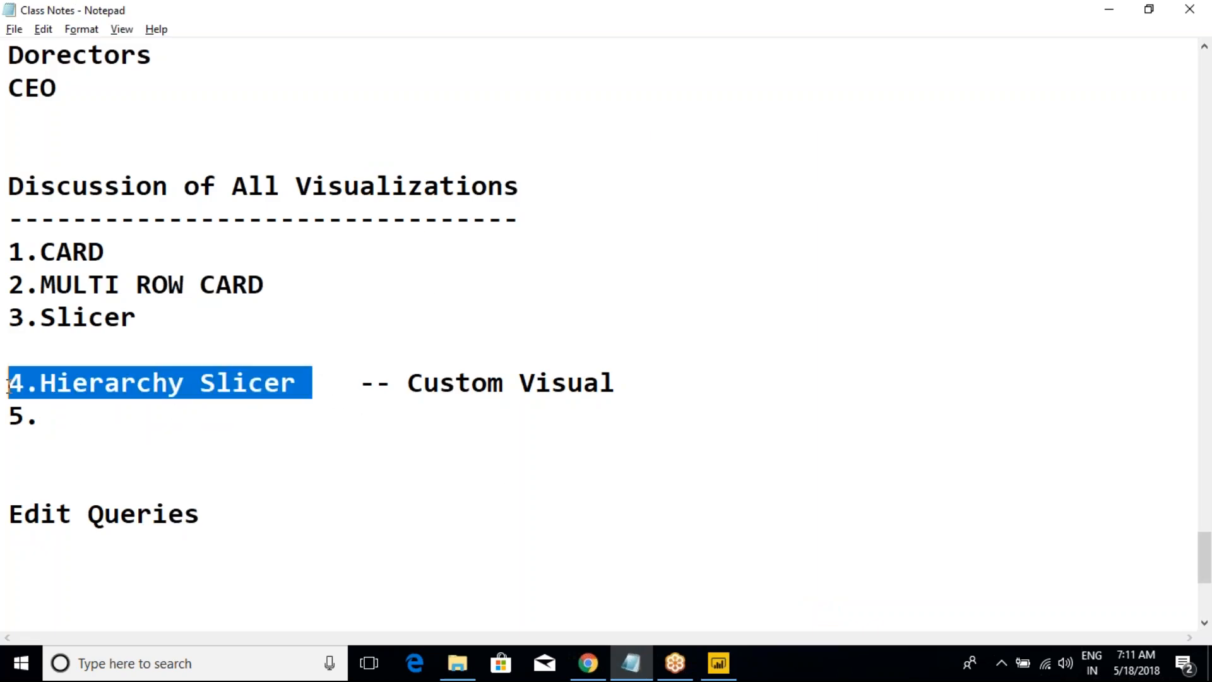
pyautogui.click(322, 405)
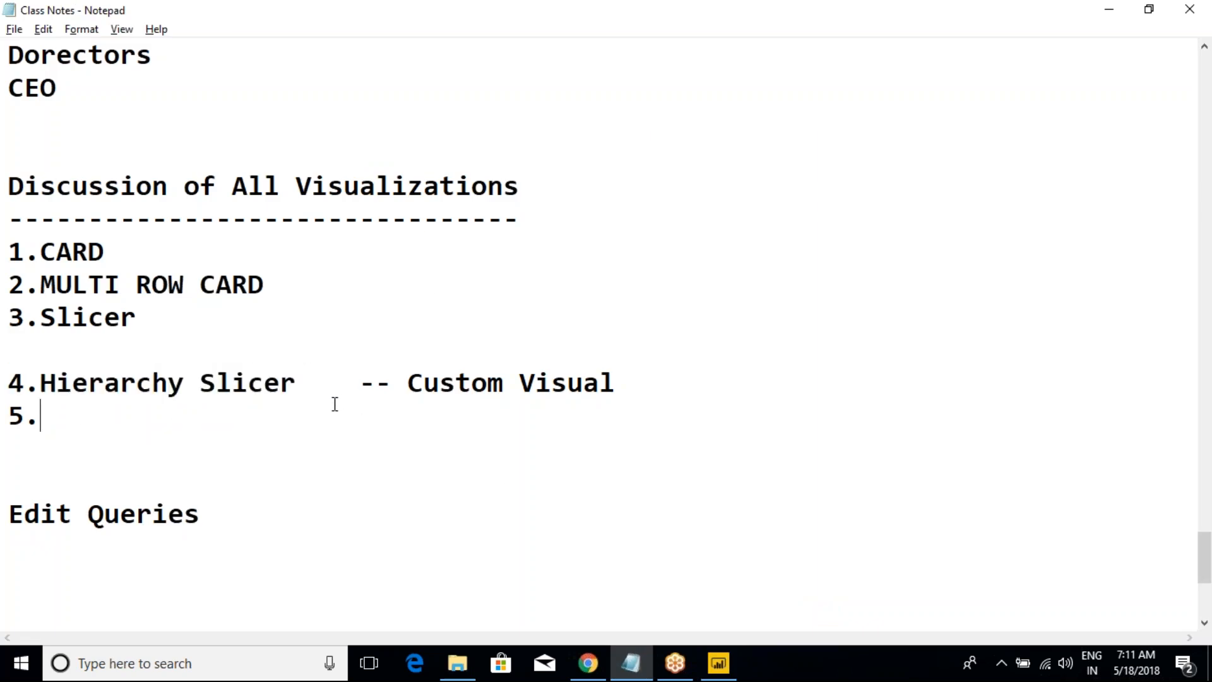
pyautogui.hotkey('alt', 'Tab')
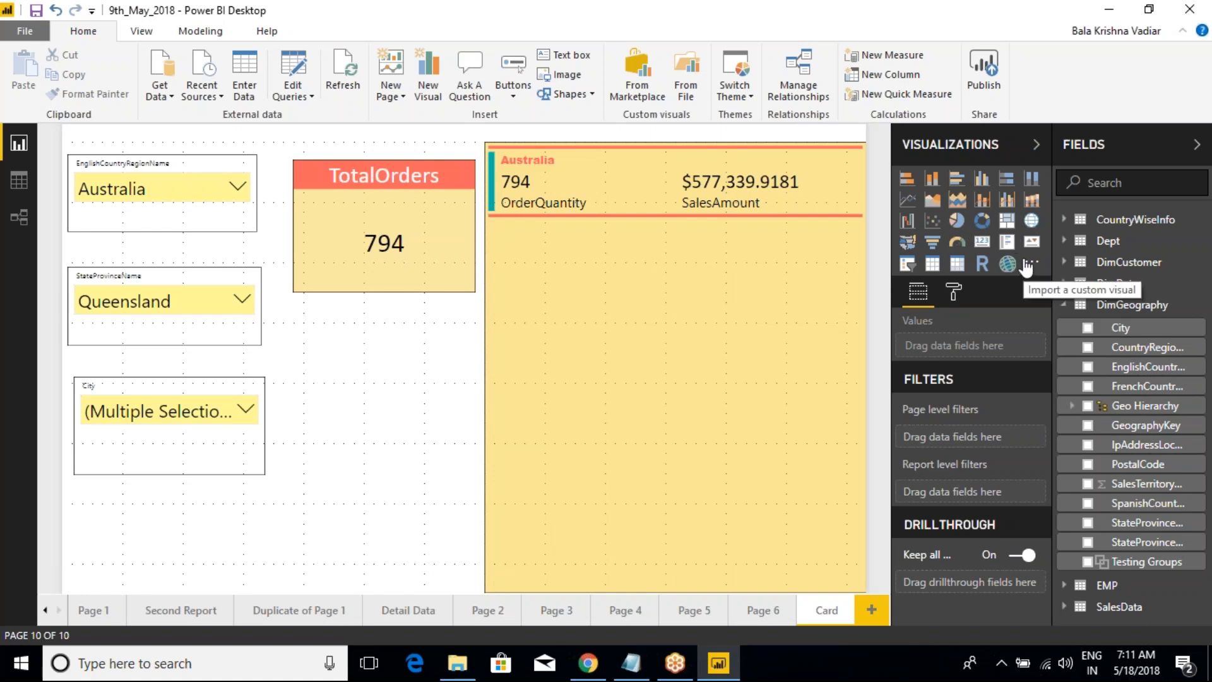
# Step: In the Notepad class notes, add "We need to download first and then add it to Visualizations" below the Hierarchy Slicer entry
pyautogui.click(647, 658)
pyautogui.moveTo(362, 384); pyautogui.dragTo(643, 386)
pyautogui.click(642, 387)
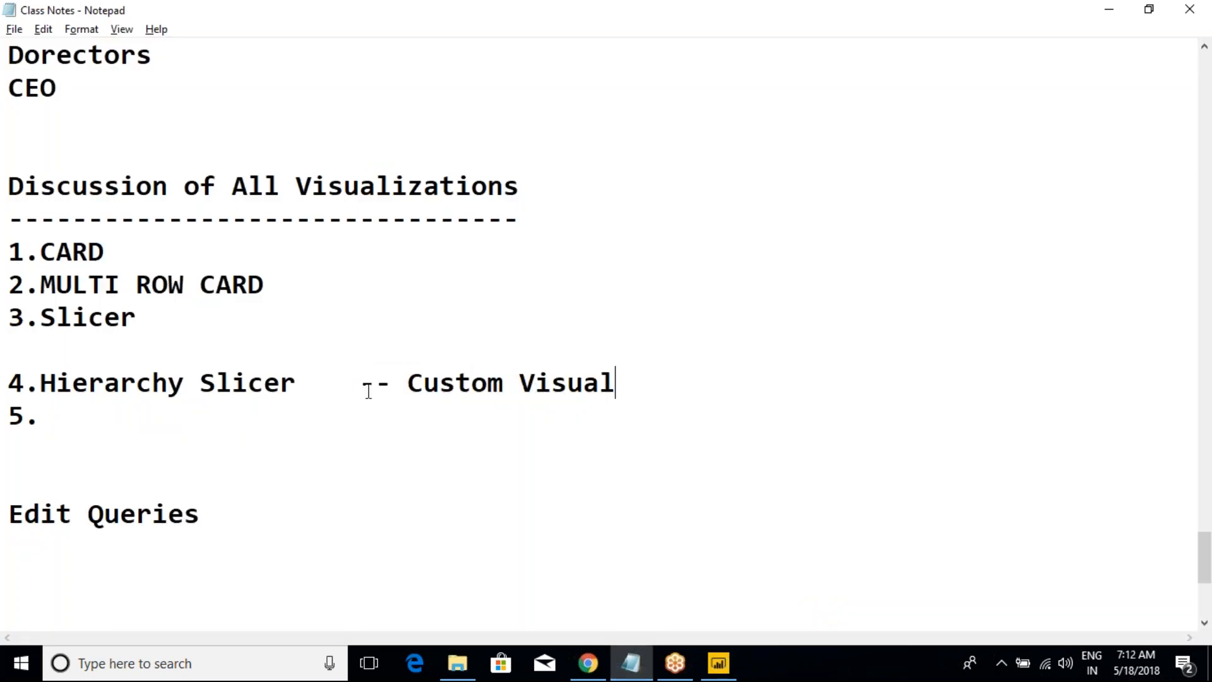
pyautogui.press('Return')
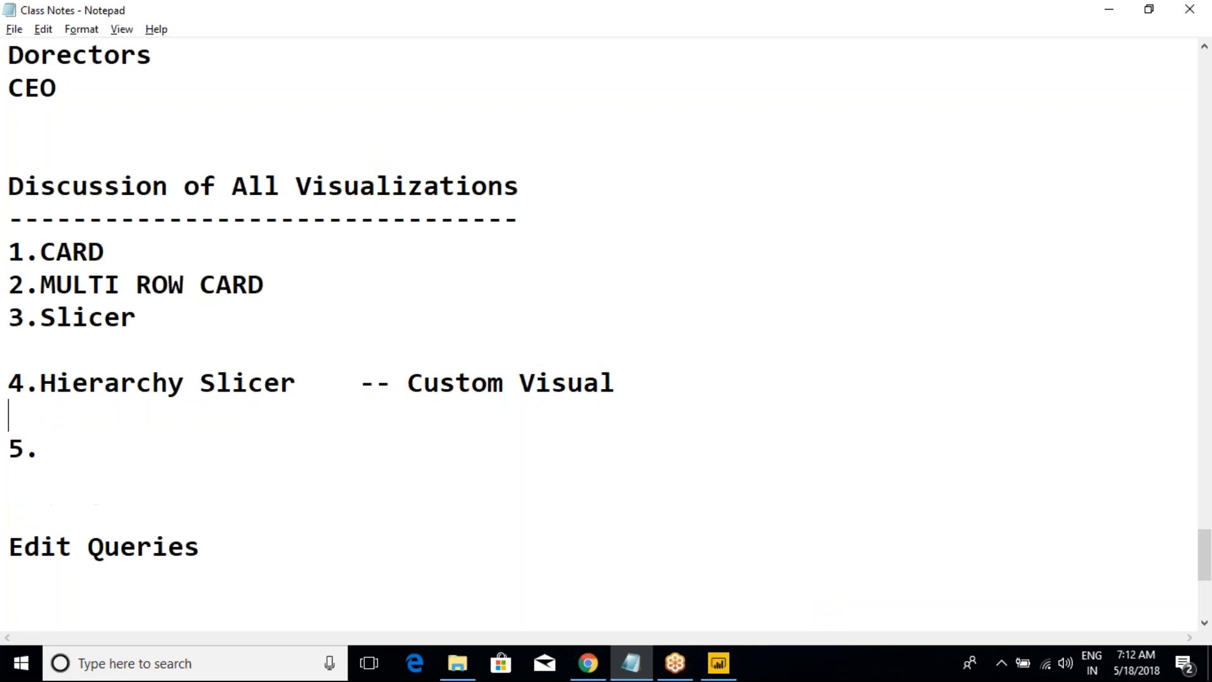
pyautogui.write('We need t')
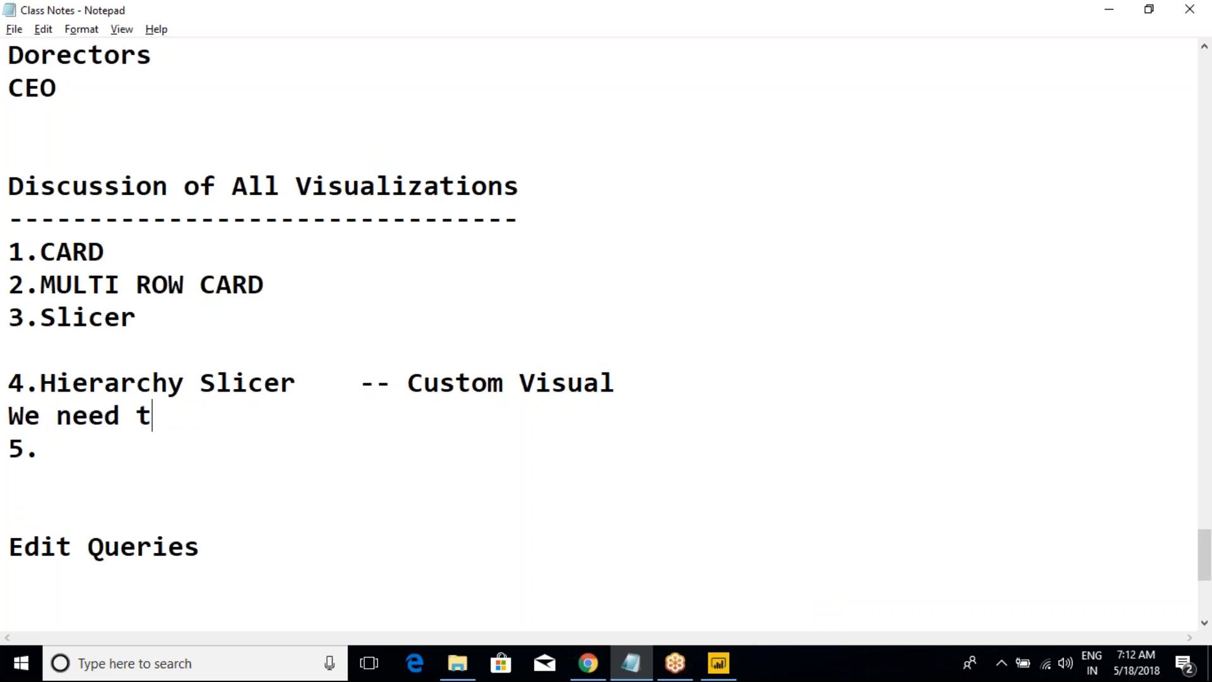
pyautogui.write('o downlo')
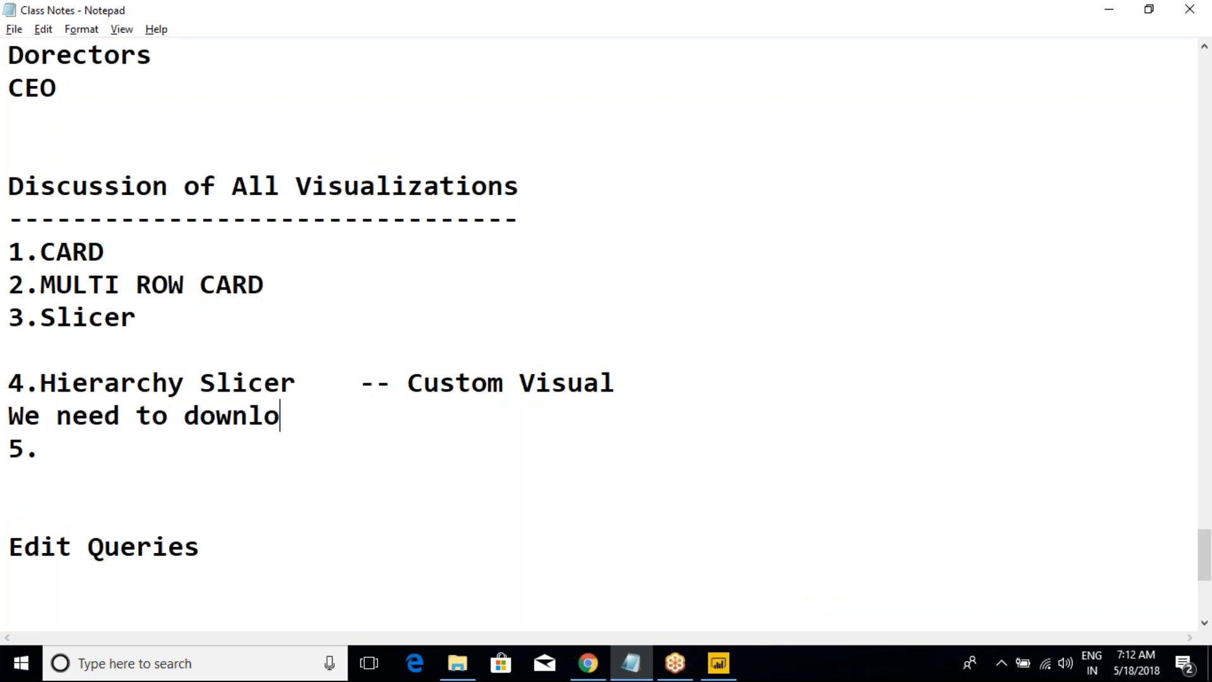
pyautogui.write('ad first and ')
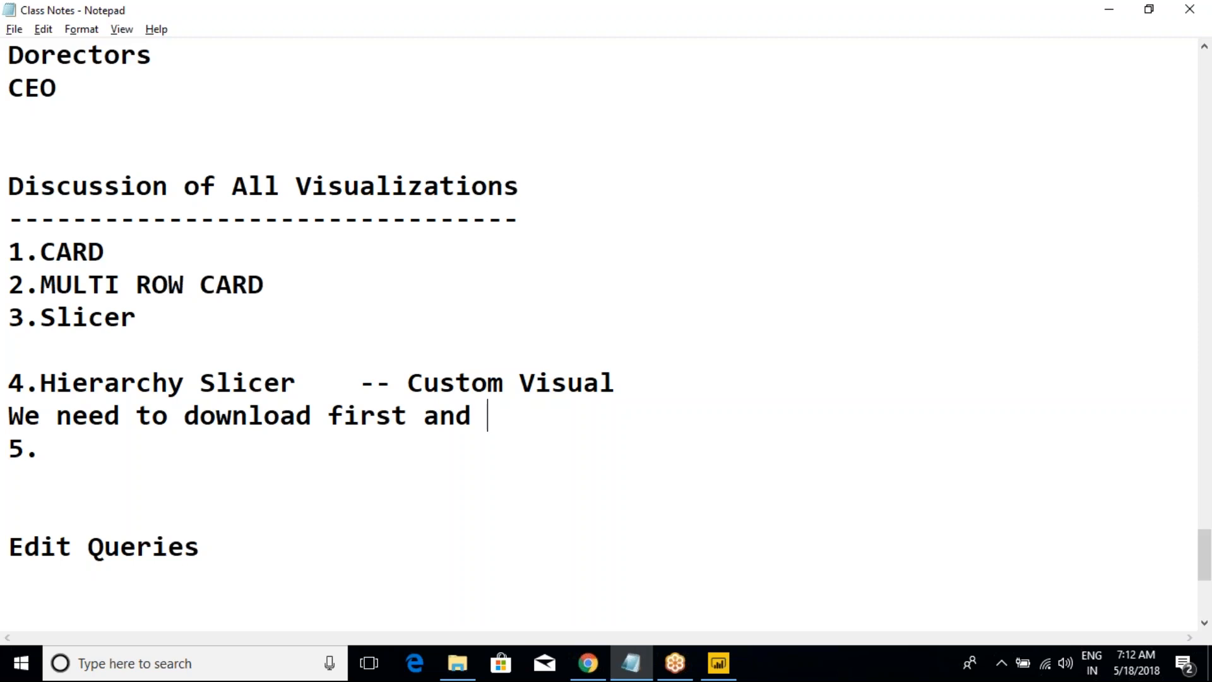
pyautogui.write('then add ')
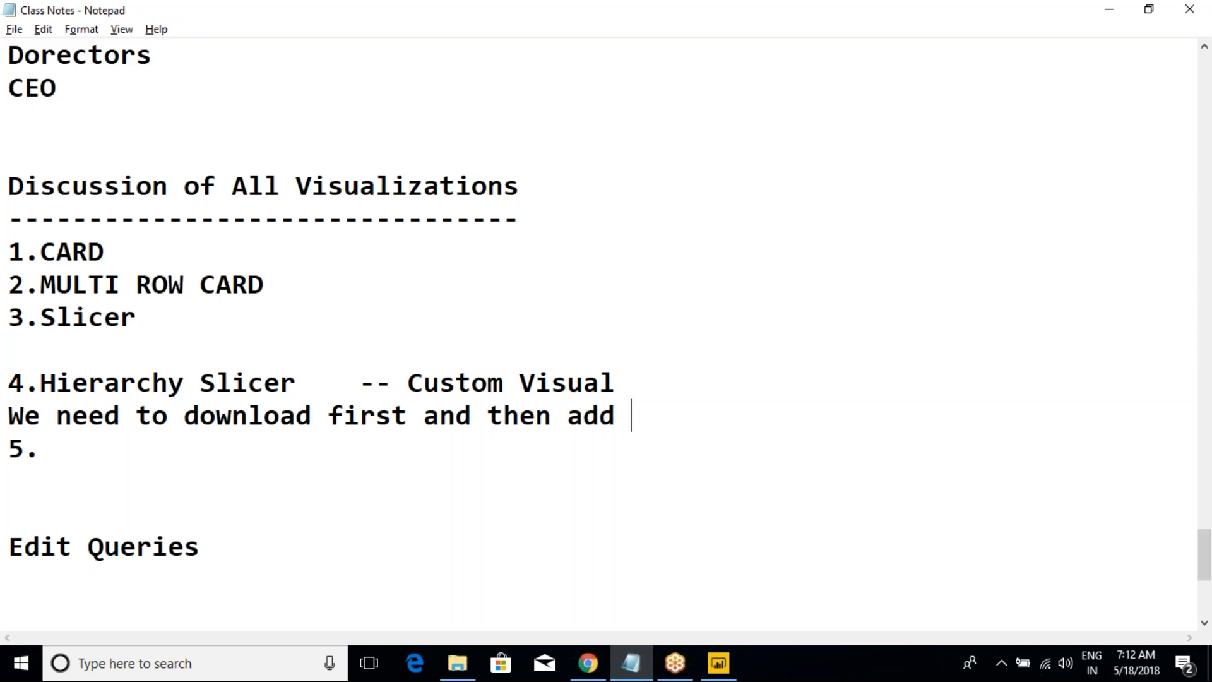
pyautogui.write('it to Visual')
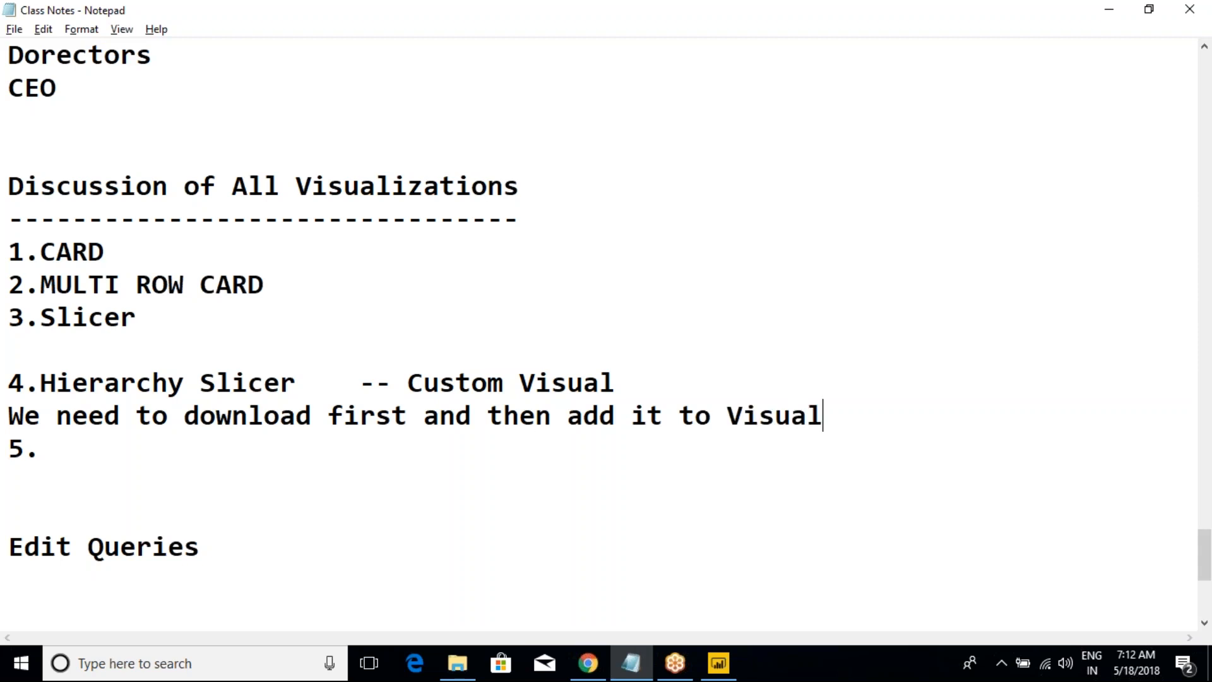
pyautogui.write('izations')
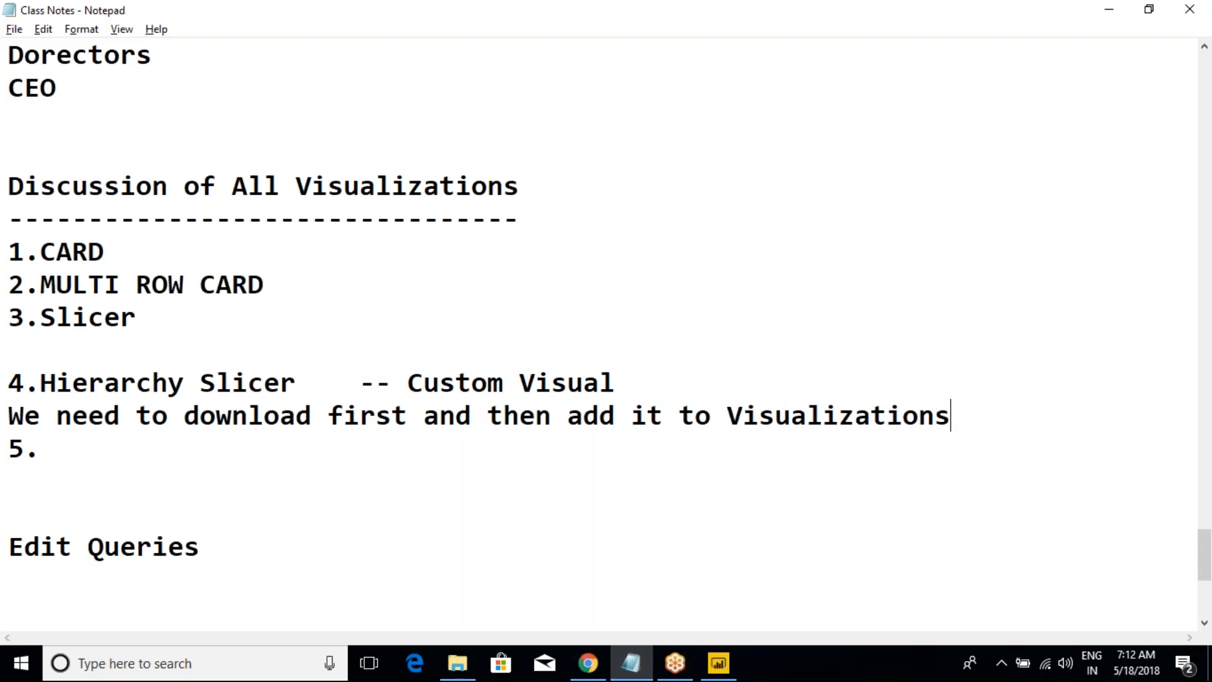
pyautogui.click(12, 418)
# Step: Switch back to Power BI Desktop and open the marketplace for importing custom visuals
pyautogui.hotkey('alt', 'Tab')
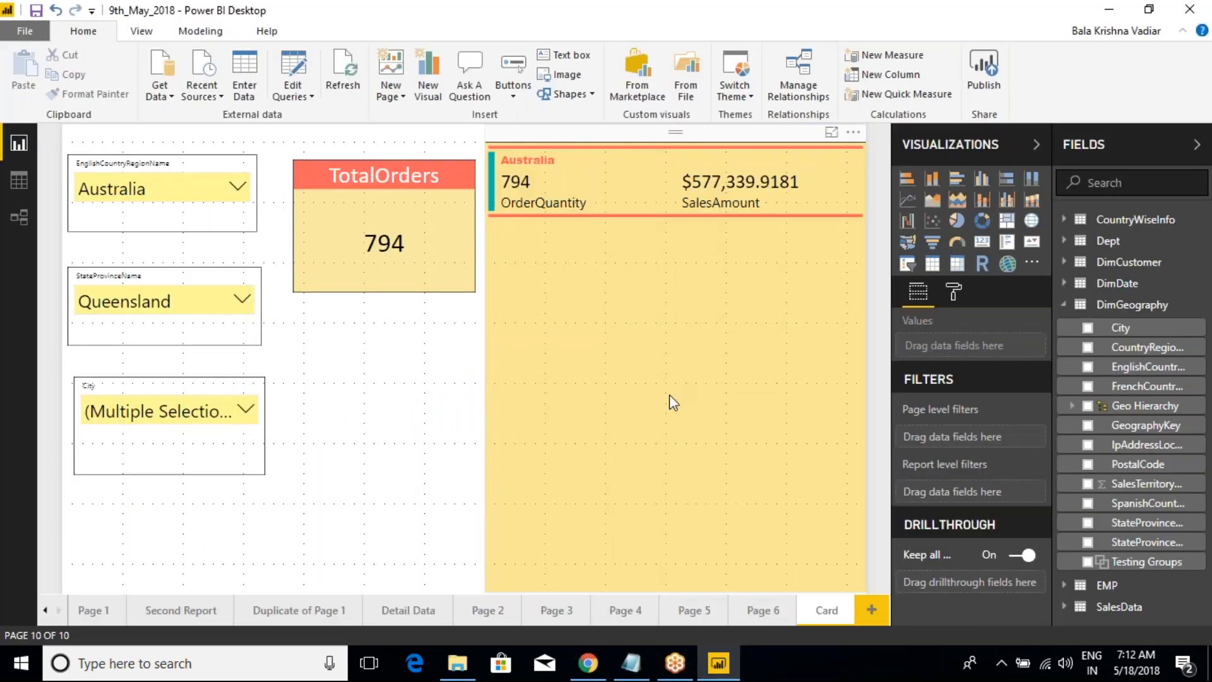
pyautogui.click(1031, 265)
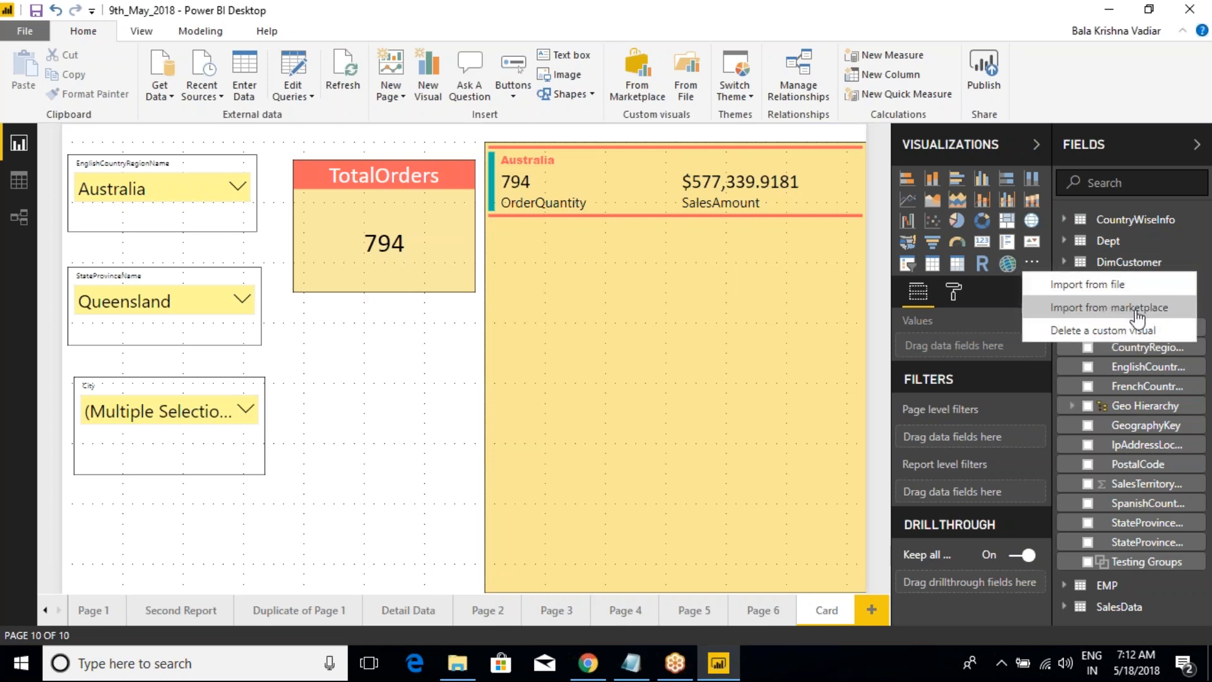
pyautogui.click(846, 314)
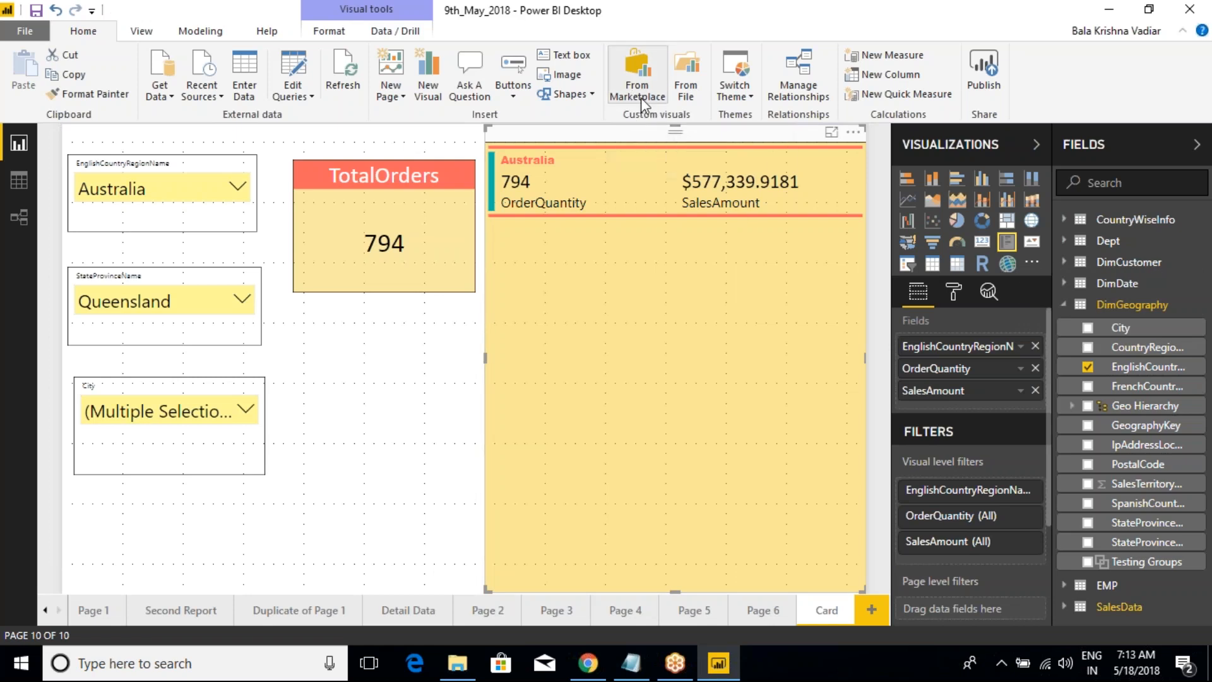
pyautogui.click(1032, 261)
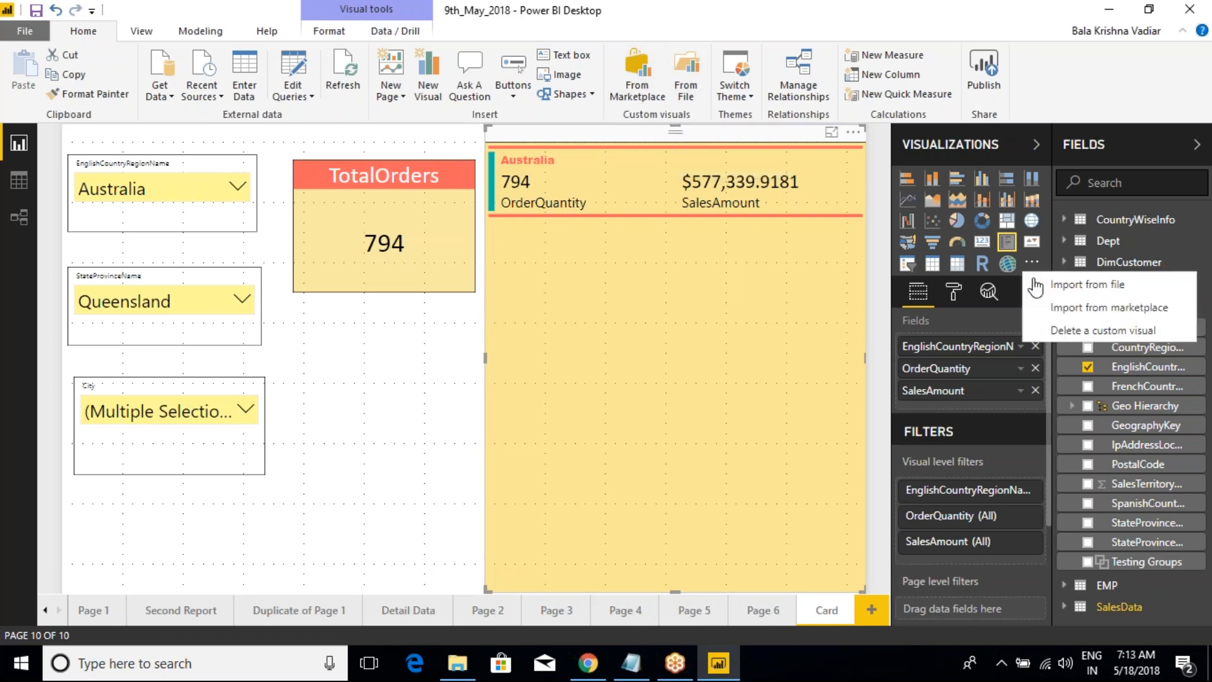
pyautogui.click(1085, 313)
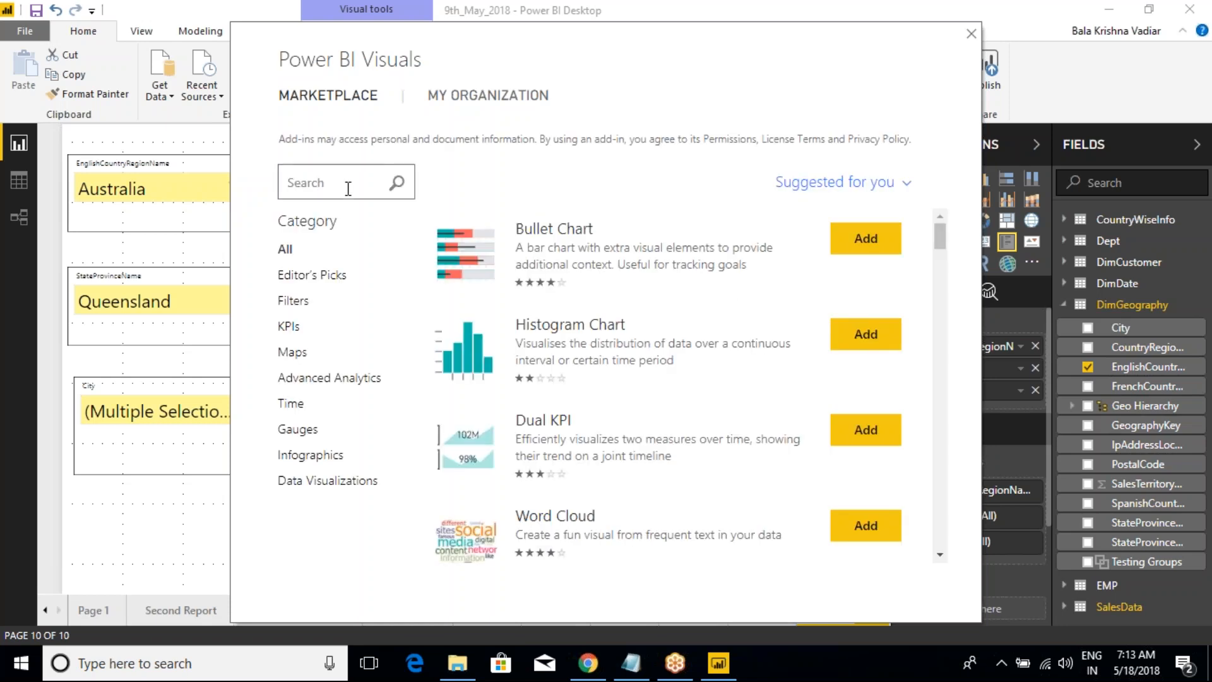
# Step: Search the marketplace for "slicer" and import the HierarchySlicer visual, updating the copy already in the report
pyautogui.write('slicer')
pyautogui.click(397, 183)
pyautogui.scroll(-5, 574, 341)
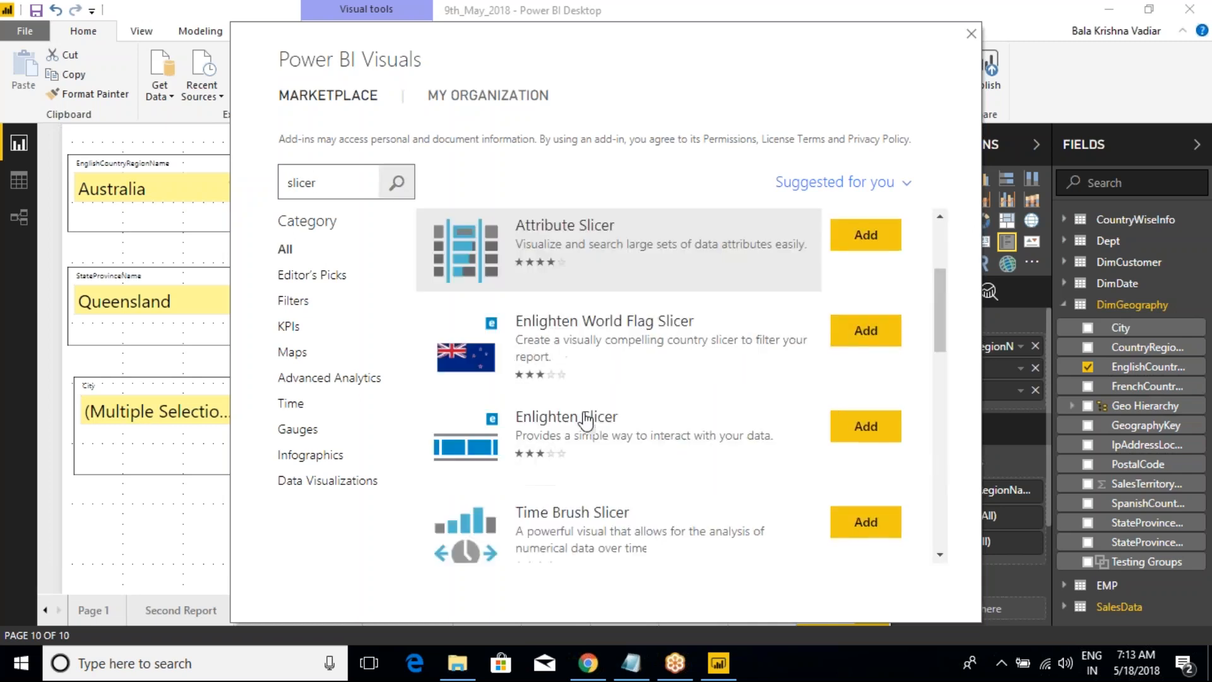
pyautogui.scroll(-2, 590, 413)
pyautogui.scroll(-2, 590, 413)
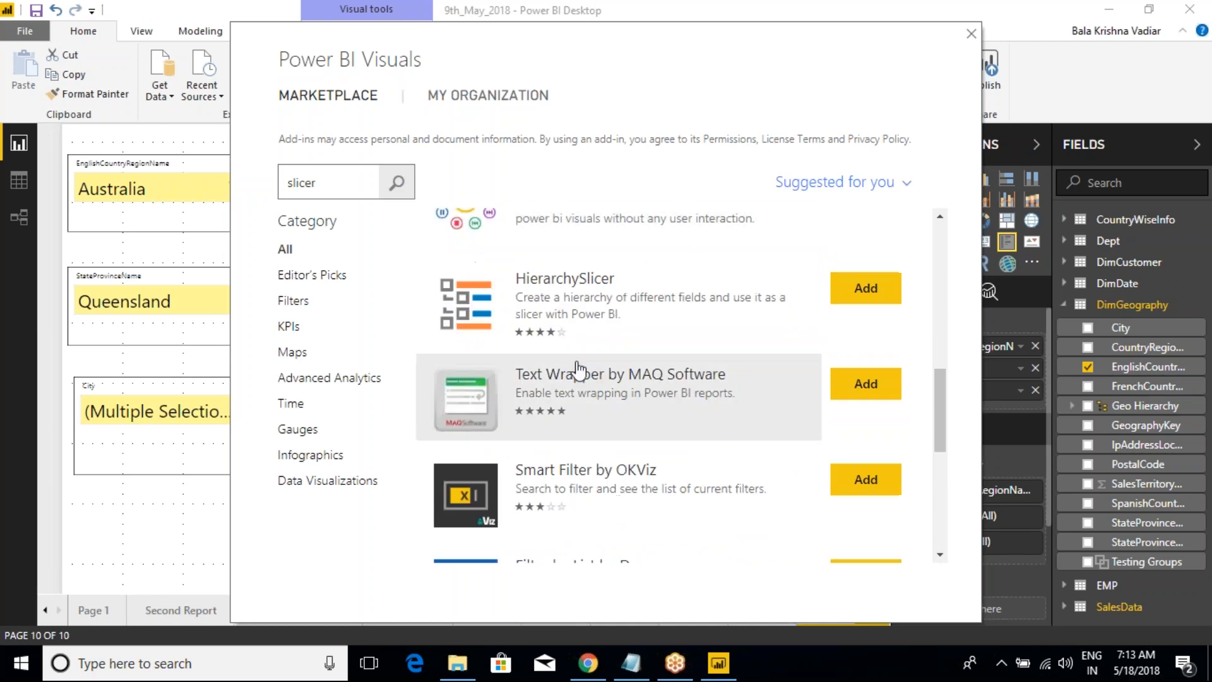
pyautogui.click(574, 311)
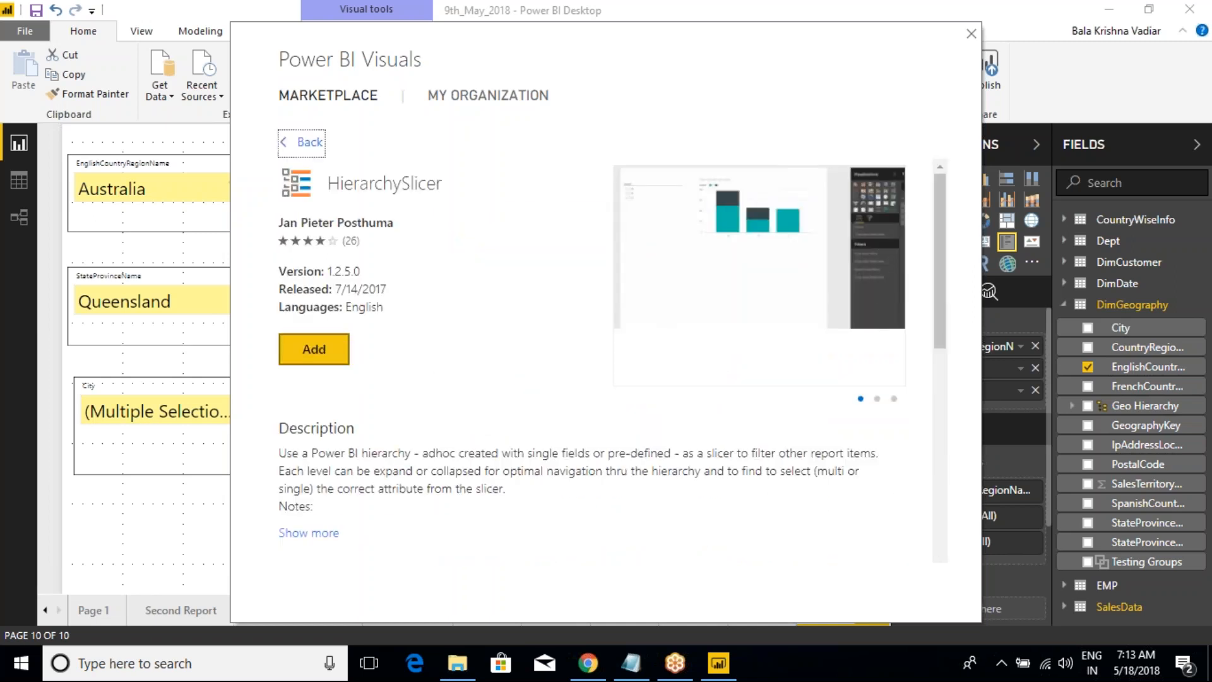
pyautogui.click(313, 349)
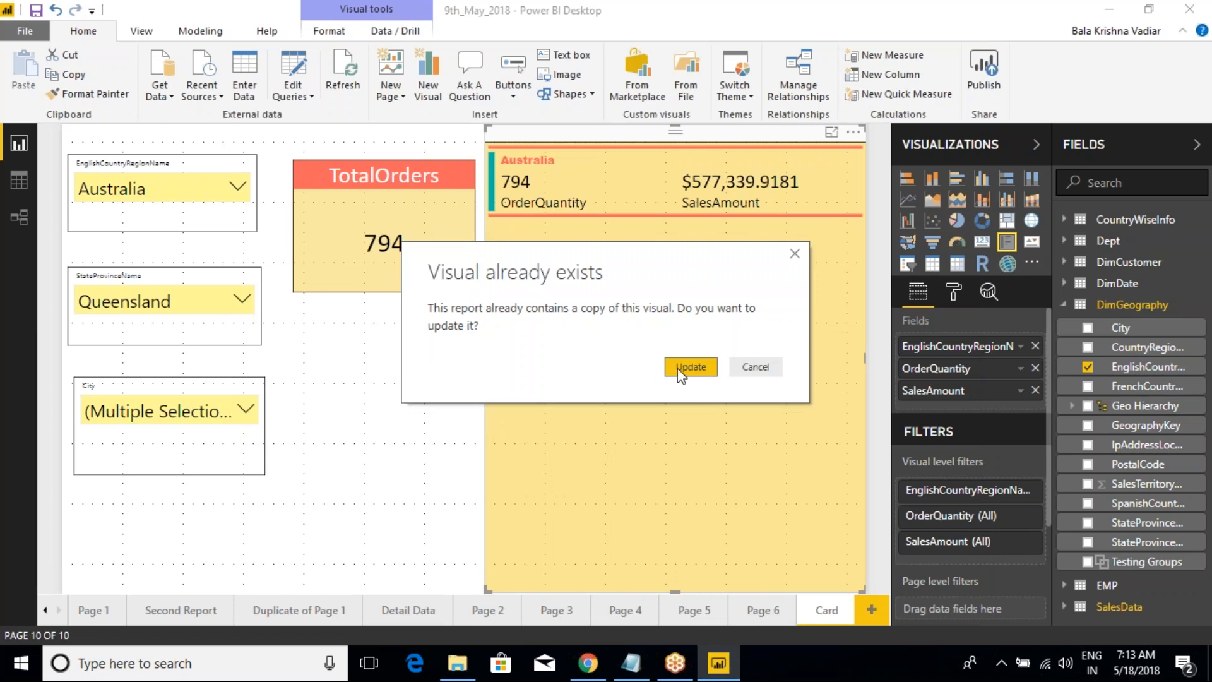
pyautogui.click(690, 367)
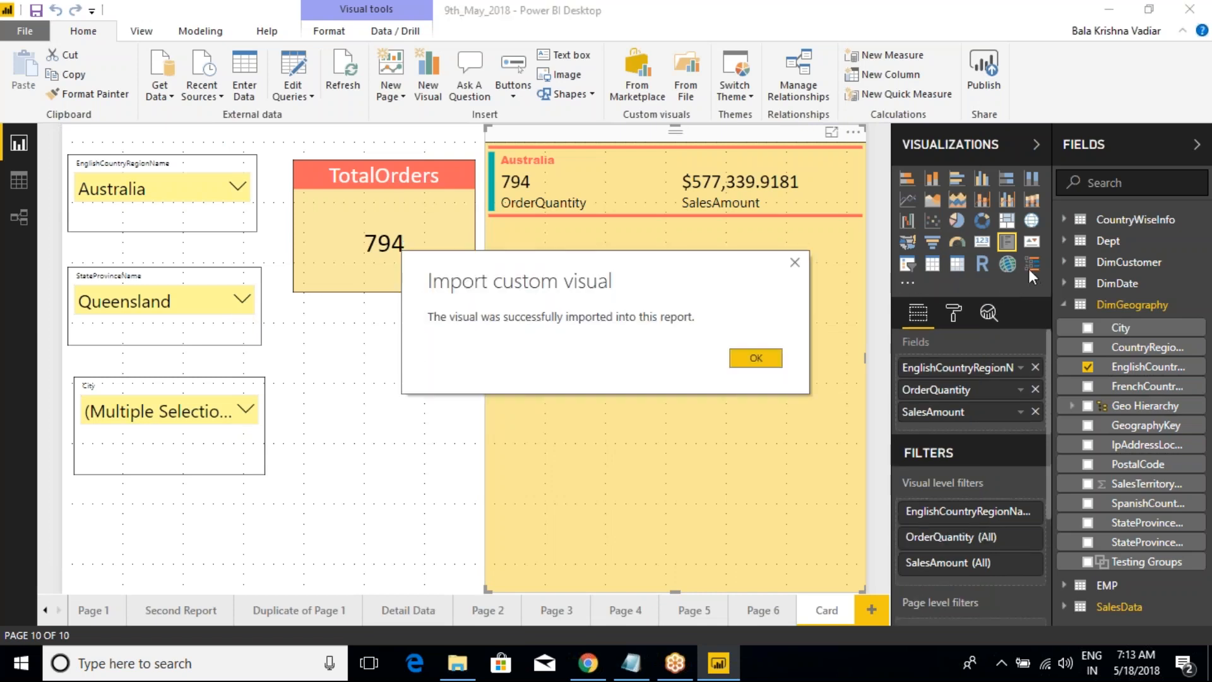
pyautogui.click(772, 360)
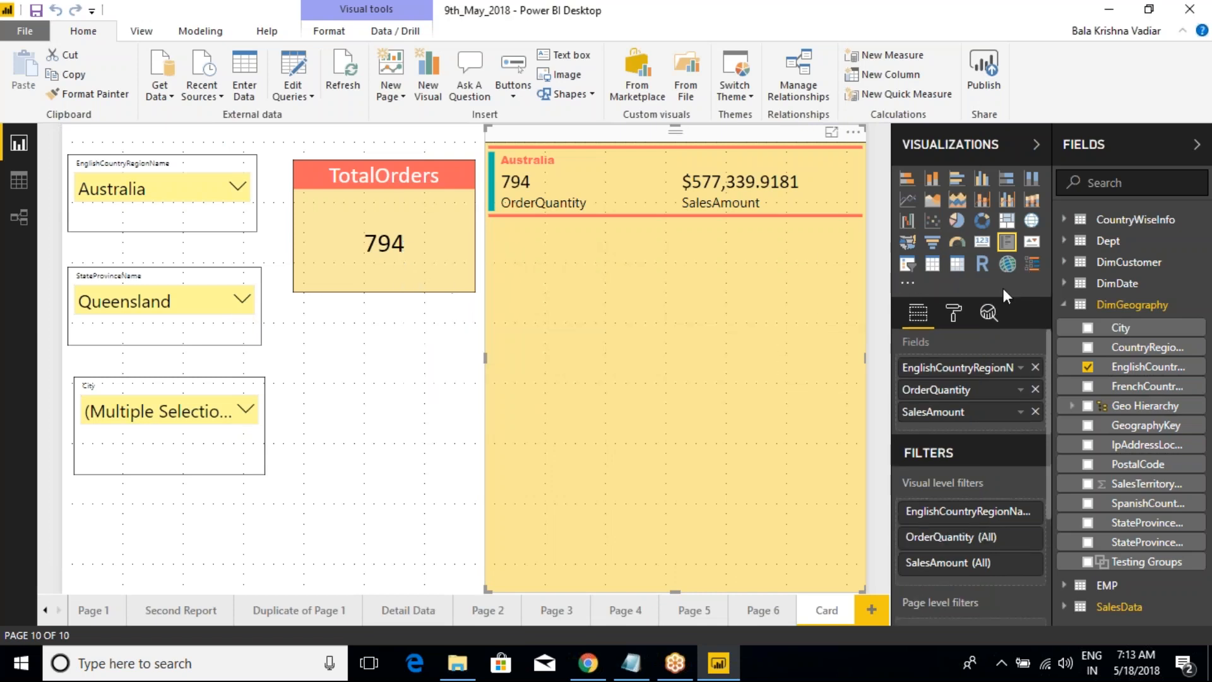
# Step: Insert a HierarchySlicer visual on the Card page and place it below the TotalOrders card
pyautogui.click(354, 387)
pyautogui.click(1032, 263)
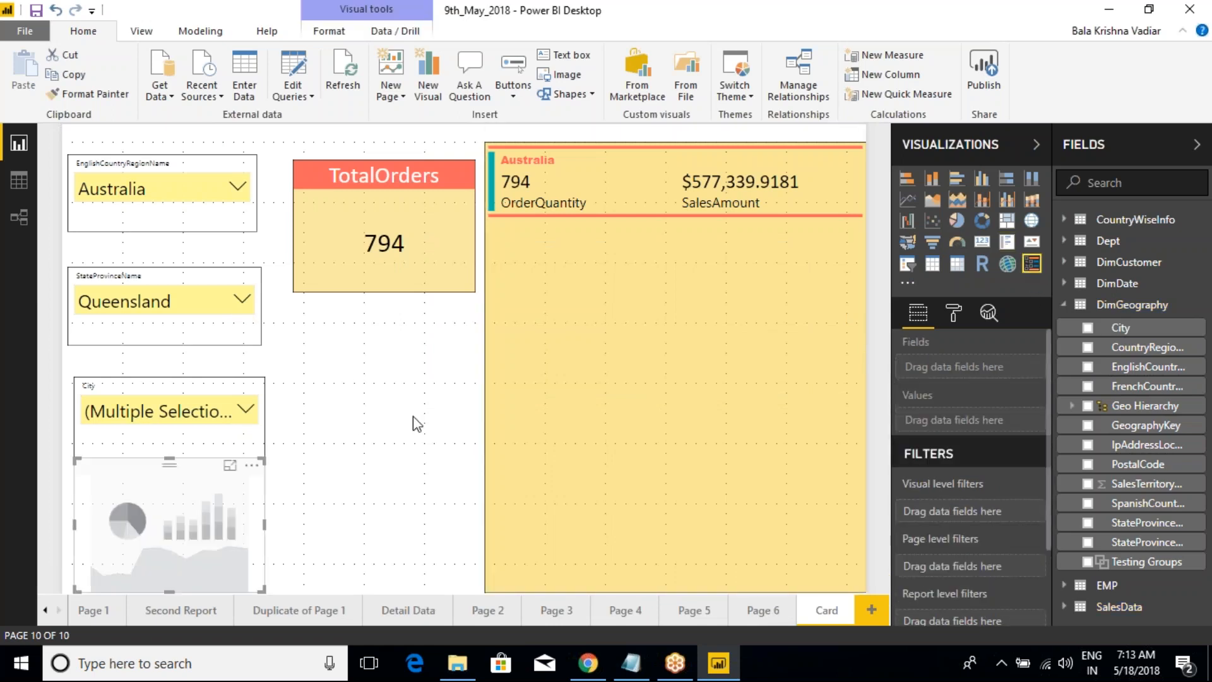
pyautogui.moveTo(251, 442); pyautogui.dragTo(460, 376)
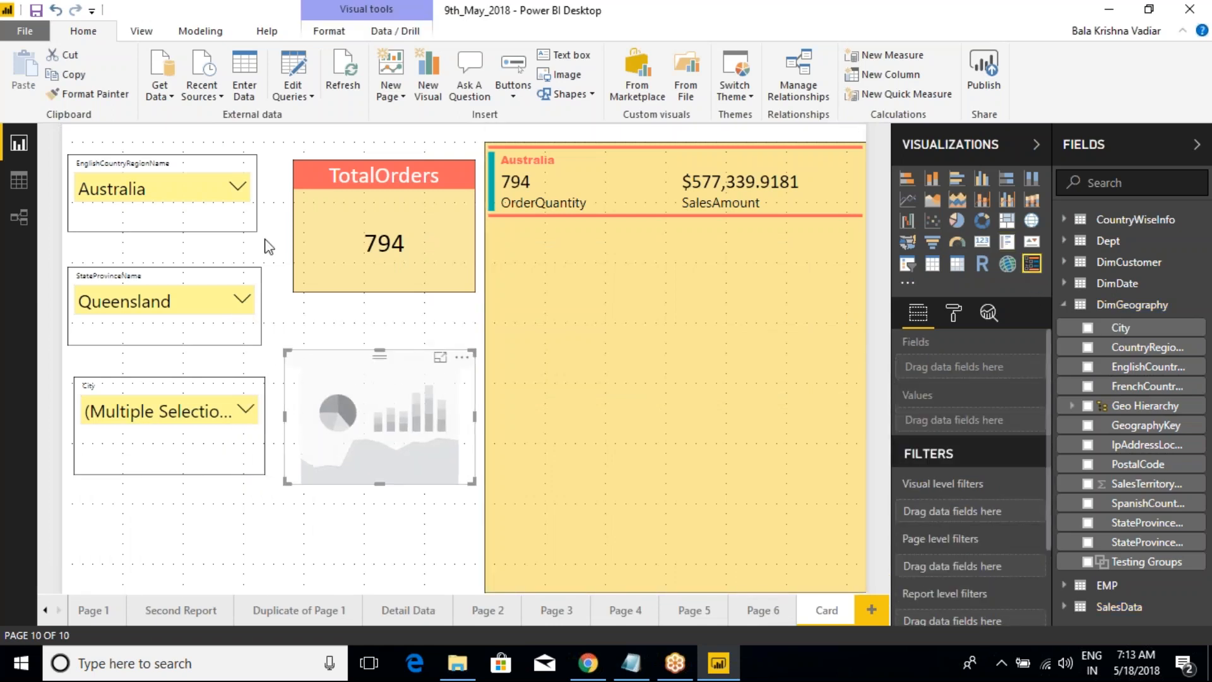
# Step: Try to copy the country slicer's formatting to the empty HierarchySlicer visual with Format Painter
pyautogui.click(201, 161)
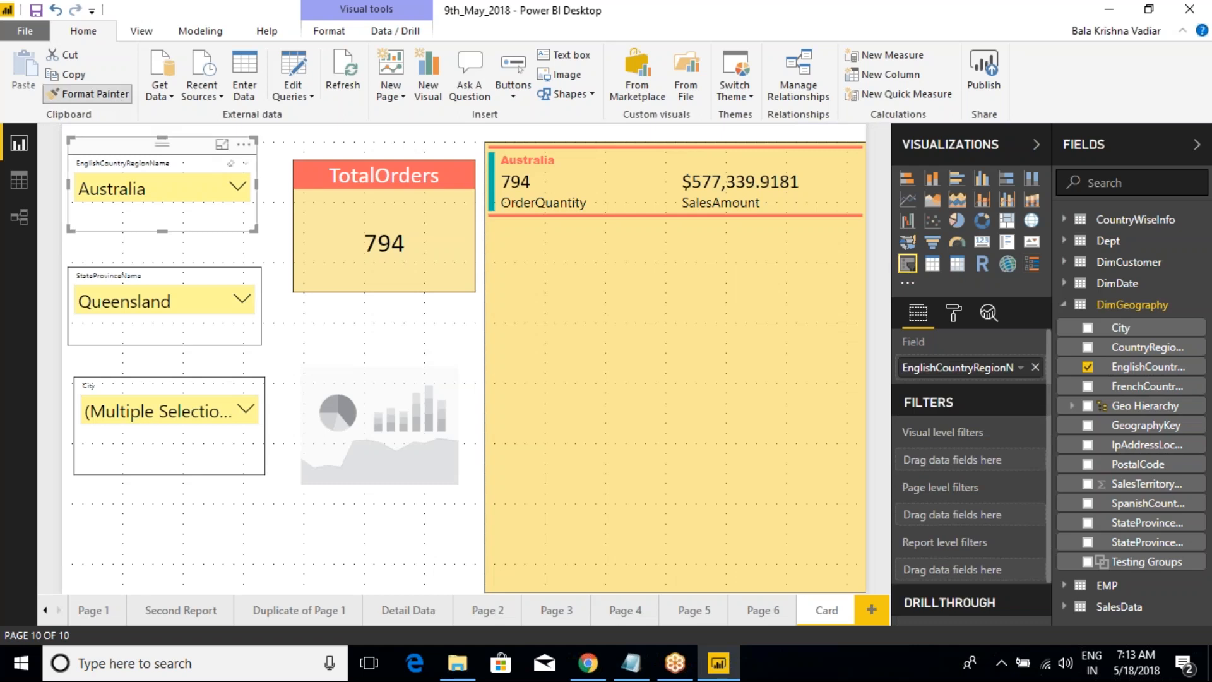
pyautogui.click(376, 351)
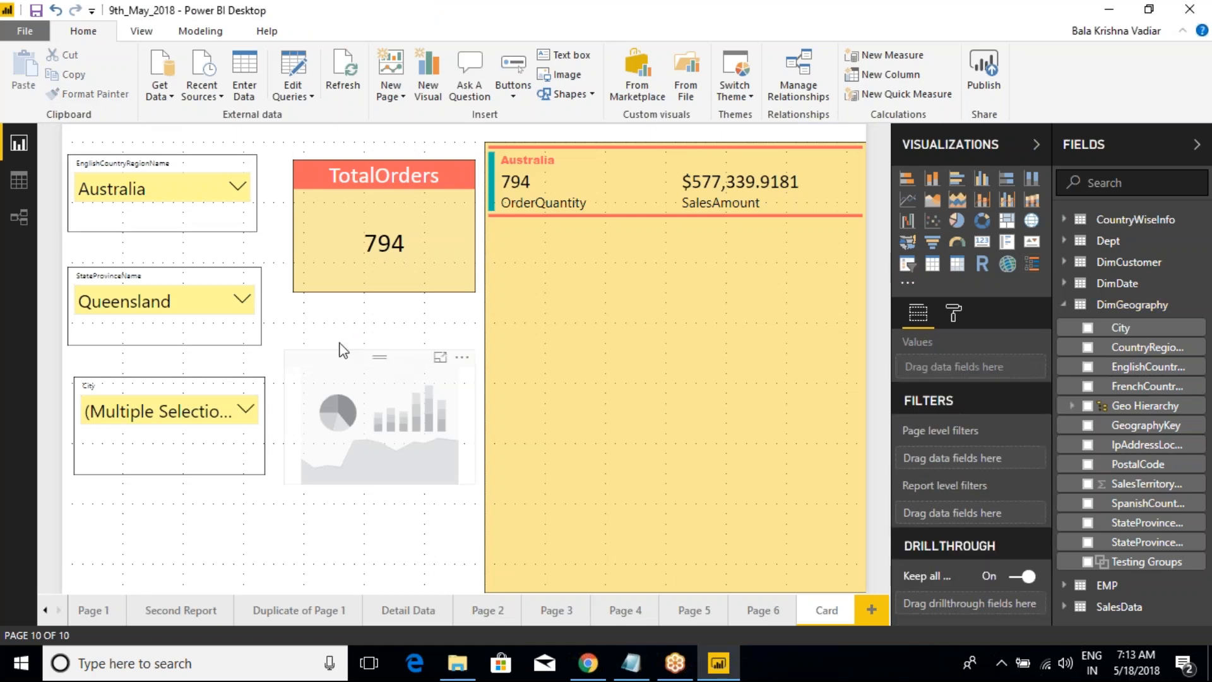
pyautogui.click(201, 161)
pyautogui.click(88, 93)
pyautogui.click(373, 369)
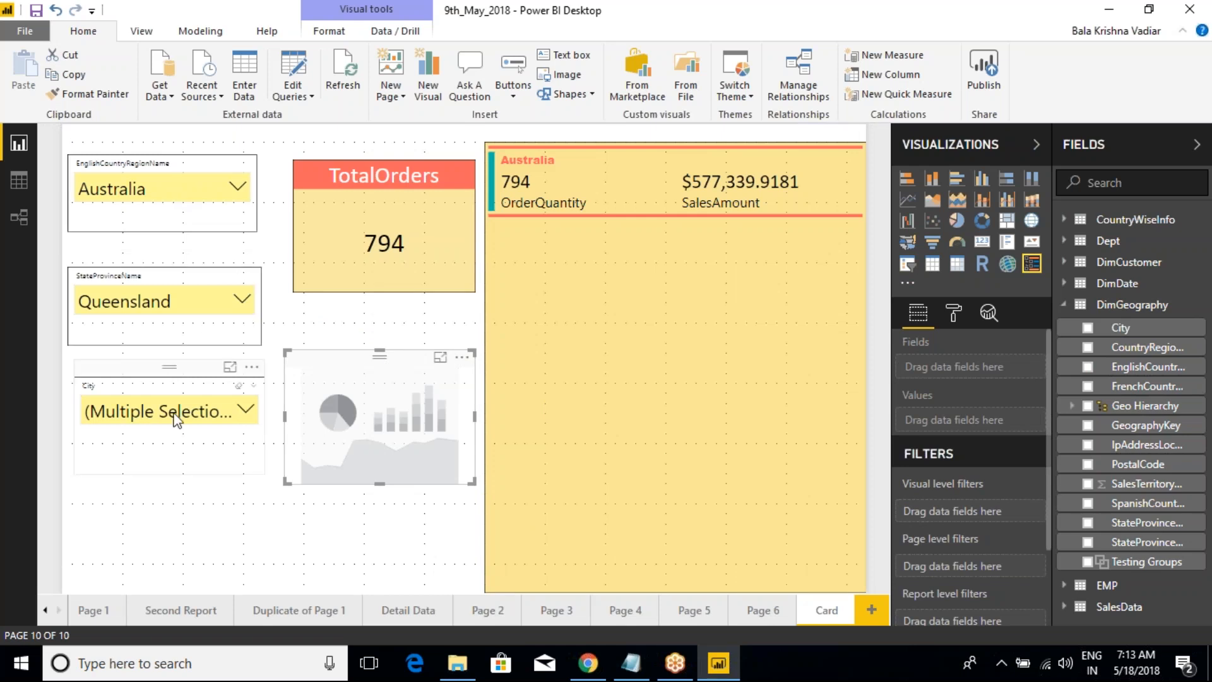
# Step: Add EnglishCountryRegionName to the HierarchySlicer visual and clear the selections in the separate country, state and city slicers
pyautogui.click(1092, 373)
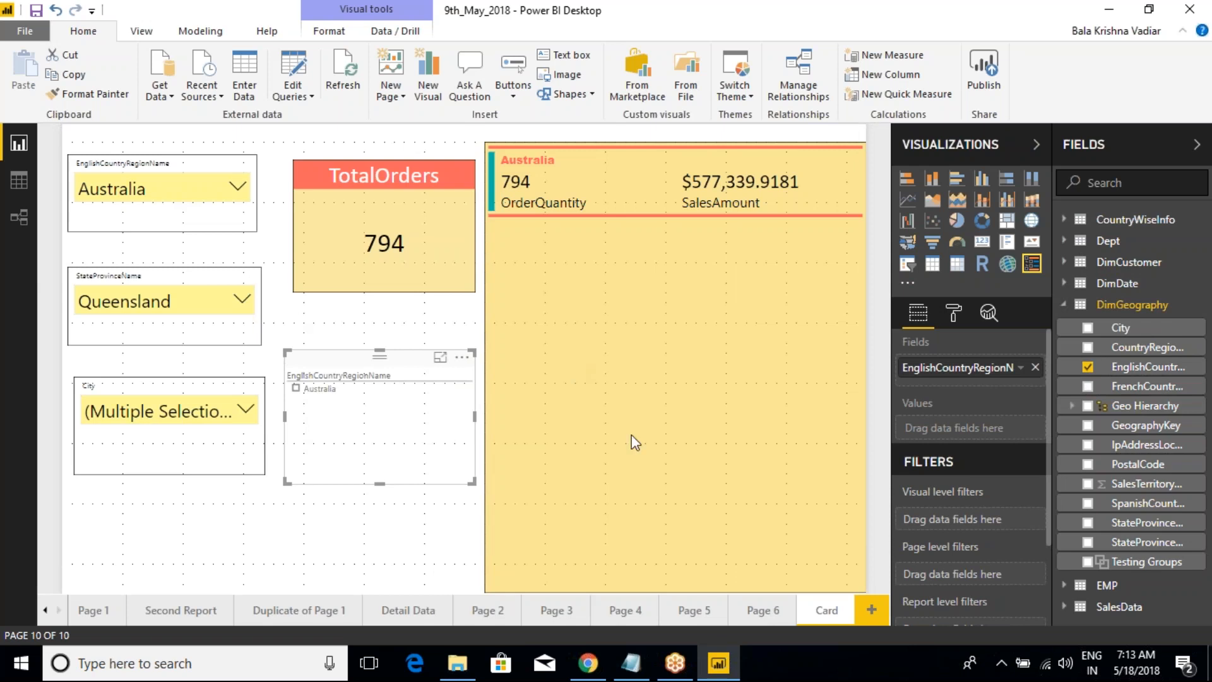
pyautogui.click(223, 199)
pyautogui.click(231, 163)
pyautogui.click(238, 278)
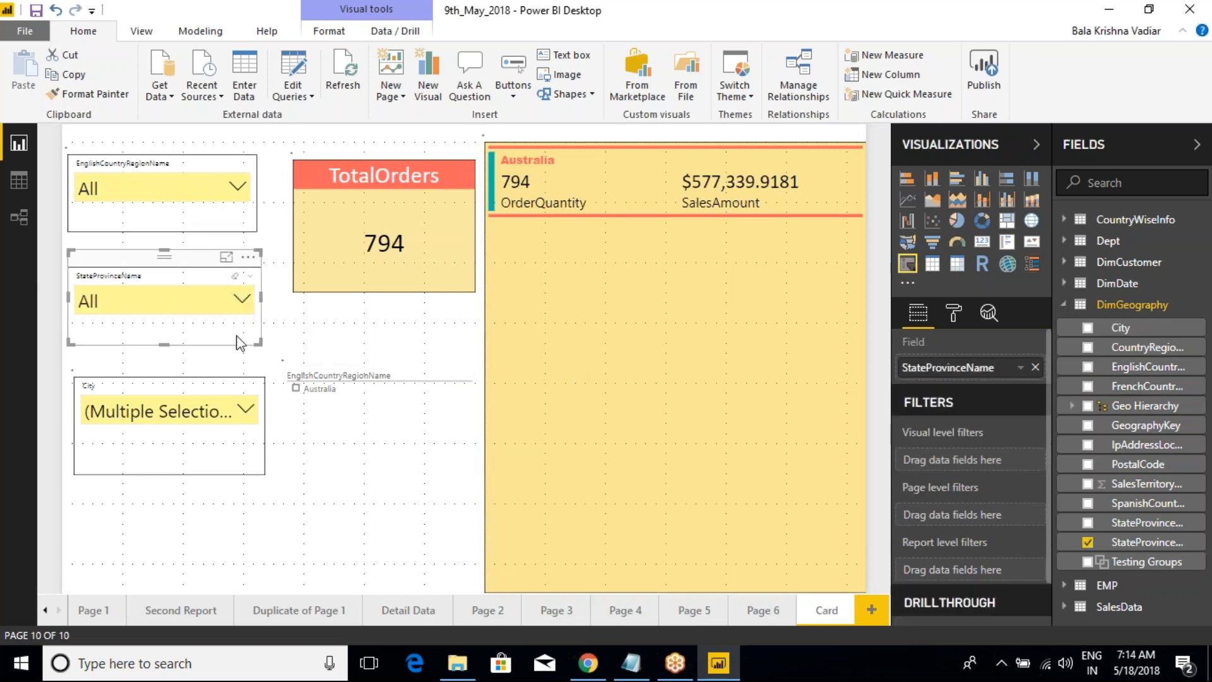
pyautogui.click(239, 386)
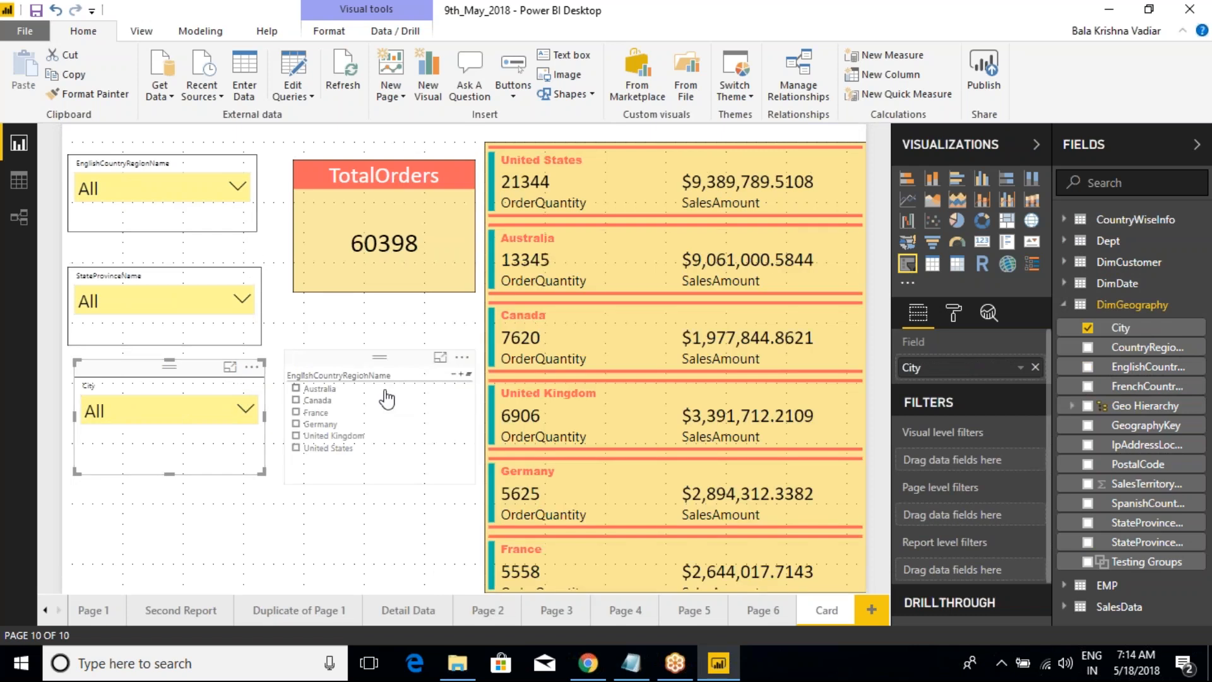
# Step: Add StateProvinceName and City below EnglishCountryRegionName as further levels of the HierarchySlicer visual
pyautogui.click(352, 371)
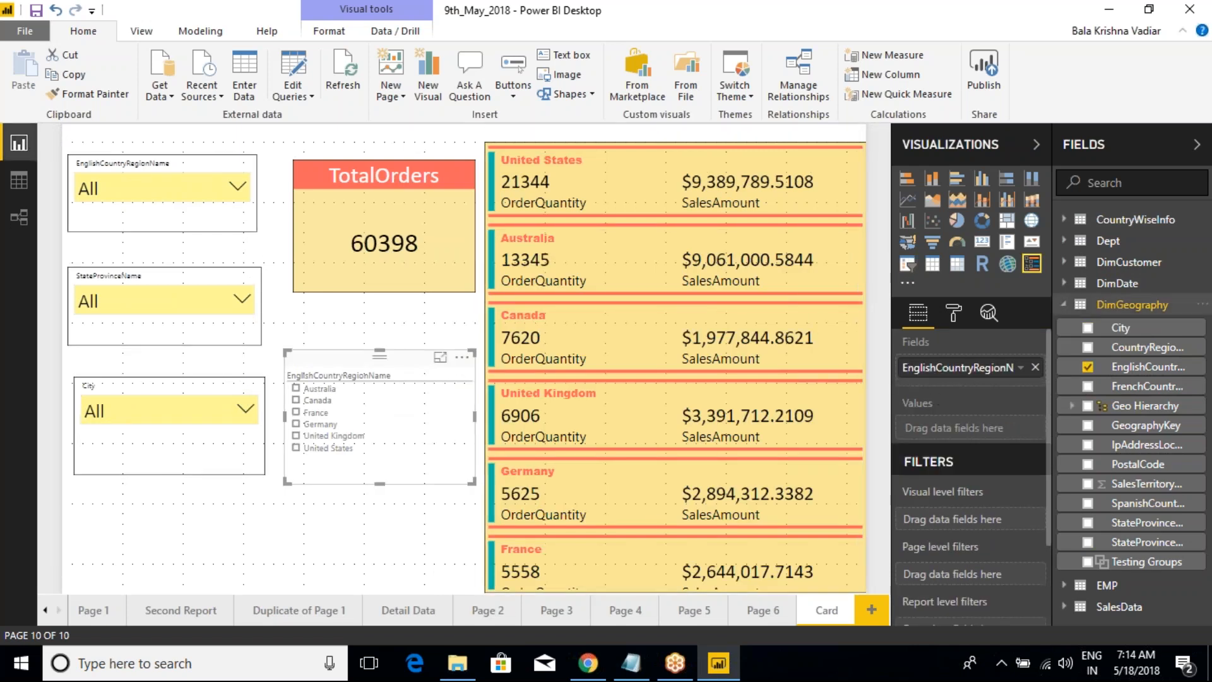
pyautogui.moveTo(1135, 542); pyautogui.dragTo(1004, 388)
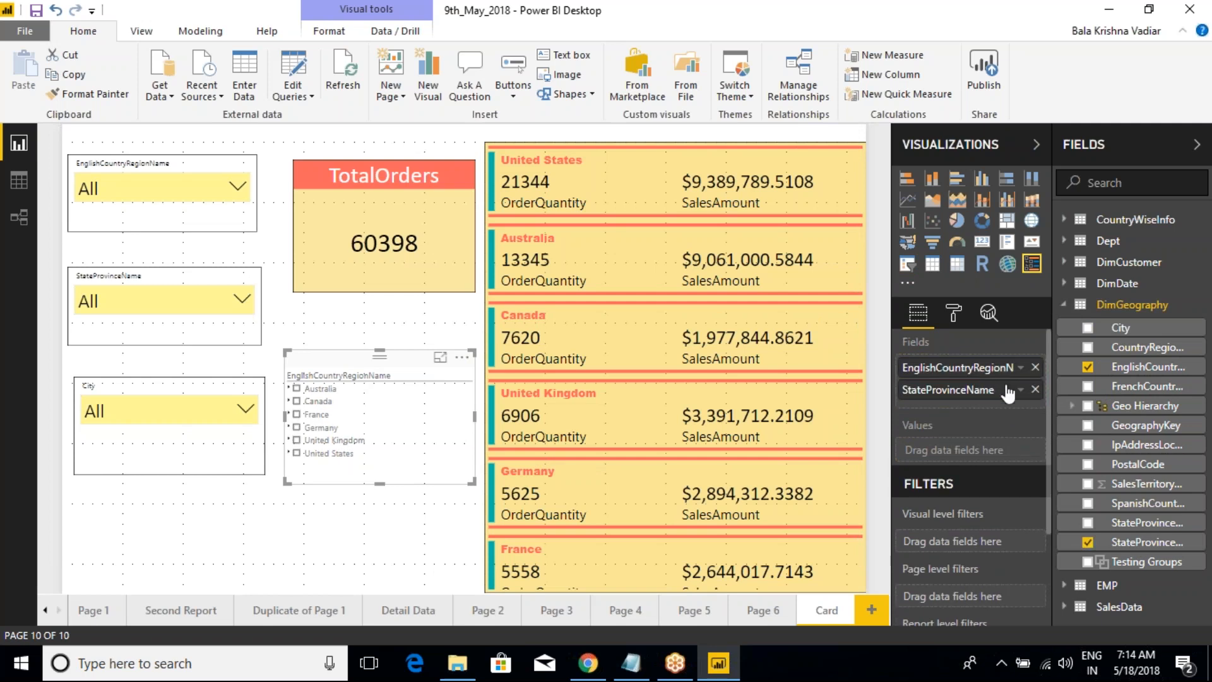
pyautogui.moveTo(1119, 327); pyautogui.dragTo(976, 414)
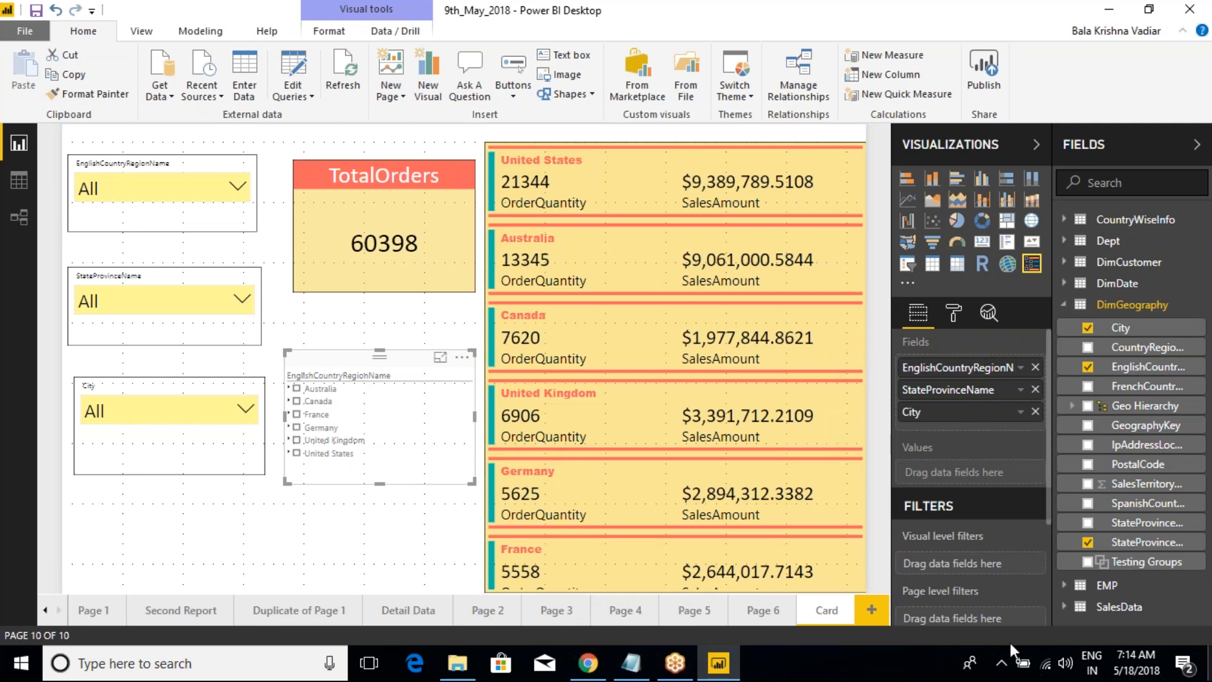
pyautogui.click(133, 391)
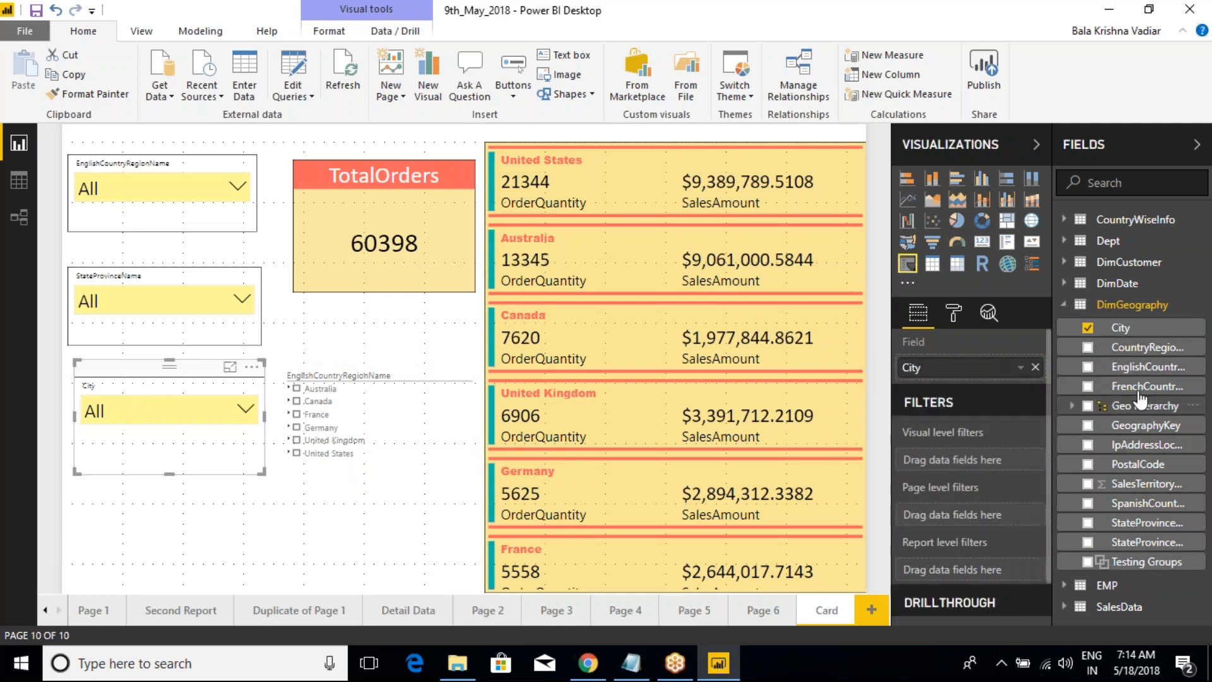
# Step: Try to add EnglishCountryRegionName to the City slicer, undo it, and check the field of each separate slicer
pyautogui.moveTo(1137, 368); pyautogui.dragTo(974, 370)
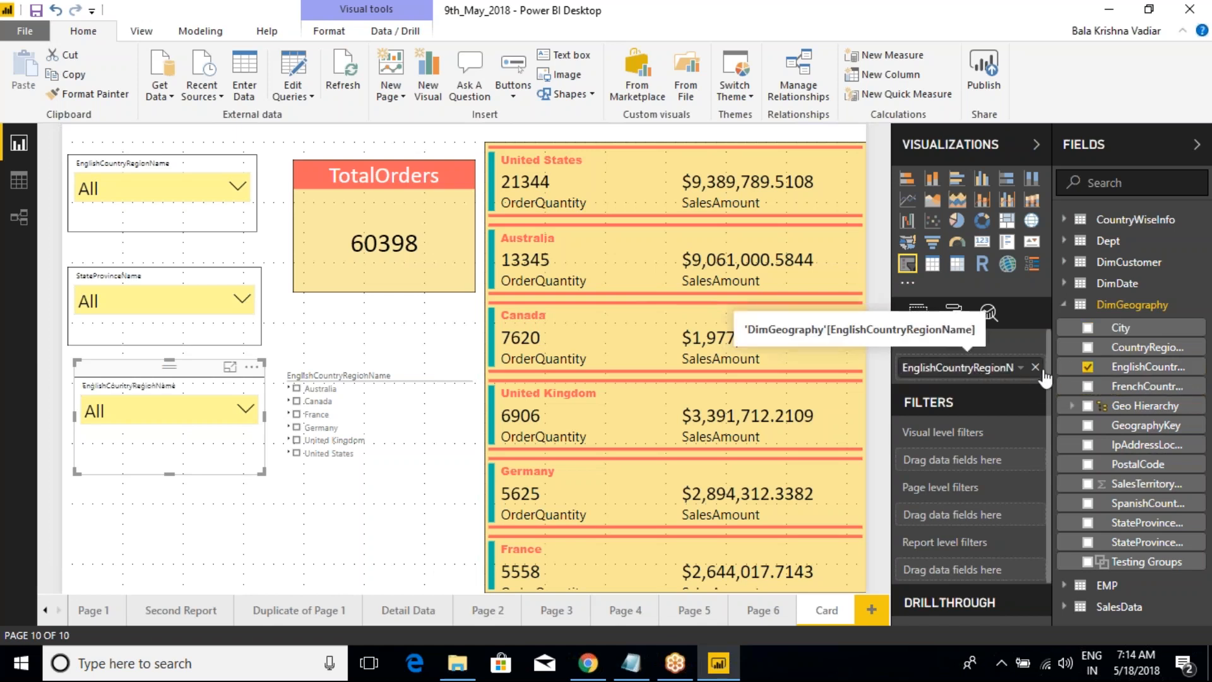
pyautogui.hotkey('ctrl', 'z')
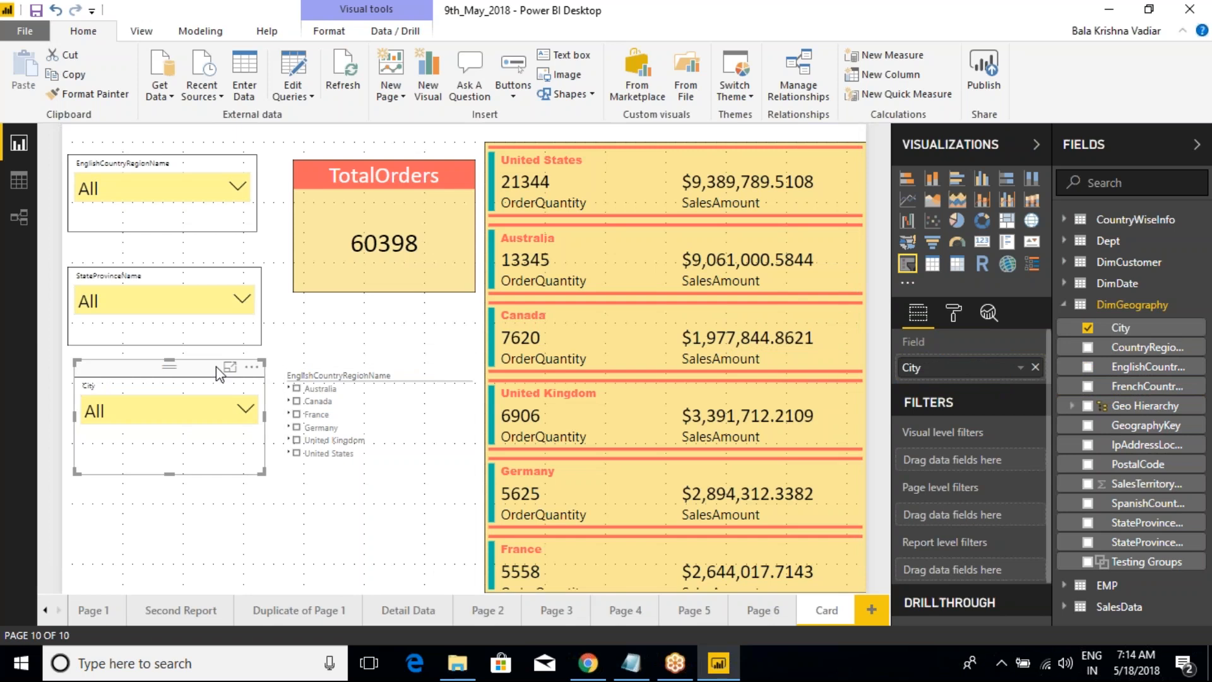
pyautogui.click(204, 264)
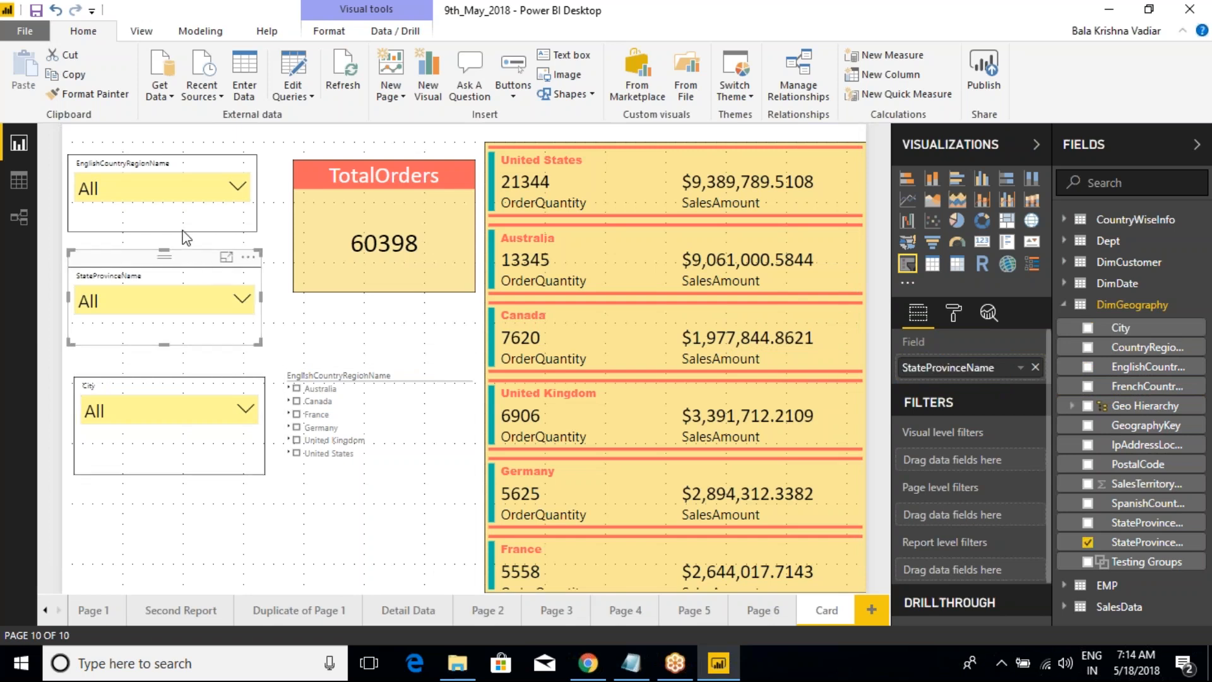
pyautogui.click(193, 161)
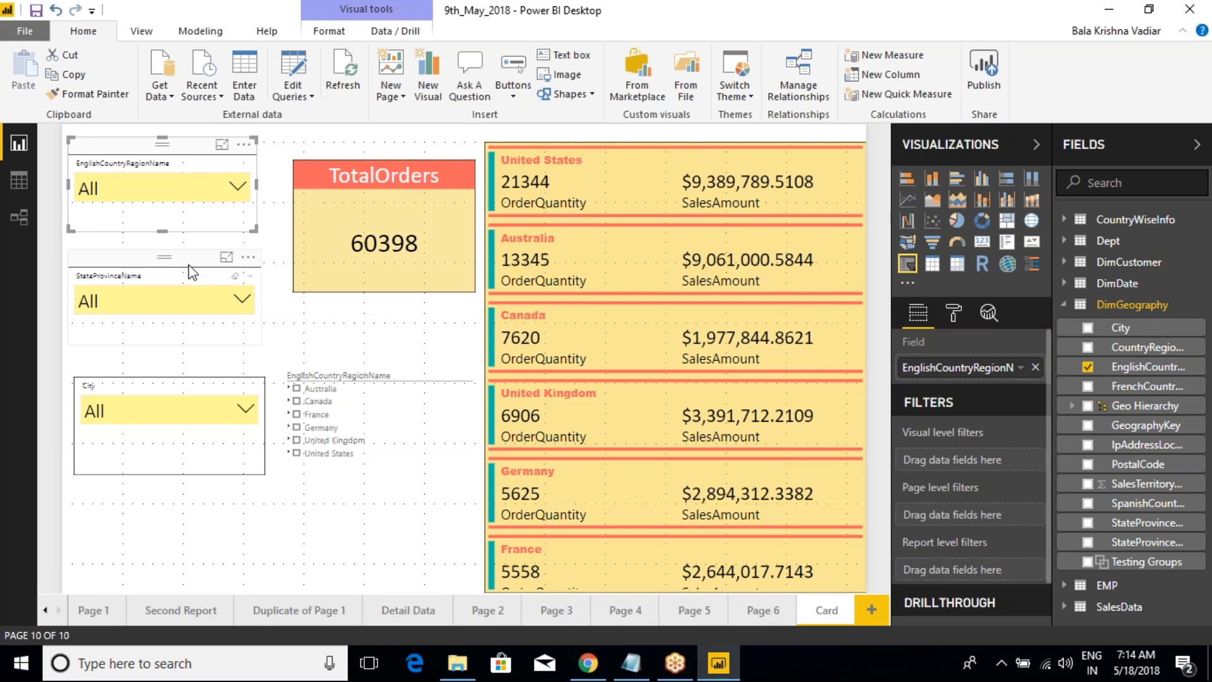
pyautogui.click(188, 284)
pyautogui.click(193, 386)
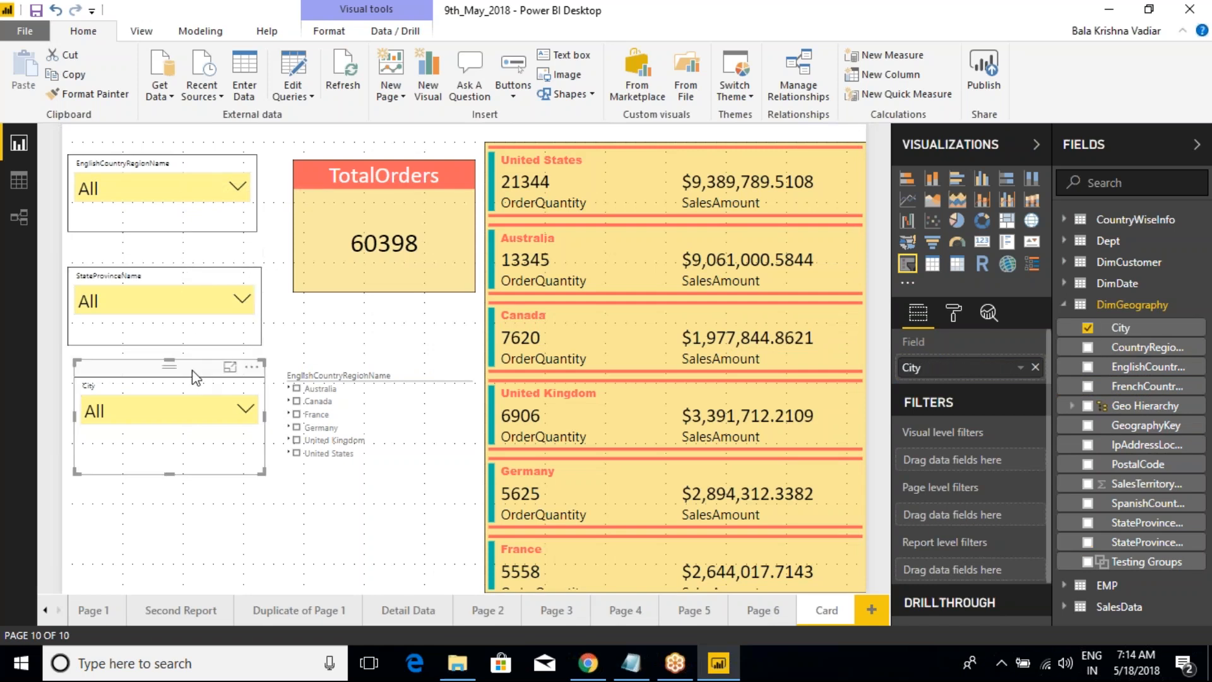
# Step: Enlarge the HierarchySlicer visual upward to just below the TotalOrders card and downward to near the page's lower edge
pyautogui.click(349, 367)
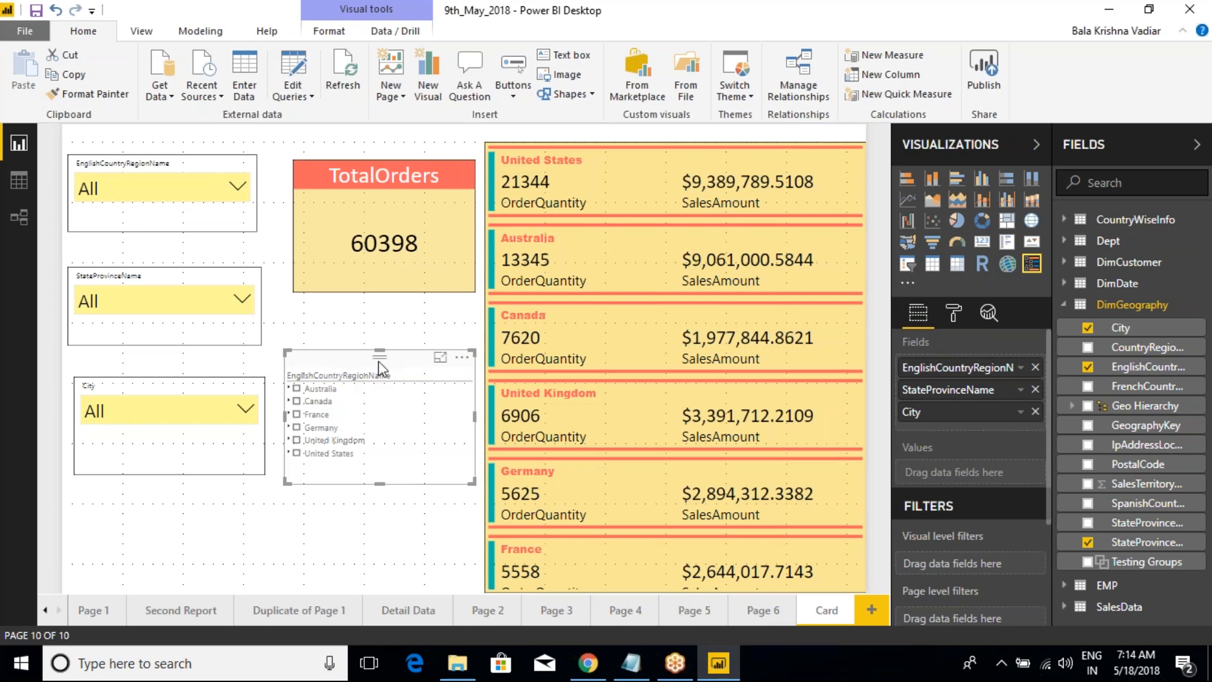
pyautogui.moveTo(379, 354); pyautogui.dragTo(385, 305)
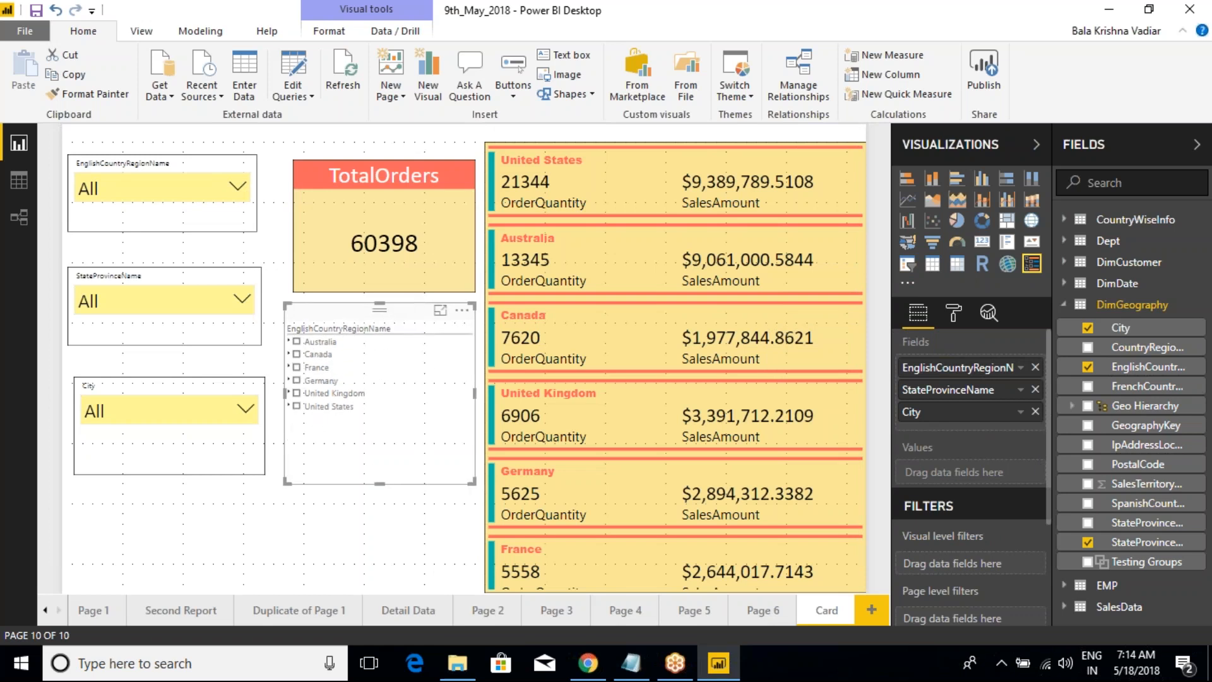
pyautogui.moveTo(381, 483); pyautogui.dragTo(391, 570)
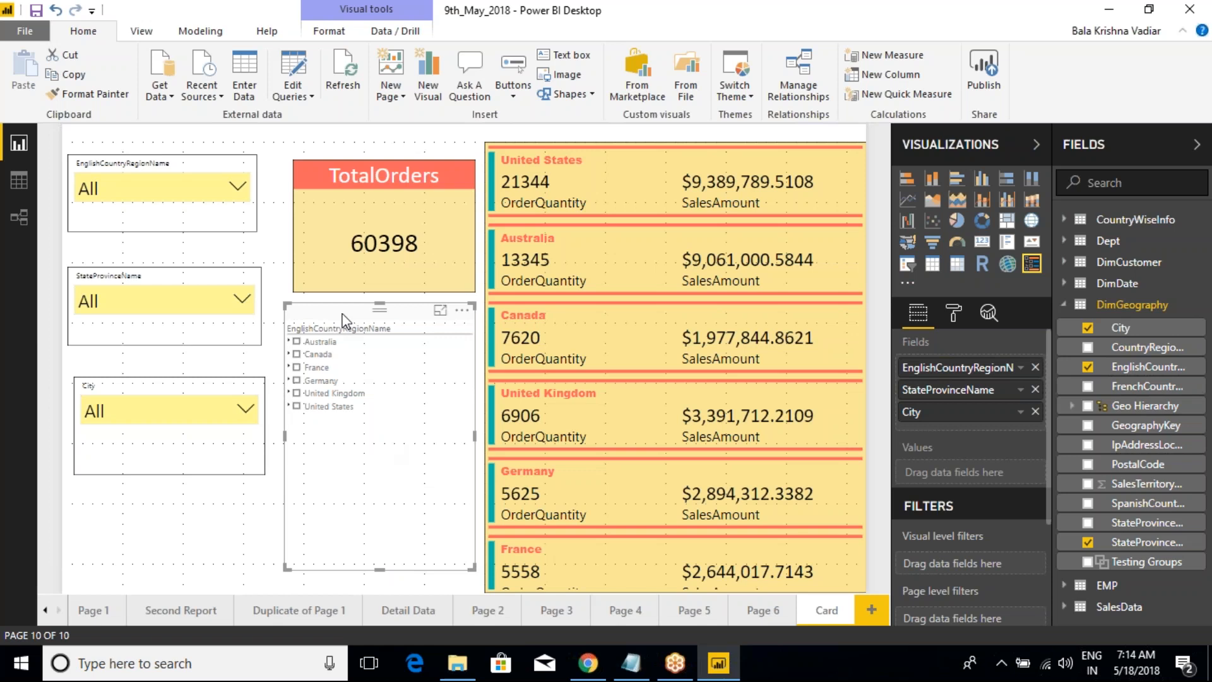
# Step: Set the text size of the HierarchySlicer visual's items to 19
pyautogui.click(954, 312)
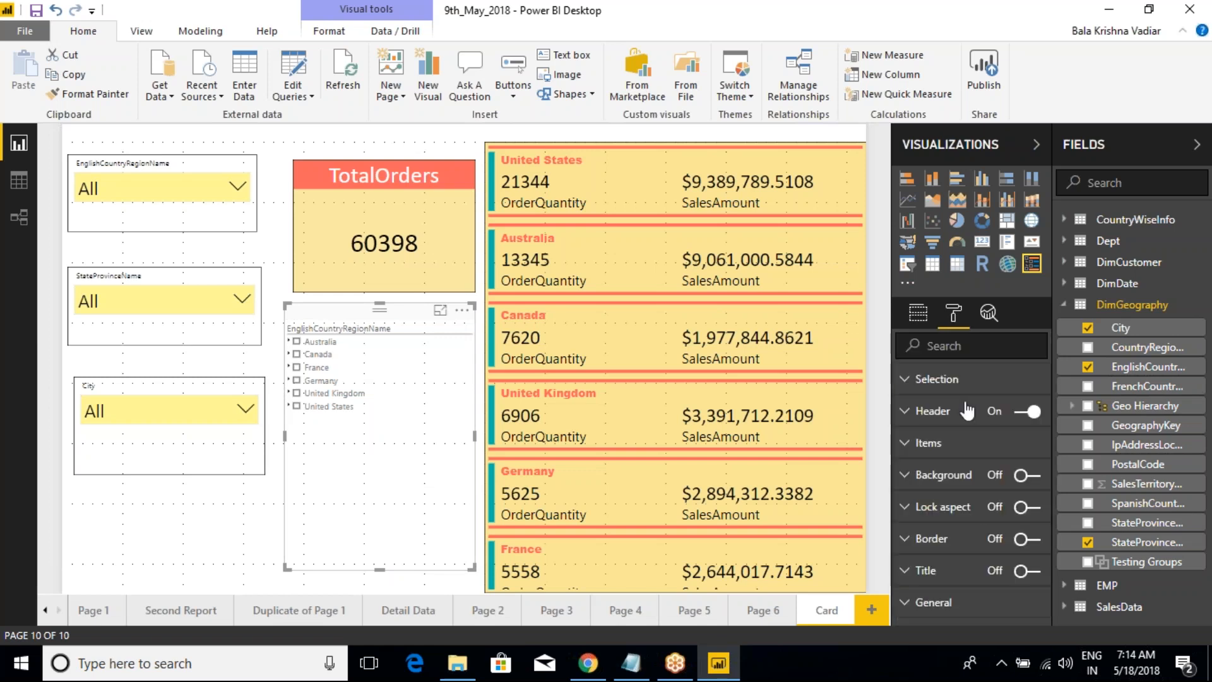
pyautogui.click(913, 444)
pyautogui.scroll(-2, 1024, 523)
pyautogui.click(1029, 510)
pyautogui.click(1029, 510)
pyautogui.click(1029, 510)
pyautogui.click(1029, 510)
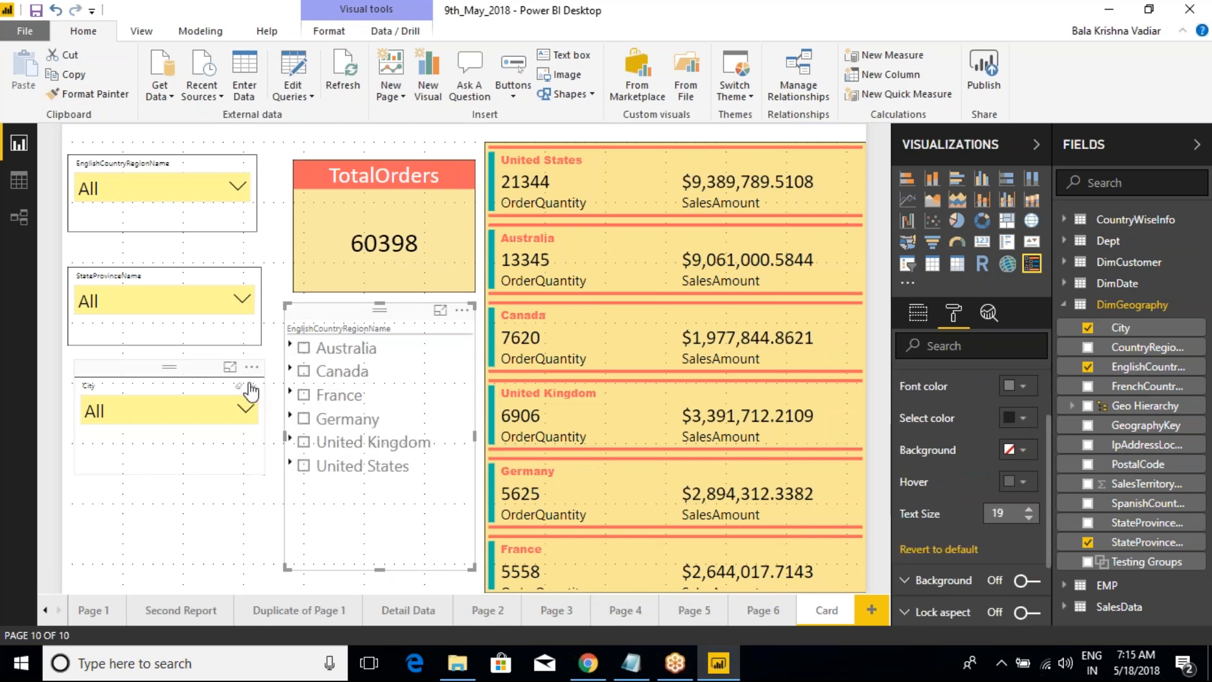
# Step: Filter the cards with the three separate slicers to Australia, Queensland and Brisbane
pyautogui.click(114, 202)
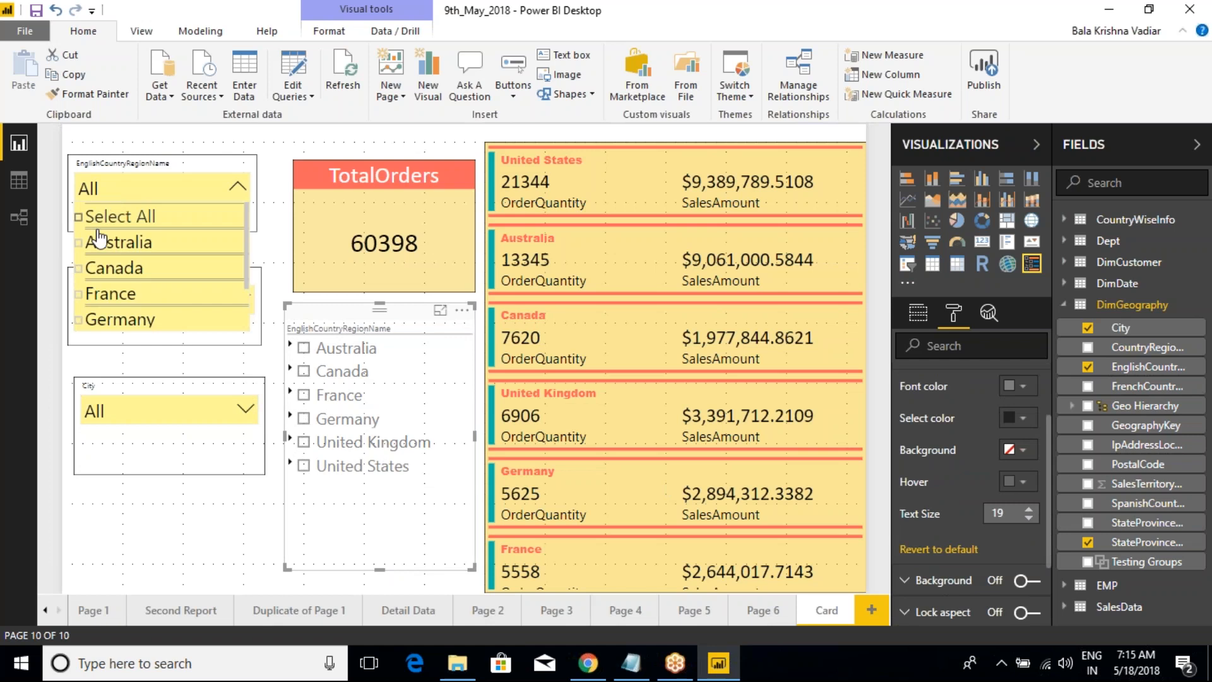
pyautogui.click(92, 241)
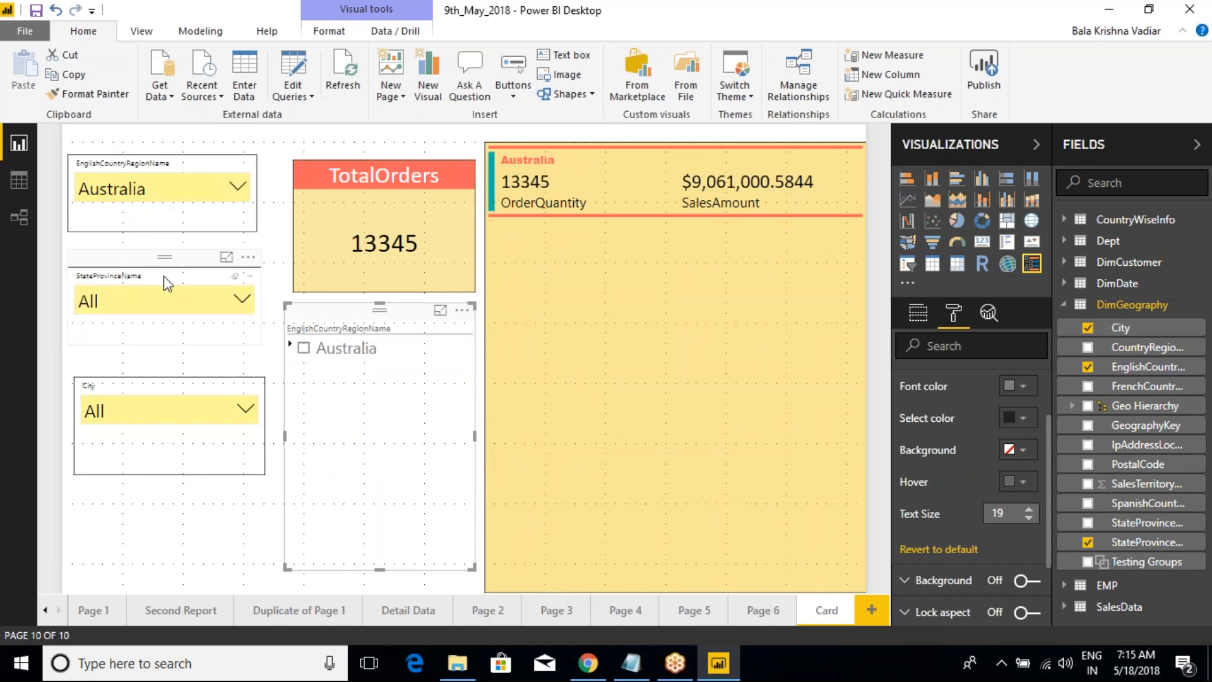
pyautogui.click(148, 299)
pyautogui.click(95, 382)
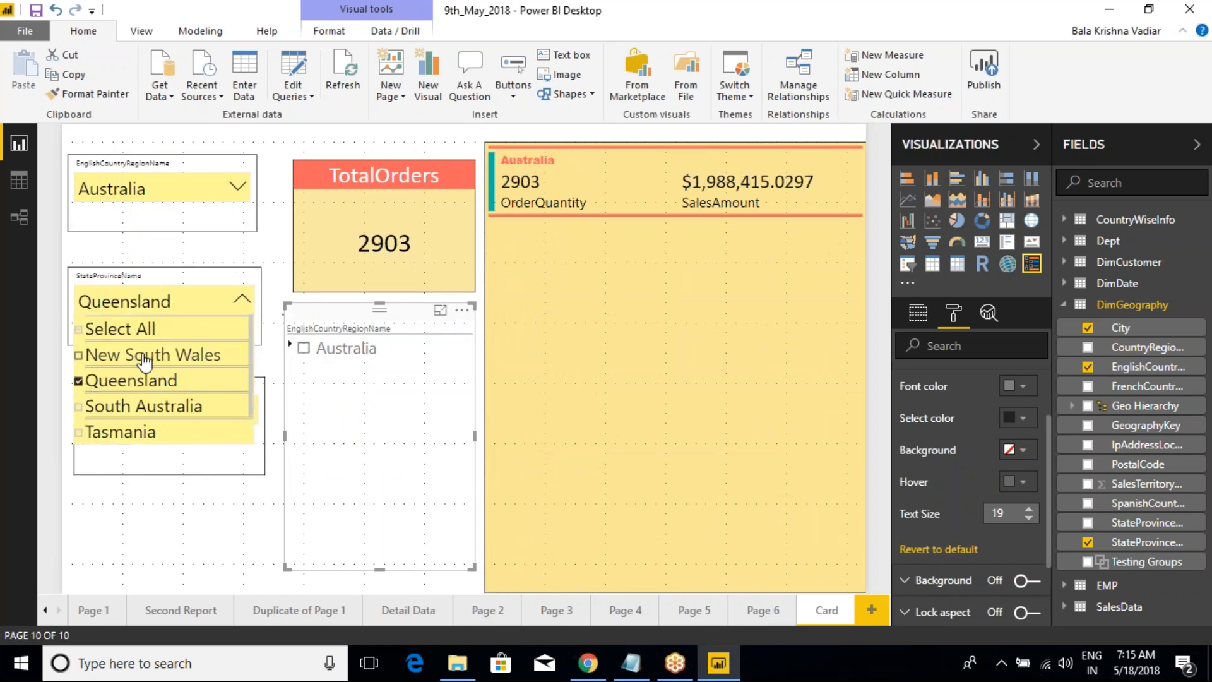
pyautogui.click(200, 262)
pyautogui.click(148, 420)
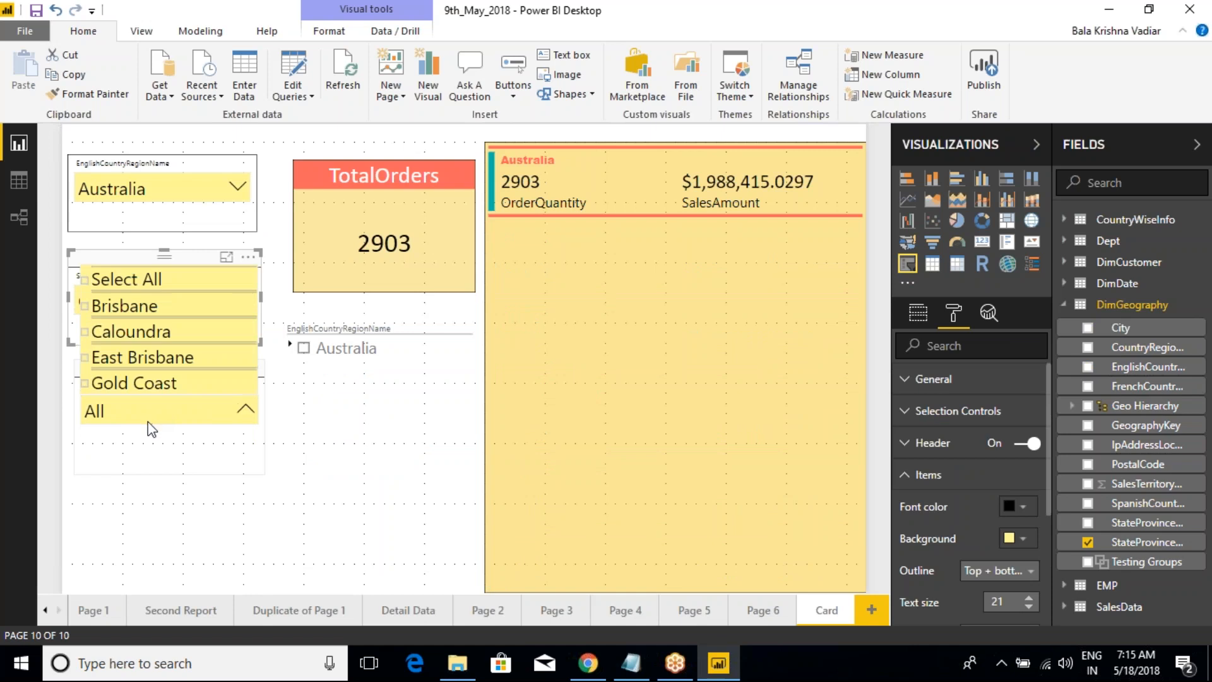
pyautogui.click(95, 316)
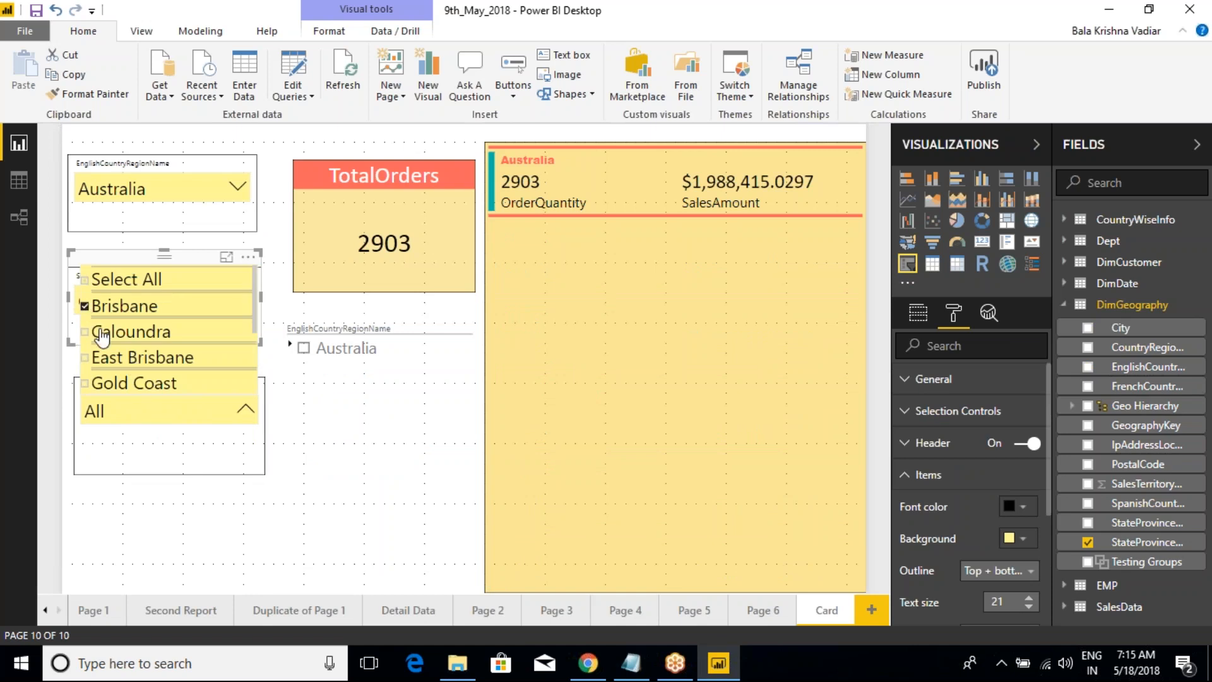
pyautogui.click(146, 503)
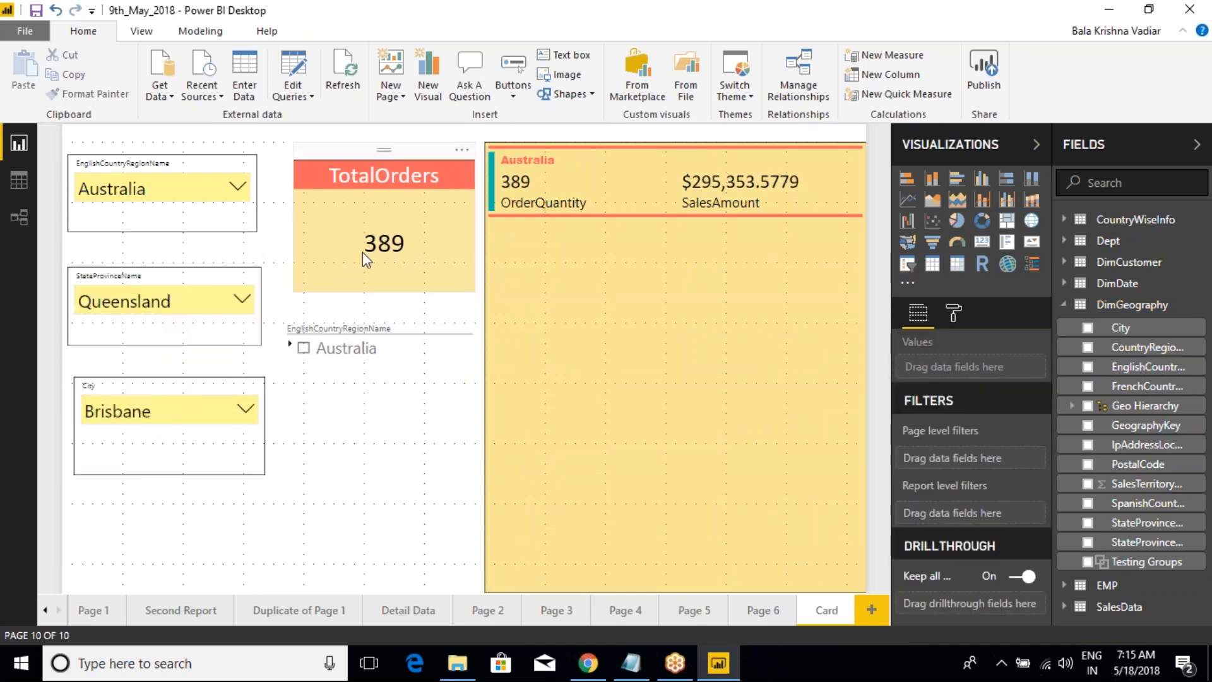
pyautogui.moveTo(309, 201); pyautogui.dragTo(440, 275)
pyautogui.press('Escape')
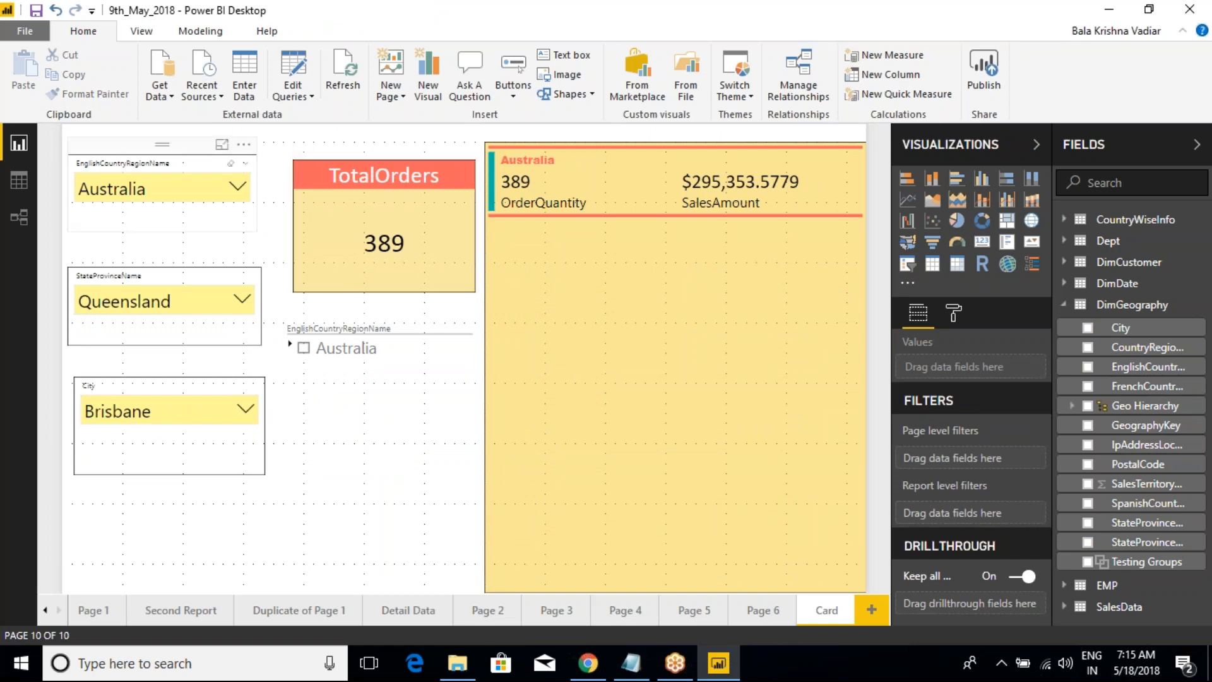
# Step: Remove the separate EnglishCountryRegionName, StateProvinceName and City slicers from the Card page
pyautogui.click(246, 164)
pyautogui.click(243, 144)
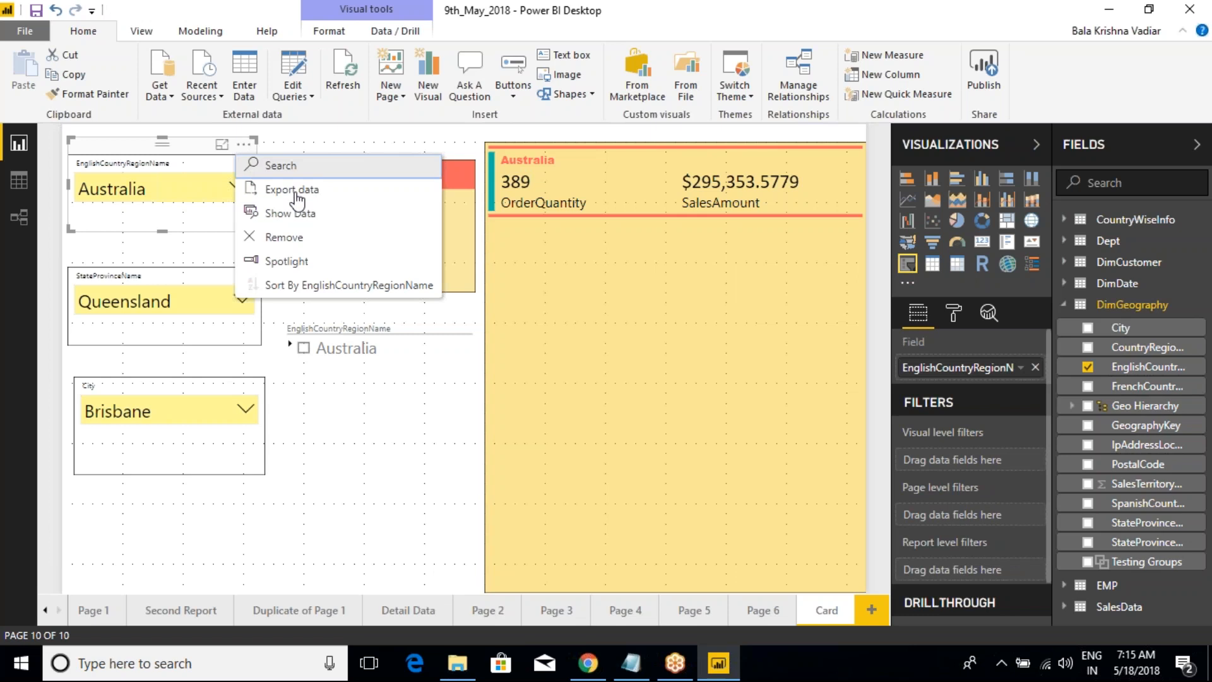
pyautogui.click(297, 241)
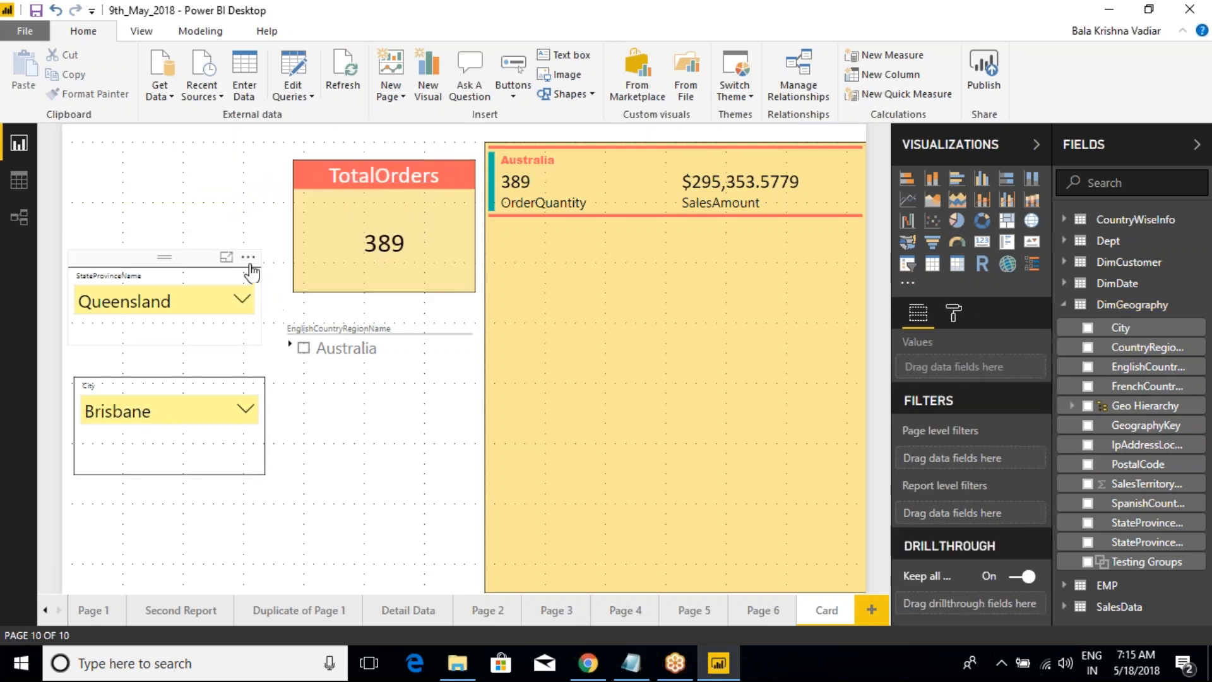
pyautogui.click(252, 261)
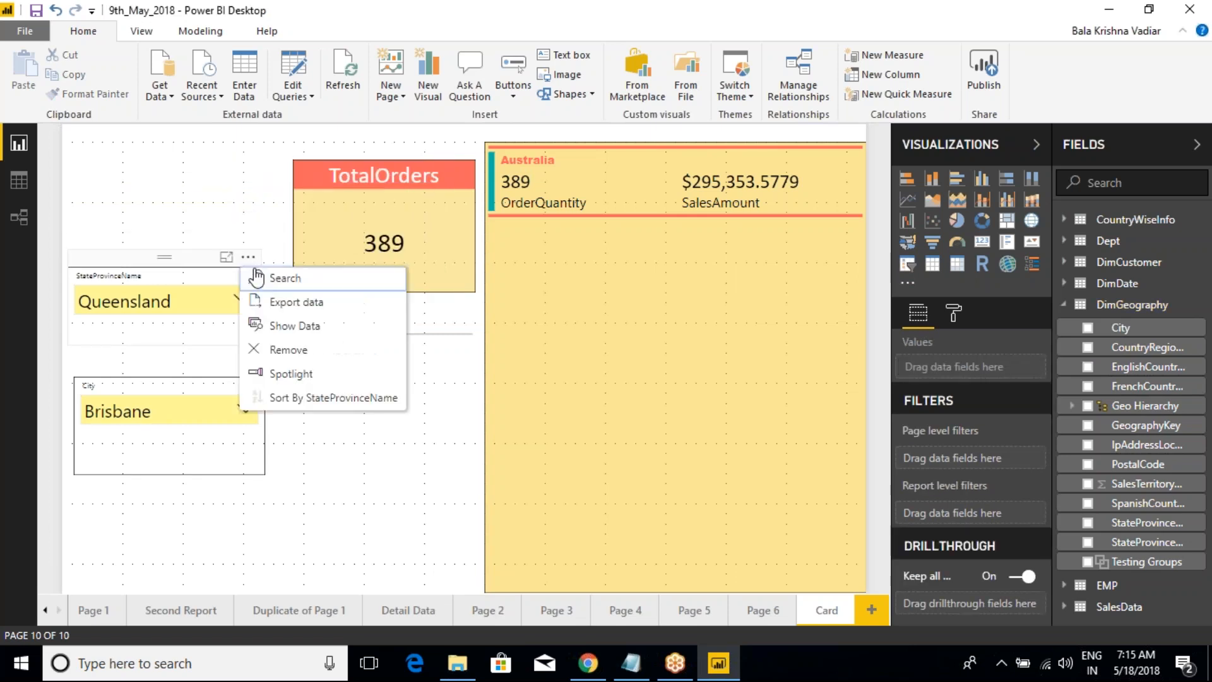
pyautogui.click(288, 349)
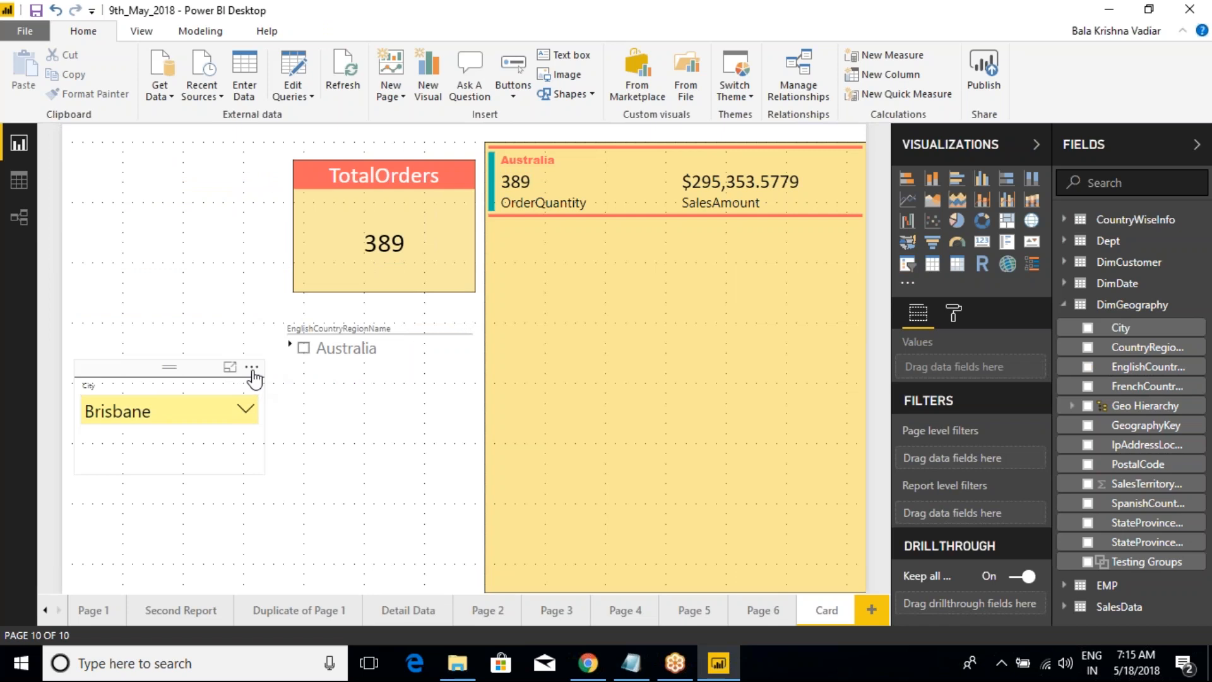
pyautogui.click(254, 372)
pyautogui.click(297, 461)
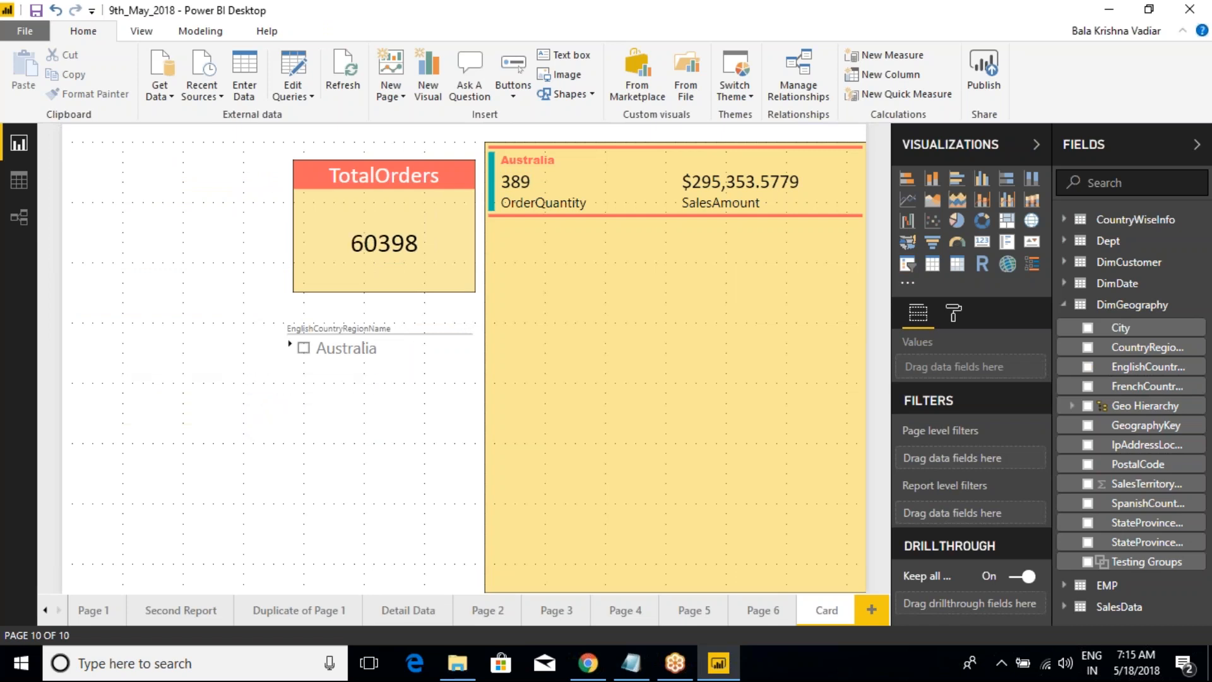
# Step: Move the HierarchySlicer visual into the free space beside the TotalOrders card and make it slightly taller
pyautogui.moveTo(380, 310); pyautogui.dragTo(176, 153)
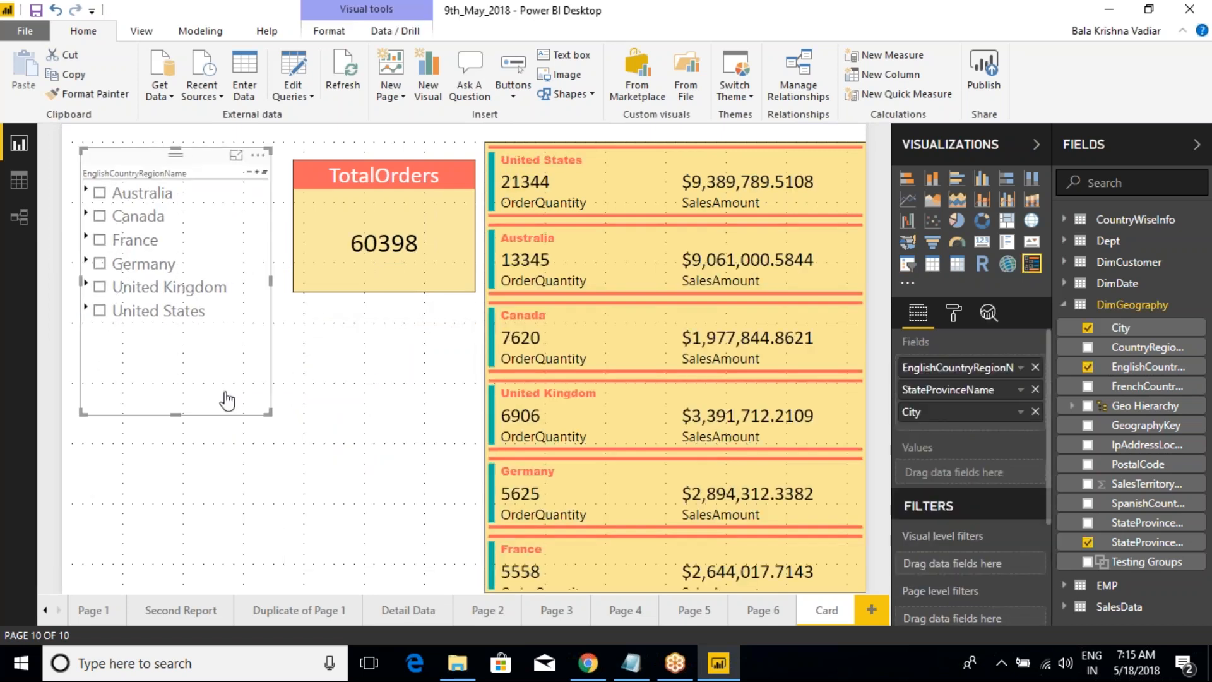
pyautogui.moveTo(265, 411); pyautogui.dragTo(266, 432)
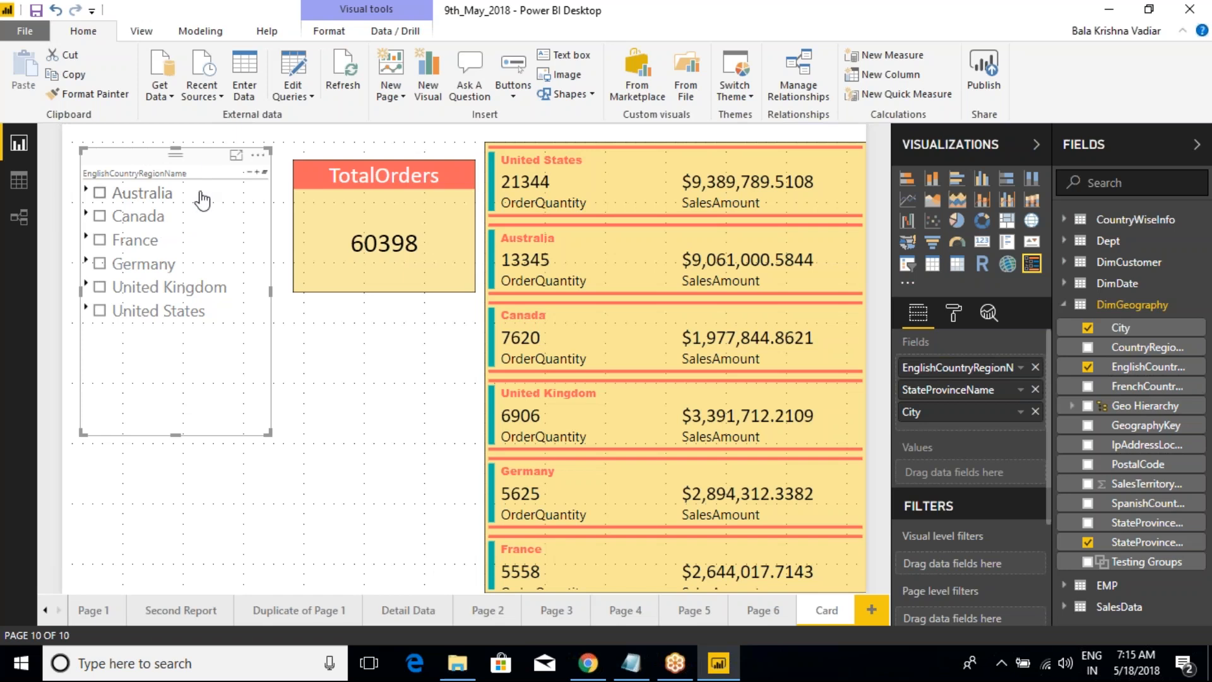
pyautogui.click(350, 151)
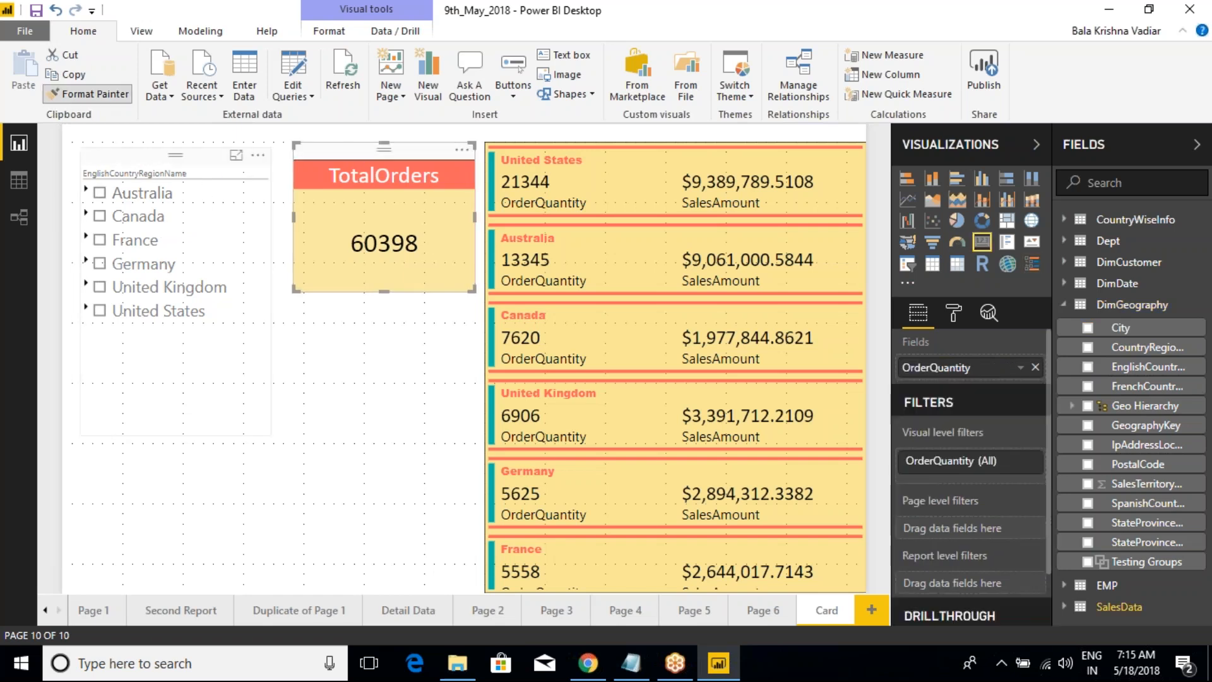
# Step: Filter the cards by Australia in the HierarchySlicer, expand its states and clear the Australia selection again
pyautogui.click(99, 193)
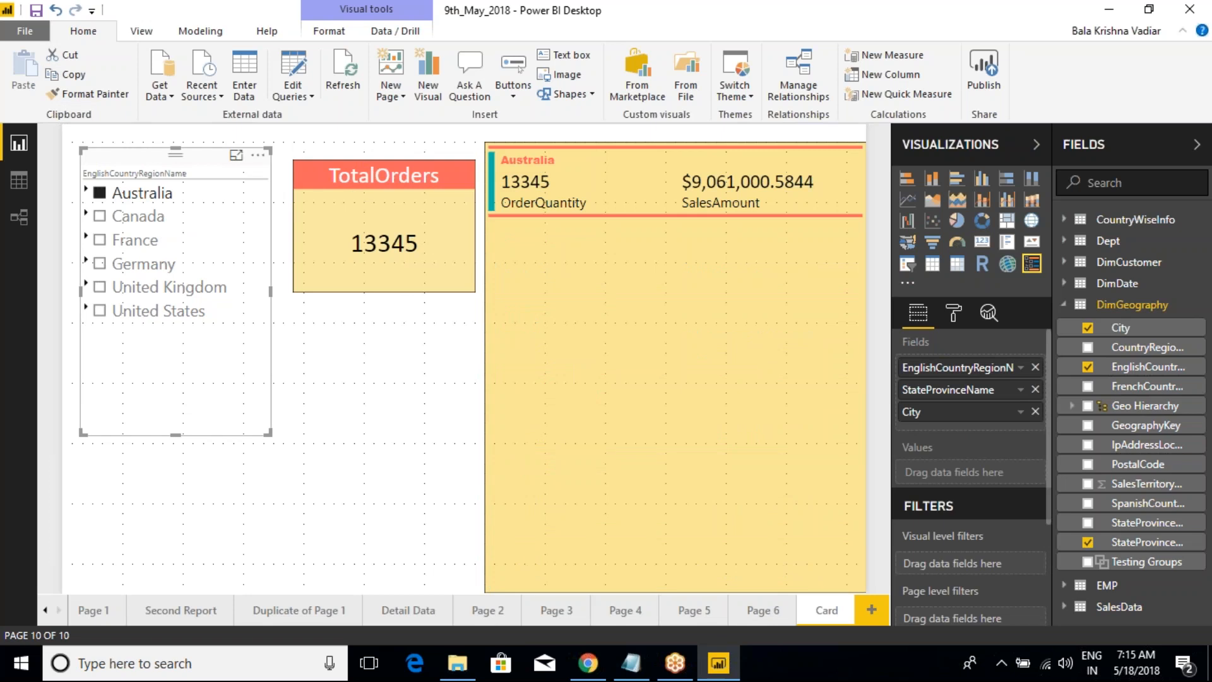
pyautogui.click(86, 189)
pyautogui.click(99, 193)
pyautogui.click(100, 194)
pyautogui.click(100, 195)
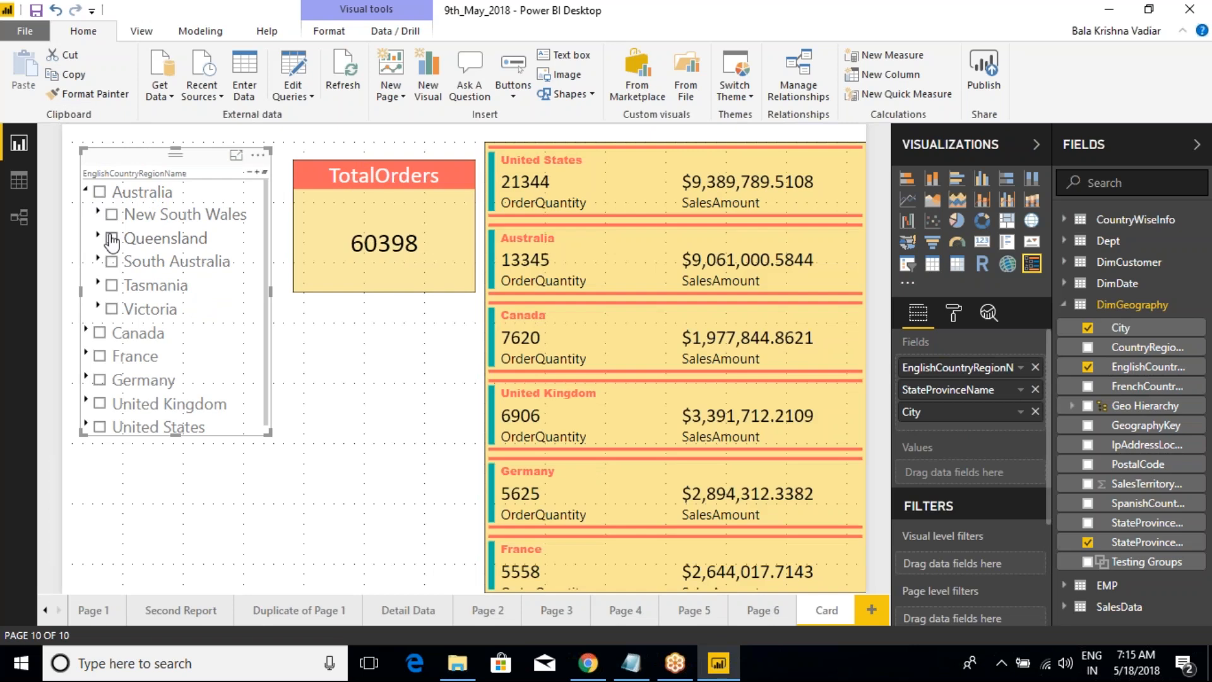
# Step: Expand Queensland in the HierarchySlicer and select Brisbane to filter the cards
pyautogui.click(98, 234)
pyautogui.click(124, 261)
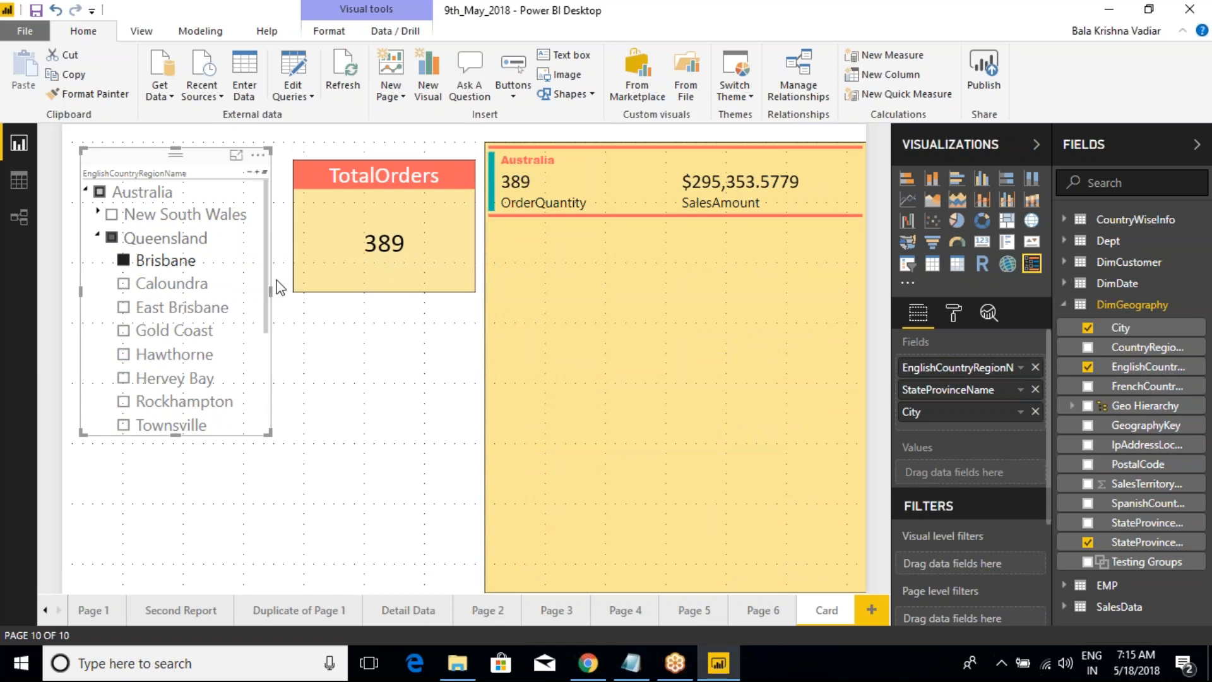
pyautogui.click(285, 232)
pyautogui.click(222, 187)
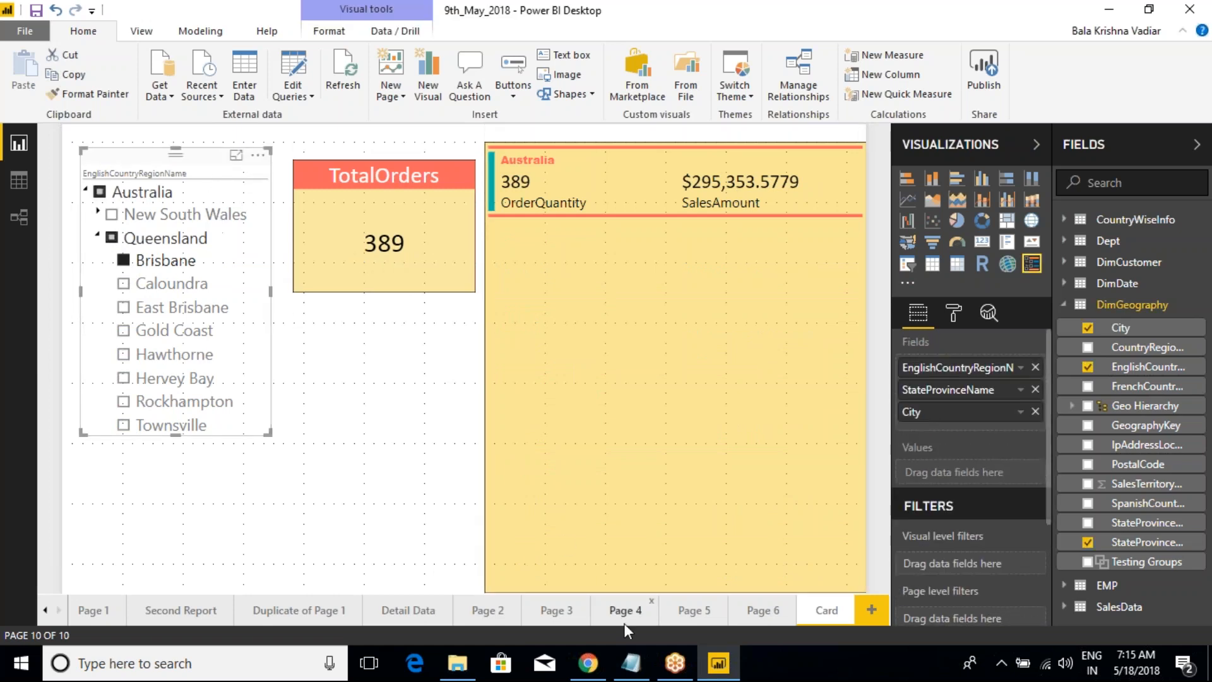
# Step: Switch to Class Notes in Notepad, review the Hierarchy Slicer entry about custom visuals, and return to the Power BI report
pyautogui.click(631, 664)
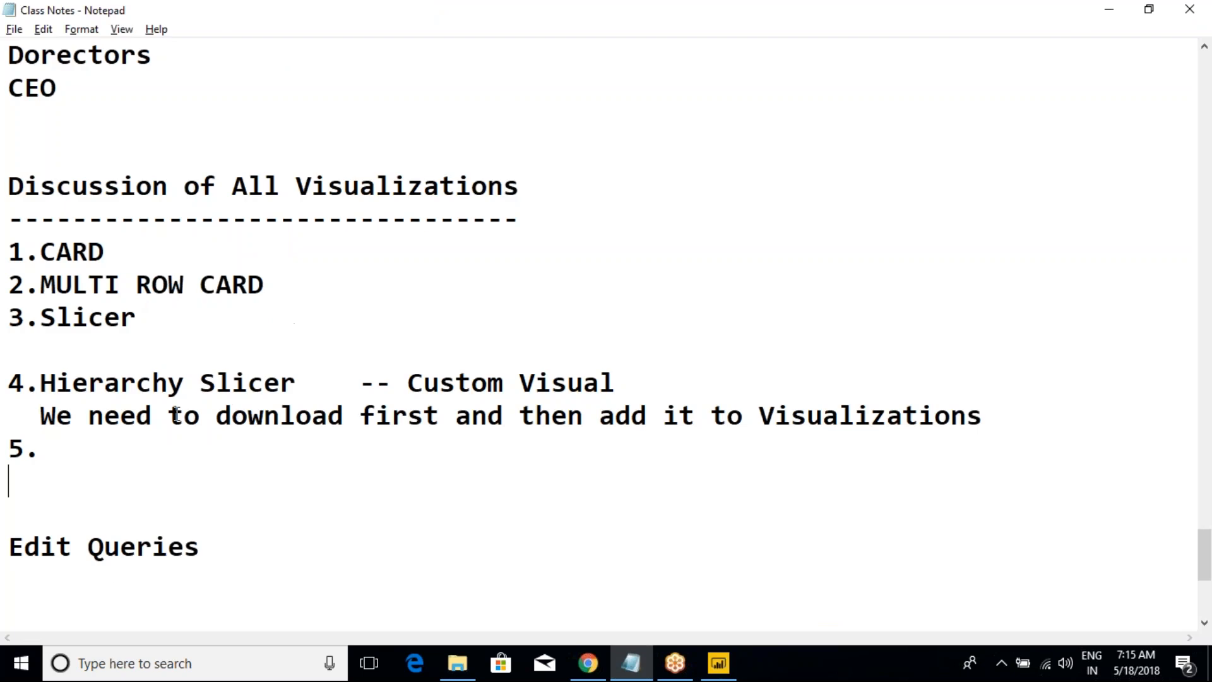
pyautogui.click(162, 323)
pyautogui.moveTo(1010, 429); pyautogui.dragTo(9, 341)
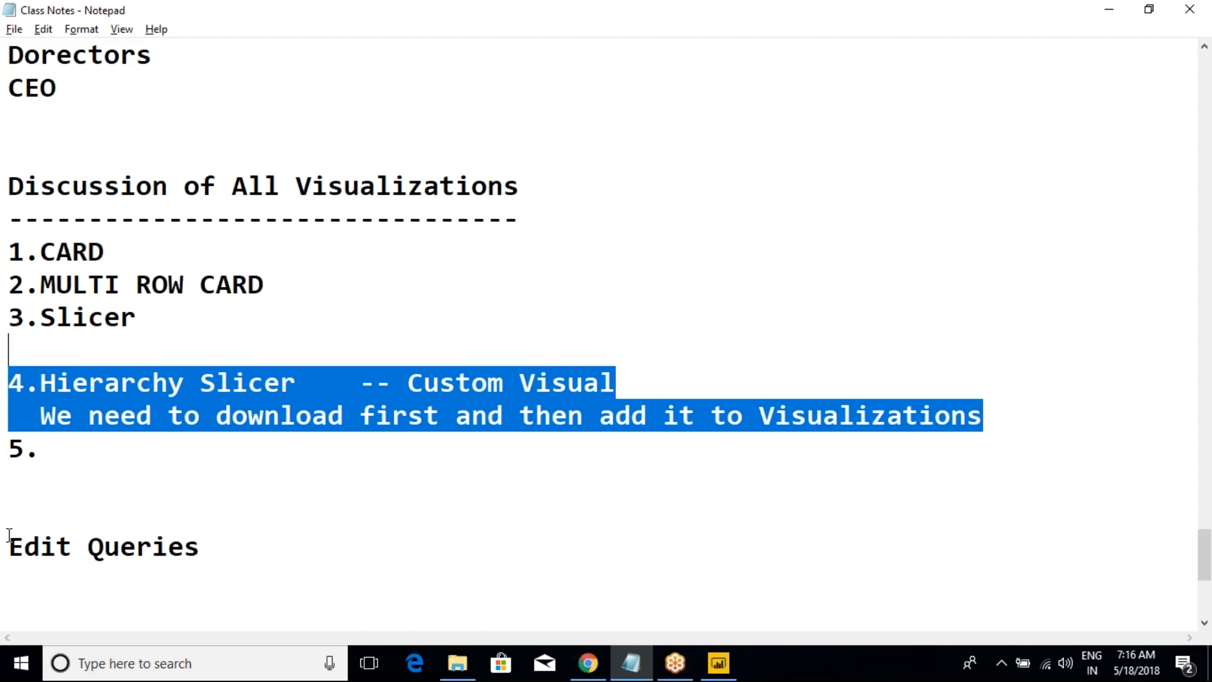
pyautogui.click(184, 391)
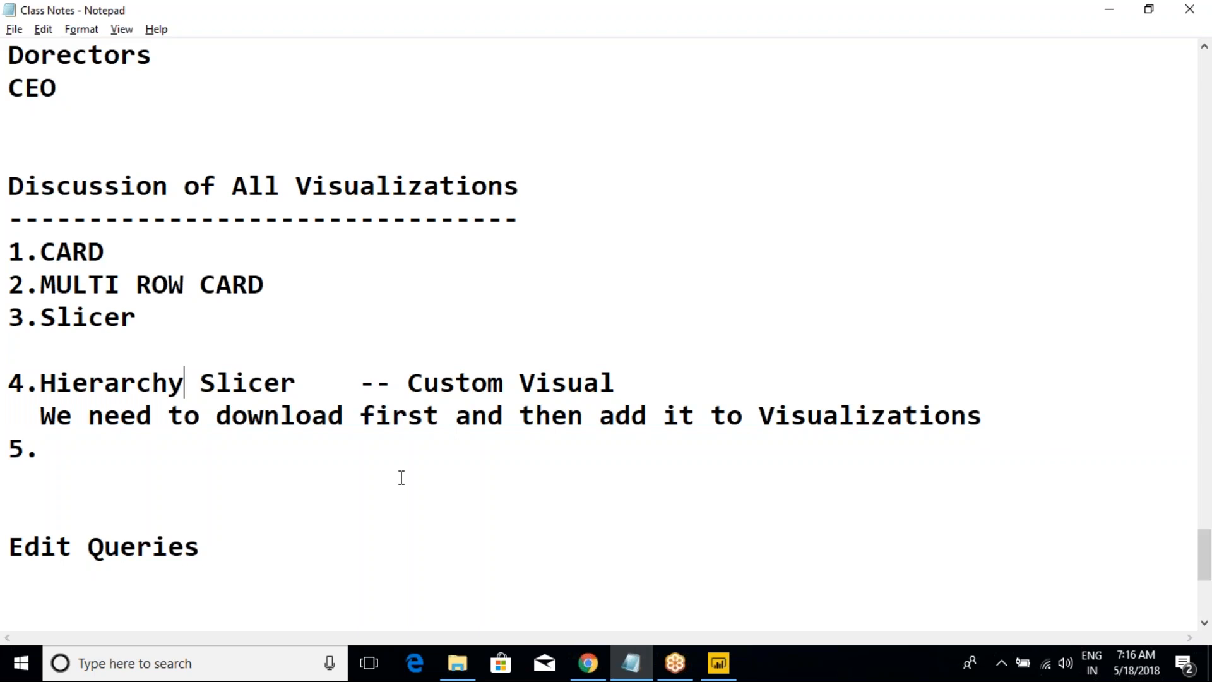
pyautogui.click(1051, 531)
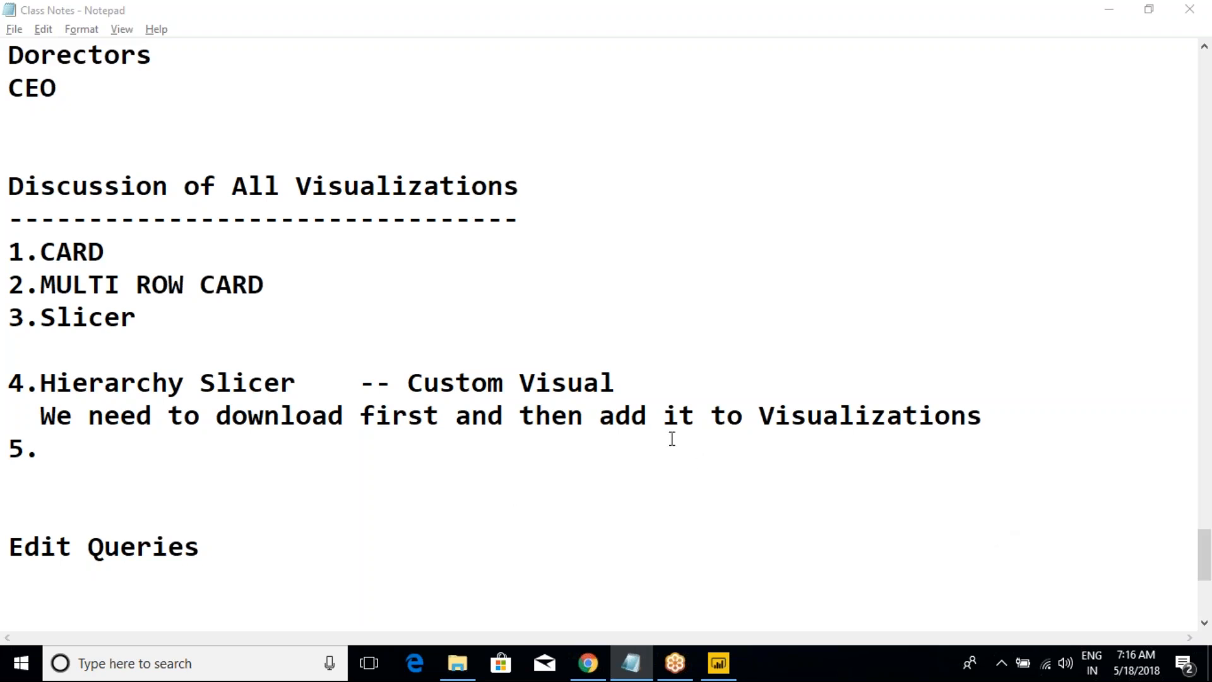
pyautogui.click(719, 663)
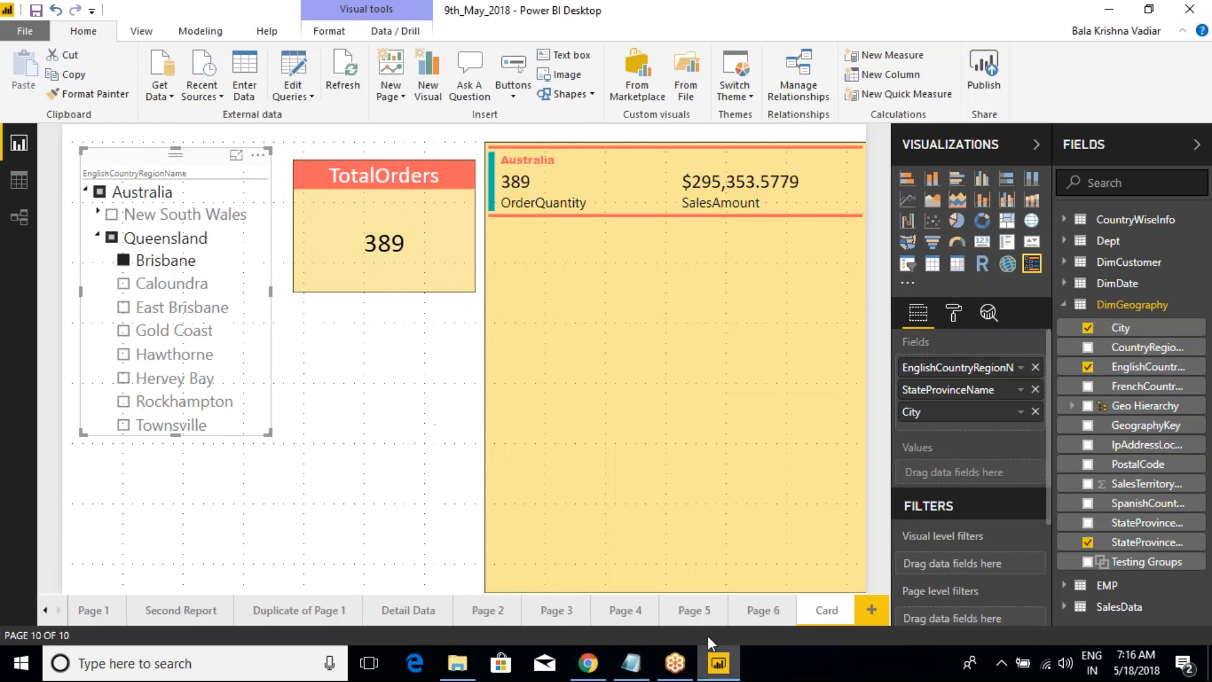
pyautogui.click(1182, 41)
pyautogui.click(1143, 34)
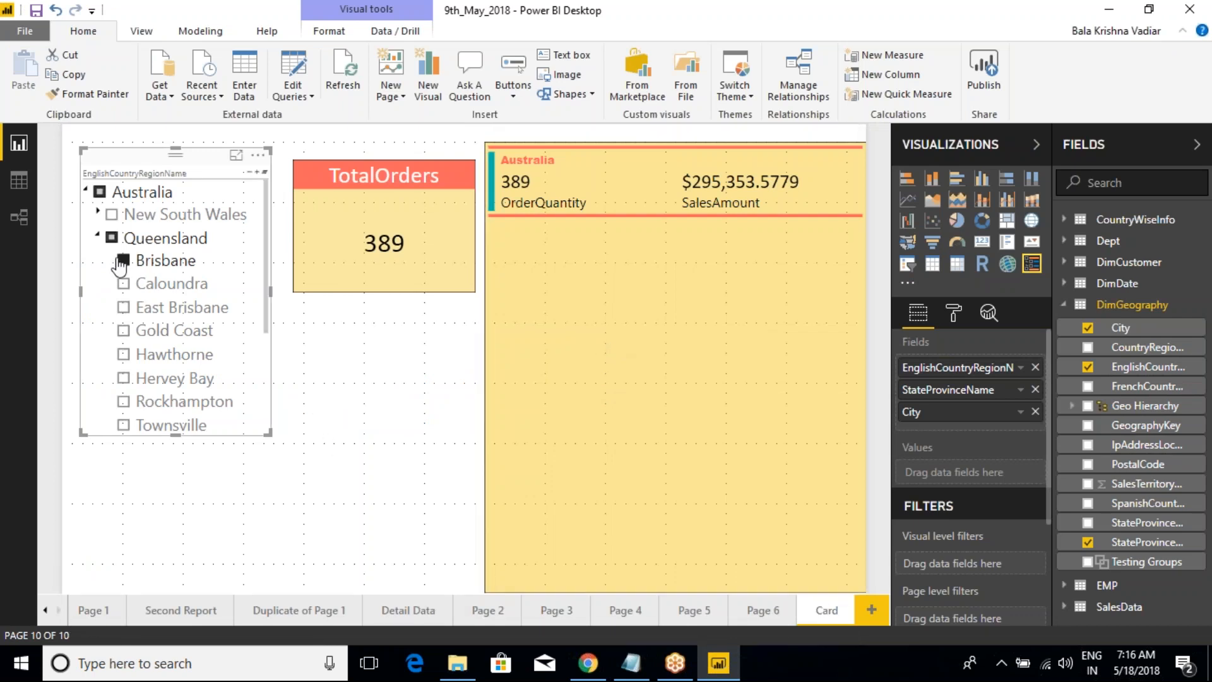
# Step: Clear the Brisbane selection in the HierarchySlicer and add a new blank page to the report
pyautogui.click(121, 261)
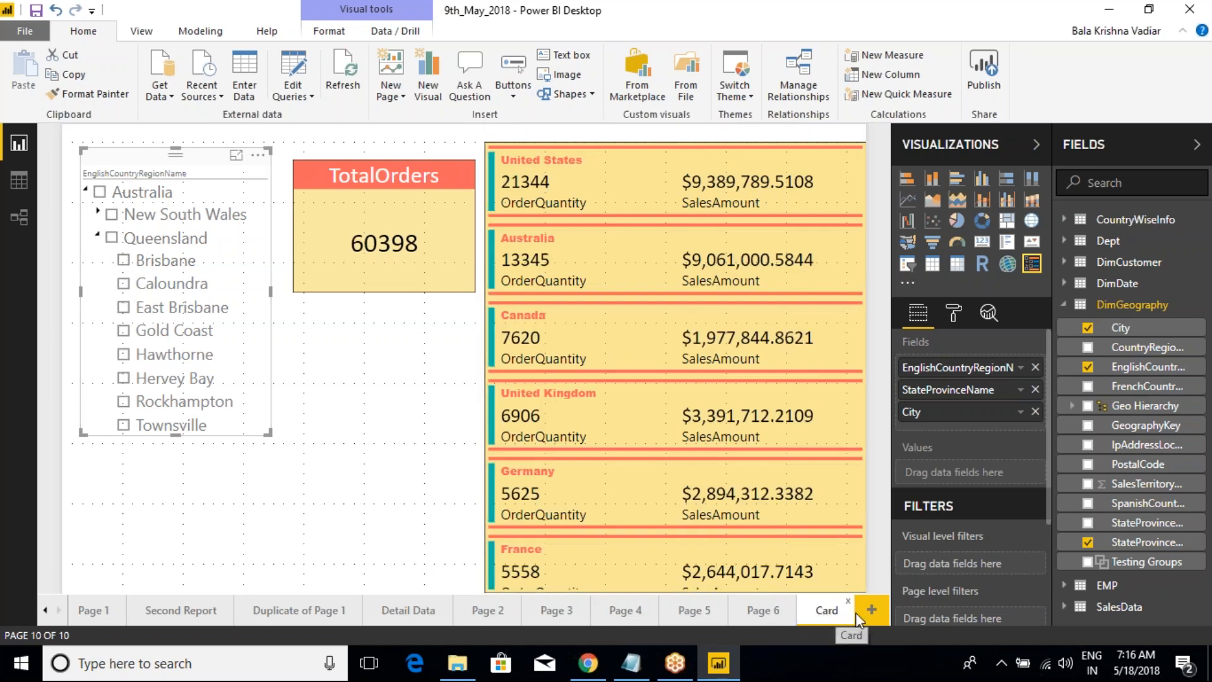
pyautogui.click(872, 610)
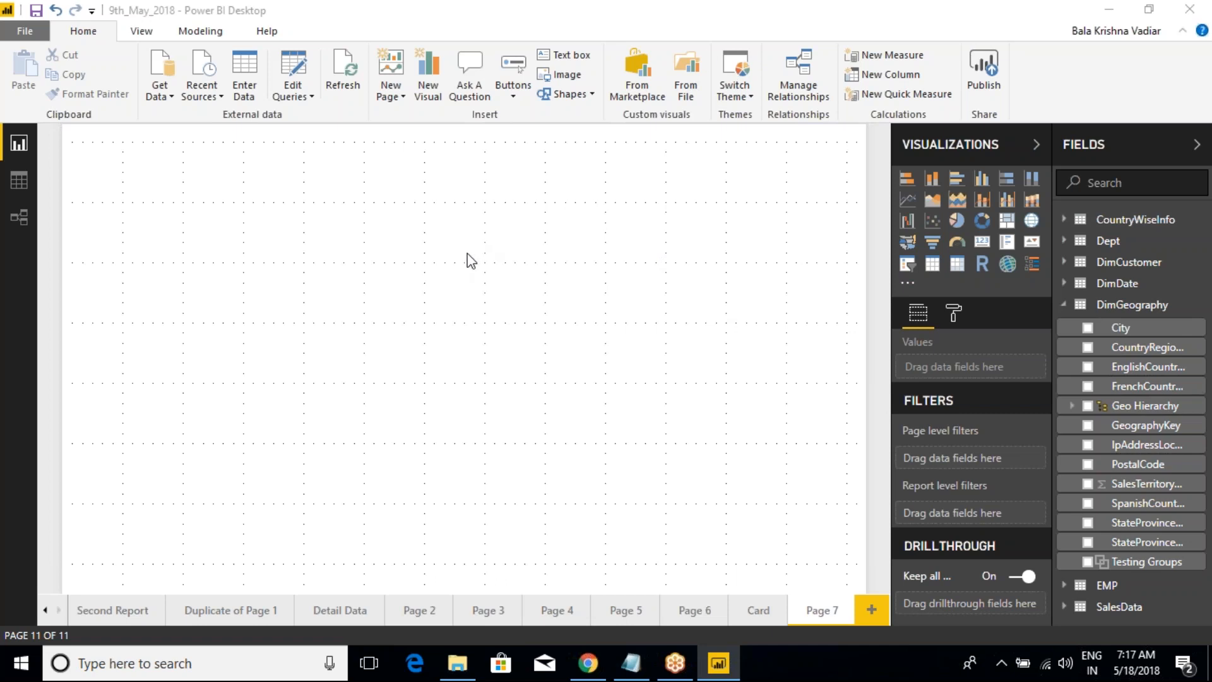
pyautogui.click(425, 306)
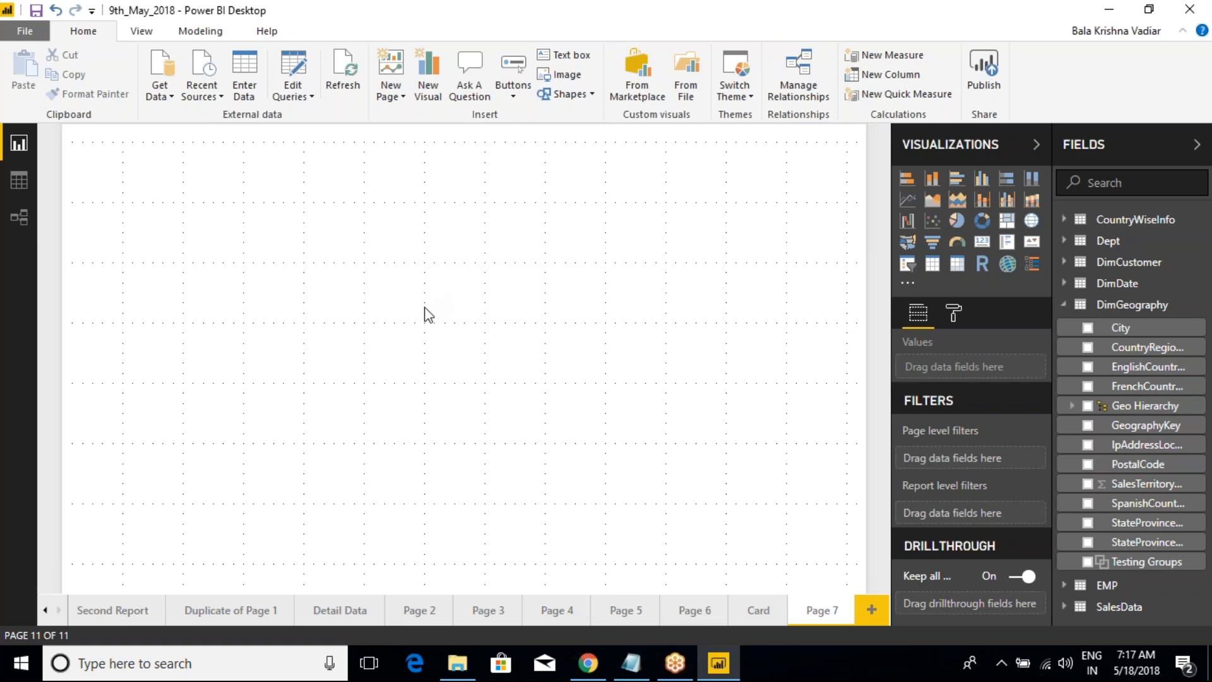
# Step: Switch to Class Notes in Notepad and insert blank lines between item 5 and the Edit Queries heading
pyautogui.moveTo(632, 663)
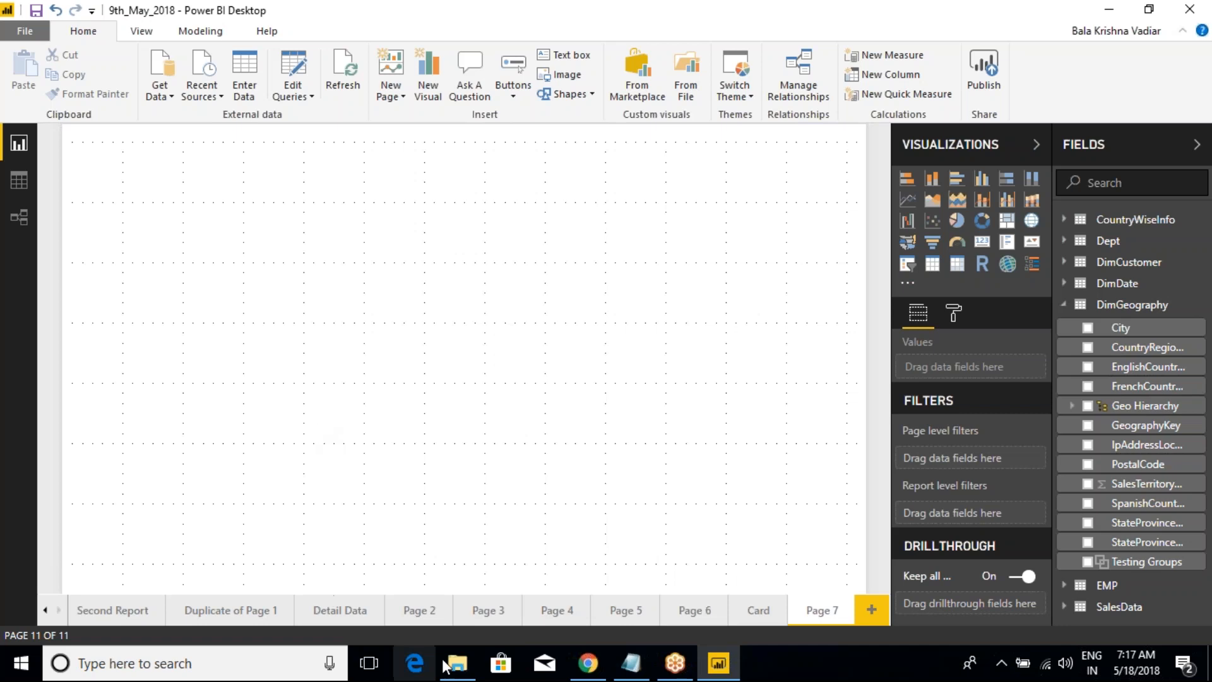
pyautogui.click(632, 663)
pyautogui.scroll(-3, 238, 477)
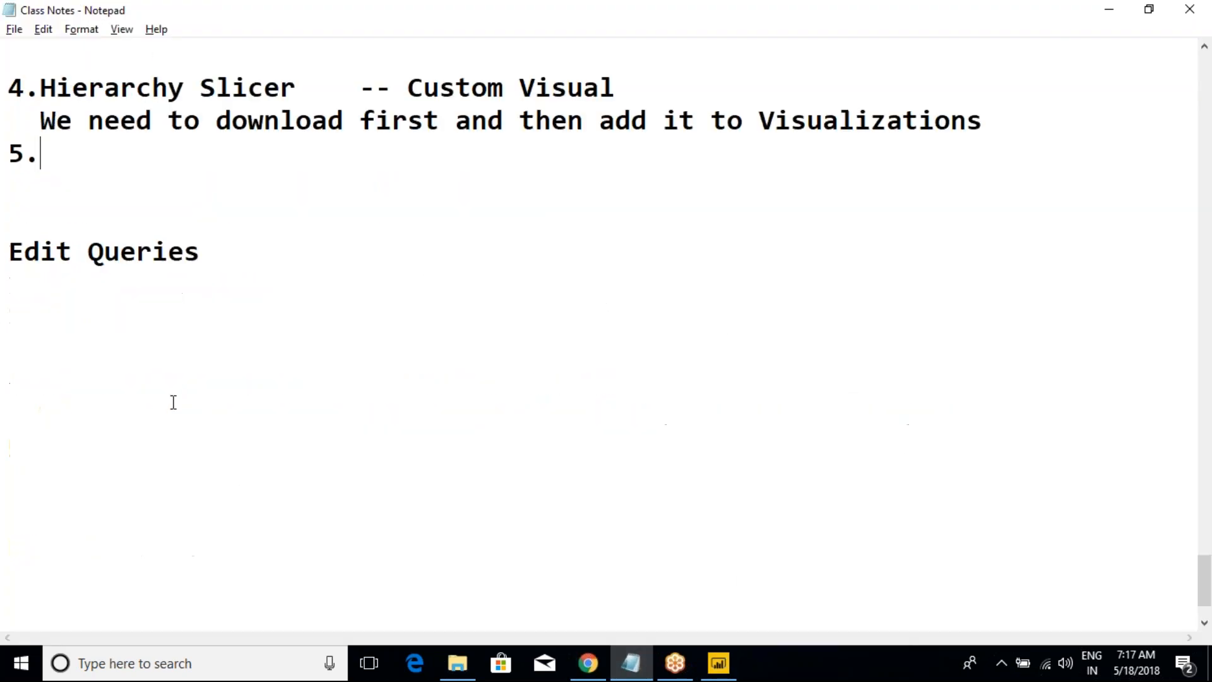
pyautogui.press('Return')
pyautogui.press('Return')
pyautogui.press('Return')
pyautogui.press('Return')
pyautogui.press('Return')
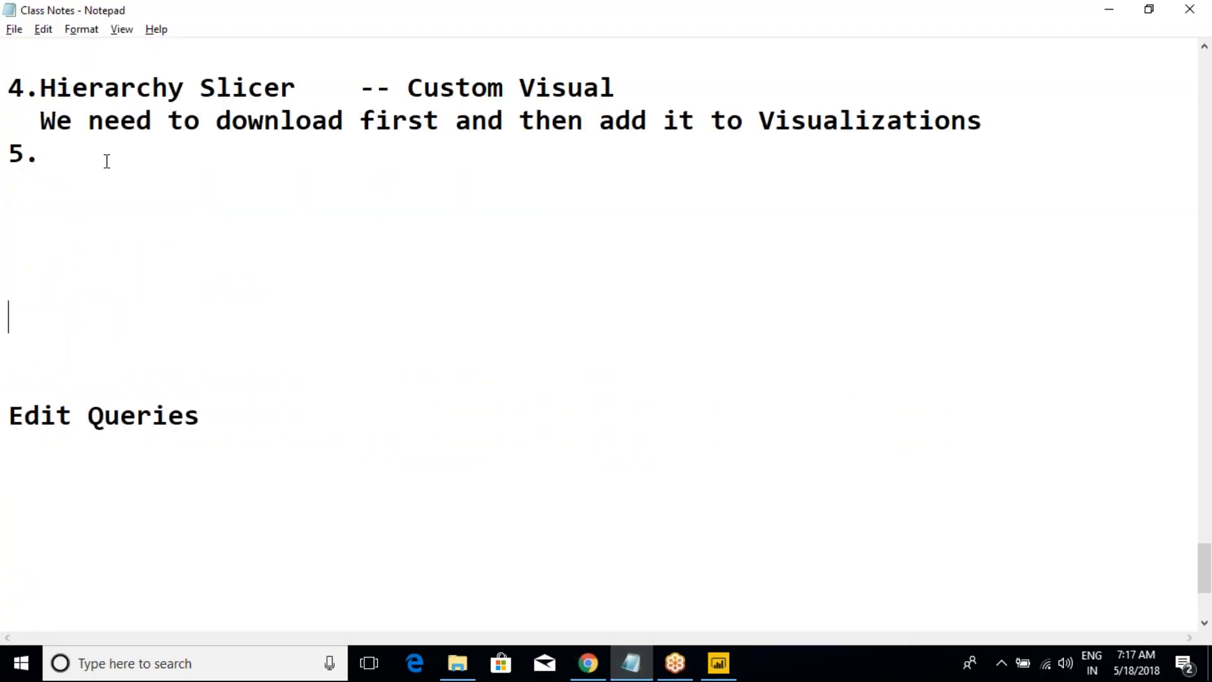
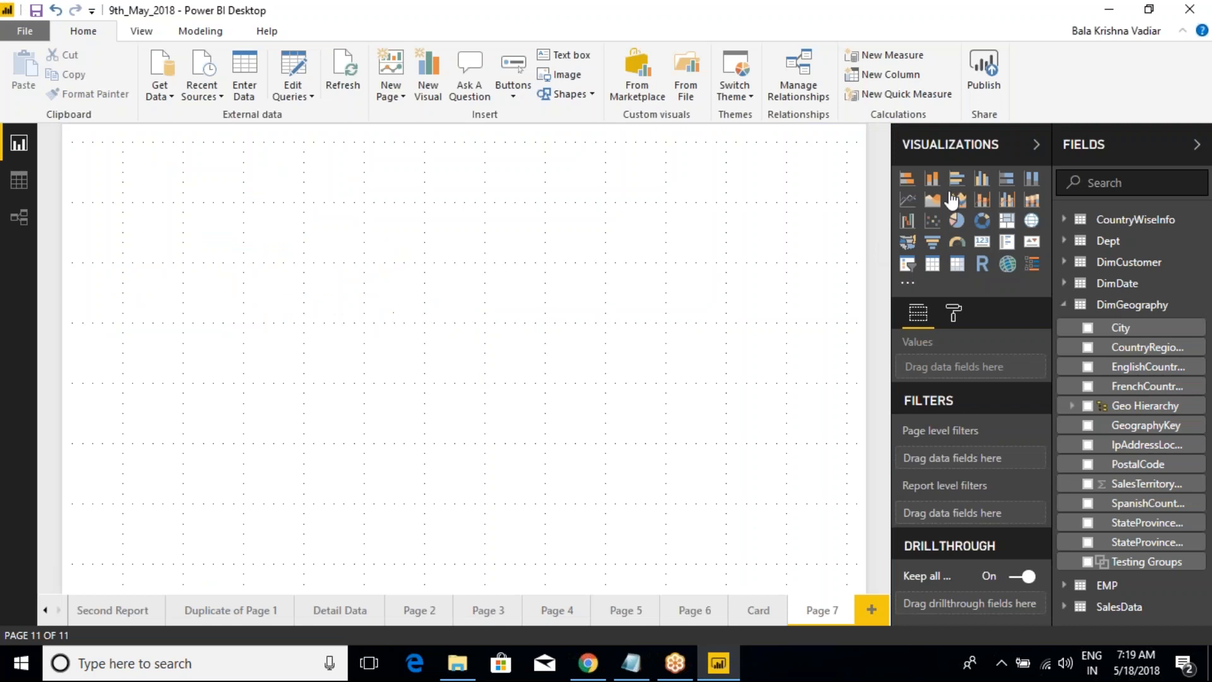
# Step: Switch to Class Notes in Notepad and move the Stocked bar Chart line directly below Stocked Column Chart
pyautogui.hotkey('alt', 'Tab')
pyautogui.click(109, 185)
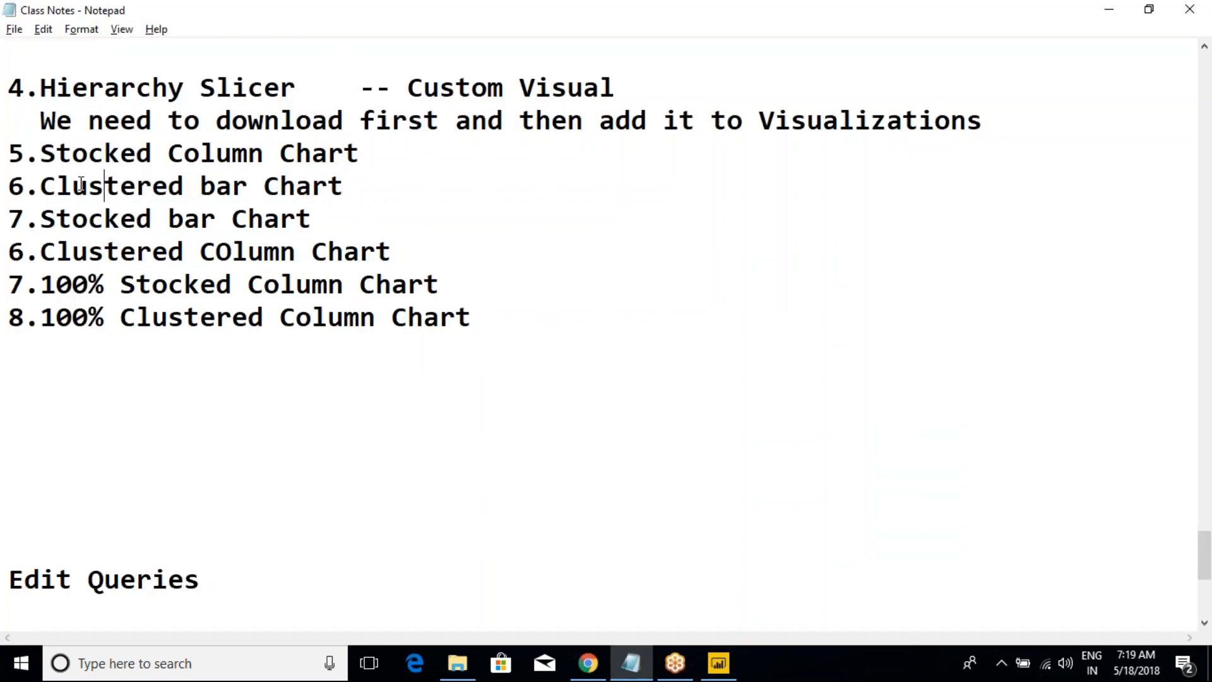
pyautogui.moveTo(41, 153); pyautogui.dragTo(298, 153)
pyautogui.hotkey('alt', 'Tab')
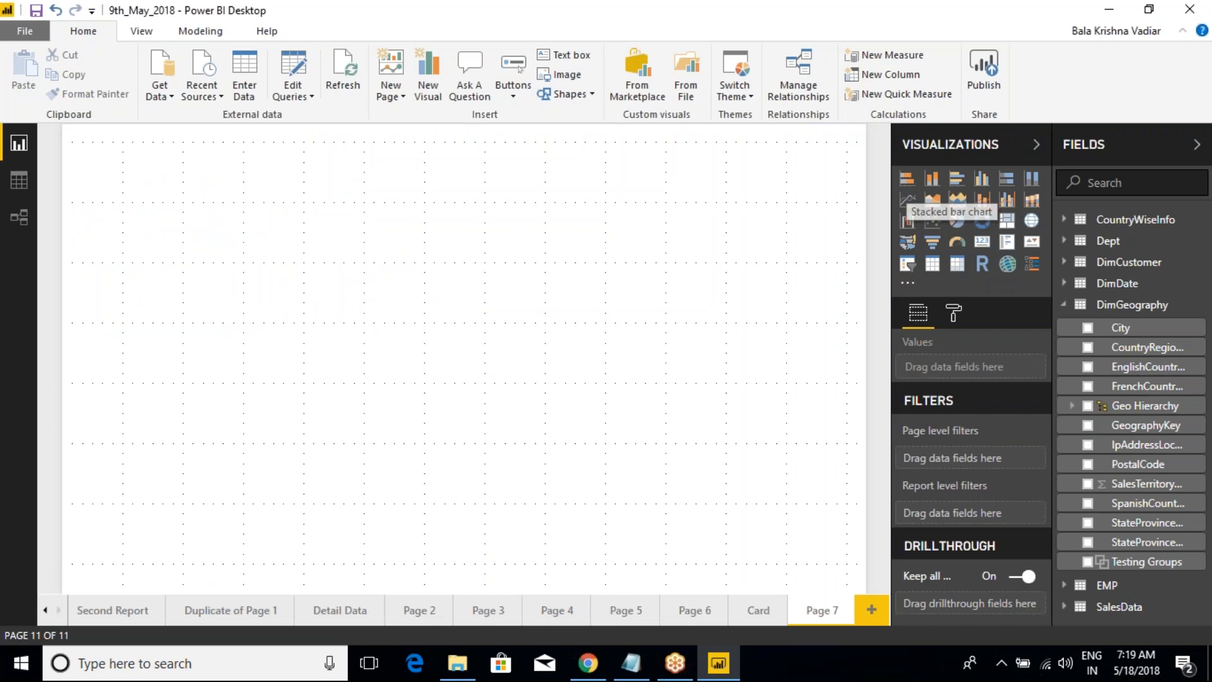
pyautogui.hotkey('alt', 'Tab')
pyautogui.click(107, 244)
pyautogui.moveTo(347, 218); pyautogui.dragTo(9, 202)
pyautogui.hotkey('ctrl', 'c')
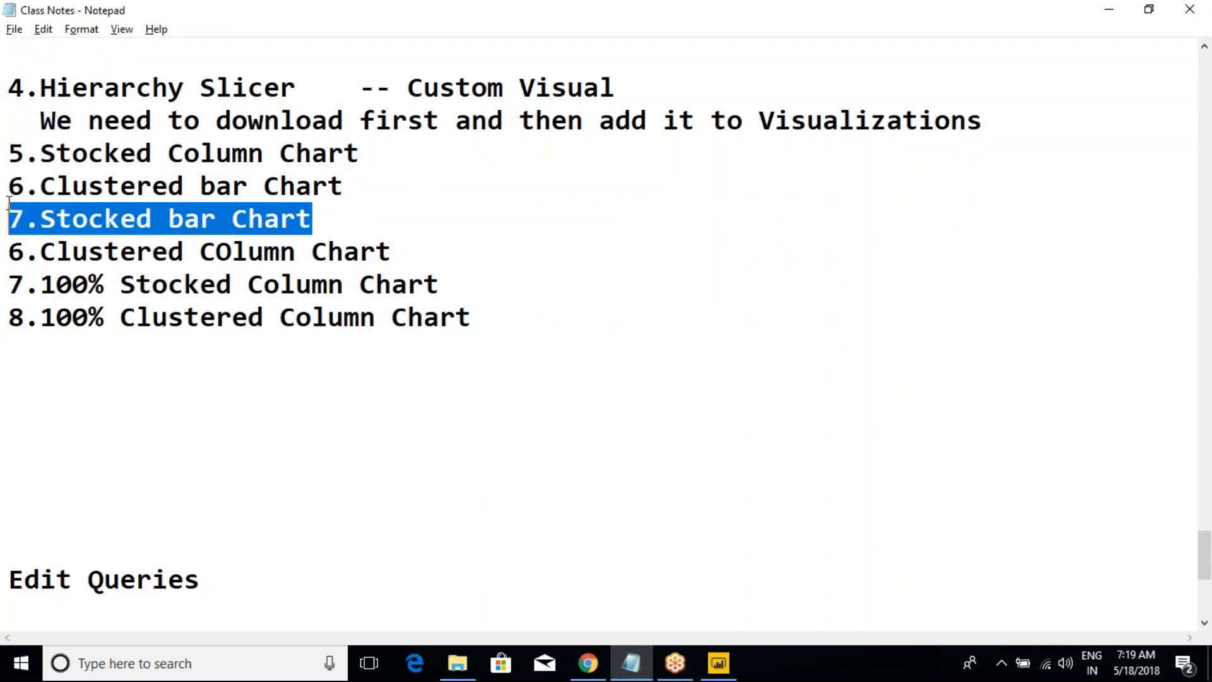
pyautogui.press('Delete')
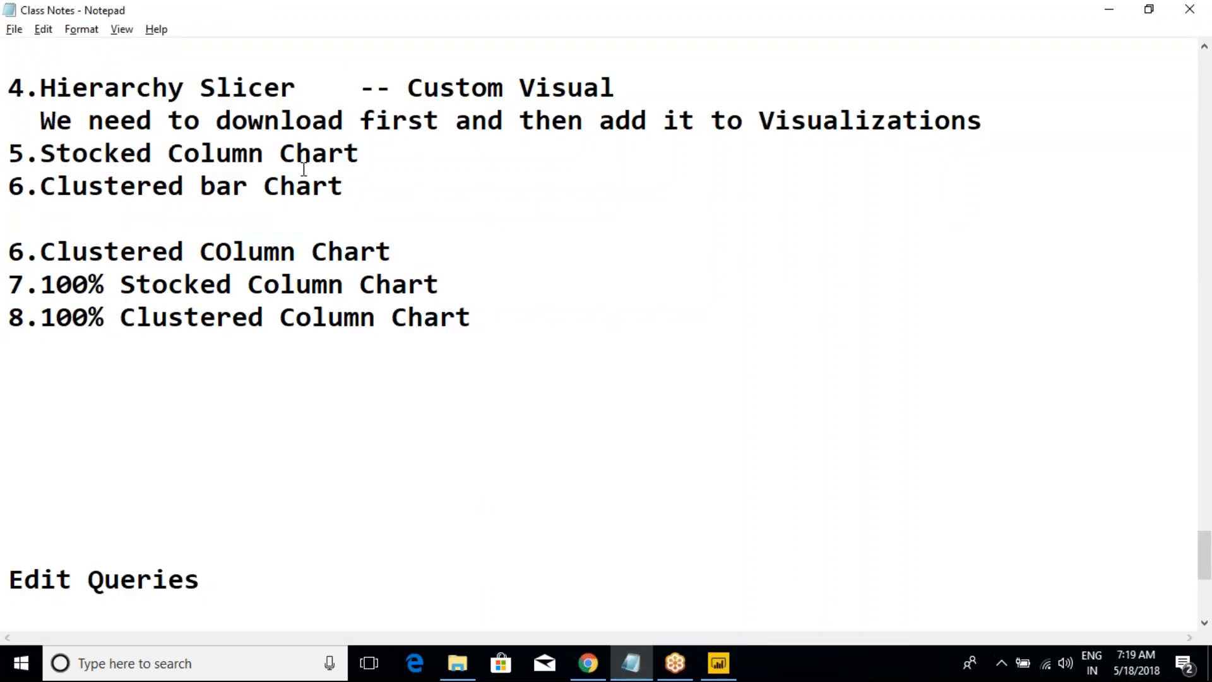
pyautogui.click(365, 156)
pyautogui.press('Return')
pyautogui.hotkey('ctrl', 'v')
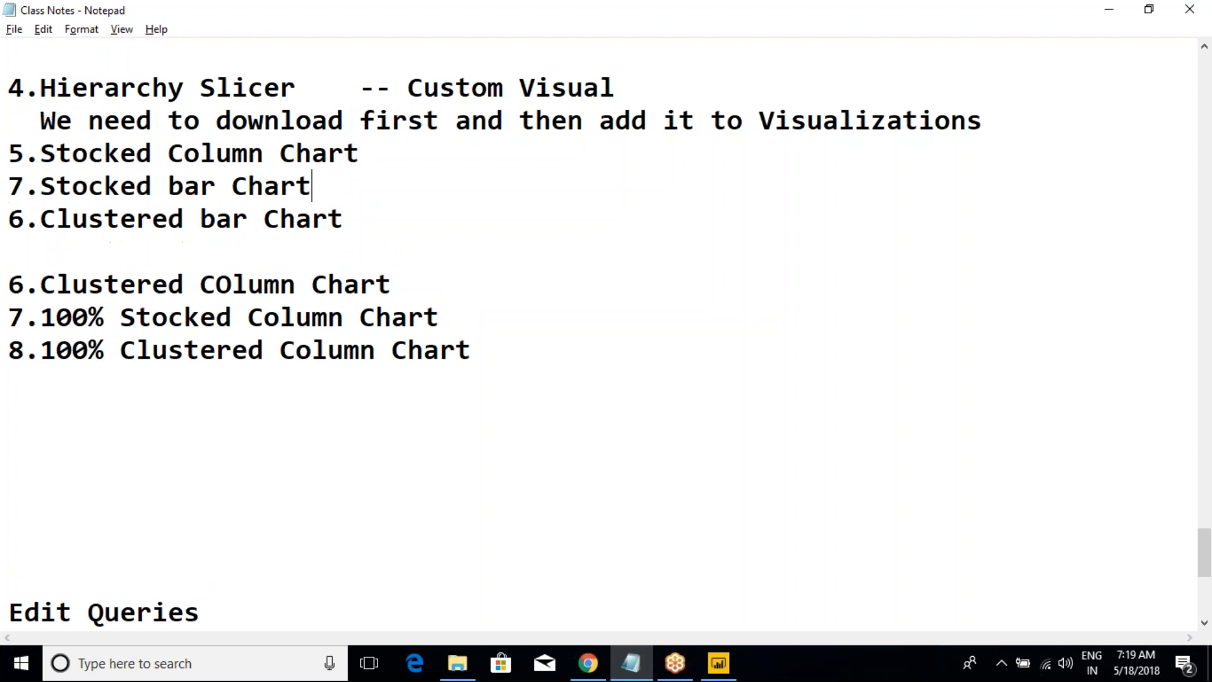
# Step: Renumber the Stocked bar Chart line as 6 and the Clustered bar Chart line below it as 7
pyautogui.click(26, 184)
pyautogui.press('BackSpace')
pyautogui.write('6')
pyautogui.click(24, 228)
pyautogui.press('BackSpace')
pyautogui.write('7')
# Step: Check the chart order in Power BI, return to Class Notes and move the Clustered COlumn Chart line directly below Stocked bar Chart
pyautogui.hotkey('alt', 'Tab')
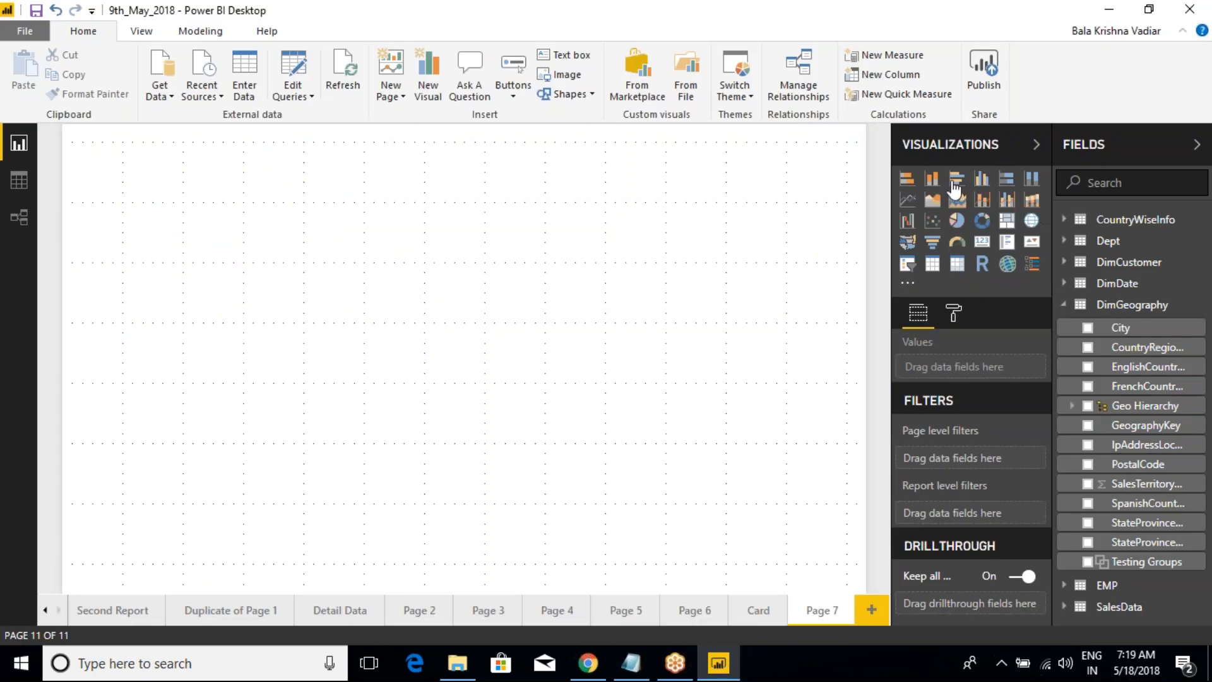
pyautogui.hotkey('alt', 'Tab')
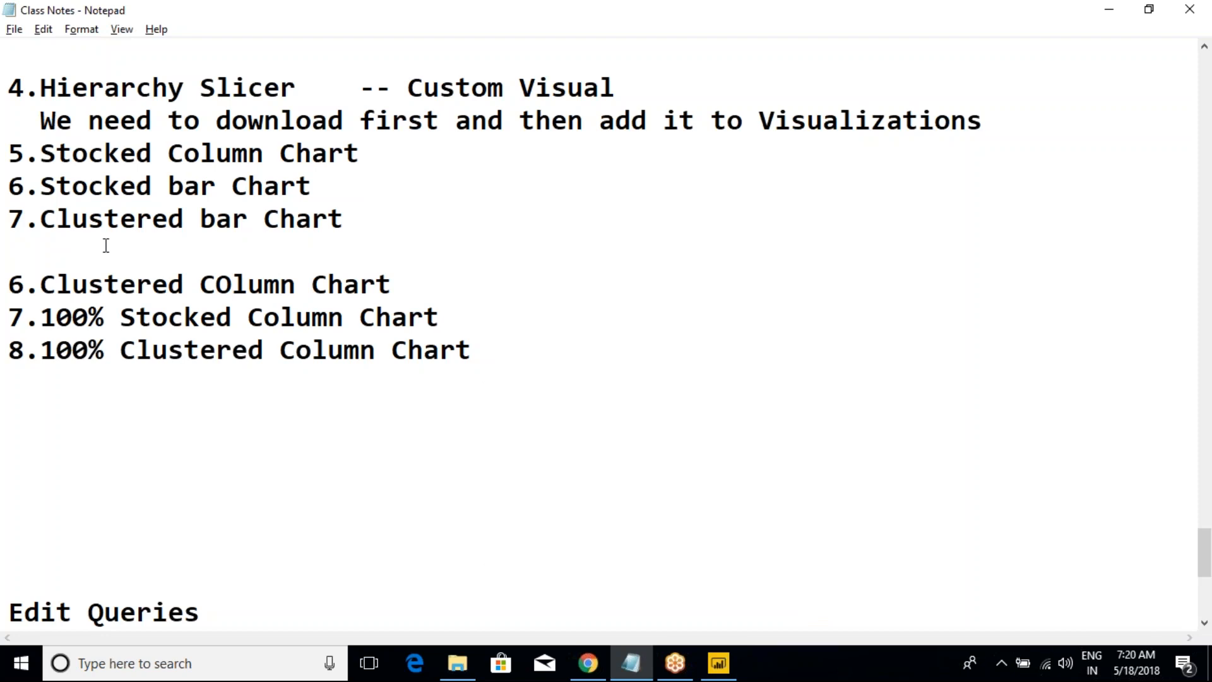
pyautogui.moveTo(408, 286); pyautogui.dragTo(7, 286)
pyautogui.hotkey('ctrl', 'c')
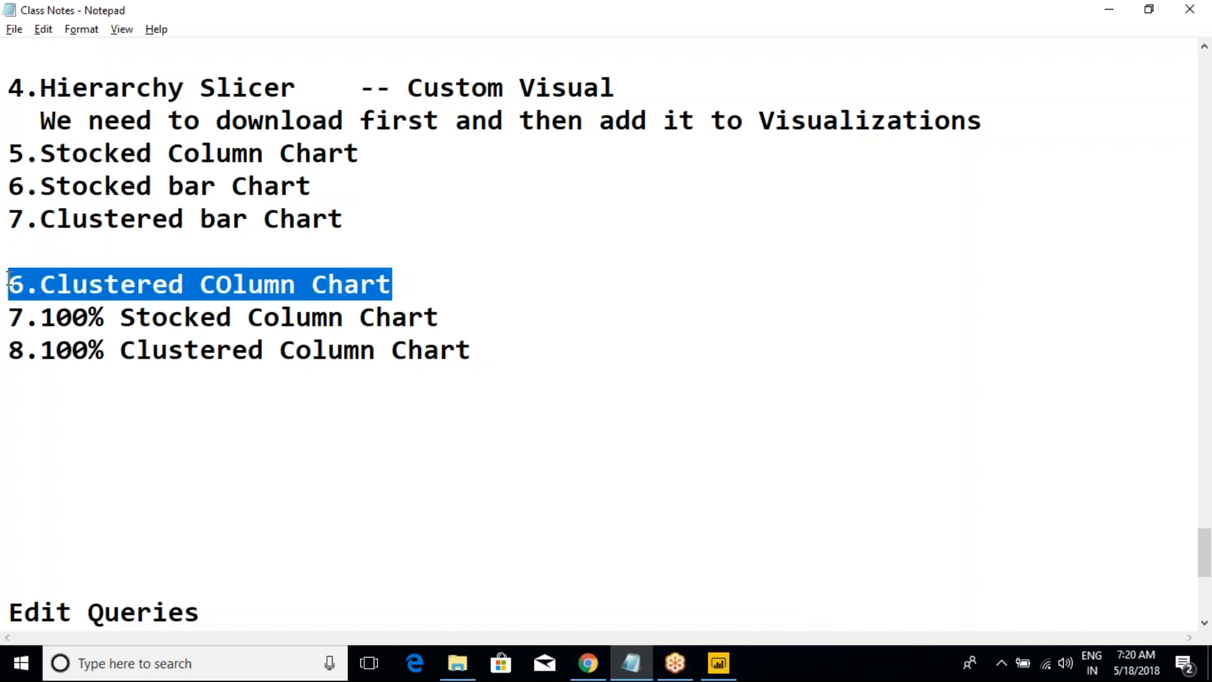
pyautogui.press('Delete')
pyautogui.click(349, 186)
pyautogui.press('Return')
pyautogui.hotkey('ctrl', 'v')
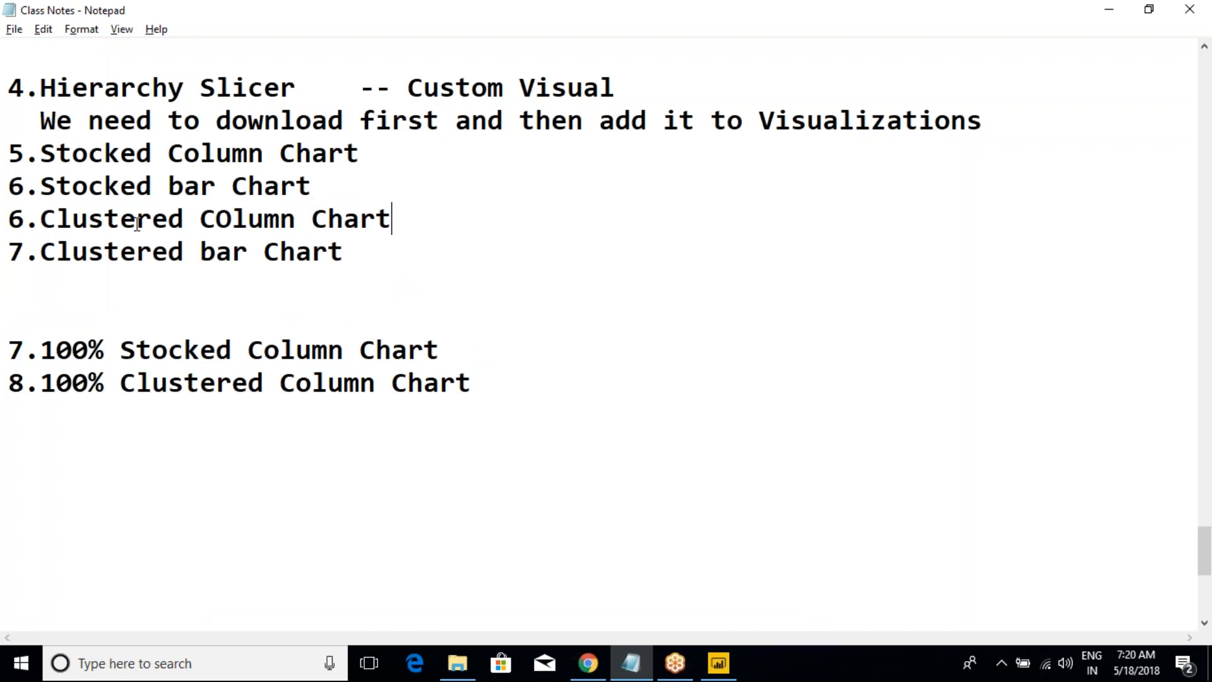
# Step: Renumber the Clustered COlumn Chart line as 7 and the Clustered bar Chart line as 8
pyautogui.click(24, 219)
pyautogui.press('BackSpace')
pyautogui.write('7')
pyautogui.click(29, 252)
pyautogui.press('BackSpace')
pyautogui.write('8')
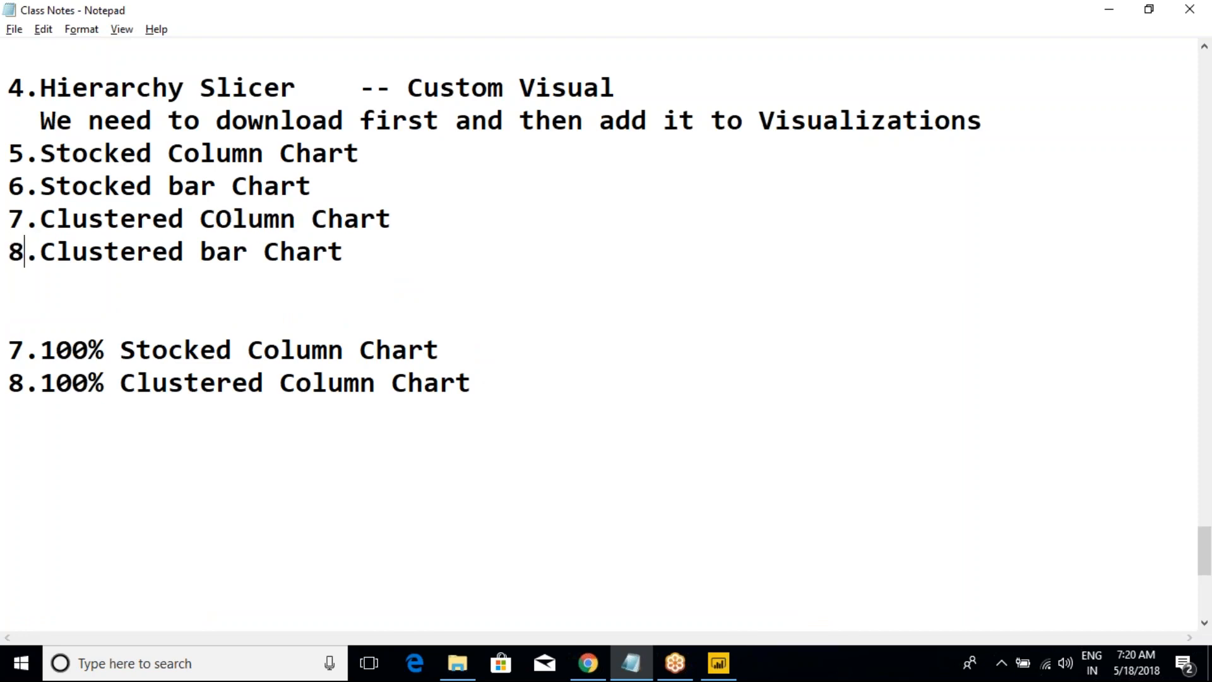
# Step: Compare the notes with Power BI's chart types and replace Clustered with Stocked in the 100% Clustered Column Chart line of Class Notes
pyautogui.hotkey('alt', 'Tab')
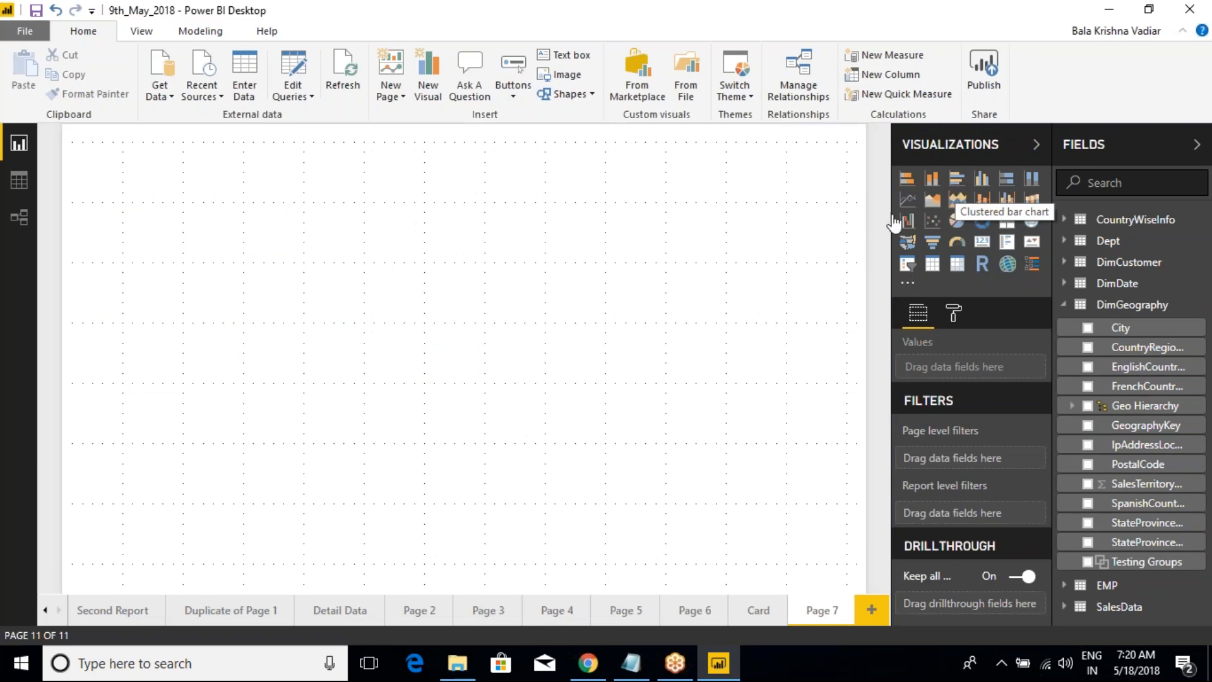
pyautogui.hotkey('alt', 'Tab')
pyautogui.doubleClick(149, 252)
pyautogui.click(232, 254)
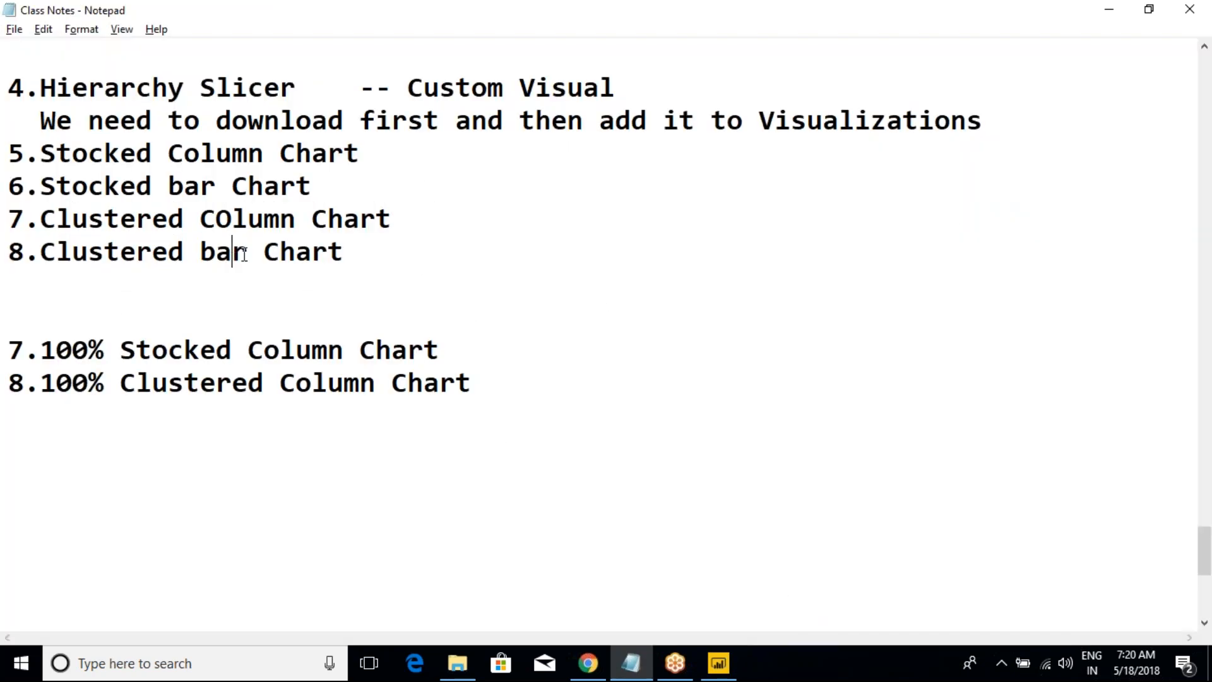
pyautogui.moveTo(40, 154); pyautogui.dragTo(149, 253)
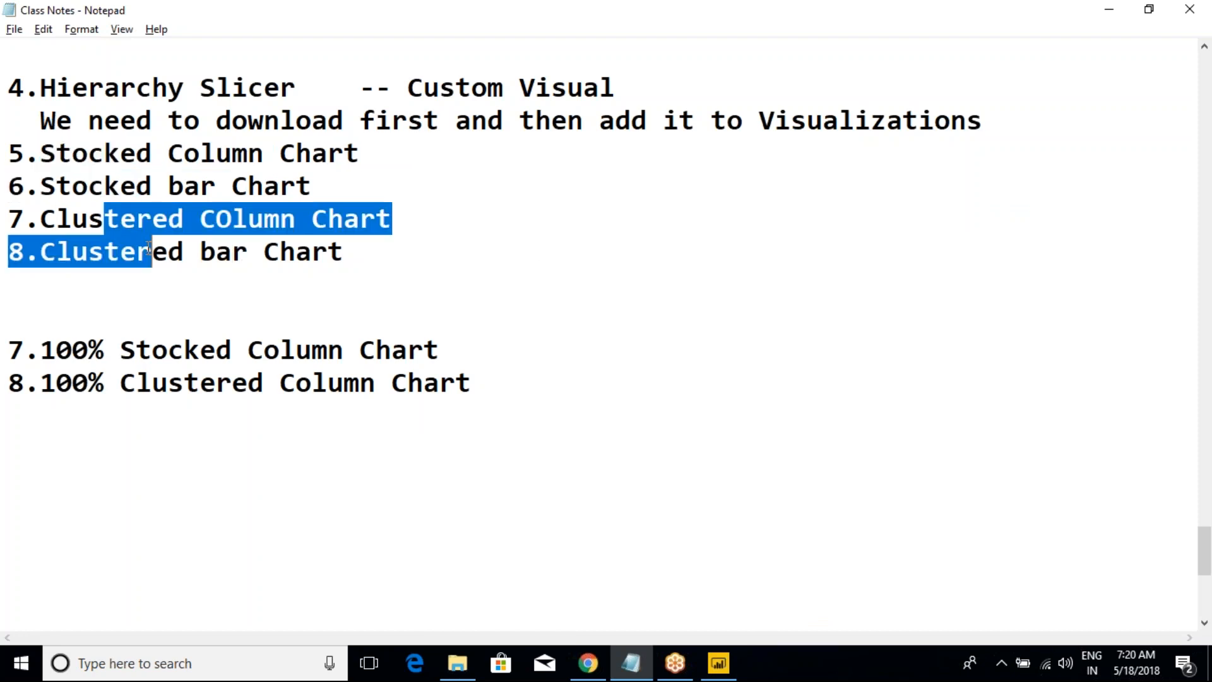
pyautogui.hotkey('alt', 'Tab')
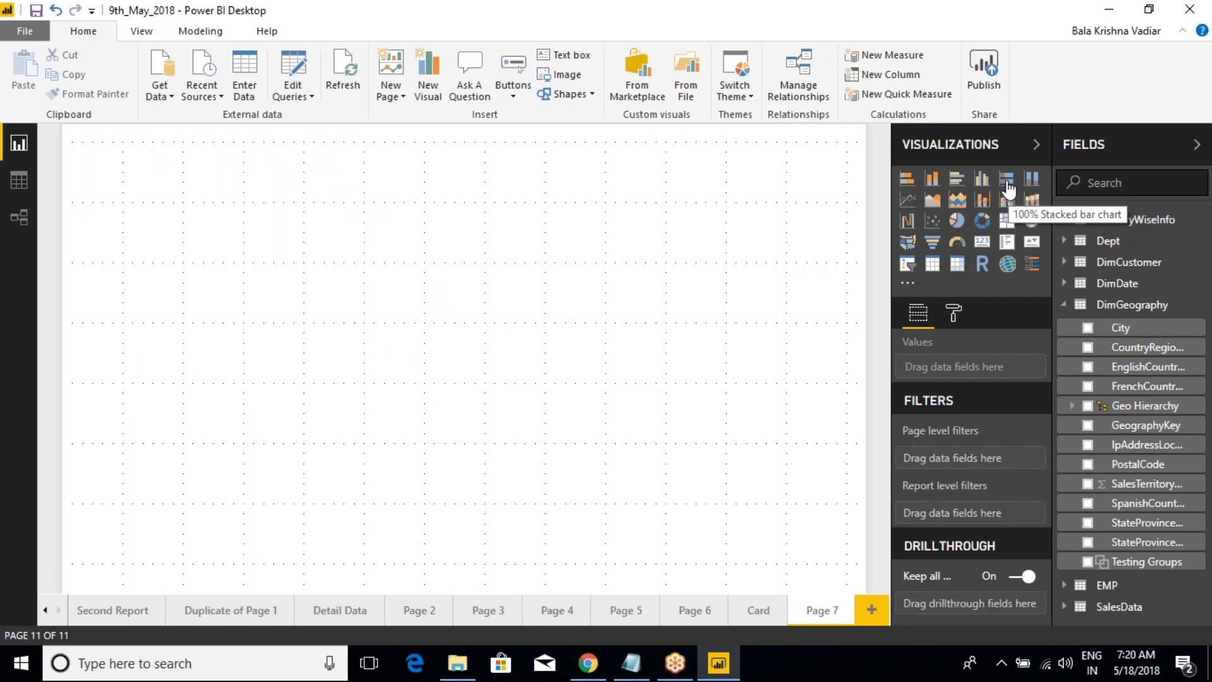
pyautogui.hotkey('alt', 'Tab')
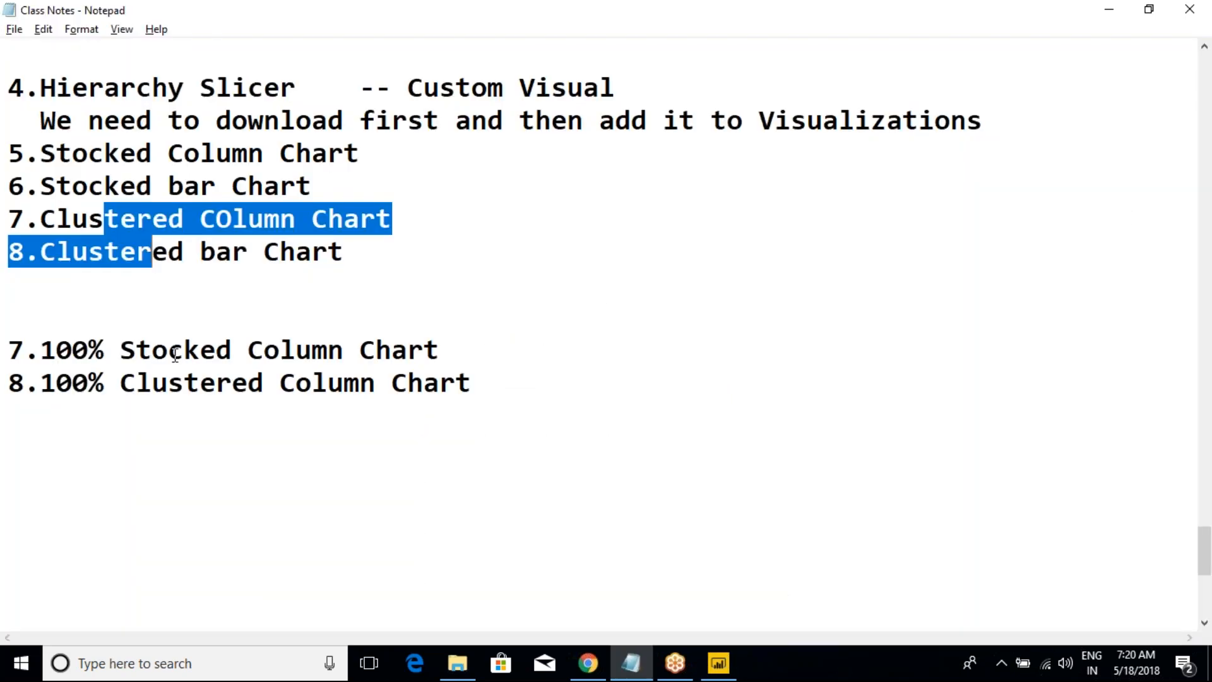
pyautogui.moveTo(120, 351); pyautogui.dragTo(240, 353)
pyautogui.hotkey('ctrl', 'c')
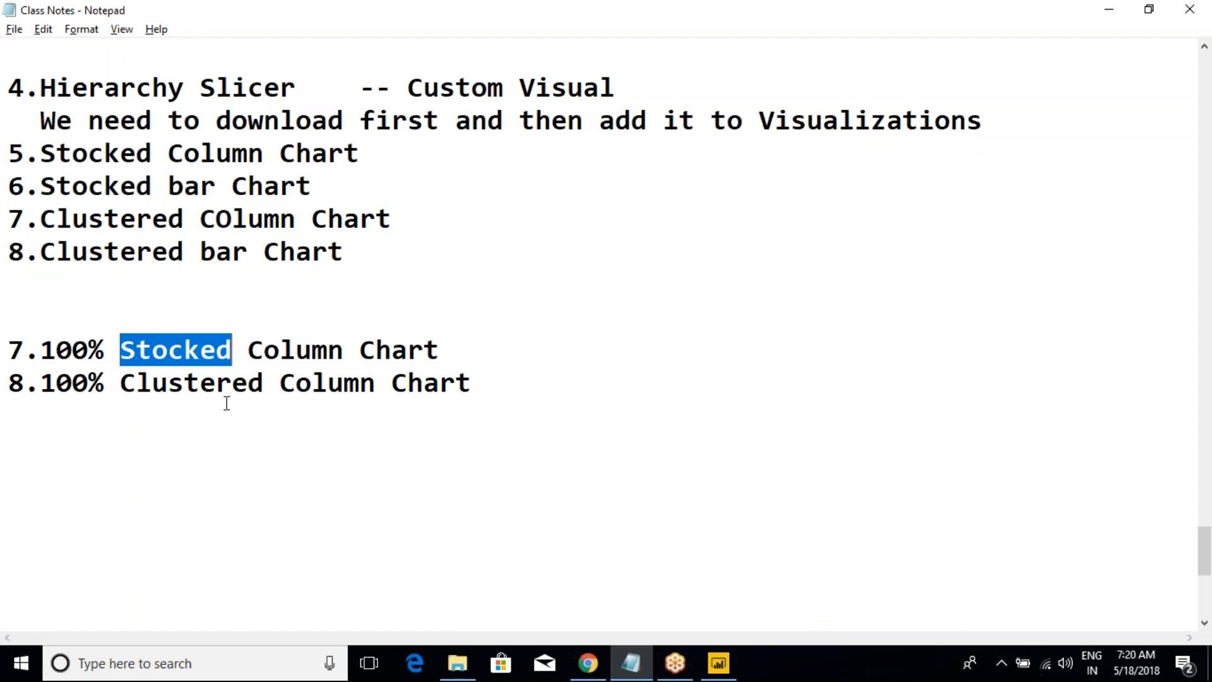
pyautogui.doubleClick(195, 383)
pyautogui.hotkey('ctrl', 'v')
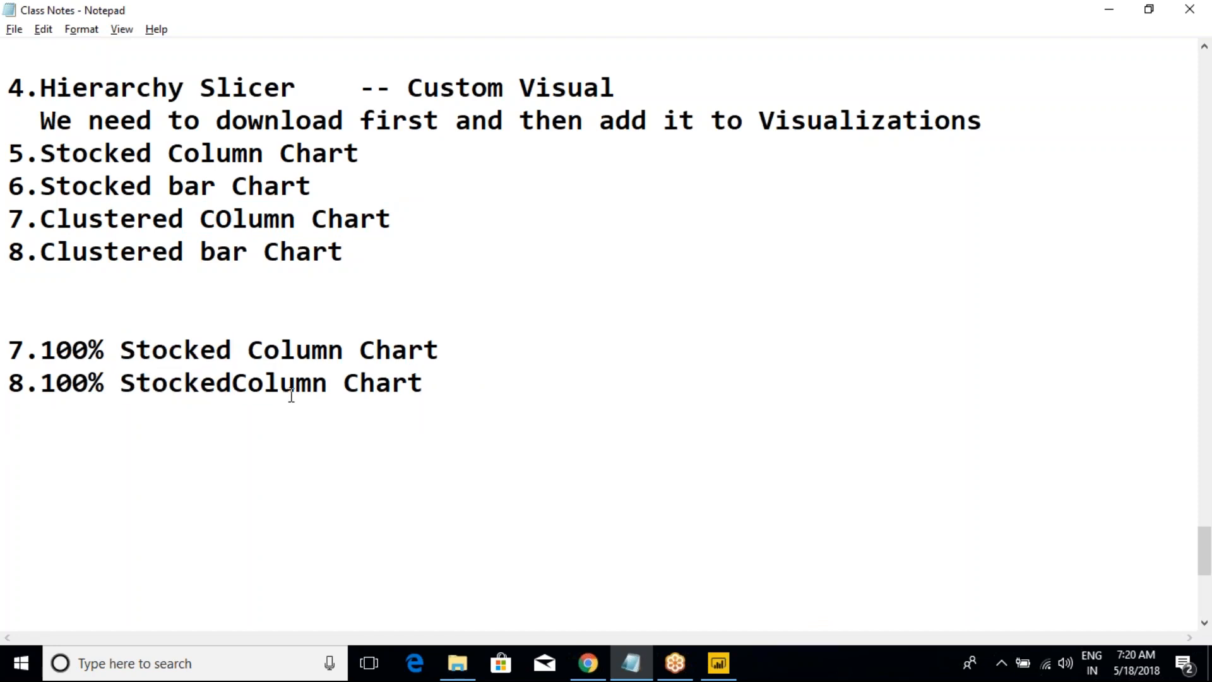
pyautogui.click(313, 354)
# Step: Remove the blank lines above the 100% chart entries and insert one blank line before item 5
pyautogui.click(138, 284)
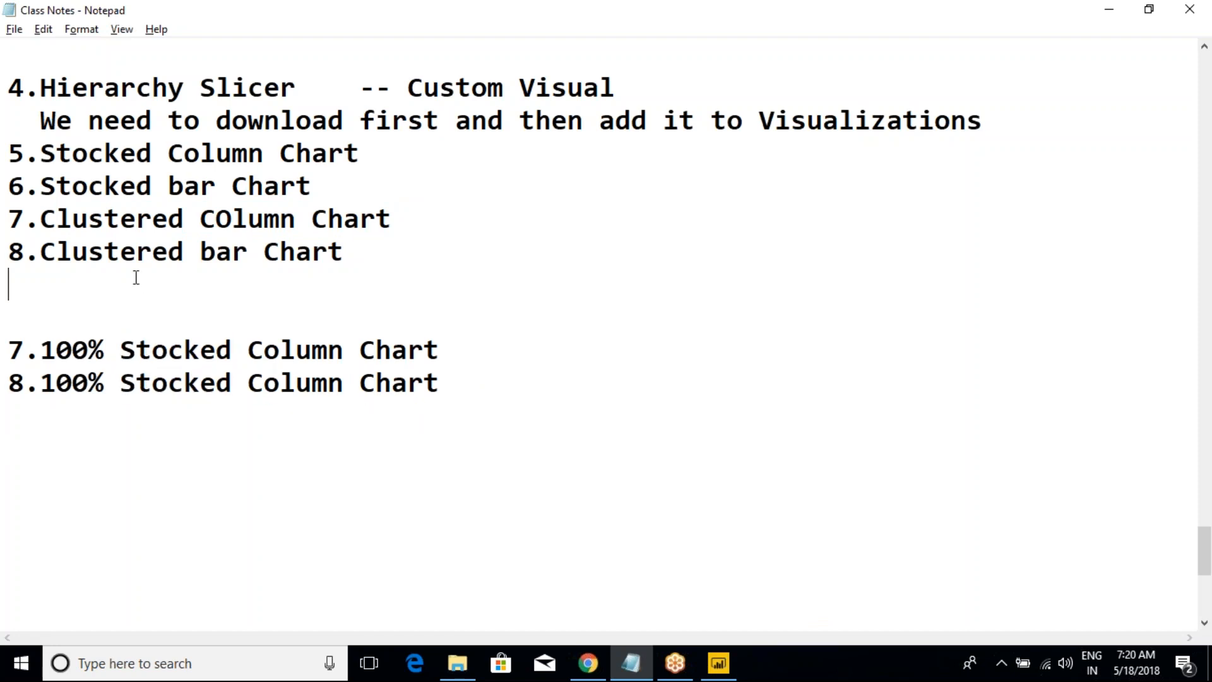
pyautogui.press('Delete')
pyautogui.press('Delete')
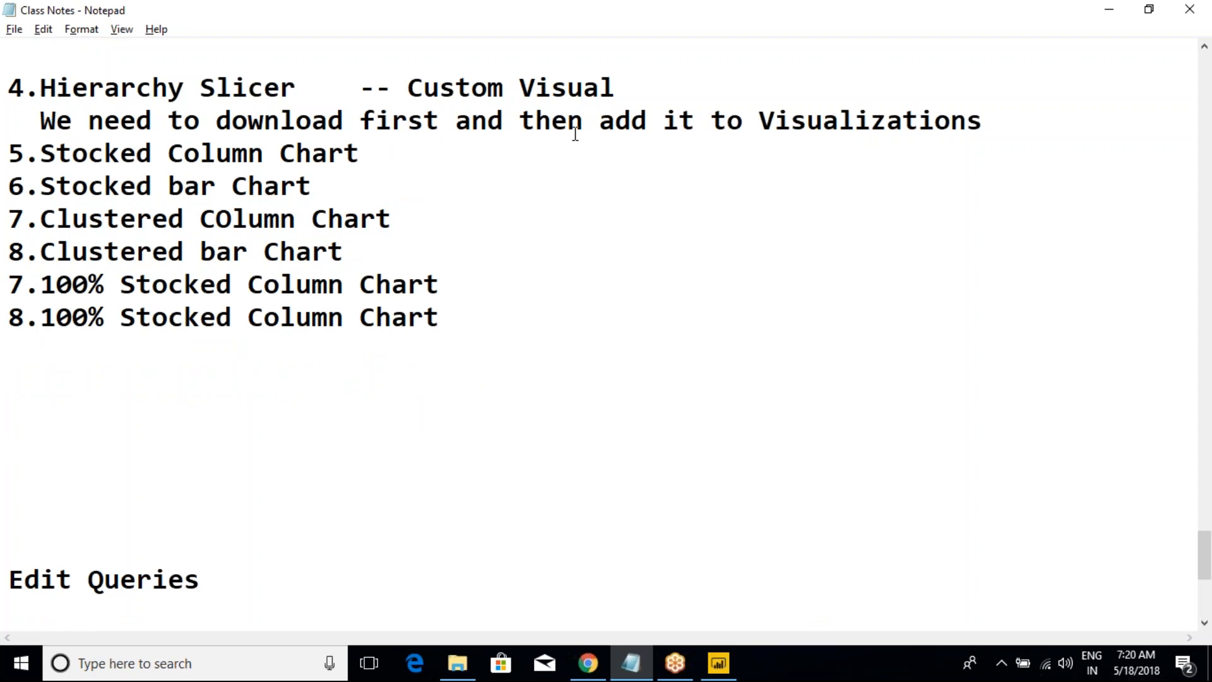
pyautogui.click(1026, 116)
pyautogui.press('Return')
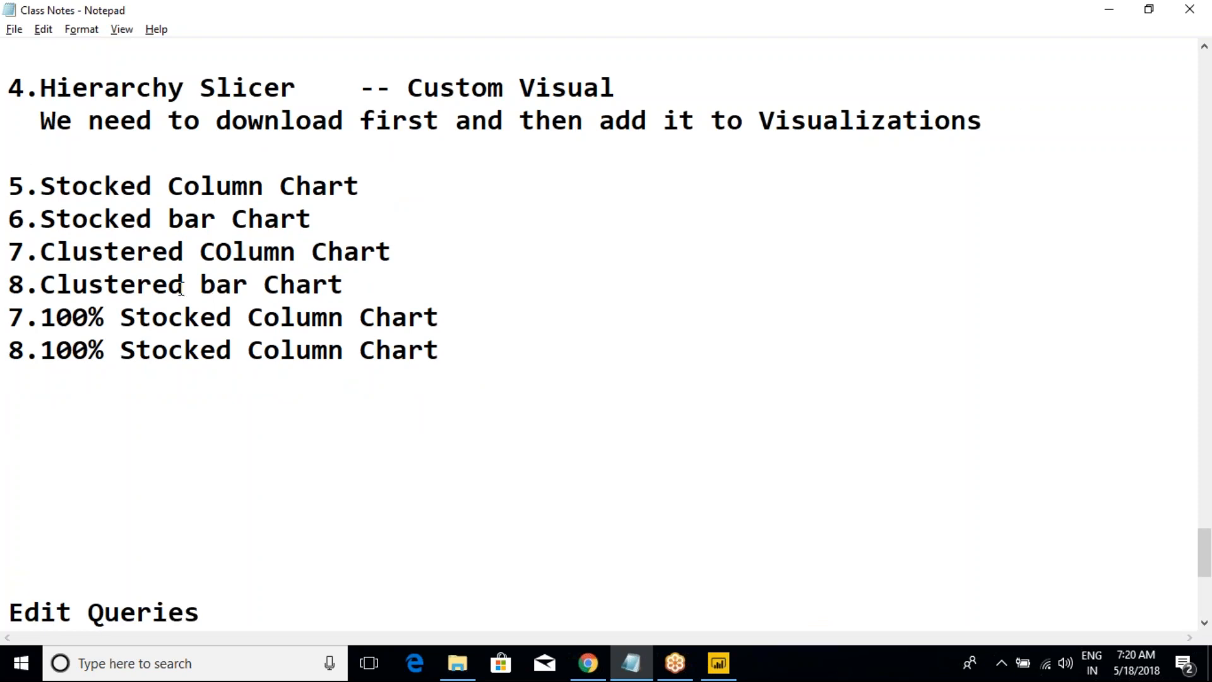
# Step: Review the chart entries in Class Notes, highlighting the whole list, the Stocked Column Chart line and the entries below it
pyautogui.moveTo(444, 351); pyautogui.dragTo(10, 187)
pyautogui.click(89, 215)
pyautogui.moveTo(361, 188); pyautogui.dragTo(9, 173)
pyautogui.click(69, 222)
pyautogui.click(443, 351)
pyautogui.moveTo(439, 351); pyautogui.dragTo(8, 221)
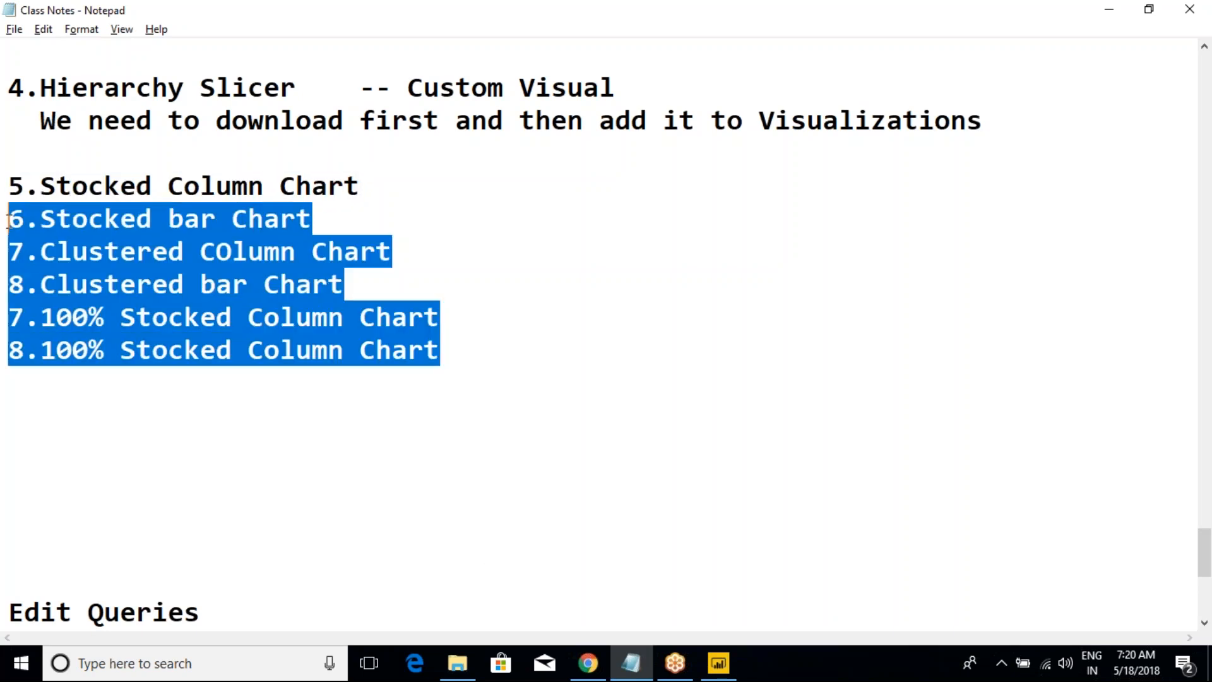
pyautogui.click(120, 221)
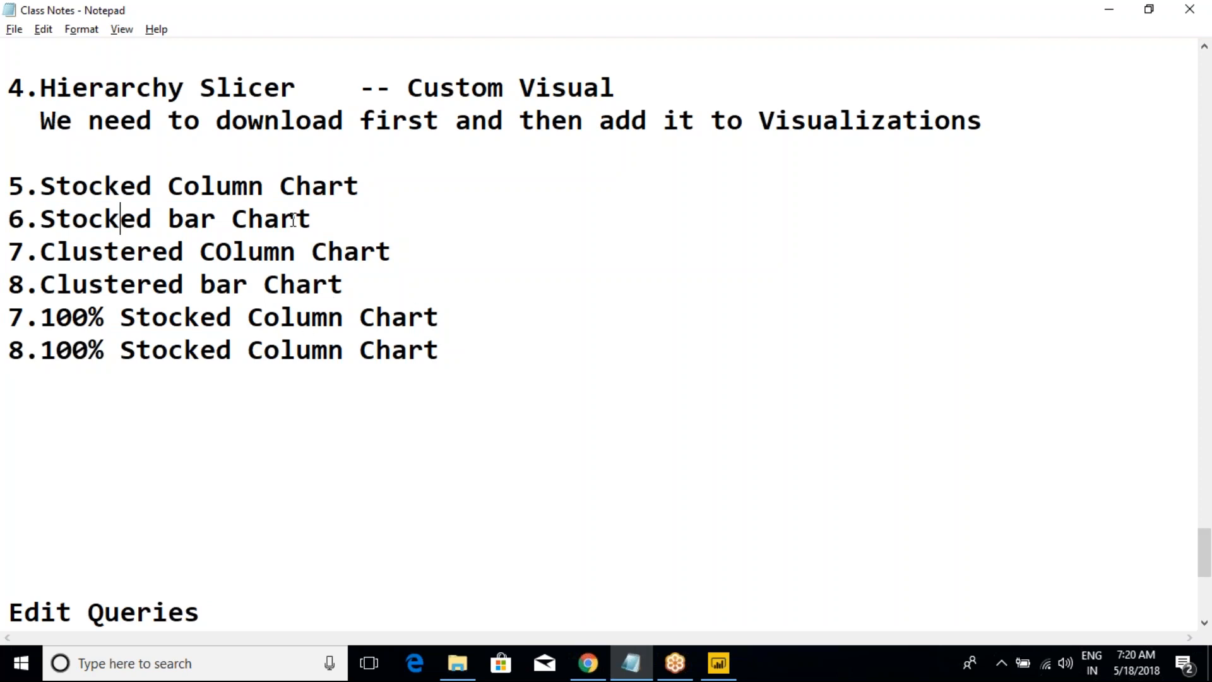
pyautogui.moveTo(414, 189); pyautogui.dragTo(8, 188)
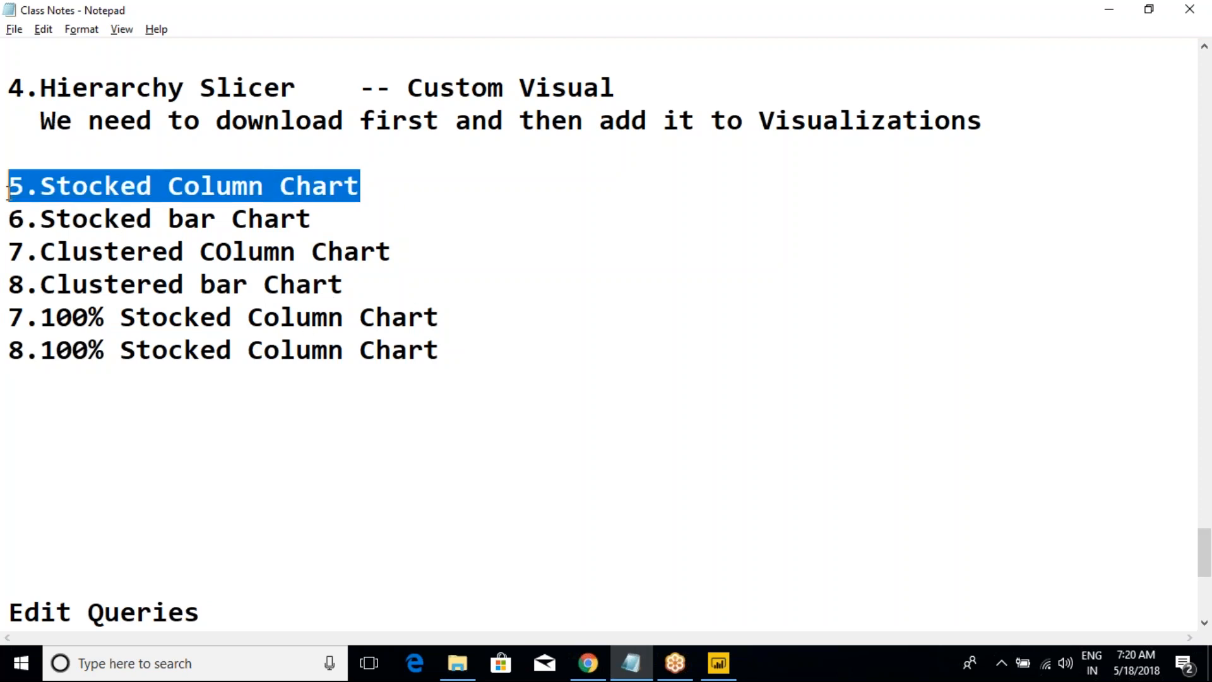
pyautogui.click(135, 190)
# Step: Switch to the Power BI report and rename Page 7 as Charts
pyautogui.click(718, 663)
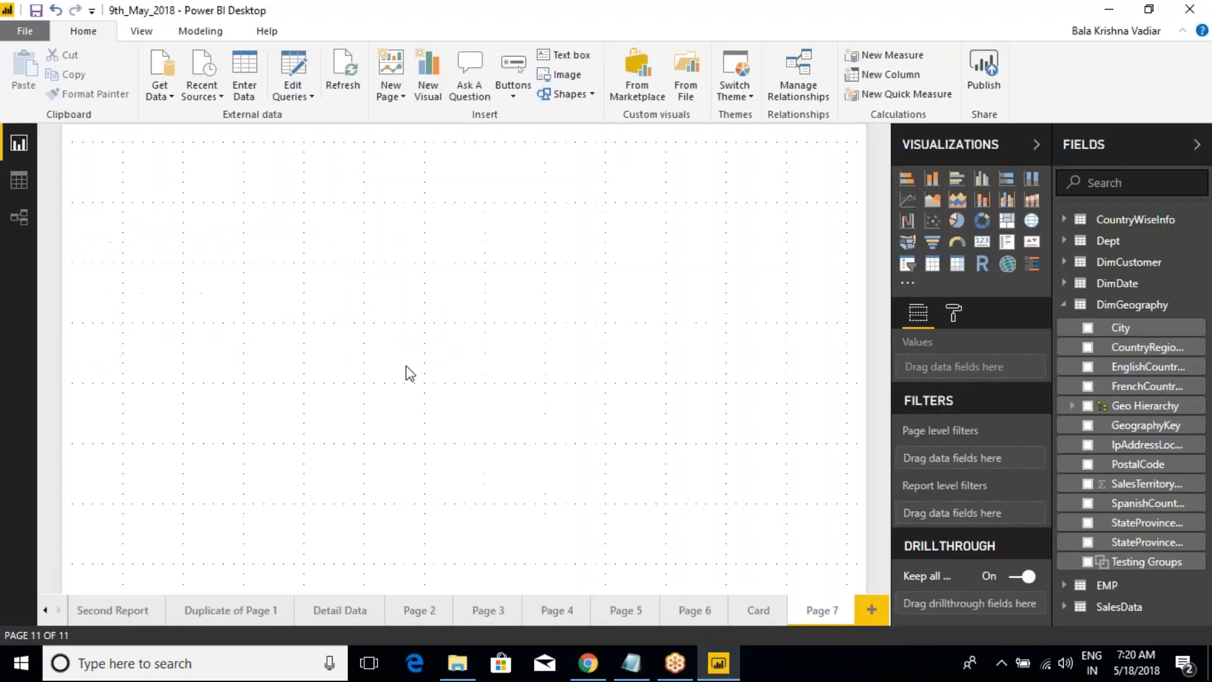
pyautogui.doubleClick(822, 616)
pyautogui.write('Charts')
# Step: Add a stacked column chart to the Charts page, enlarge it and move it toward the page's centre
pyautogui.click(935, 183)
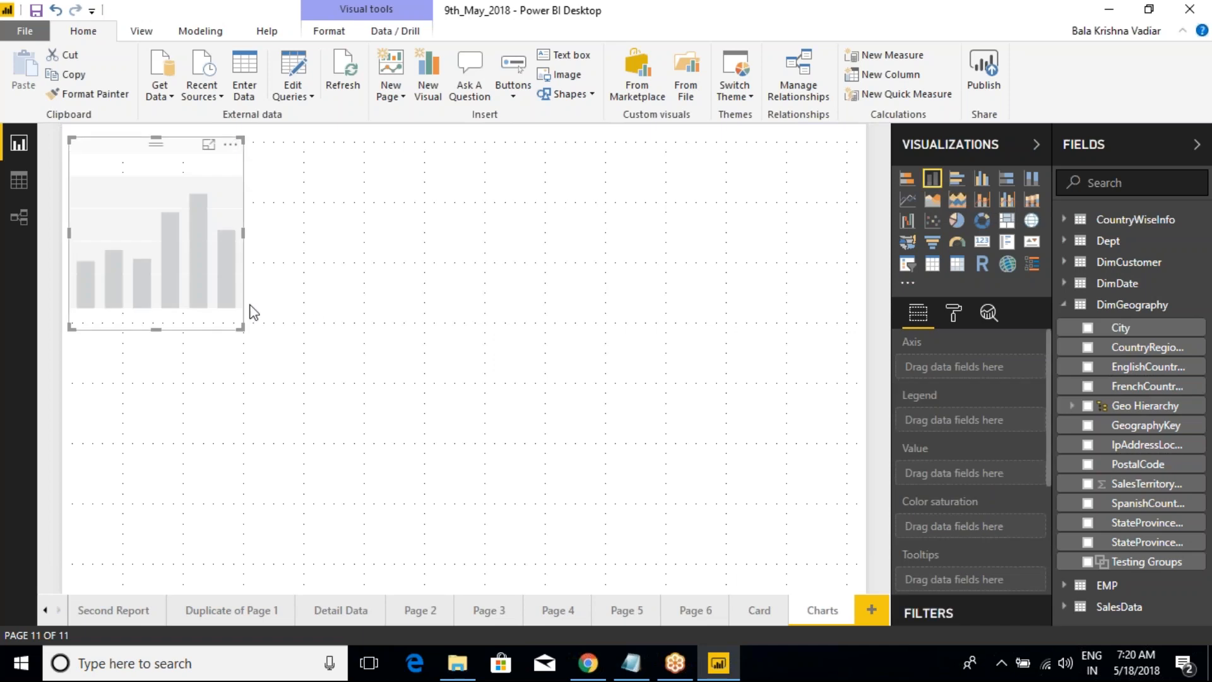
pyautogui.moveTo(242, 328); pyautogui.dragTo(701, 493)
pyautogui.moveTo(278, 243); pyautogui.dragTo(443, 286)
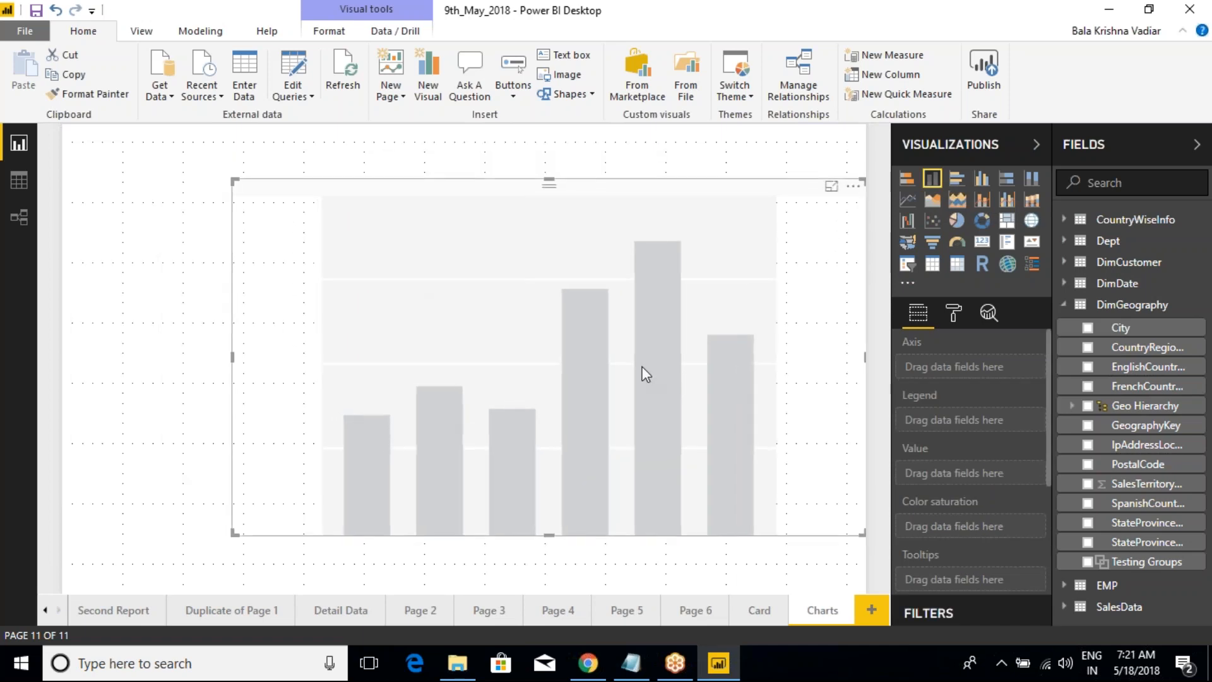
pyautogui.moveTo(550, 182); pyautogui.dragTo(542, 170)
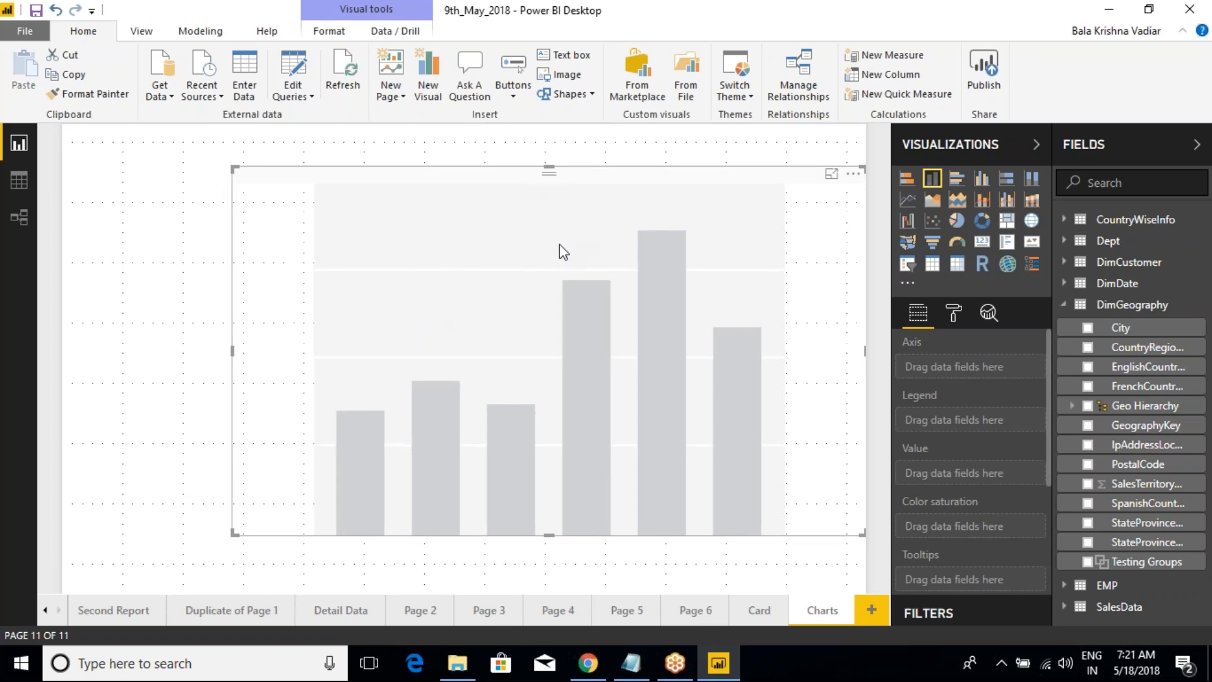
# Step: Add the CalendarYear field from the DimDate table to the stacked column chart
pyautogui.click(1066, 304)
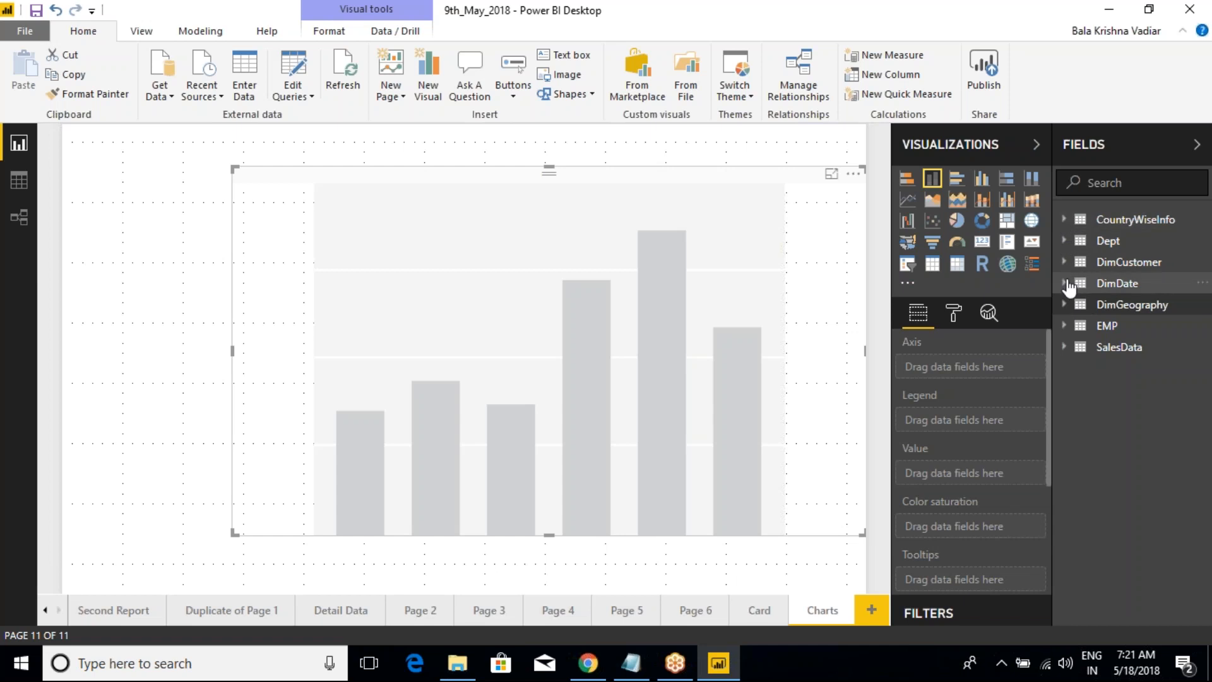
pyautogui.click(1069, 284)
pyautogui.click(1087, 346)
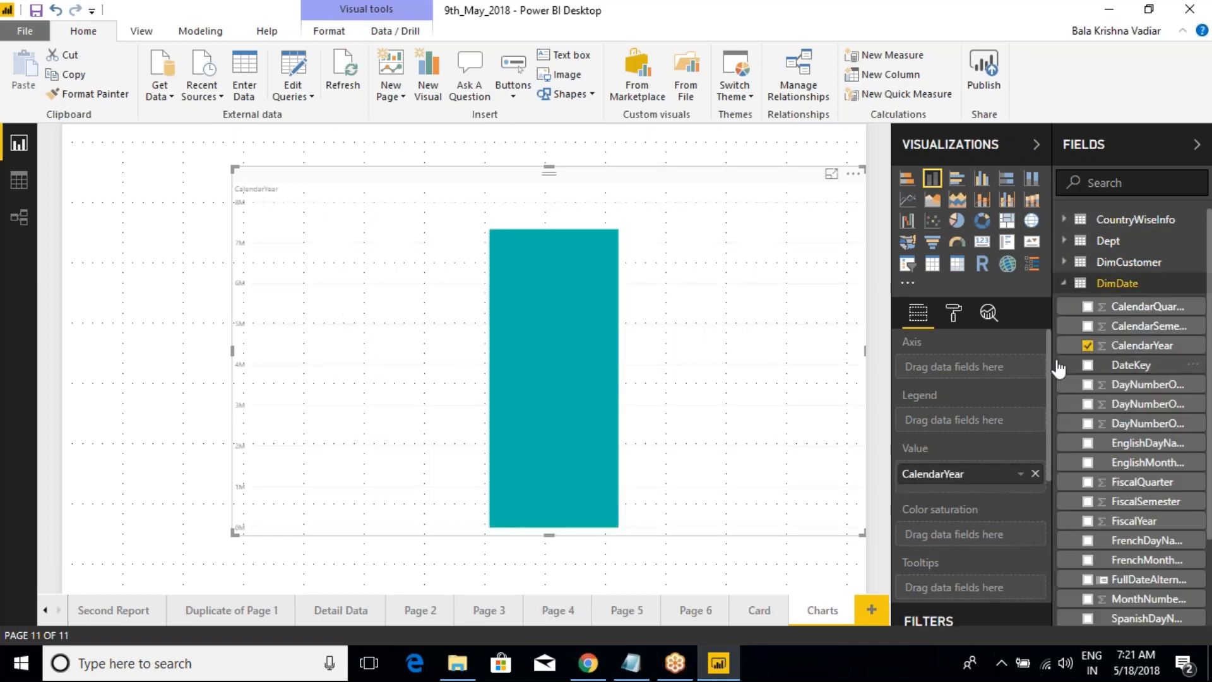
# Step: Add the OrderQuantity field from the SalesData table to the stacked column chart's values
pyautogui.click(1064, 283)
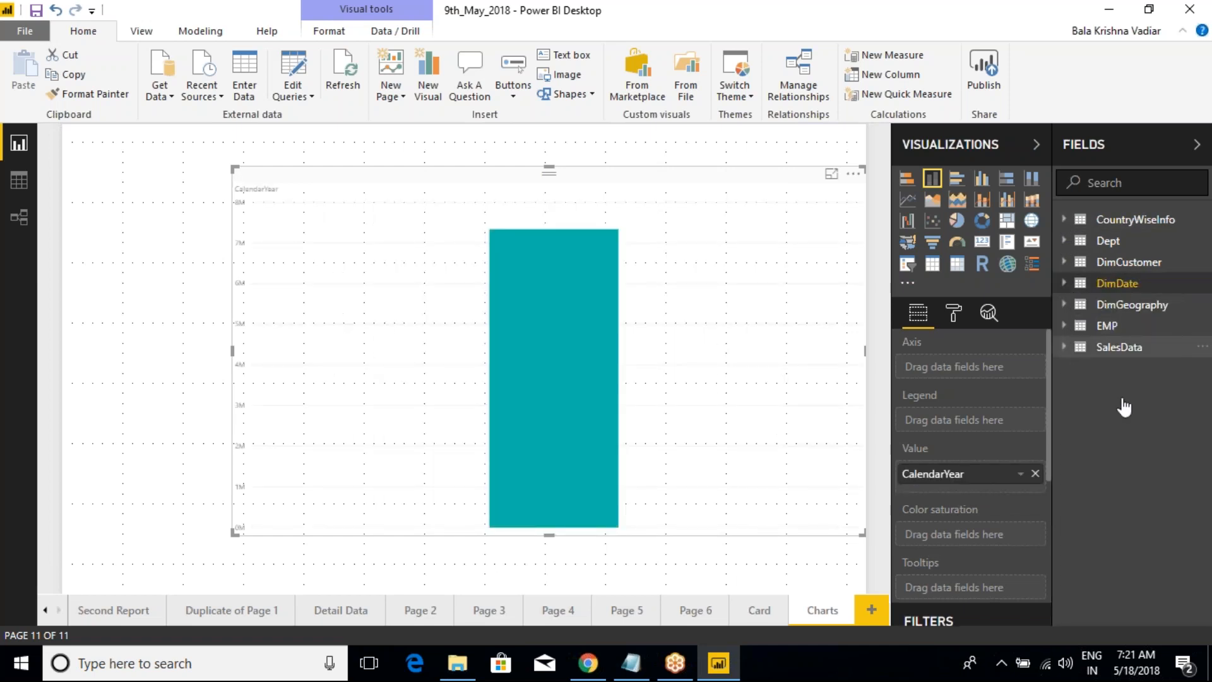
pyautogui.click(1070, 348)
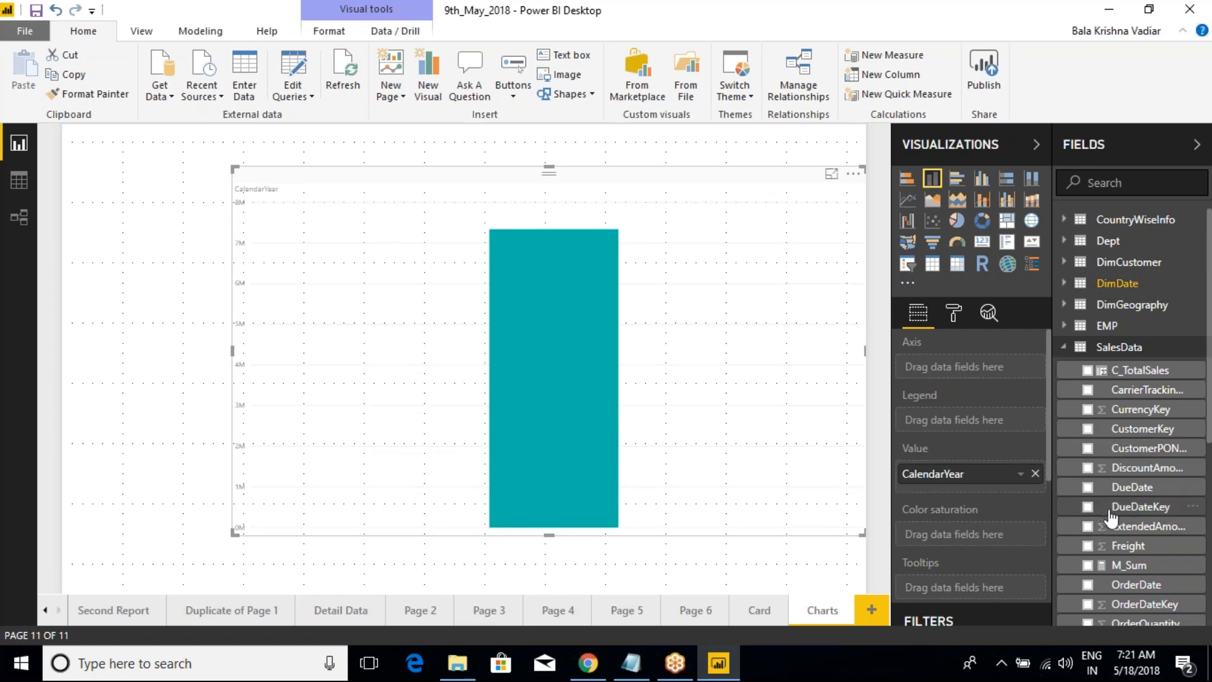
pyautogui.scroll(-4, 1098, 530)
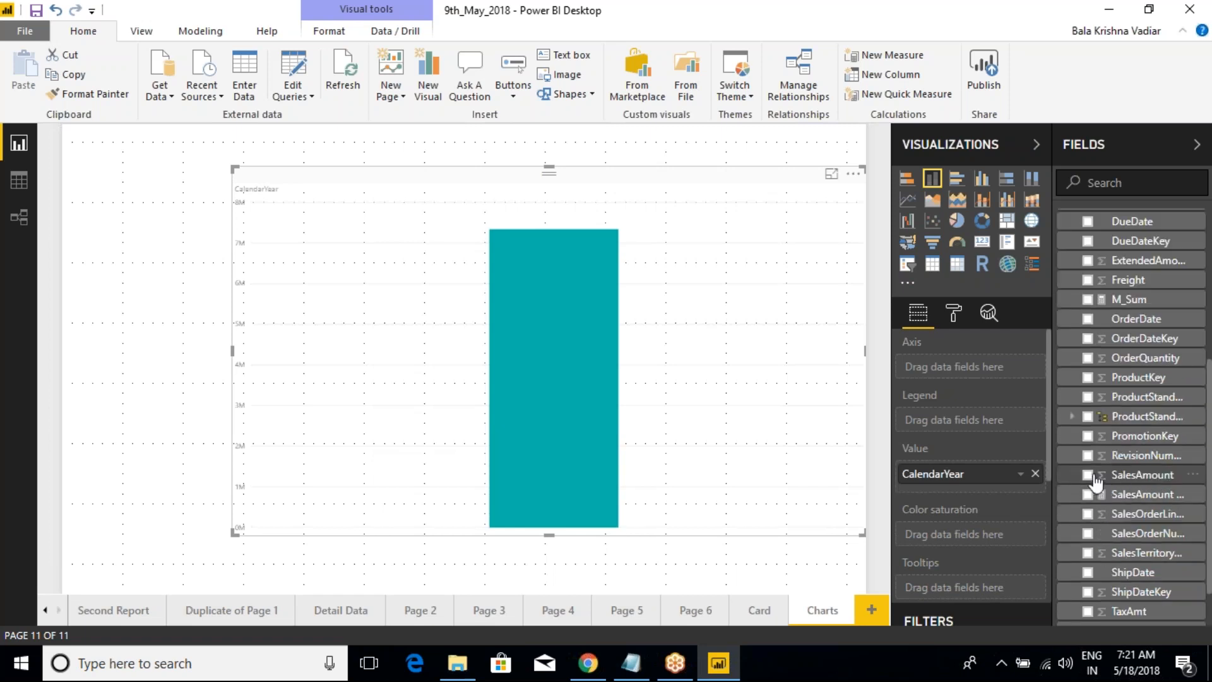
pyautogui.click(1088, 358)
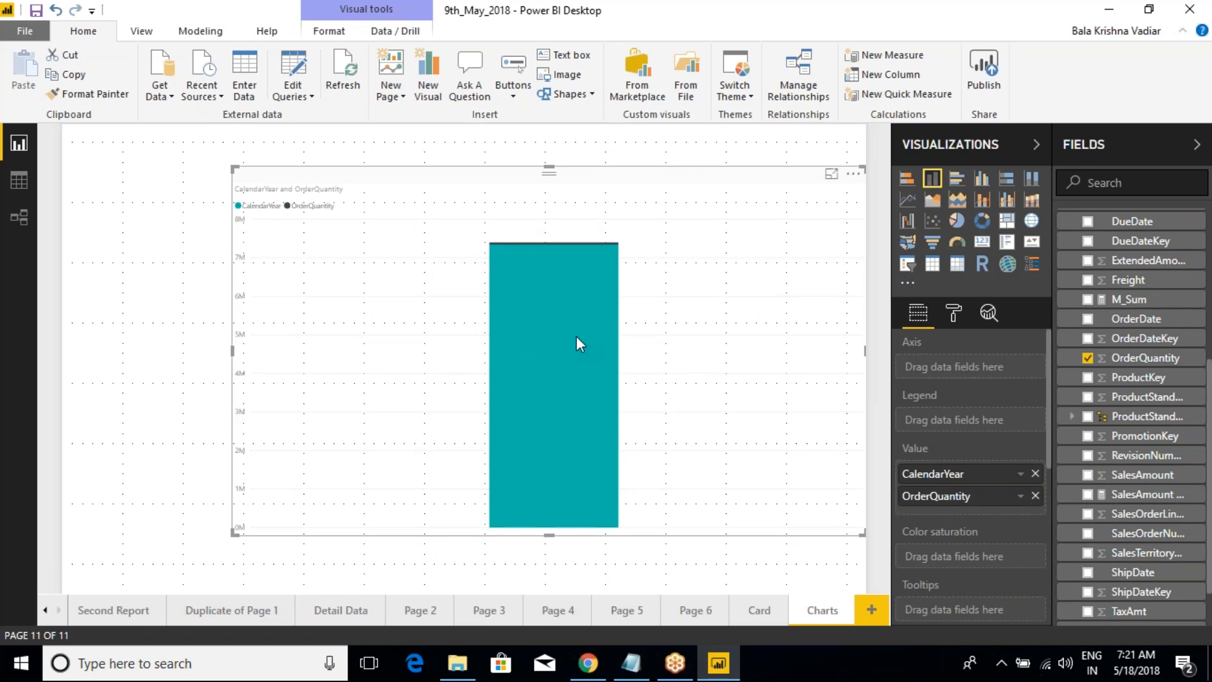
pyautogui.scroll(1, 1114, 368)
pyautogui.scroll(3, 1114, 368)
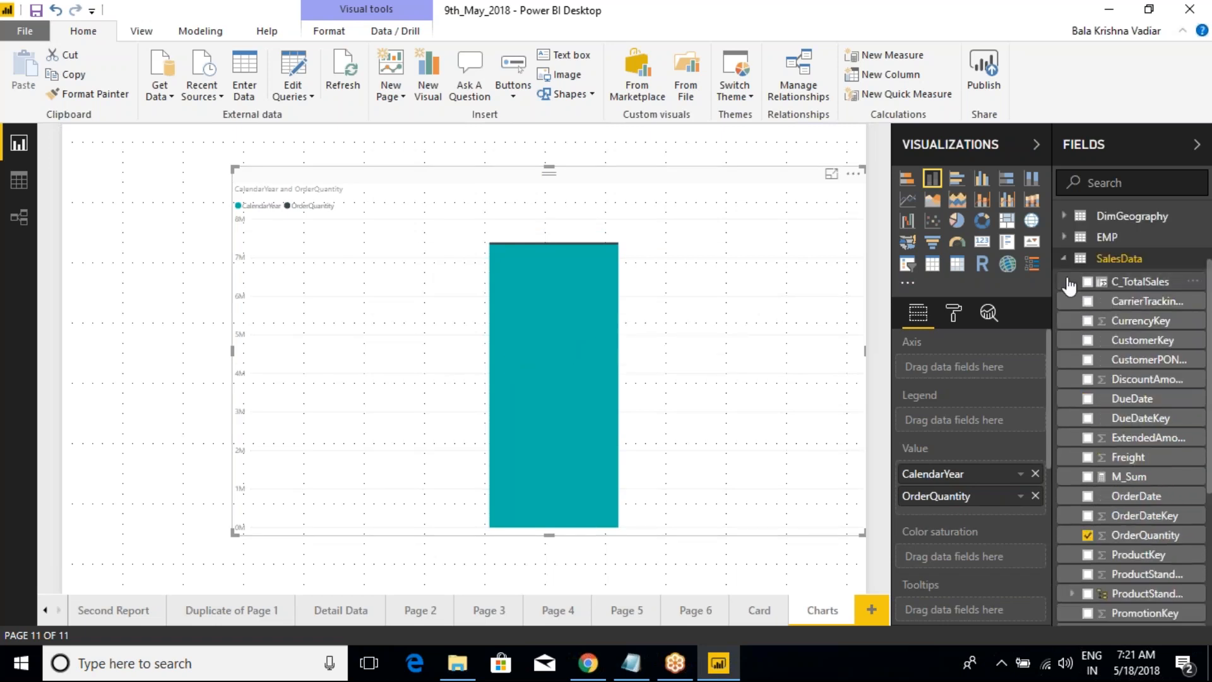
# Step: Move the CalendarYear field from the stacked column chart's values to its axis
pyautogui.click(1066, 276)
pyautogui.click(1064, 281)
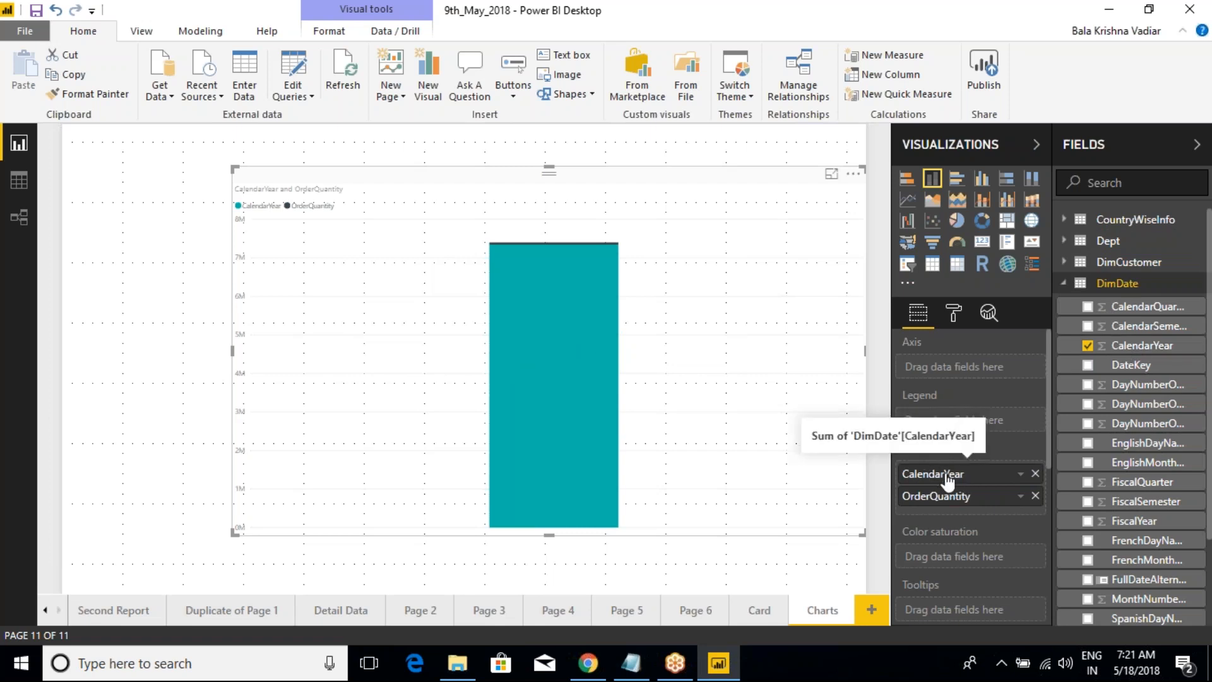
pyautogui.moveTo(921, 480); pyautogui.dragTo(947, 369)
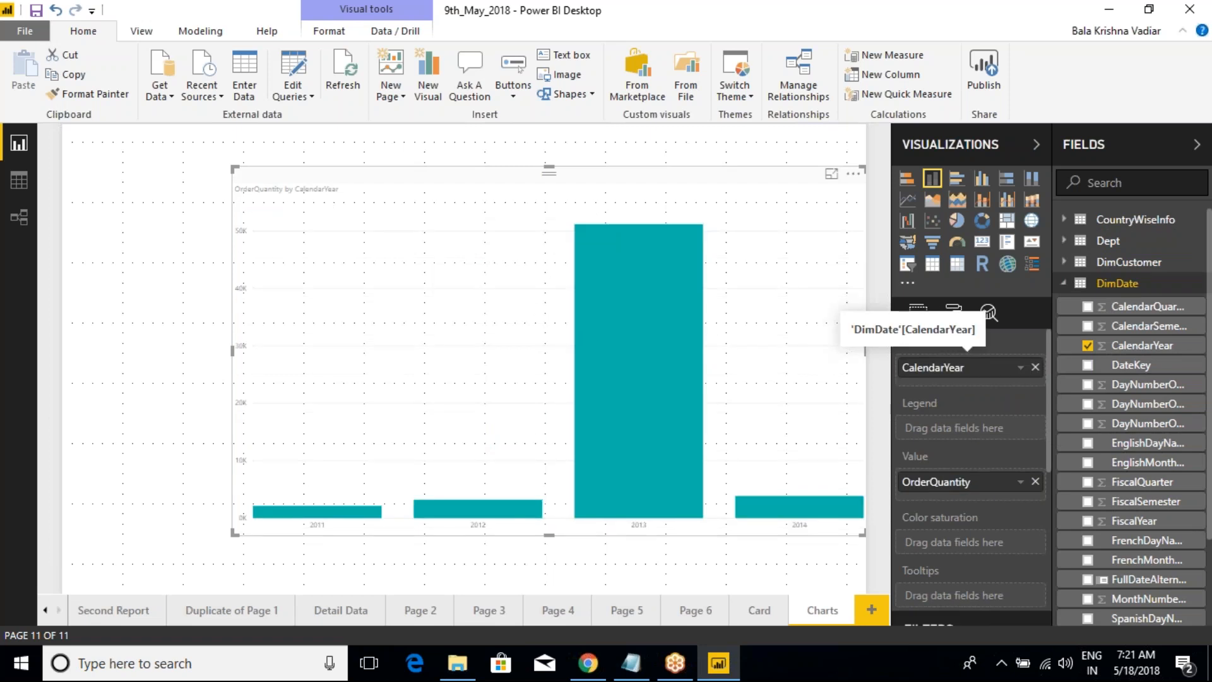
# Step: Replace CalendarYear on the stacked column chart's axis with the EnglishCountryRegionName field from the DimGeography table
pyautogui.click(1035, 367)
pyautogui.click(1063, 286)
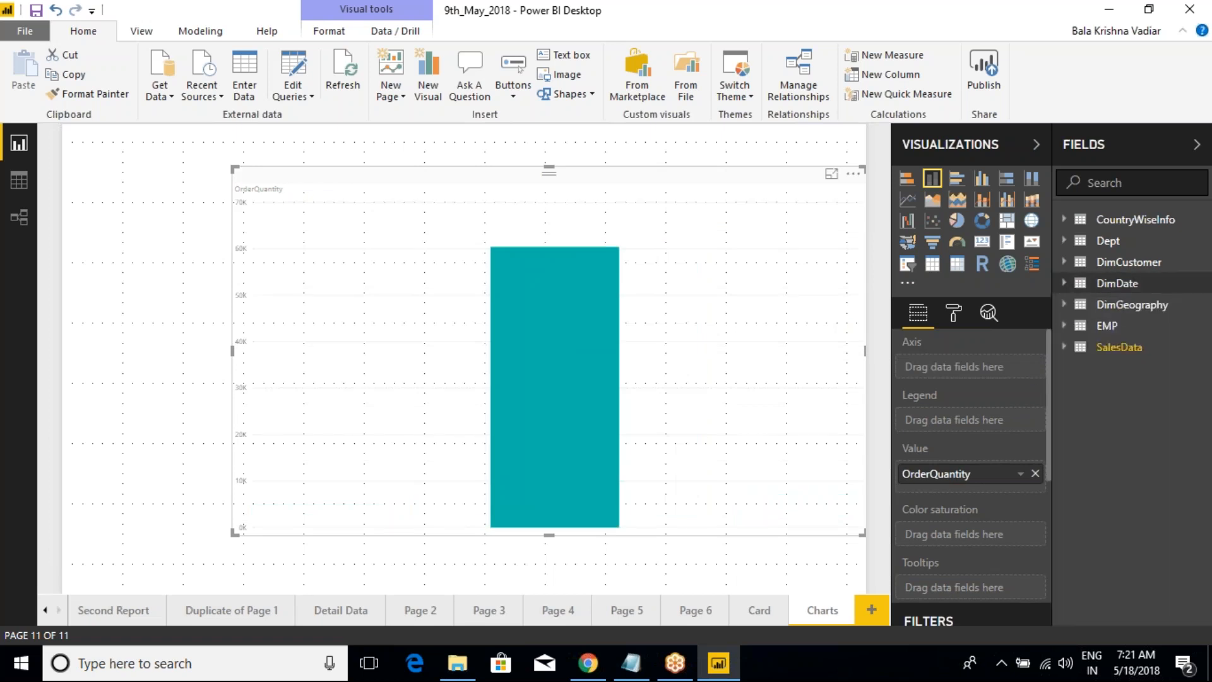
pyautogui.click(1064, 305)
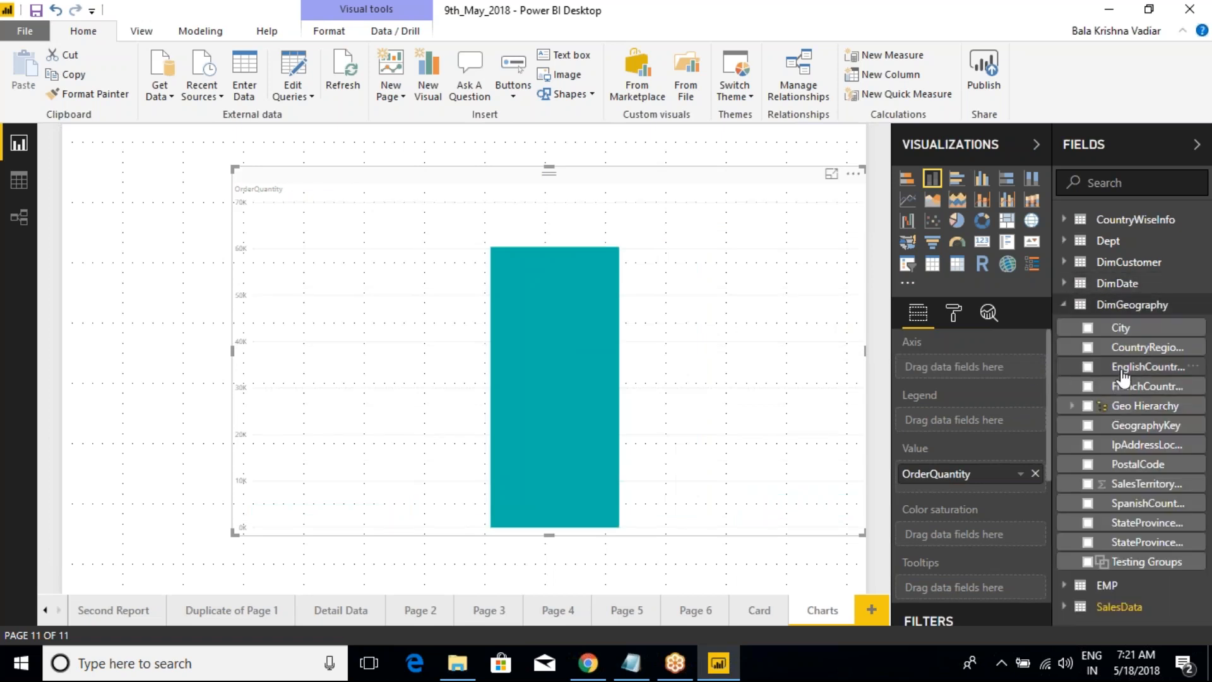
pyautogui.moveTo(1119, 377); pyautogui.dragTo(989, 372)
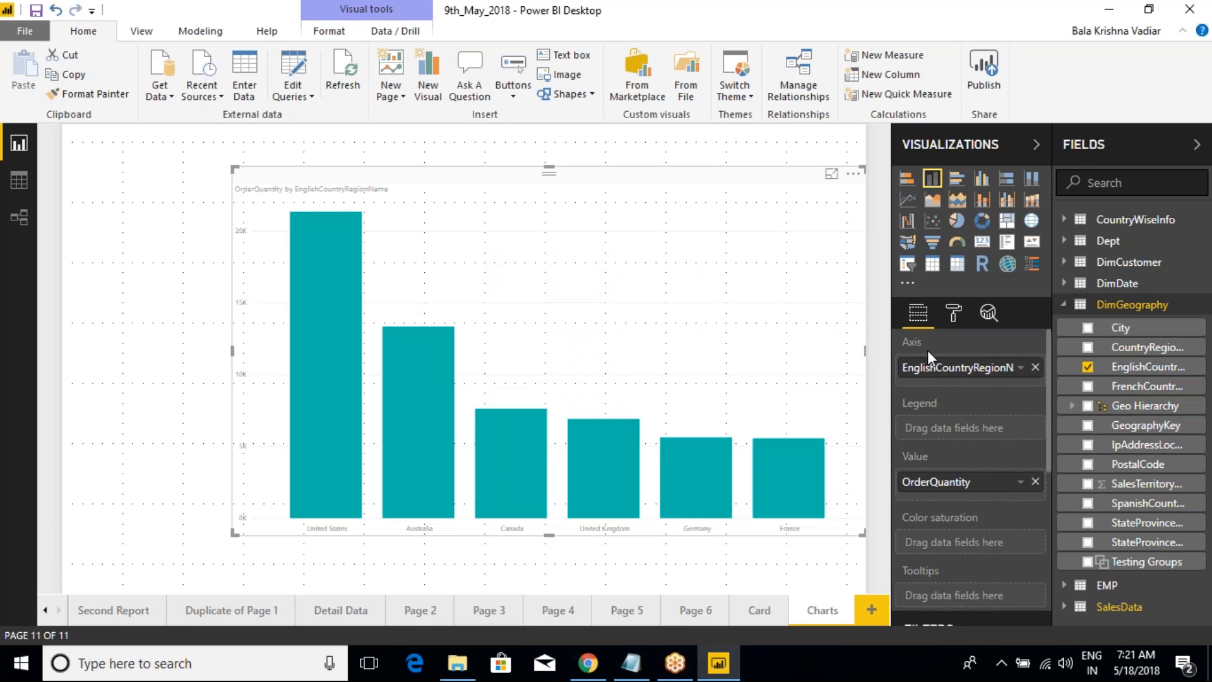
pyautogui.hotkey('ctrl', '2')
pyautogui.moveTo(869, 328); pyautogui.dragTo(1044, 382)
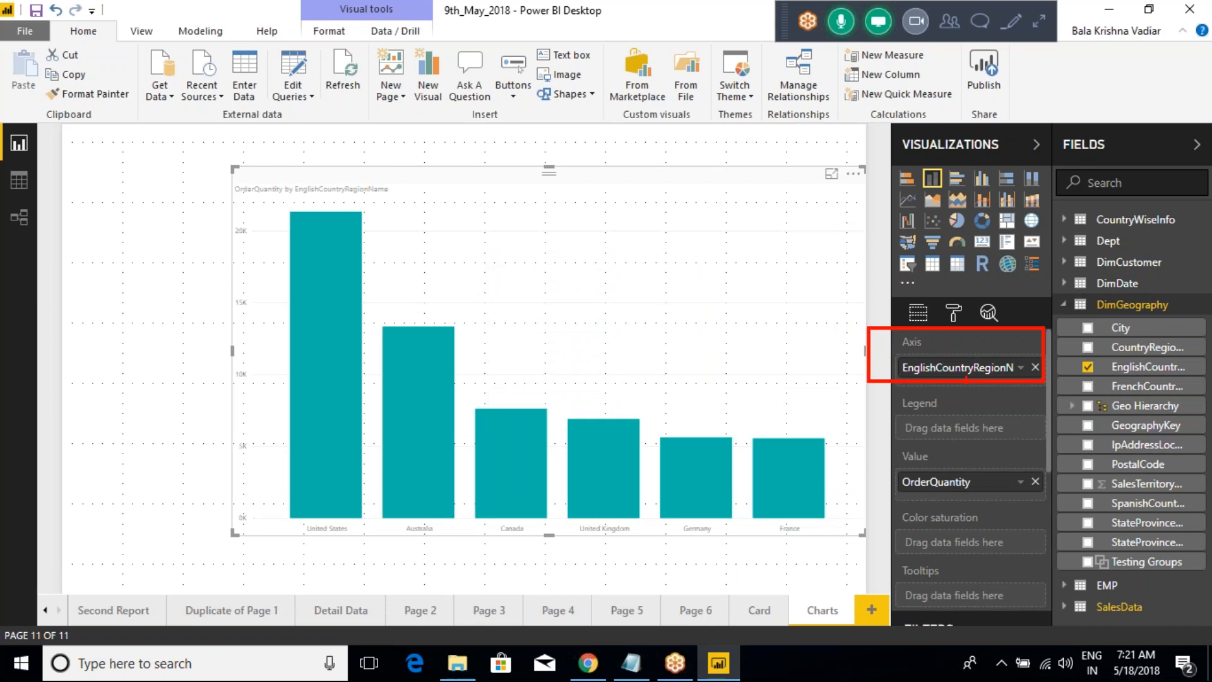
pyautogui.press('Escape')
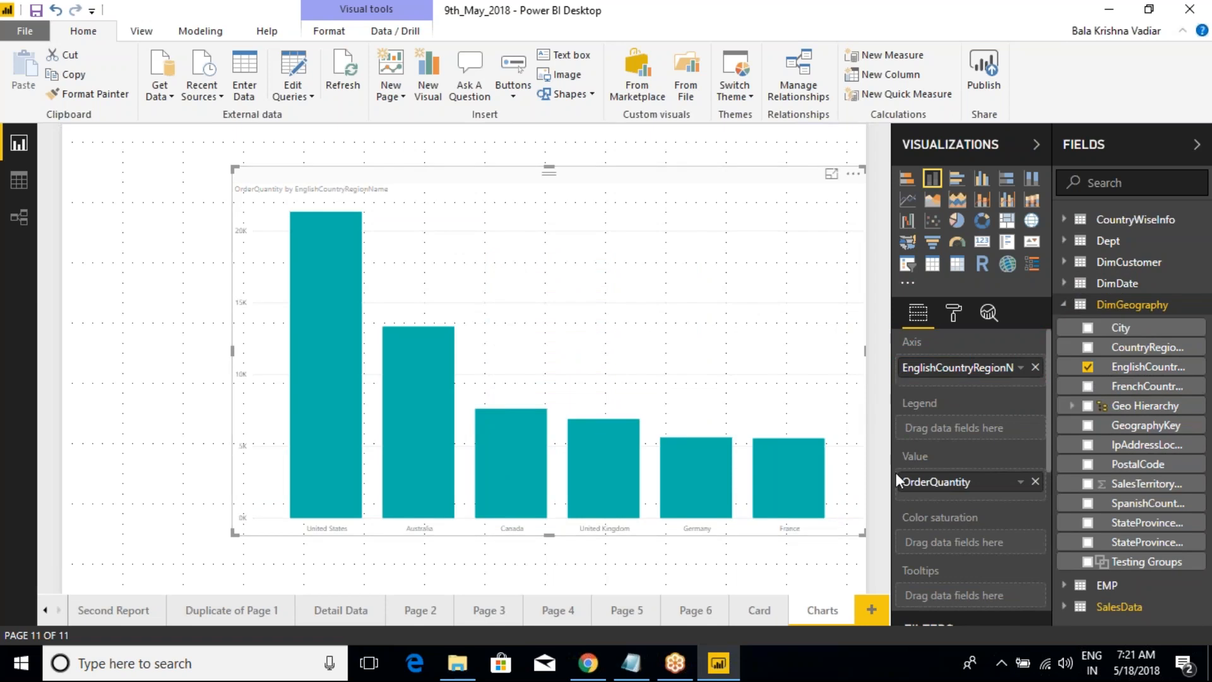
pyautogui.hotkey('ctrl', '2')
pyautogui.moveTo(878, 440)
pyautogui.mouseDown()
pyautogui.moveTo(964, 485)
pyautogui.moveTo(1052, 503)
pyautogui.mouseUp()
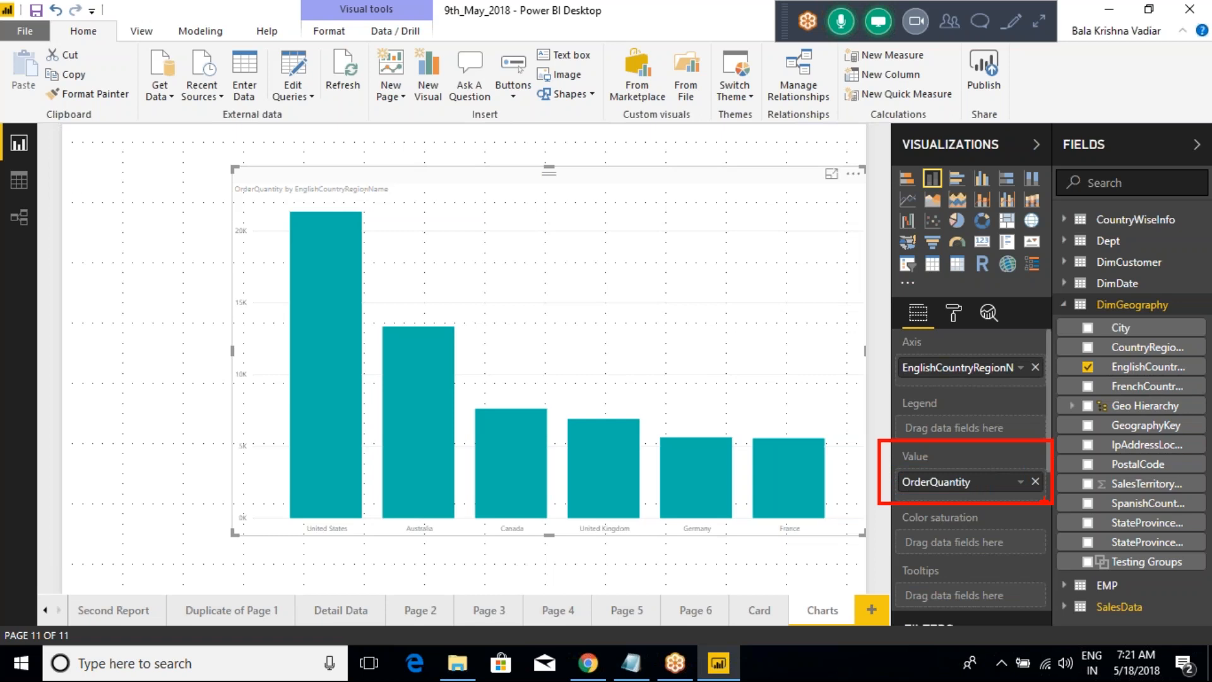
pyautogui.press('Escape')
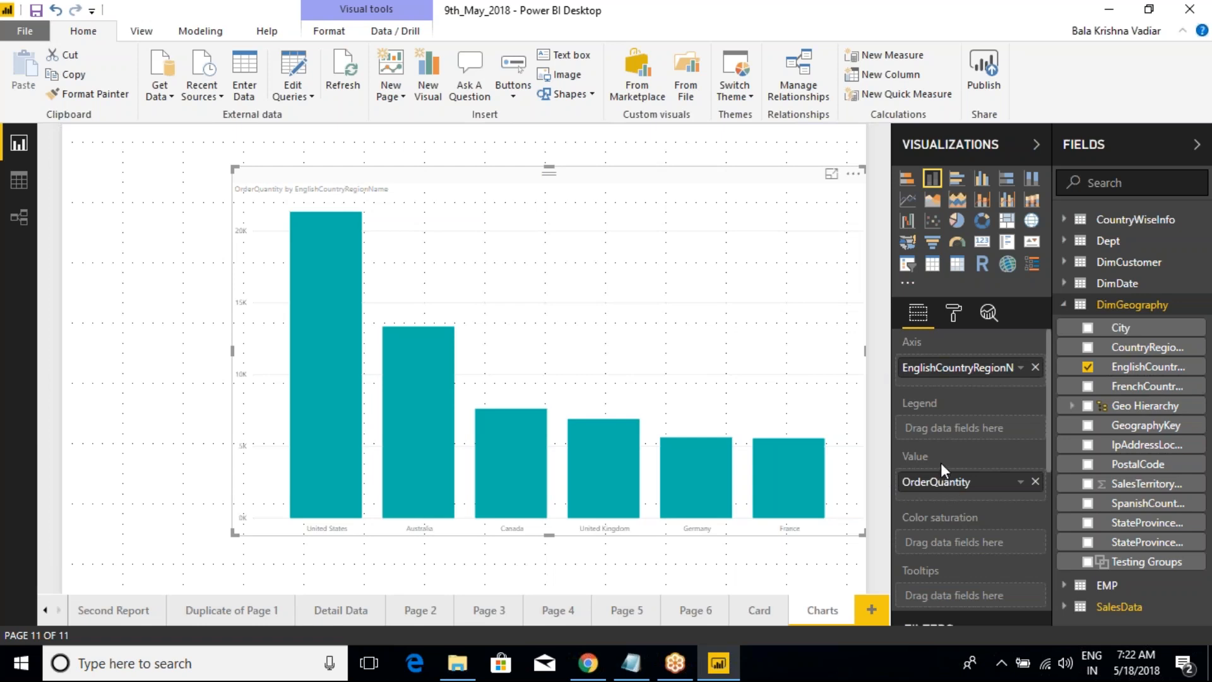
pyautogui.hotkey('ctrl', '2')
pyautogui.moveTo(879, 332); pyautogui.dragTo(1043, 385)
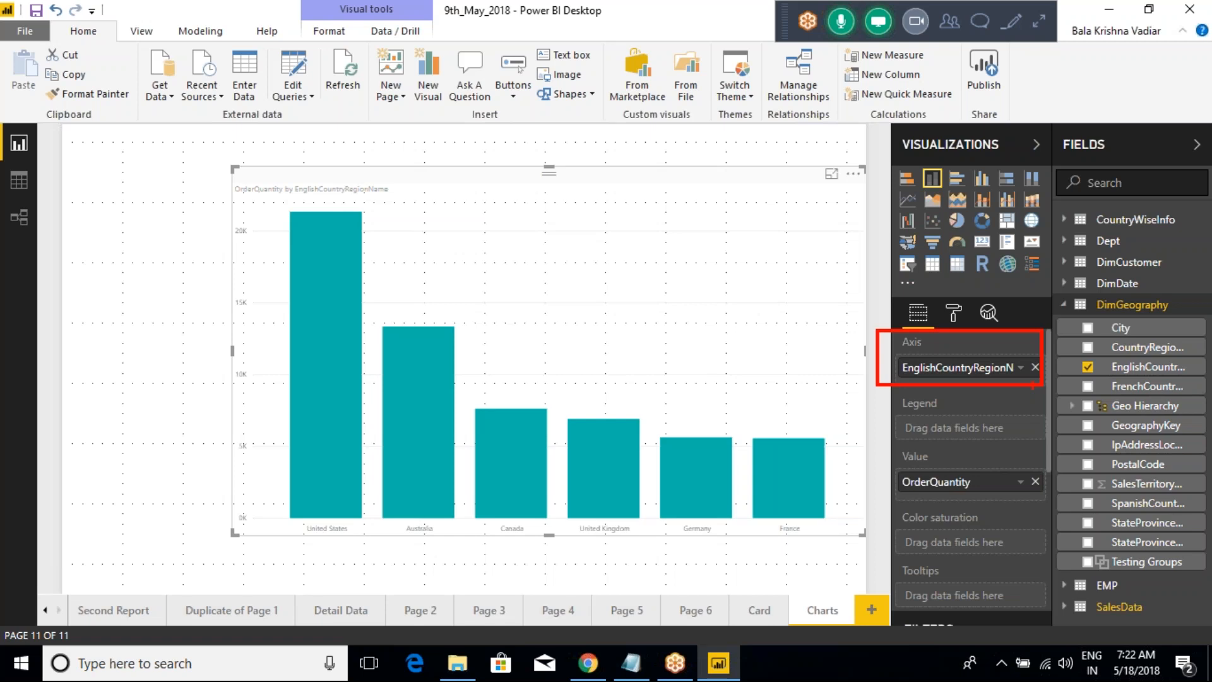
pyautogui.press('Escape')
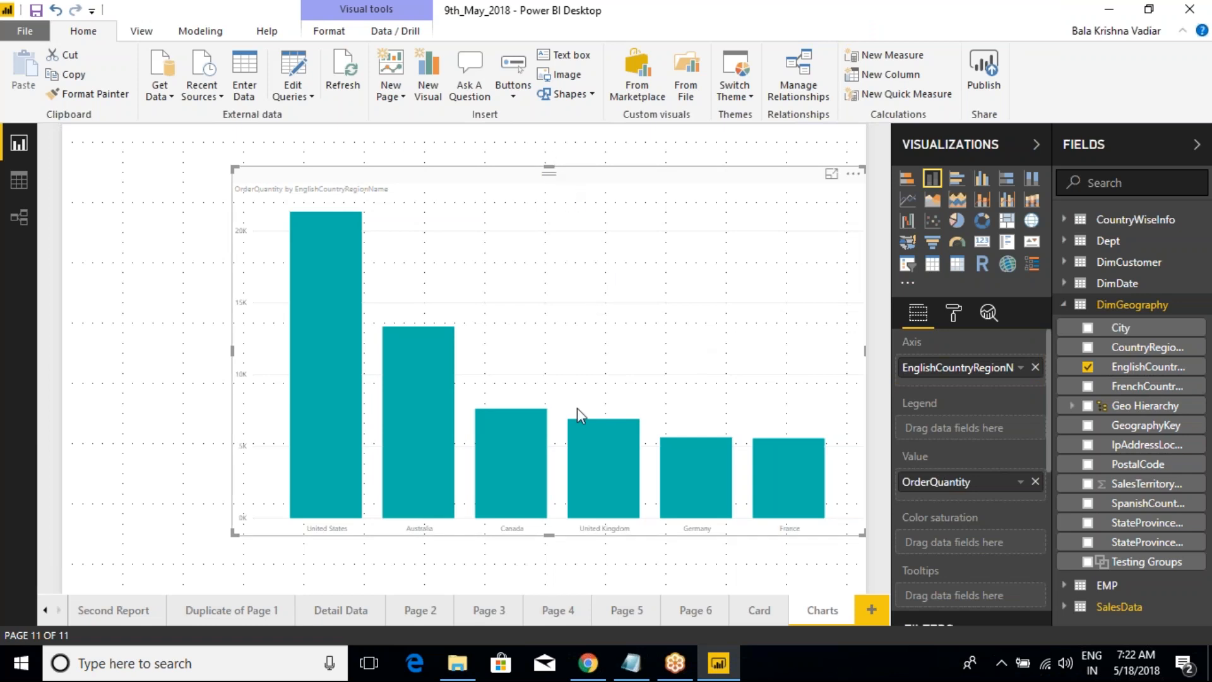
# Step: Review the formatting options of the stacked column chart and of the country hierarchy slicer on the Card page
pyautogui.click(954, 316)
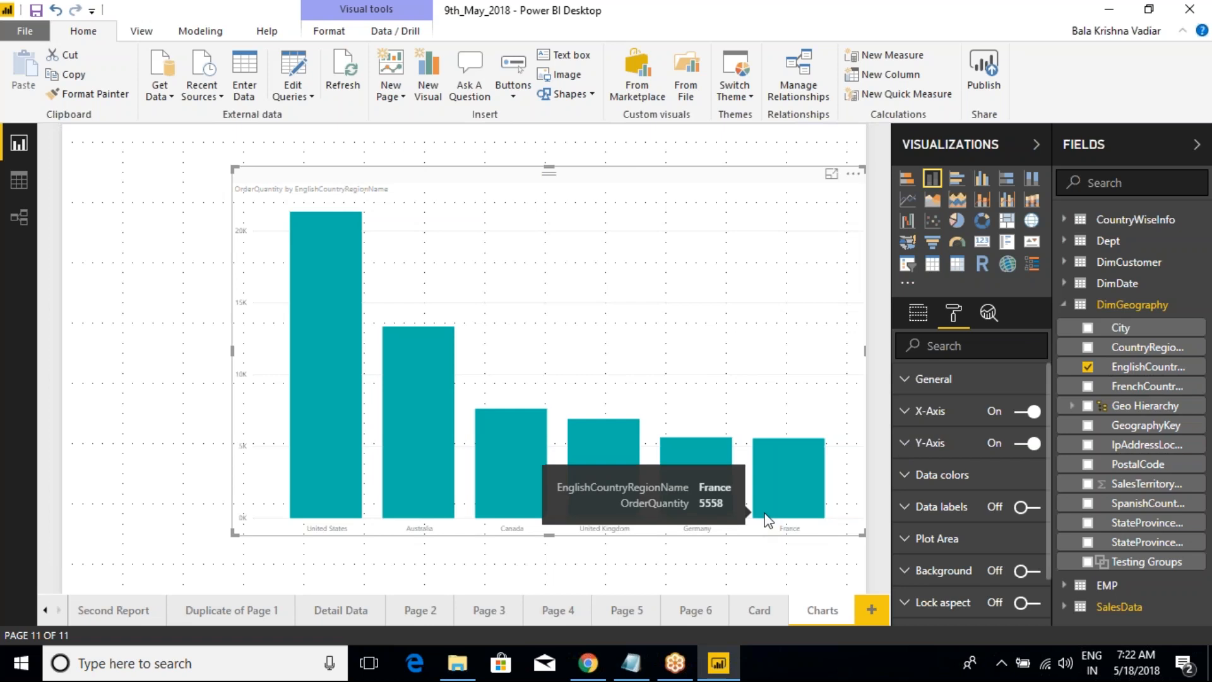
pyautogui.click(757, 609)
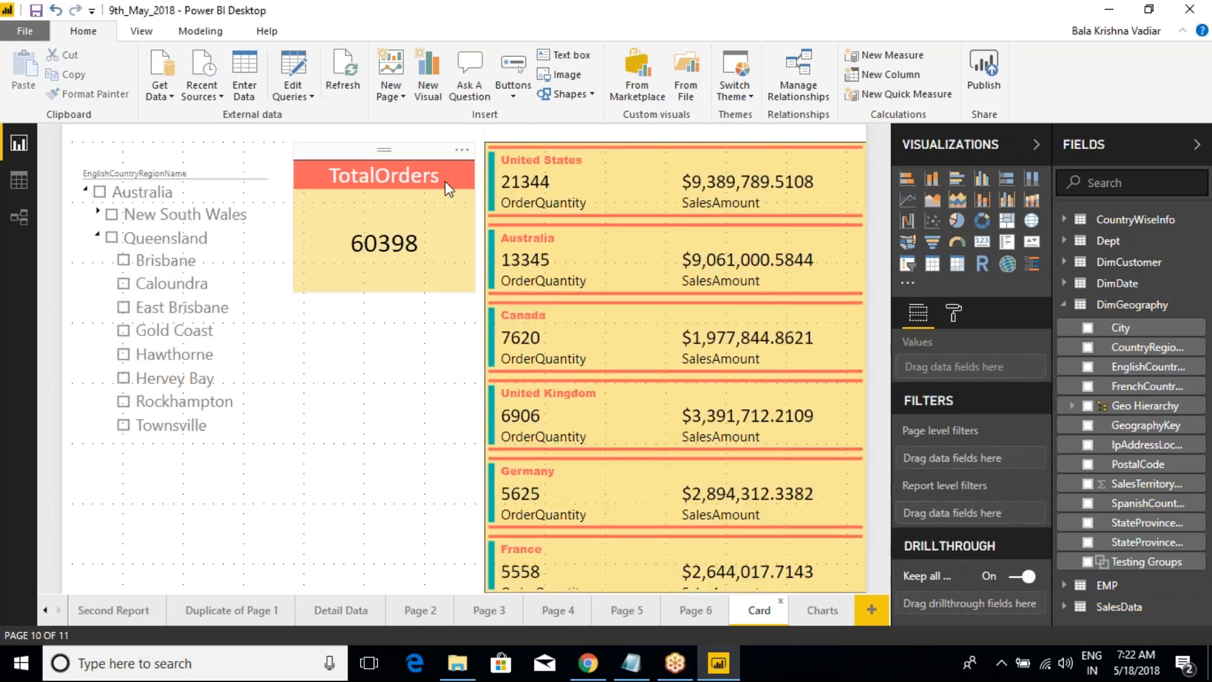
pyautogui.click(214, 171)
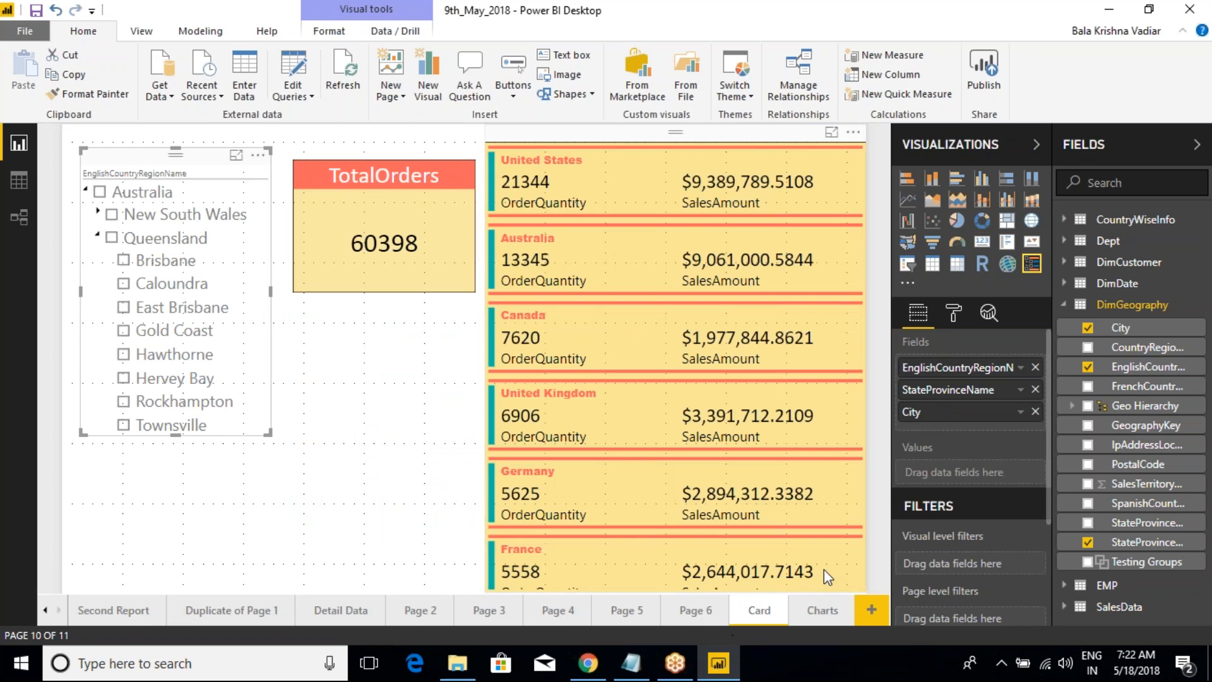
pyautogui.click(953, 313)
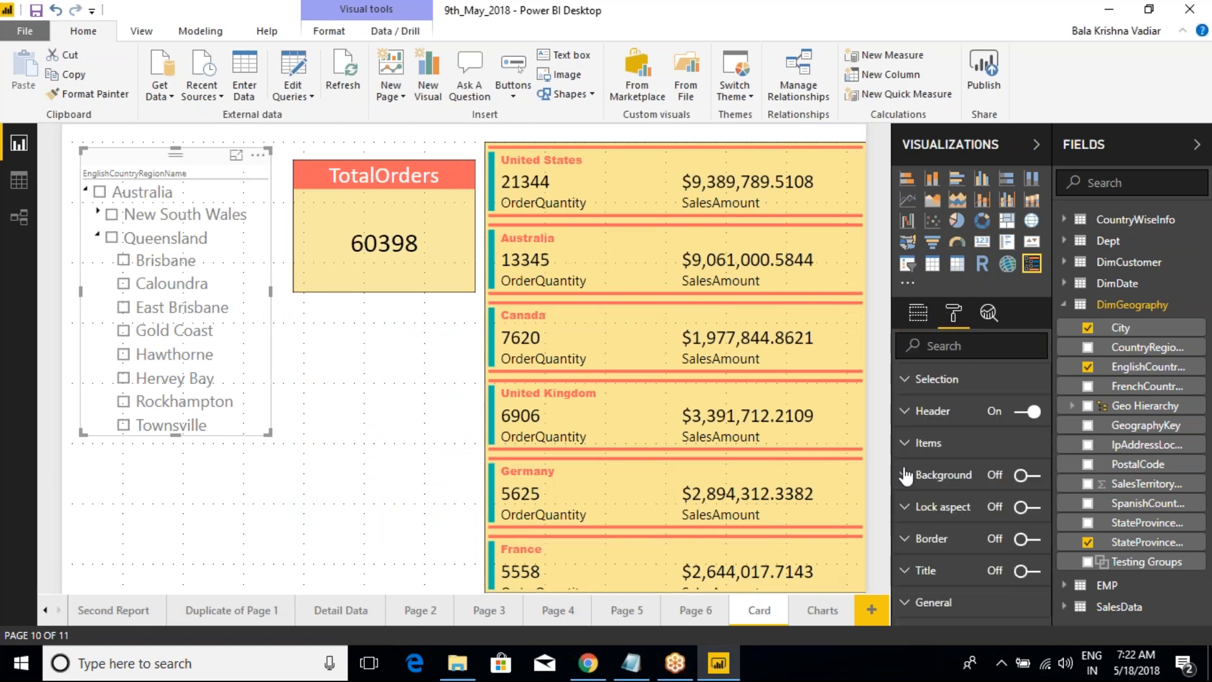
pyautogui.click(440, 151)
pyautogui.click(221, 156)
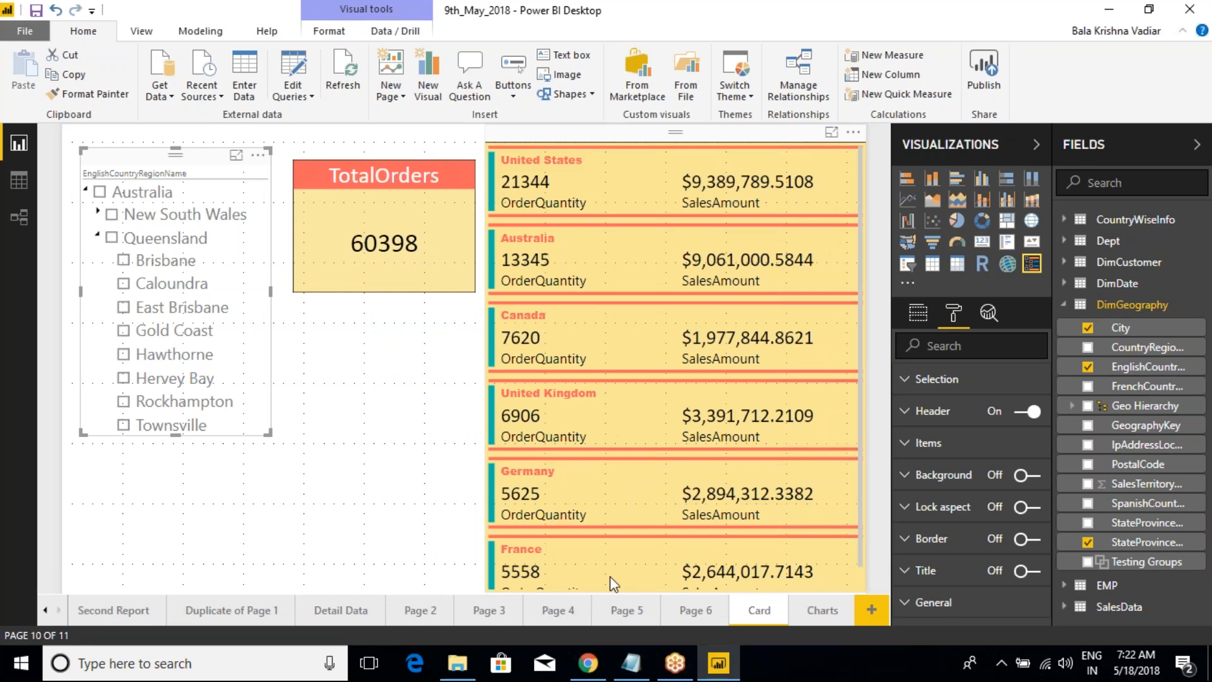
# Step: Return to the Charts page and look through the stacked column chart's General and X-Axis formatting settings
pyautogui.click(823, 618)
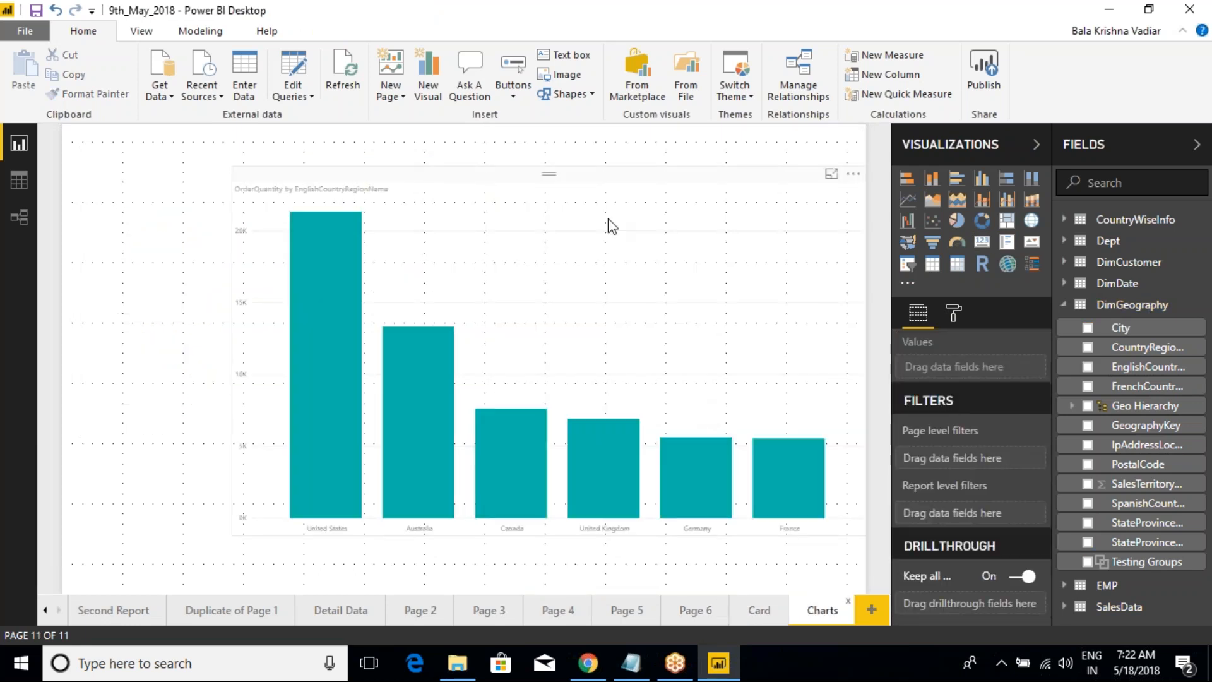
pyautogui.click(464, 498)
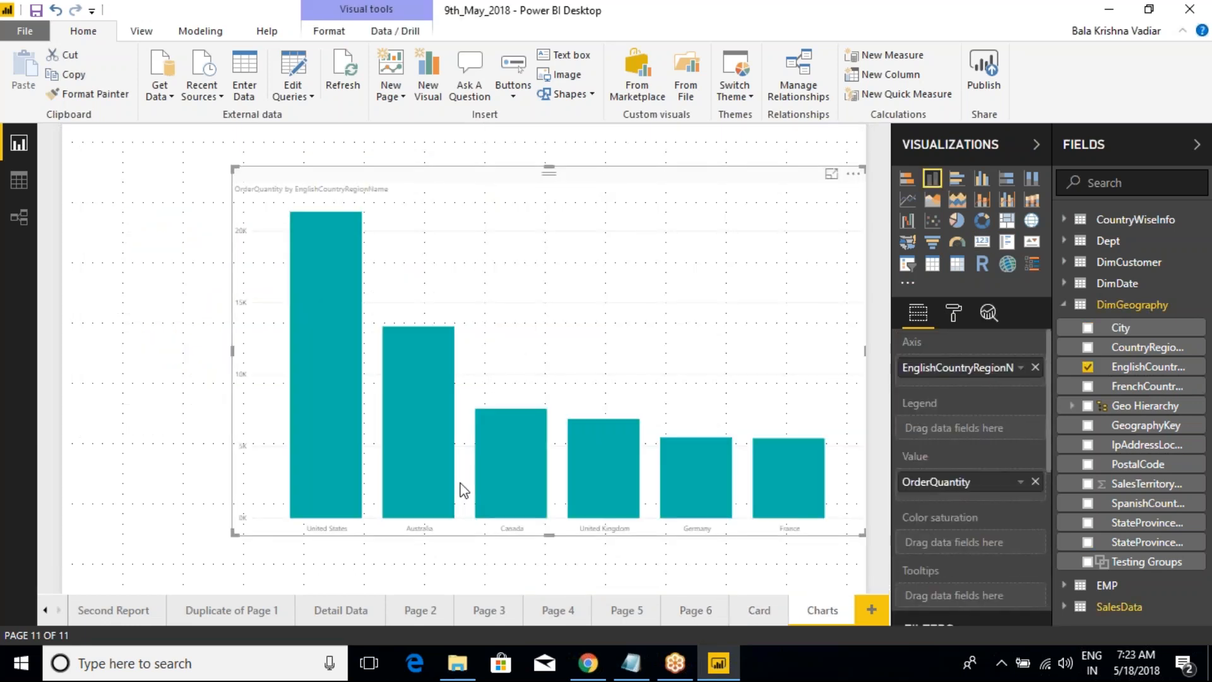
pyautogui.click(953, 312)
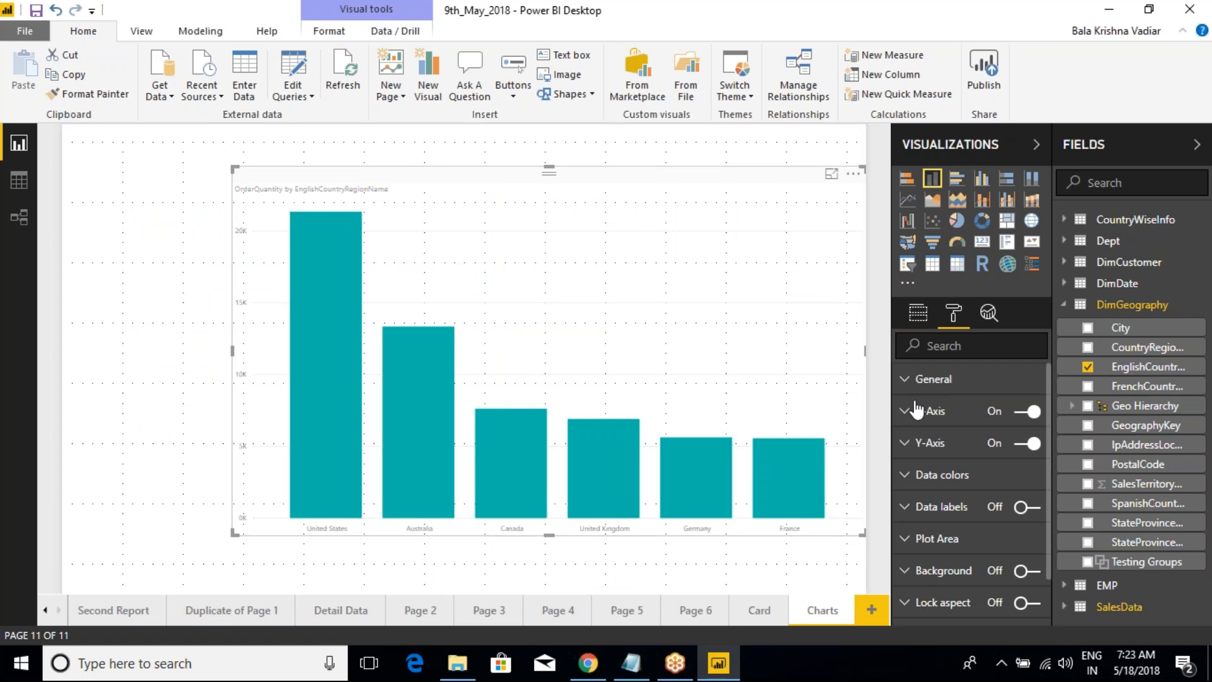
pyautogui.click(907, 380)
pyautogui.click(907, 382)
pyautogui.click(908, 414)
pyautogui.scroll(-2, 966, 480)
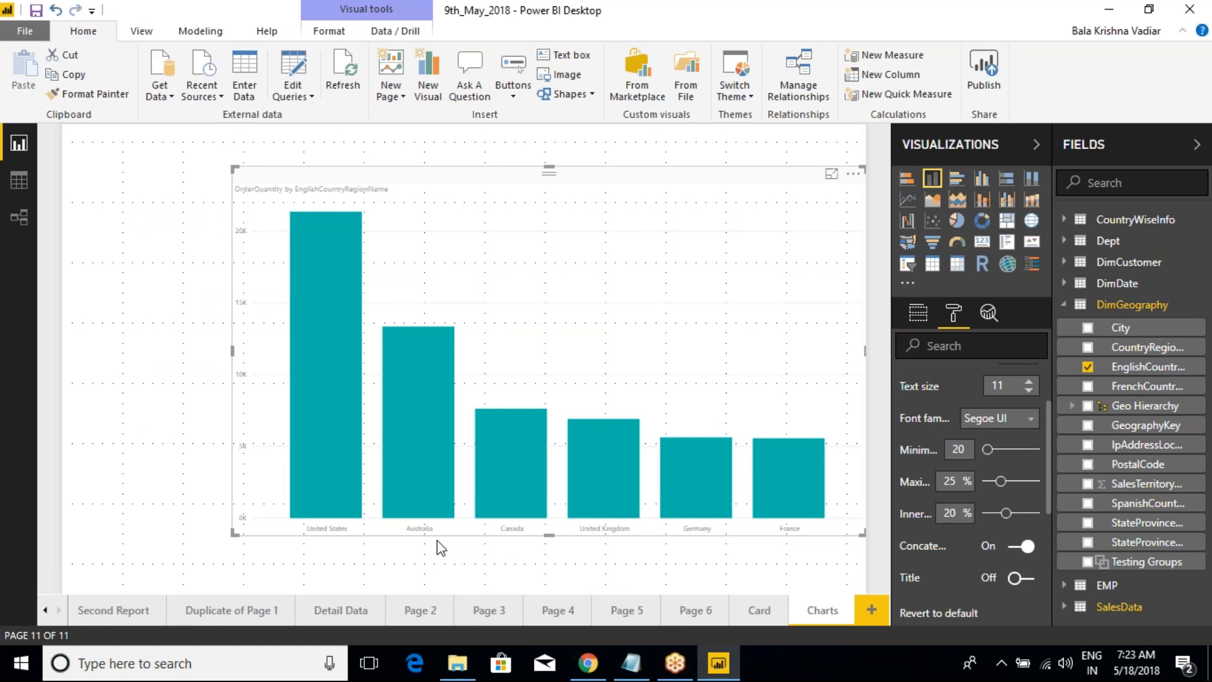
pyautogui.hotkey('ctrl', '2')
pyautogui.moveTo(195, 527)
pyautogui.mouseDown()
pyautogui.moveTo(386, 543)
pyautogui.moveTo(773, 540)
pyautogui.moveTo(794, 547)
pyautogui.moveTo(786, 557)
pyautogui.mouseUp()
pyautogui.moveTo(634, 565)
pyautogui.mouseDown()
pyautogui.moveTo(608, 586)
pyautogui.moveTo(644, 588)
pyautogui.mouseUp()
pyautogui.moveTo(195, 557)
pyautogui.mouseDown()
pyautogui.moveTo(207, 200)
pyautogui.moveTo(183, 214)
pyautogui.moveTo(221, 226)
pyautogui.mouseUp()
pyautogui.moveTo(215, 160)
pyautogui.mouseDown()
pyautogui.moveTo(189, 183)
pyautogui.moveTo(185, 163)
pyautogui.moveTo(202, 171)
pyautogui.mouseUp()
pyautogui.press('Escape')
# Step: Set the chart's X-axis label colour to black and the text size to 19
pyautogui.click(917, 314)
pyautogui.click(954, 314)
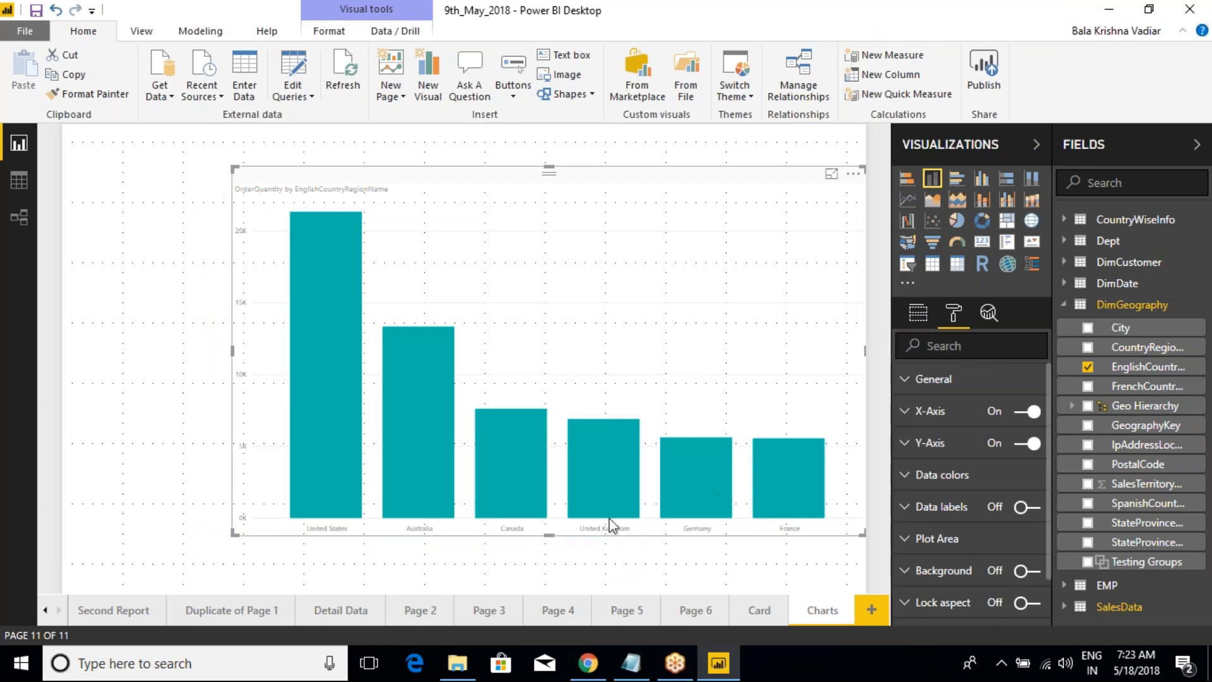
pyautogui.click(913, 412)
pyautogui.click(1029, 454)
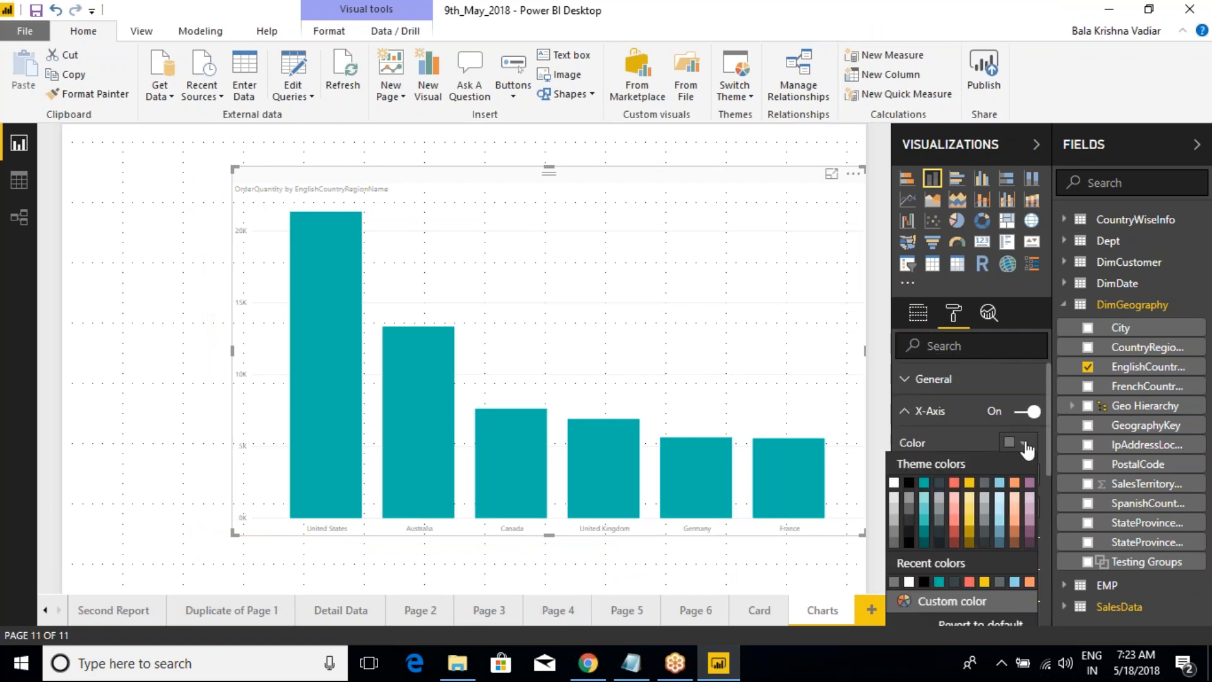
pyautogui.click(924, 476)
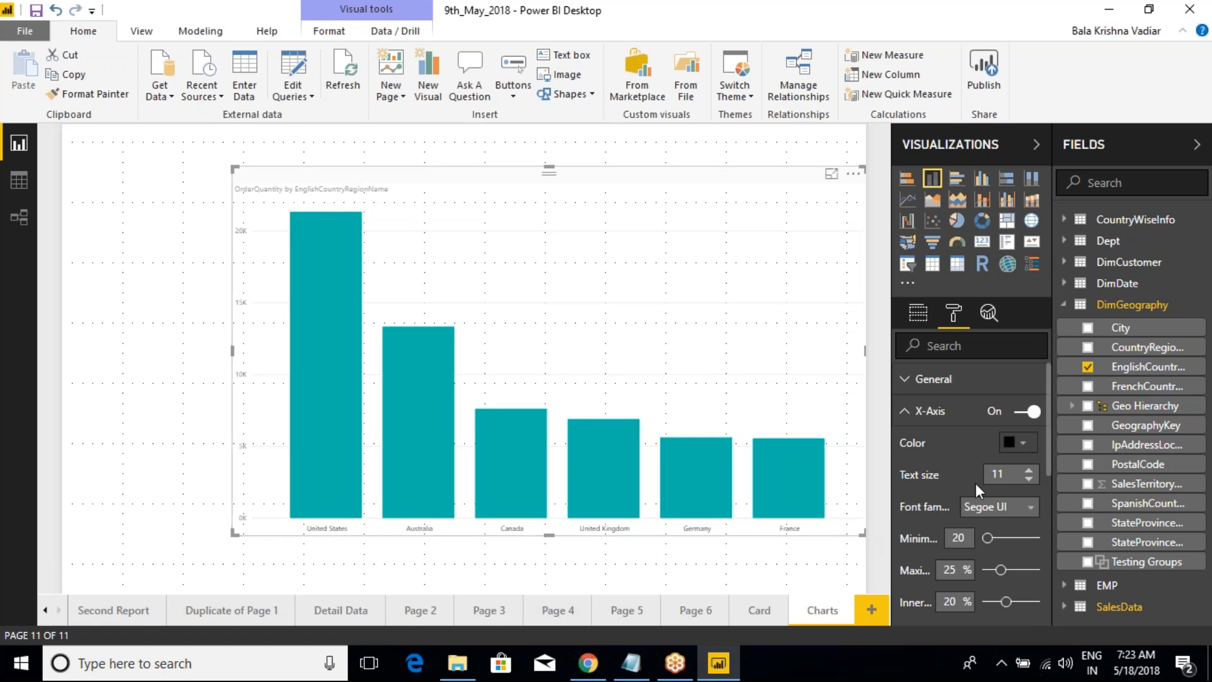
pyautogui.click(1029, 470)
pyautogui.click(1029, 470)
pyautogui.click(1029, 469)
pyautogui.click(1030, 470)
pyautogui.click(1029, 470)
pyautogui.click(1029, 469)
pyautogui.click(1029, 470)
pyautogui.click(1029, 470)
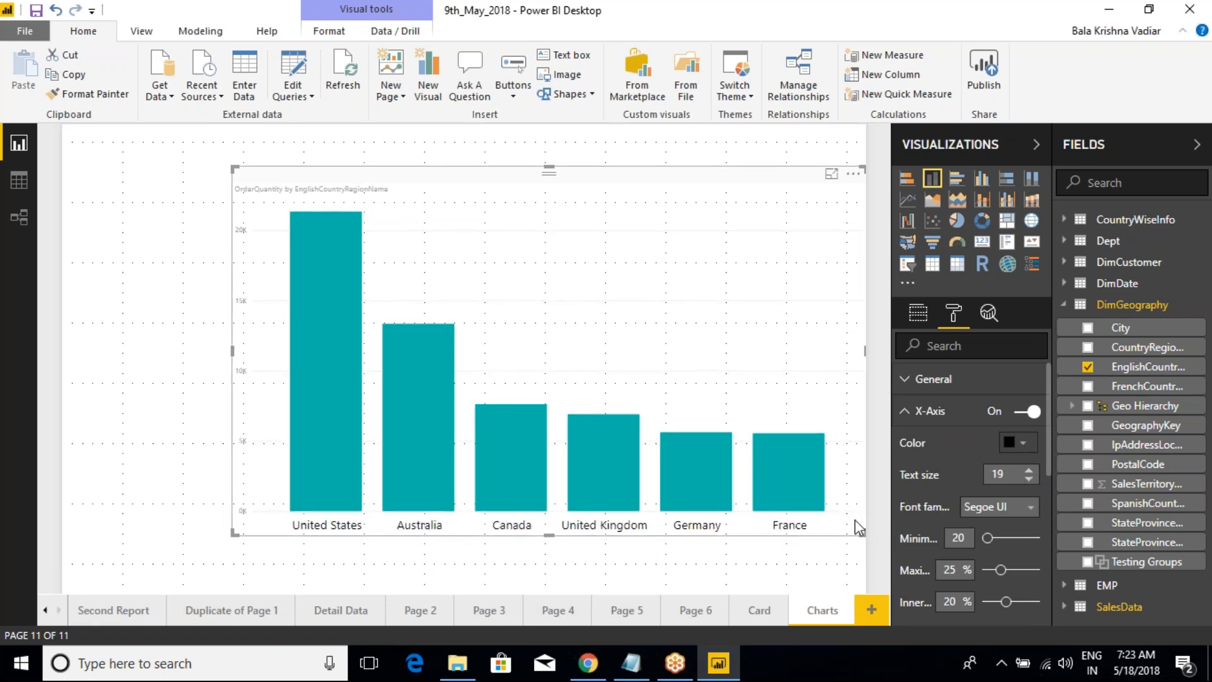
# Step: Widen the Visualizations pane and switch the chart's X-axis off and back on
pyautogui.scroll(-3, 930, 507)
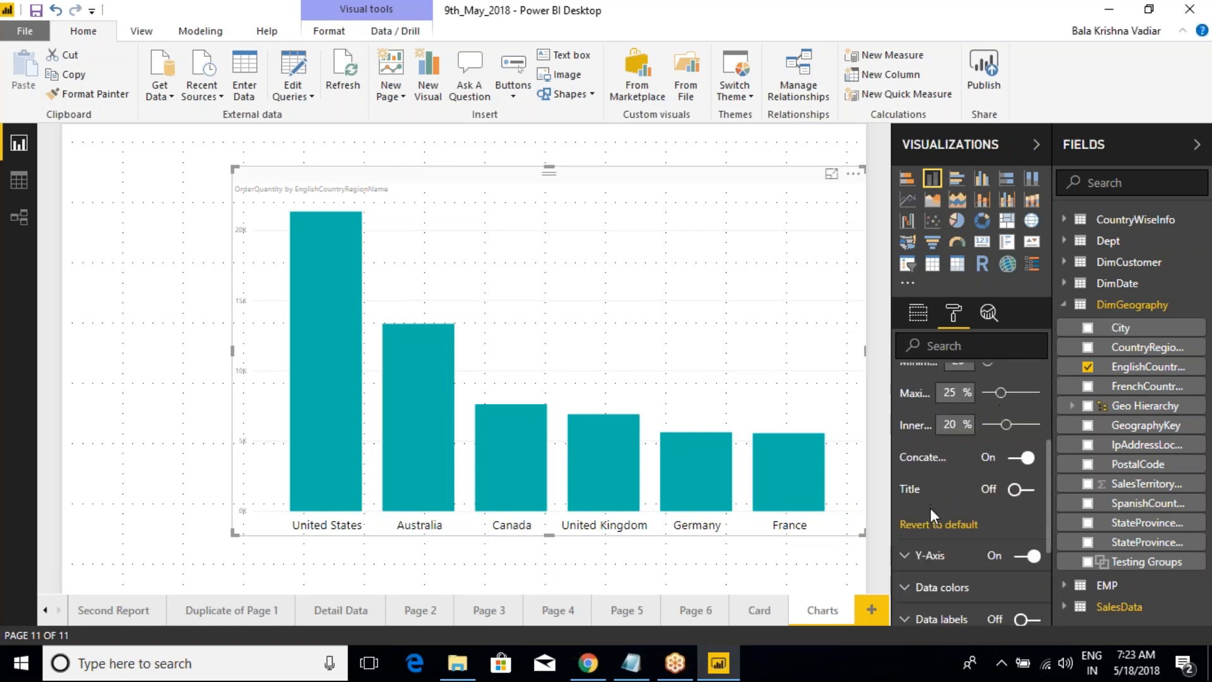
pyautogui.moveTo(891, 455); pyautogui.dragTo(849, 457)
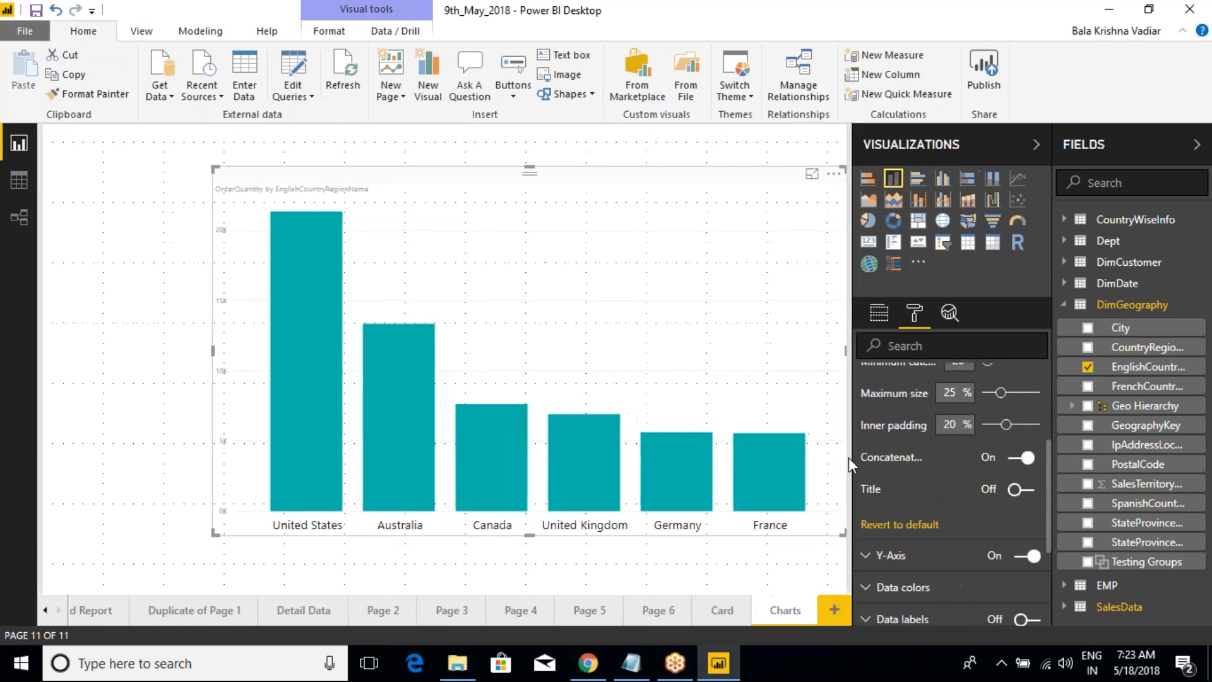
pyautogui.scroll(2, 918, 460)
pyautogui.scroll(2, 918, 461)
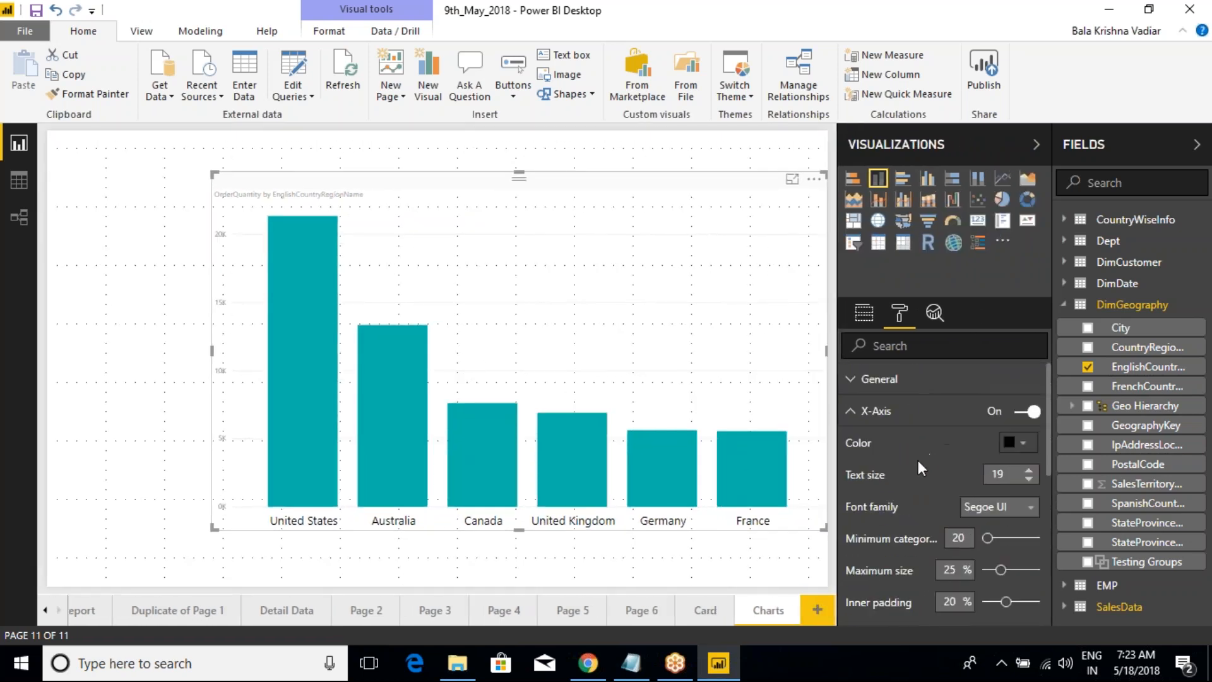
pyautogui.click(1024, 413)
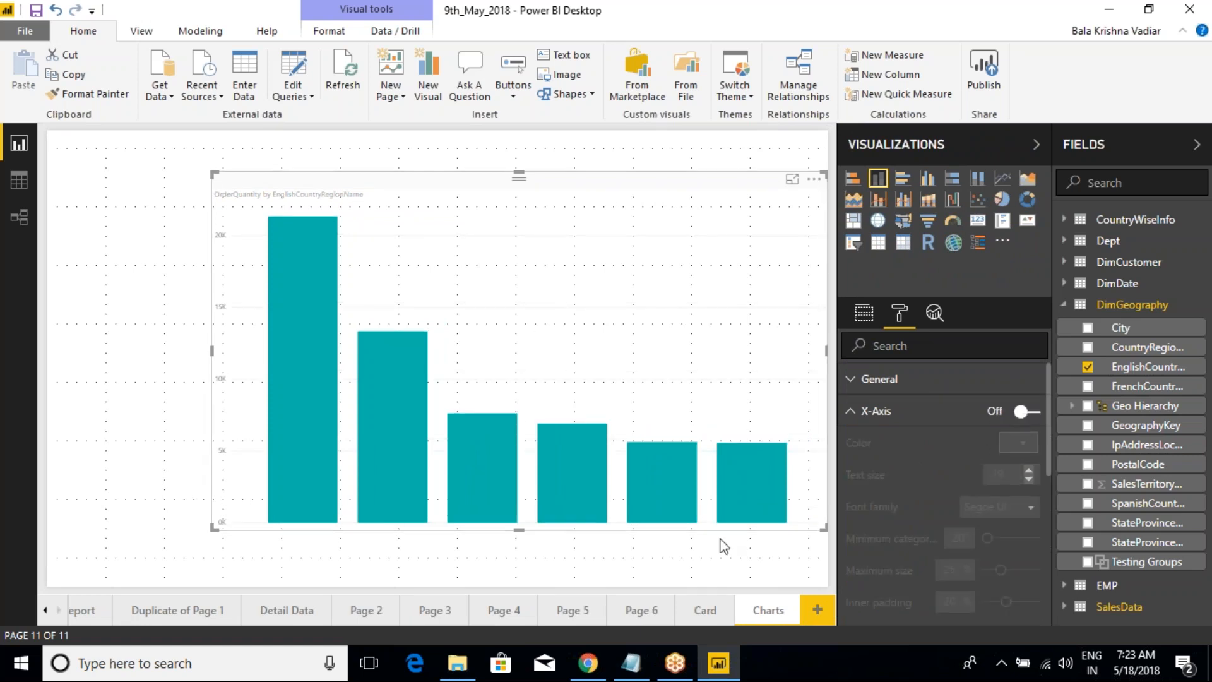
pyautogui.click(1024, 411)
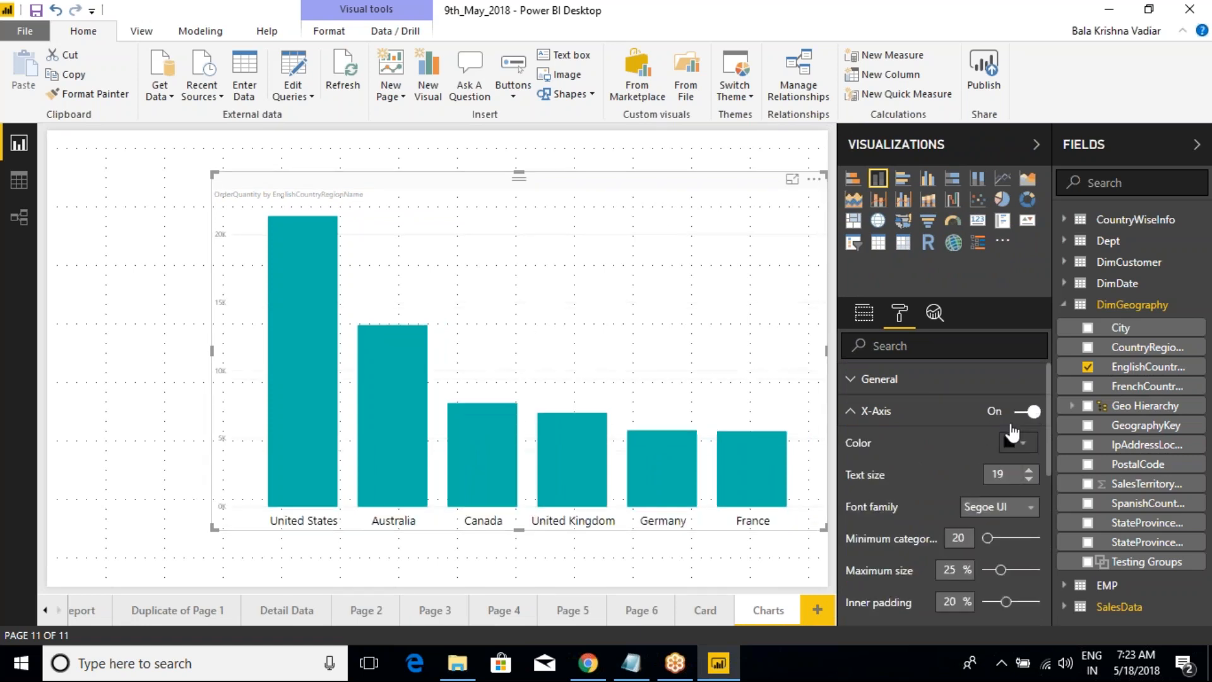
# Step: Try Cambria and Calibri as the X-axis font family and settle on Arial
pyautogui.scroll(-2, 957, 455)
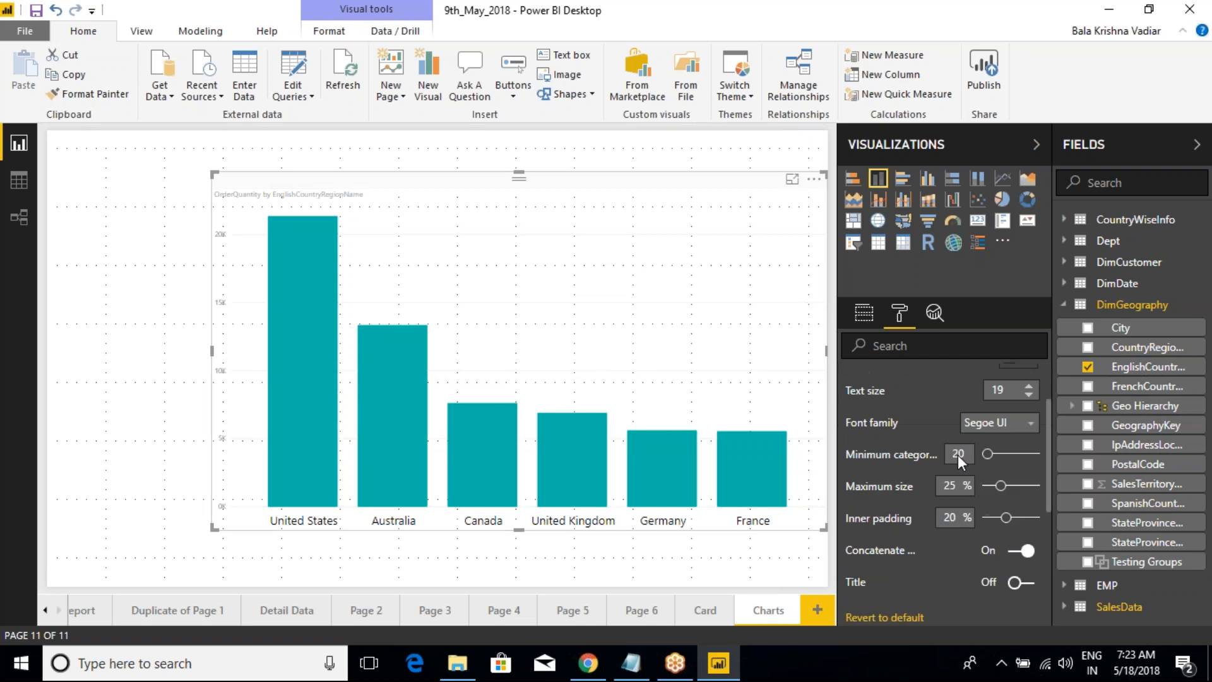
pyautogui.click(990, 427)
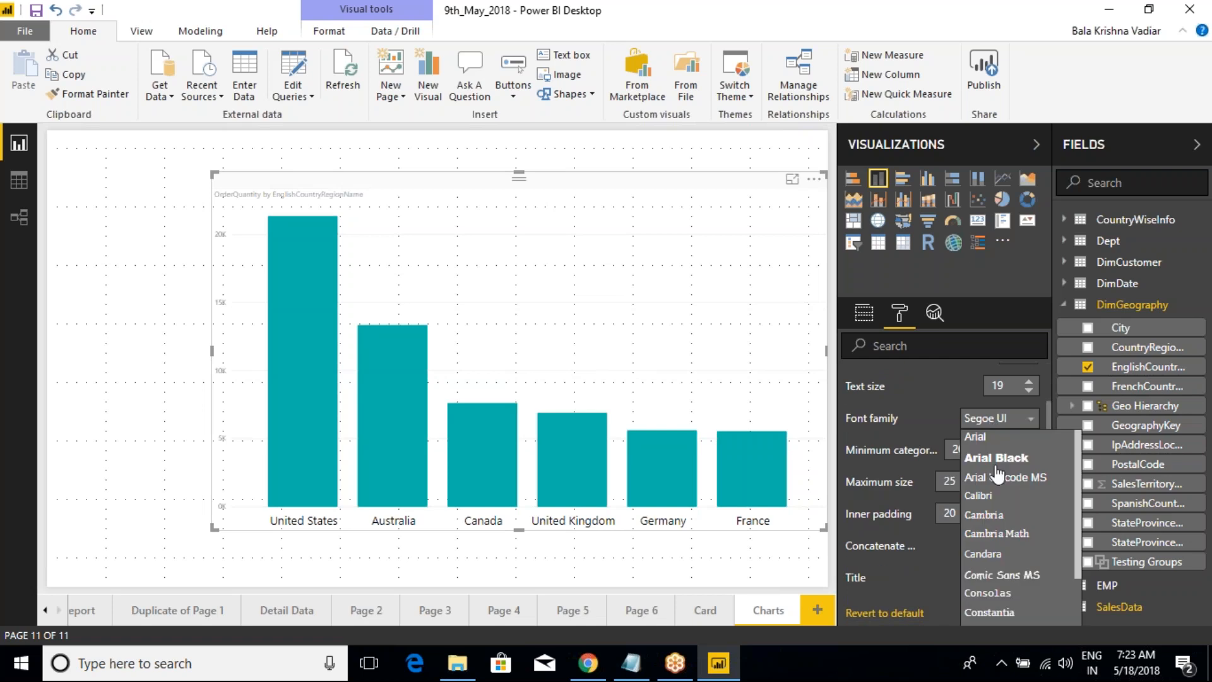
pyautogui.click(1007, 514)
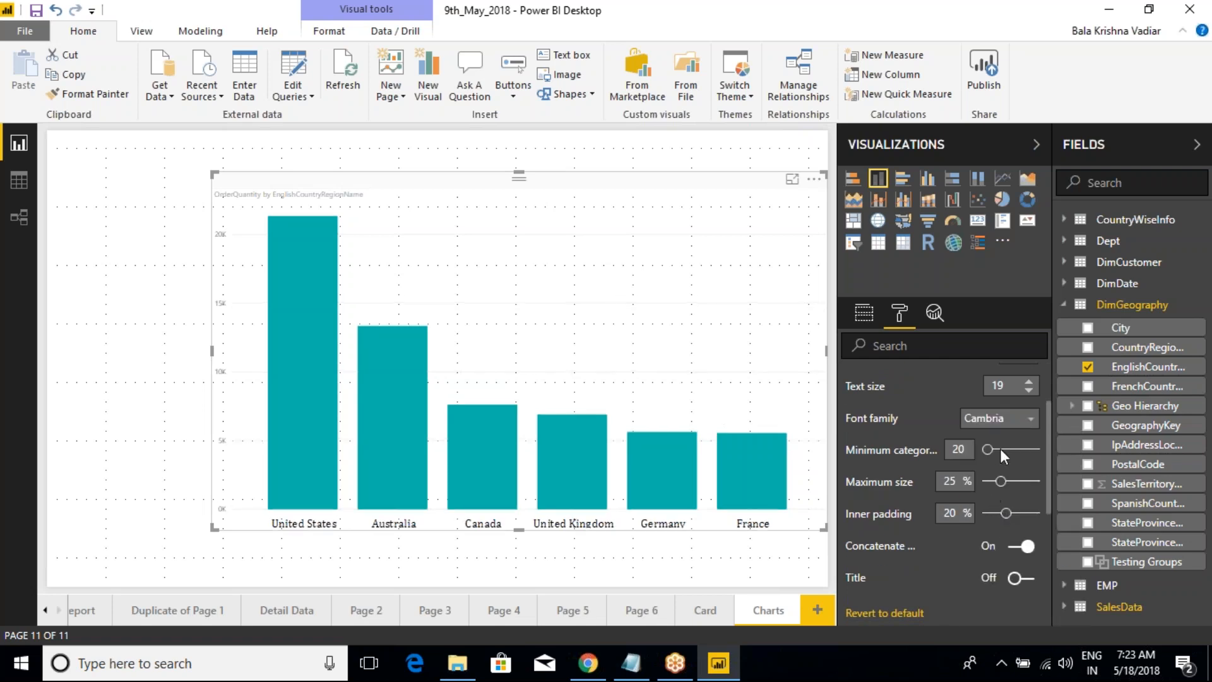
pyautogui.click(996, 431)
pyautogui.click(993, 496)
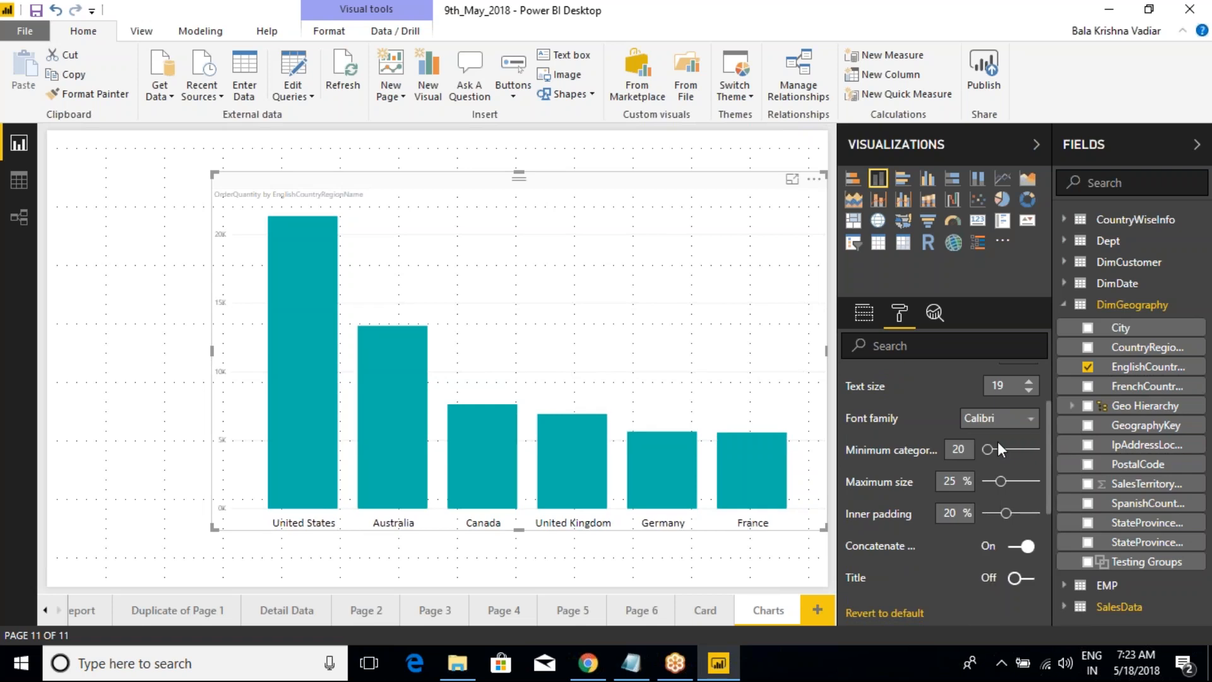
pyautogui.click(995, 421)
pyautogui.click(988, 433)
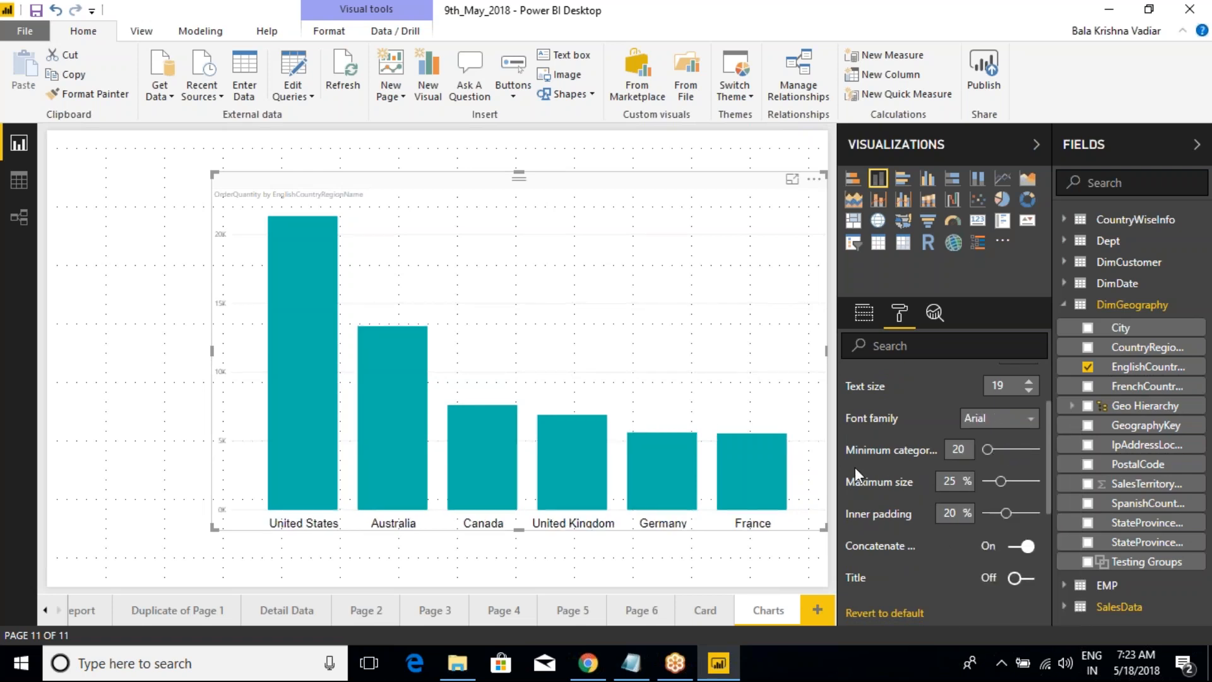
# Step: Widen the Visualizations pane further and set the X-axis minimum category width to 180
pyautogui.moveTo(837, 467); pyautogui.dragTo(790, 469)
pyautogui.moveTo(989, 449); pyautogui.dragTo(1035, 451)
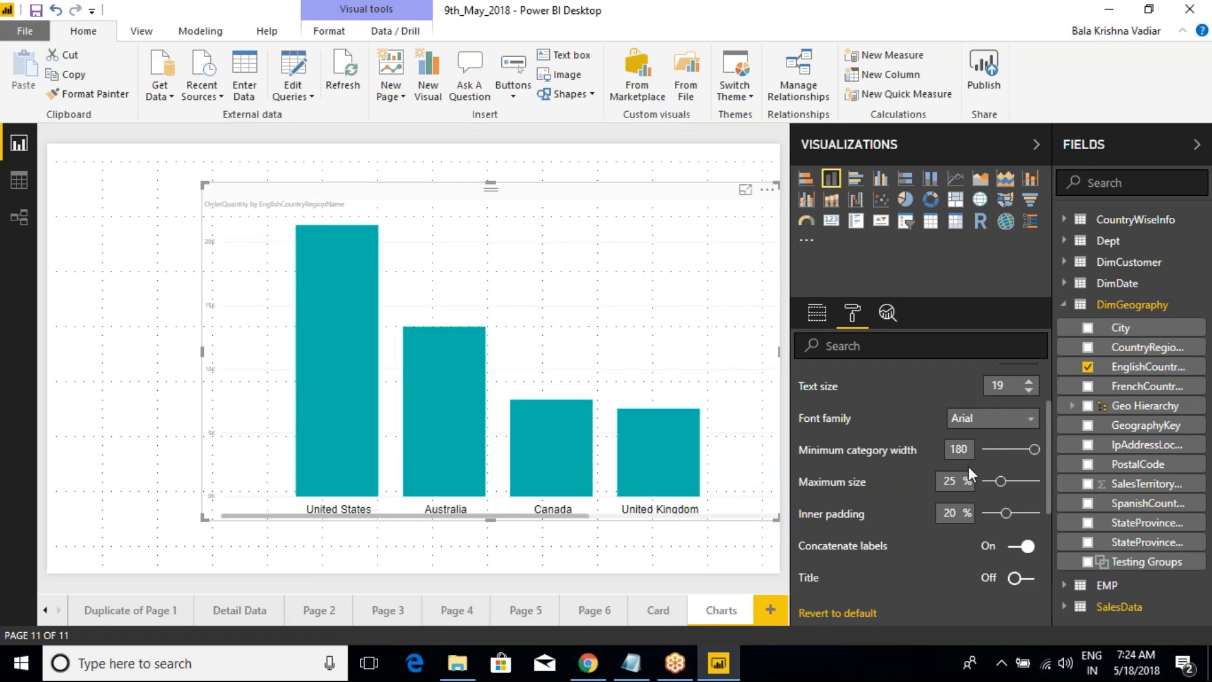
# Step: Set the chart's X-axis minimum category width to 20 and the maximum size to 15 %
pyautogui.moveTo(221, 515)
pyautogui.mouseDown()
pyautogui.moveTo(494, 563)
pyautogui.moveTo(724, 554)
pyautogui.moveTo(752, 520)
pyautogui.mouseUp()
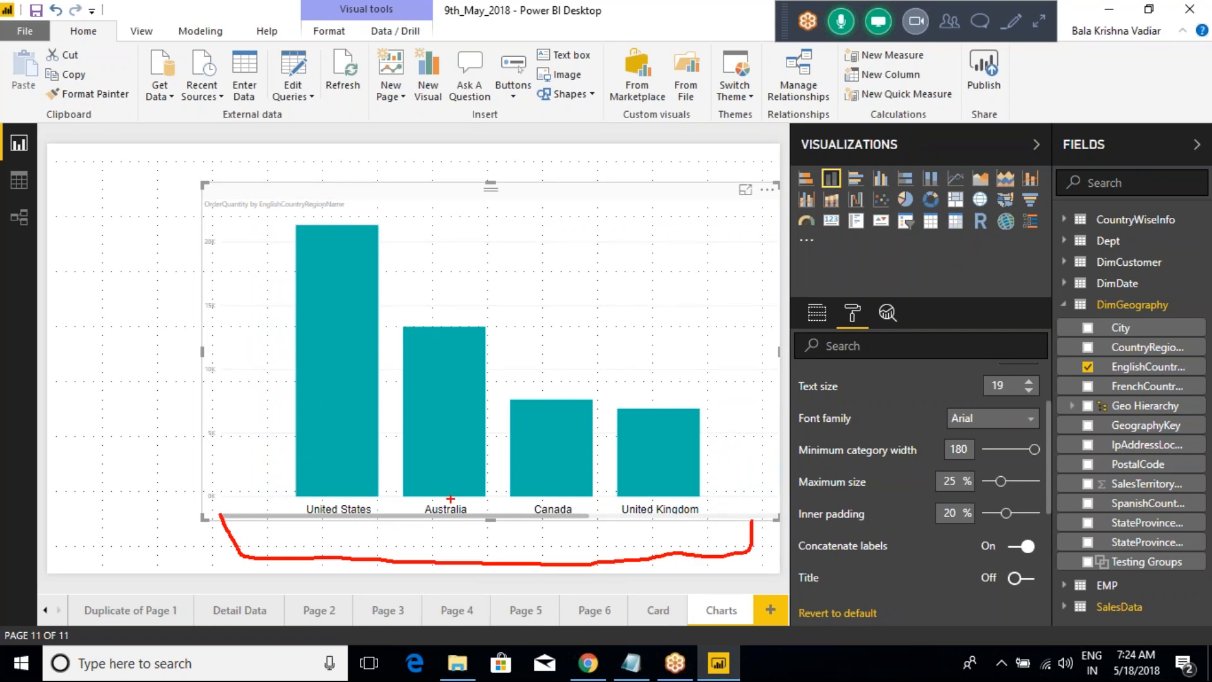
pyautogui.press('Escape')
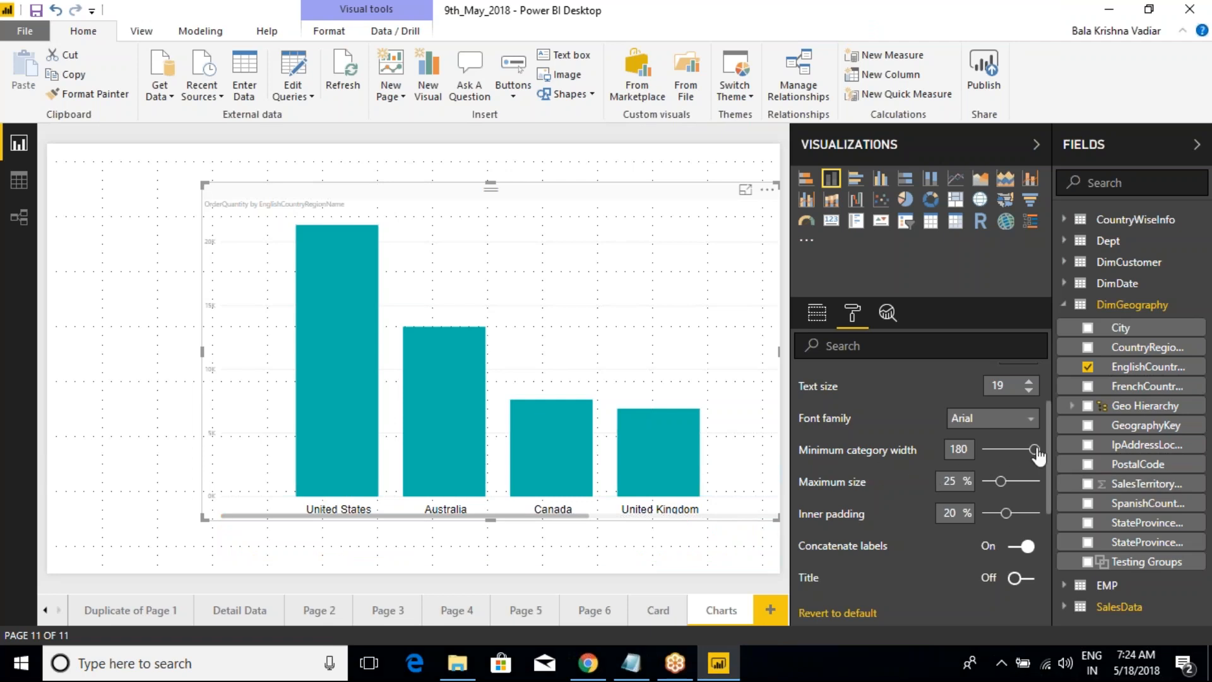
pyautogui.moveTo(1036, 450); pyautogui.dragTo(997, 460)
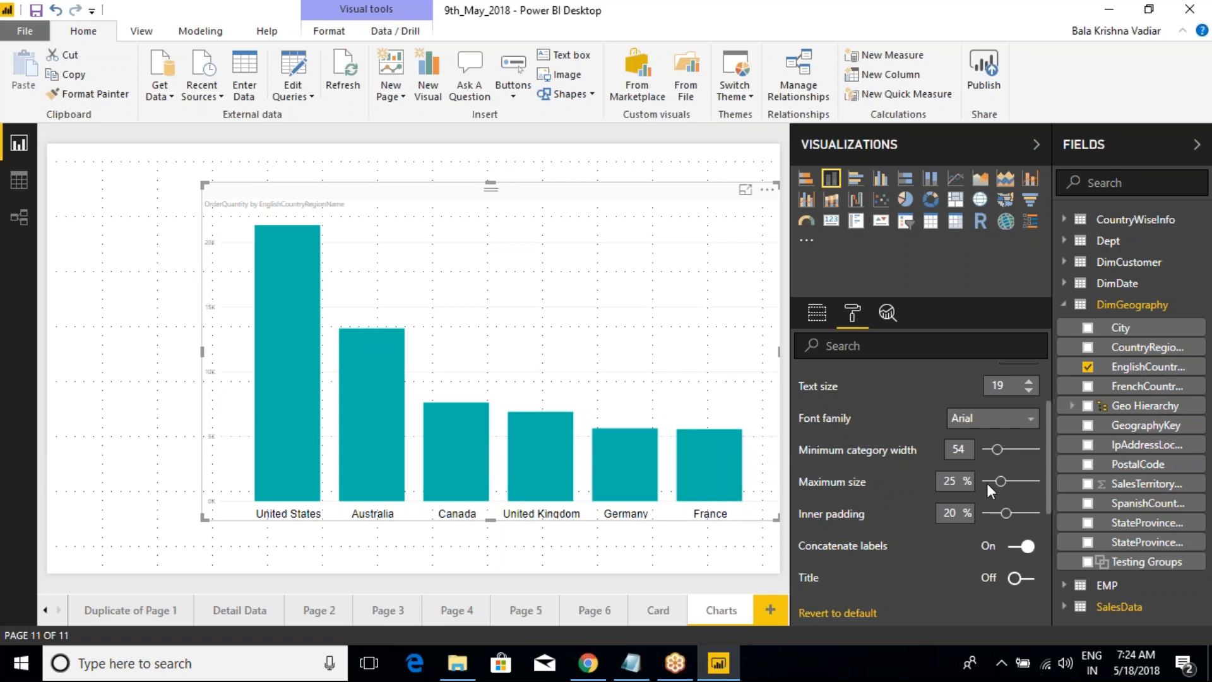
pyautogui.moveTo(997, 448); pyautogui.dragTo(994, 449)
pyautogui.moveTo(1003, 482); pyautogui.dragTo(960, 485)
pyautogui.moveTo(988, 482); pyautogui.dragTo(999, 482)
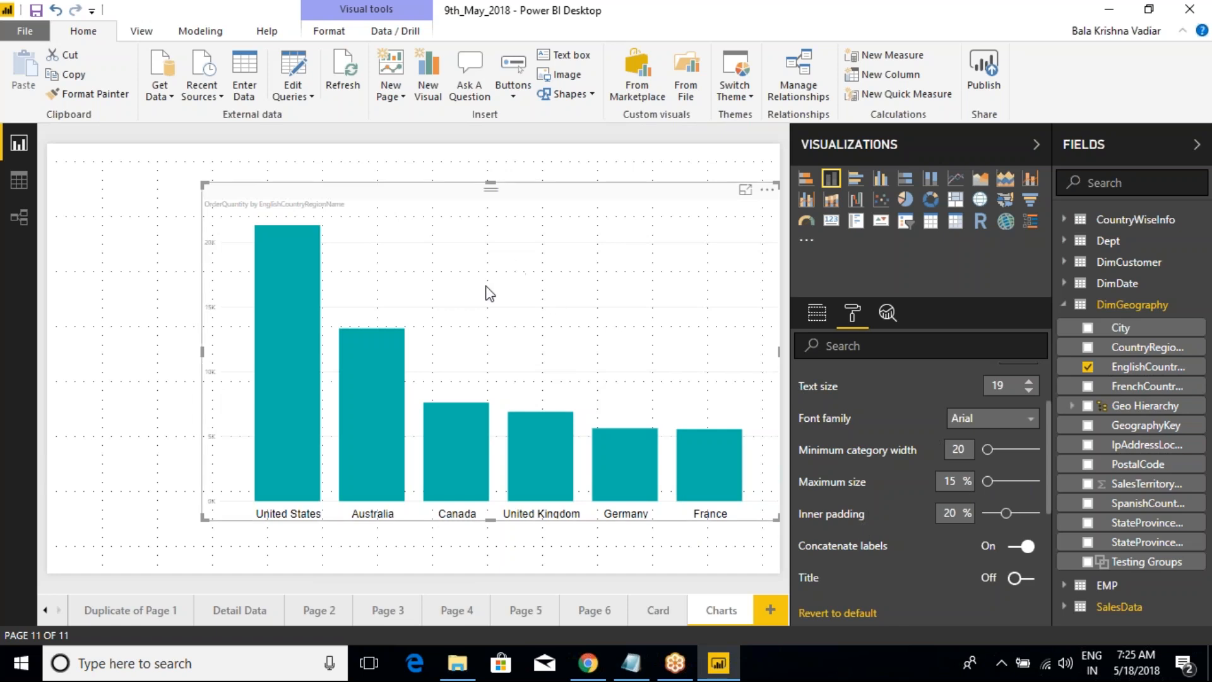
# Step: On the Card page, raise the card padding of the multi-row card listing countries to 20
pyautogui.click(650, 609)
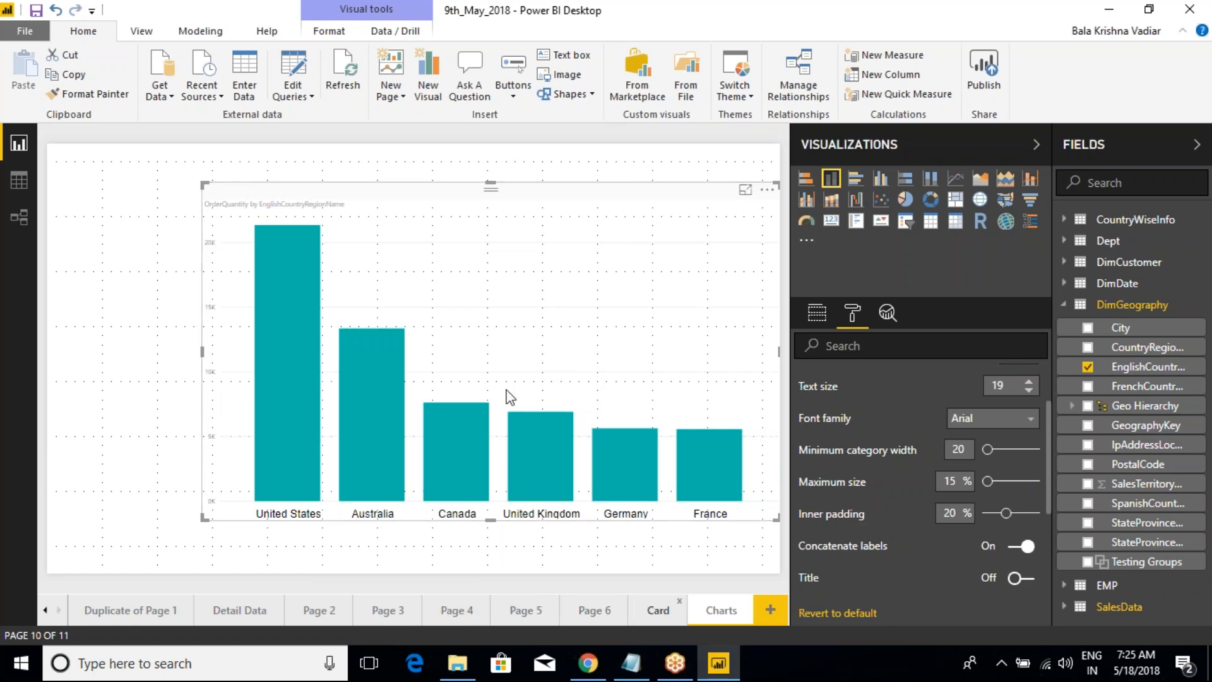
pyautogui.click(556, 158)
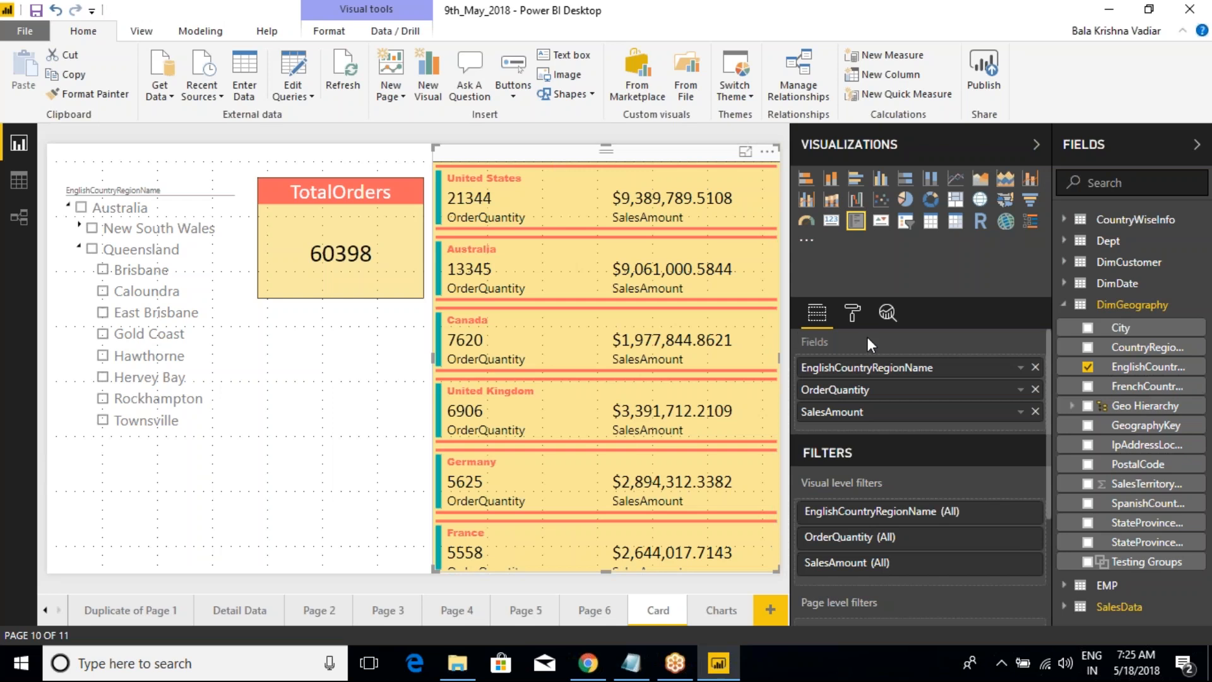
pyautogui.click(852, 312)
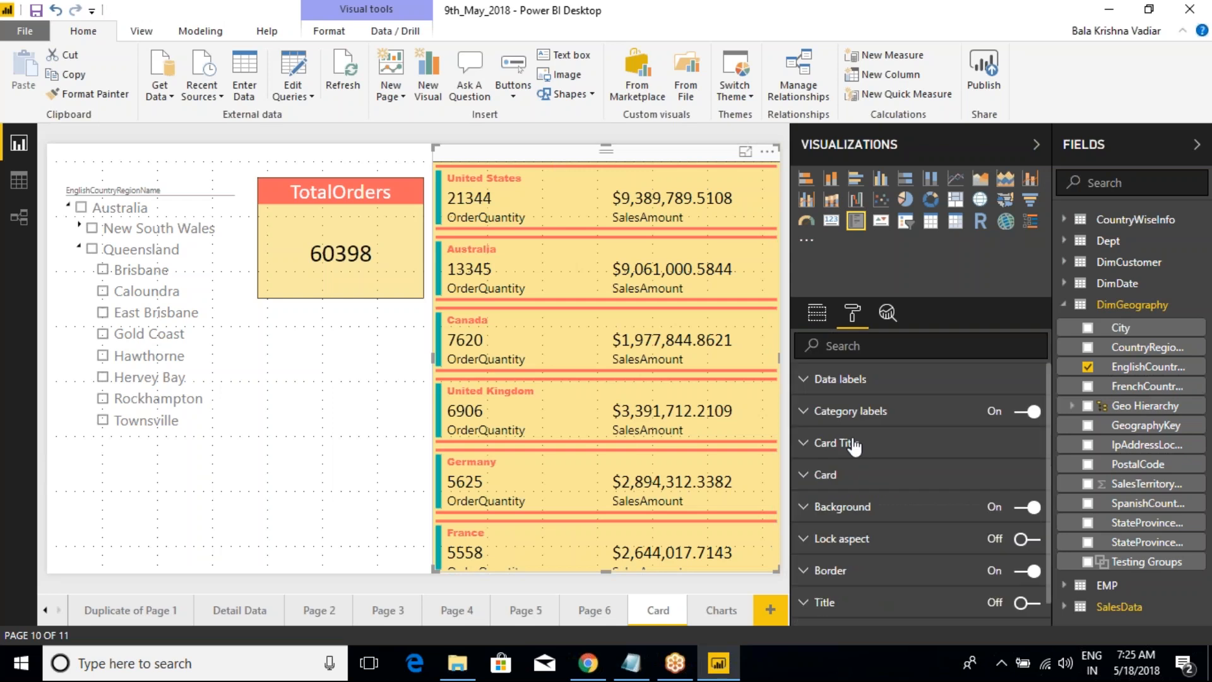
pyautogui.click(812, 475)
pyautogui.scroll(-3, 863, 510)
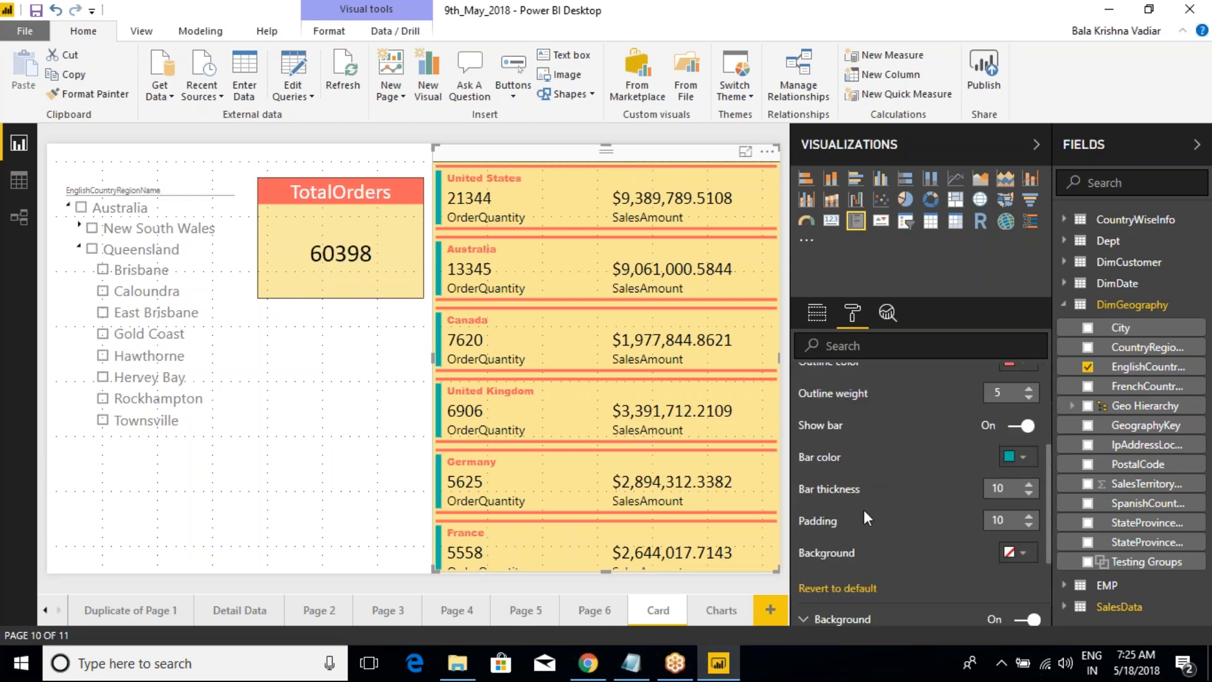
pyautogui.click(1029, 516)
pyautogui.click(1029, 517)
pyautogui.click(1029, 516)
pyautogui.click(1029, 516)
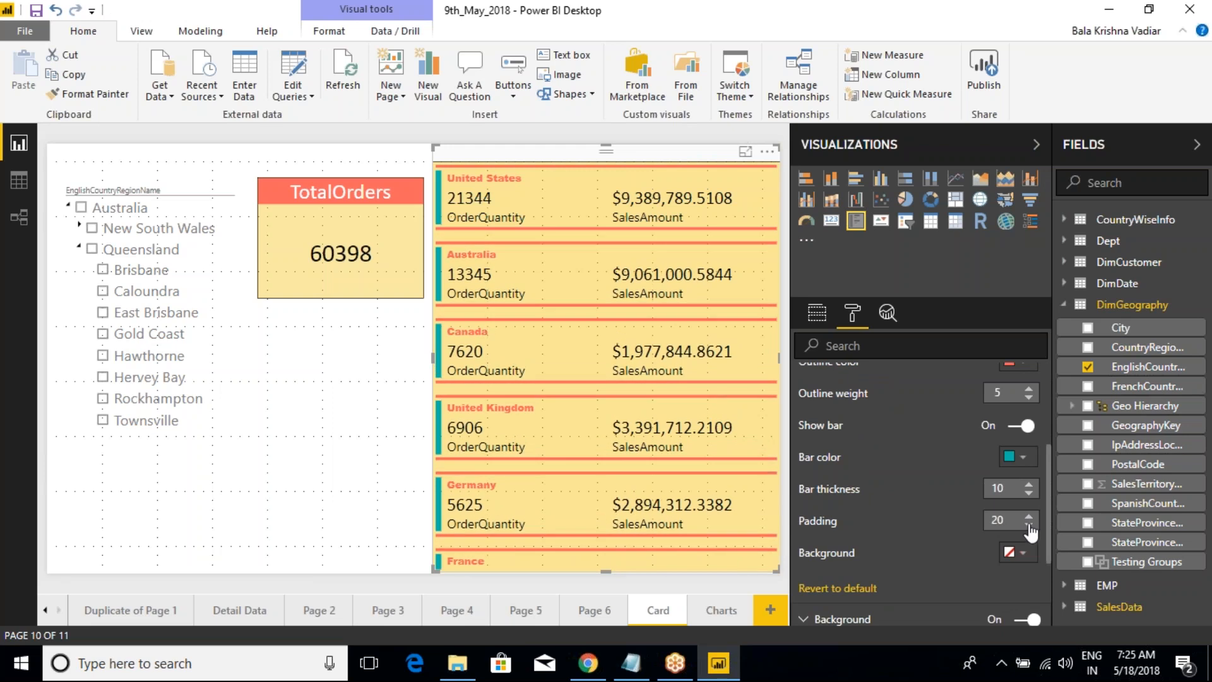
# Step: Set the multi-row card's padding back to 10
pyautogui.click(1029, 525)
pyautogui.click(1029, 525)
pyautogui.click(1029, 525)
pyautogui.click(1030, 525)
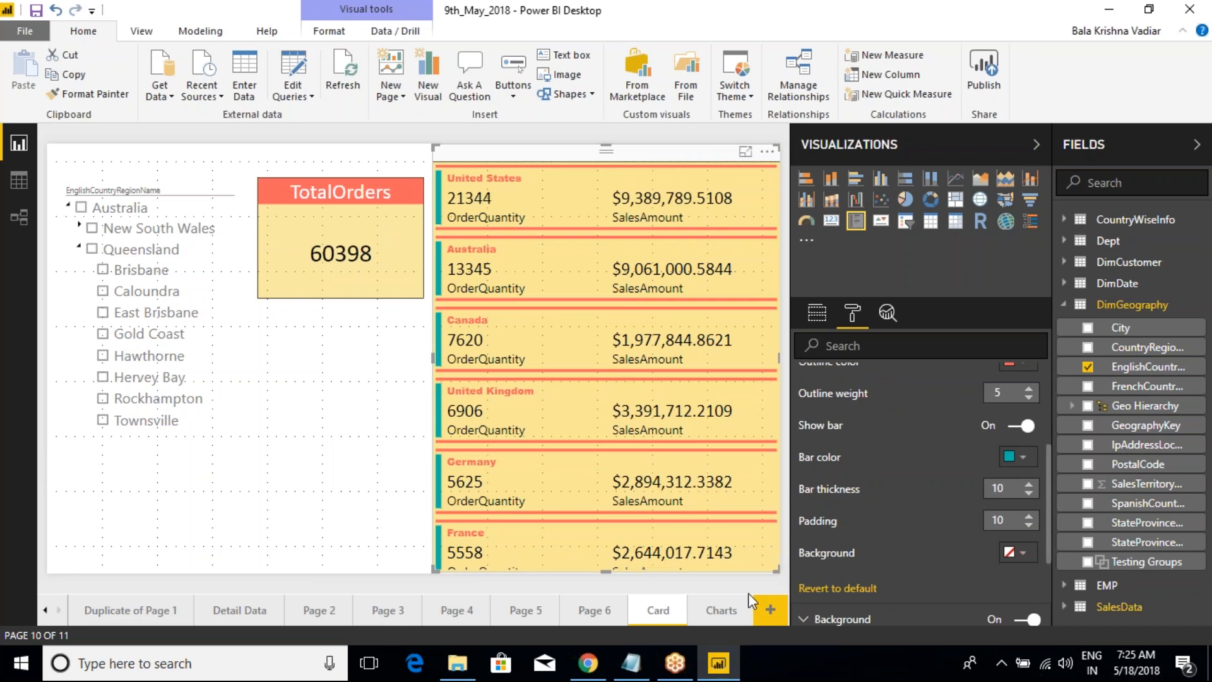
# Step: Return to the column chart on the Charts page, try X-axis inner padding of 50 % and 0 %, and settle on 13 %
pyautogui.click(733, 608)
pyautogui.click(555, 285)
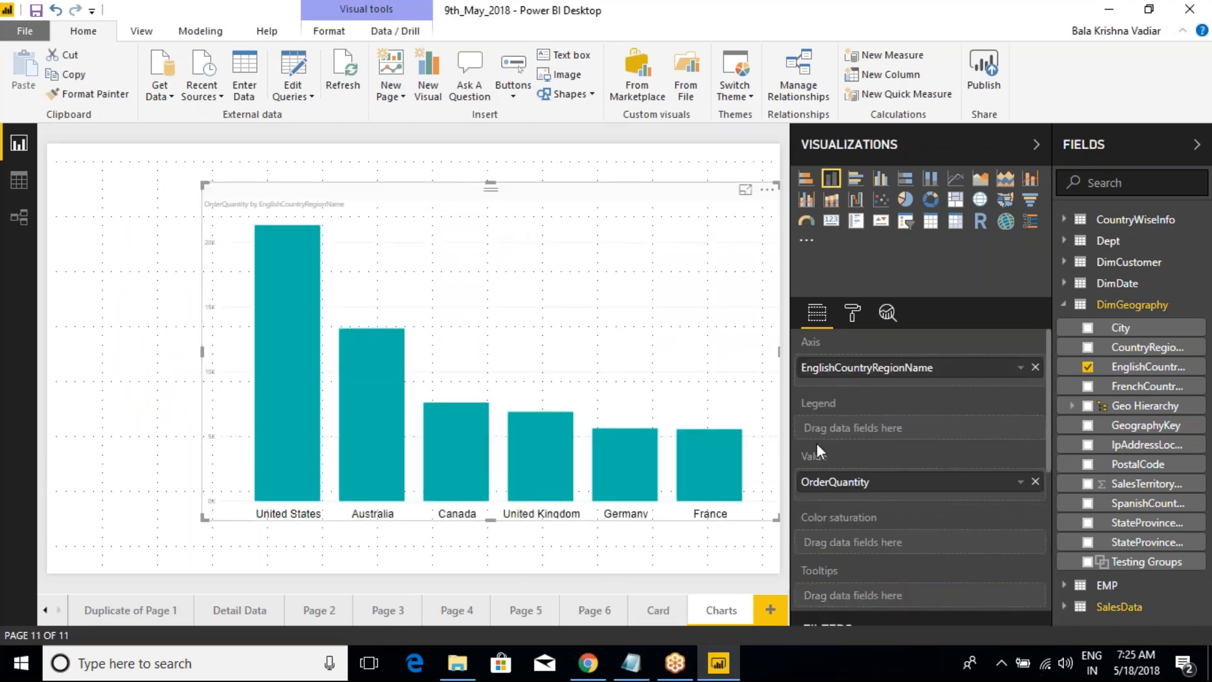
pyautogui.click(852, 313)
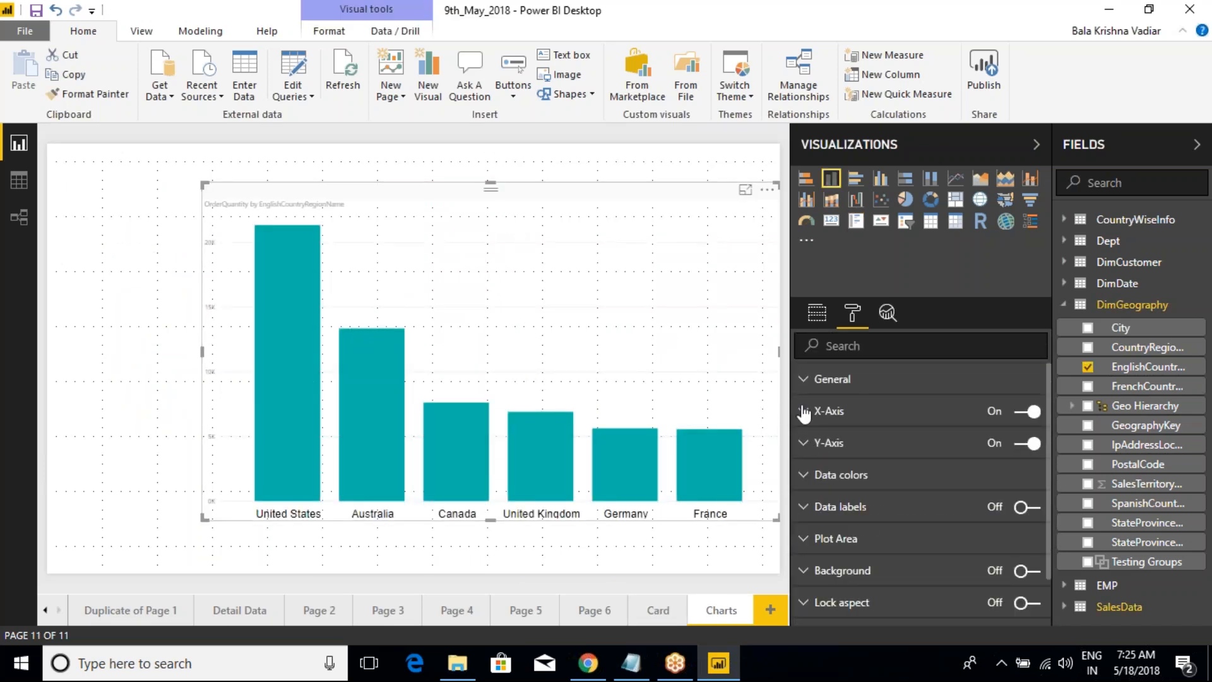
pyautogui.click(804, 411)
pyautogui.scroll(-2, 877, 521)
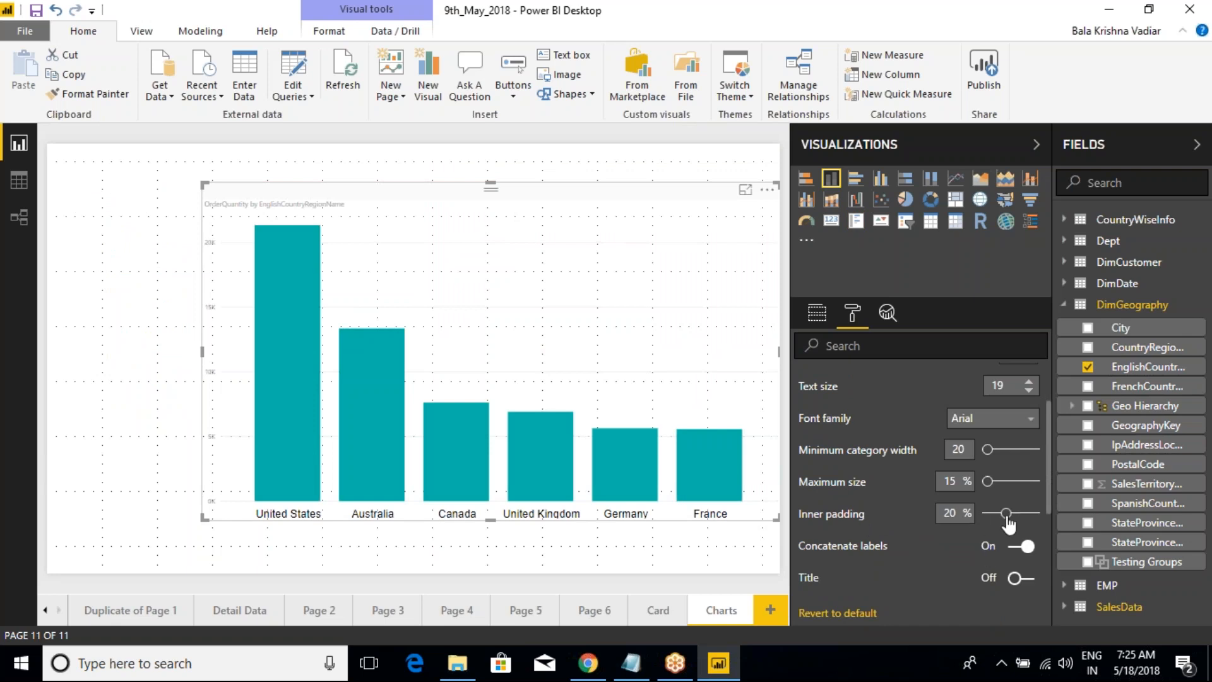
pyautogui.moveTo(1007, 513); pyautogui.dragTo(1039, 525)
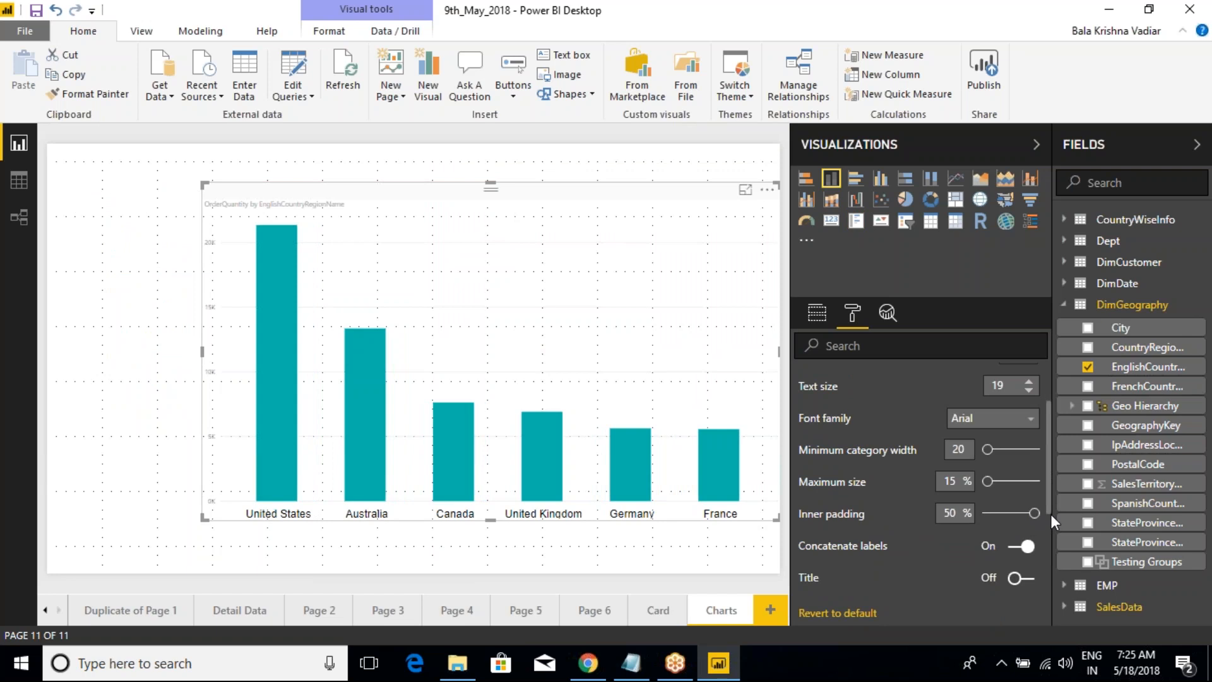
pyautogui.moveTo(1035, 515); pyautogui.dragTo(968, 527)
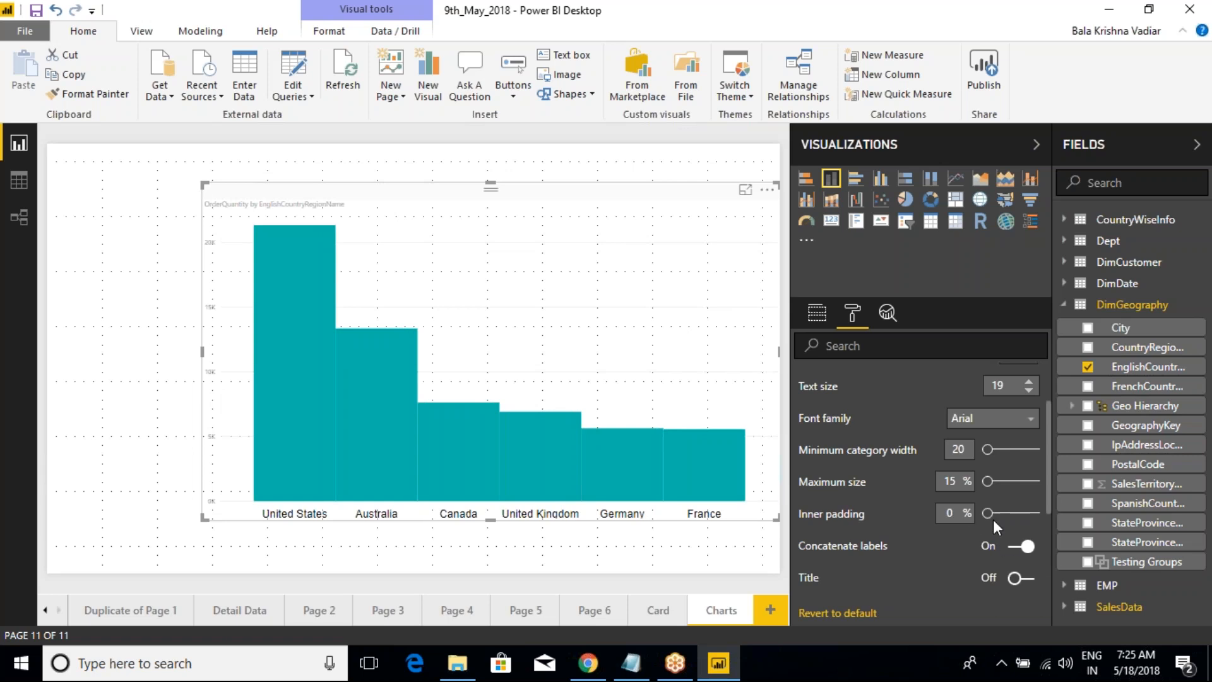
pyautogui.moveTo(990, 519); pyautogui.dragTo(1001, 521)
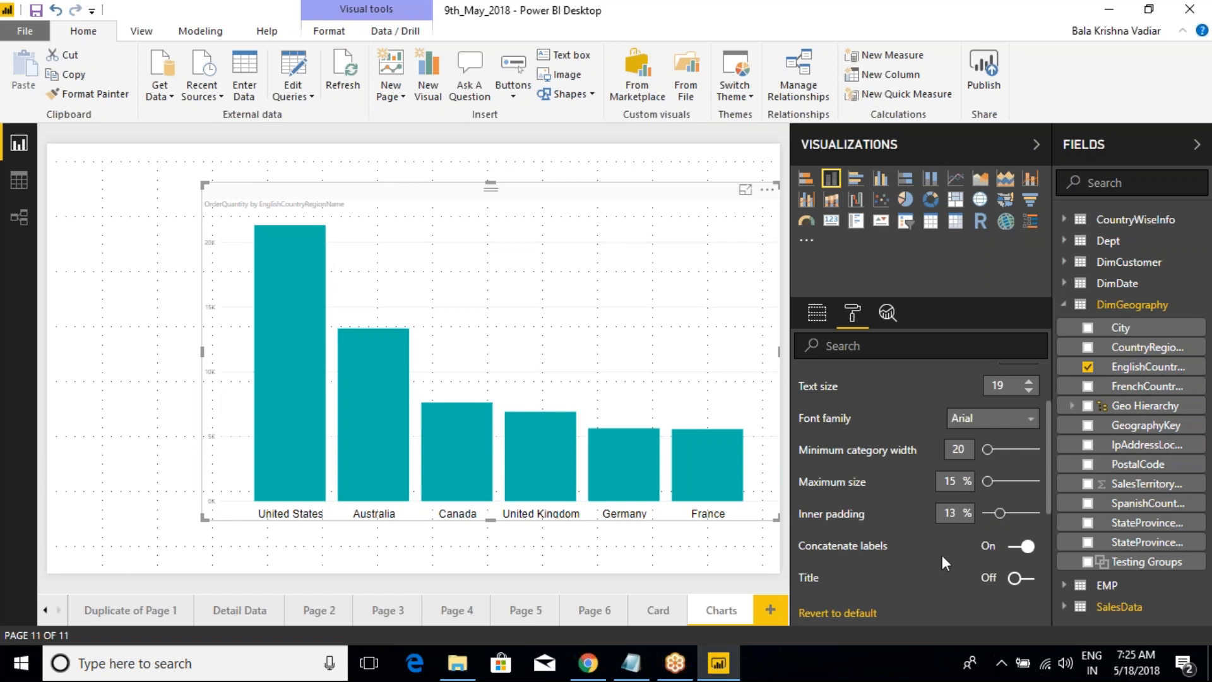
# Step: Switch the X-axis Concatenate labels option off and on to compare, leaving it on
pyautogui.click(1015, 552)
pyautogui.click(1029, 554)
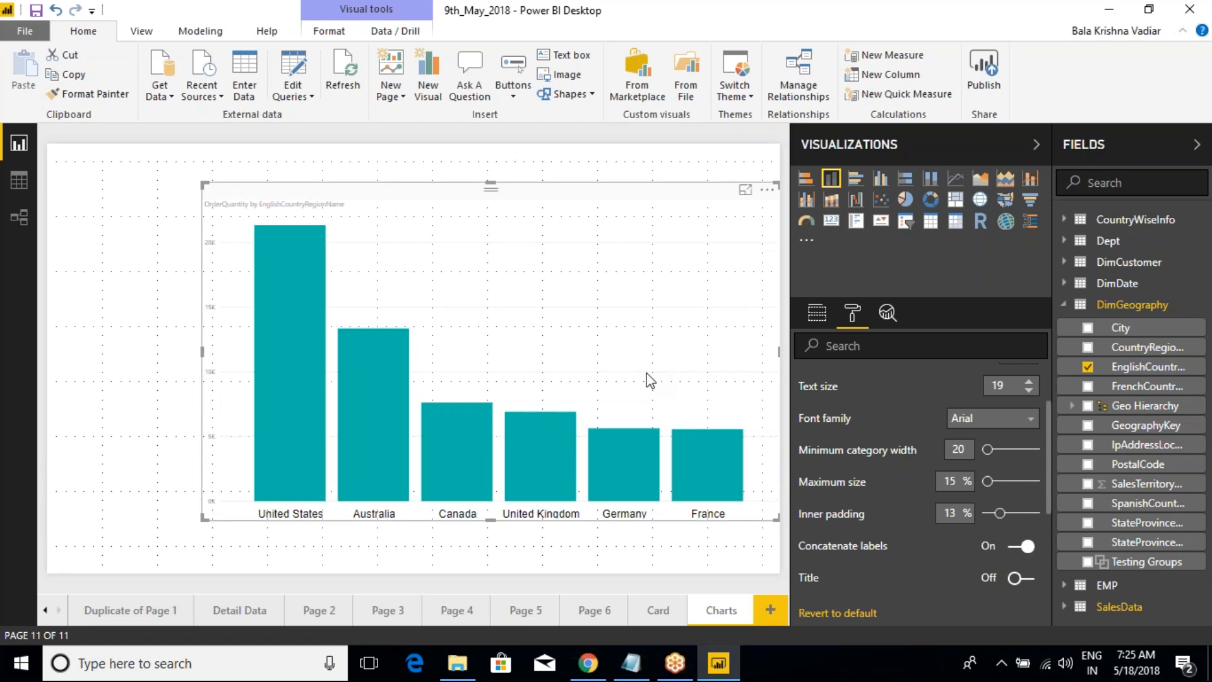
pyautogui.click(1014, 553)
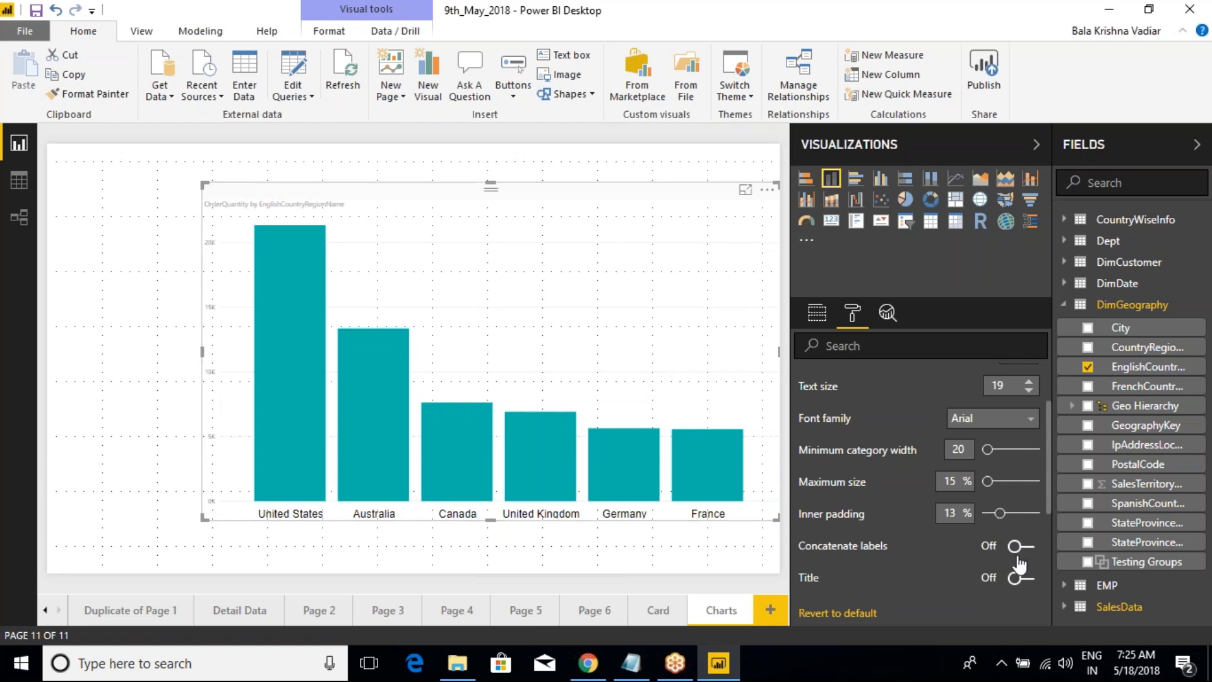
pyautogui.moveTo(519, 436)
pyautogui.scroll(2, 881, 502)
pyautogui.scroll(-3, 879, 503)
pyautogui.scroll(-1, 879, 503)
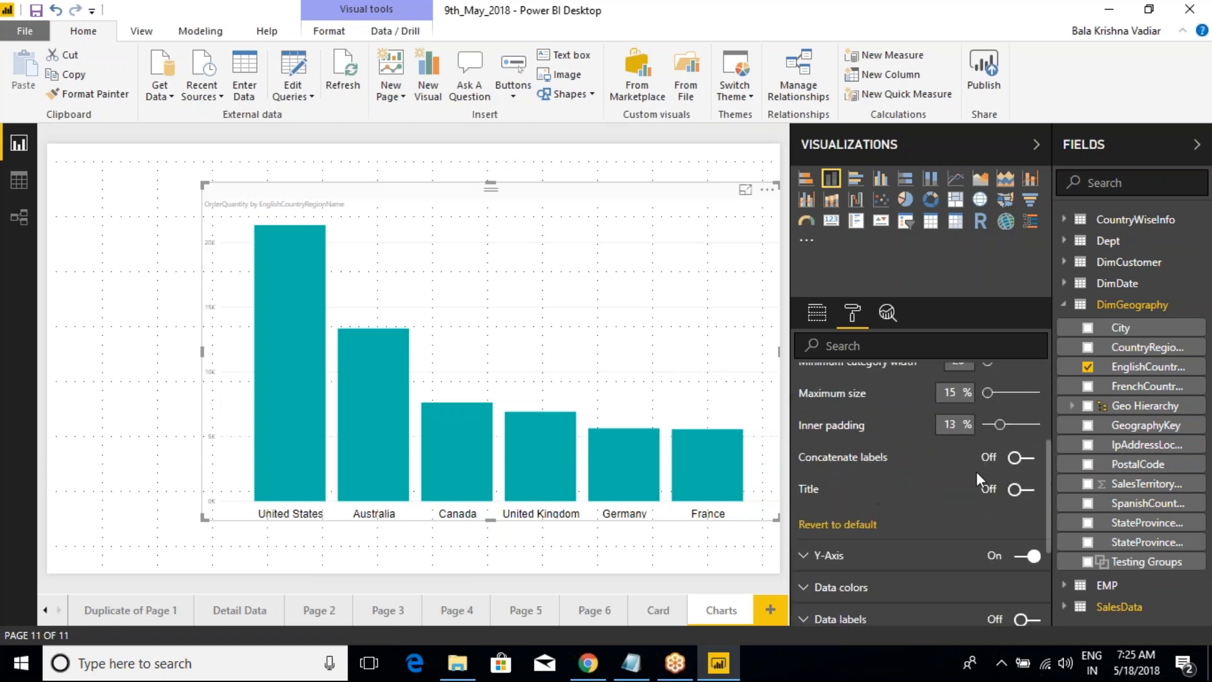
pyautogui.click(1018, 457)
pyautogui.click(1018, 457)
pyautogui.click(1022, 458)
# Step: Turn the X-axis title on and off to preview it, look over its style settings, and leave it off
pyautogui.click(1021, 489)
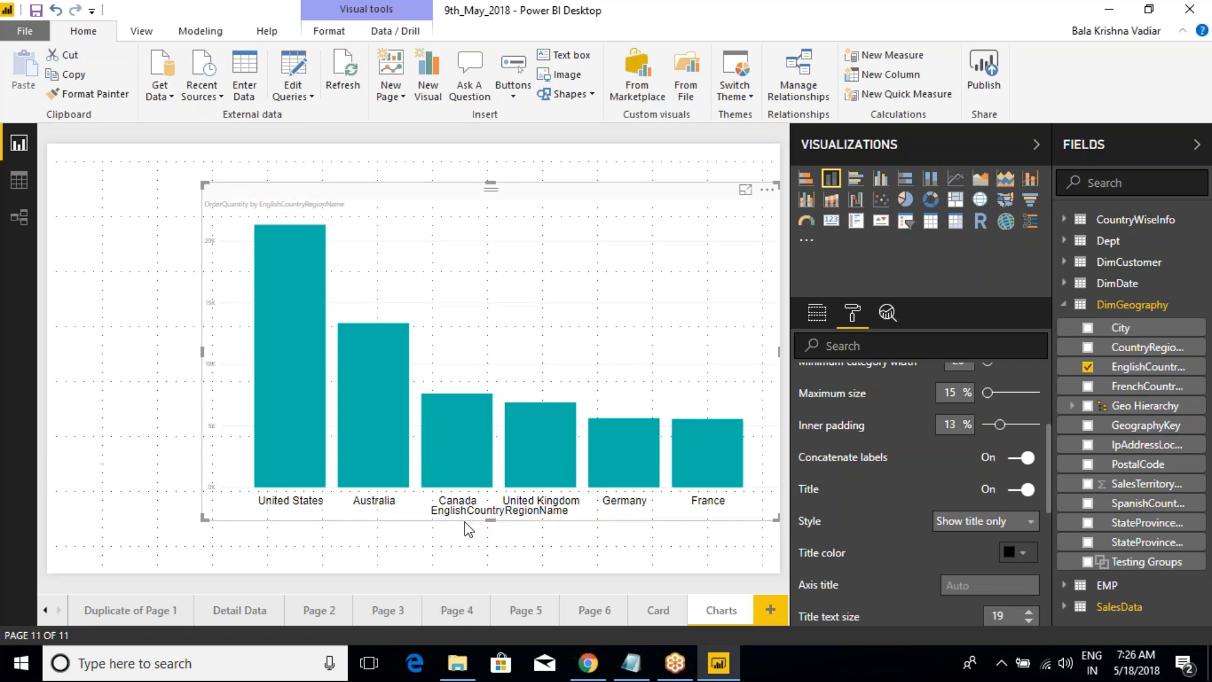
pyautogui.moveTo(424, 505)
pyautogui.mouseDown()
pyautogui.moveTo(461, 525)
pyautogui.moveTo(580, 529)
pyautogui.mouseUp()
pyautogui.click(1028, 496)
pyautogui.scroll(-2, 895, 532)
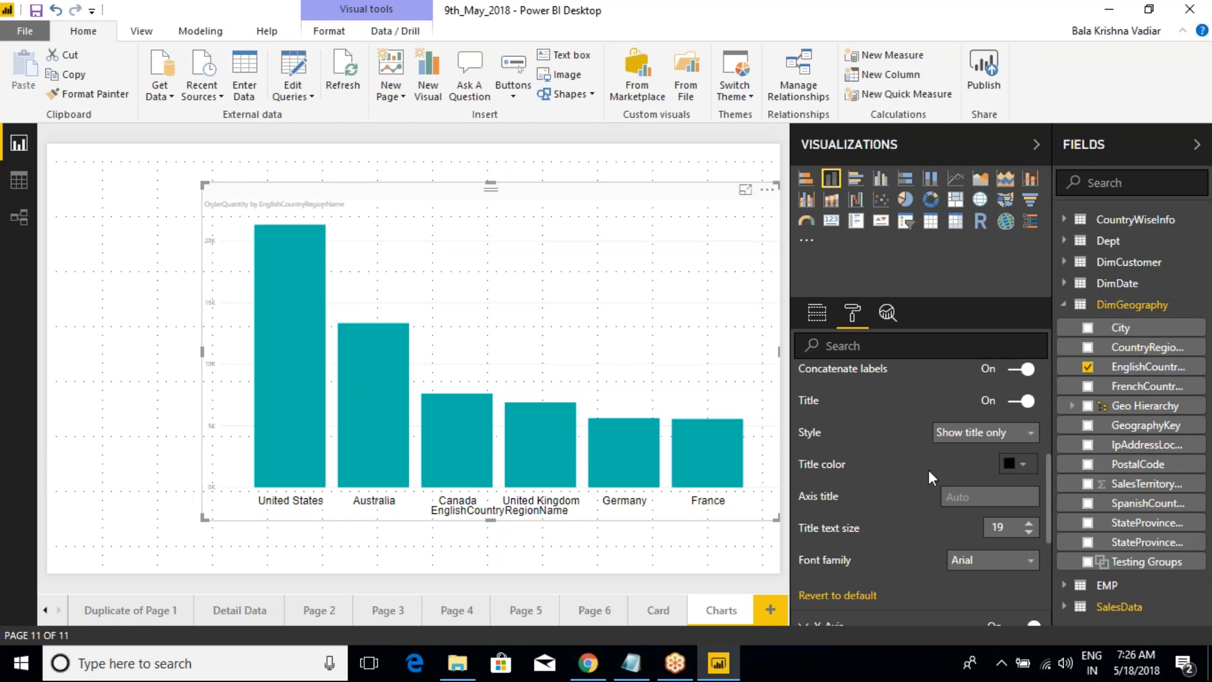
pyautogui.scroll(2, 917, 509)
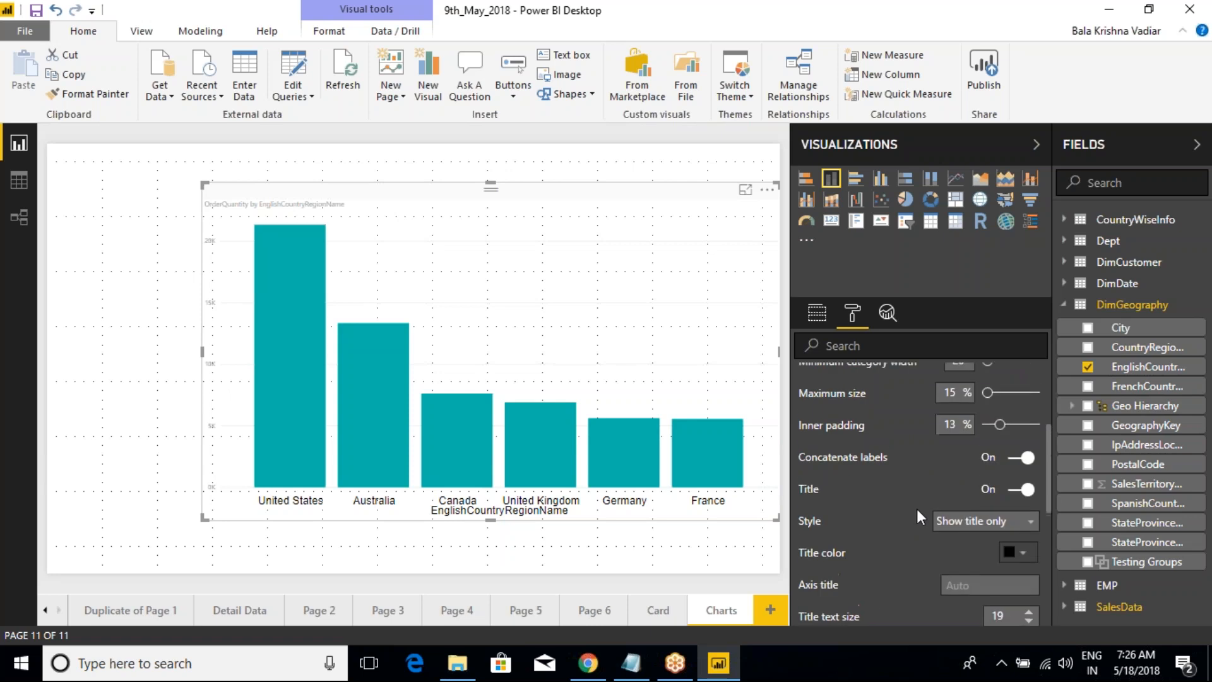
pyautogui.click(1020, 490)
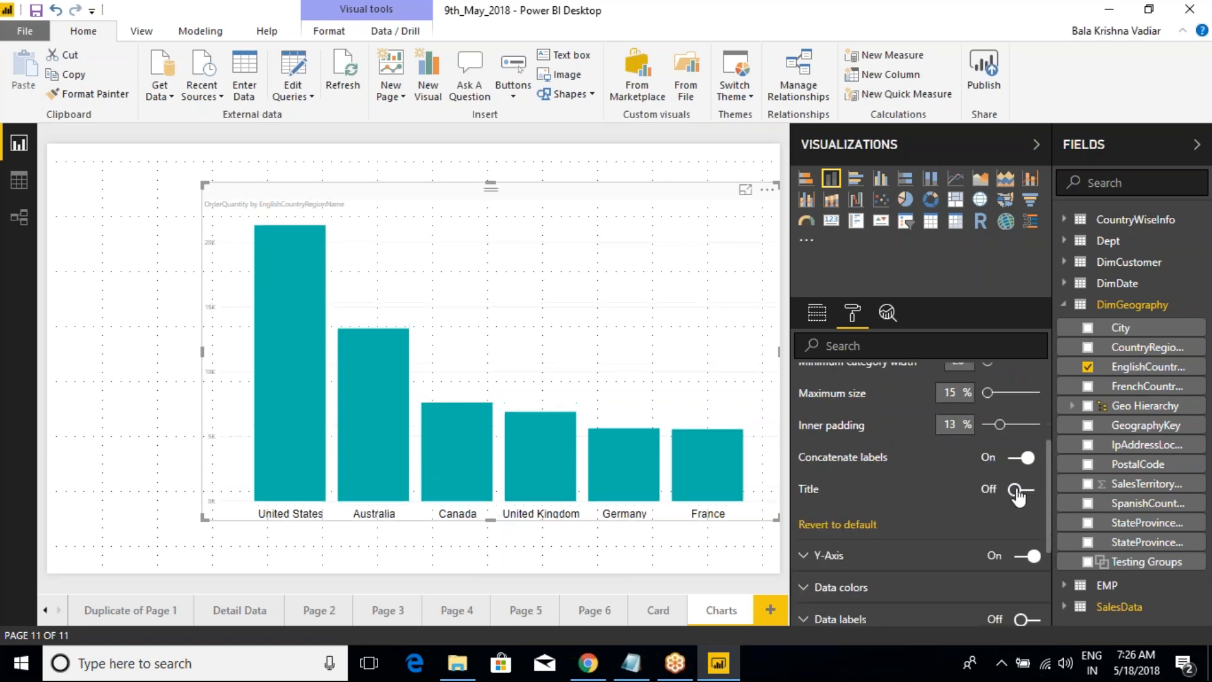
# Step: Collapse the X-axis settings and expand the Y-axis settings of the column chart
pyautogui.scroll(3, 927, 460)
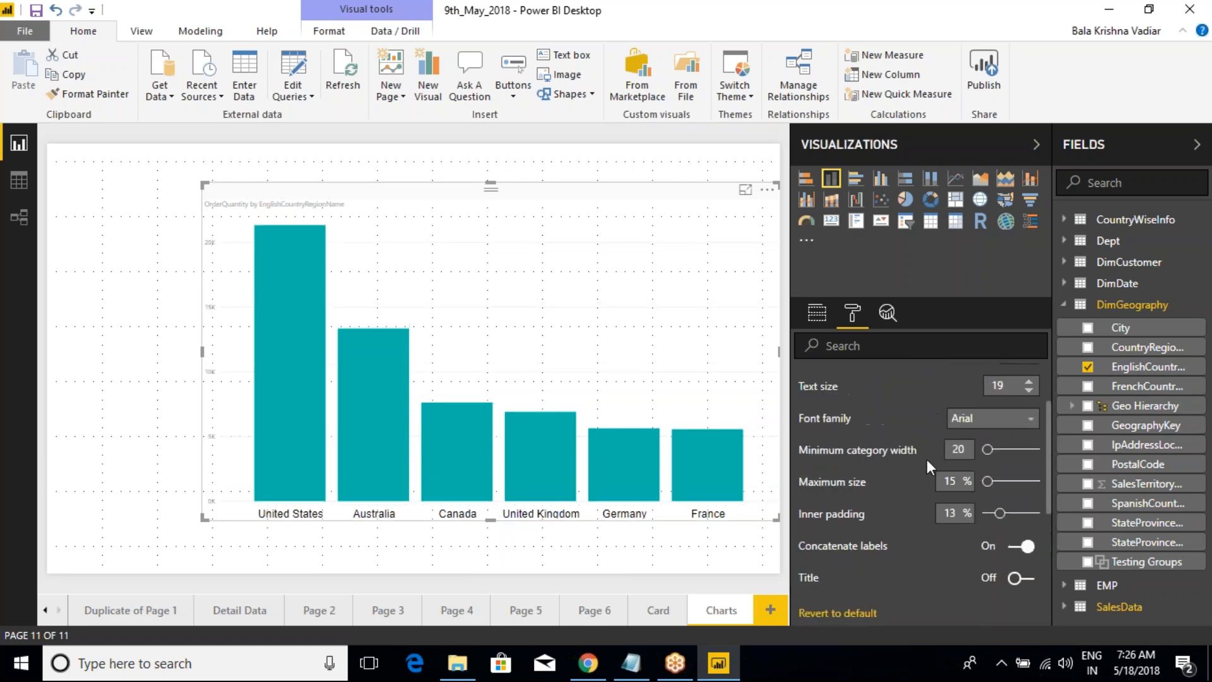
pyautogui.scroll(2, 904, 481)
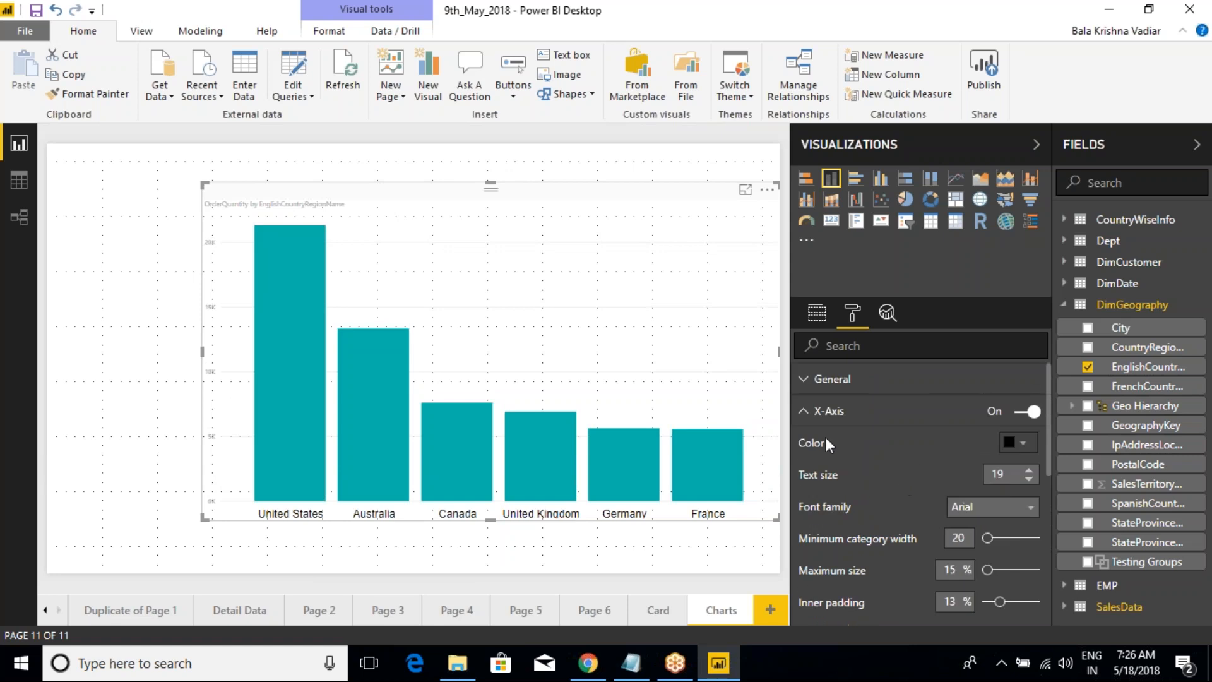
pyautogui.click(803, 412)
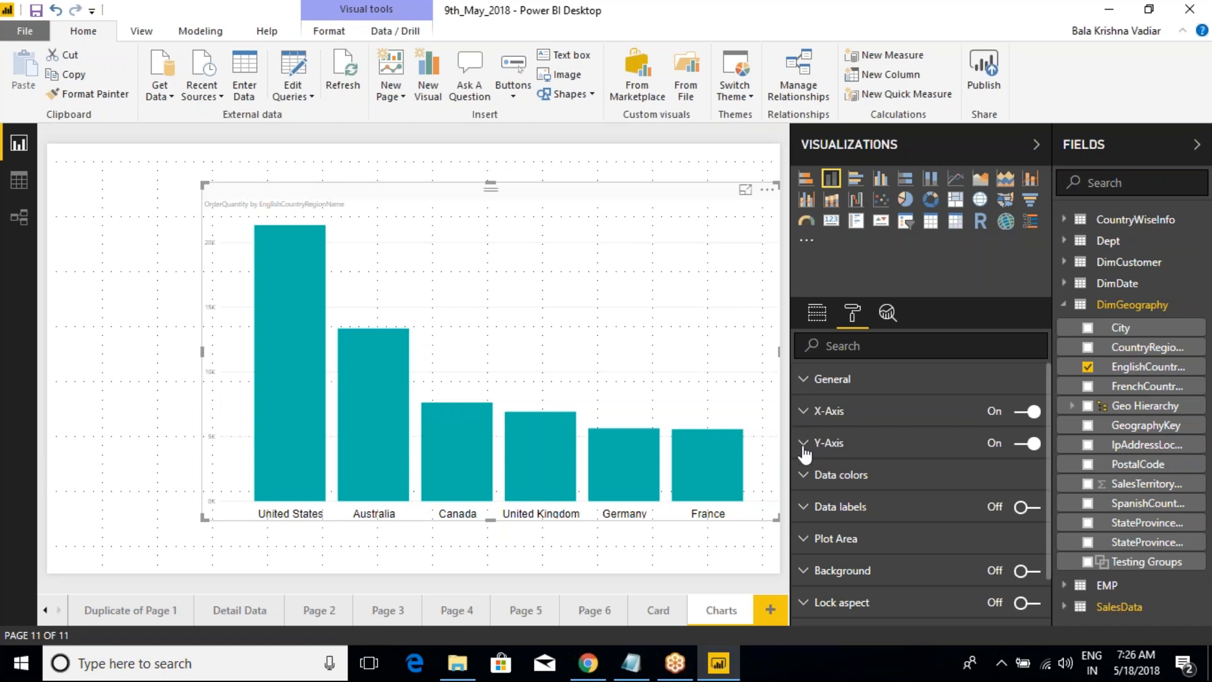
pyautogui.click(804, 445)
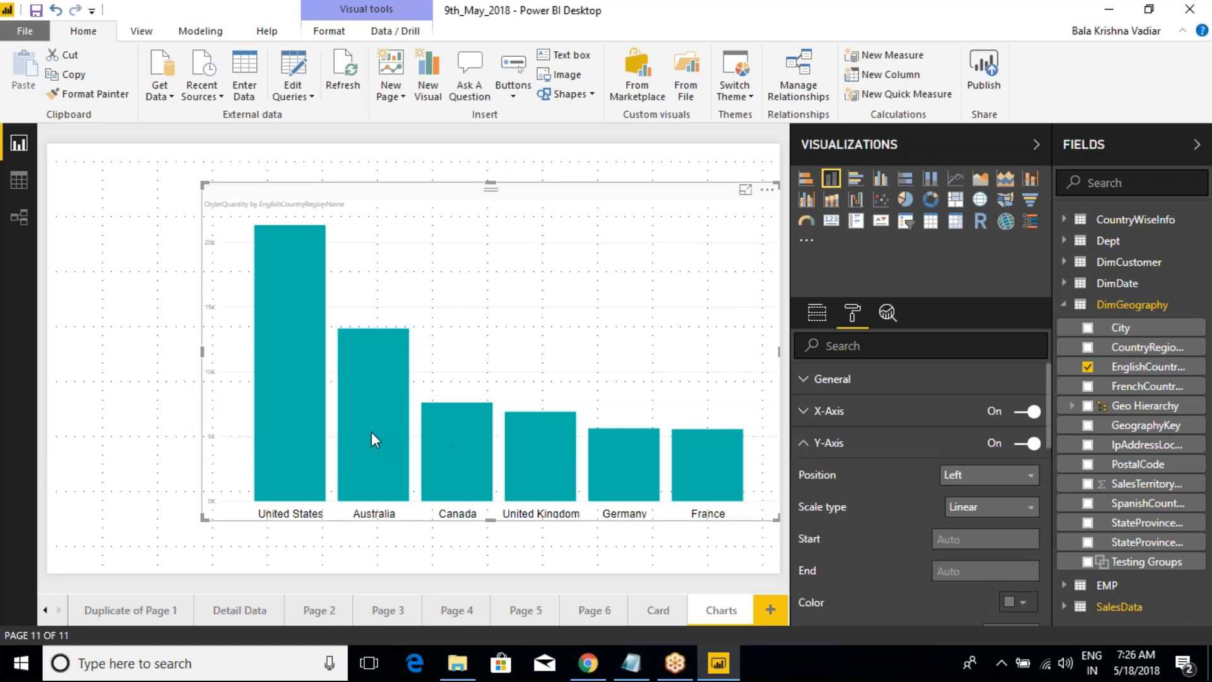
pyautogui.moveTo(372, 433)
pyautogui.hotkey('ctrl', '2')
pyautogui.moveTo(174, 205)
pyautogui.mouseDown()
pyautogui.moveTo(226, 342)
pyautogui.moveTo(250, 545)
pyautogui.mouseUp()
pyautogui.press('Escape')
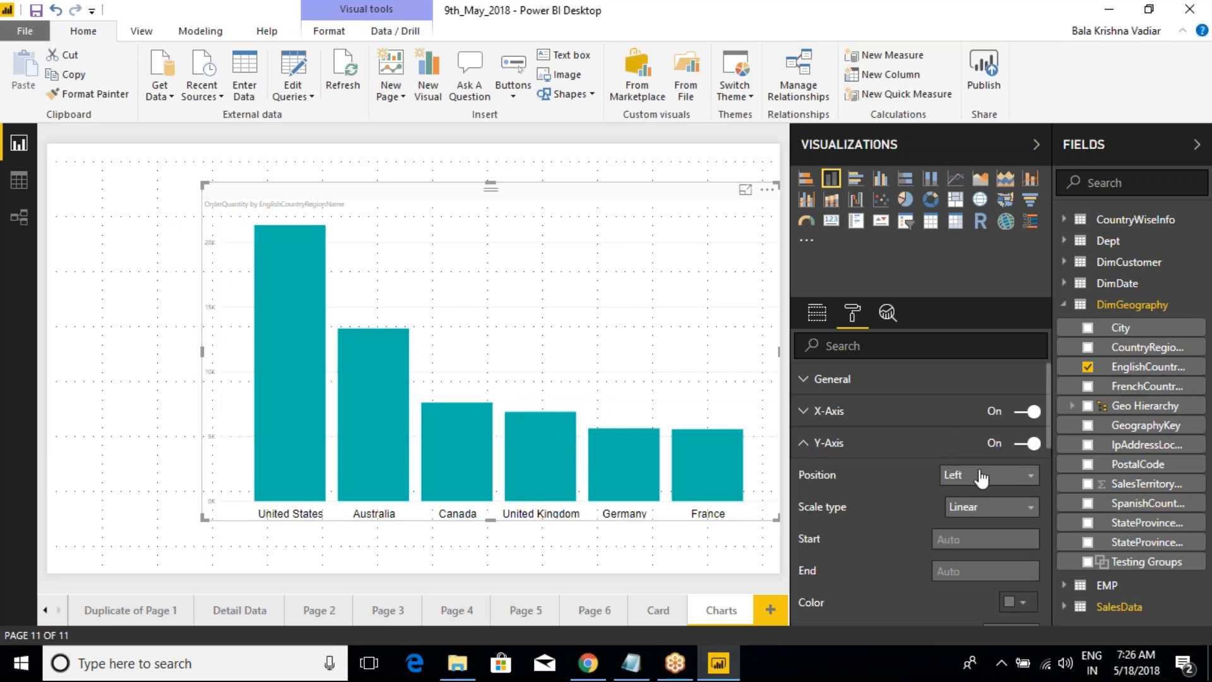
# Step: Set the chart's Y-axis label colour to black and the text size to 25
pyautogui.scroll(-3, 1016, 524)
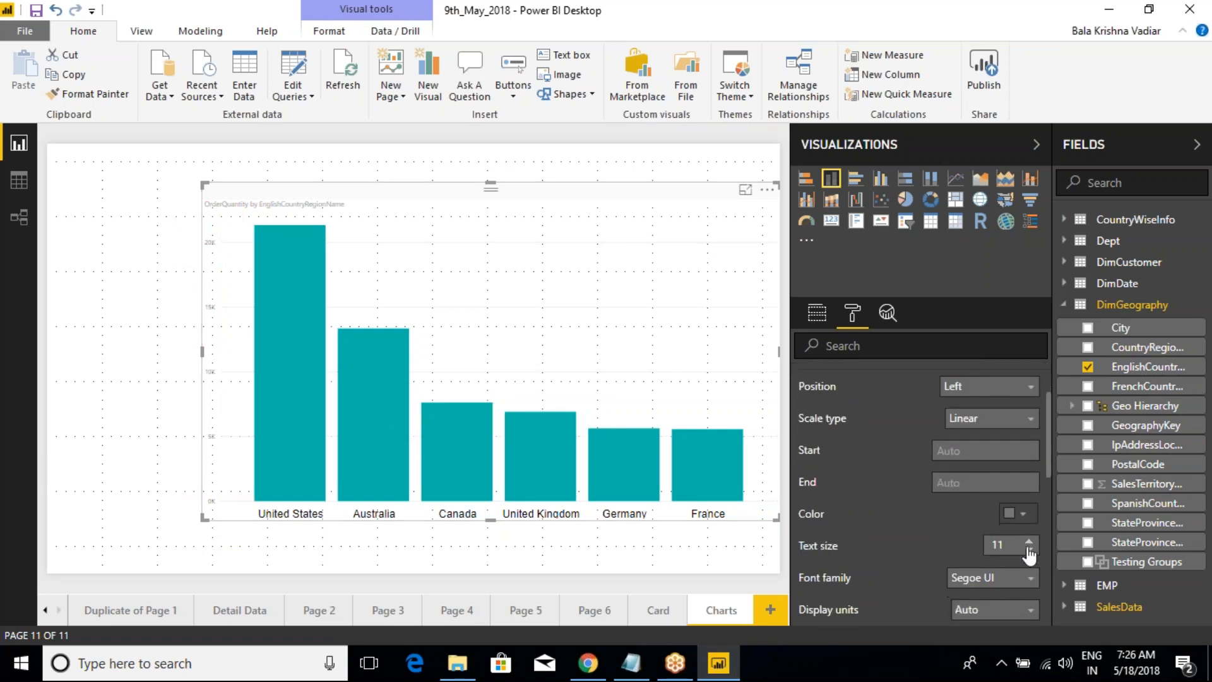
pyautogui.click(1022, 514)
pyautogui.click(909, 538)
pyautogui.click(1029, 542)
pyautogui.click(1028, 542)
pyautogui.click(1029, 542)
pyautogui.click(1028, 542)
pyautogui.click(1028, 542)
pyautogui.click(1028, 541)
pyautogui.click(1029, 542)
pyautogui.click(1028, 541)
pyautogui.click(1028, 542)
pyautogui.click(1029, 541)
pyautogui.click(1028, 542)
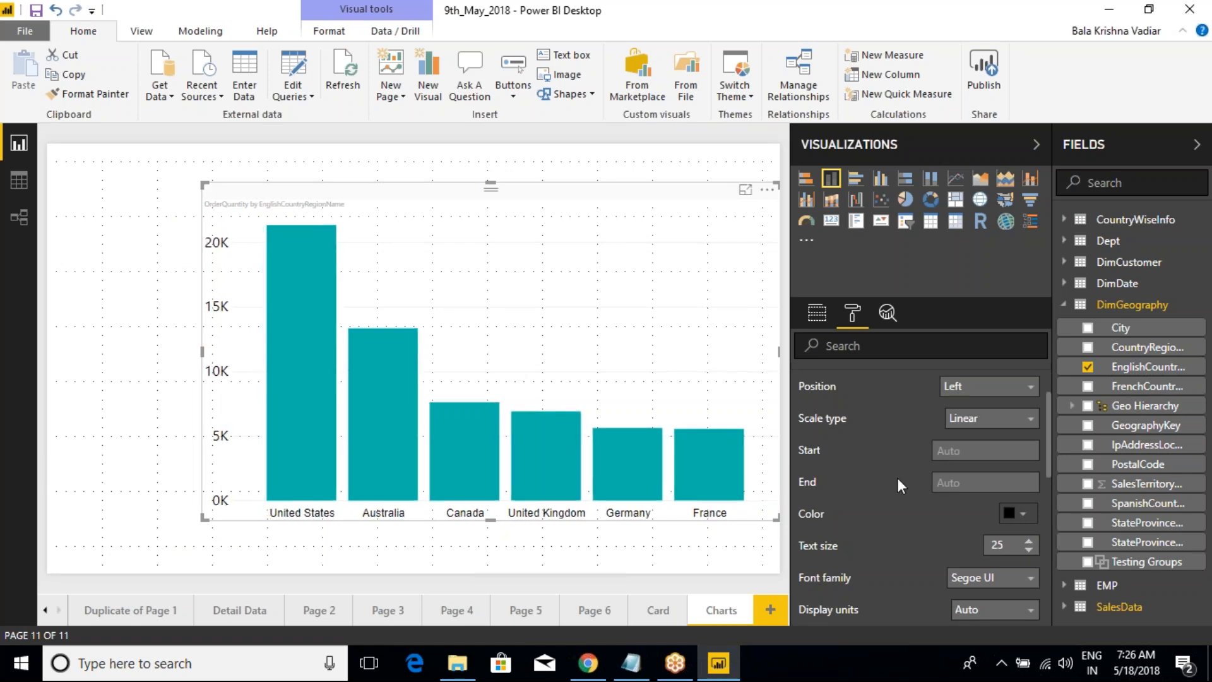
# Step: Try the Right position for the Y-axis and return it to Left
pyautogui.scroll(2, 900, 485)
pyautogui.click(963, 477)
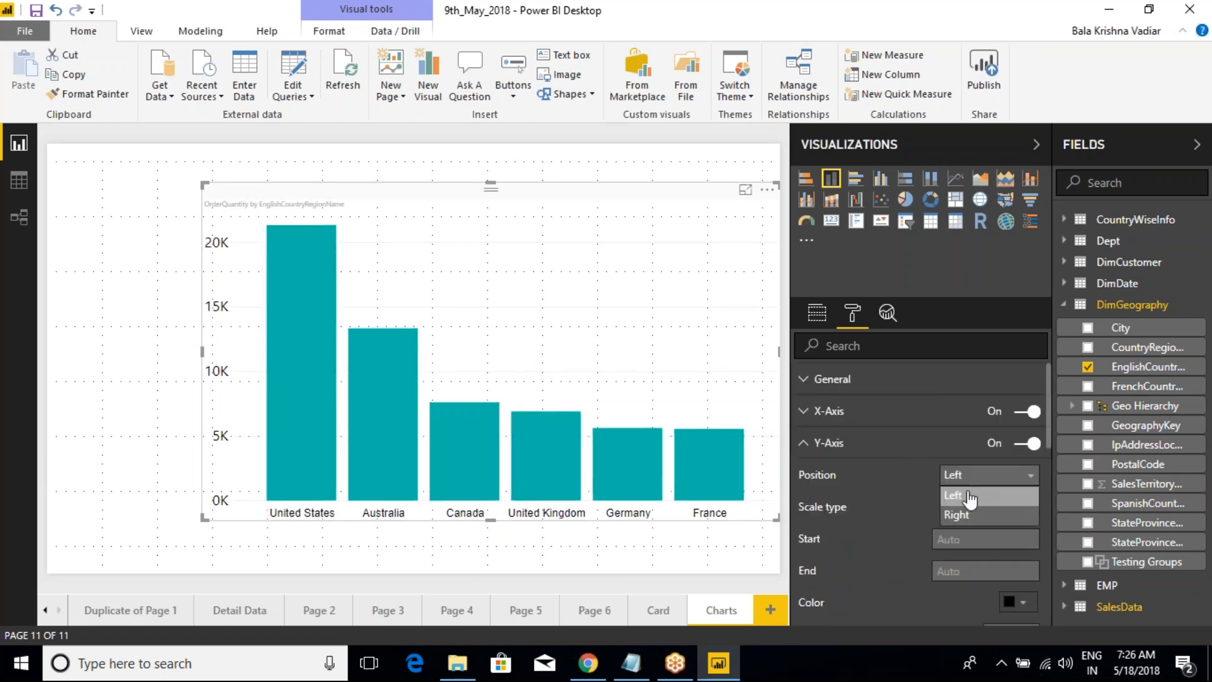
pyautogui.click(963, 516)
pyautogui.click(966, 476)
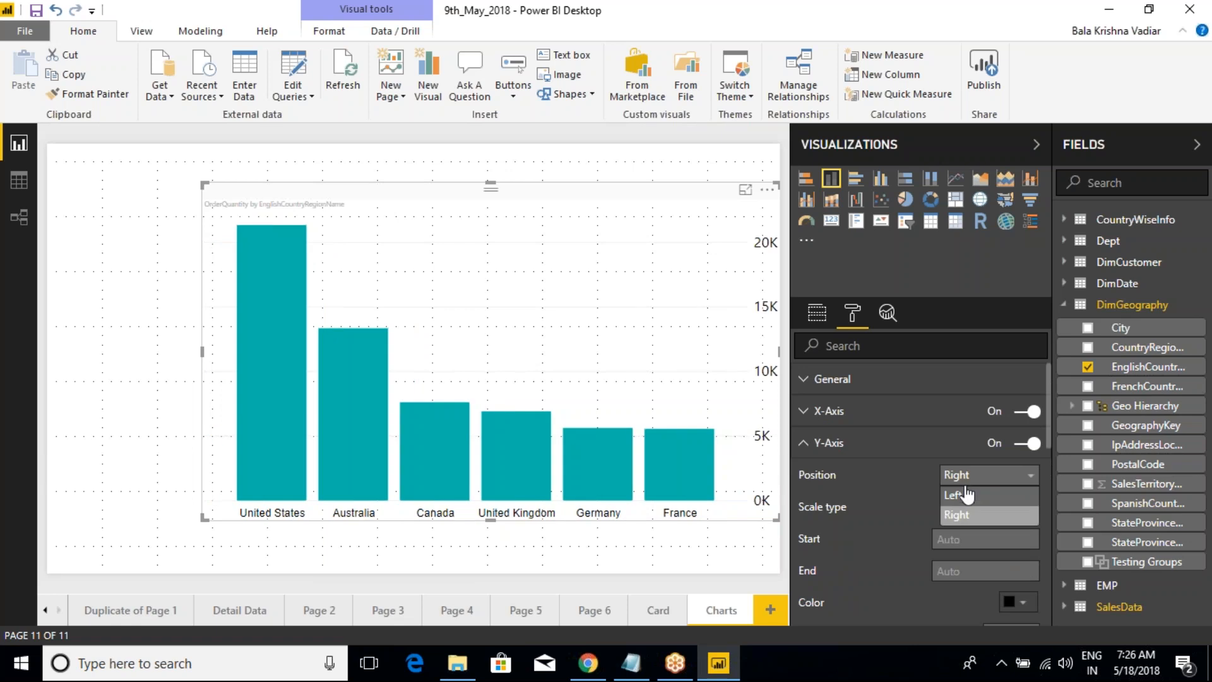
pyautogui.click(966, 494)
# Step: Try the Log scale type for the Y-axis and return it to Linear
pyautogui.click(985, 507)
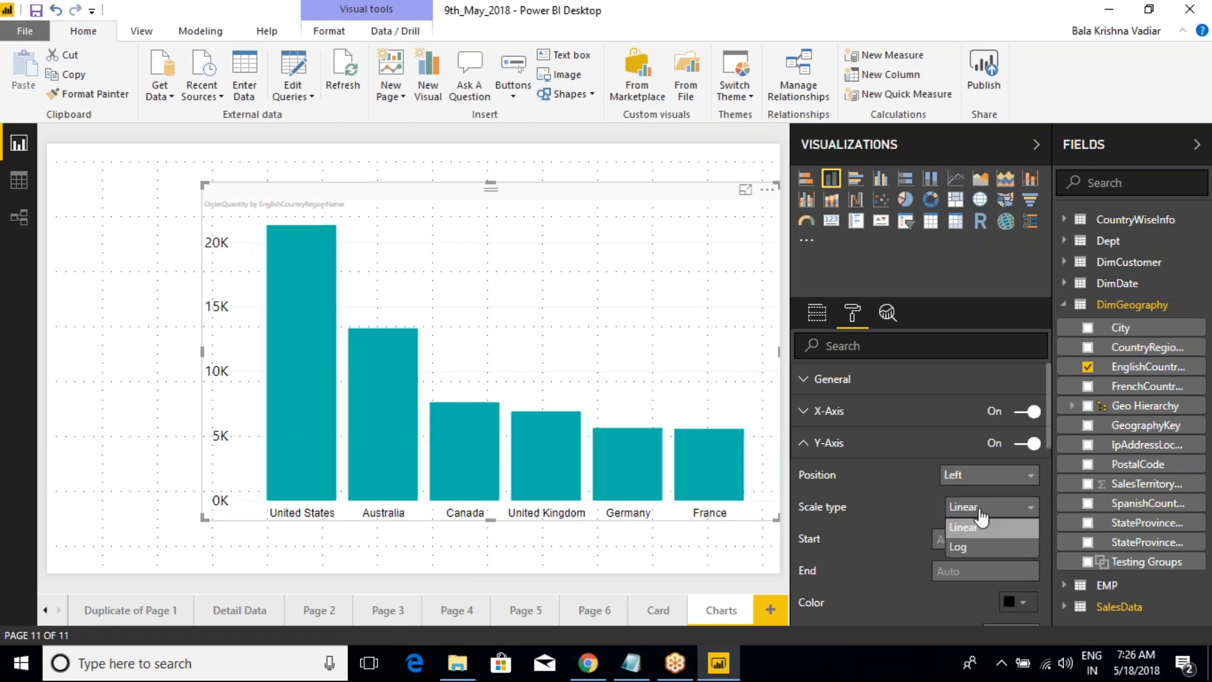
pyautogui.click(975, 541)
pyautogui.click(985, 507)
pyautogui.click(973, 523)
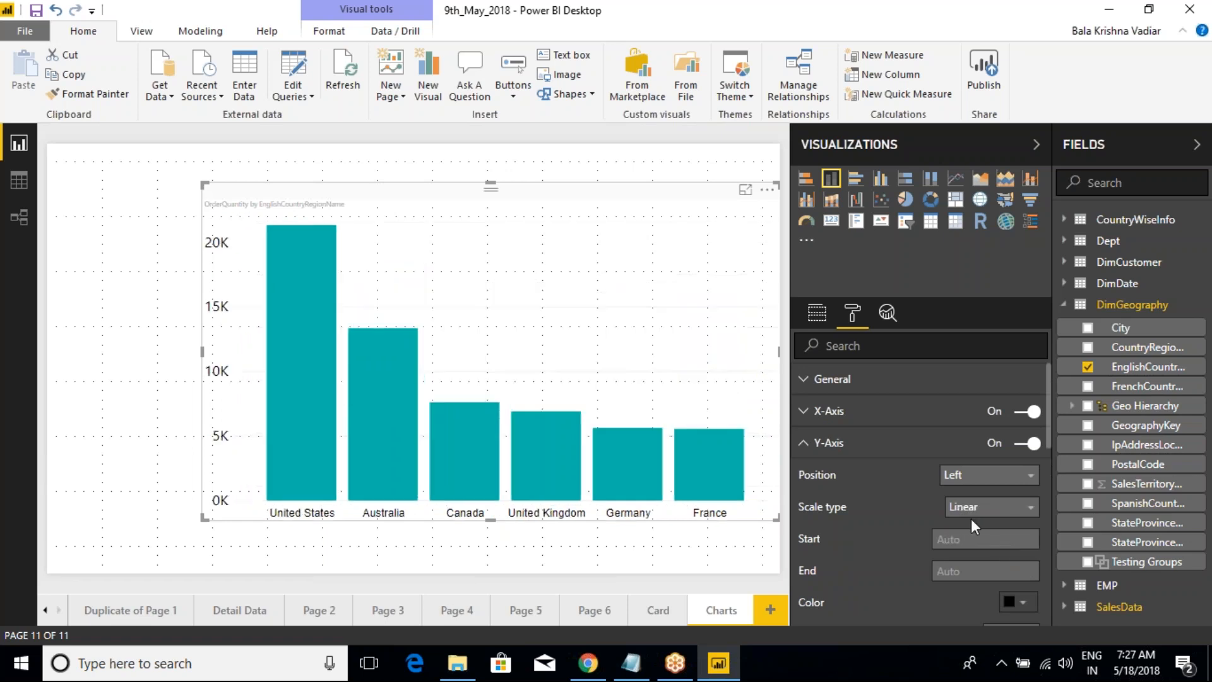
# Step: Set the Y-axis scale type to Log, mark its tick values in red, and clear the marks
pyautogui.click(978, 509)
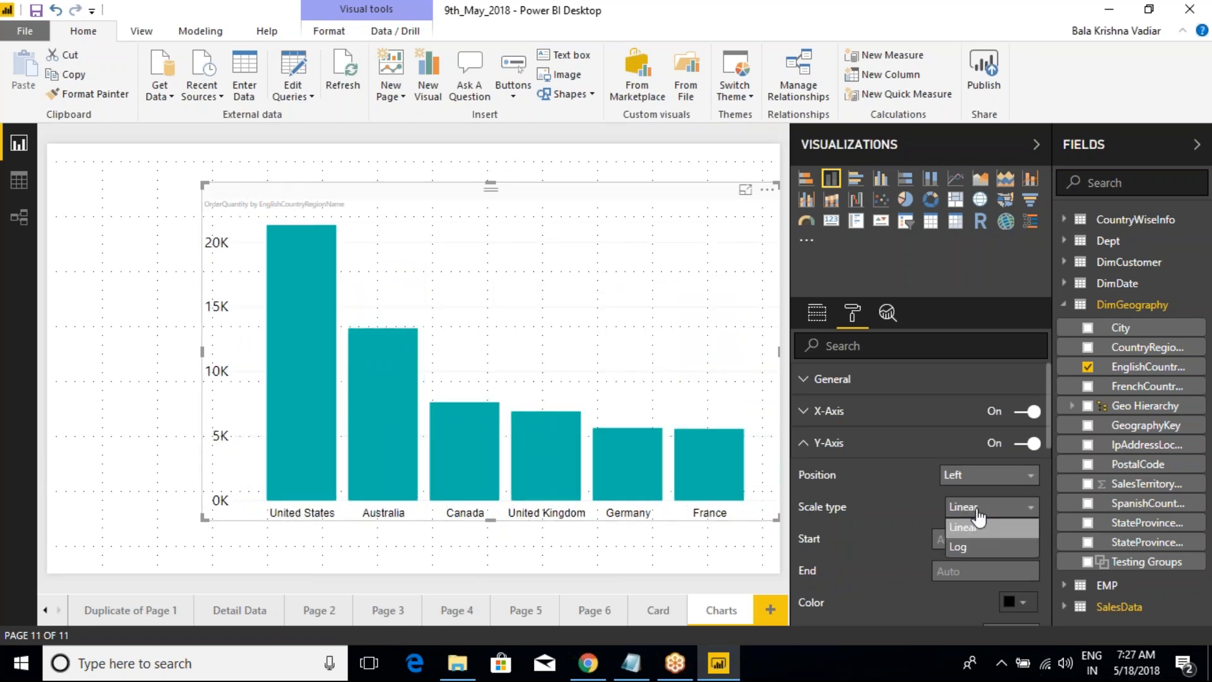
pyautogui.click(962, 550)
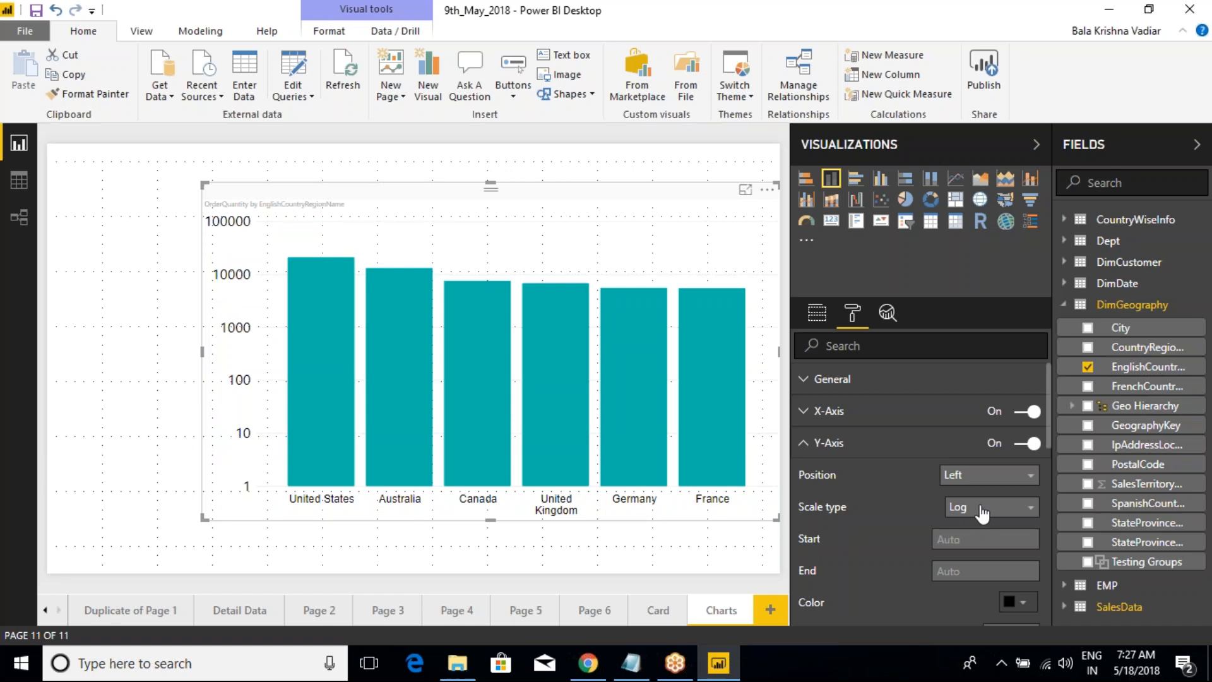
pyautogui.moveTo(235, 490); pyautogui.dragTo(276, 489)
pyautogui.moveTo(238, 442); pyautogui.dragTo(264, 441)
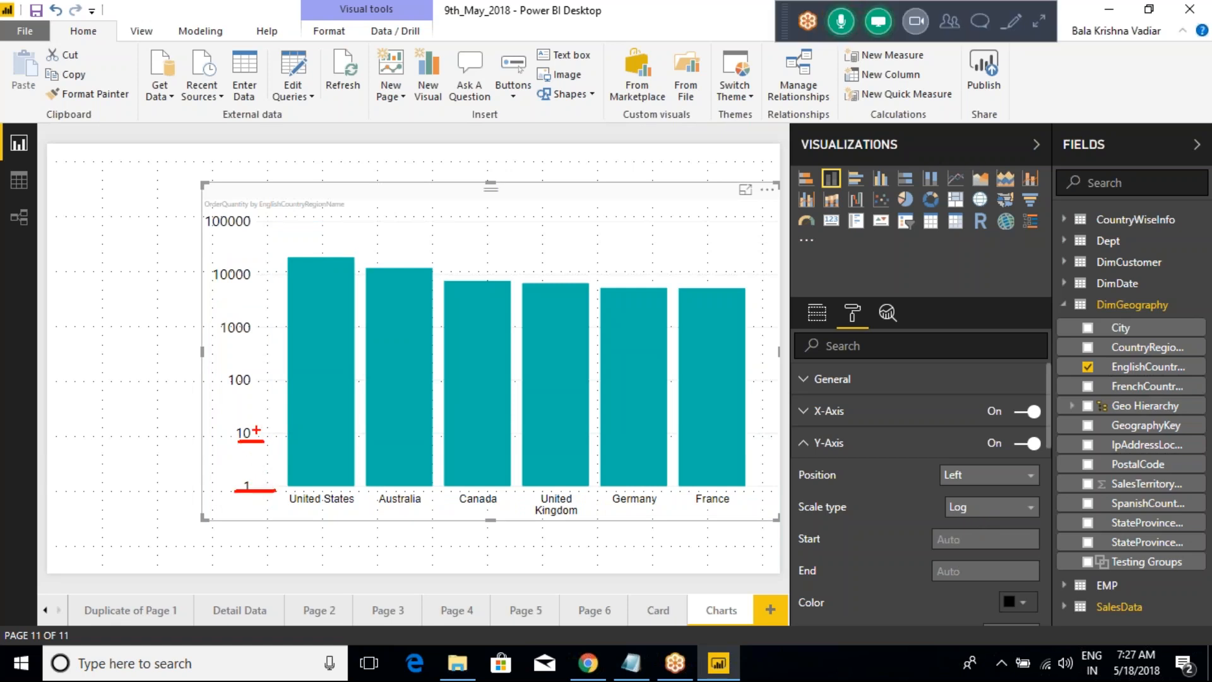
pyautogui.moveTo(229, 390); pyautogui.dragTo(261, 386)
pyautogui.moveTo(216, 334); pyautogui.dragTo(242, 332)
pyautogui.moveTo(213, 276); pyautogui.dragTo(248, 276)
pyautogui.moveTo(189, 213)
pyautogui.mouseDown()
pyautogui.moveTo(246, 325)
pyautogui.moveTo(257, 502)
pyautogui.moveTo(230, 493)
pyautogui.mouseUp()
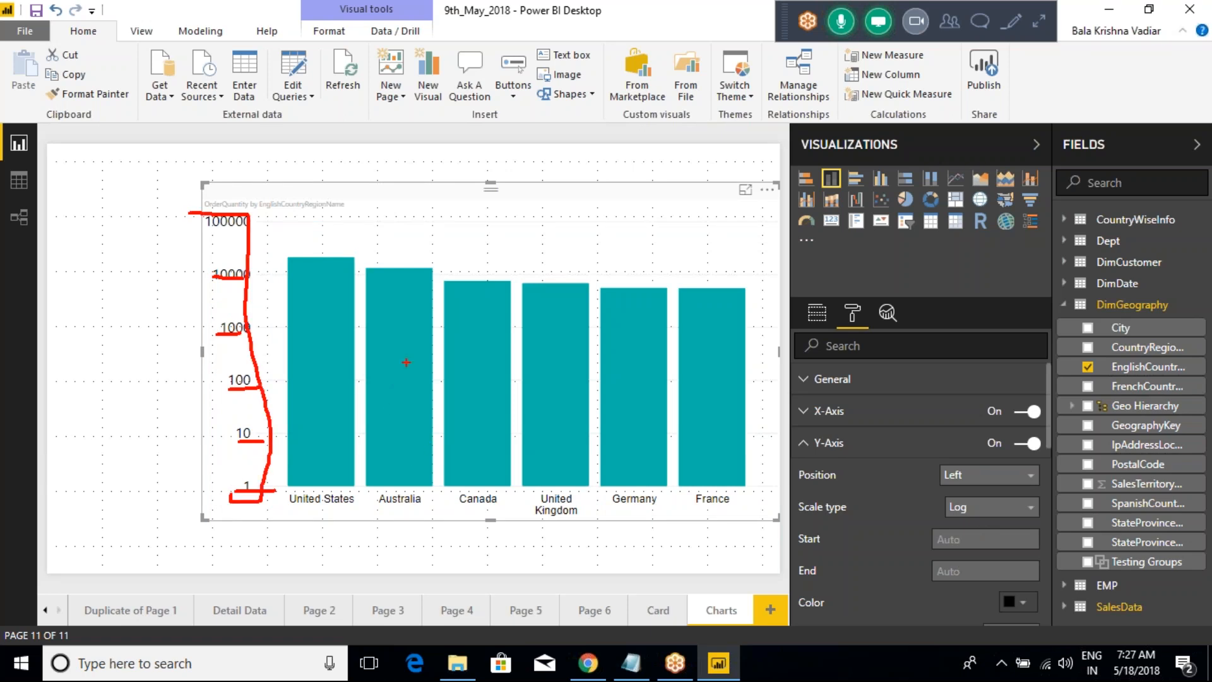
pyautogui.press('Escape')
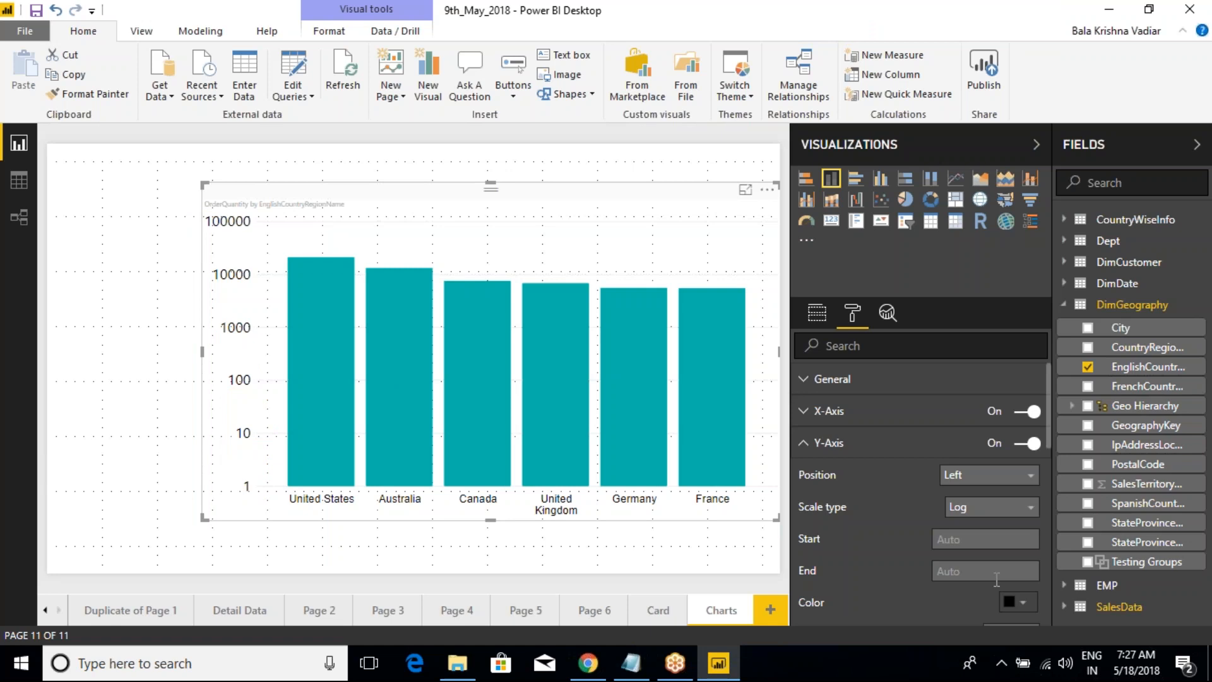
# Step: Switch the Y-axis scale back to Linear, comparing it once more with Log and finishing on Linear
pyautogui.click(982, 507)
pyautogui.click(982, 547)
pyautogui.click(985, 513)
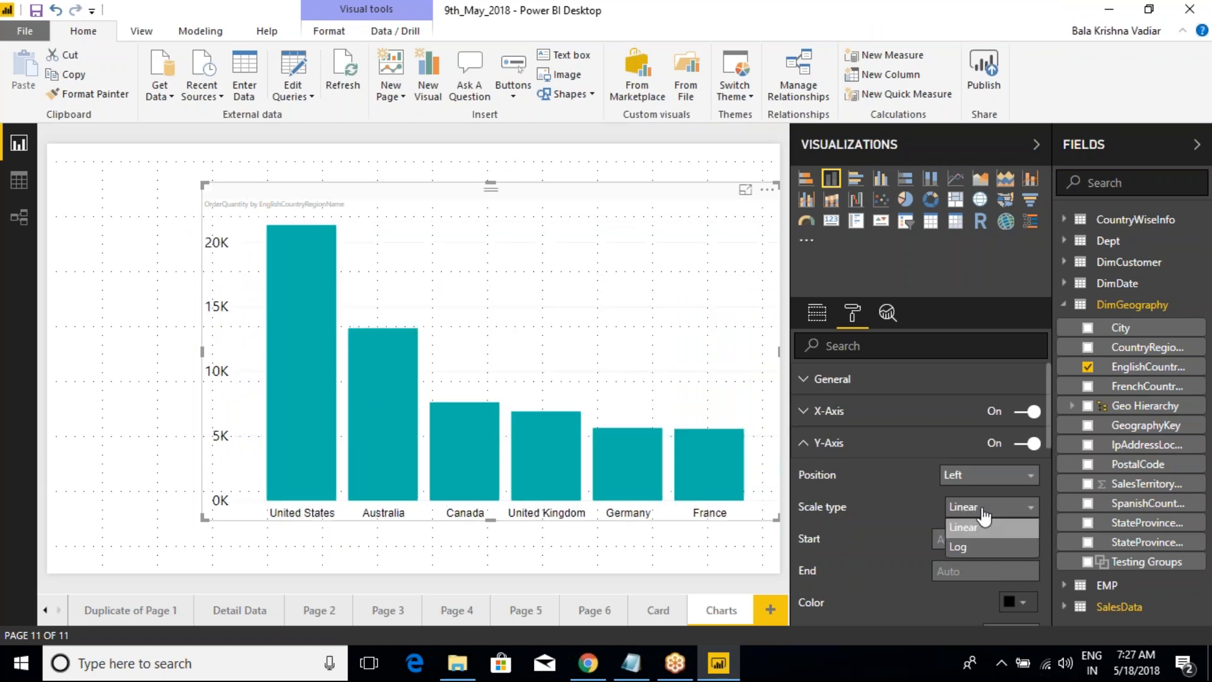
pyautogui.click(960, 547)
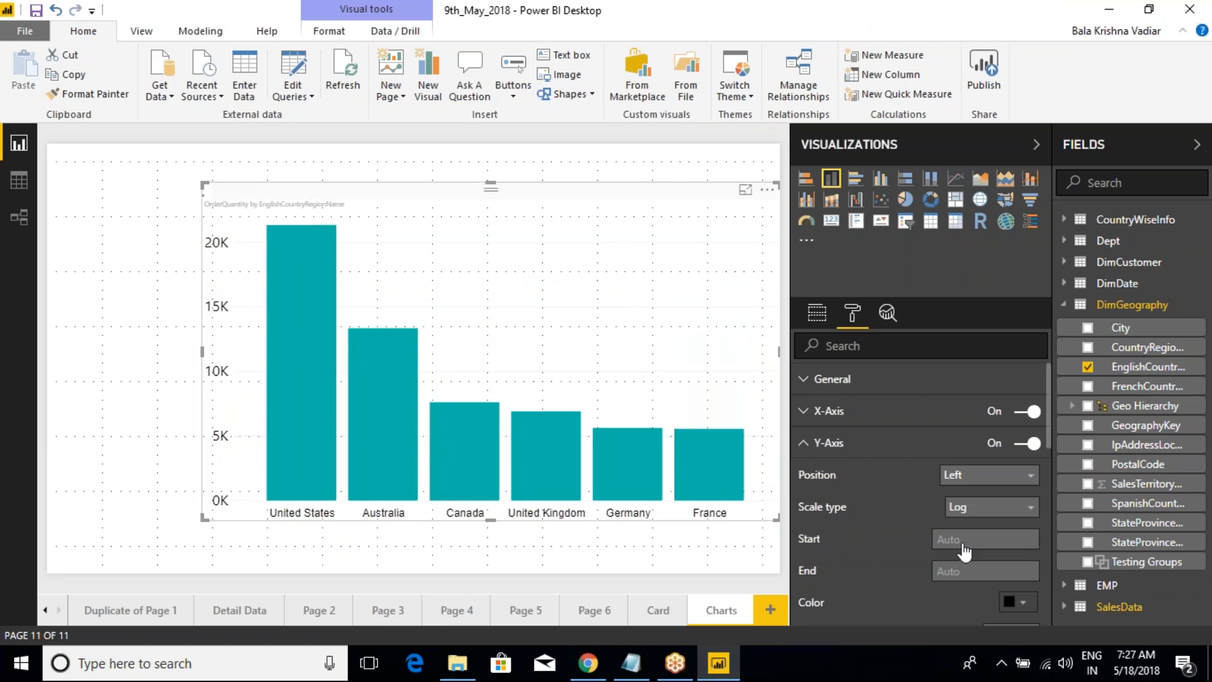
pyautogui.click(1031, 509)
pyautogui.click(965, 528)
# Step: Mark the 0K and 5K Y-axis labels with red arrows and clear the annotations
pyautogui.scroll(-2, 912, 532)
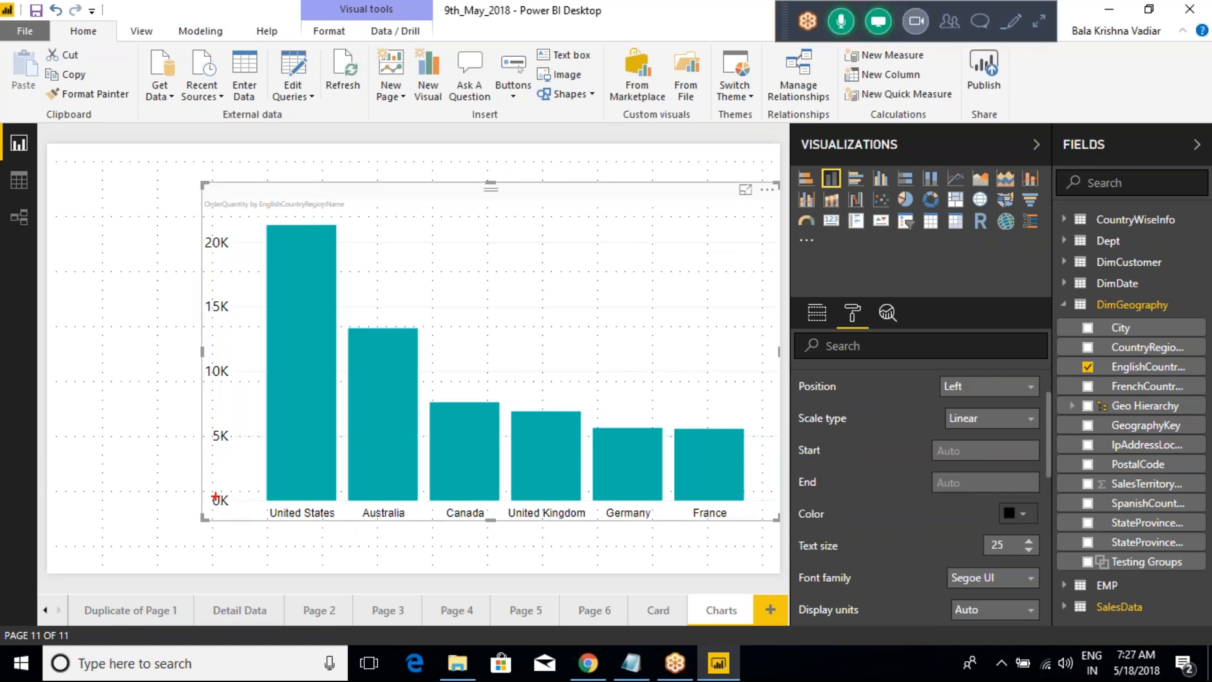
pyautogui.moveTo(158, 510); pyautogui.dragTo(250, 511)
pyautogui.moveTo(225, 494); pyautogui.dragTo(238, 527)
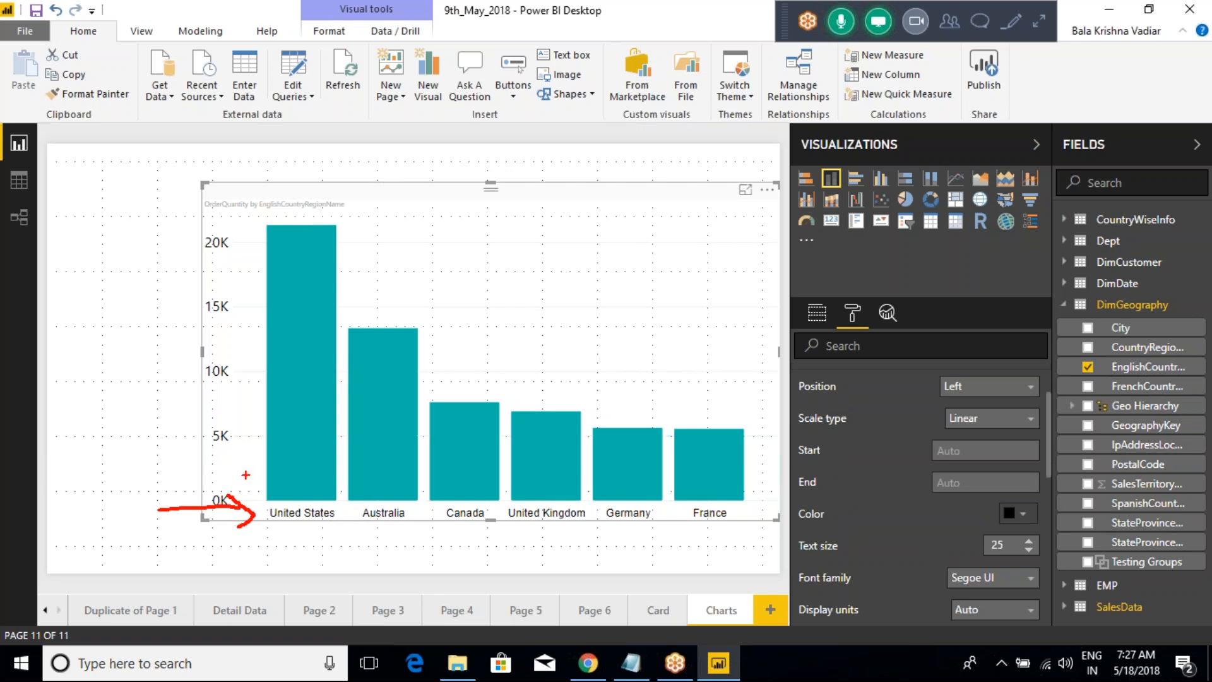
pyautogui.moveTo(157, 441); pyautogui.dragTo(226, 438)
pyautogui.press('Escape')
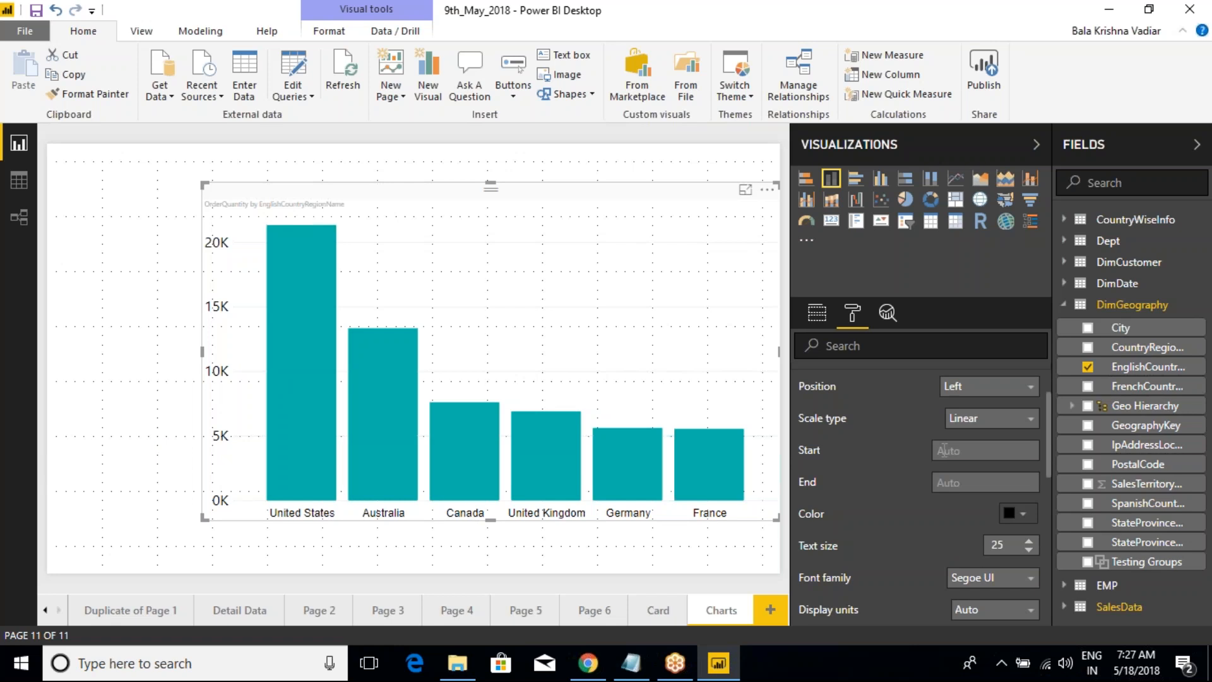
# Step: Try 5000 as the Y-axis start value, inspect the Germany and France columns, and clear the value back to Auto
pyautogui.click(957, 451)
pyautogui.write('56')
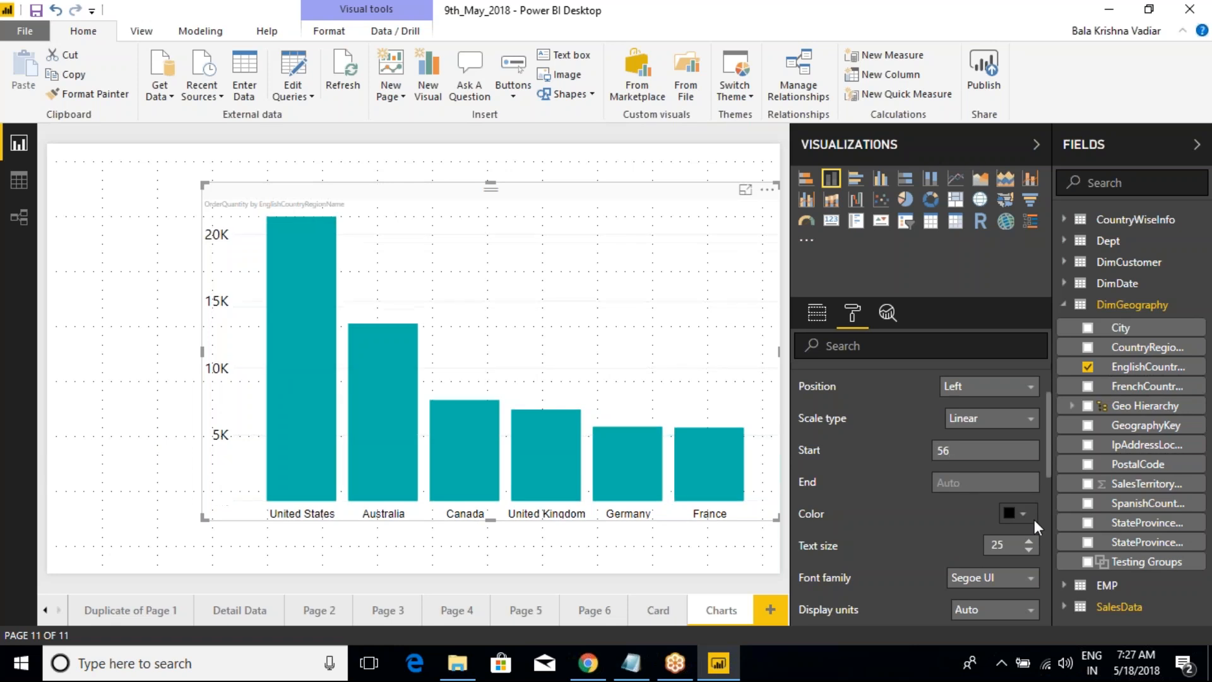
pyautogui.write('000')
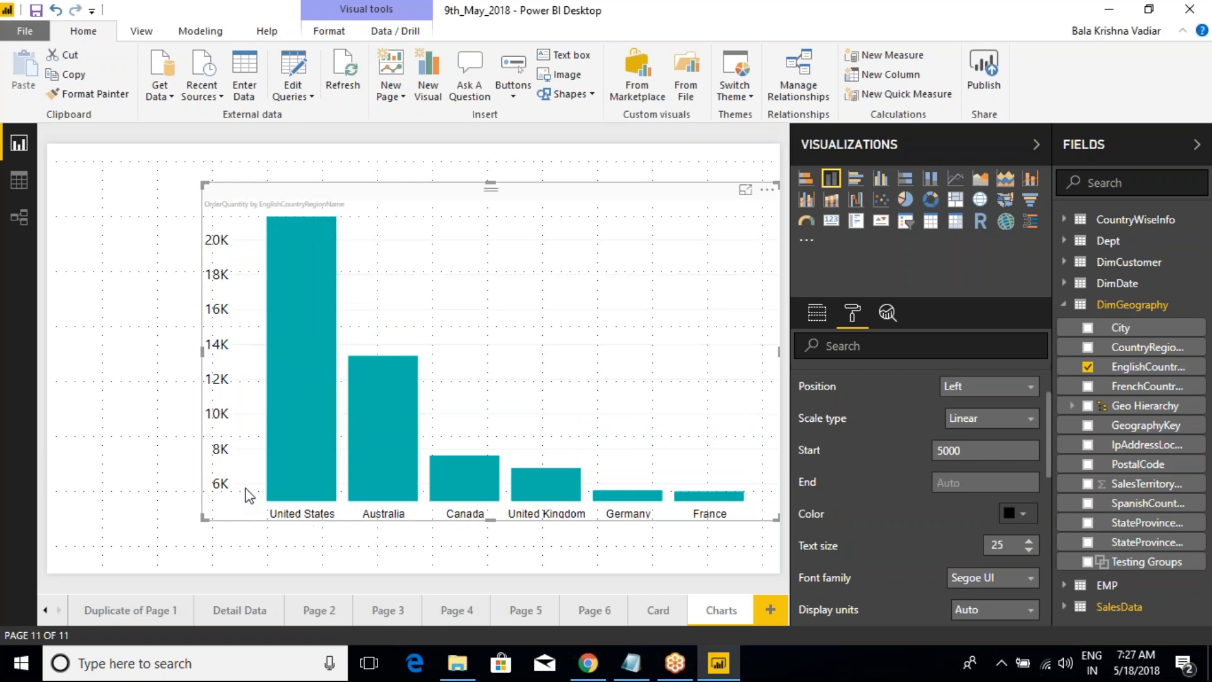
pyautogui.moveTo(278, 498)
pyautogui.moveTo(592, 464)
pyautogui.mouseDown()
pyautogui.moveTo(663, 542)
pyautogui.moveTo(745, 545)
pyautogui.mouseUp()
pyautogui.press('Escape')
pyautogui.moveTo(968, 456); pyautogui.dragTo(904, 459)
pyautogui.press('BackSpace')
# Step: Collapse the Y-axis settings, then expand the data label settings and turn the labels on
pyautogui.scroll(2, 824, 461)
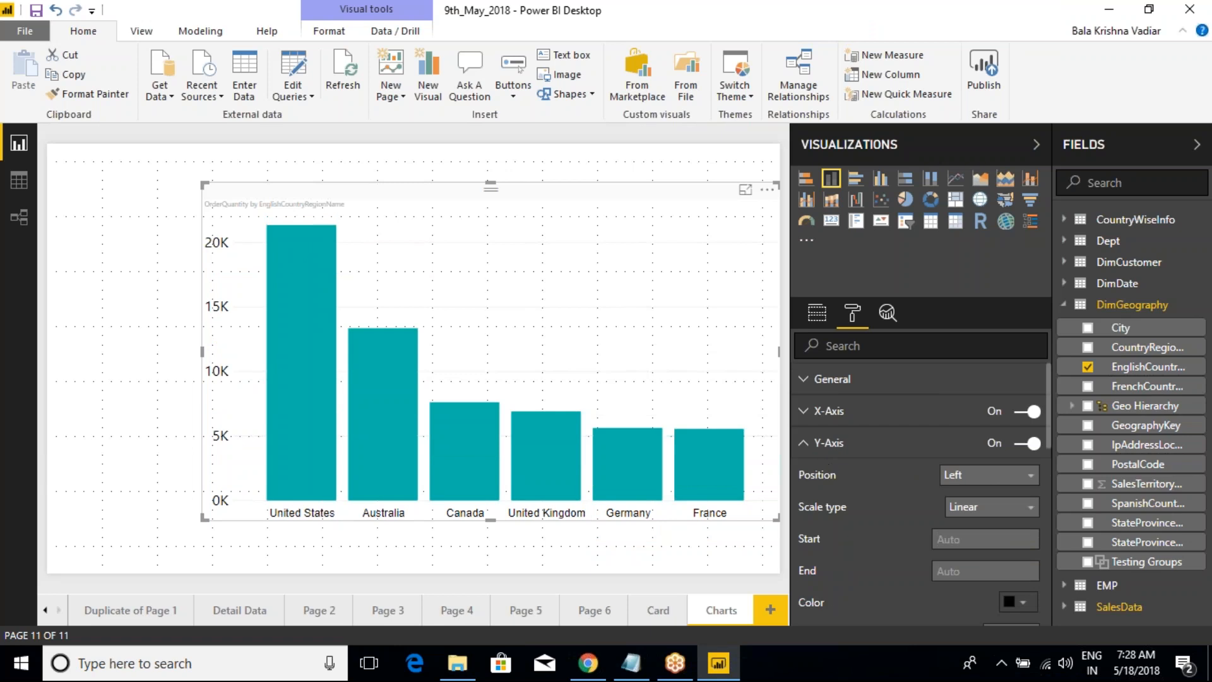
pyautogui.click(810, 450)
pyautogui.click(805, 508)
pyautogui.click(1027, 507)
# Step: Set the data labels' display units to None and their position to Outside End
pyautogui.scroll(-3, 939, 542)
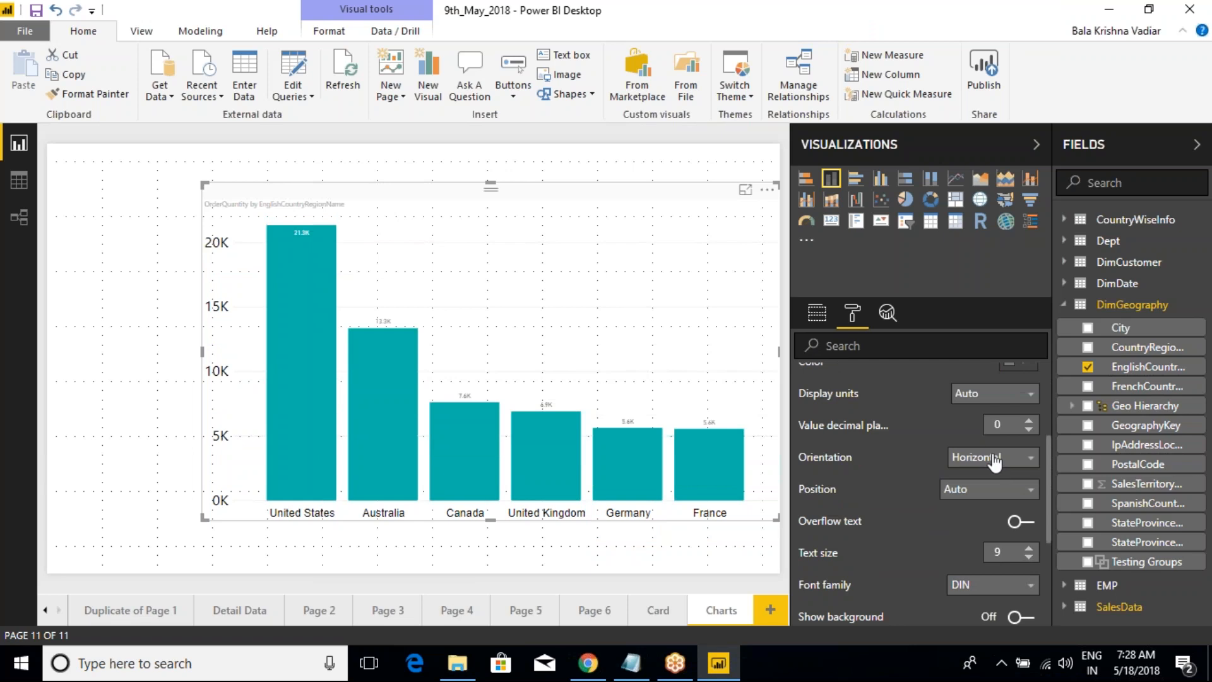
pyautogui.click(988, 395)
pyautogui.click(973, 433)
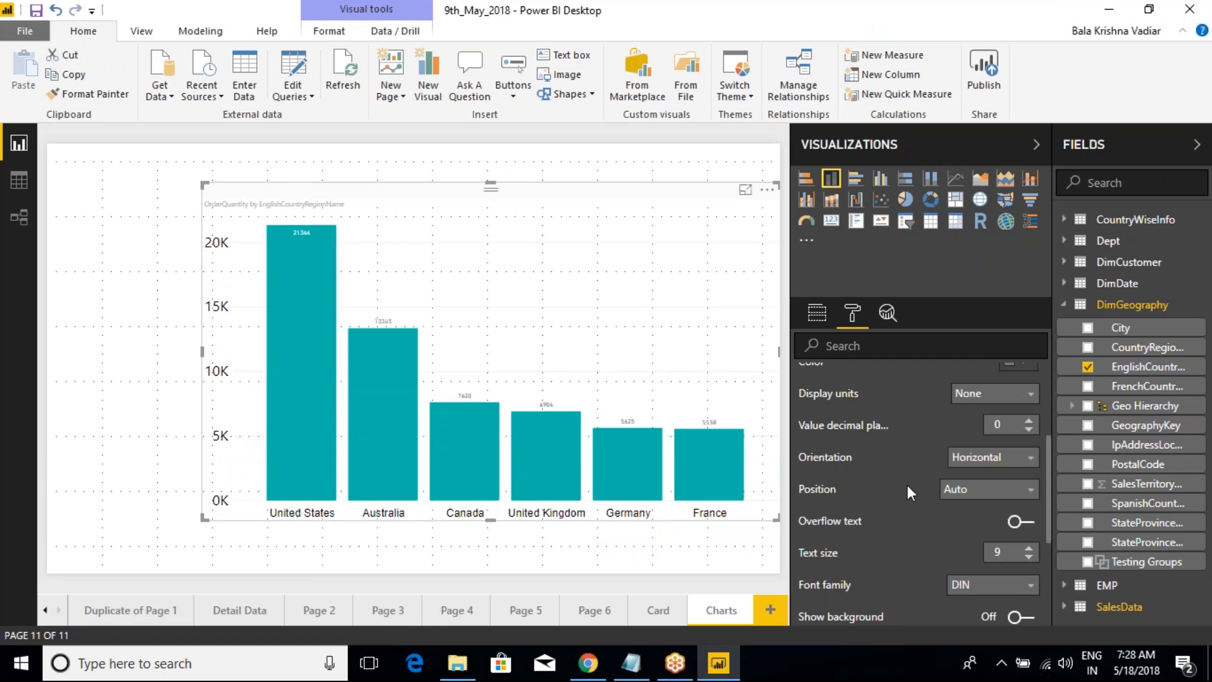
pyautogui.click(973, 502)
pyautogui.click(975, 545)
# Step: Set the data label colour to black and the text size to 21
pyautogui.scroll(2, 931, 512)
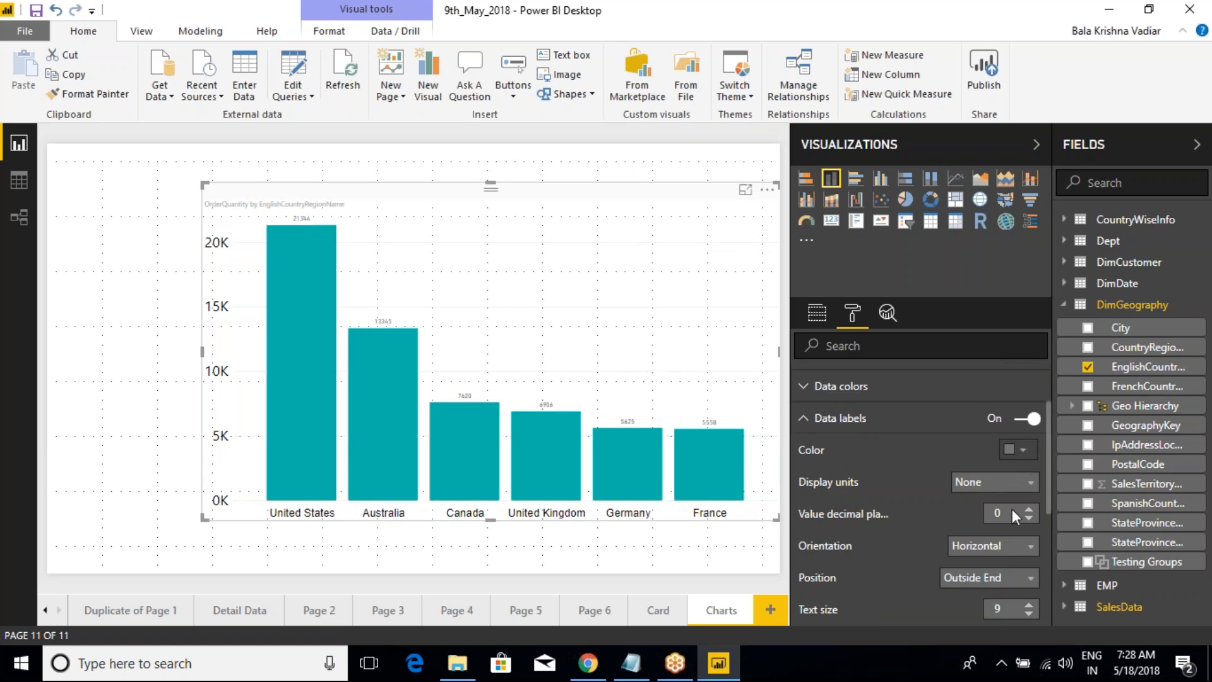
pyautogui.click(1032, 459)
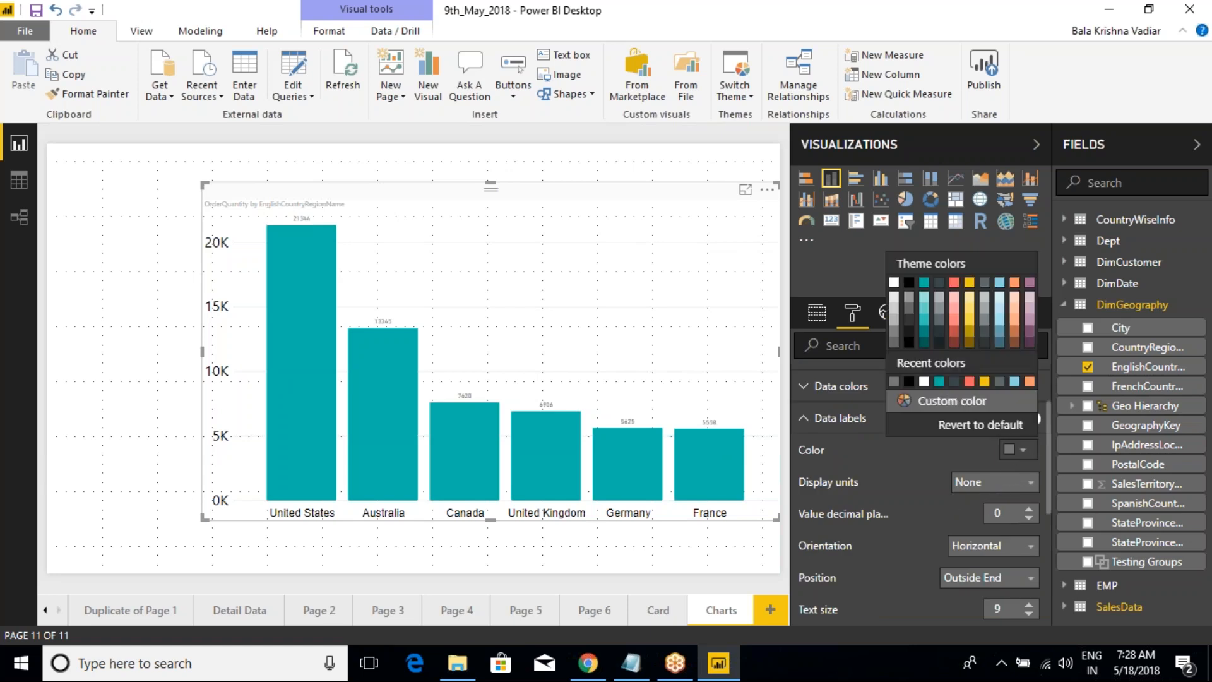
pyautogui.click(911, 282)
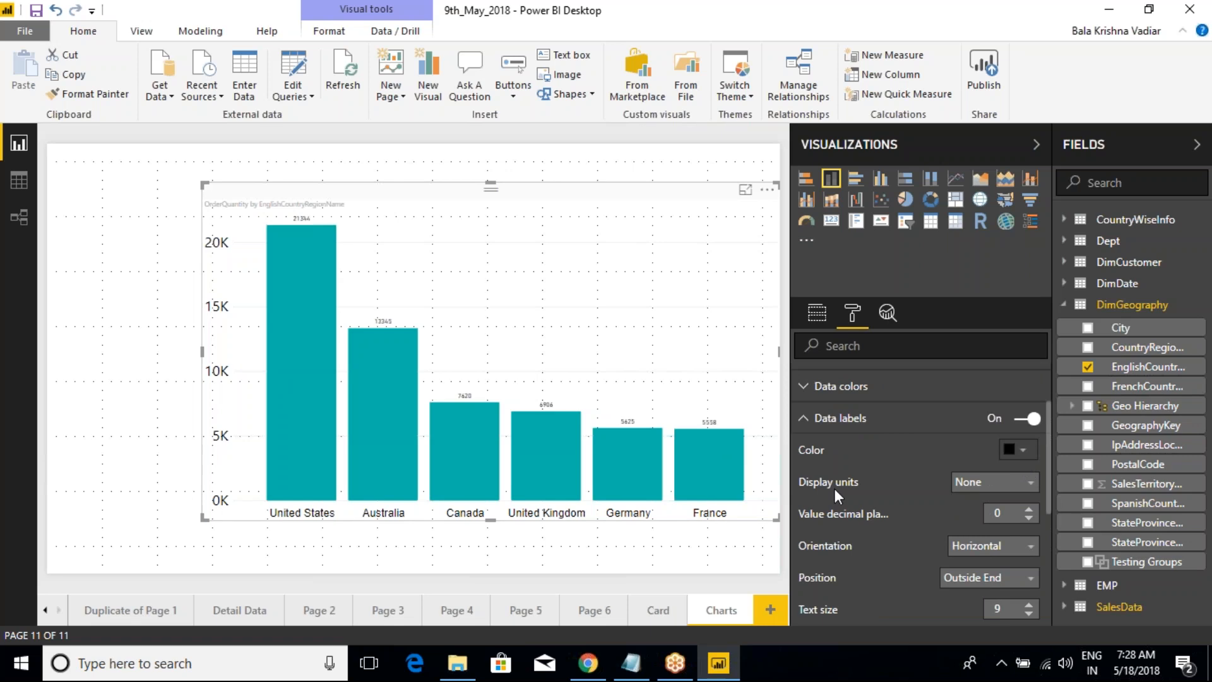
pyautogui.scroll(-2, 887, 482)
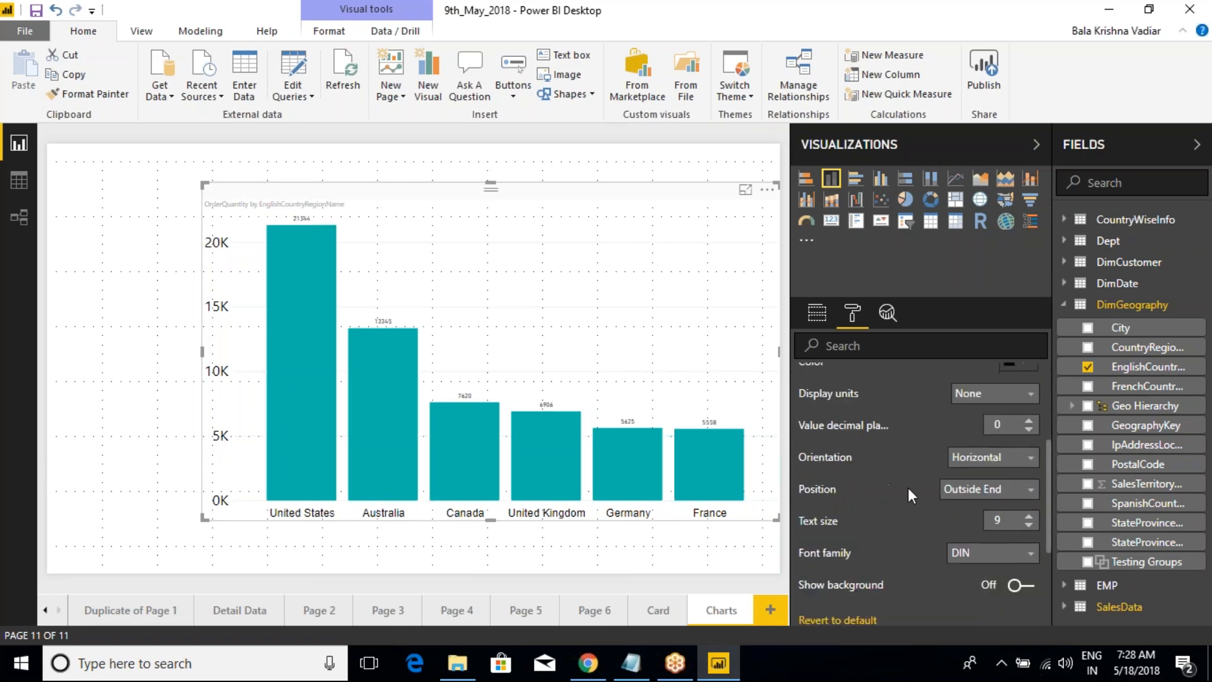
pyautogui.click(1030, 517)
pyautogui.click(1029, 517)
pyautogui.click(1030, 516)
pyautogui.click(1030, 517)
pyautogui.click(1029, 516)
pyautogui.click(1029, 516)
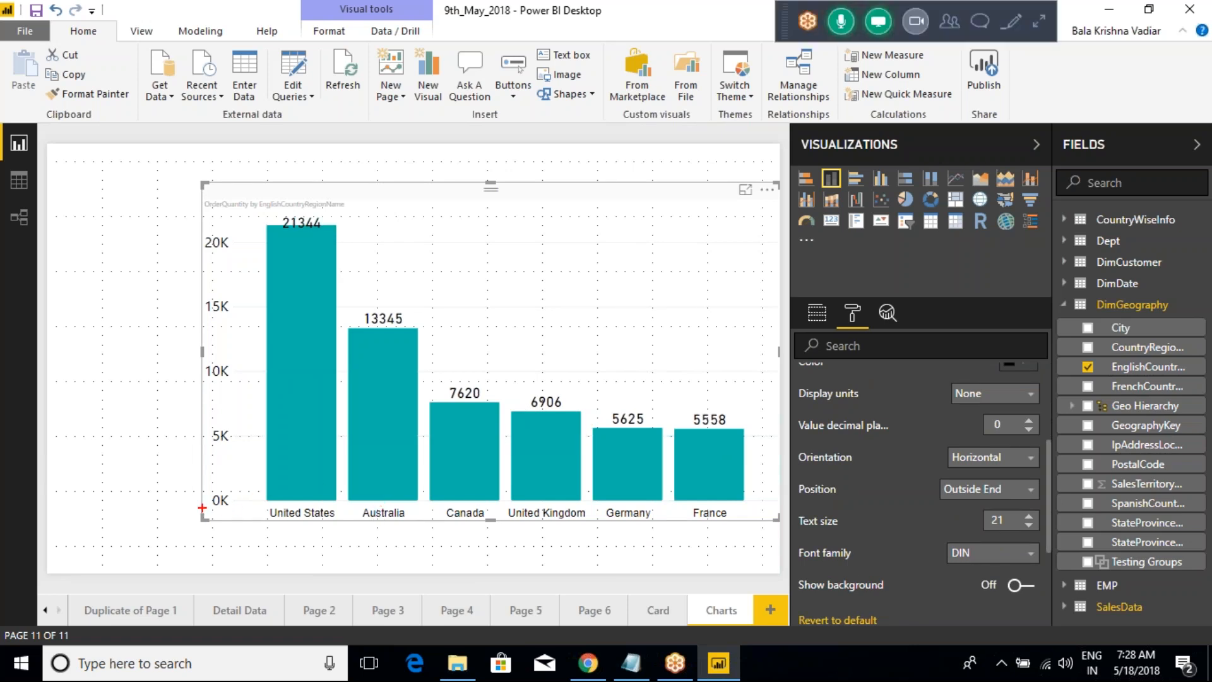
# Step: Write 6K beside the Y-axis, box the Germany and France columns in red, and clear the annotations
pyautogui.moveTo(182, 493)
pyautogui.mouseDown()
pyautogui.moveTo(189, 513)
pyautogui.moveTo(256, 515)
pyautogui.mouseUp()
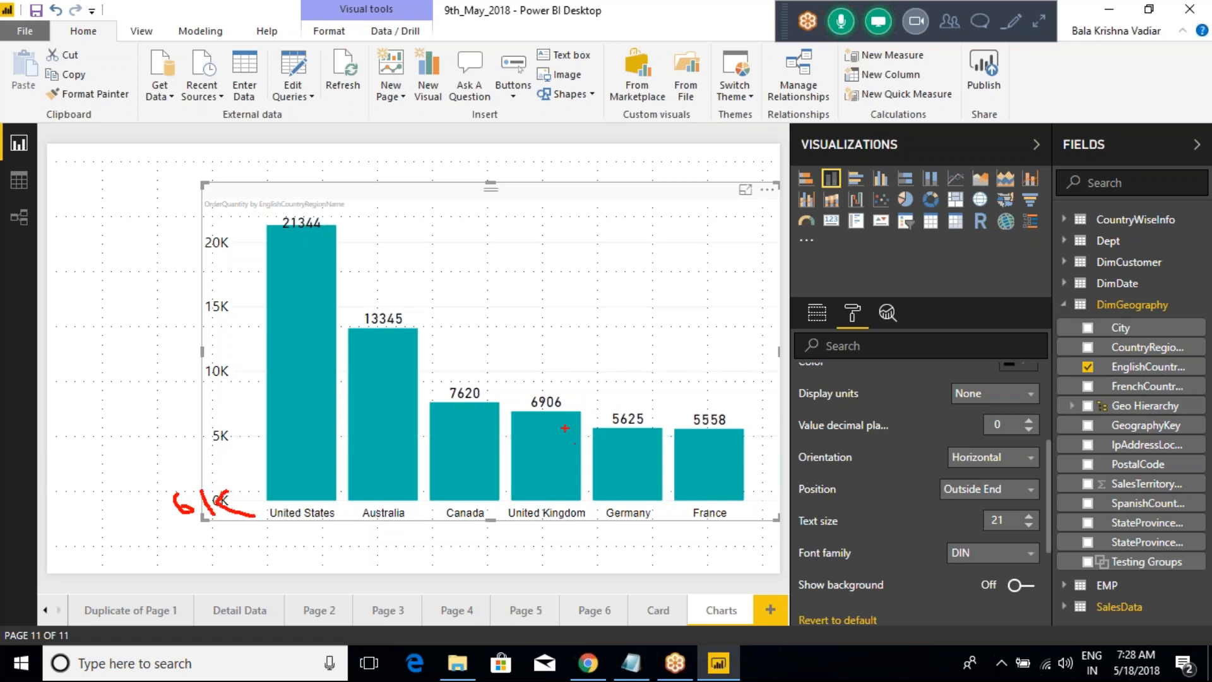
pyautogui.moveTo(594, 384)
pyautogui.mouseDown()
pyautogui.moveTo(654, 472)
pyautogui.moveTo(760, 529)
pyautogui.mouseUp()
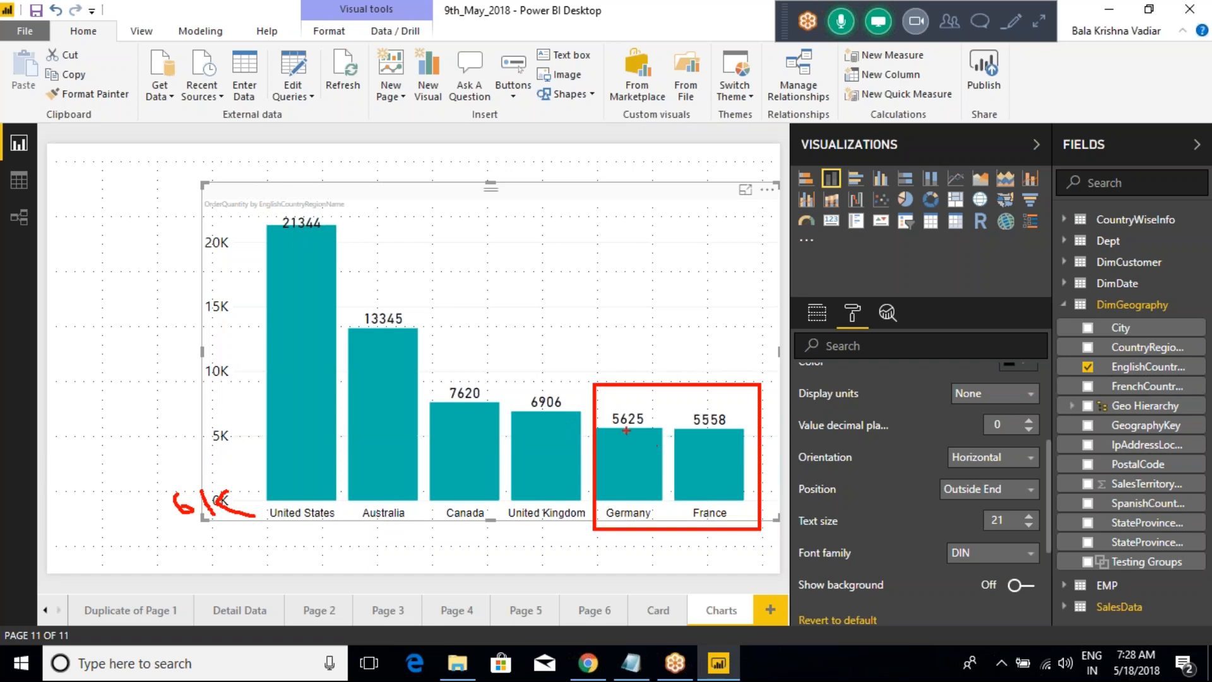
pyautogui.moveTo(624, 426); pyautogui.dragTo(641, 408)
pyautogui.press('Escape')
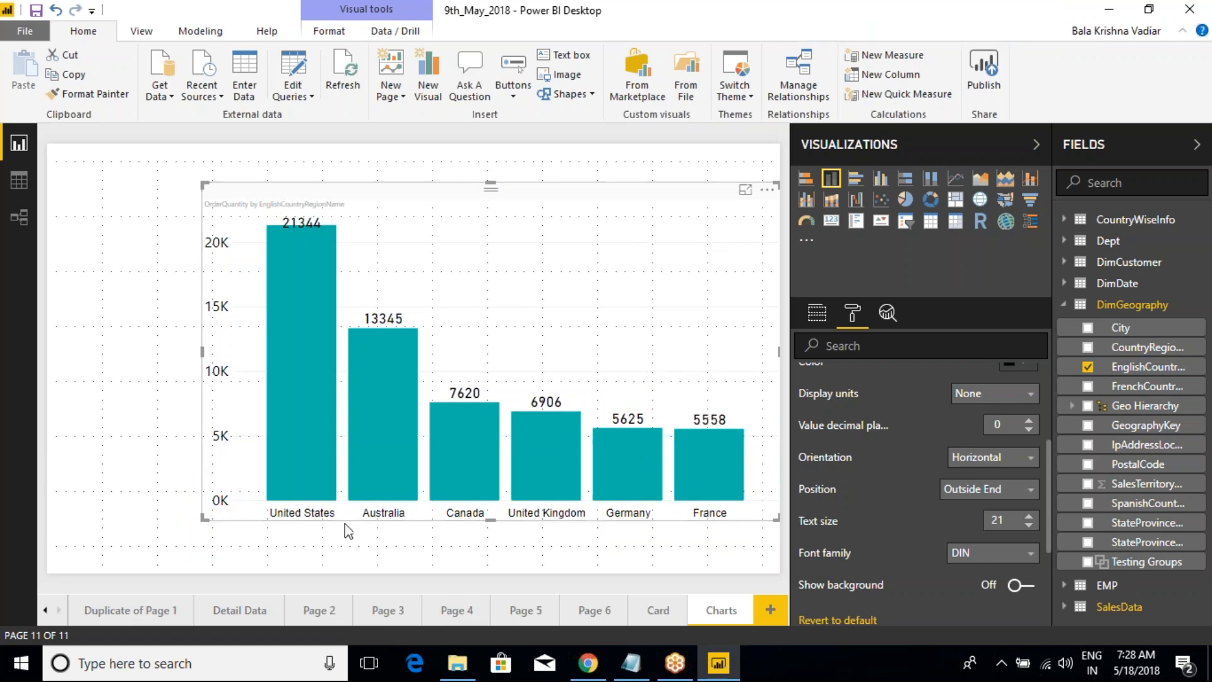
# Step: Collapse the data label settings and expand the Y-axis settings again
pyautogui.scroll(3, 848, 398)
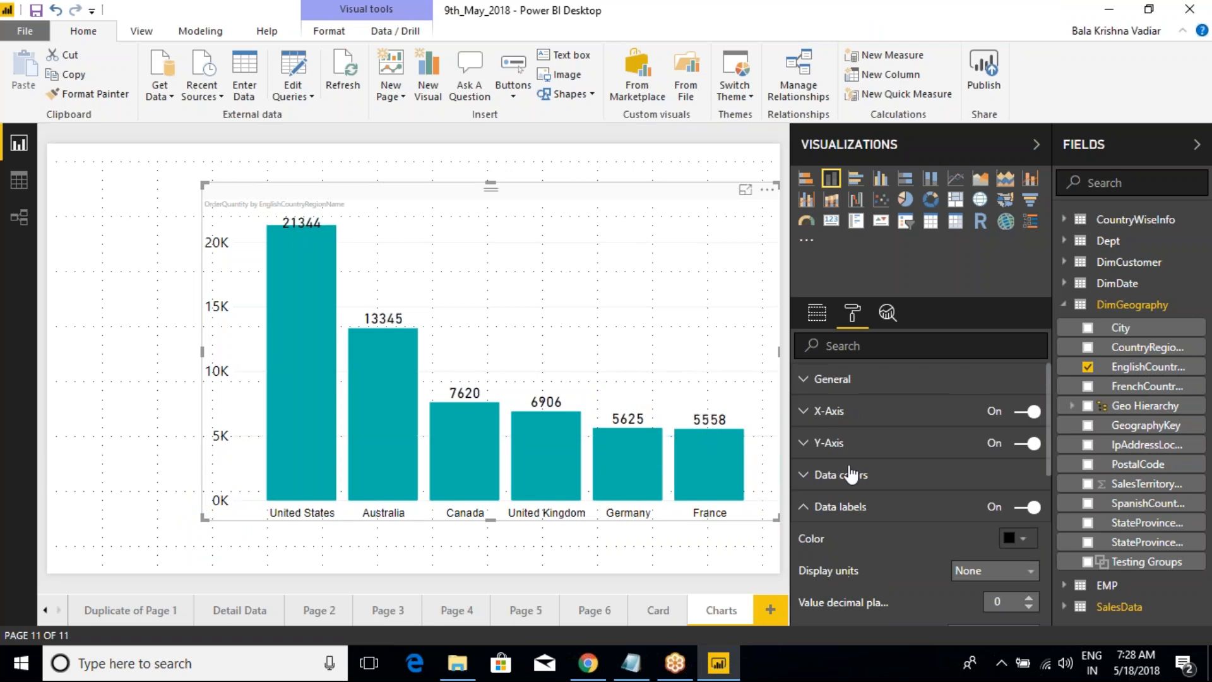
pyautogui.click(805, 508)
pyautogui.click(806, 443)
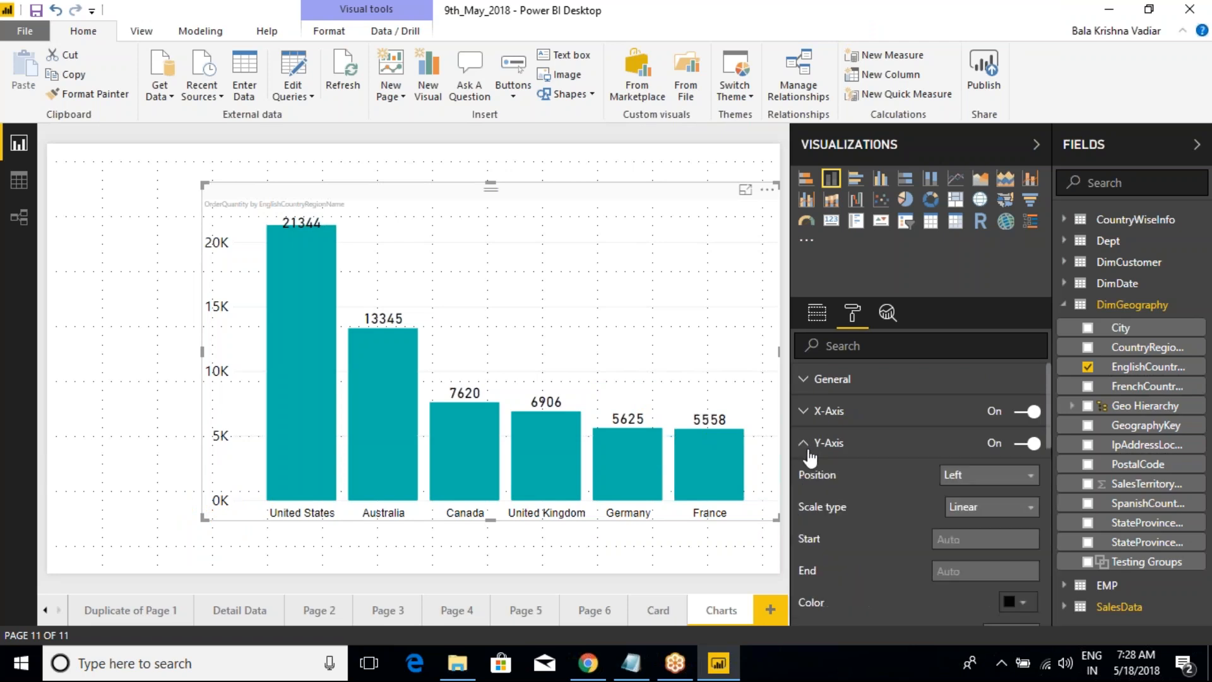
# Step: Set the Y-axis start value to 6000 and temporarily box the Germany and France categories in red
pyautogui.click(951, 541)
pyautogui.write('6000')
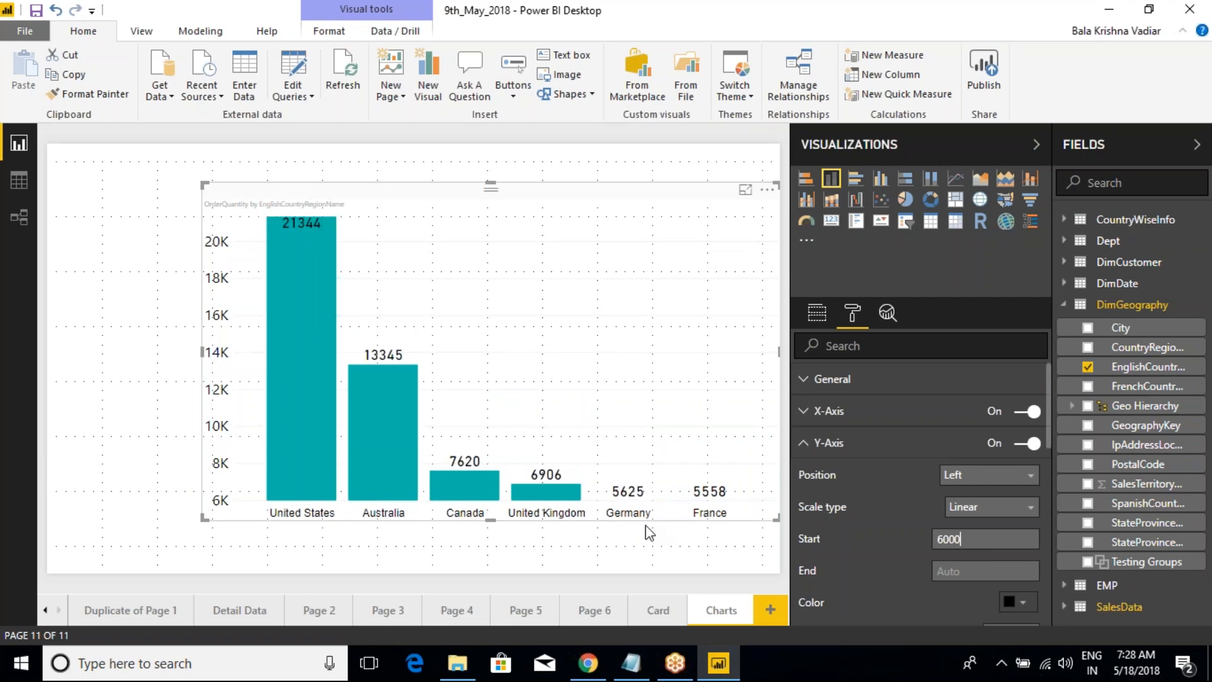
pyautogui.moveTo(596, 475)
pyautogui.mouseDown()
pyautogui.moveTo(659, 514)
pyautogui.moveTo(748, 538)
pyautogui.mouseUp()
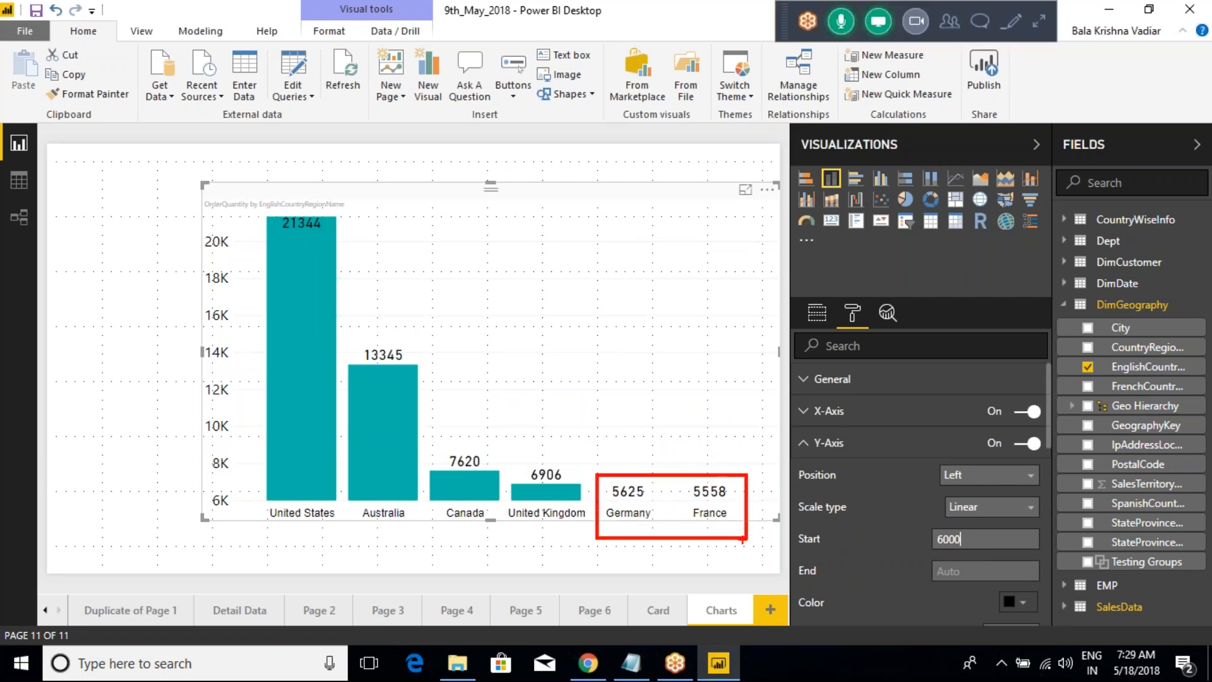
pyautogui.press('Escape')
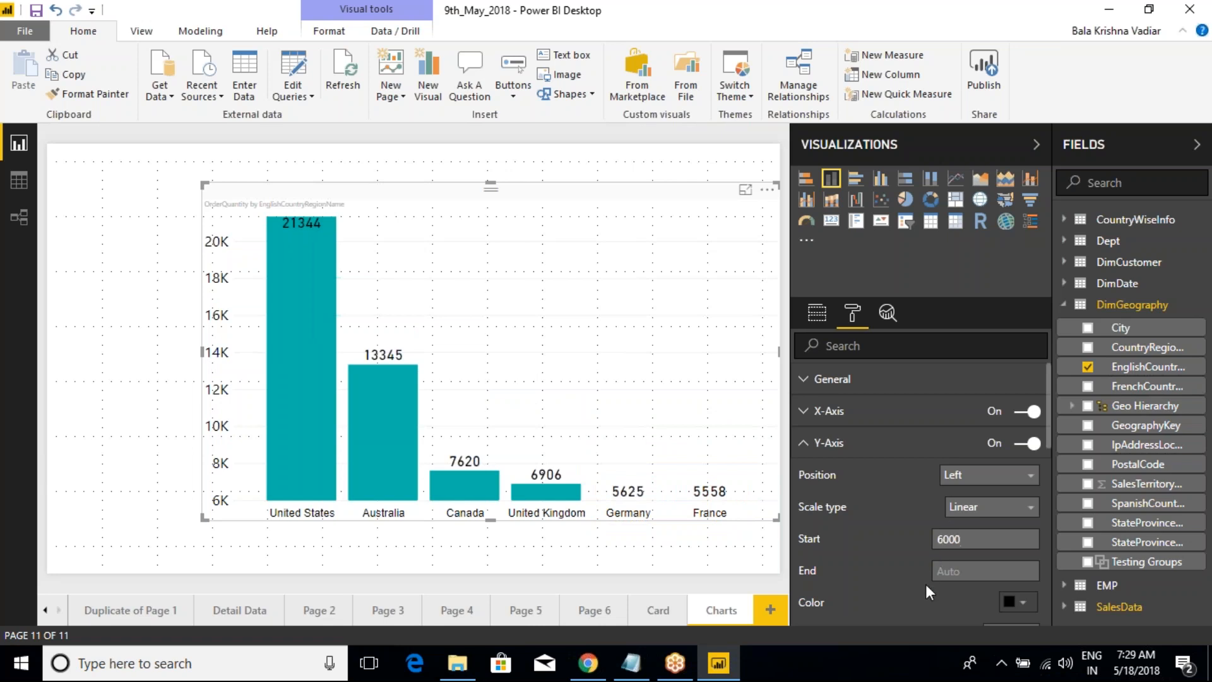
pyautogui.moveTo(965, 543); pyautogui.dragTo(935, 543)
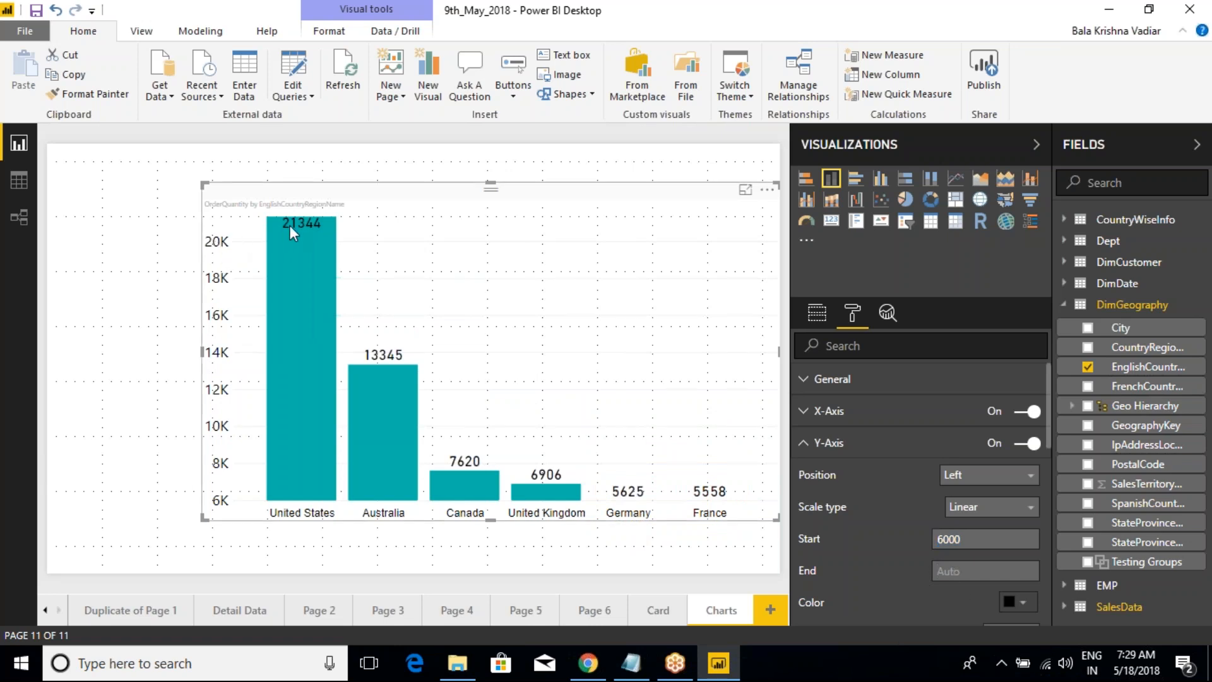
# Step: Set the Y-axis end value to 15000, mark the axis range and the two tallest columns, and clear the marks
pyautogui.click(950, 573)
pyautogui.write('15000')
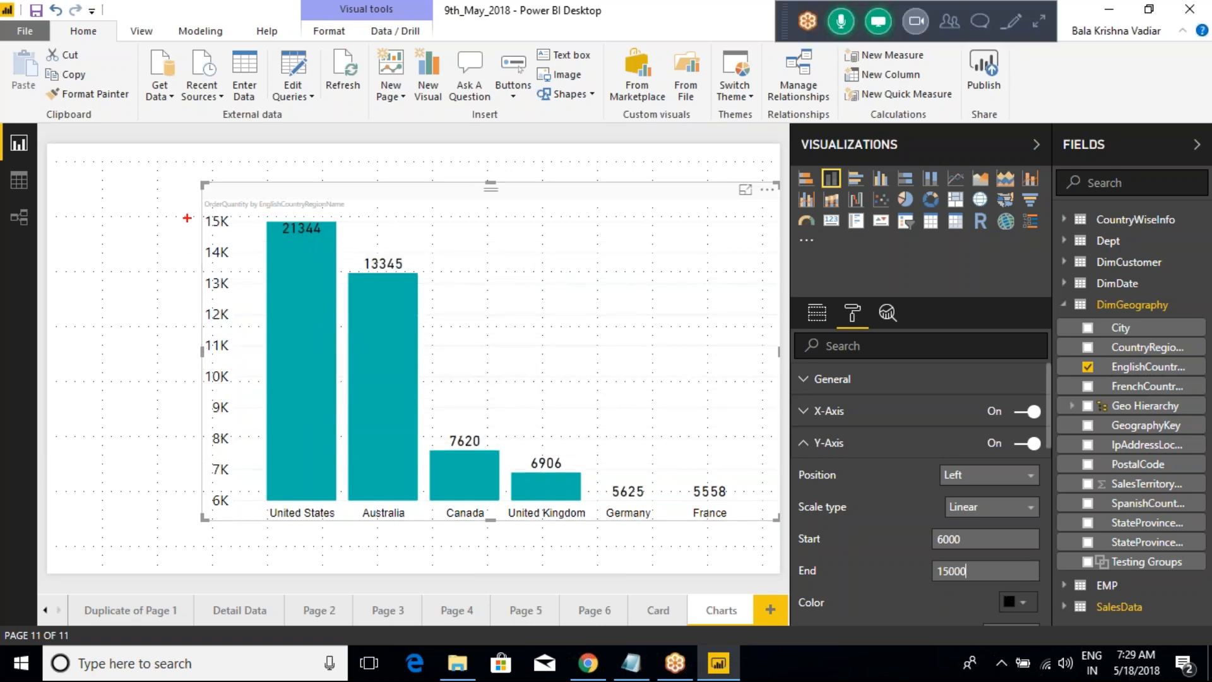
pyautogui.moveTo(193, 216)
pyautogui.mouseDown()
pyautogui.moveTo(270, 259)
pyautogui.moveTo(284, 435)
pyautogui.moveTo(268, 503)
pyautogui.mouseUp()
pyautogui.moveTo(304, 236)
pyautogui.mouseDown()
pyautogui.moveTo(341, 222)
pyautogui.moveTo(325, 209)
pyautogui.moveTo(300, 224)
pyautogui.mouseUp()
pyautogui.moveTo(393, 256)
pyautogui.mouseDown()
pyautogui.moveTo(394, 270)
pyautogui.moveTo(381, 261)
pyautogui.mouseUp()
pyautogui.press('Escape')
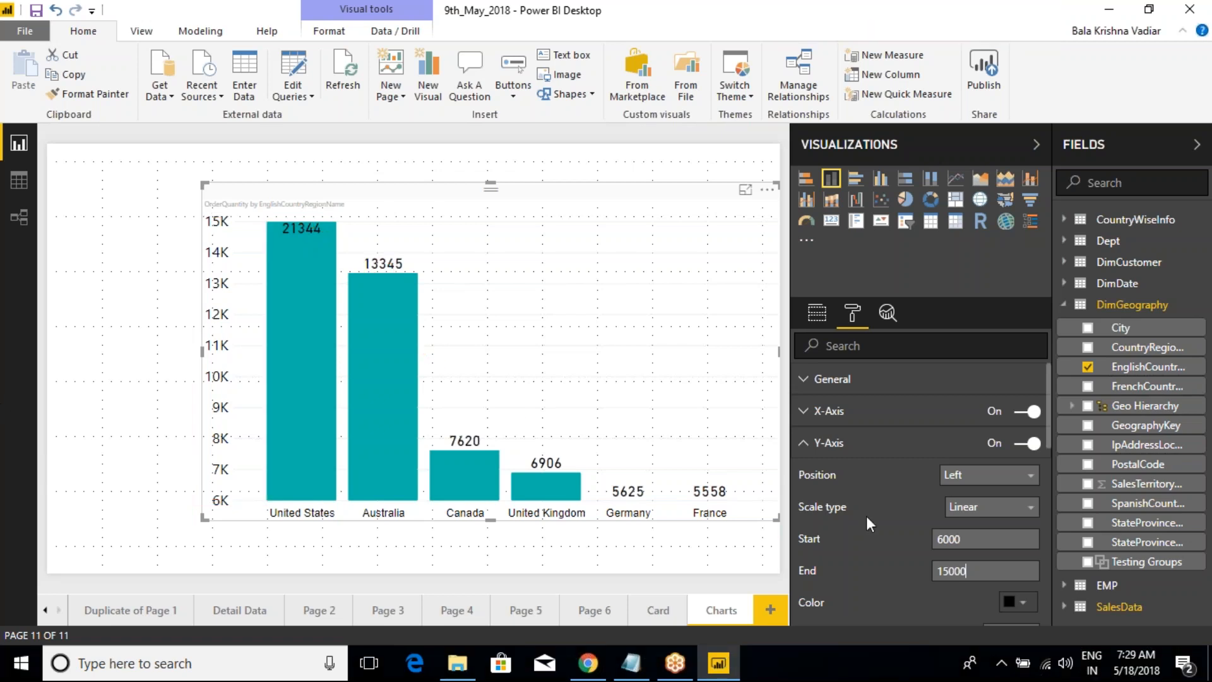
# Step: Clear the Y-axis start and end values so both return to Auto
pyautogui.click(940, 542)
pyautogui.press('BackSpace')
pyautogui.press('Tab')
pyautogui.press('BackSpace')
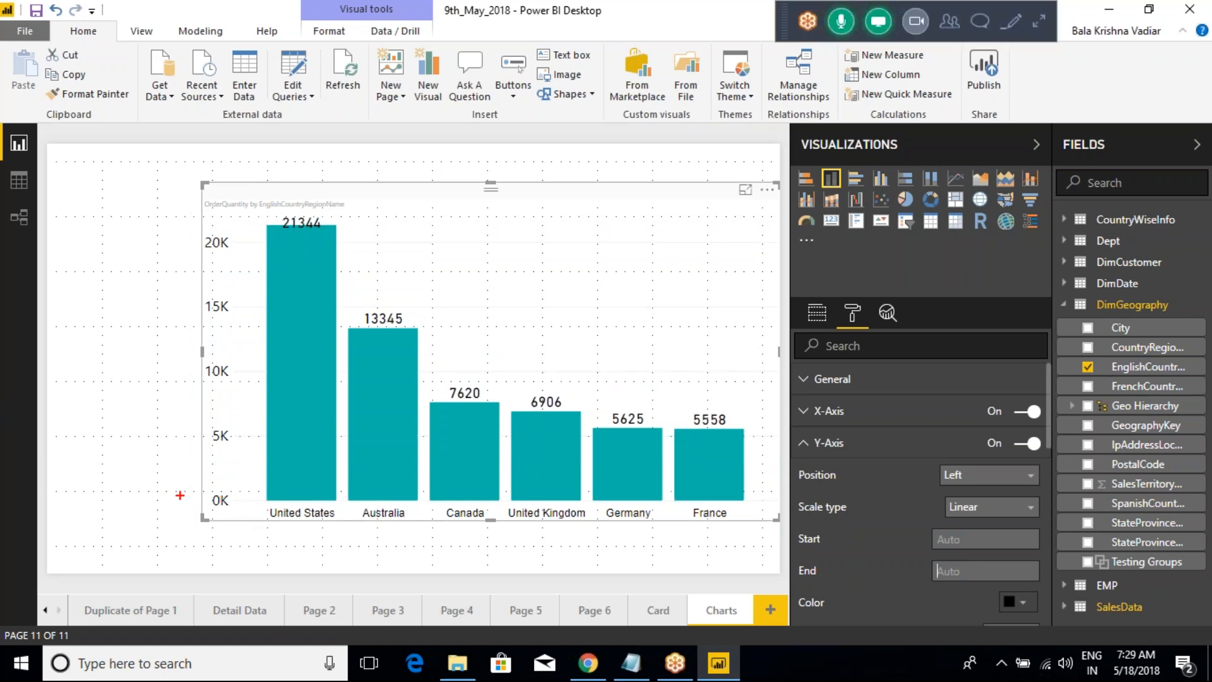
# Step: Box the 0K and 20K labels on the Y-axis in red and clear the annotations
pyautogui.moveTo(176, 487); pyautogui.dragTo(239, 524)
pyautogui.moveTo(145, 214); pyautogui.dragTo(247, 255)
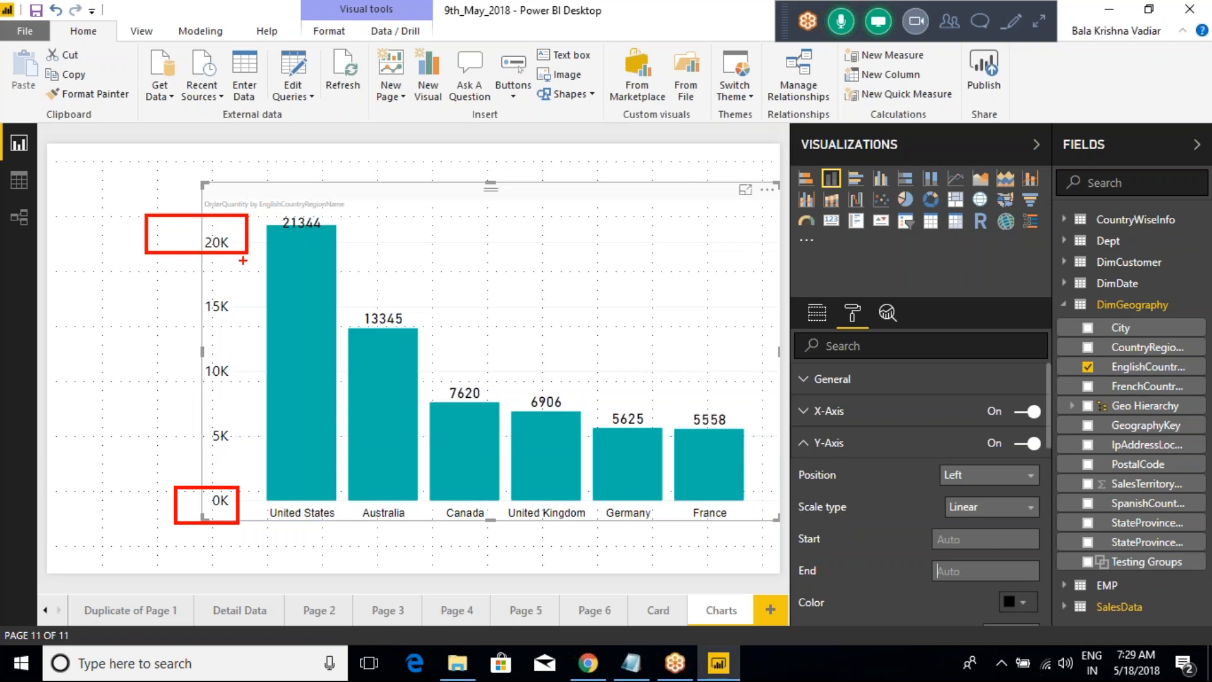
pyautogui.press('Escape')
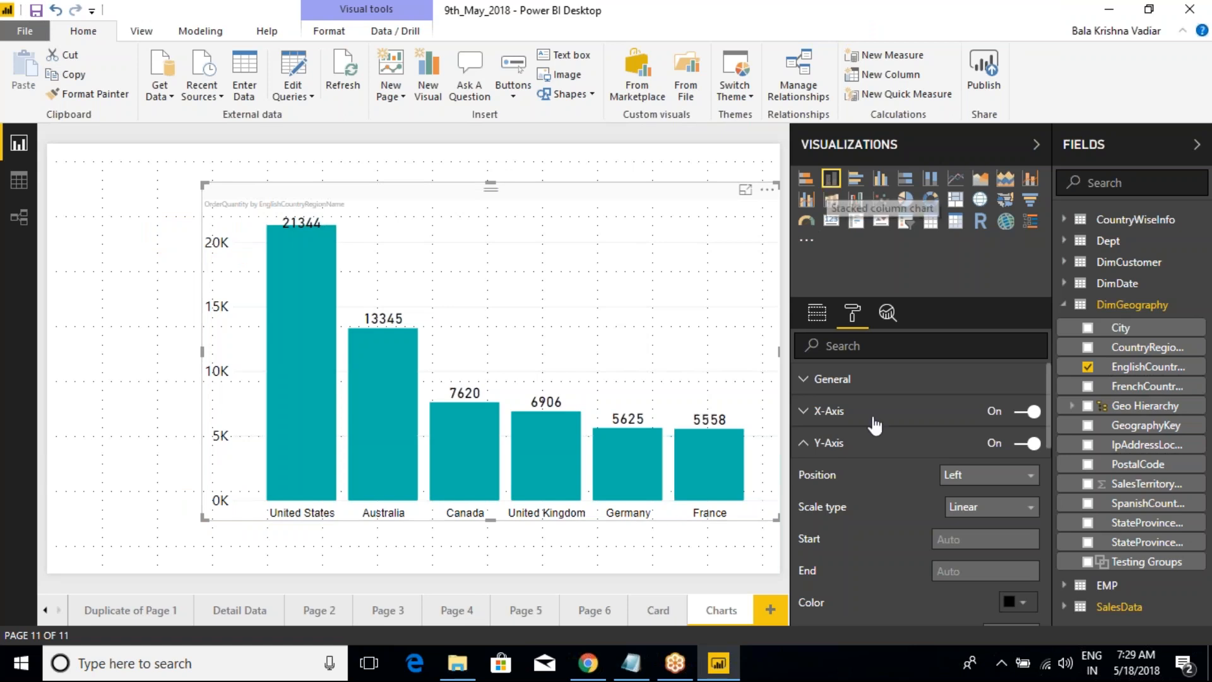
# Step: Set the Y-axis label color to the red theme color
pyautogui.click(805, 448)
pyautogui.click(805, 448)
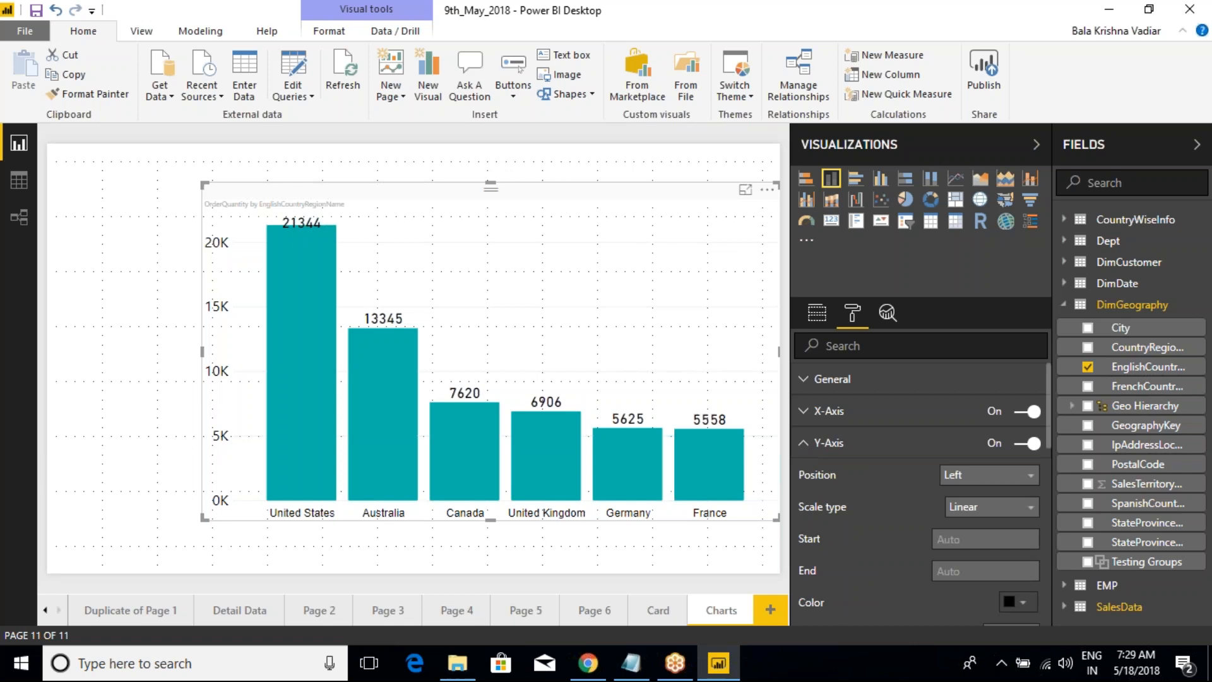
pyautogui.scroll(-3, 920, 496)
pyautogui.scroll(-2, 918, 491)
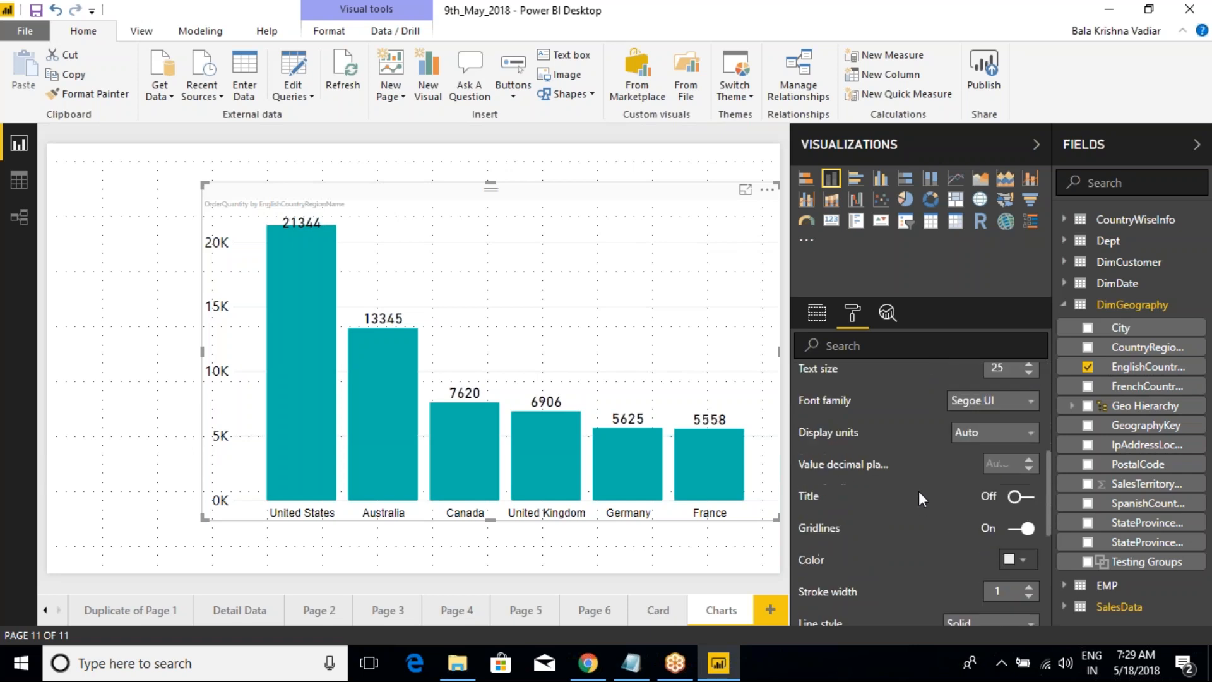
pyautogui.scroll(2, 917, 487)
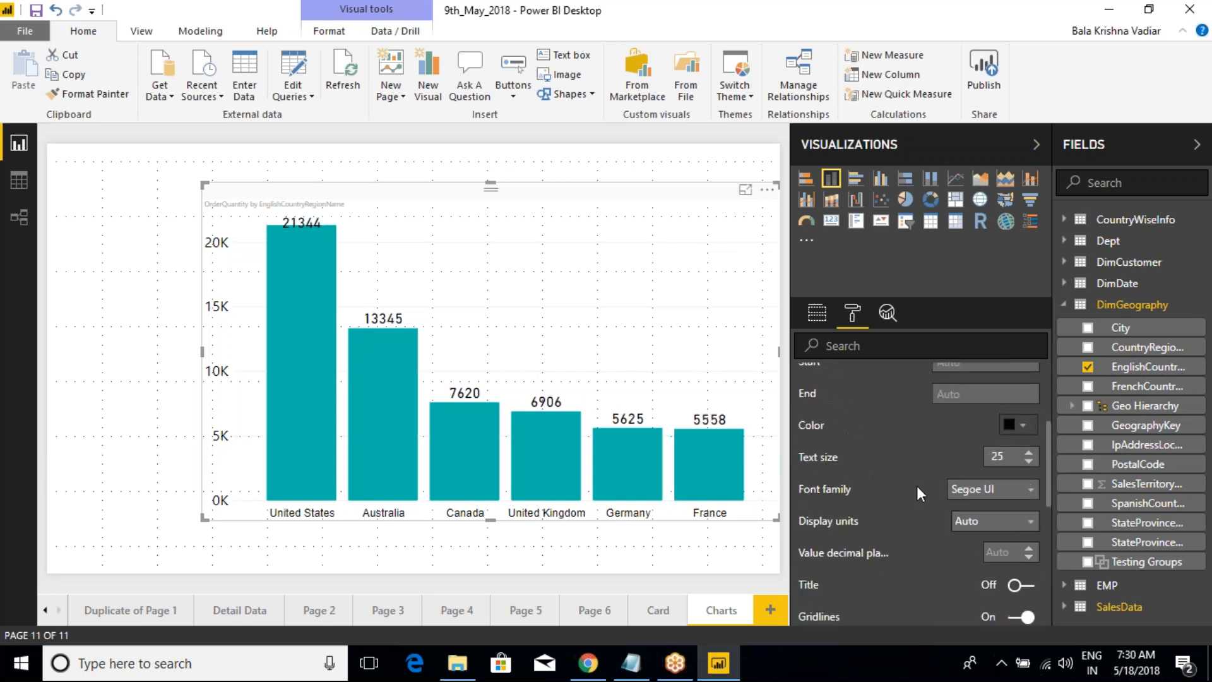
pyautogui.scroll(3, 917, 486)
pyautogui.scroll(-1, 922, 541)
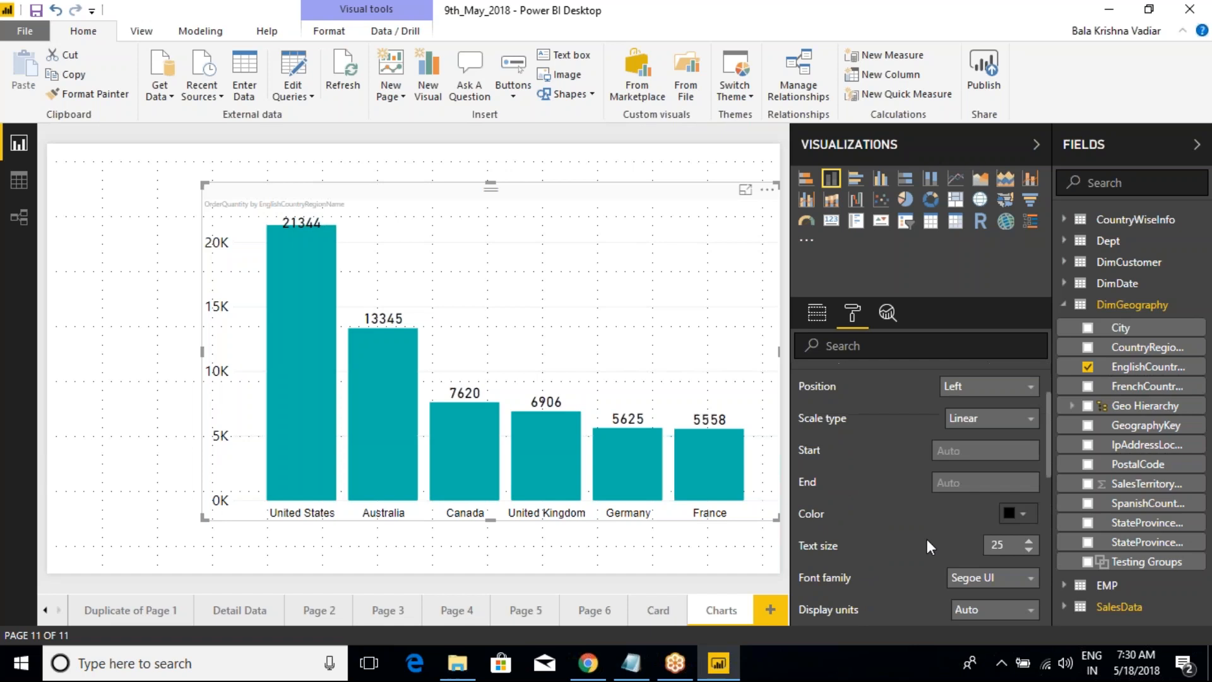
pyautogui.click(1018, 515)
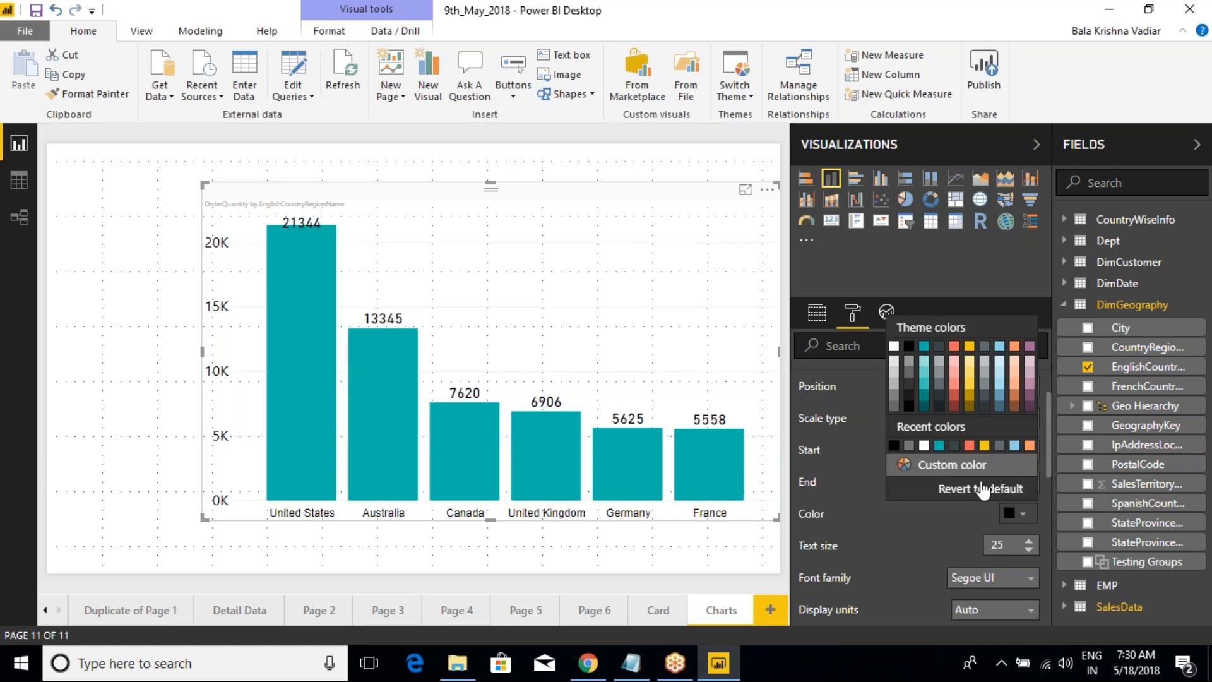
pyautogui.click(954, 347)
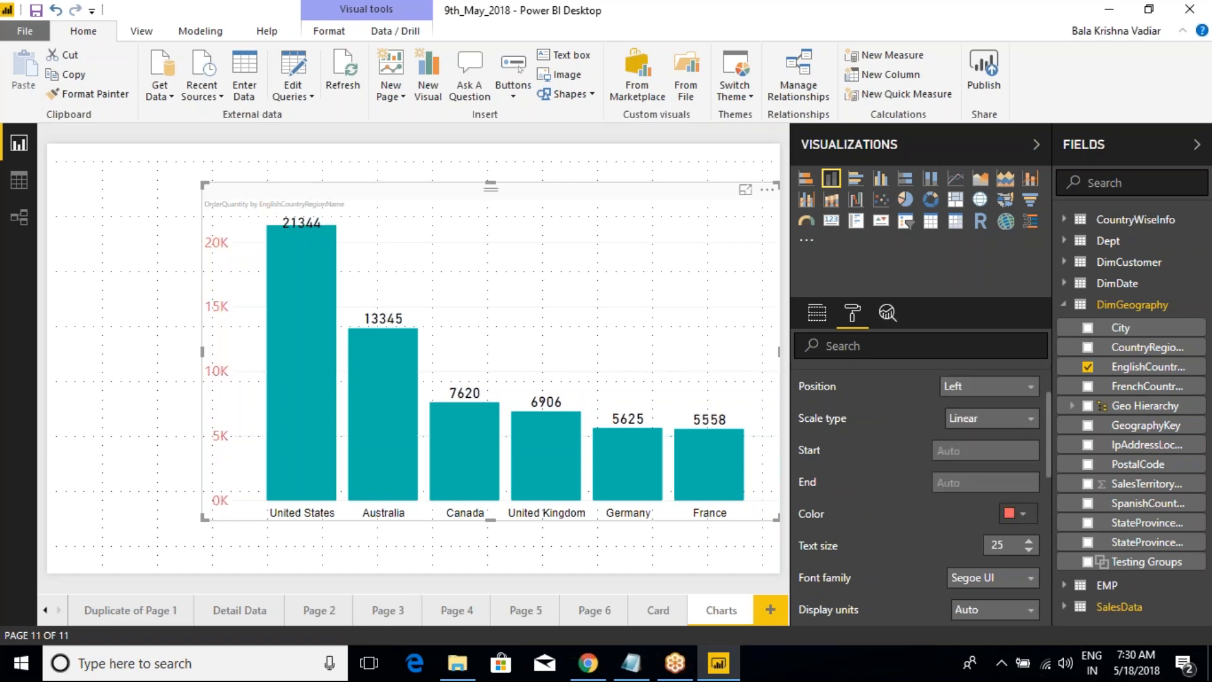
# Step: Set the Y-axis label color to yellow from the recent colors
pyautogui.scroll(1, 883, 504)
pyautogui.scroll(2, 880, 498)
pyautogui.scroll(-2, 938, 513)
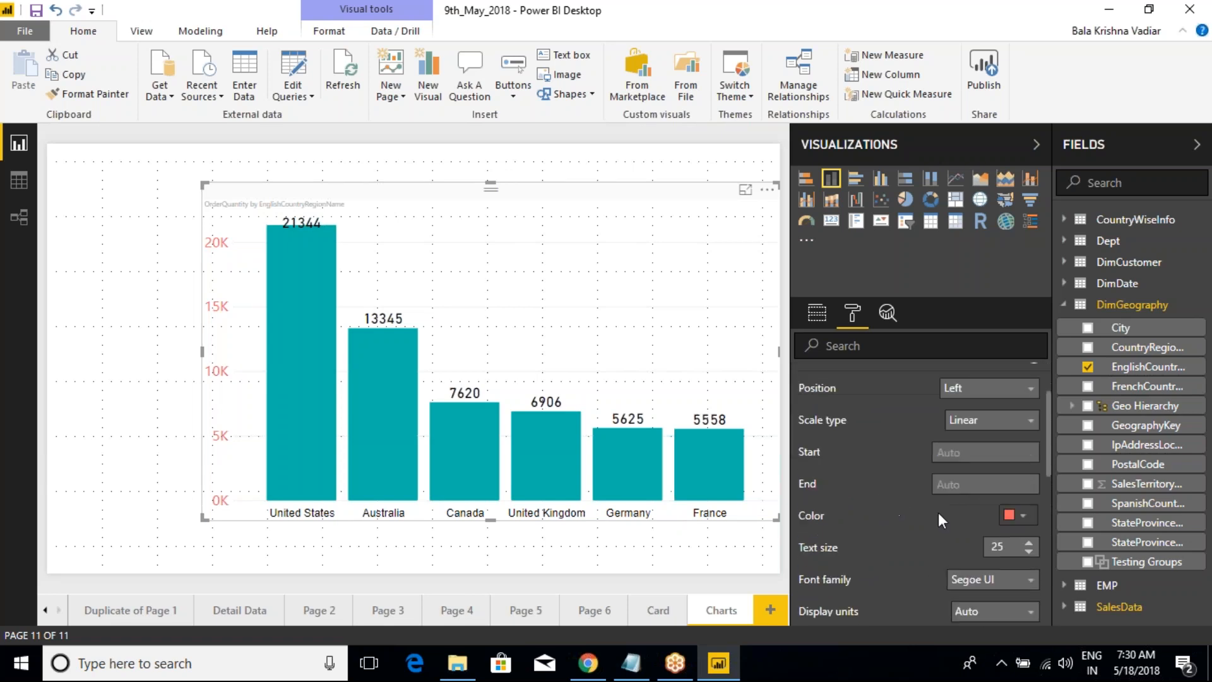
pyautogui.click(1018, 514)
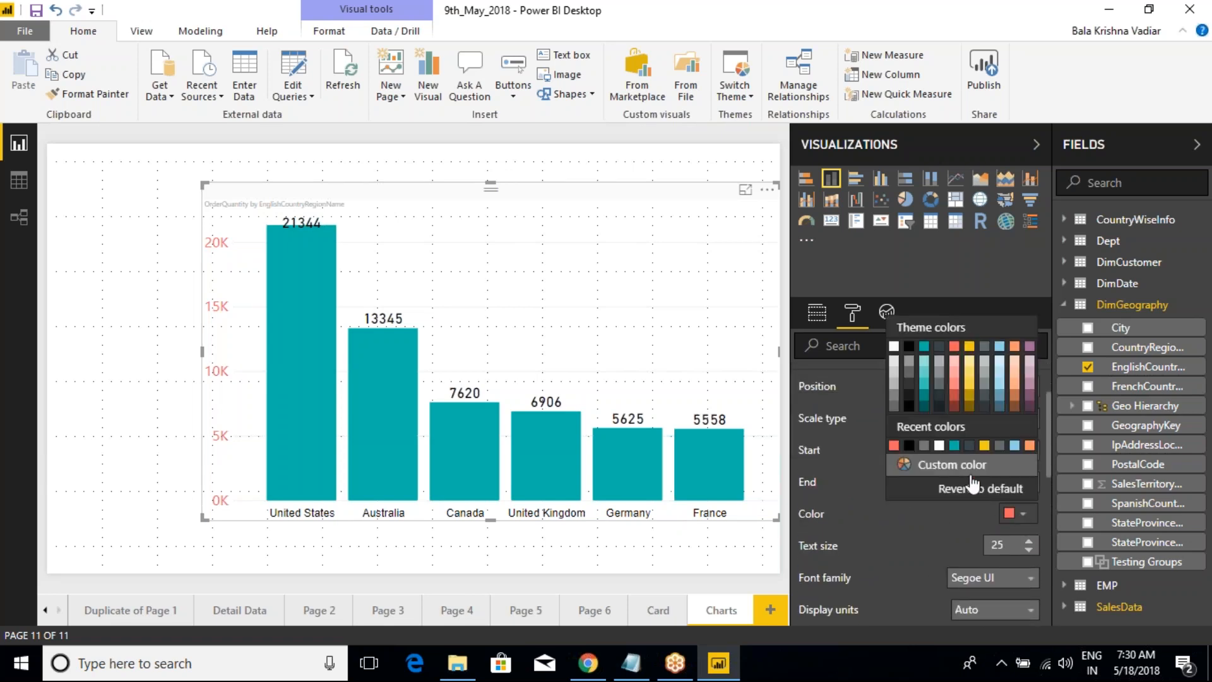
pyautogui.click(985, 445)
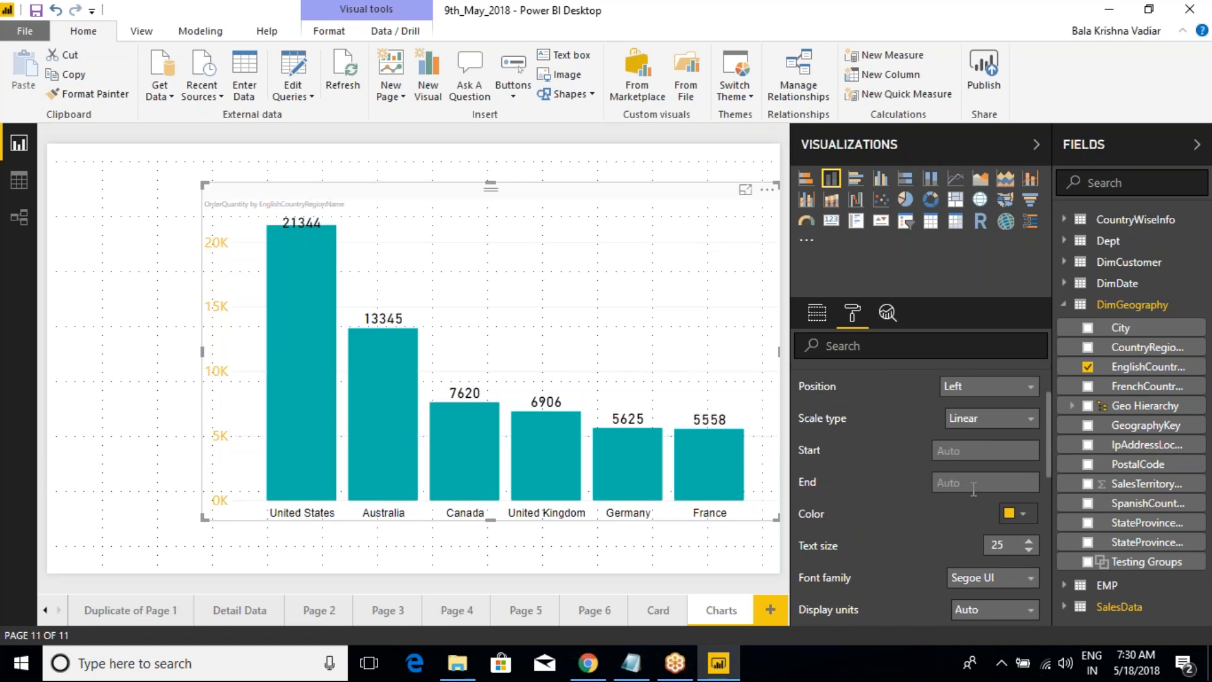
# Step: Format the Y-axis labels in Arial Black at text size 21 with display units set to None
pyautogui.scroll(-2, 965, 517)
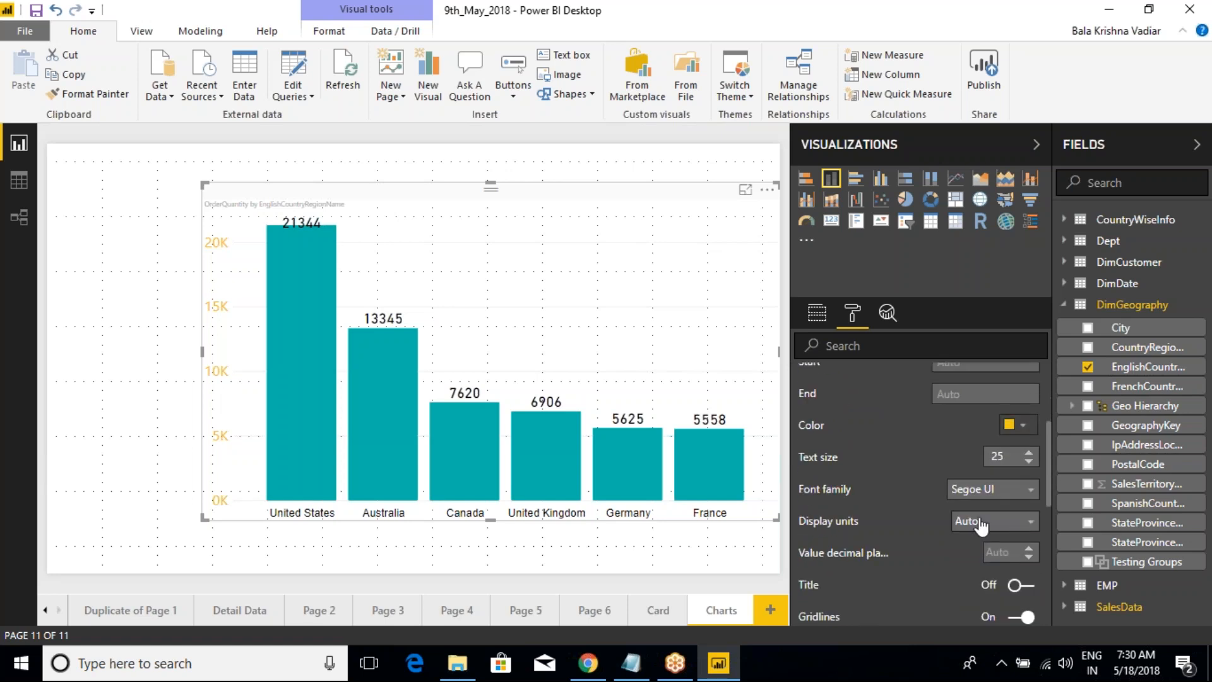
pyautogui.click(985, 489)
pyautogui.click(970, 528)
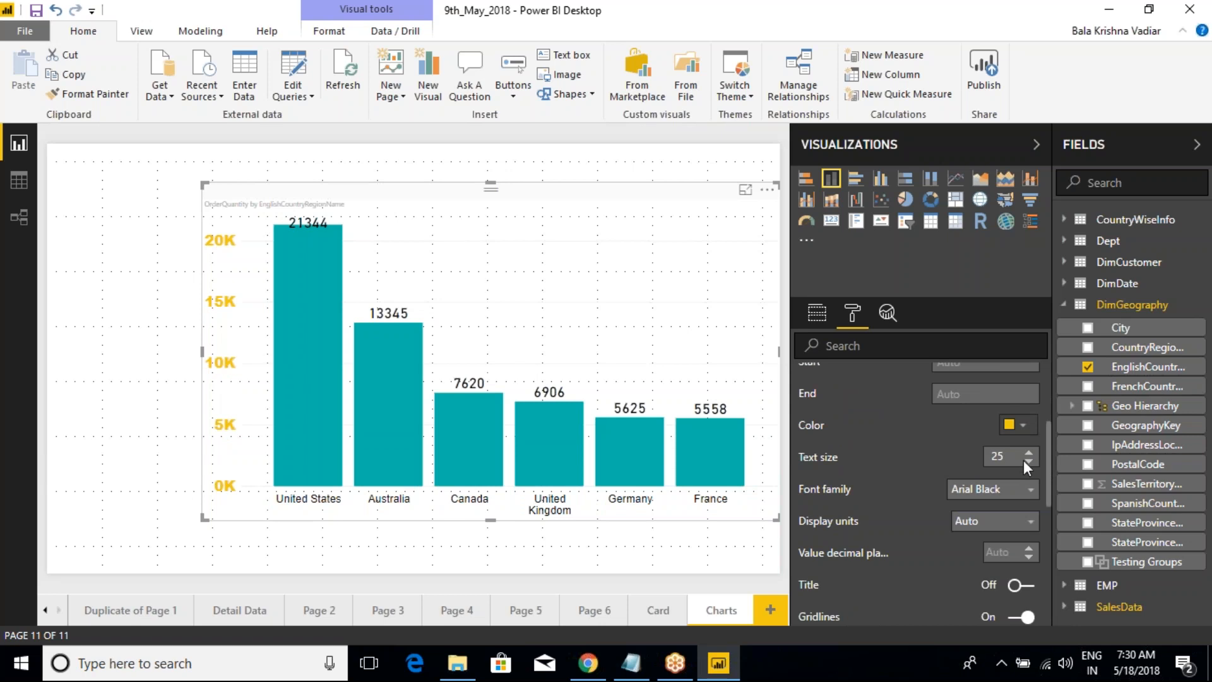
pyautogui.click(1030, 461)
pyautogui.click(1029, 462)
pyautogui.click(1030, 462)
pyautogui.click(1029, 462)
pyautogui.click(993, 523)
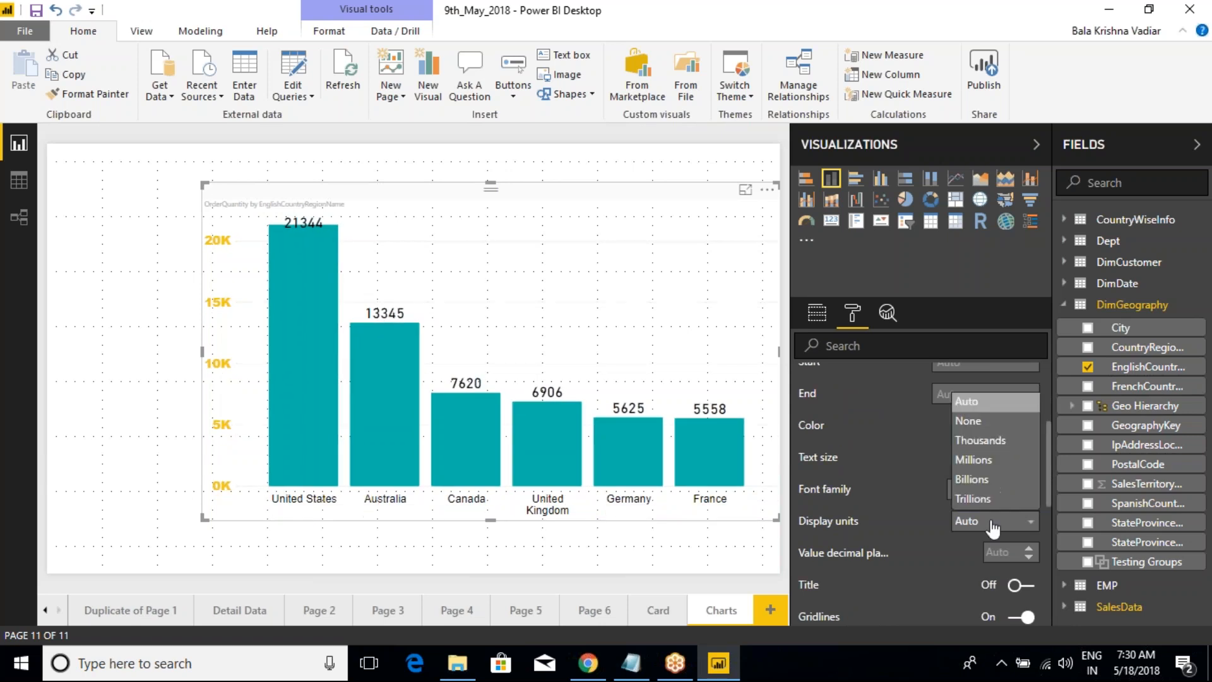
pyautogui.click(977, 432)
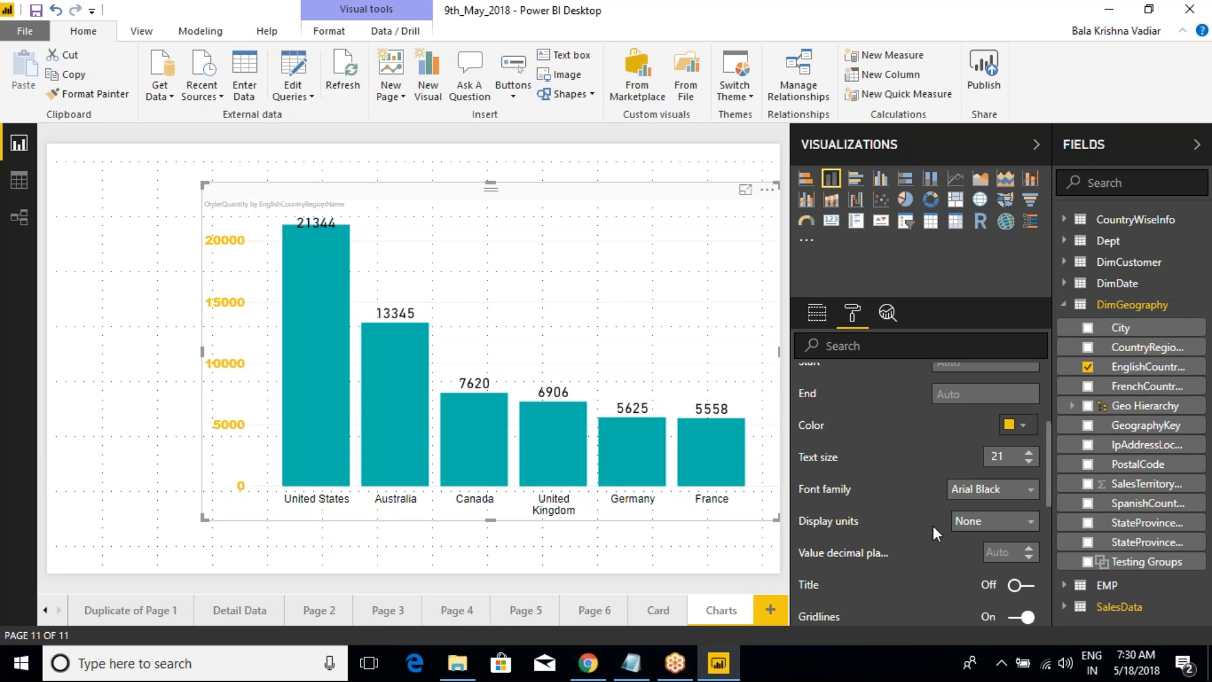
# Step: Toggle the Y-axis gridlines off and back on, and set the gridline color to red
pyautogui.scroll(-2, 933, 529)
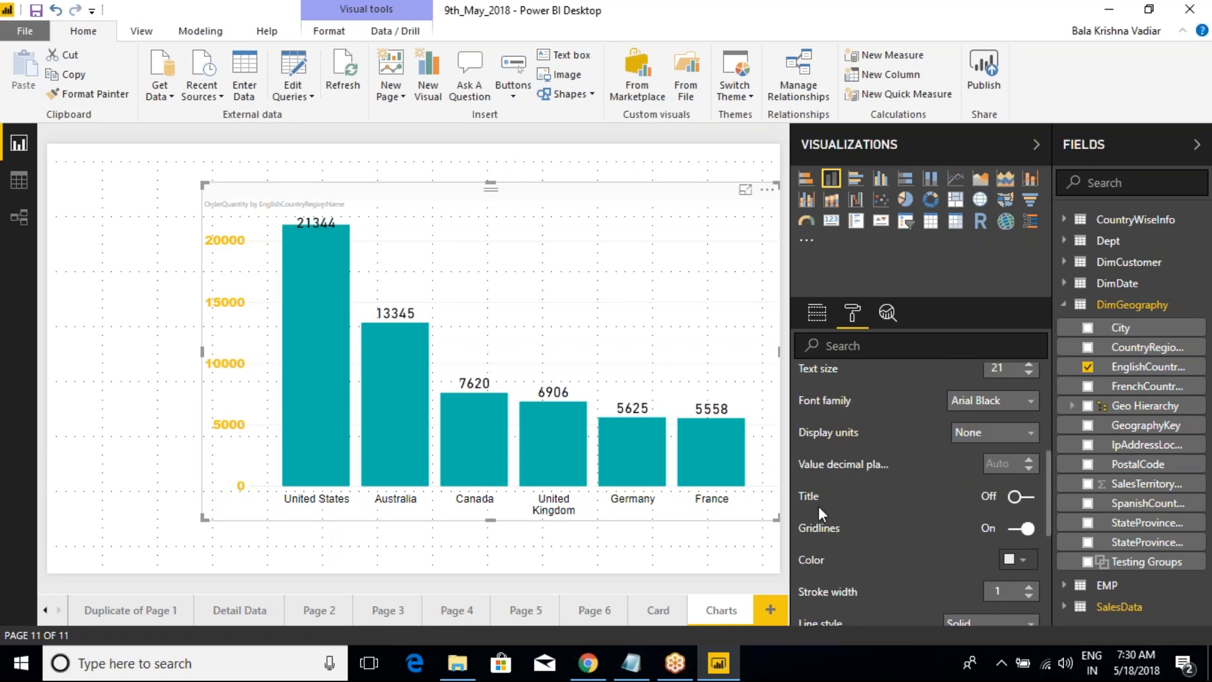
pyautogui.click(1018, 530)
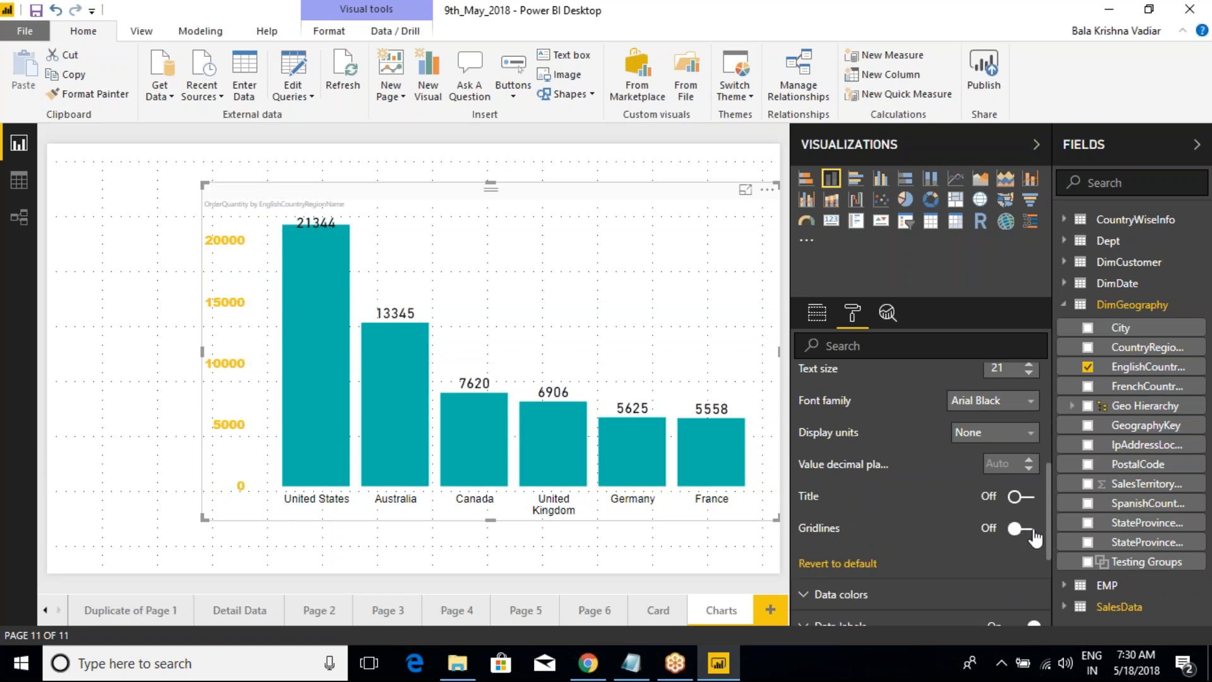
pyautogui.click(1029, 530)
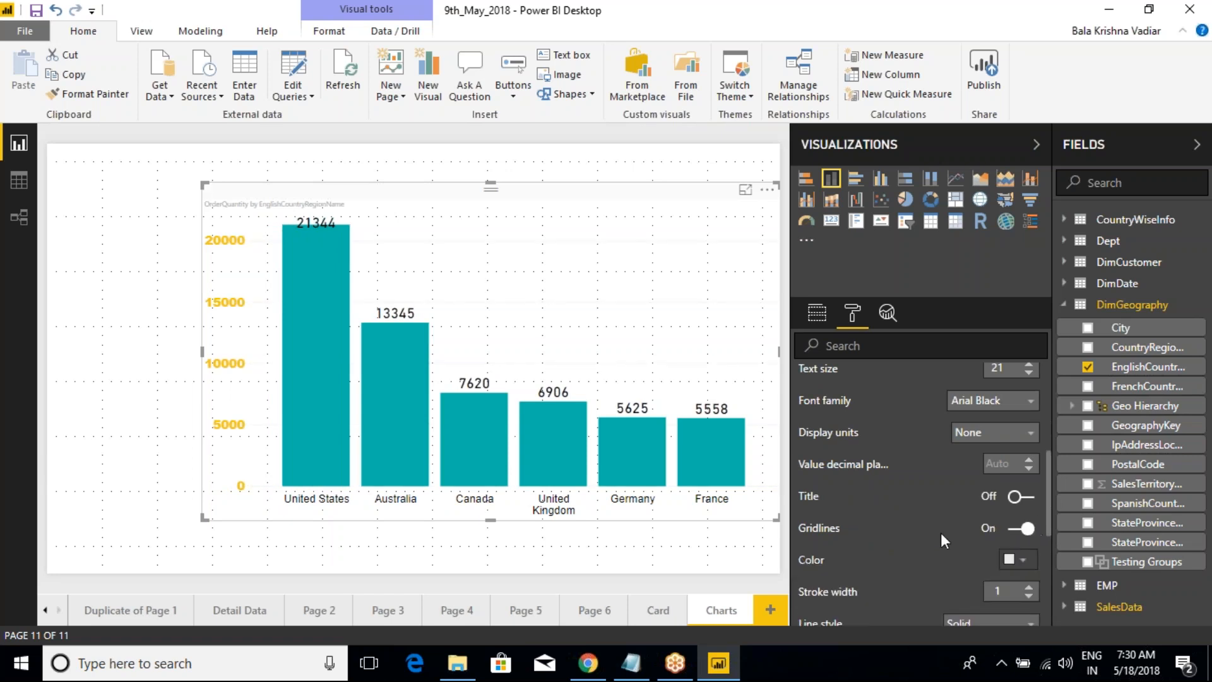
pyautogui.click(1018, 559)
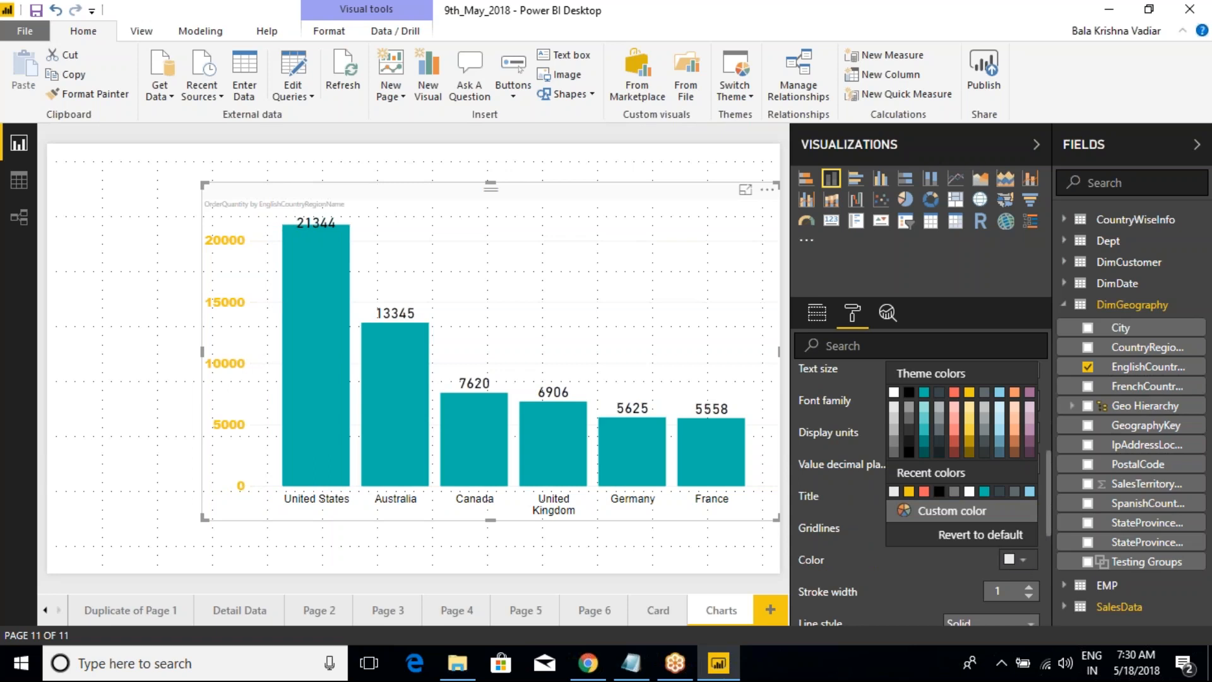
pyautogui.click(954, 393)
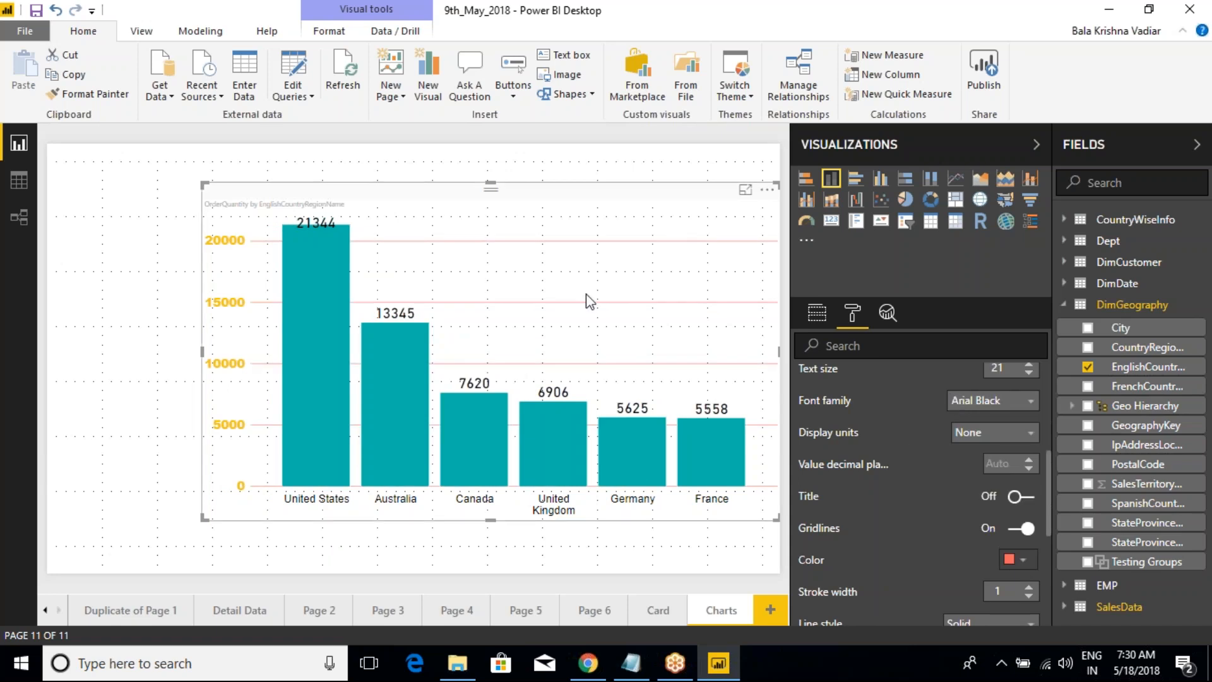
# Step: Mark the four upper horizontal gridlines with red annotation strokes and clear the annotations
pyautogui.hotkey('ctrl', '2')
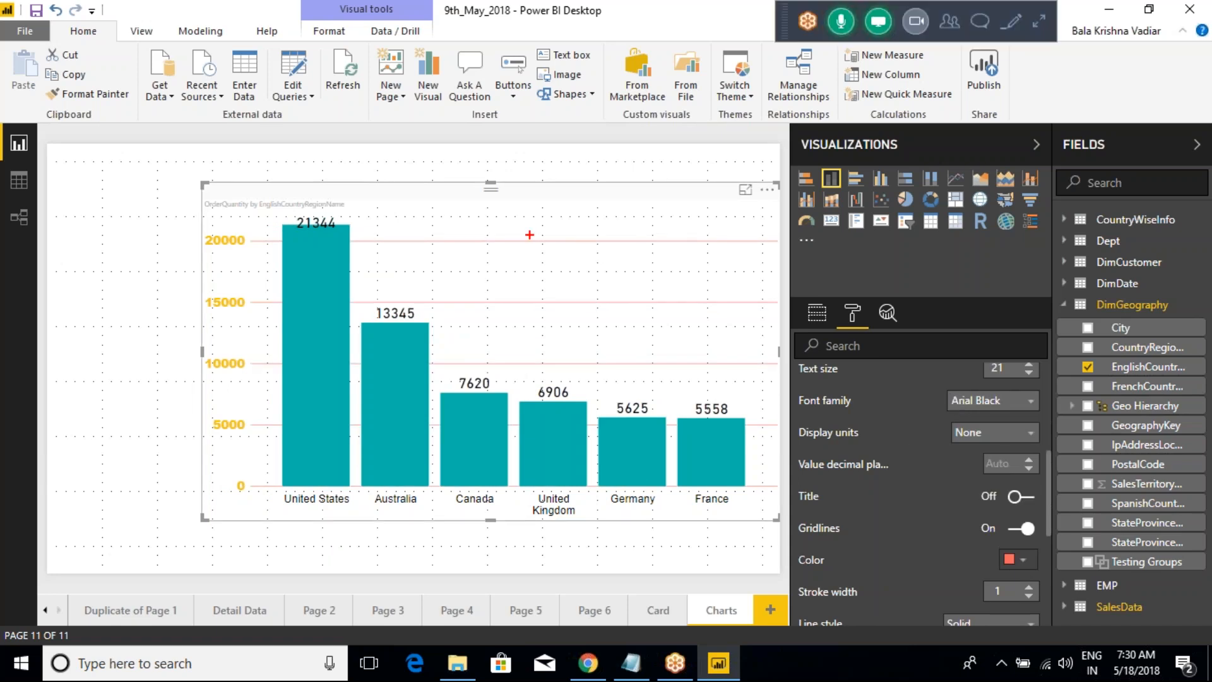
pyautogui.moveTo(529, 240); pyautogui.dragTo(625, 240)
pyautogui.moveTo(557, 305); pyautogui.dragTo(653, 309)
pyautogui.moveTo(568, 363); pyautogui.dragTo(653, 369)
pyautogui.moveTo(596, 428); pyautogui.dragTo(705, 418)
pyautogui.press('Escape')
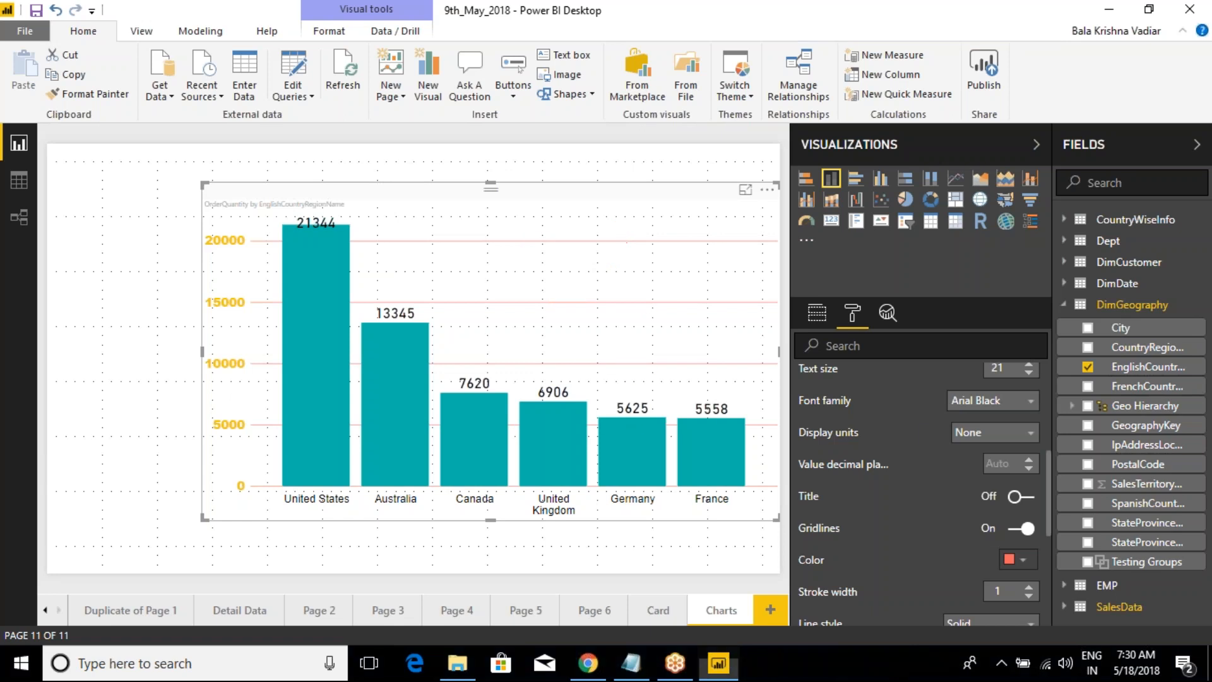
# Step: Set the gridline stroke width to 4, try the Dashed line style, and return it to Solid
pyautogui.scroll(-2, 896, 527)
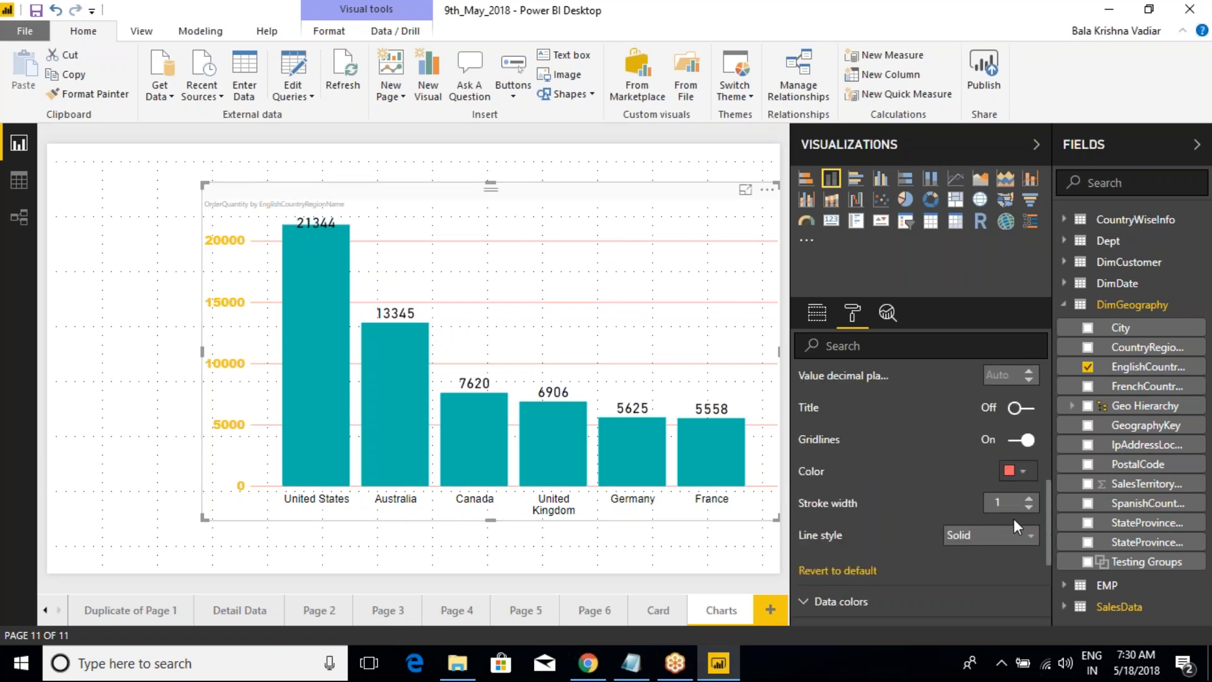
pyautogui.click(1029, 498)
pyautogui.click(1029, 498)
pyautogui.click(990, 538)
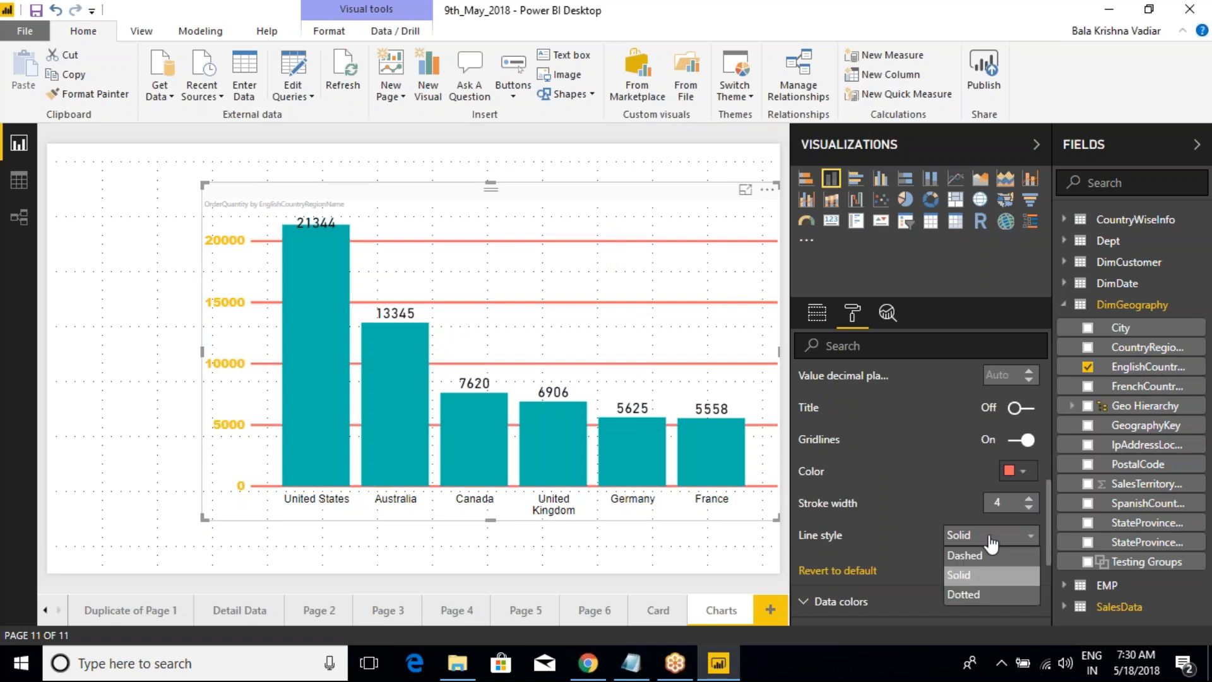
pyautogui.click(966, 555)
pyautogui.click(987, 536)
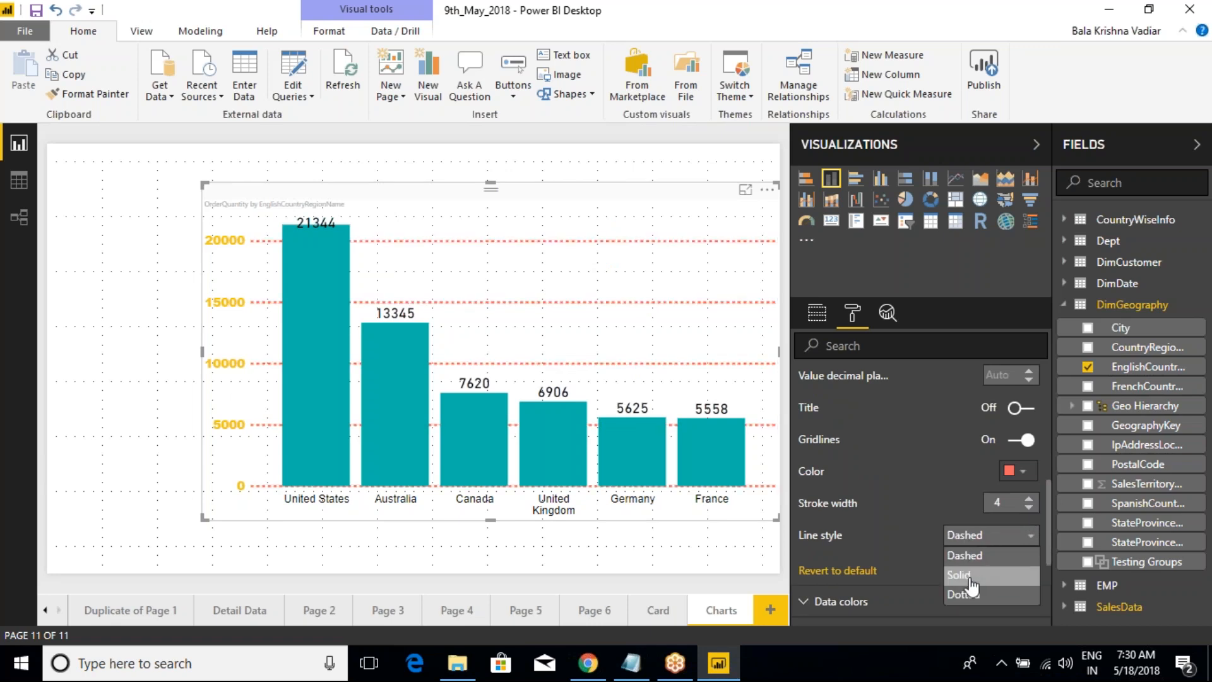
pyautogui.click(966, 575)
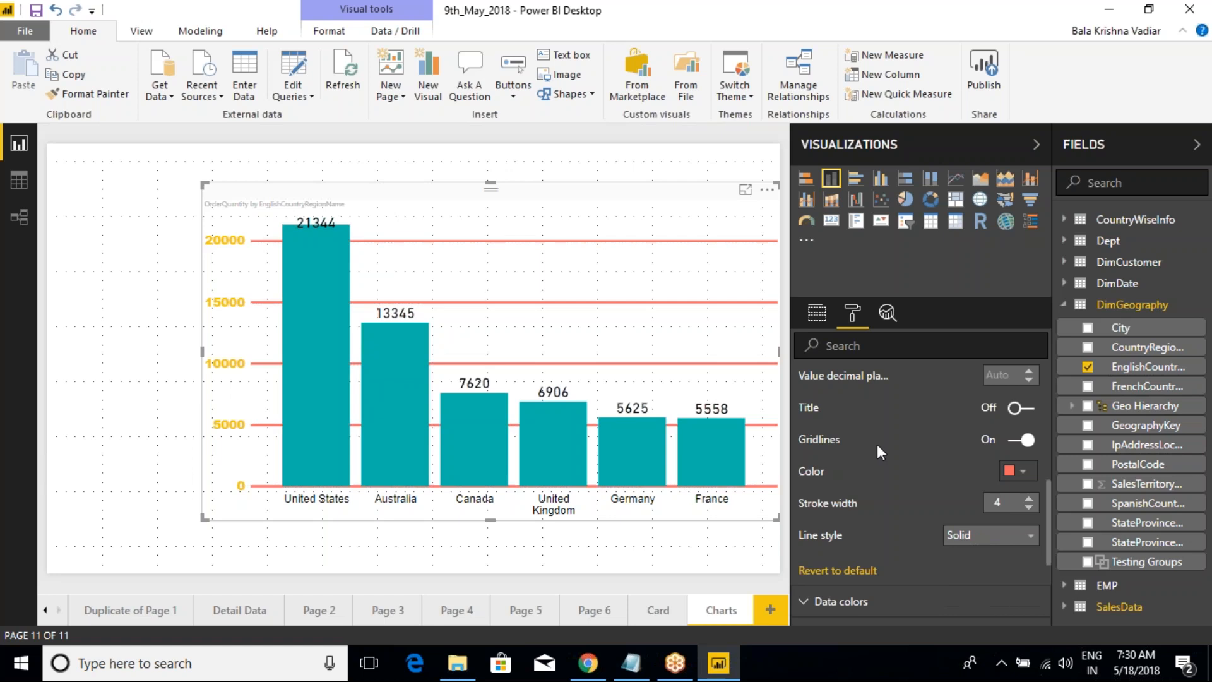
# Step: Toggle the Y-axis gridlines to compare the chart with and without them, leaving them off
pyautogui.scroll(2, 877, 445)
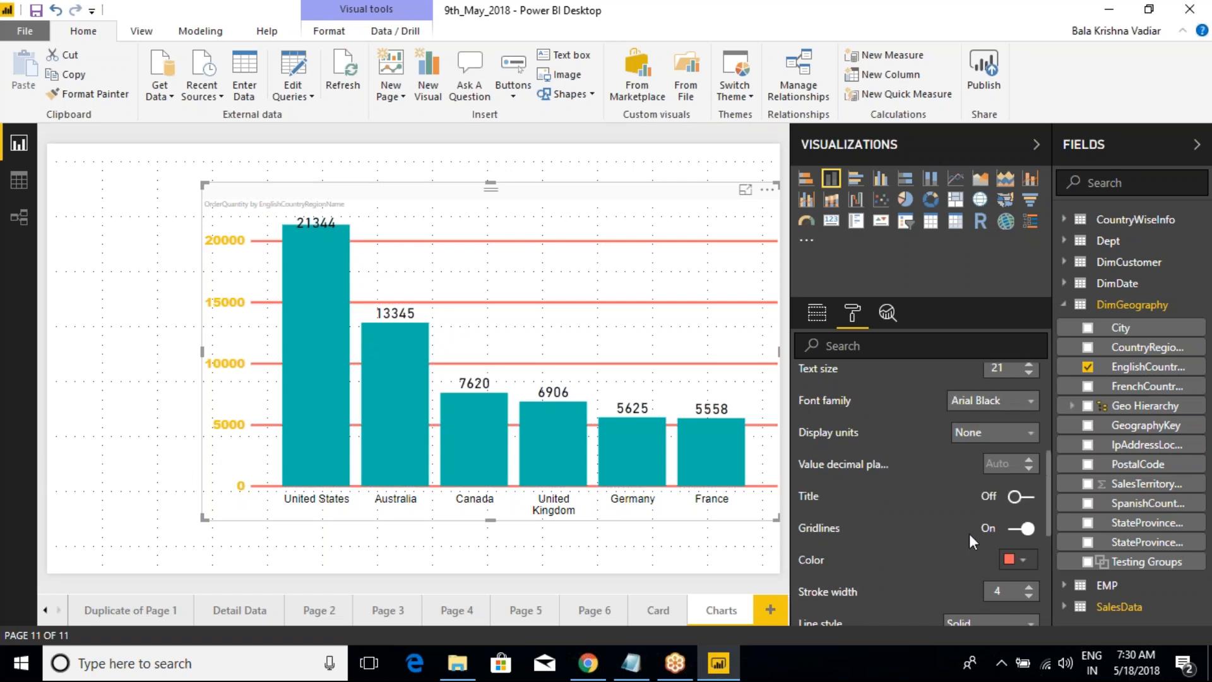
pyautogui.click(1017, 530)
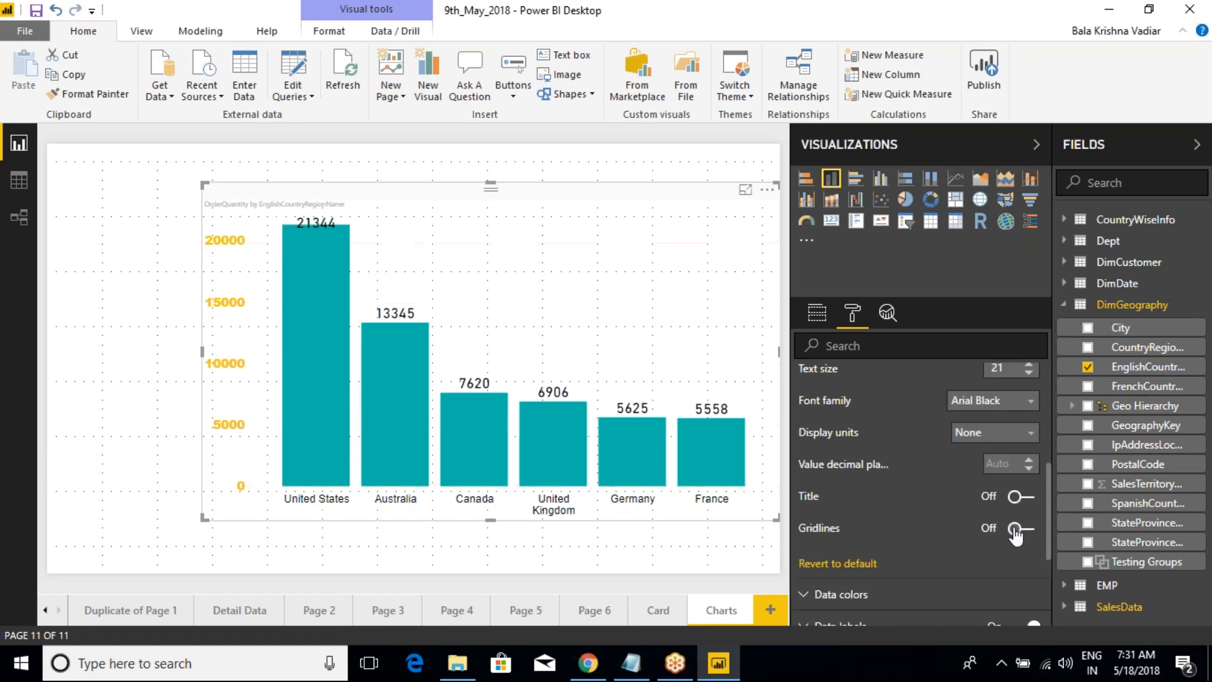
pyautogui.click(1018, 530)
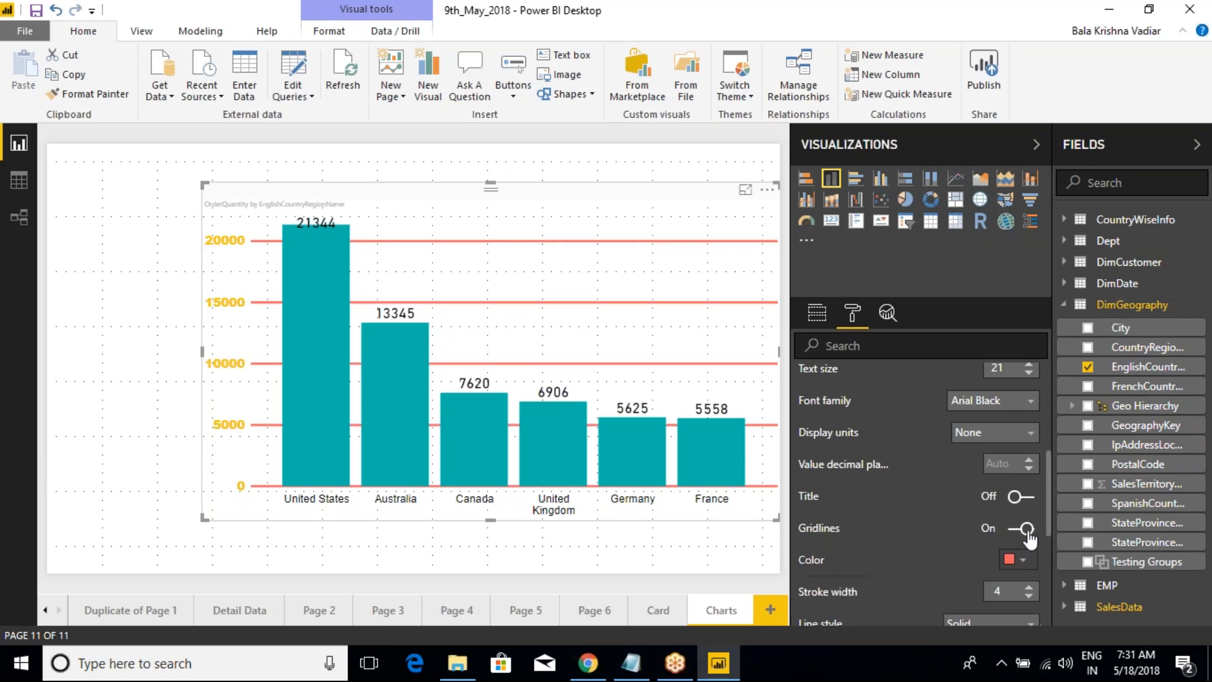
pyautogui.click(1019, 530)
# Step: Show the Y-axis title on the chart and hide it again
pyautogui.click(1018, 497)
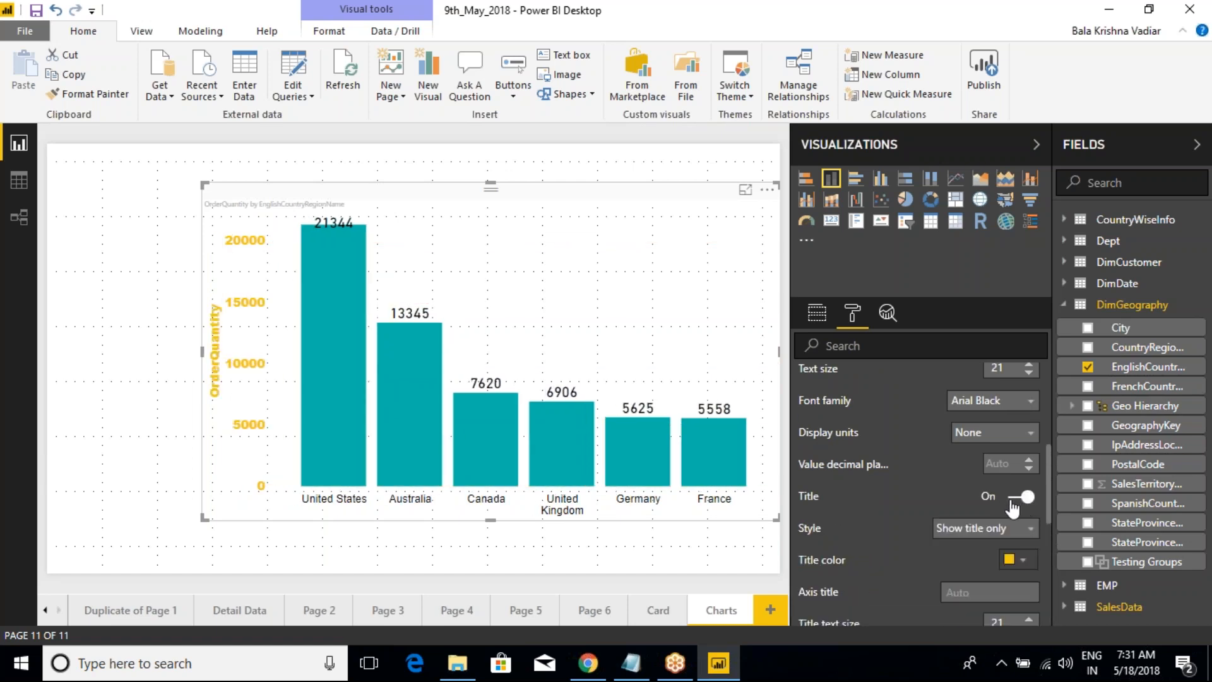
pyautogui.click(1014, 499)
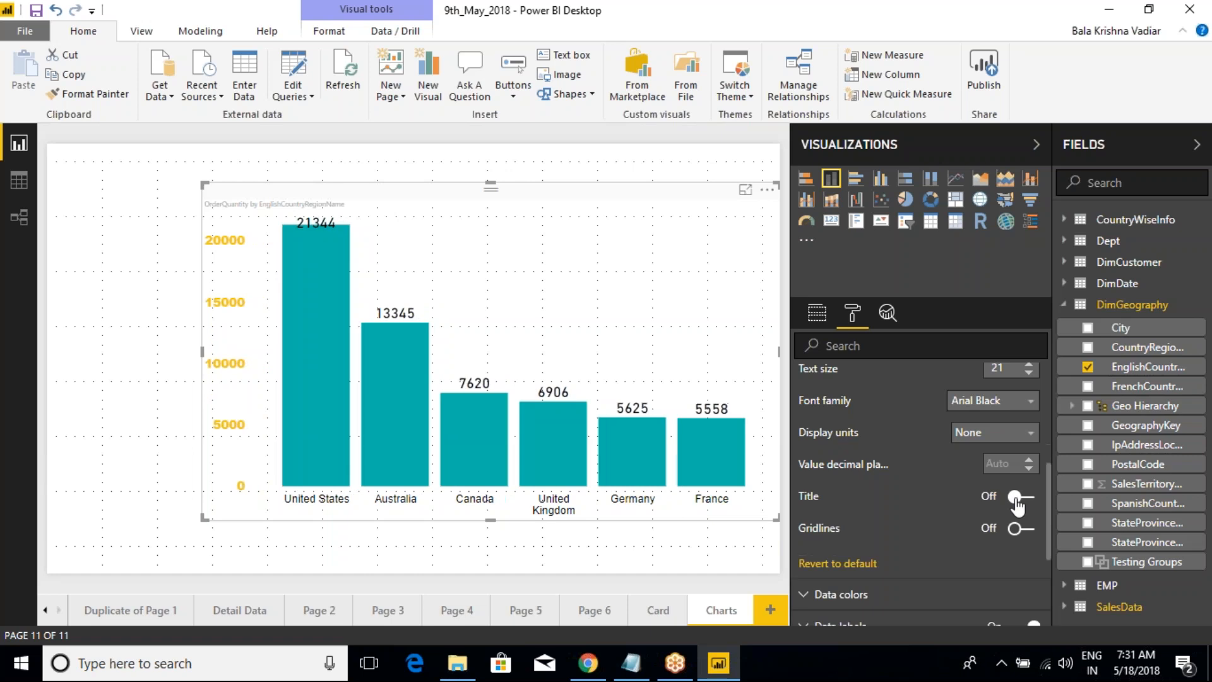
pyautogui.scroll(5, 896, 456)
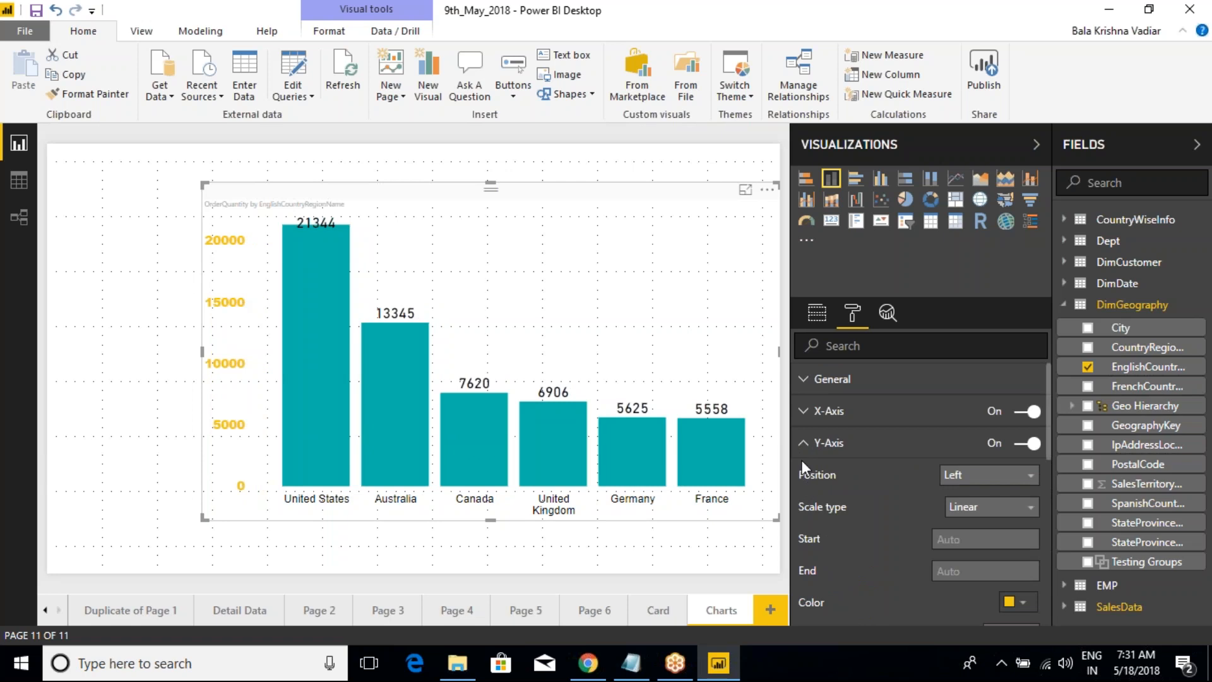
# Step: Collapse the Y-axis settings and set the default data color of the columns to red
pyautogui.click(805, 446)
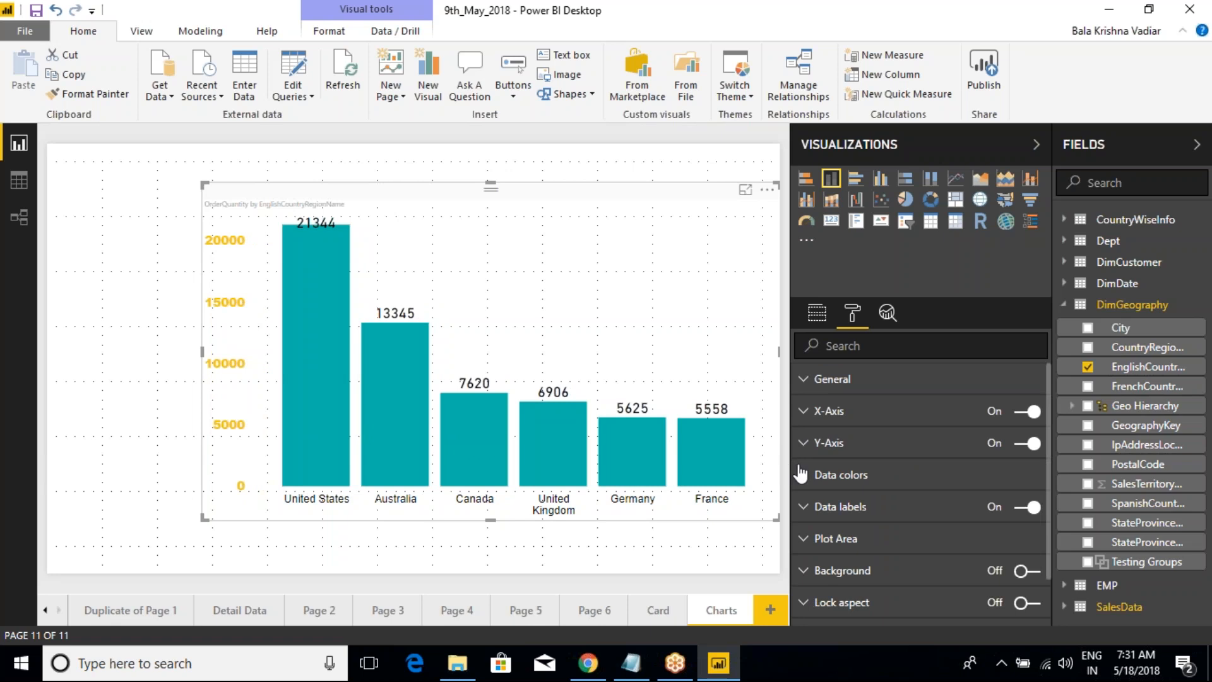
pyautogui.scroll(-1, 807, 477)
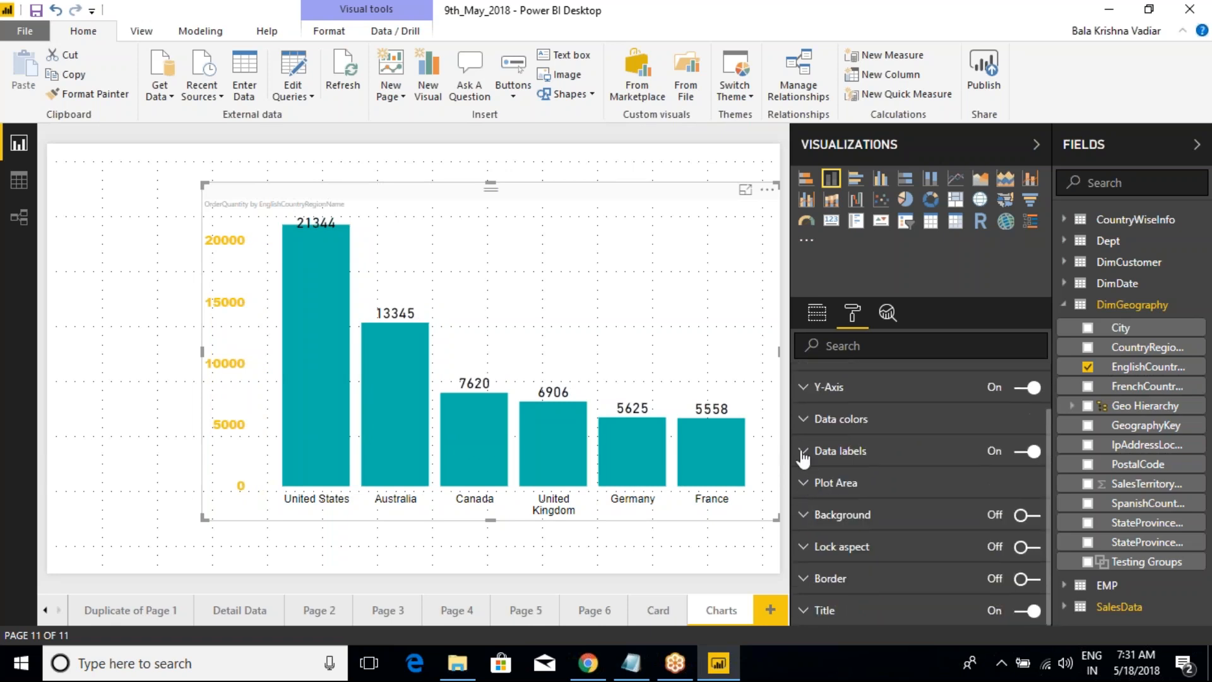
pyautogui.click(806, 423)
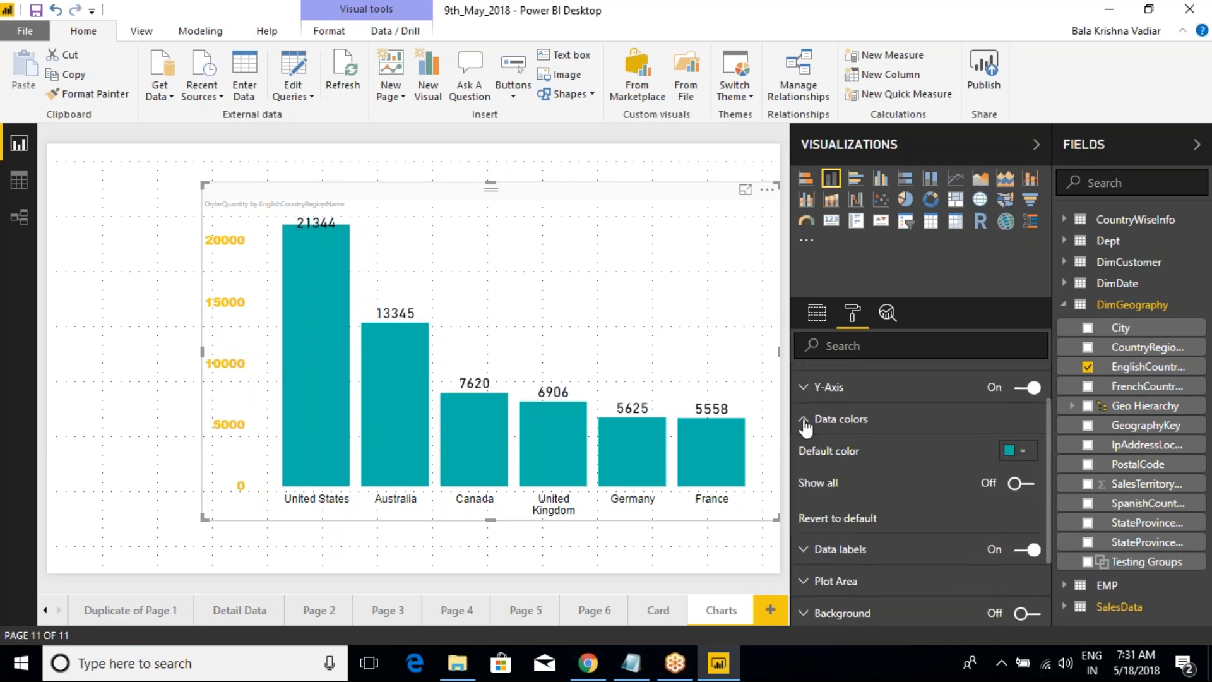
pyautogui.click(1016, 452)
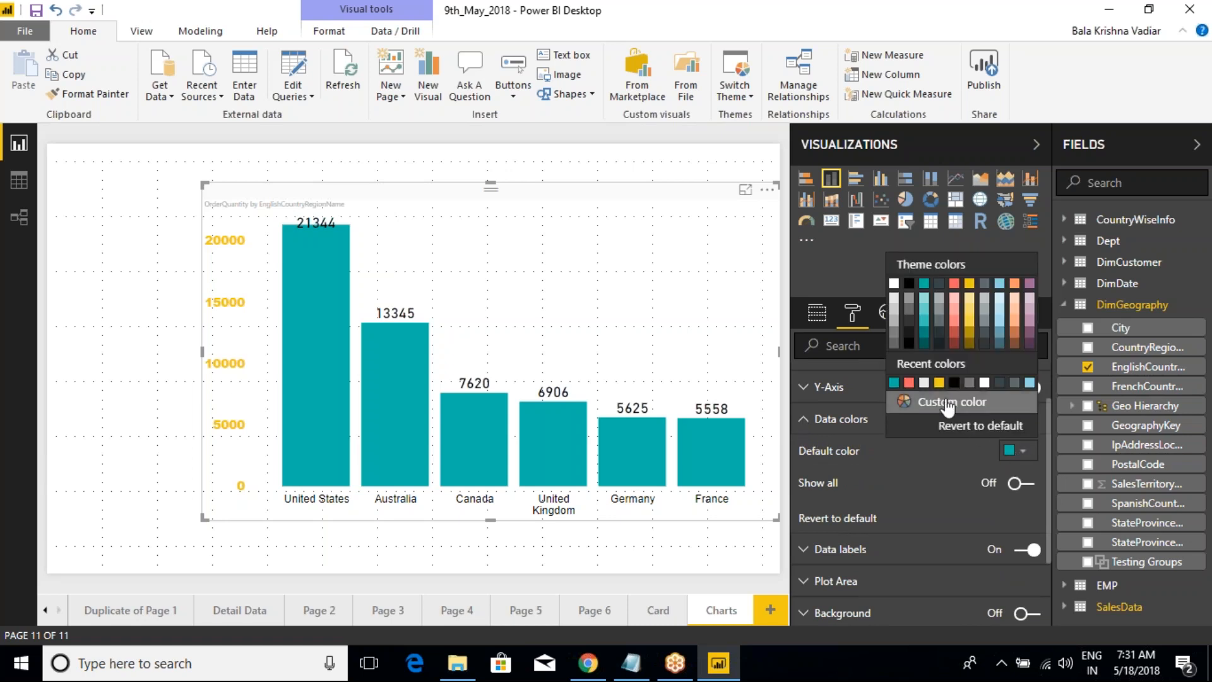
pyautogui.click(909, 382)
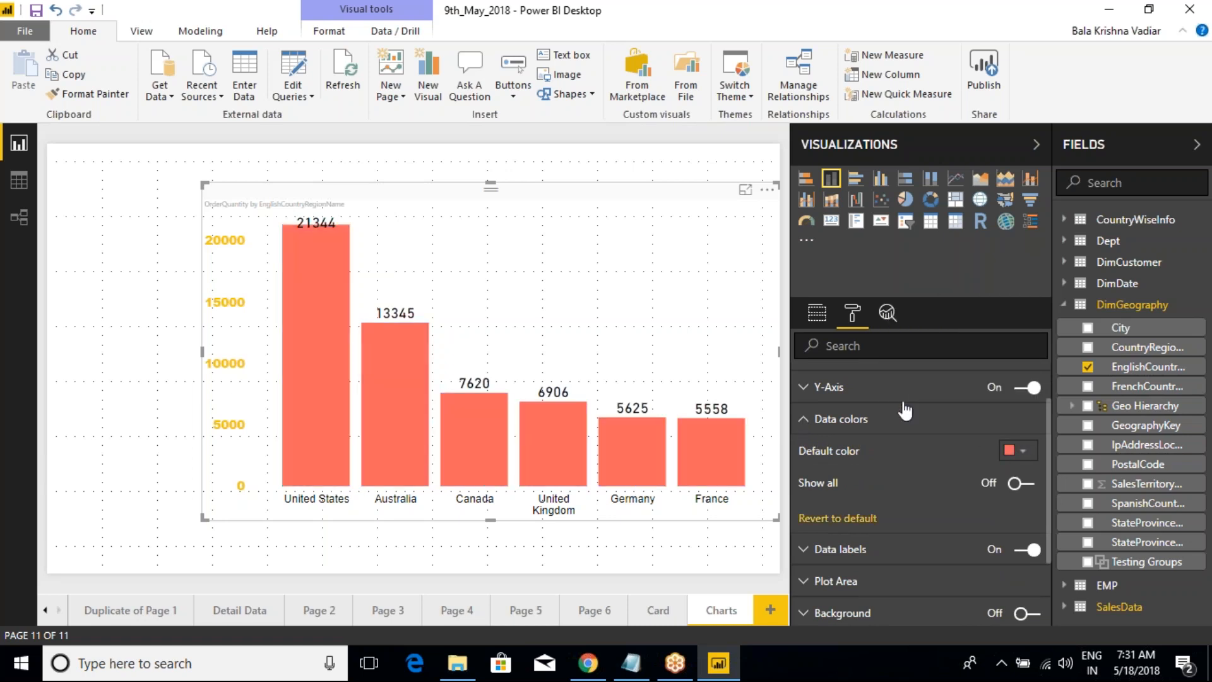
# Step: Try custom default colors for the columns, first light green and then turquoise
pyautogui.click(1016, 452)
pyautogui.click(932, 400)
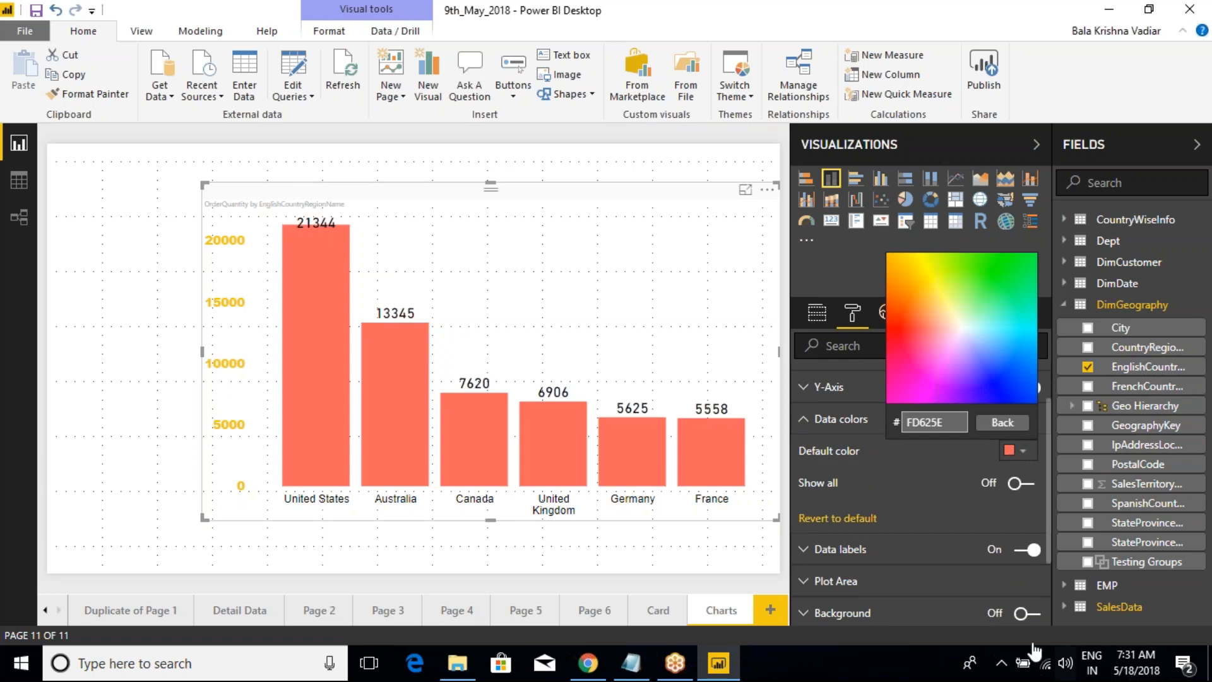
pyautogui.click(971, 292)
pyautogui.click(1018, 451)
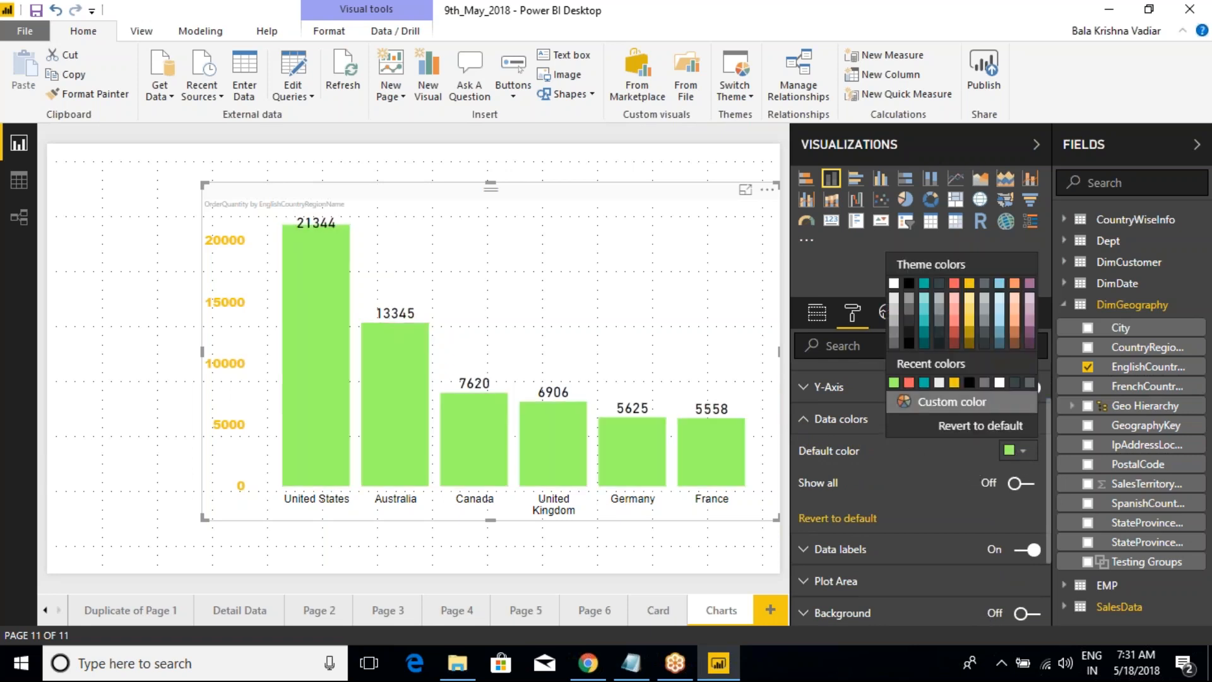
pyautogui.click(944, 401)
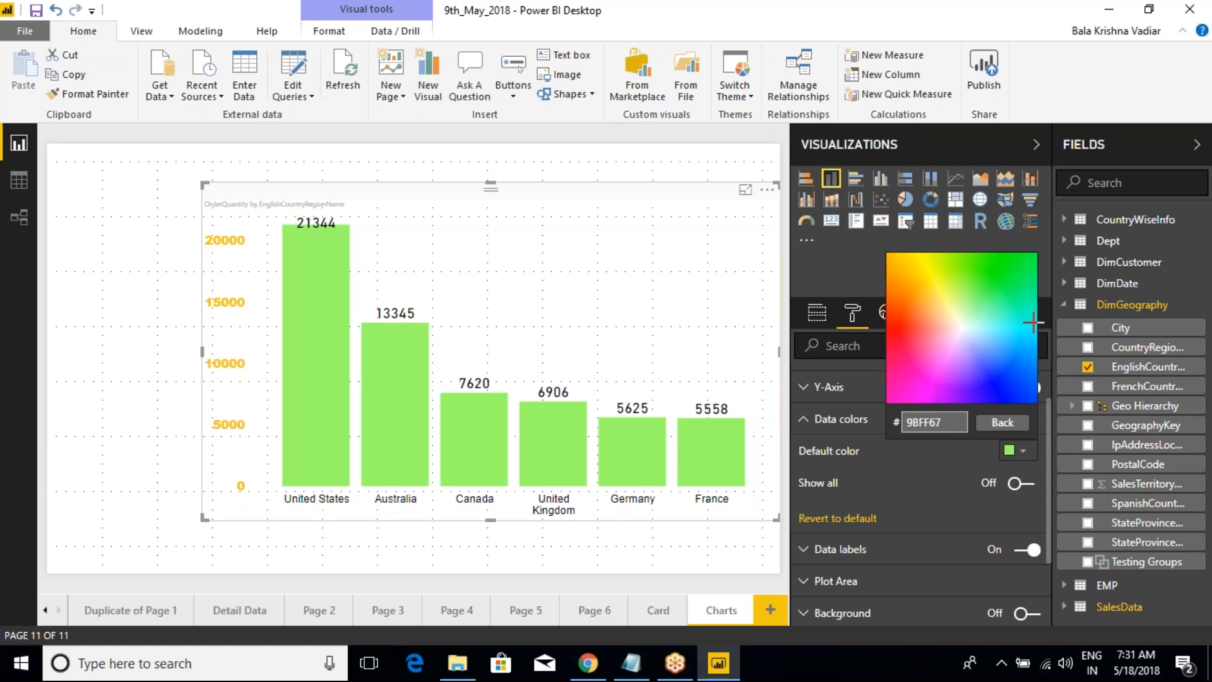
pyautogui.click(1032, 304)
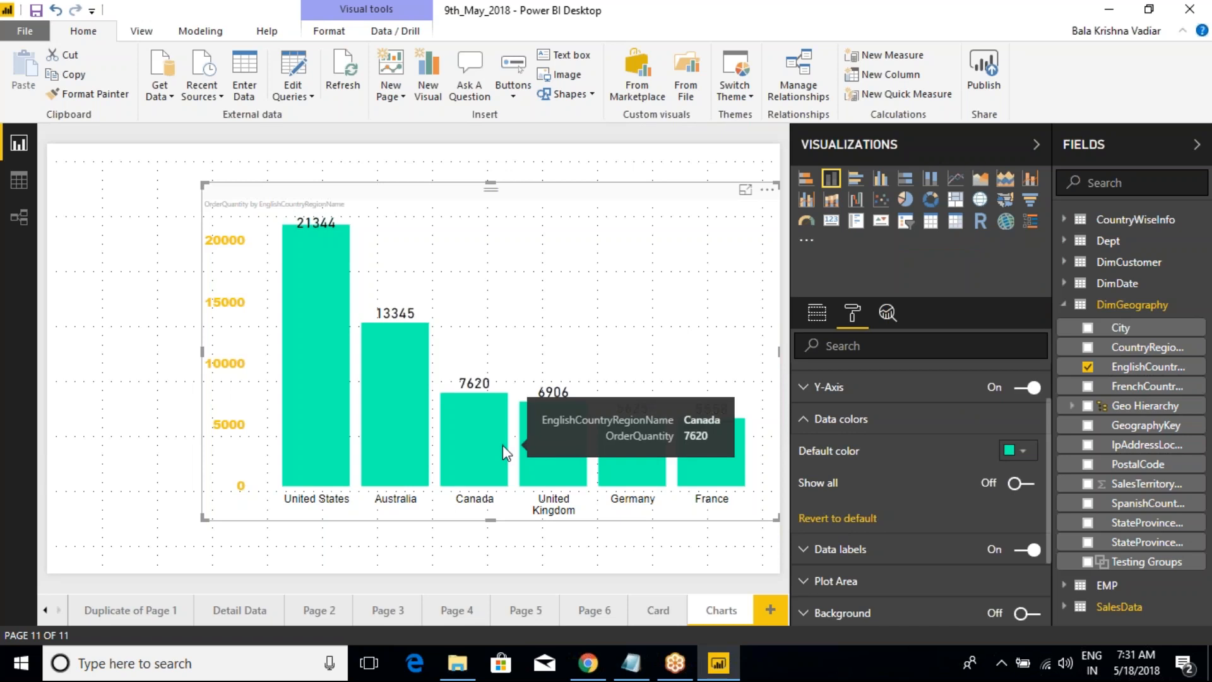
pyautogui.hotkey('ctrl', '2')
pyautogui.moveTo(282, 479); pyautogui.dragTo(338, 531)
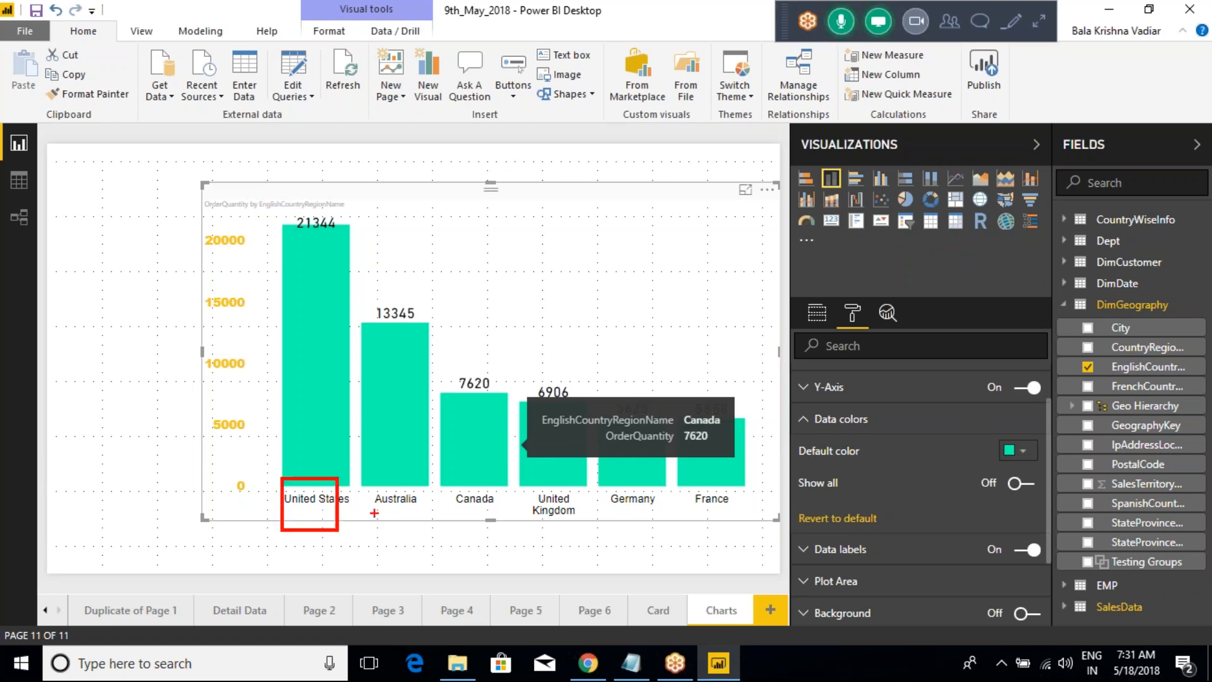
pyautogui.moveTo(301, 457); pyautogui.dragTo(320, 397)
pyautogui.moveTo(382, 499); pyautogui.dragTo(395, 425)
pyautogui.moveTo(470, 510); pyautogui.dragTo(496, 421)
pyautogui.moveTo(540, 501); pyautogui.dragTo(572, 434)
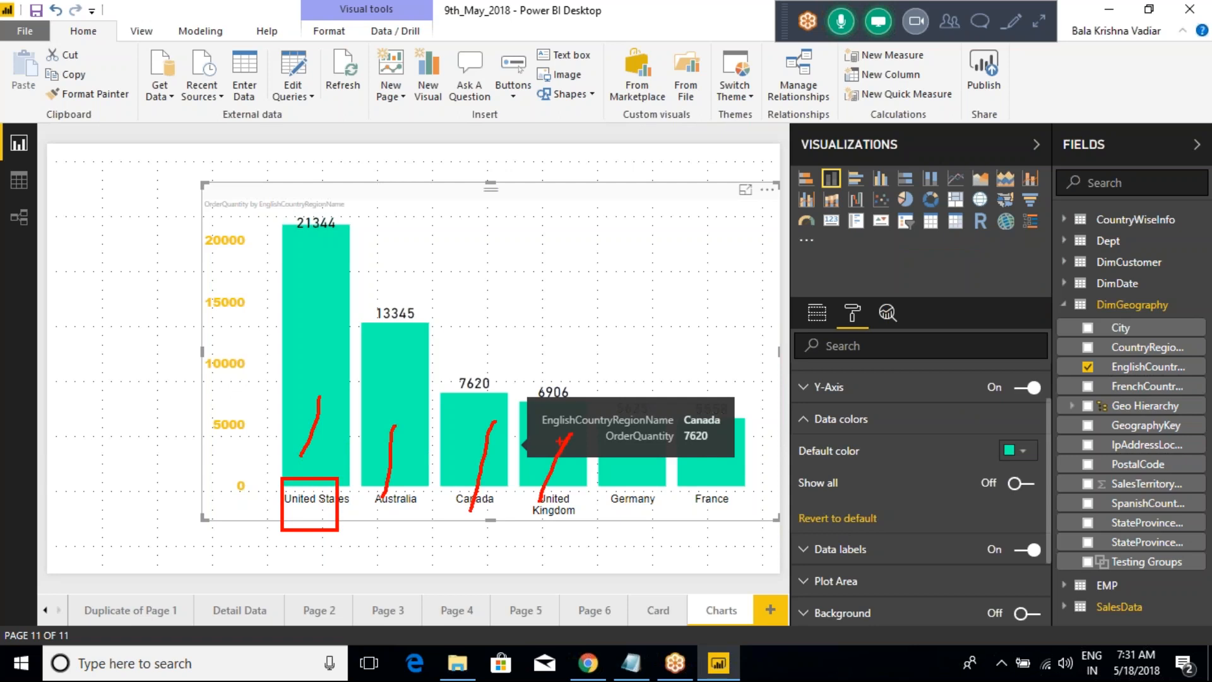
pyautogui.press('Escape')
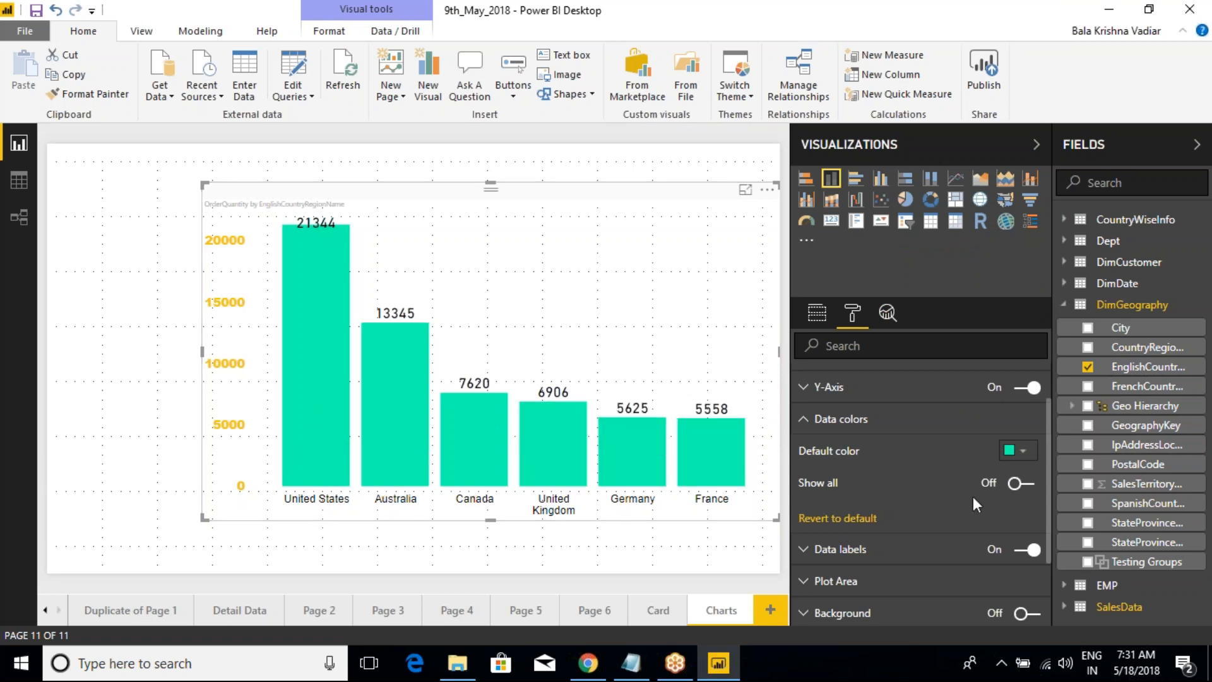
# Step: Show the individual data colors for all countries and set United States to red and Australia to yellow
pyautogui.click(1028, 483)
pyautogui.scroll(-4, 972, 508)
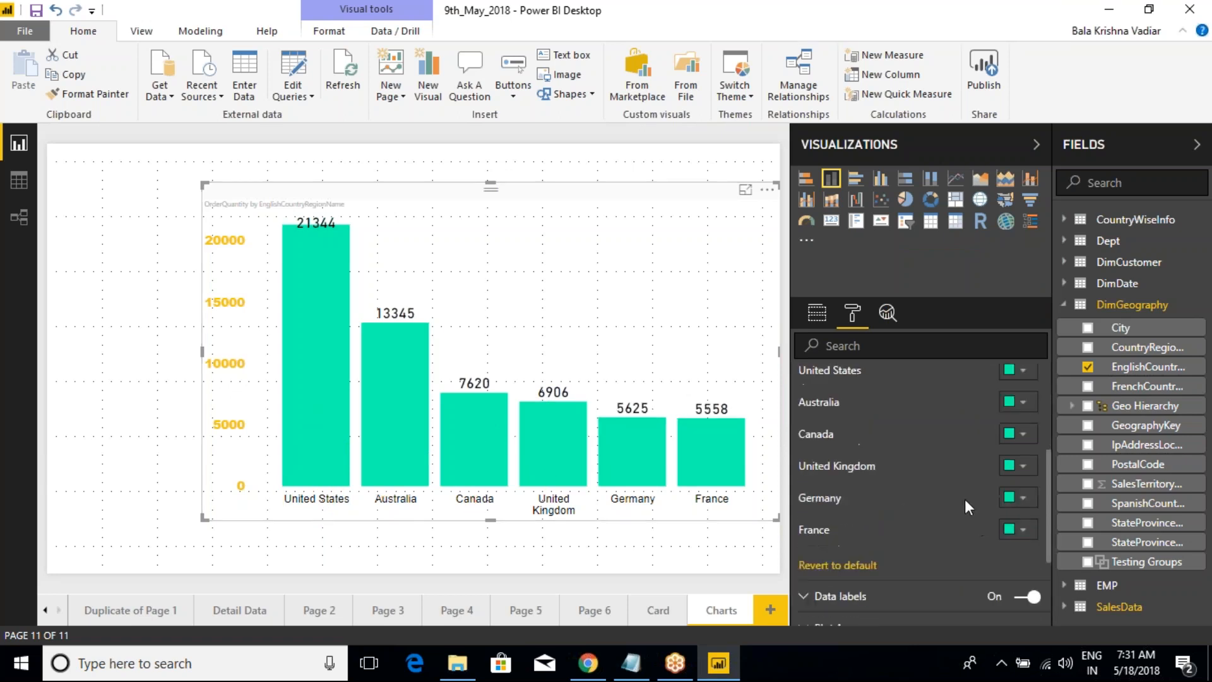
pyautogui.scroll(4, 958, 500)
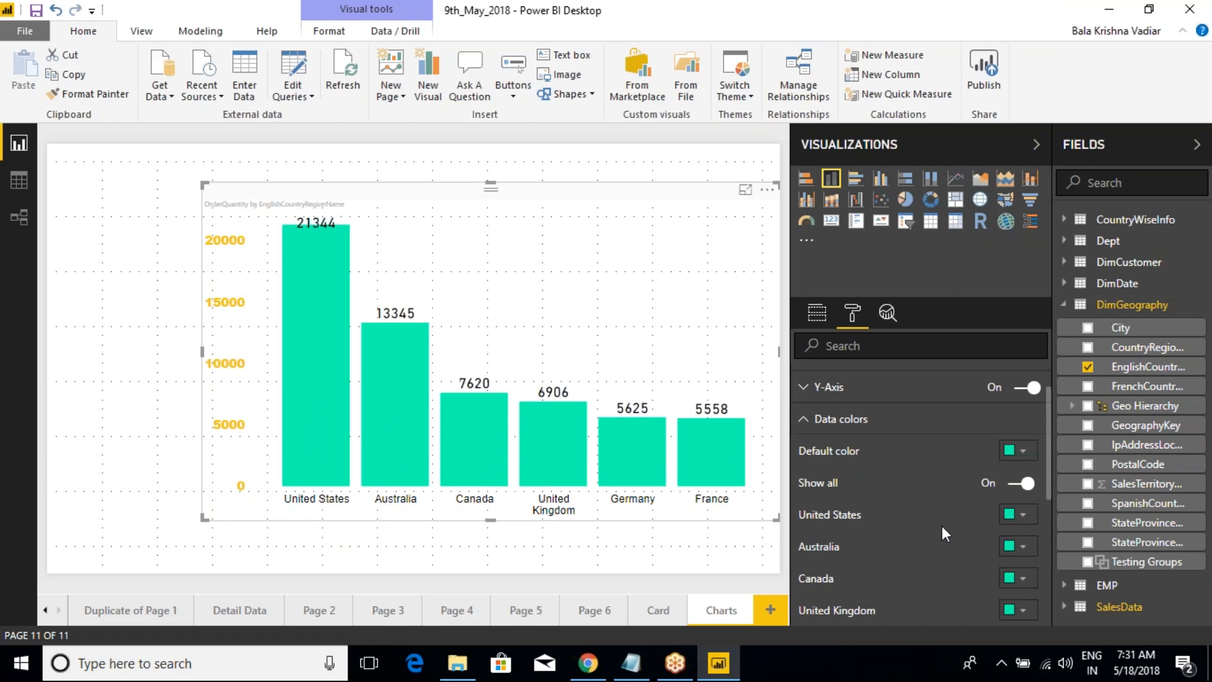
pyautogui.click(1023, 515)
pyautogui.click(959, 352)
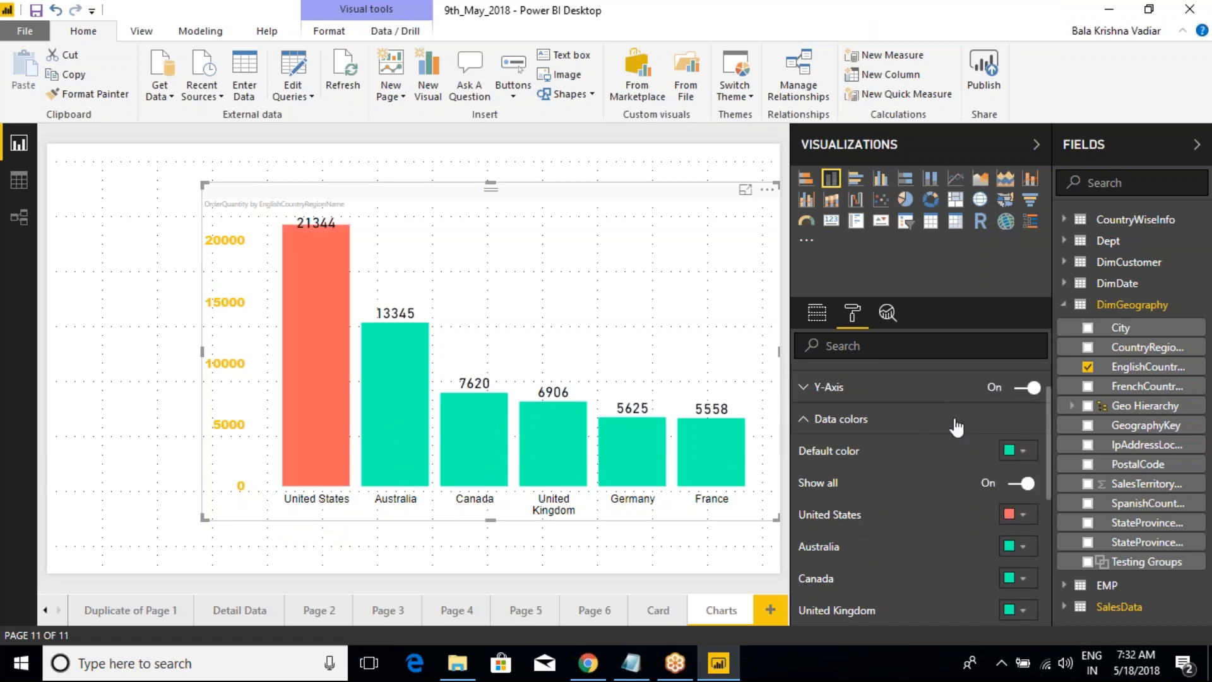
pyautogui.click(1014, 544)
pyautogui.click(969, 379)
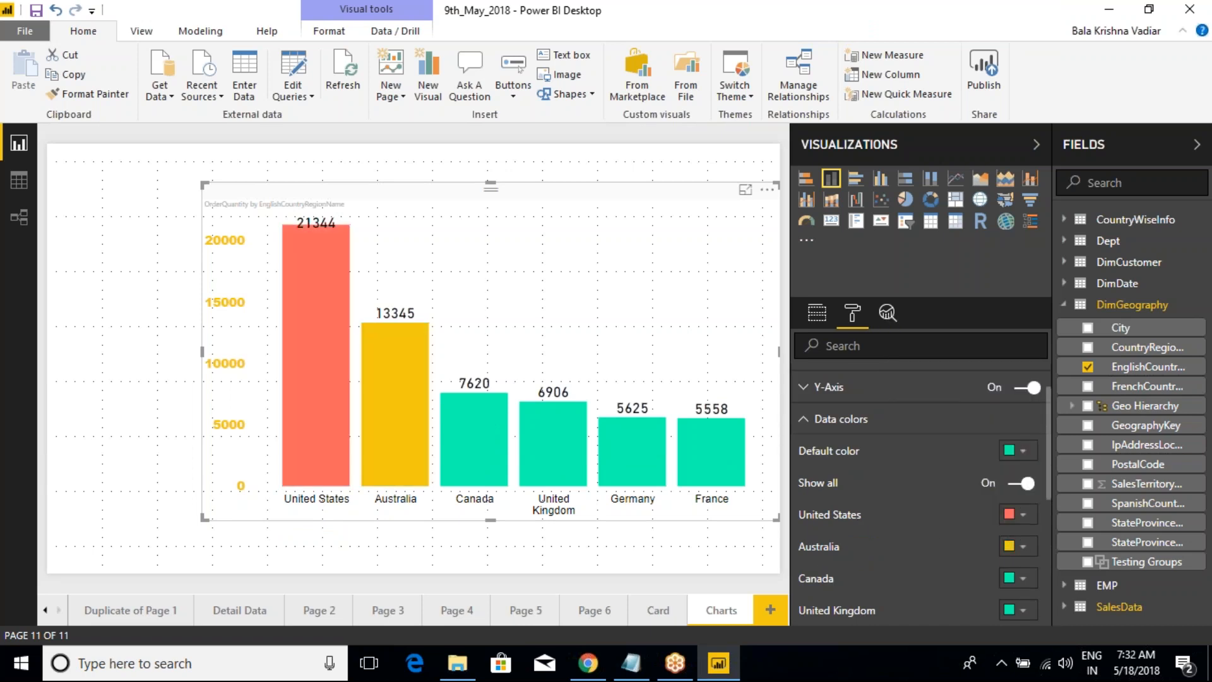
# Step: Set the Canada column's color to light orange and the Germany column's color to gray
pyautogui.scroll(-2, 919, 510)
pyautogui.click(1017, 490)
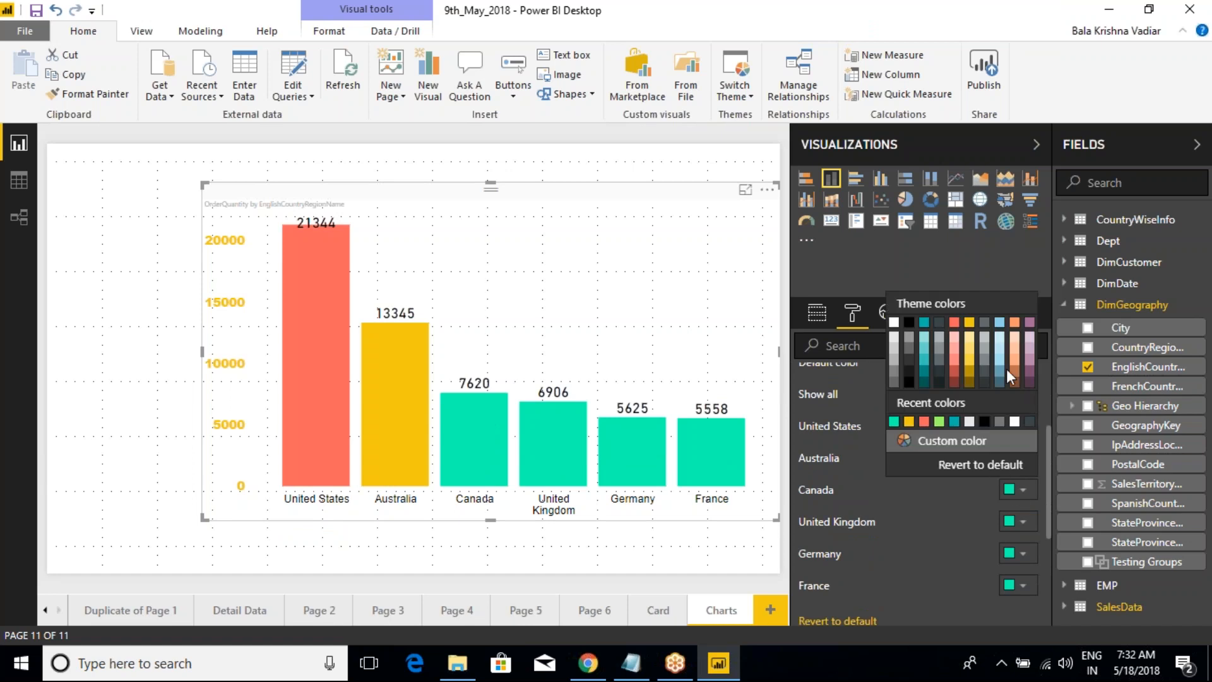
pyautogui.click(1015, 334)
pyautogui.click(1023, 556)
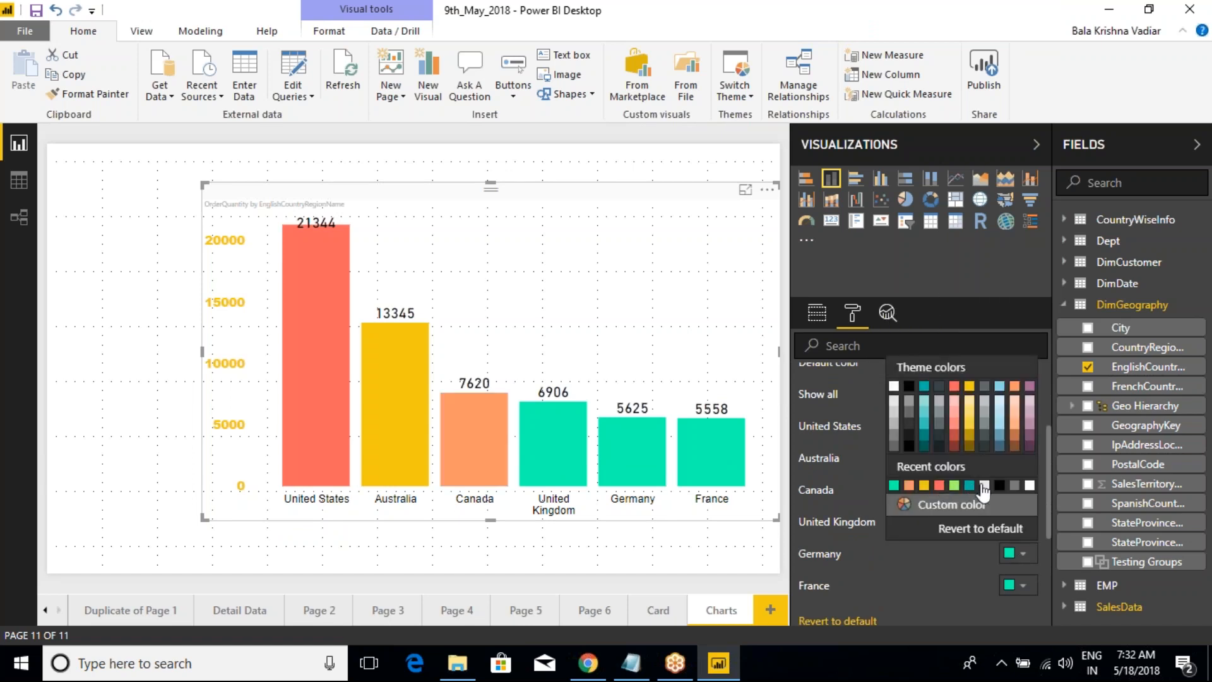
pyautogui.click(1014, 485)
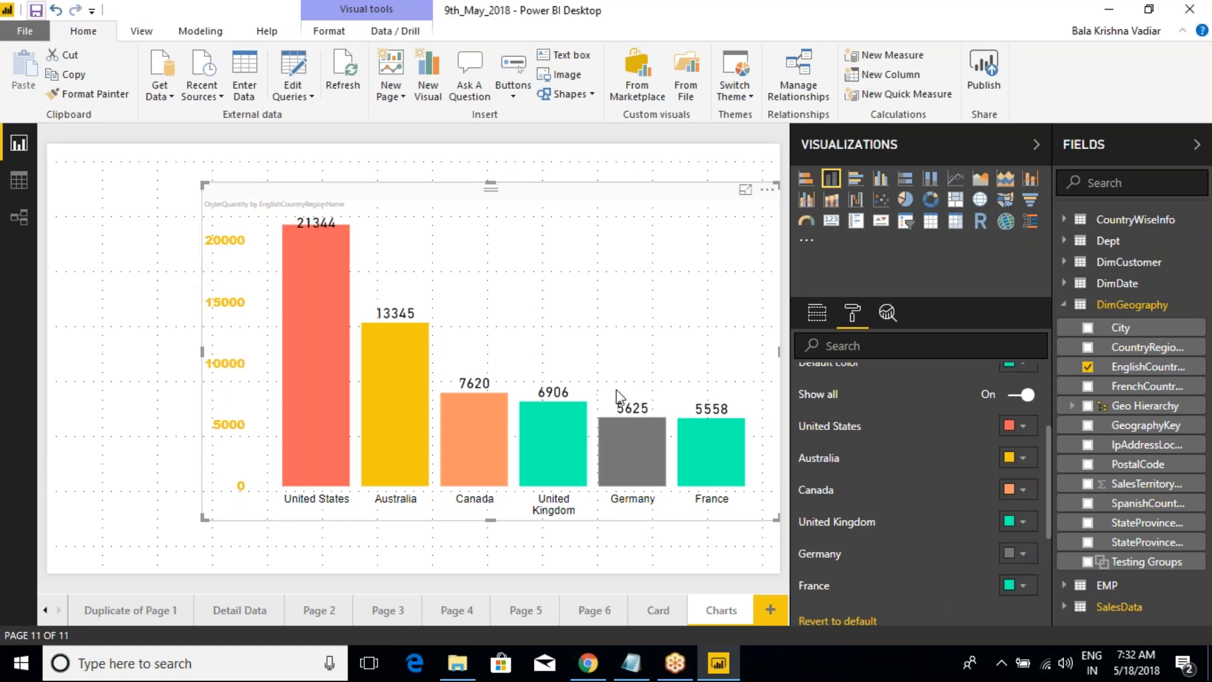
# Step: Turn off Show all for the data colors and set the default color to teal
pyautogui.scroll(3, 966, 511)
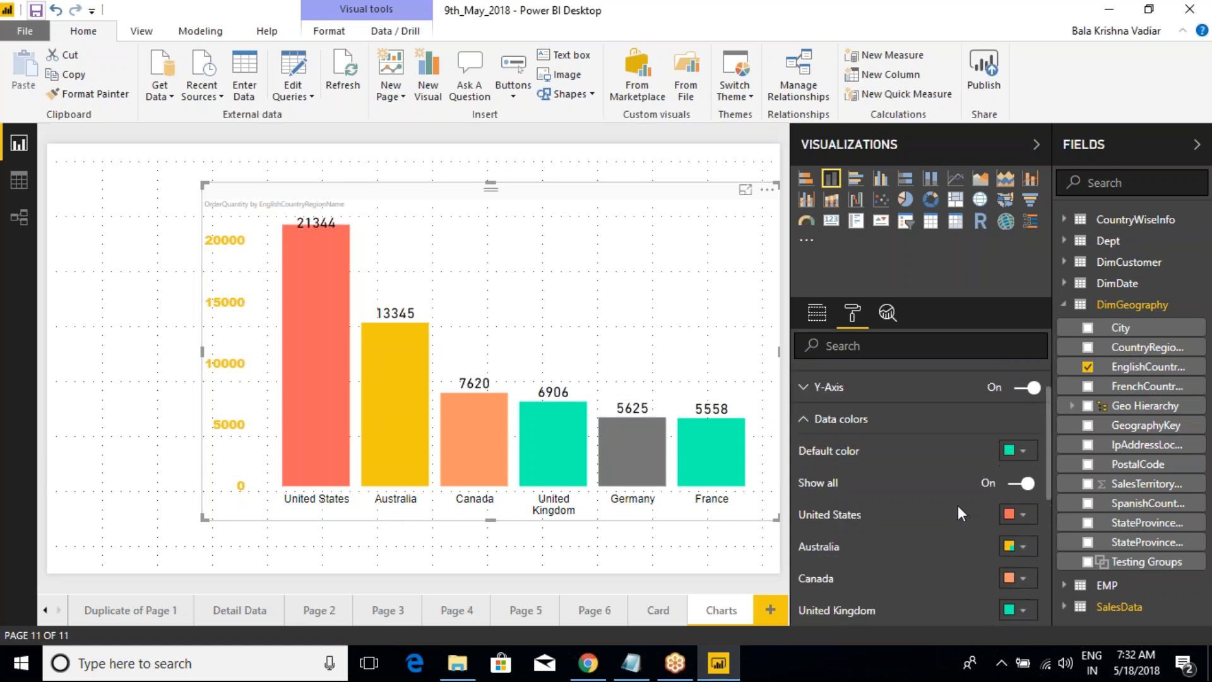
pyautogui.click(1004, 487)
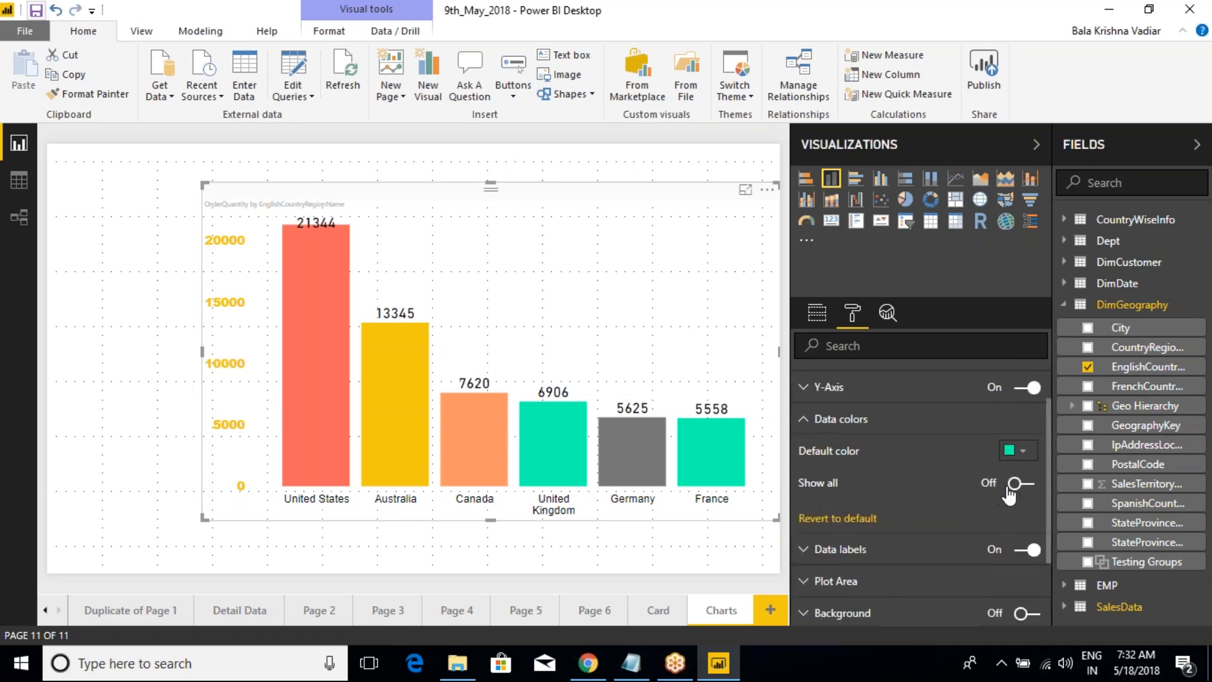
pyautogui.click(1019, 456)
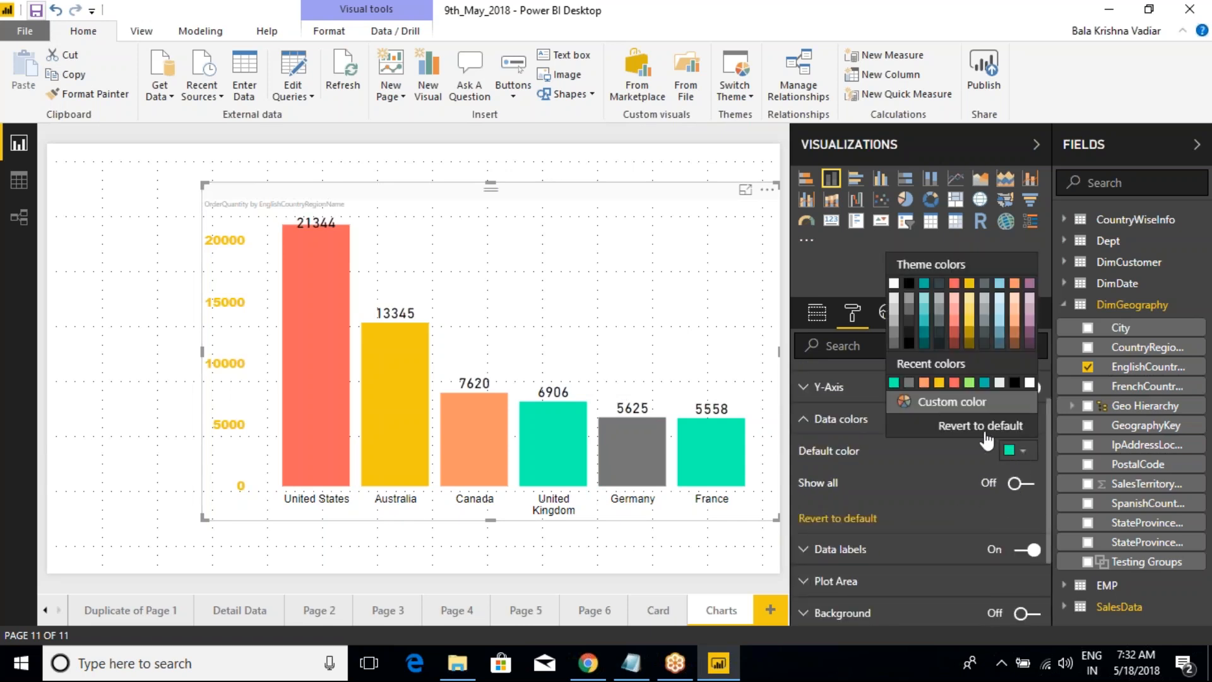
pyautogui.click(924, 283)
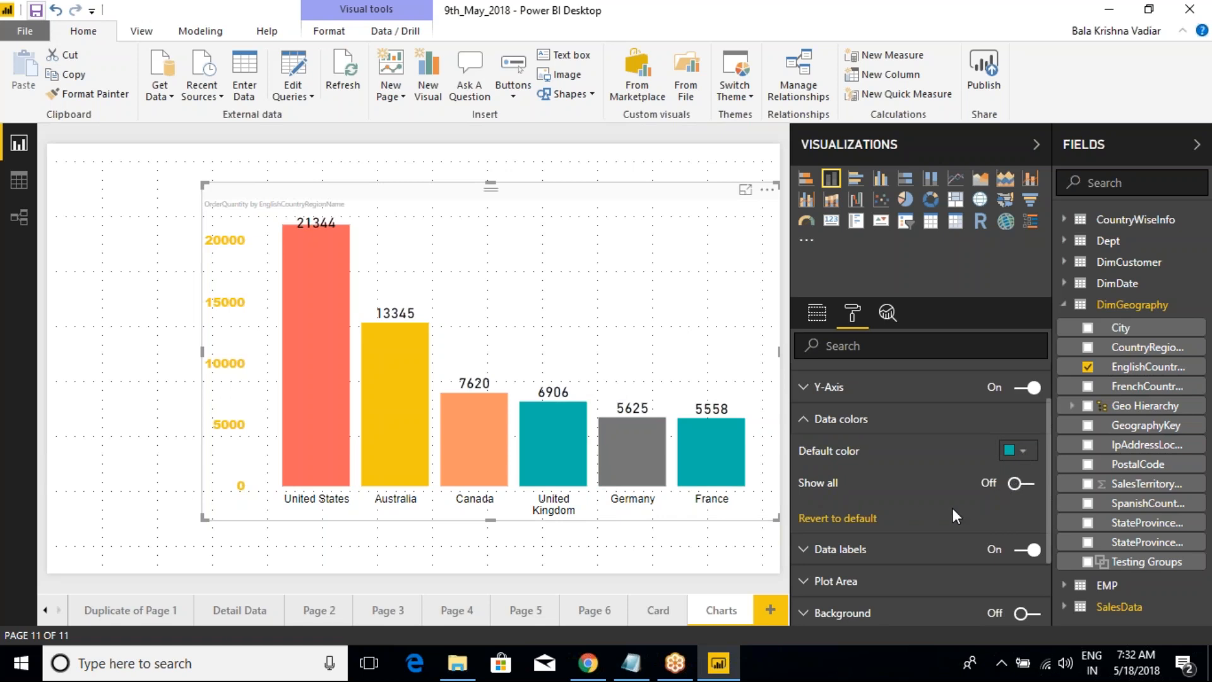
pyautogui.click(1018, 450)
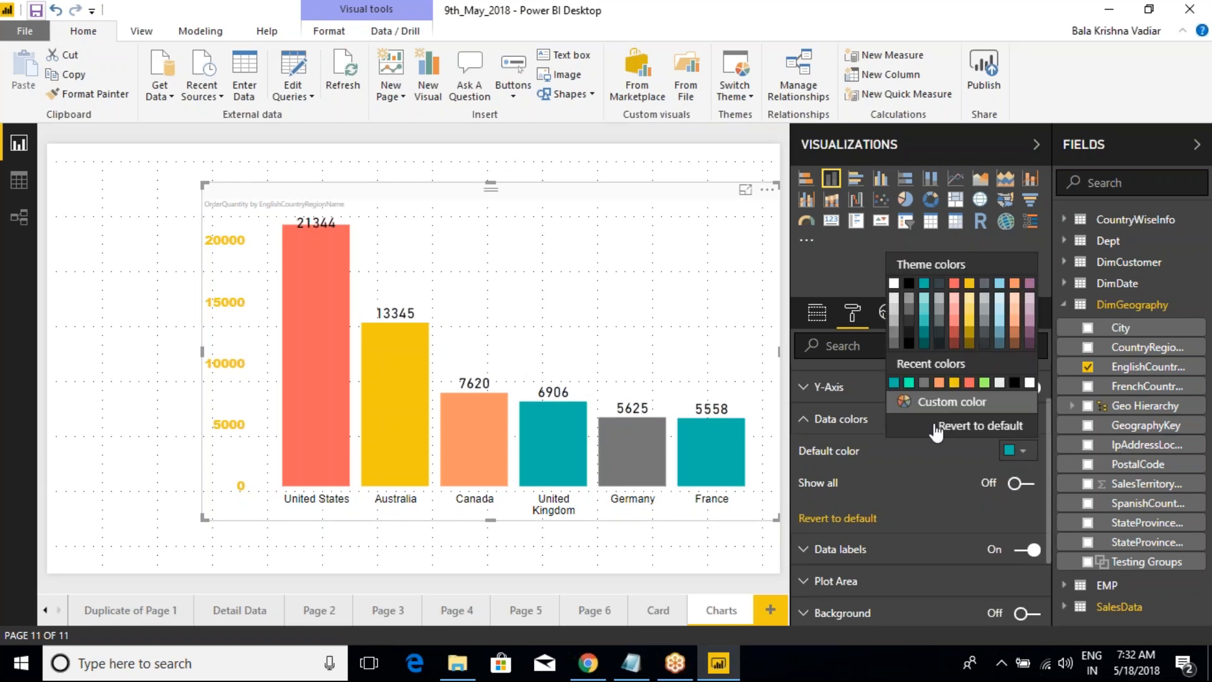
pyautogui.click(1009, 452)
# Step: Turn on Show all, revert the data colors to default, and collapse the Data colors settings
pyautogui.click(1021, 483)
pyautogui.scroll(-3, 975, 500)
pyautogui.click(865, 536)
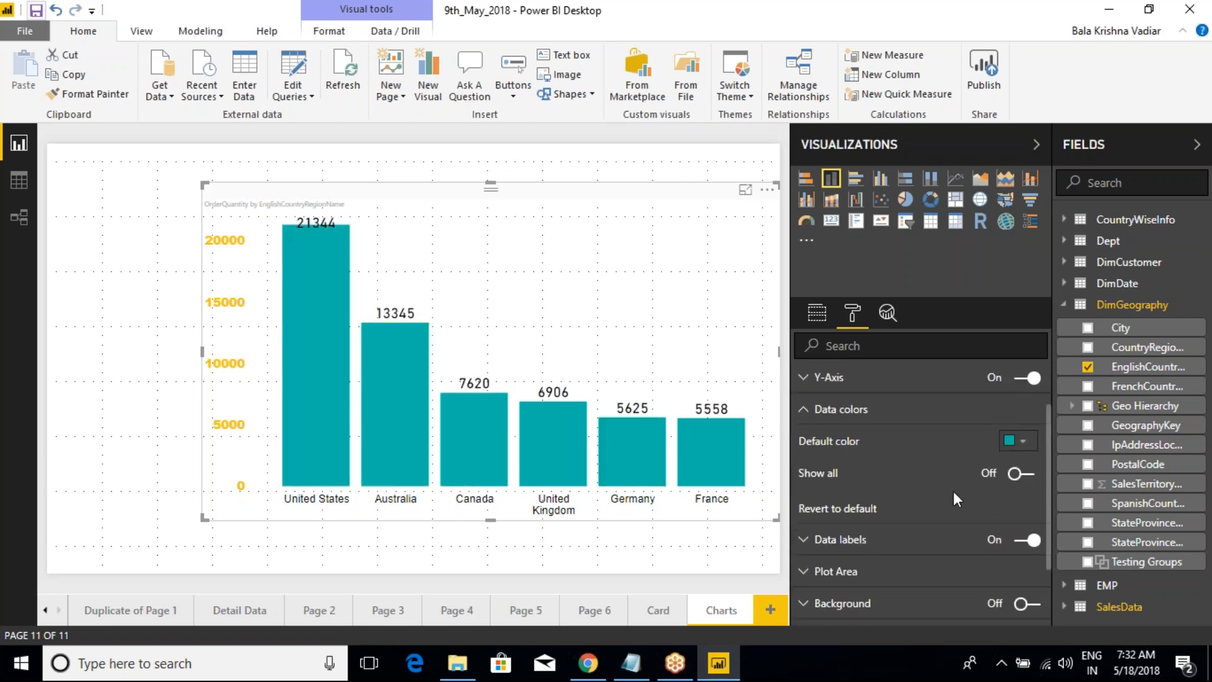
pyautogui.click(805, 420)
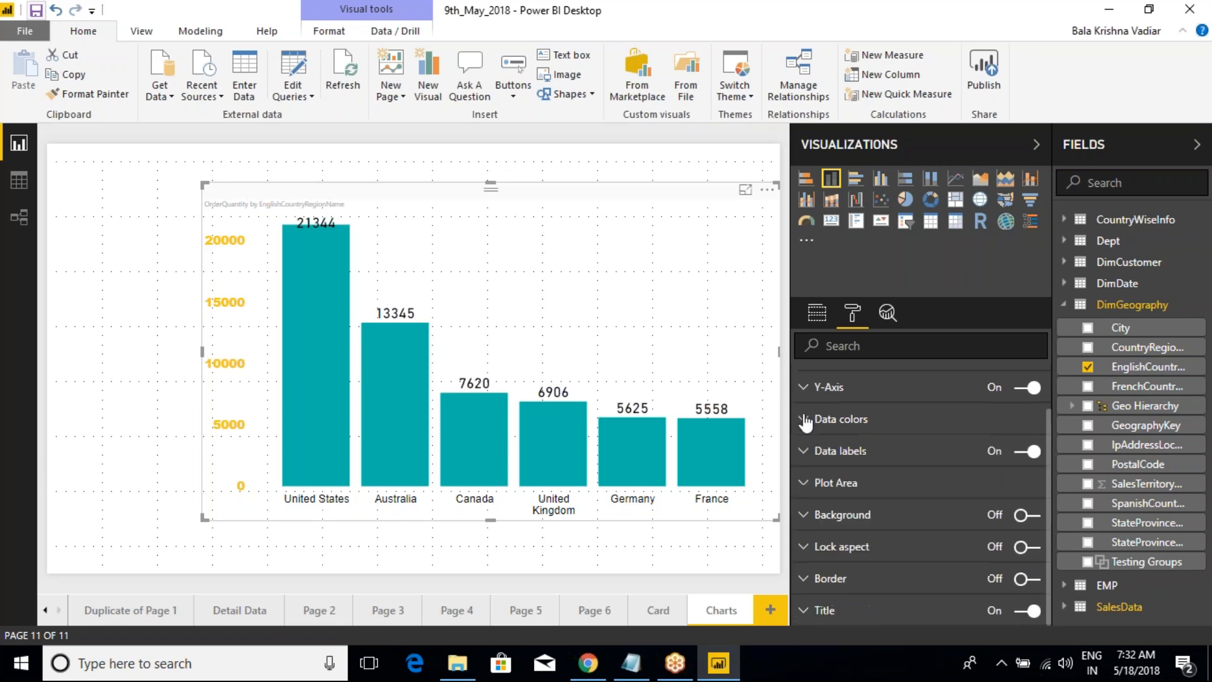
# Step: Expand the Data labels settings, toggle the labels off and on again, and review the remaining label options
pyautogui.click(804, 452)
pyautogui.click(1021, 460)
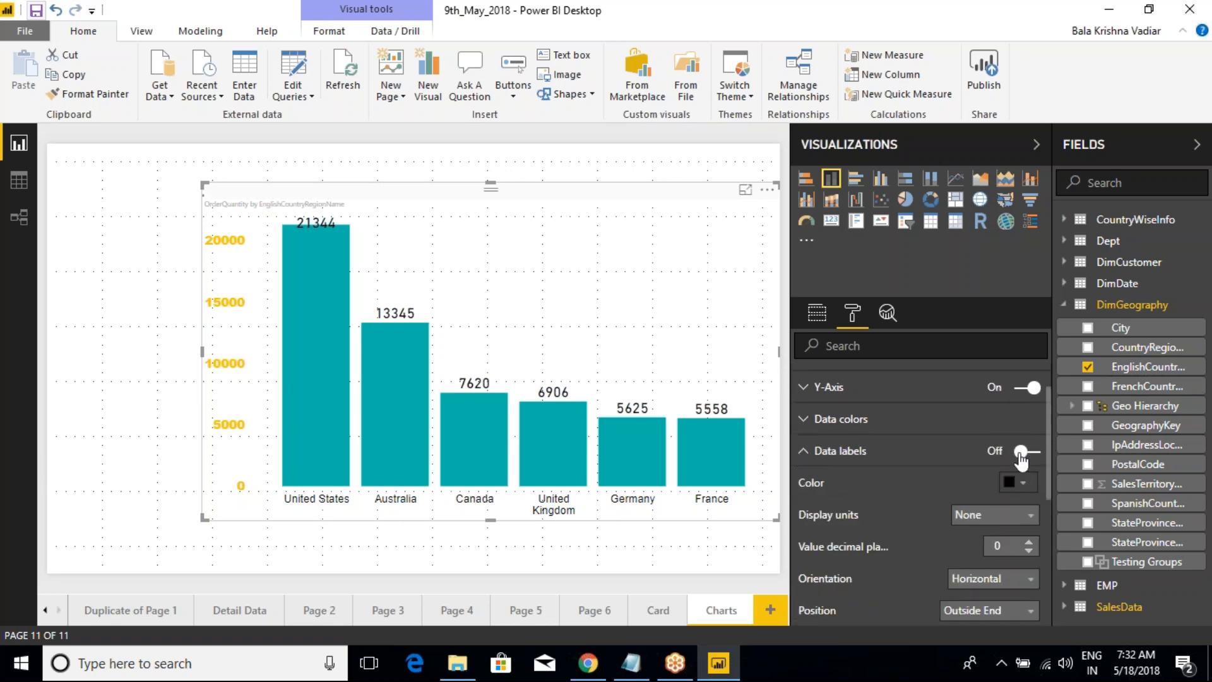
pyautogui.click(1033, 462)
pyautogui.scroll(-1, 994, 472)
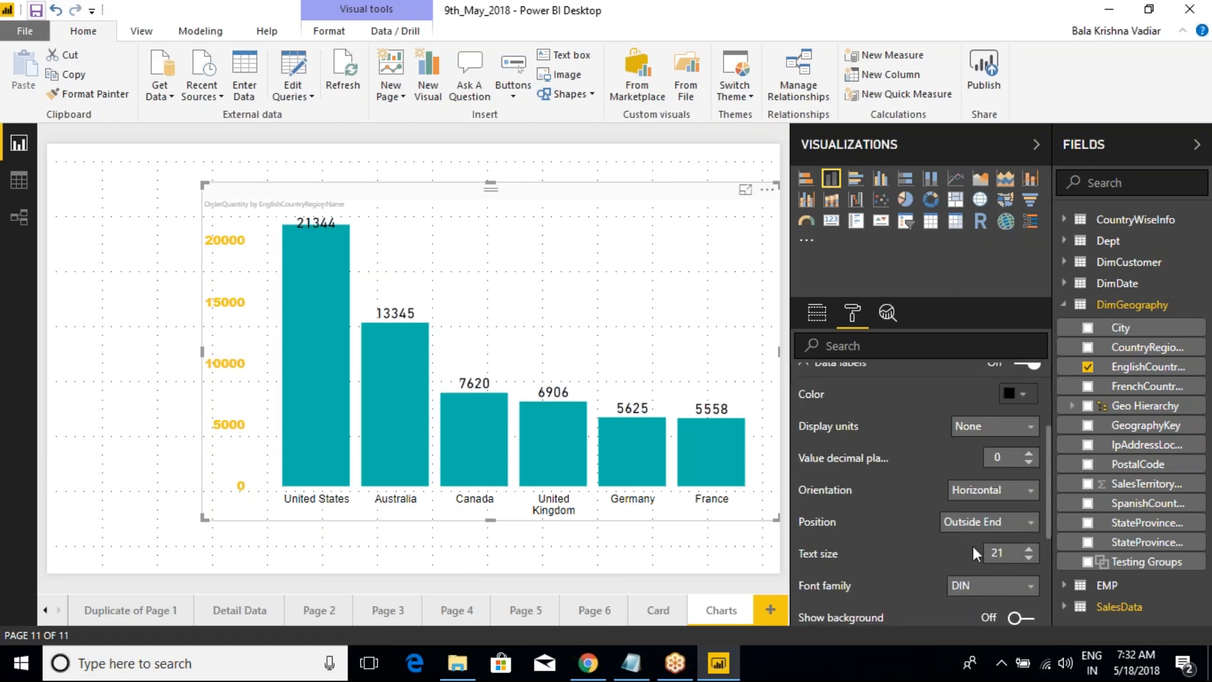
pyautogui.scroll(-1, 974, 548)
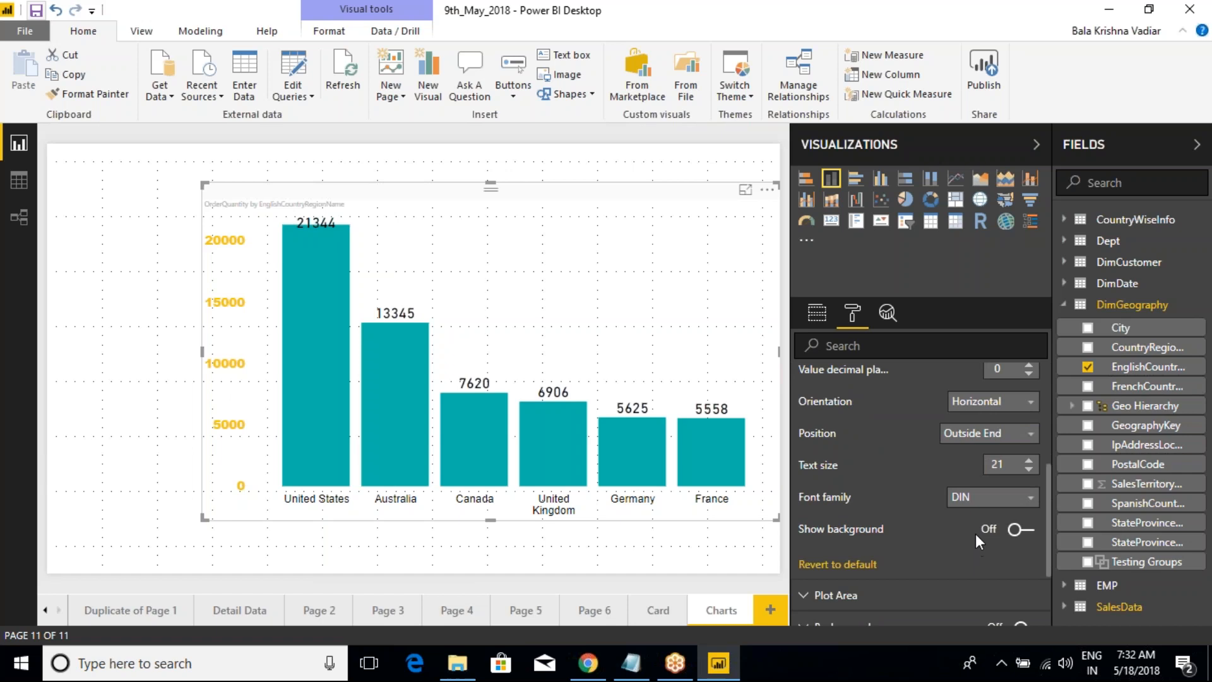
# Step: Show a yellow background behind the data labels with 30% transparency and collapse the Data labels settings
pyautogui.click(1020, 529)
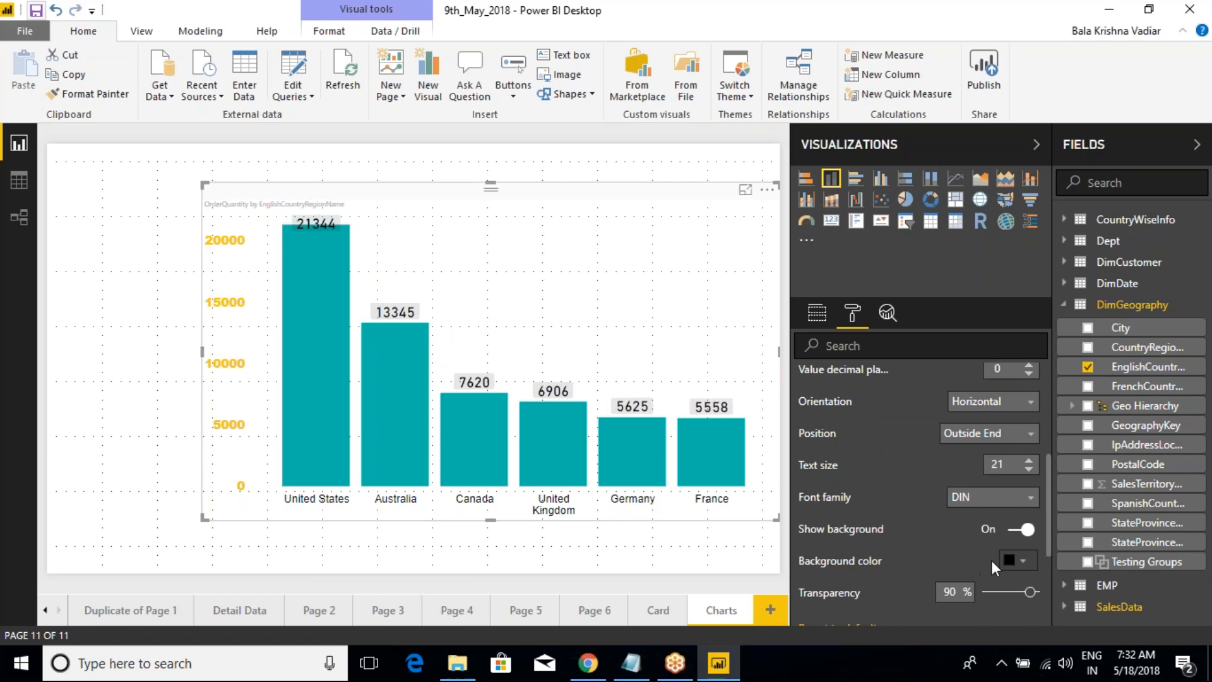
pyautogui.click(1018, 561)
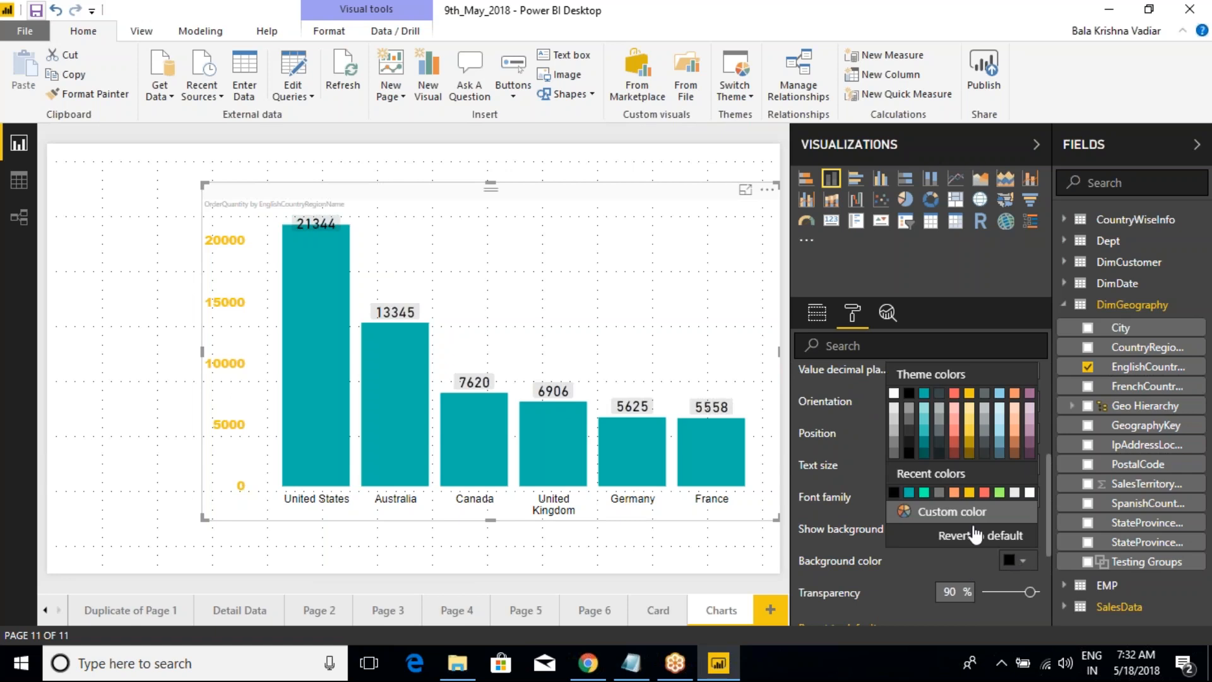
pyautogui.click(965, 398)
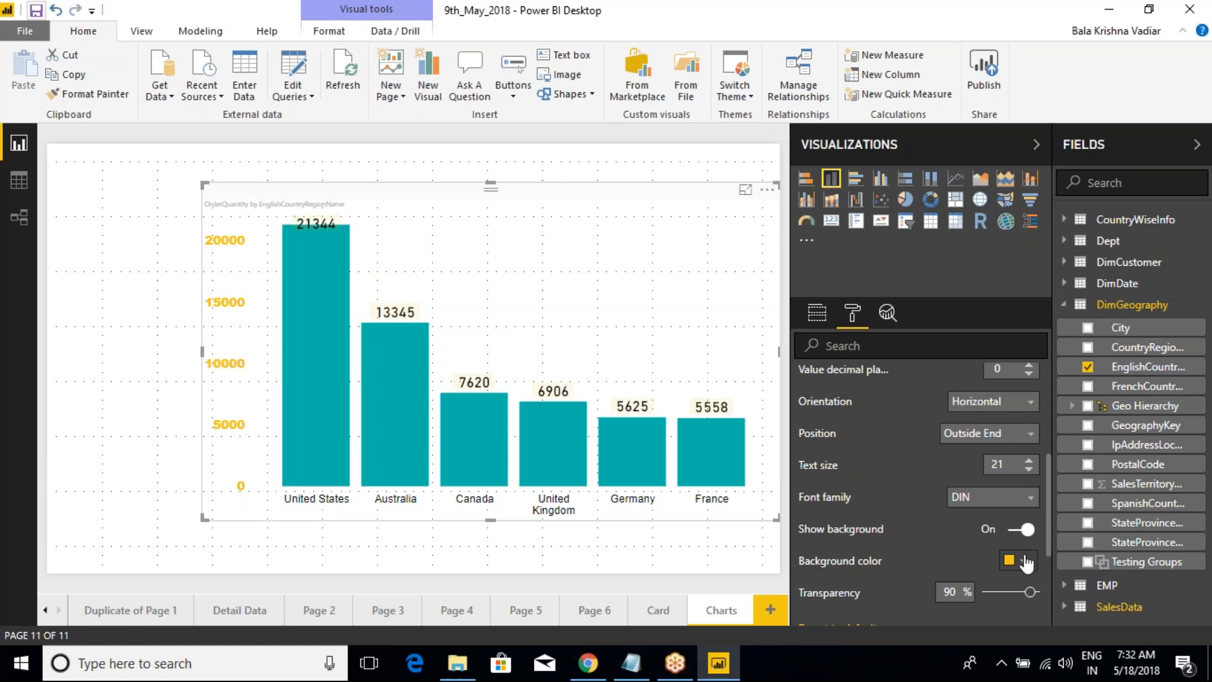
pyautogui.scroll(-2, 978, 550)
pyautogui.click(1009, 505)
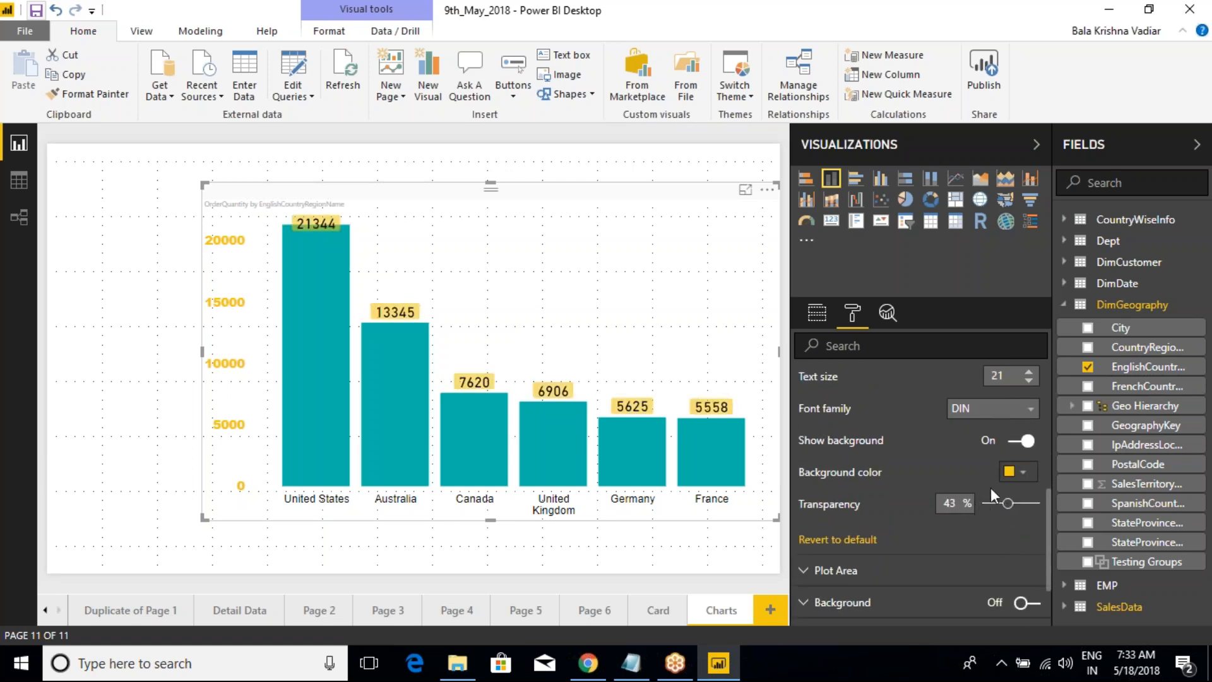
pyautogui.moveTo(1008, 503)
pyautogui.mouseDown()
pyautogui.moveTo(975, 503)
pyautogui.moveTo(1047, 498)
pyautogui.moveTo(992, 505)
pyautogui.moveTo(1002, 499)
pyautogui.mouseUp()
pyautogui.scroll(5, 887, 457)
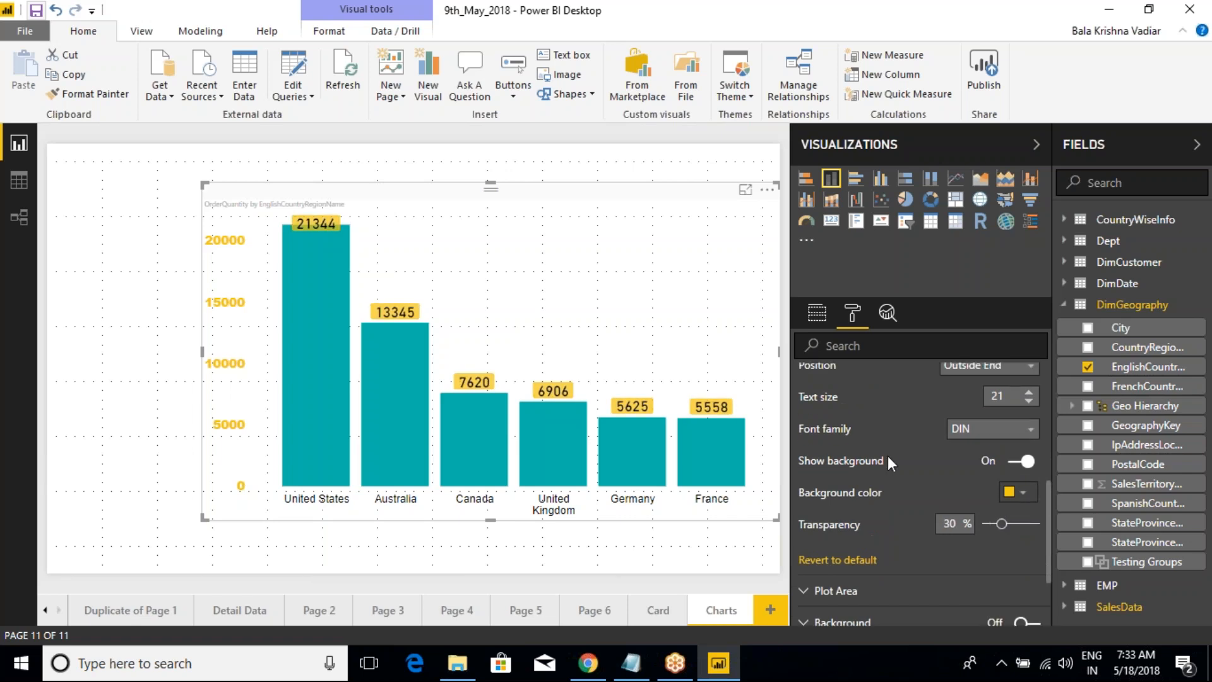
pyautogui.scroll(-5, 886, 455)
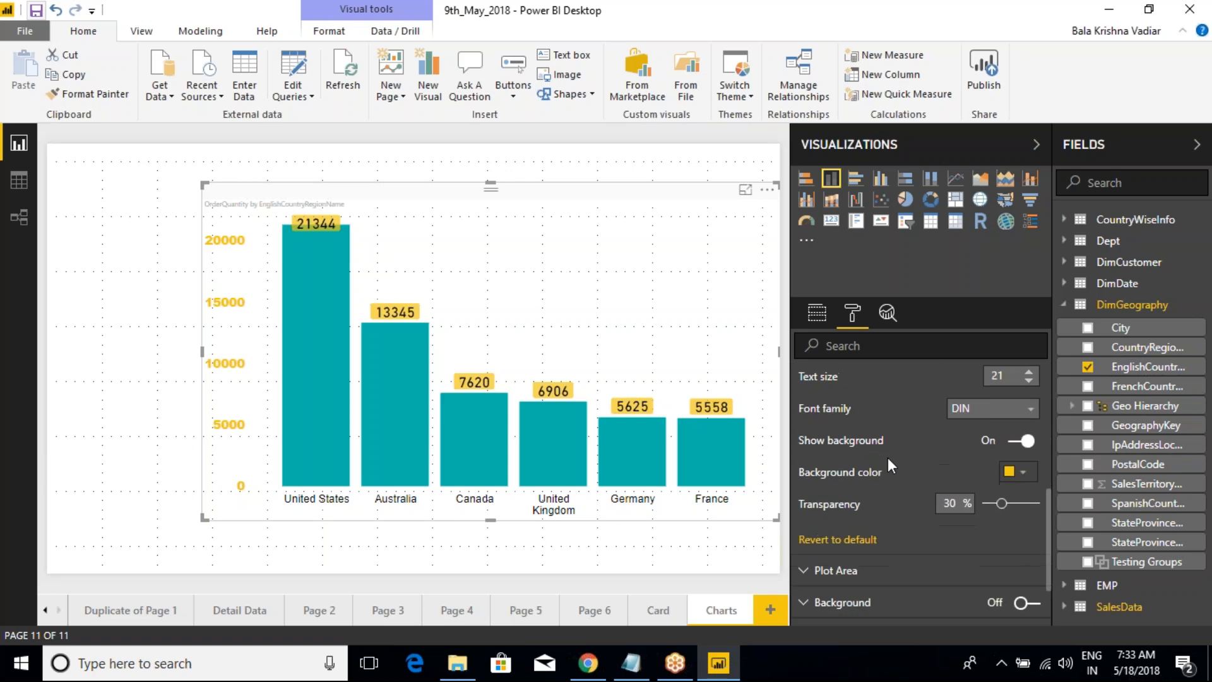
pyautogui.scroll(5, 887, 456)
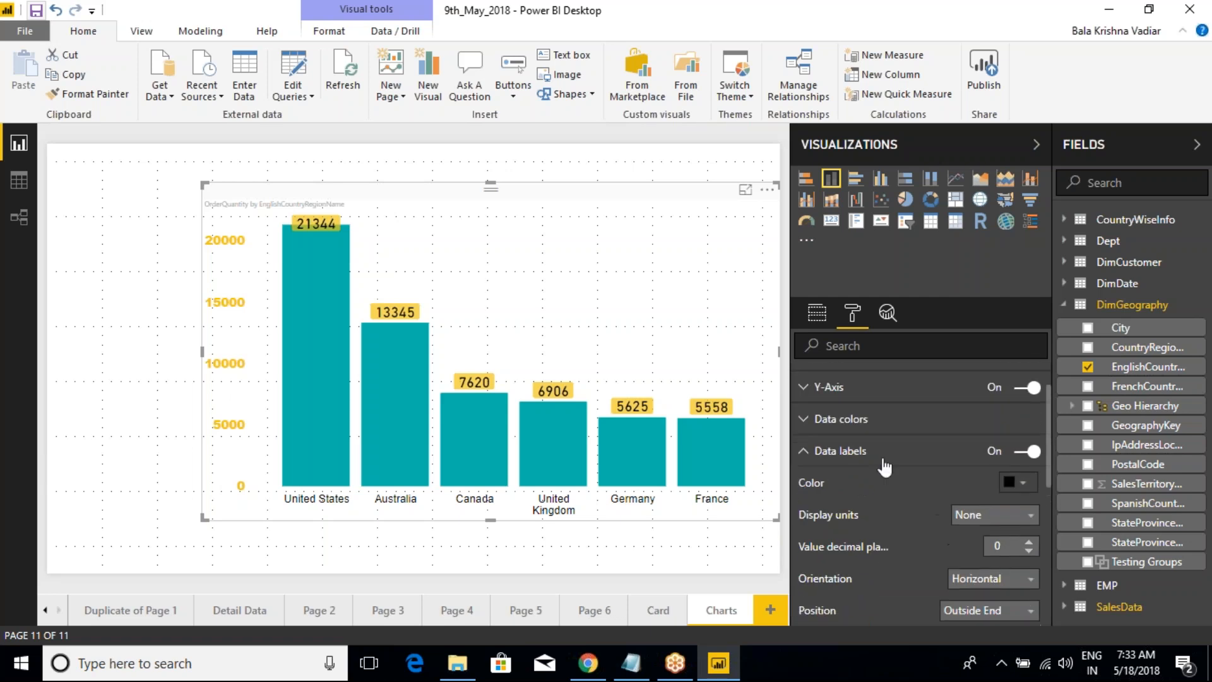
pyautogui.click(805, 453)
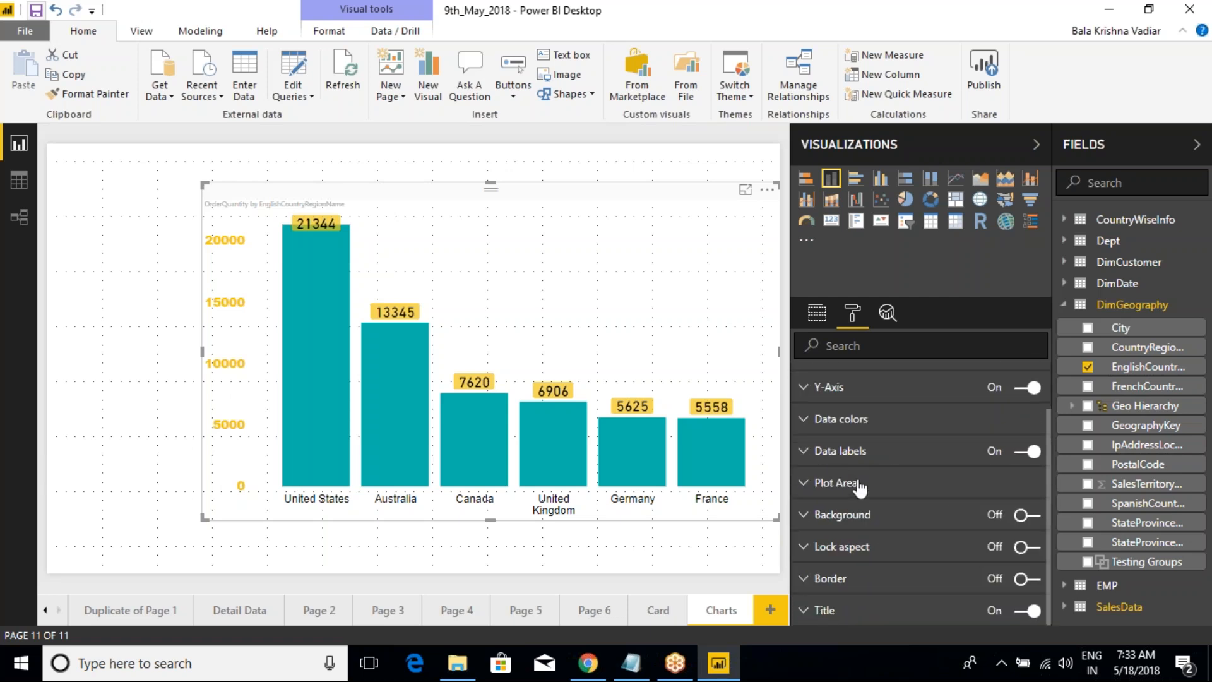
# Step: Expand the Plot Area settings to view the transparency and image options, and collapse them again
pyautogui.moveTo(690, 464)
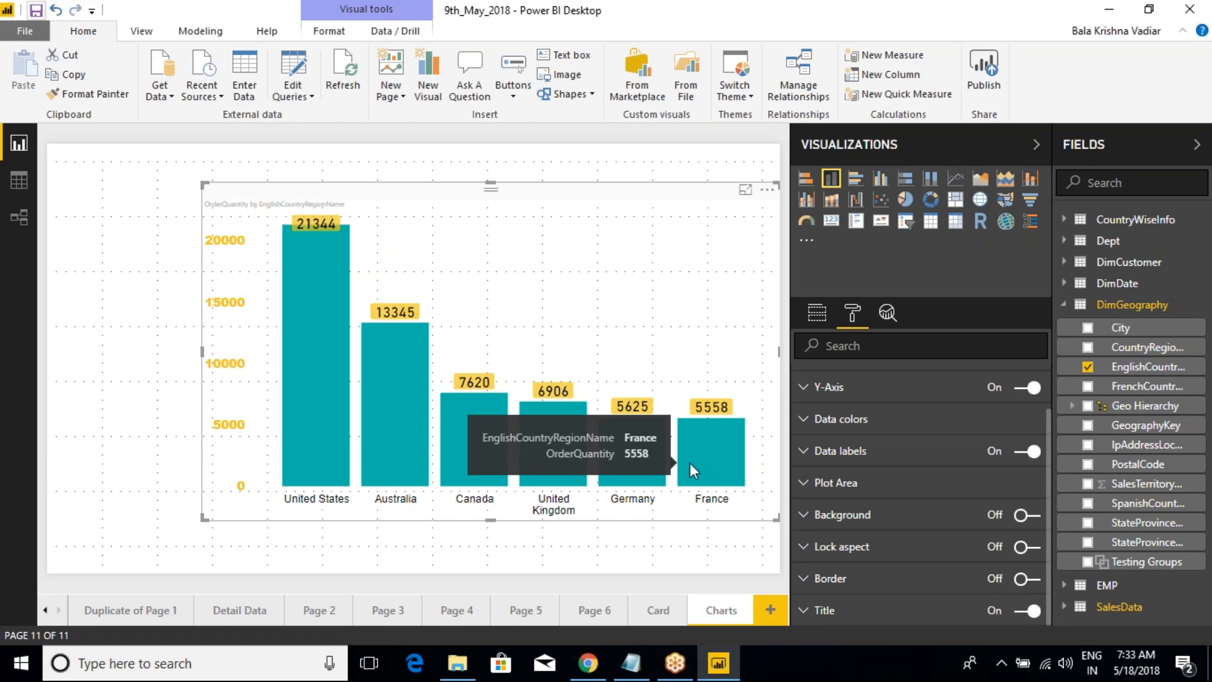
pyautogui.click(807, 493)
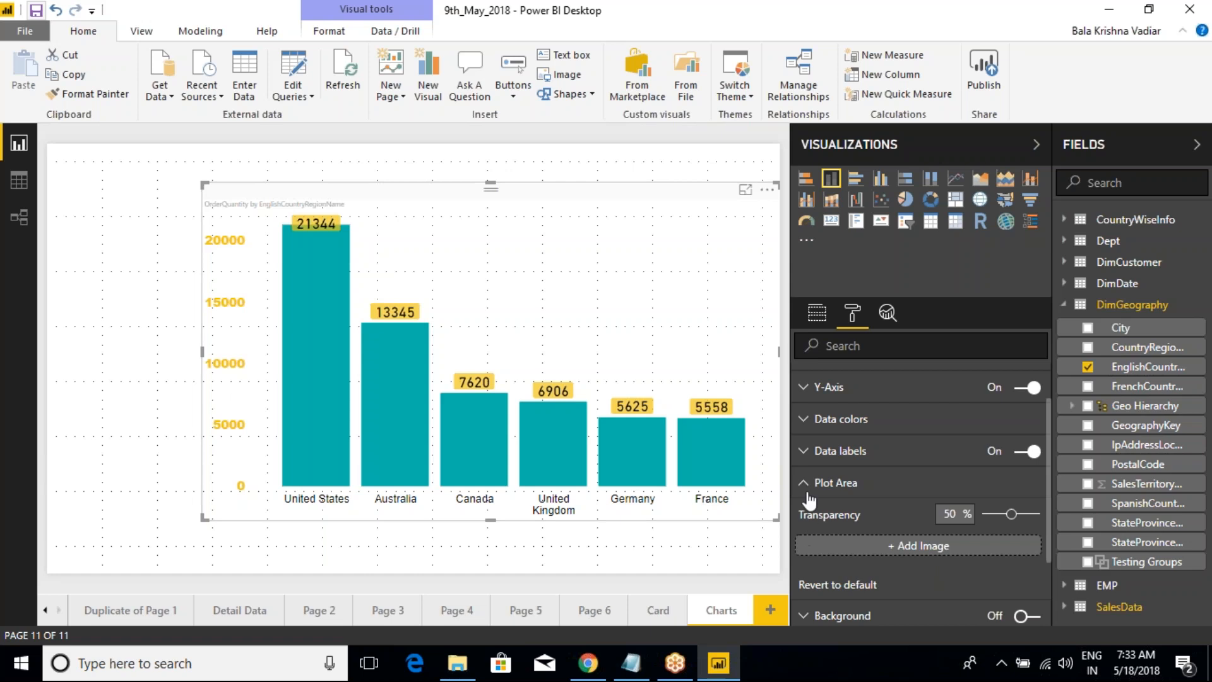
pyautogui.click(804, 483)
# Step: Expand the Y-Axis settings and revert them to default
pyautogui.scroll(1, 805, 460)
pyautogui.click(804, 444)
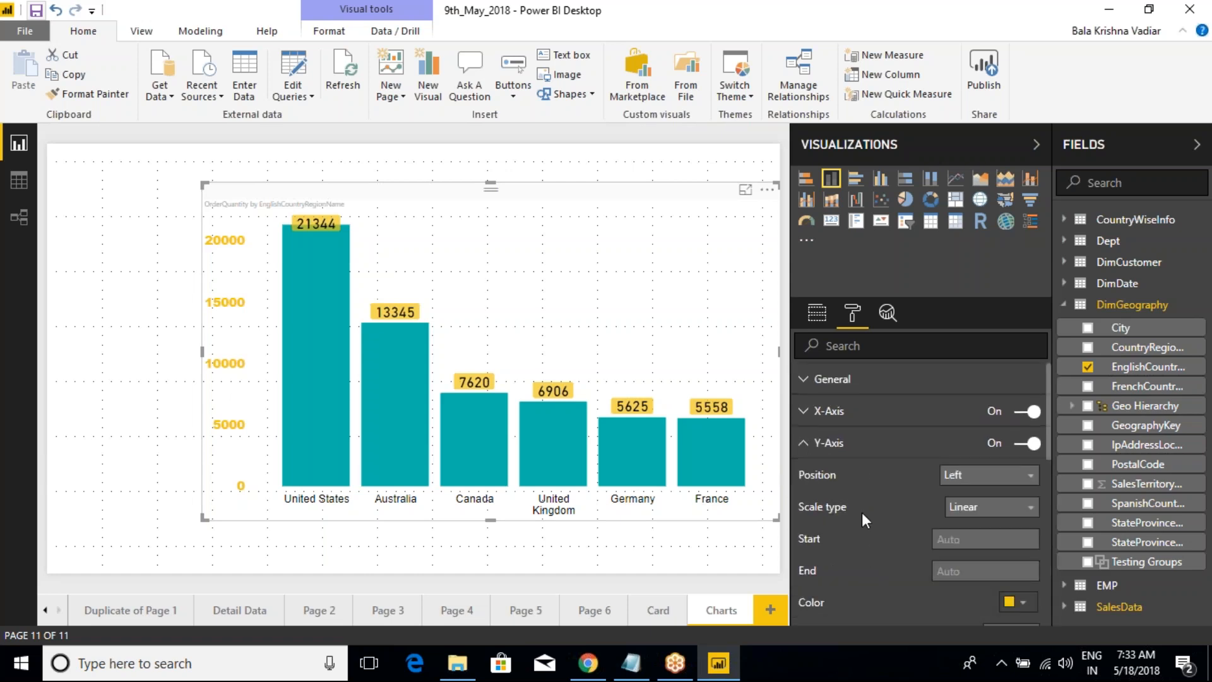
pyautogui.scroll(-5, 864, 517)
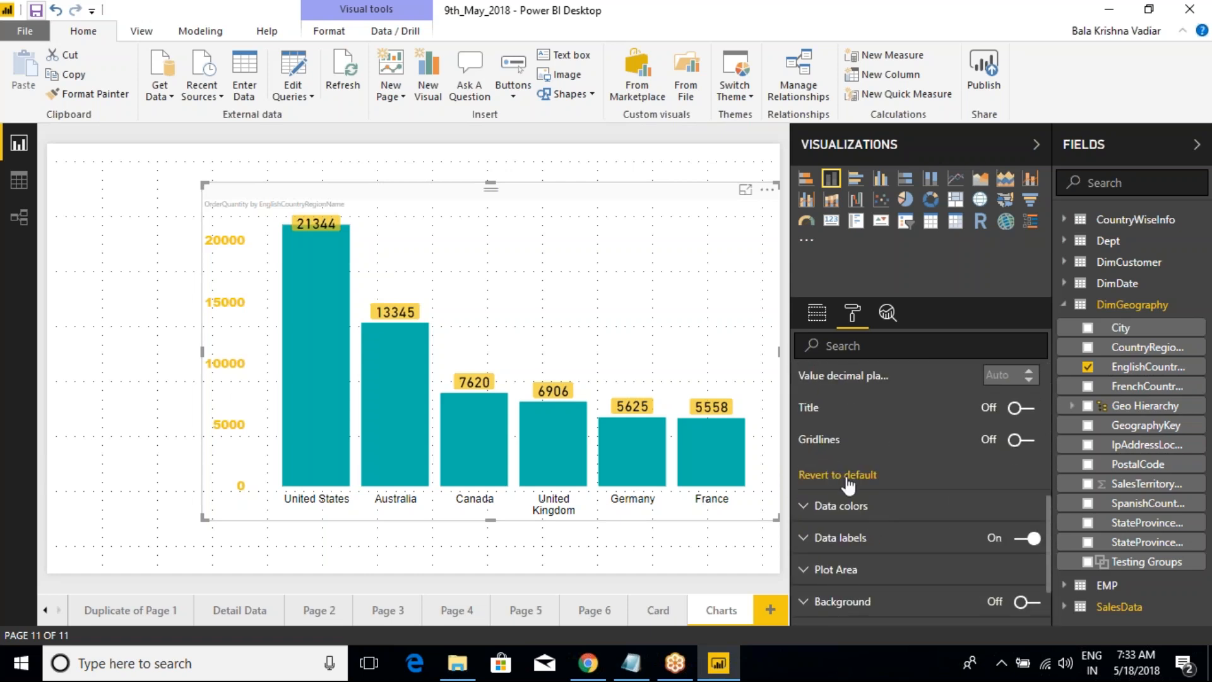
pyautogui.click(1021, 439)
pyautogui.scroll(4, 984, 481)
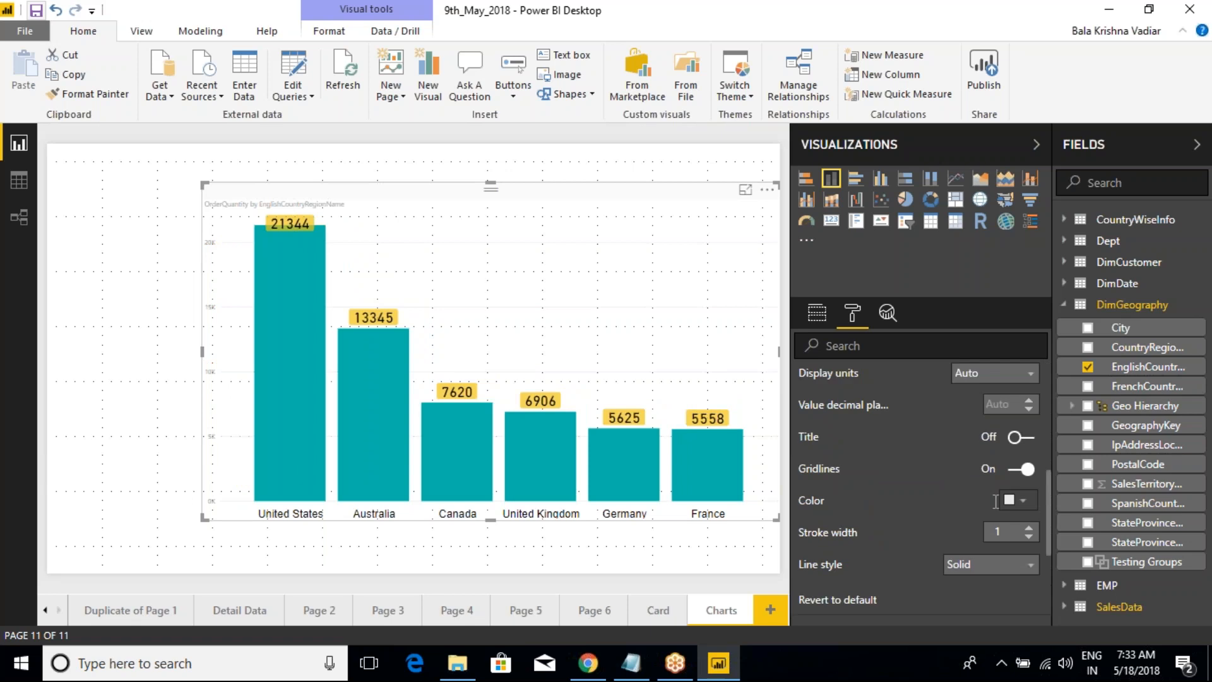
# Step: Set the Y-Axis label color to black and its text size to 27, and collapse the Y-Axis settings
pyautogui.click(1024, 435)
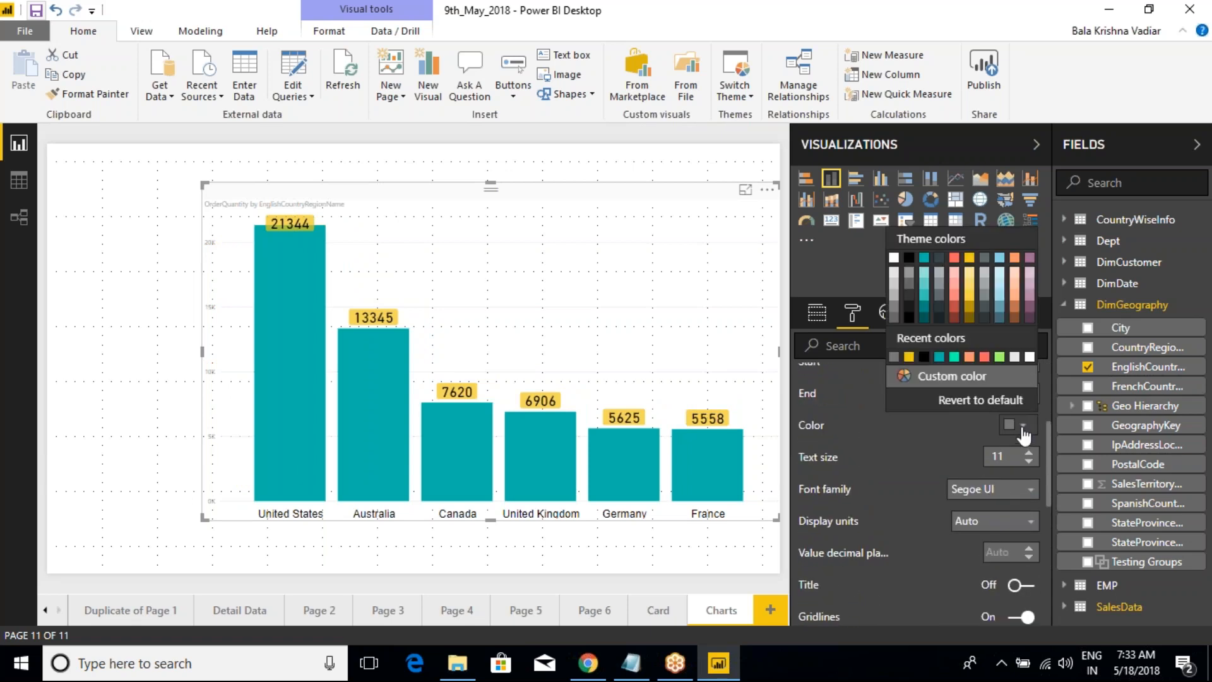
pyautogui.click(930, 350)
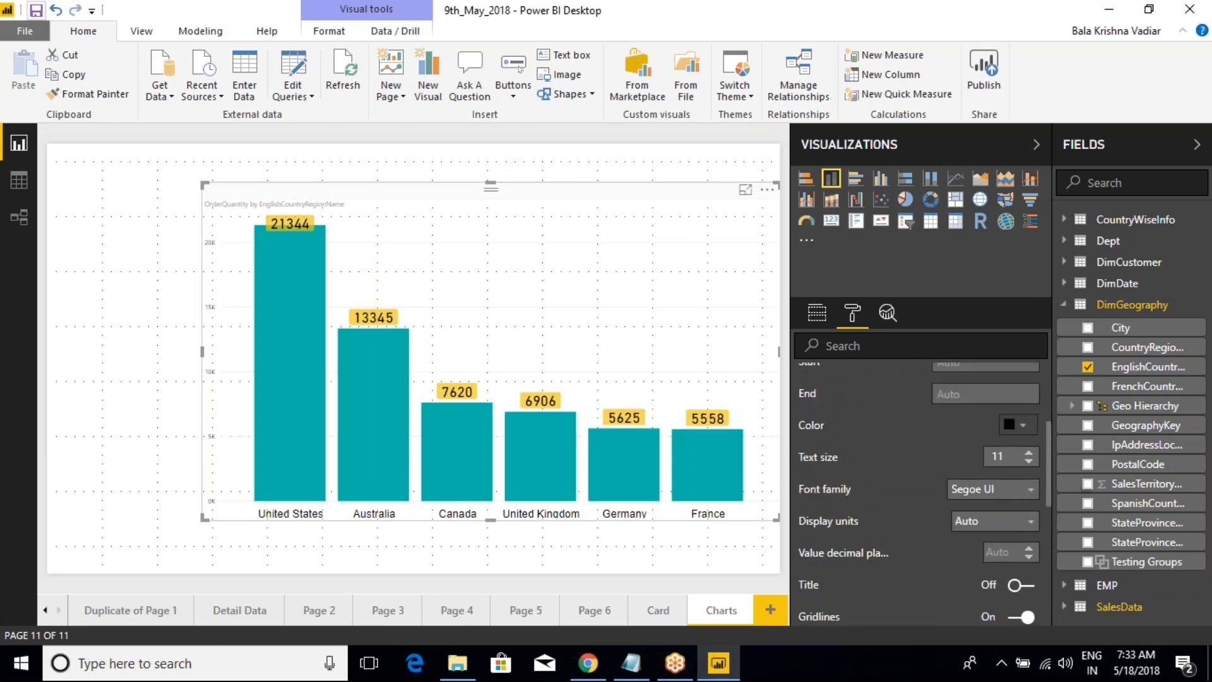
pyautogui.press('Up')
pyautogui.press('Up')
pyautogui.press('Up')
pyautogui.press('Up')
pyautogui.press('Up')
pyautogui.press('Up')
pyautogui.press('Up')
pyautogui.press('Up')
pyautogui.press('Up')
pyautogui.press('Up')
pyautogui.press('Up')
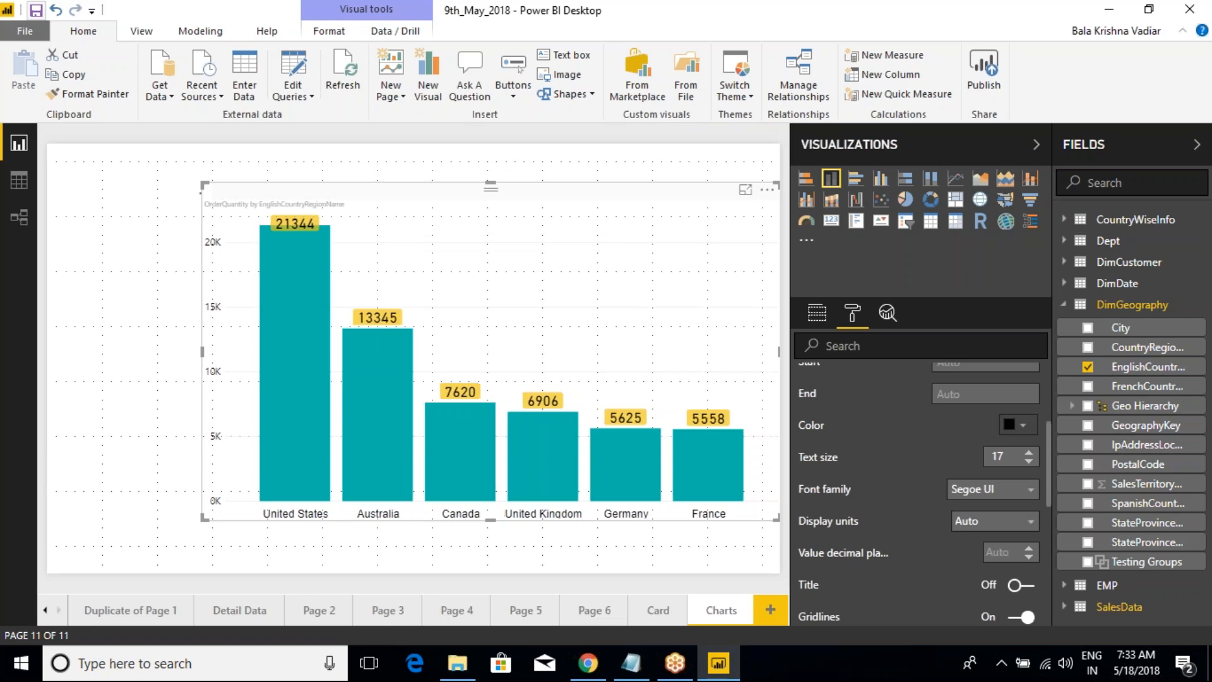
pyautogui.press('Up')
pyautogui.press('Up')
pyautogui.press('Up')
pyautogui.press('Up')
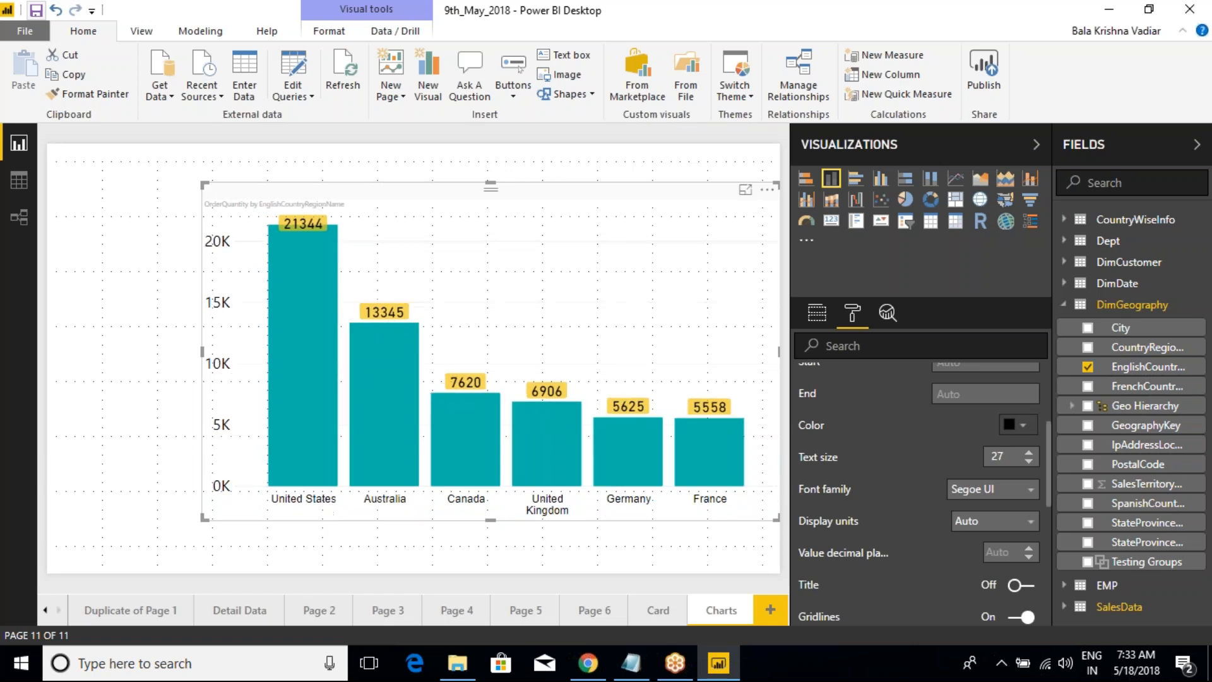
pyautogui.scroll(5, 939, 440)
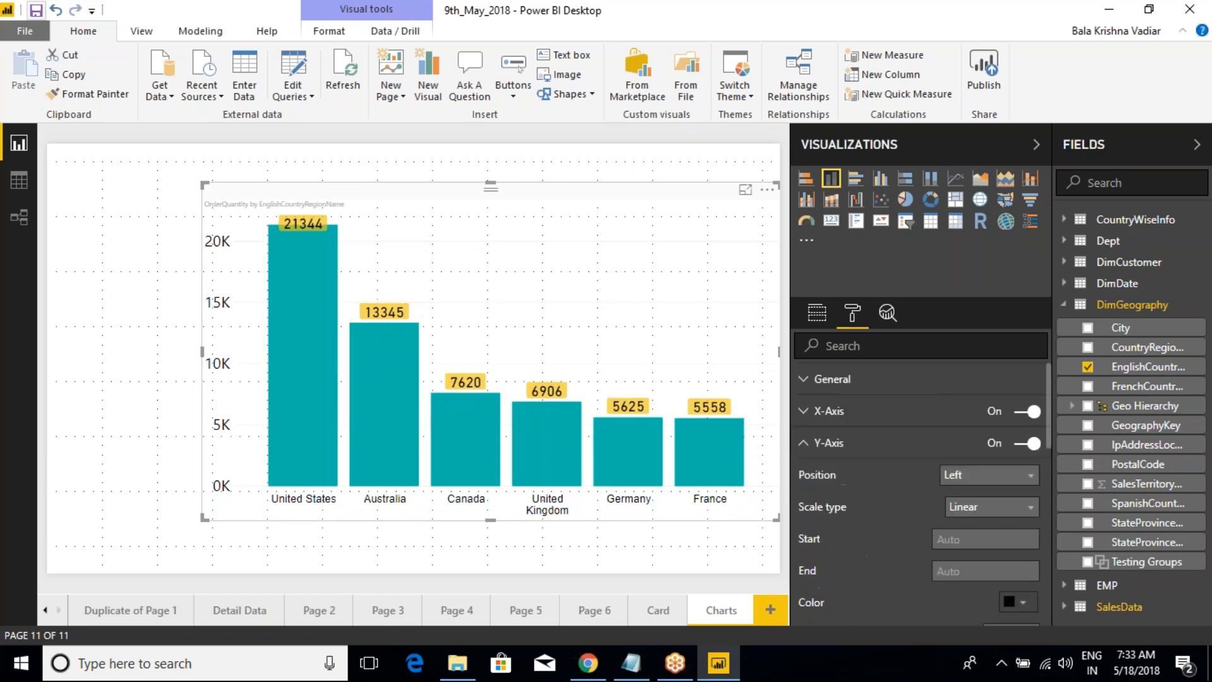
pyautogui.click(804, 444)
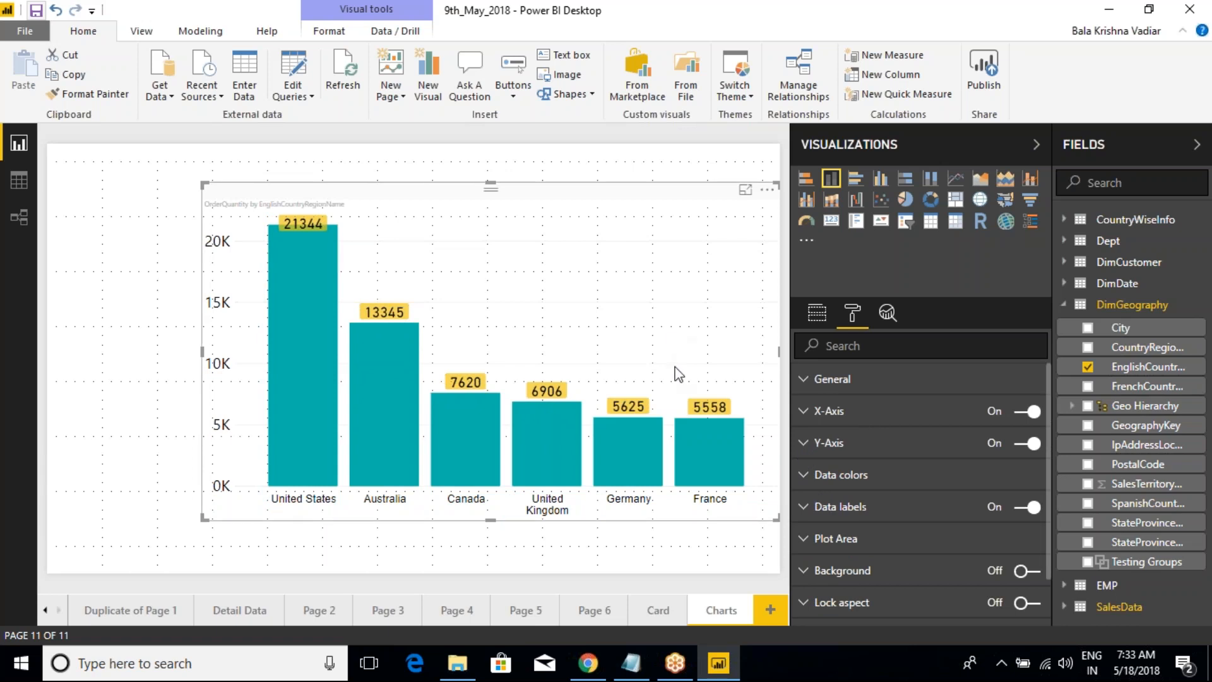
# Step: Expand the X-Axis settings and revert them to default
pyautogui.click(803, 411)
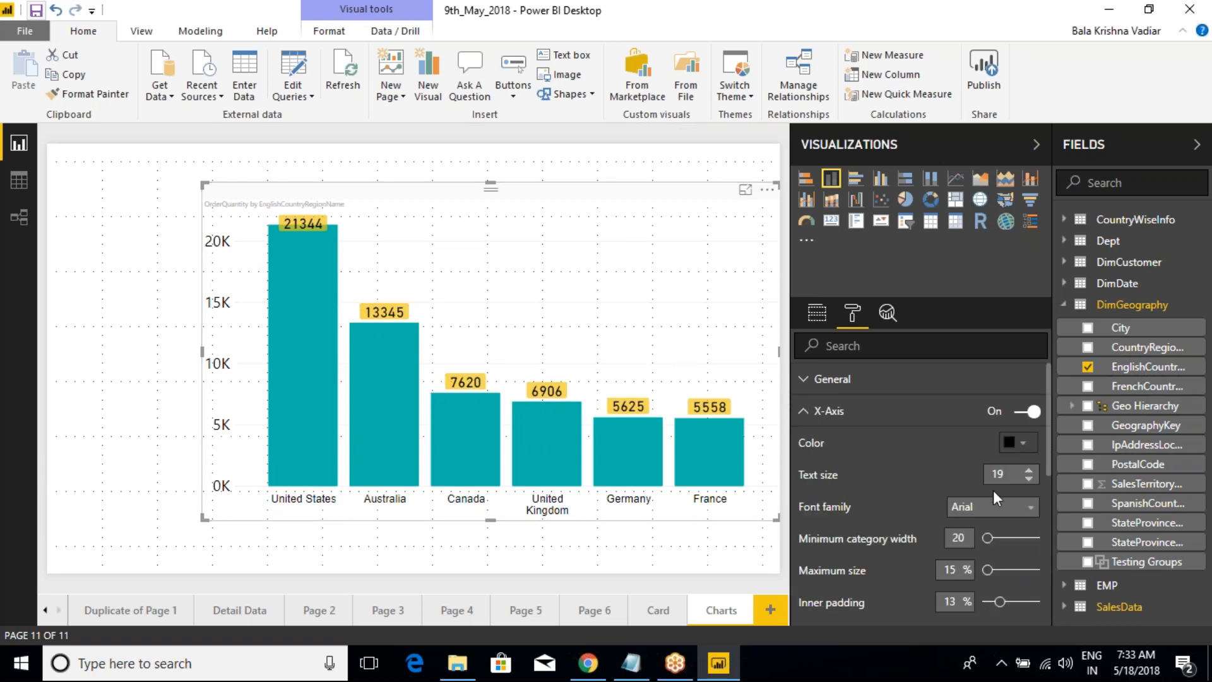
pyautogui.scroll(-3, 982, 522)
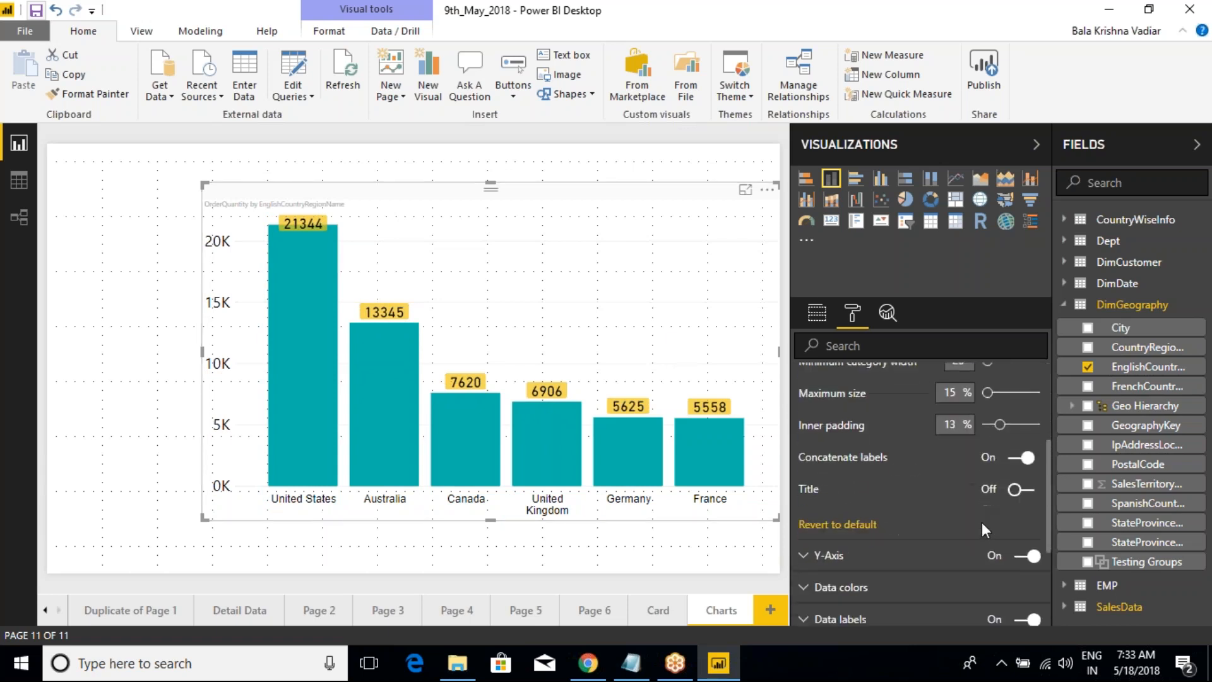
pyautogui.click(862, 527)
pyautogui.scroll(3, 961, 467)
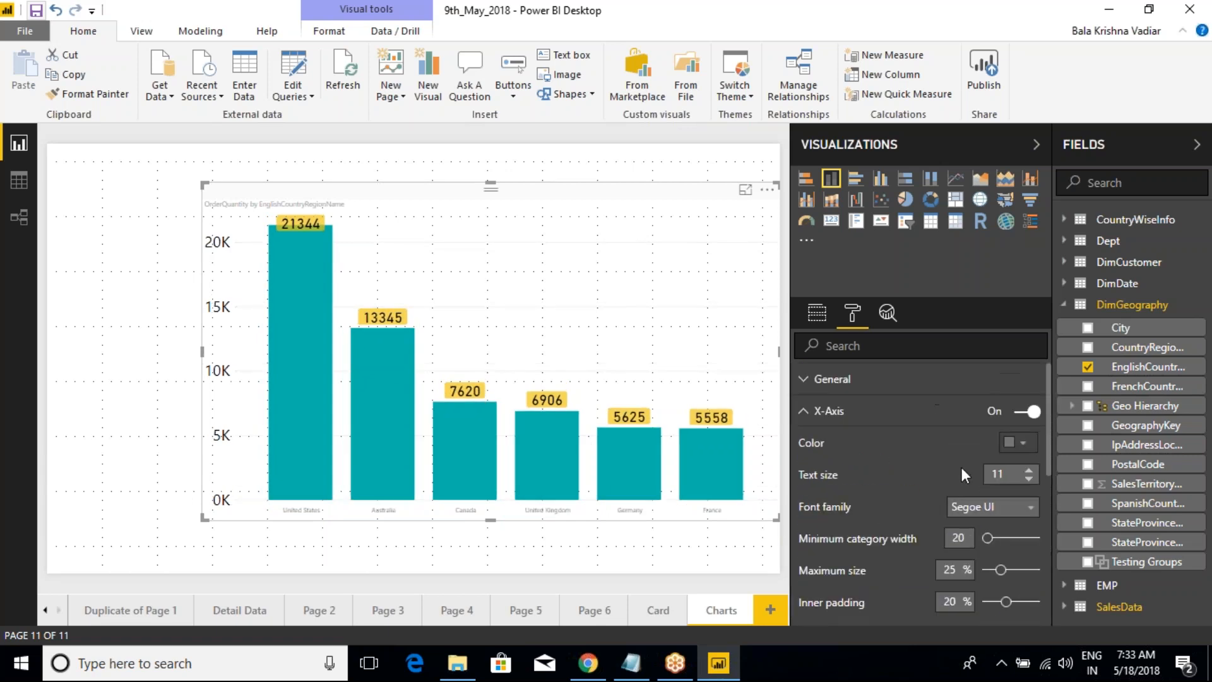
# Step: Set the X-Axis label color to black and its text size to 22, and collapse the X-Axis settings
pyautogui.click(1017, 444)
pyautogui.click(909, 275)
pyautogui.click(1029, 469)
pyautogui.click(1030, 469)
pyautogui.click(1029, 469)
pyautogui.click(1029, 469)
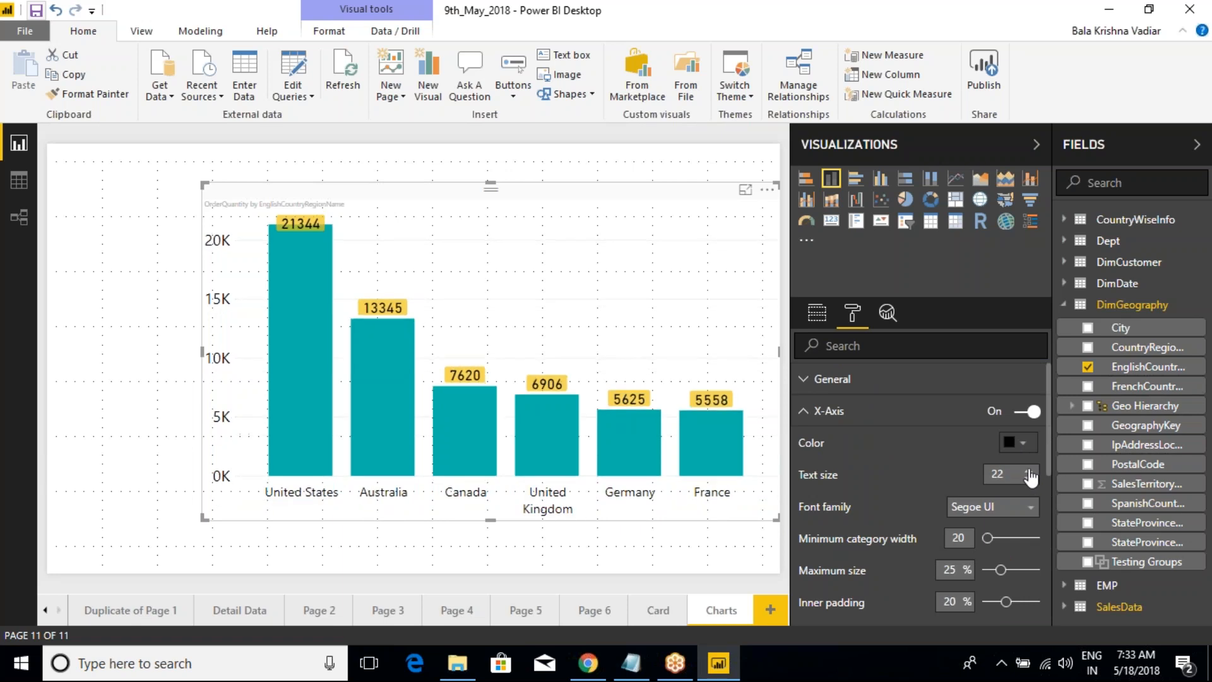
pyautogui.click(803, 417)
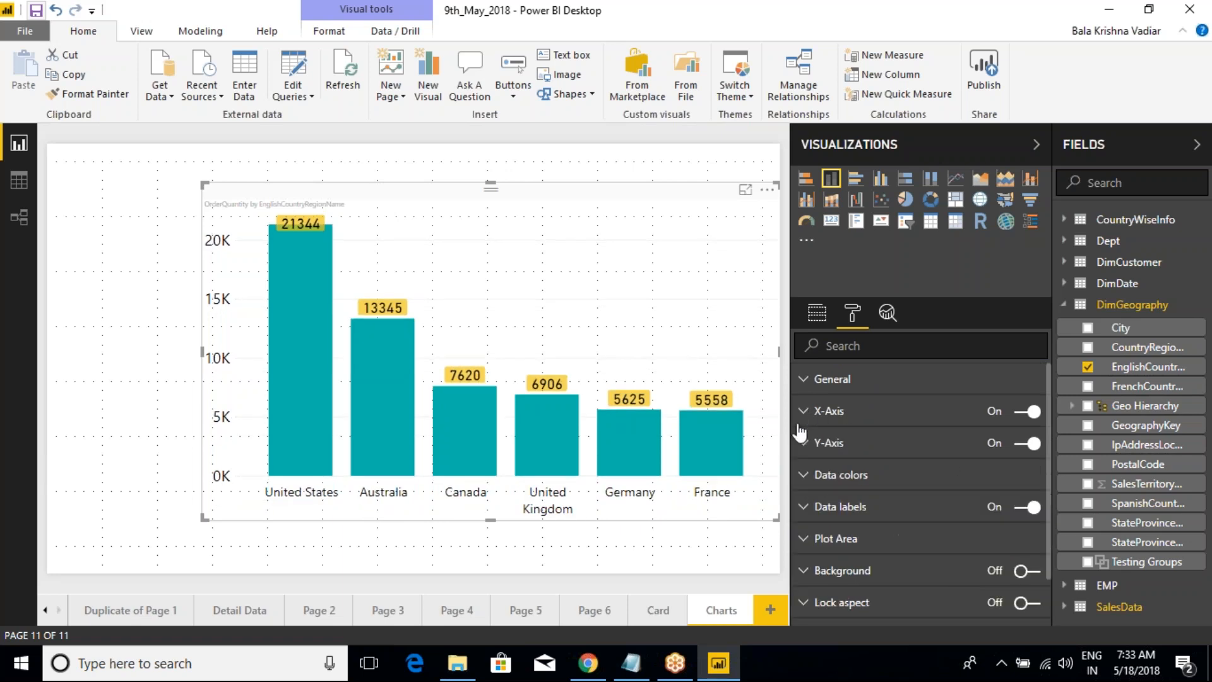
# Step: Add Power BI.png from the Power BI Batch(9th-April-2018) folder as the plot area image, and extend the chart's upper edge slightly upward
pyautogui.click(818, 540)
pyautogui.scroll(-3, 827, 561)
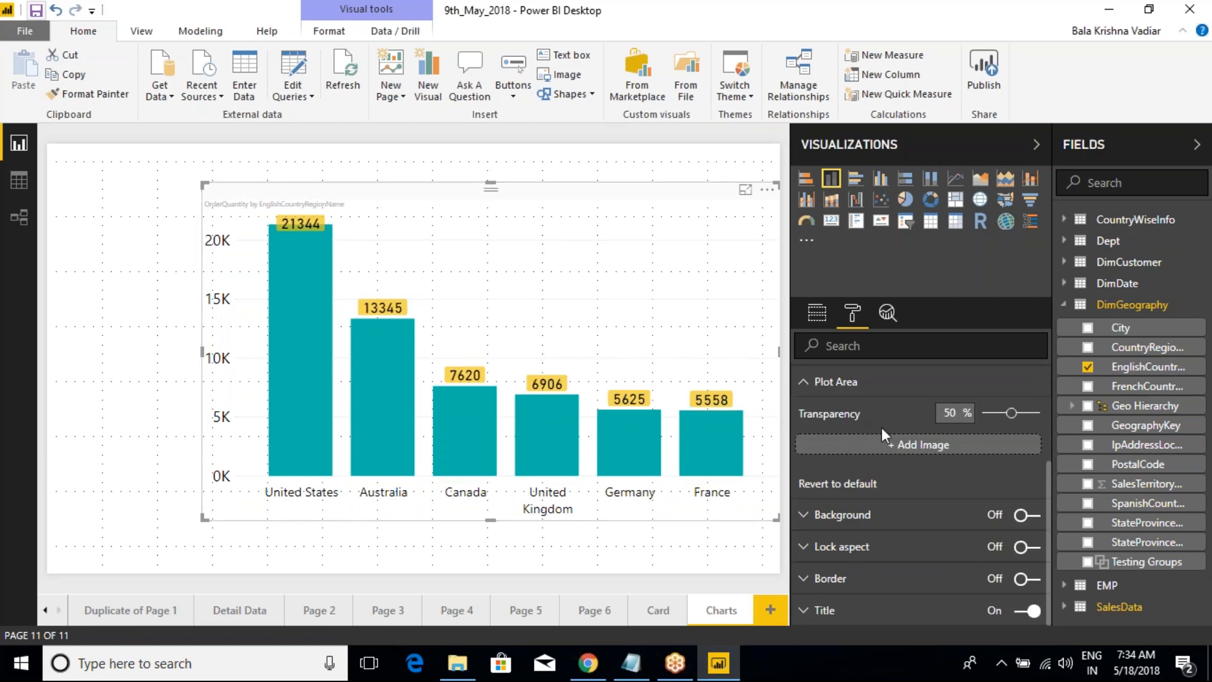
pyautogui.click(905, 442)
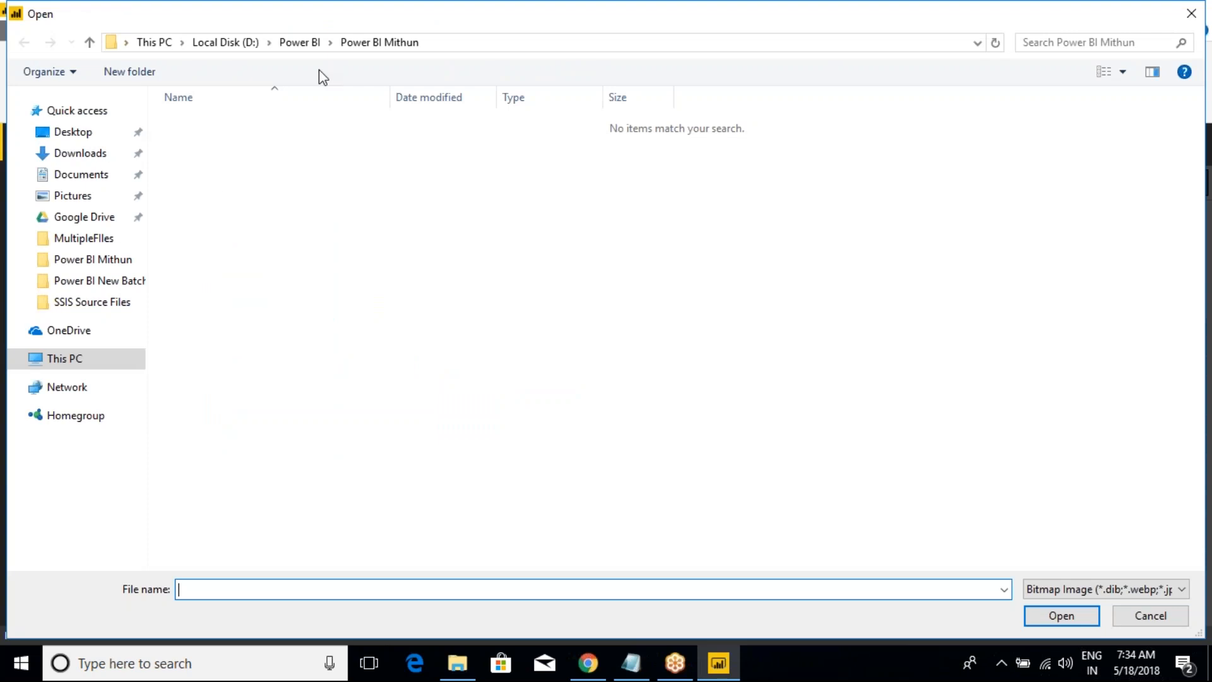
pyautogui.click(309, 44)
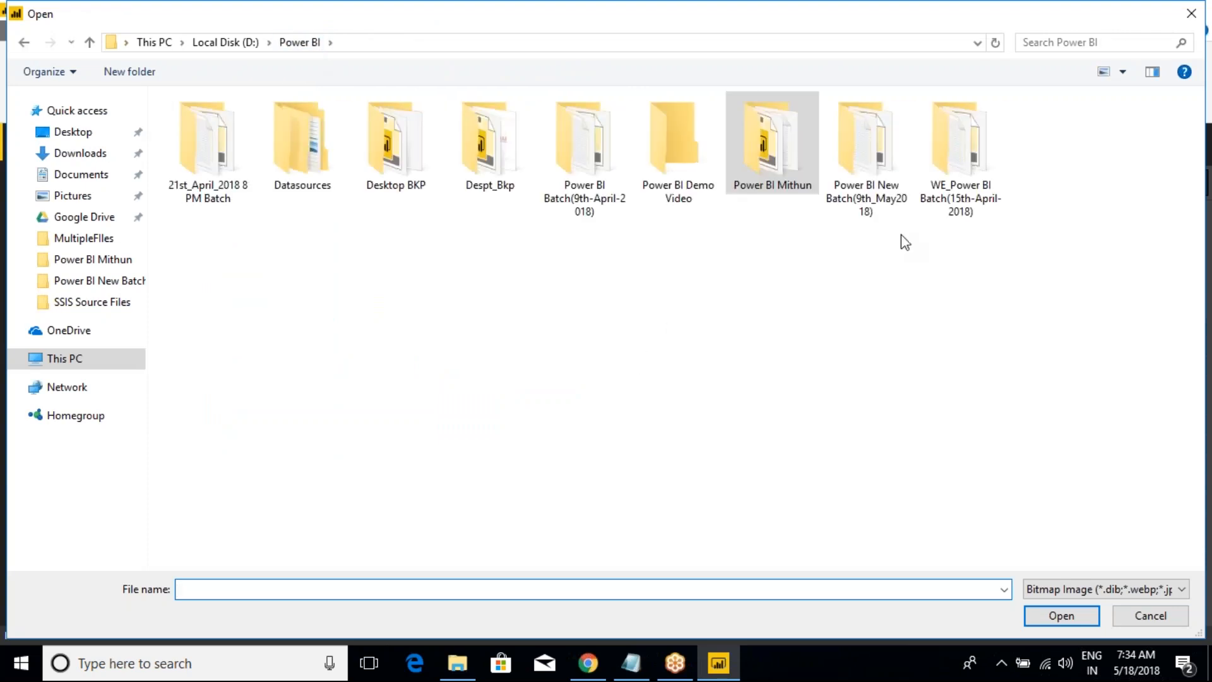
pyautogui.doubleClick(584, 188)
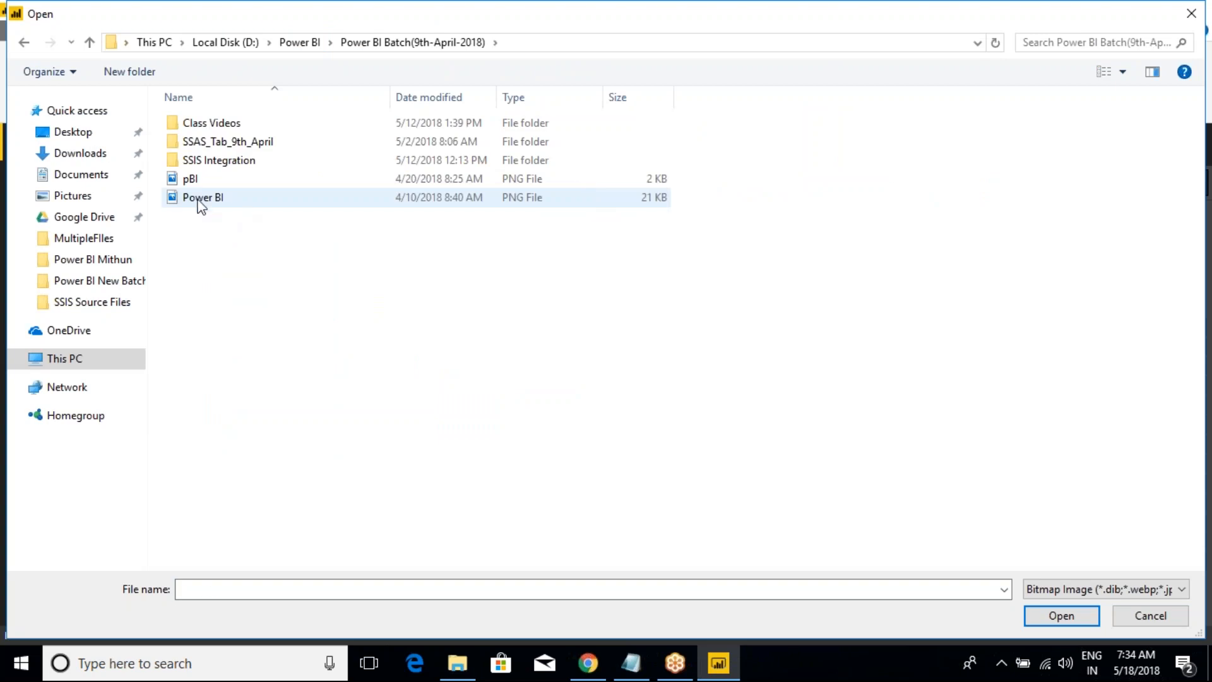
pyautogui.click(199, 198)
pyautogui.click(1062, 617)
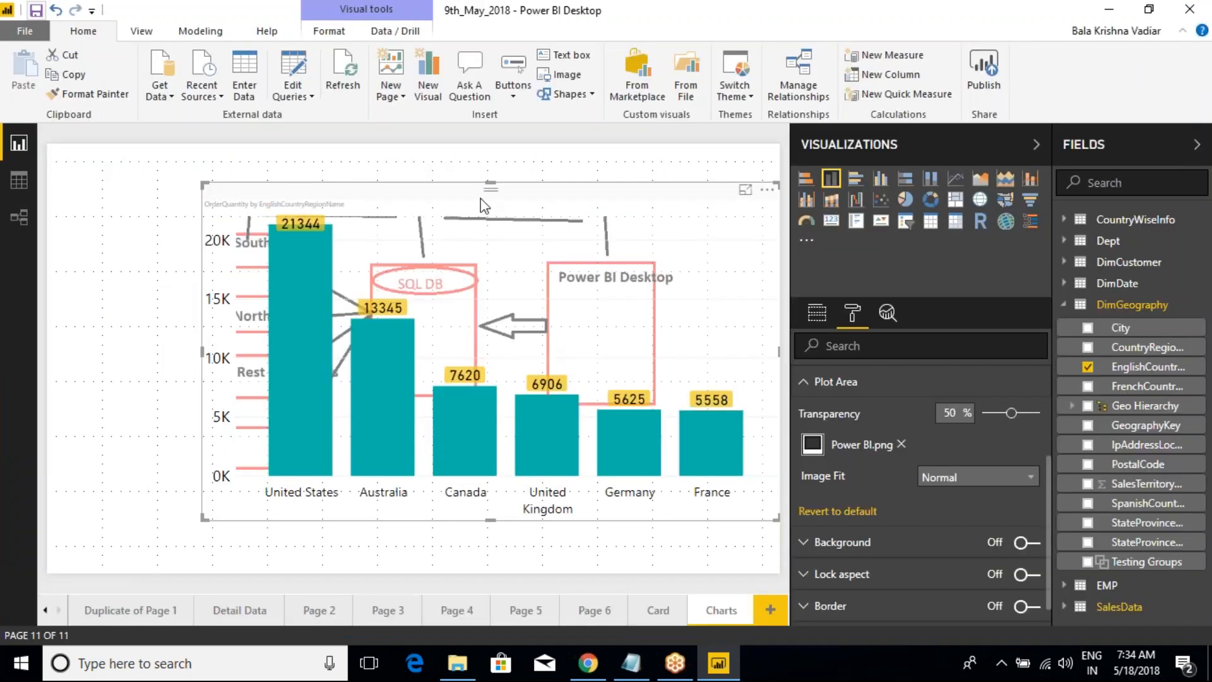
pyautogui.moveTo(486, 191); pyautogui.dragTo(491, 166)
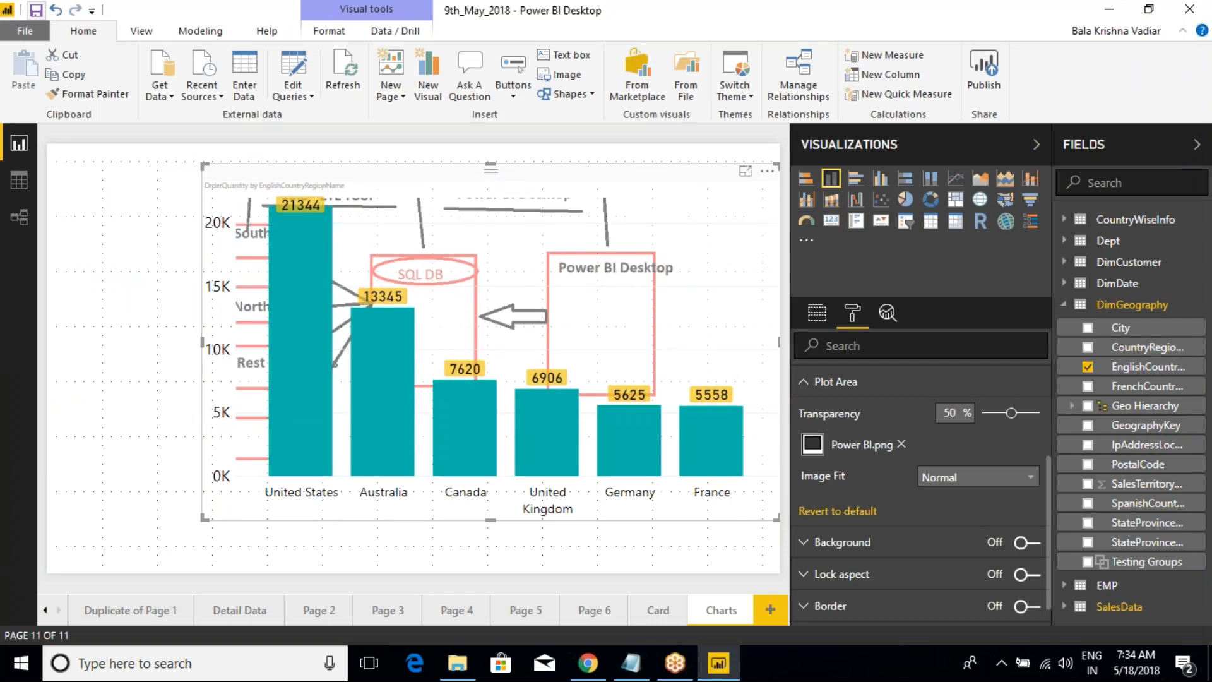
# Step: Remove the Power BI.png image from the plot area and add pBI.png instead
pyautogui.click(901, 445)
pyautogui.click(916, 447)
pyautogui.click(190, 178)
pyautogui.click(1048, 611)
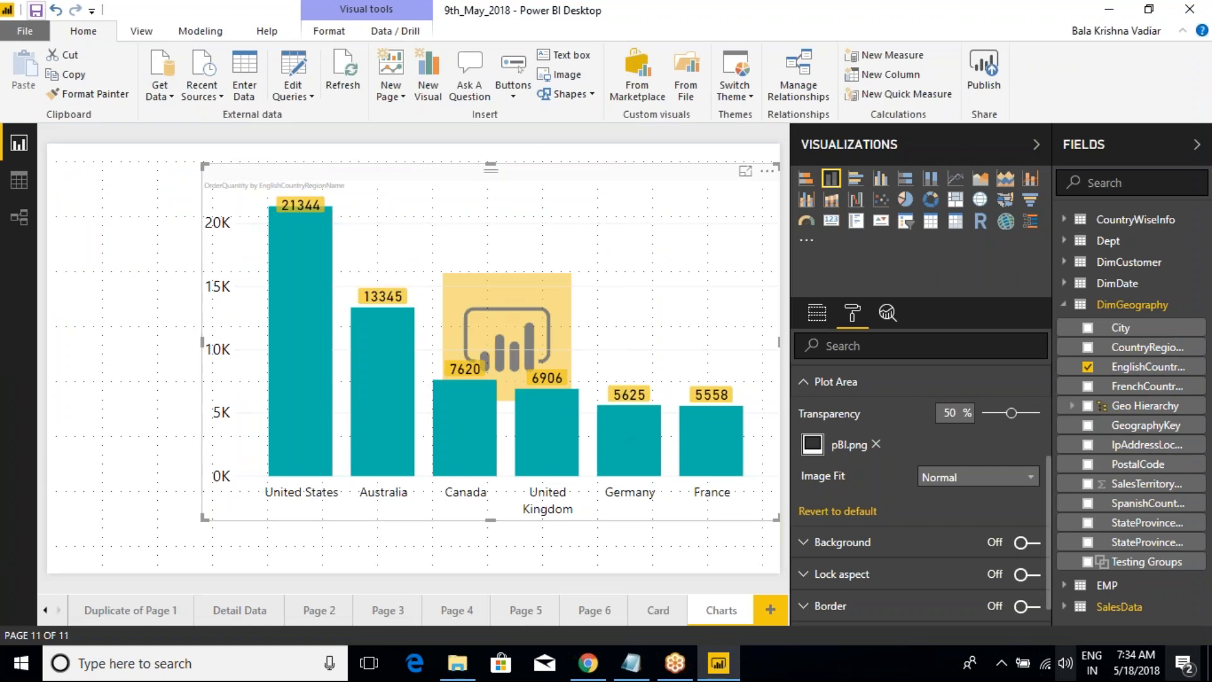
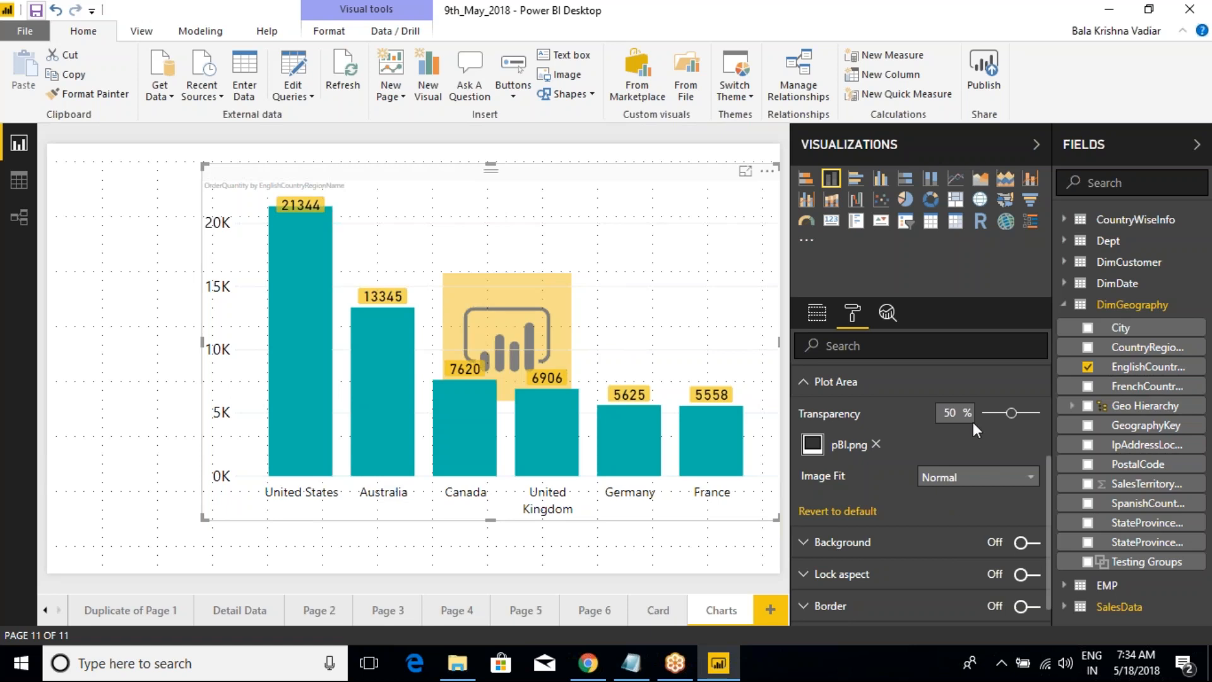
# Step: Try 0% transparency for the plot area image, set it to 58%, and set the image fit to Fit
pyautogui.moveTo(1010, 413); pyautogui.dragTo(978, 414)
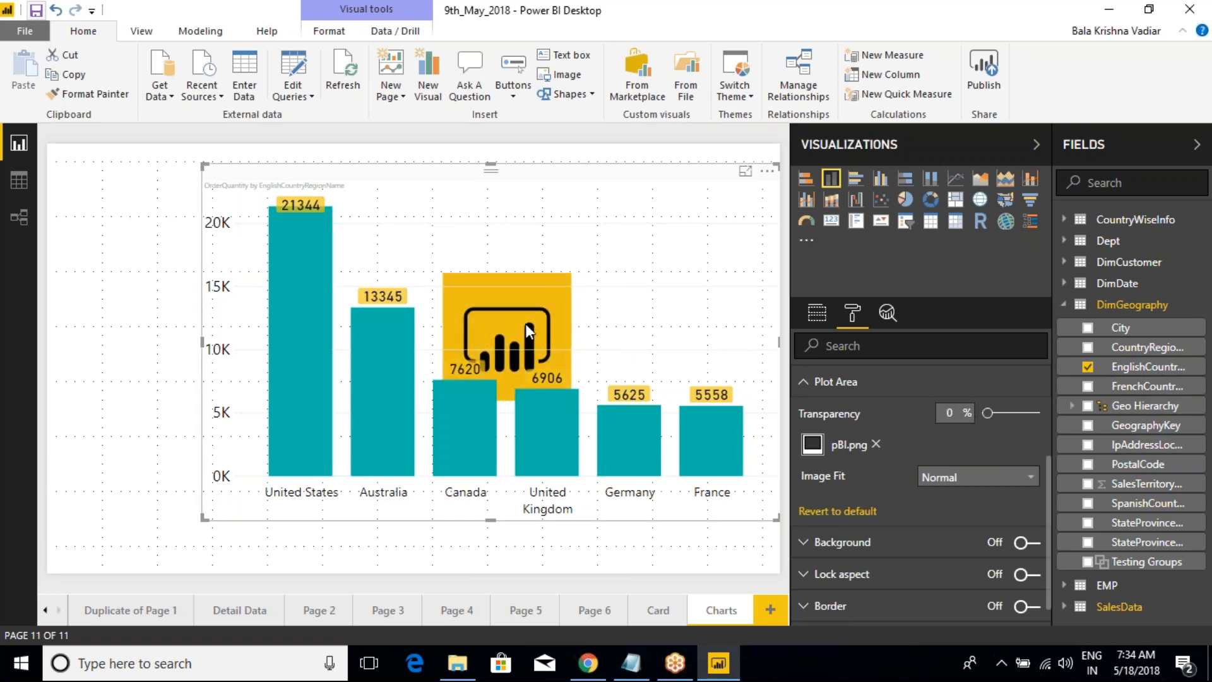
pyautogui.moveTo(988, 414); pyautogui.dragTo(1015, 414)
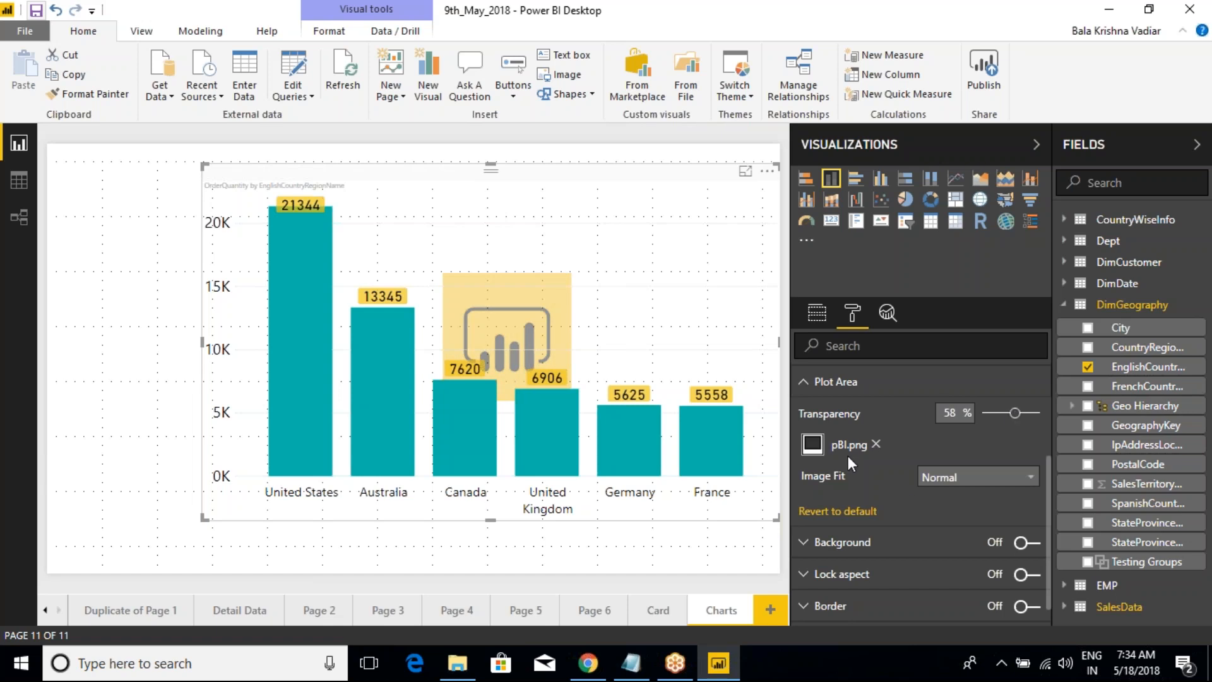
pyautogui.click(940, 478)
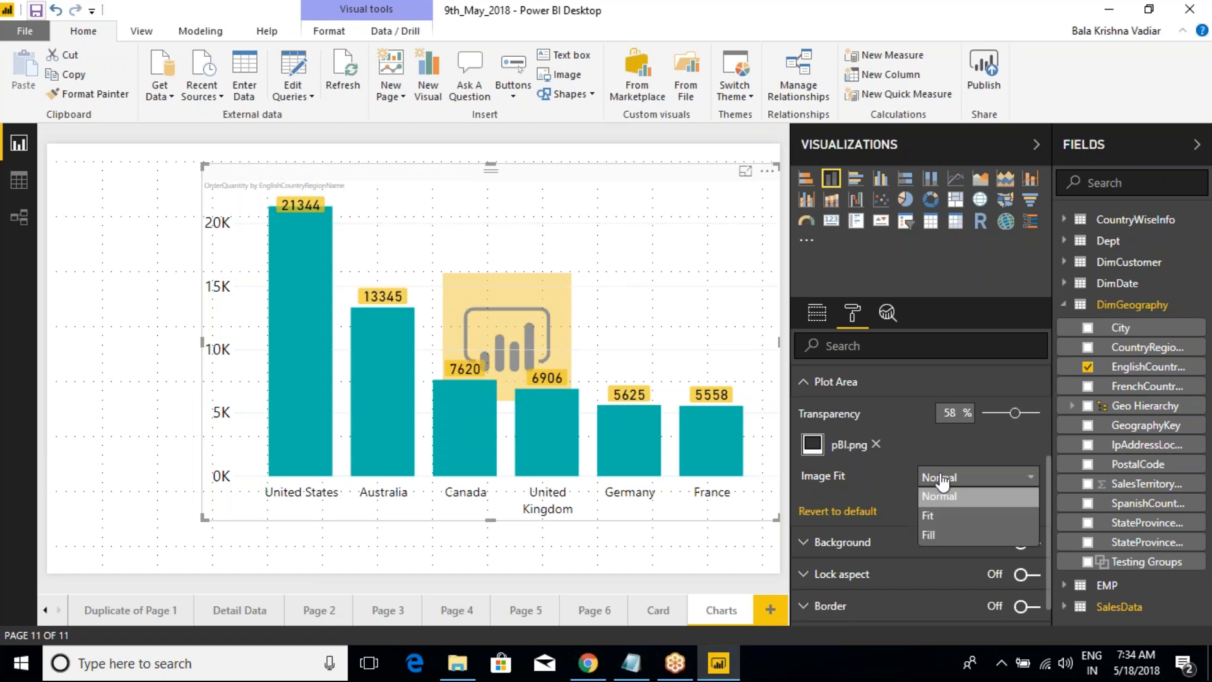
pyautogui.click(940, 517)
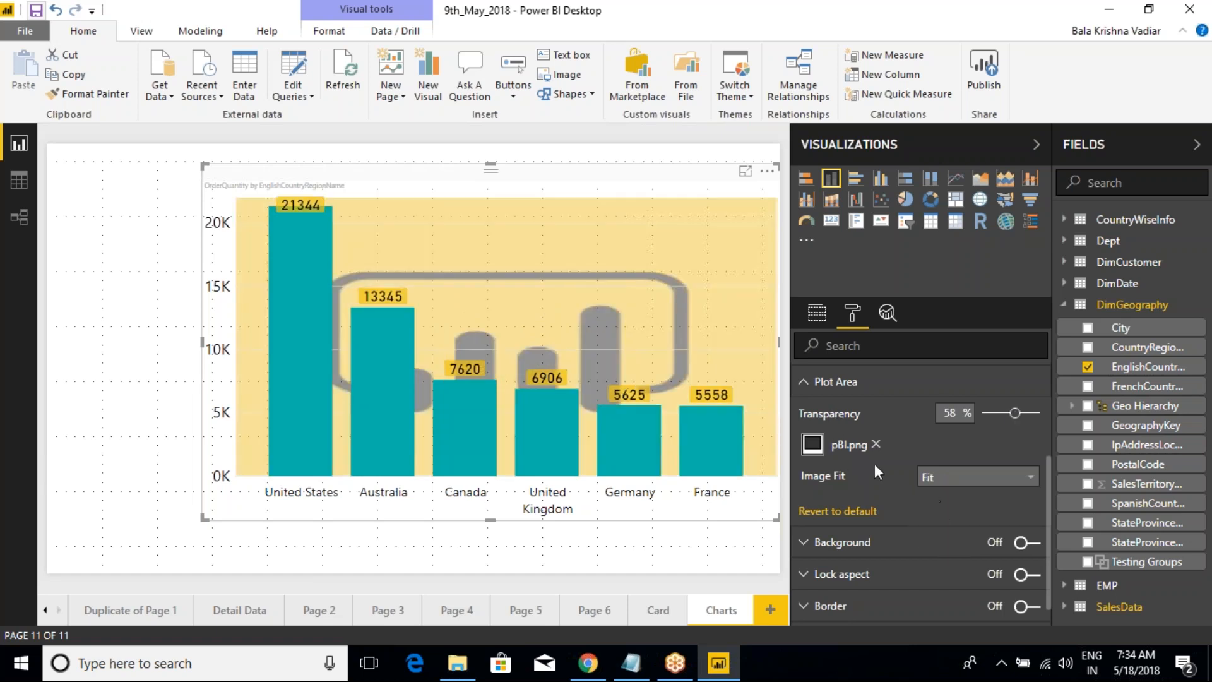
# Step: Compare the Normal and Fit image fits for the plot area image, set it to Fill, and collapse the Plot Area settings
pyautogui.click(969, 480)
pyautogui.click(944, 496)
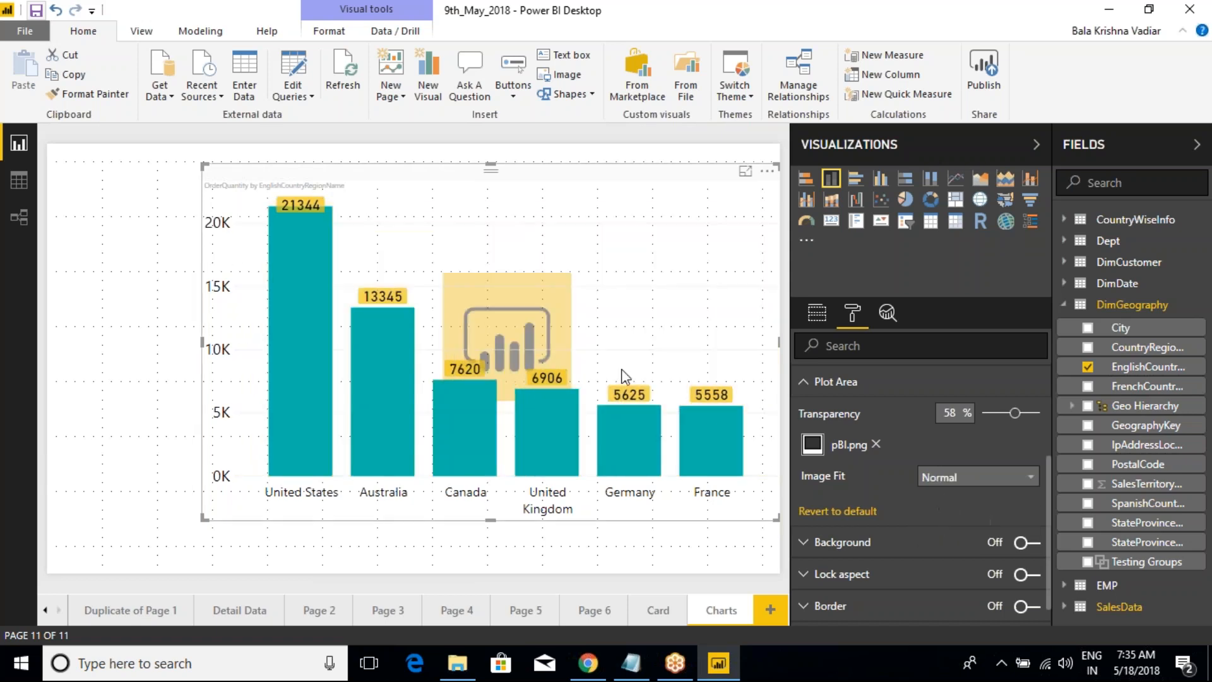
pyautogui.click(966, 481)
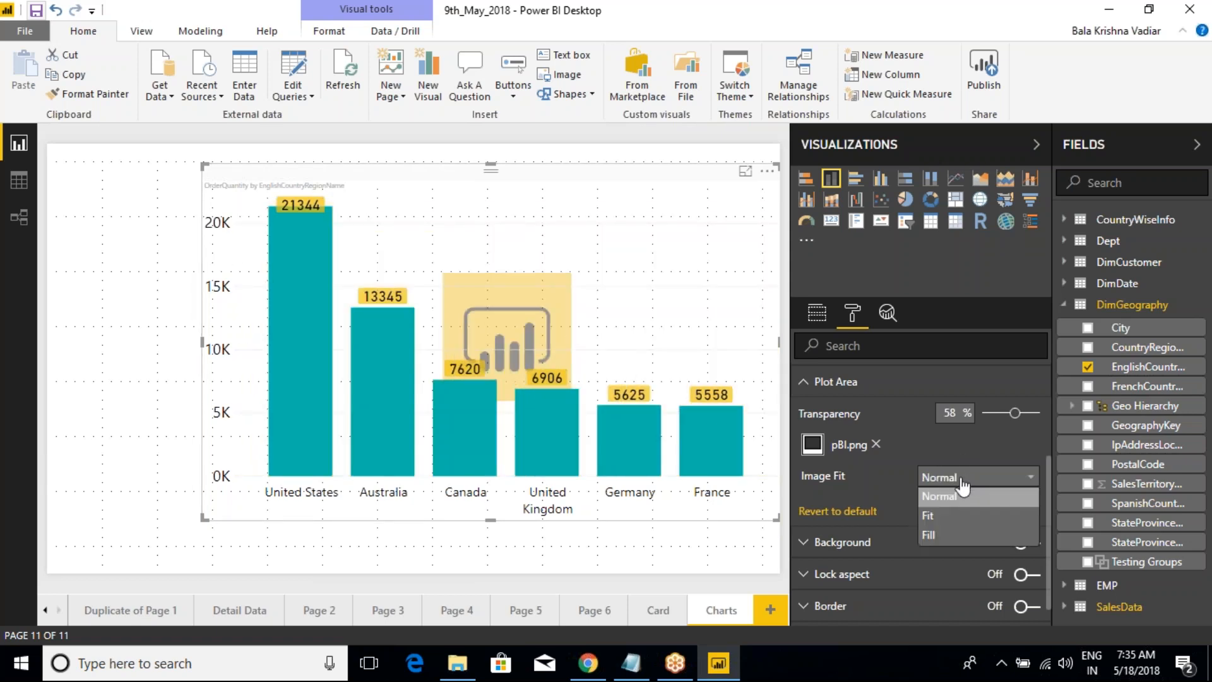
pyautogui.click(934, 516)
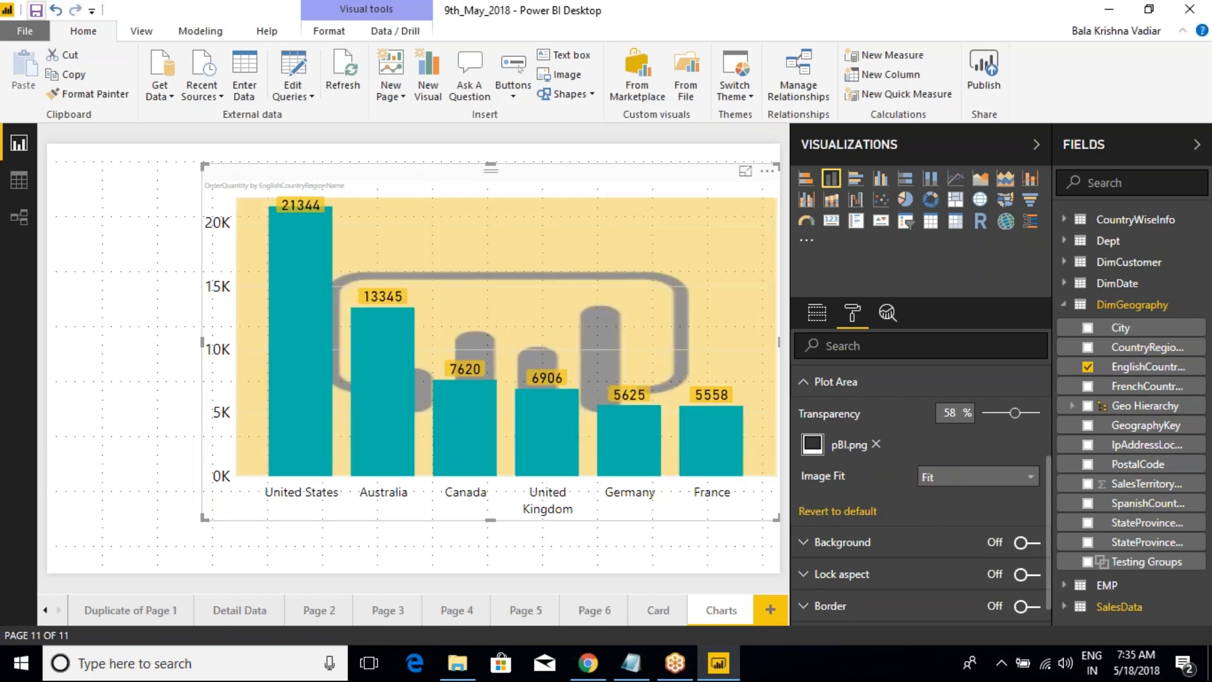
pyautogui.click(945, 481)
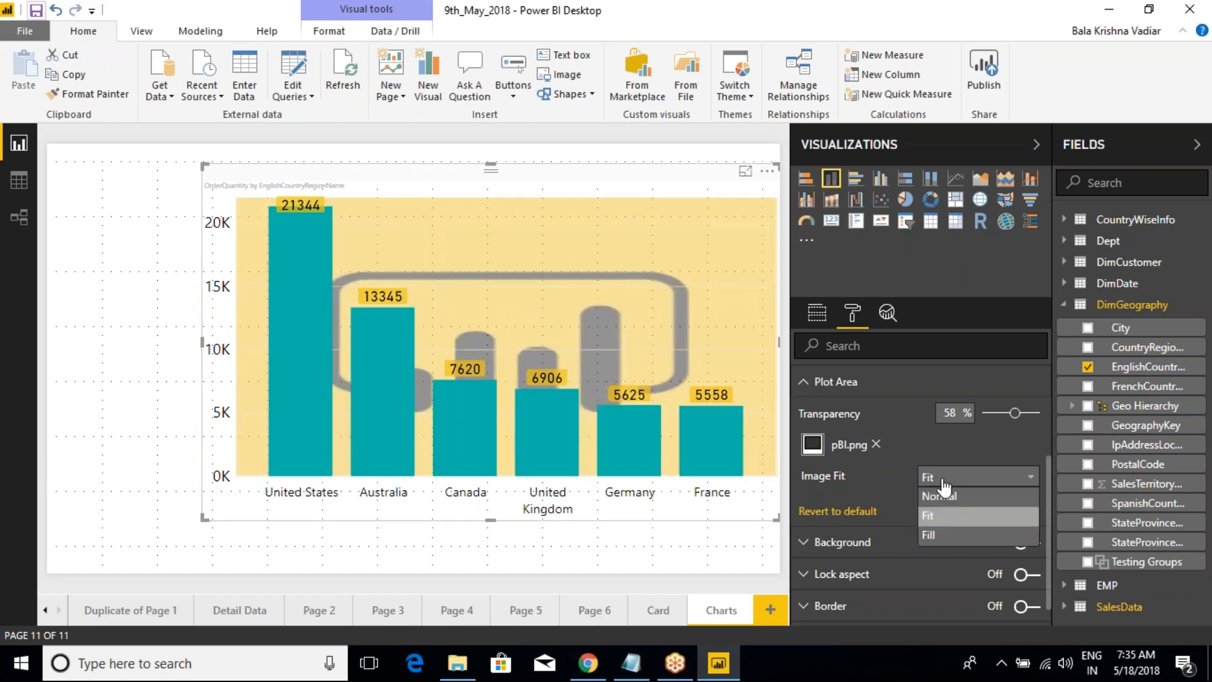
pyautogui.click(931, 534)
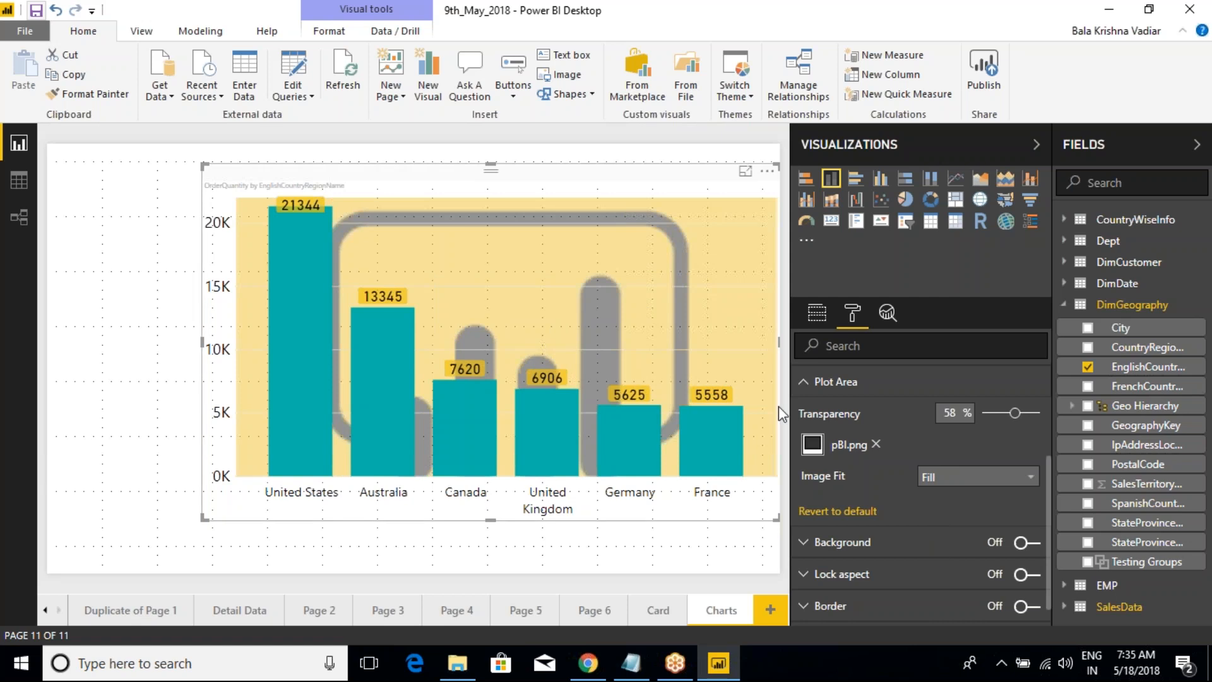
pyautogui.click(810, 383)
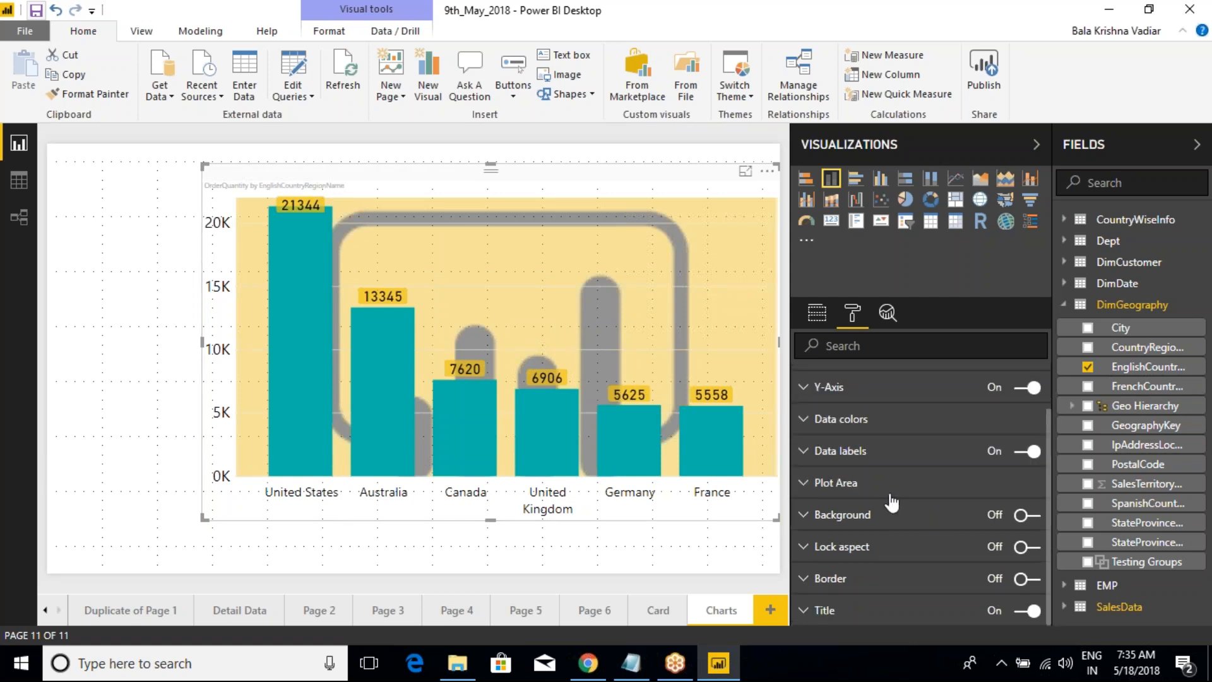
# Step: Look into the Lock aspect settings, turn on the chart's border, and deselect the chart to view it
pyautogui.click(808, 548)
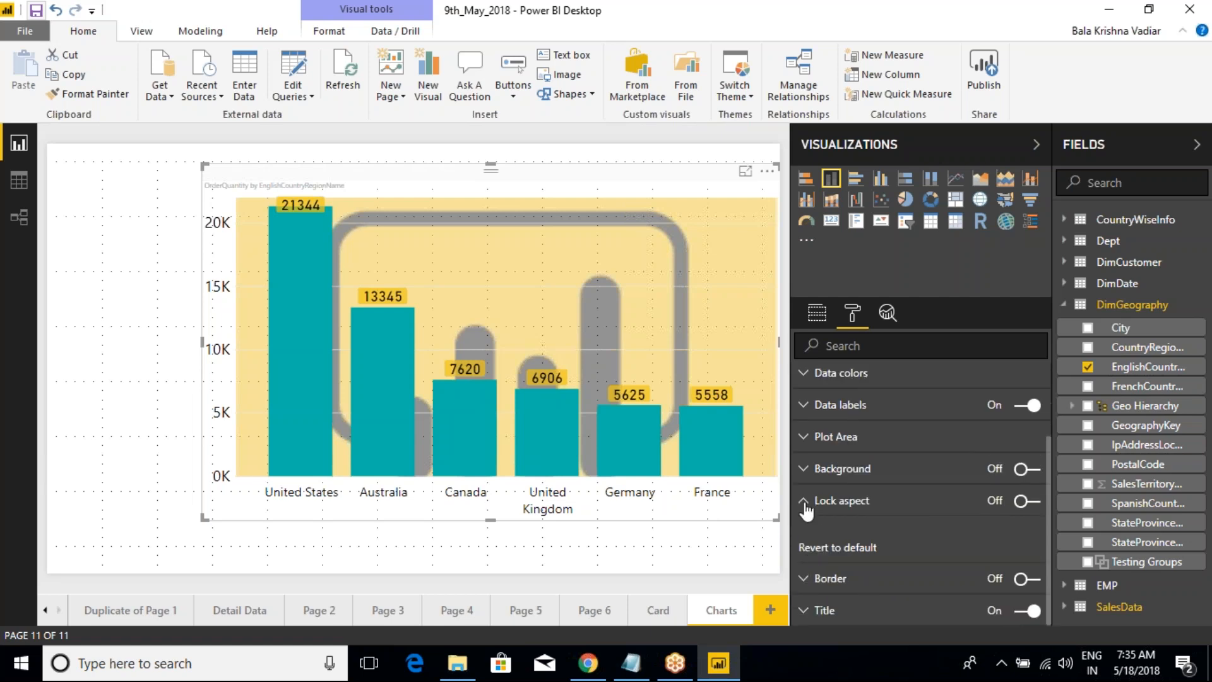
pyautogui.click(806, 505)
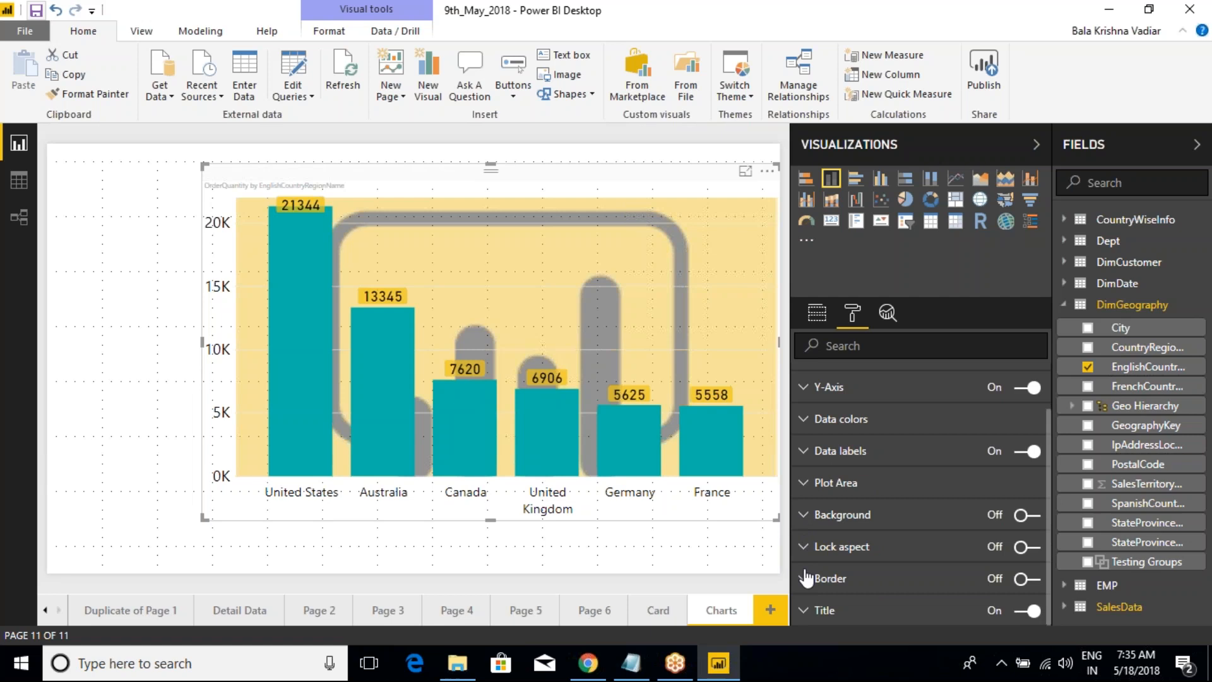
pyautogui.click(1029, 579)
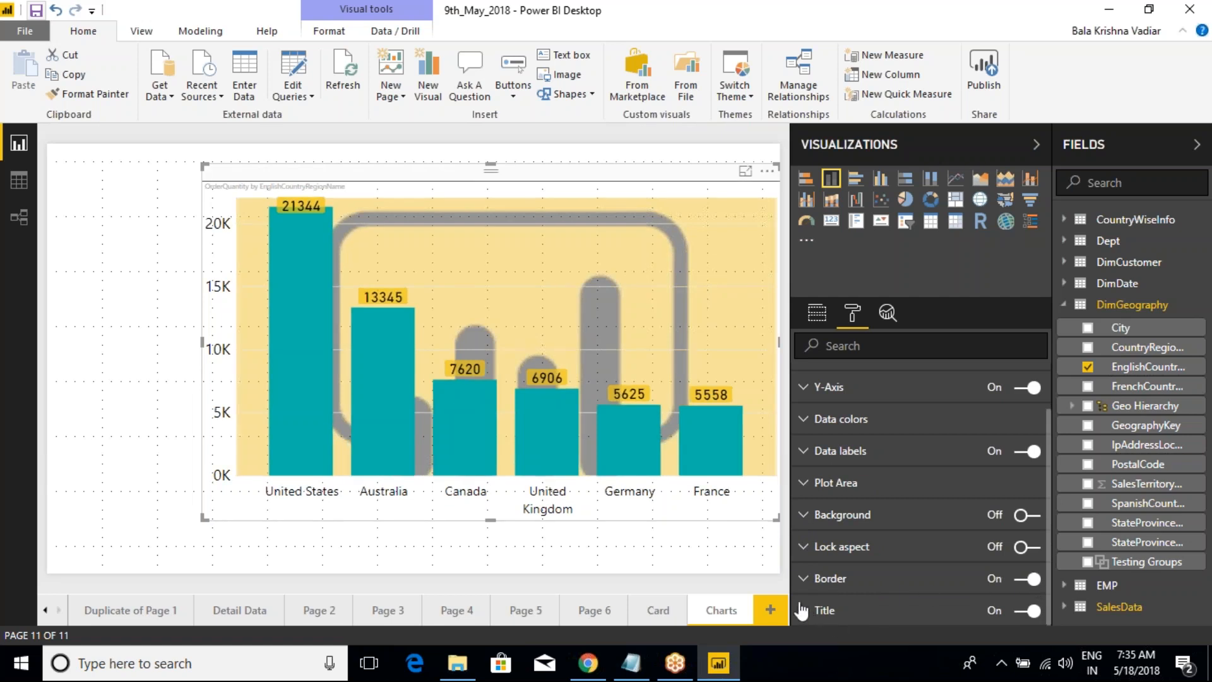
pyautogui.click(191, 171)
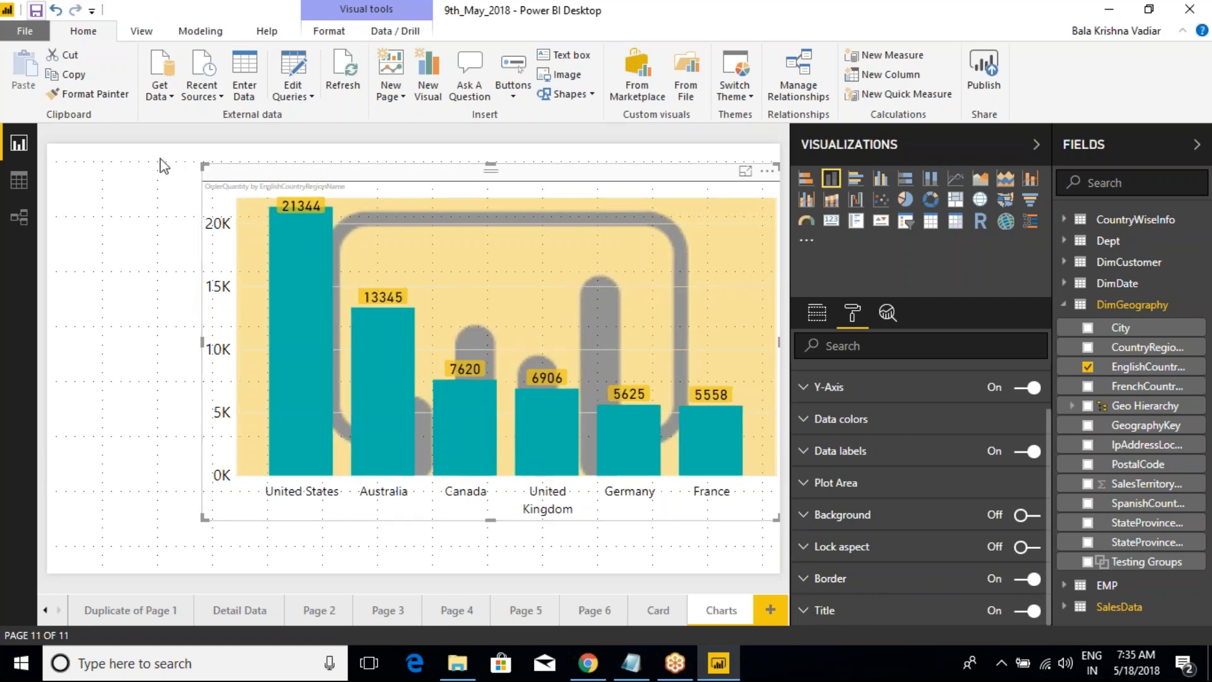
# Step: Reselect the chart and remove the pBI.png image from its plot area
pyautogui.click(255, 170)
pyautogui.click(853, 313)
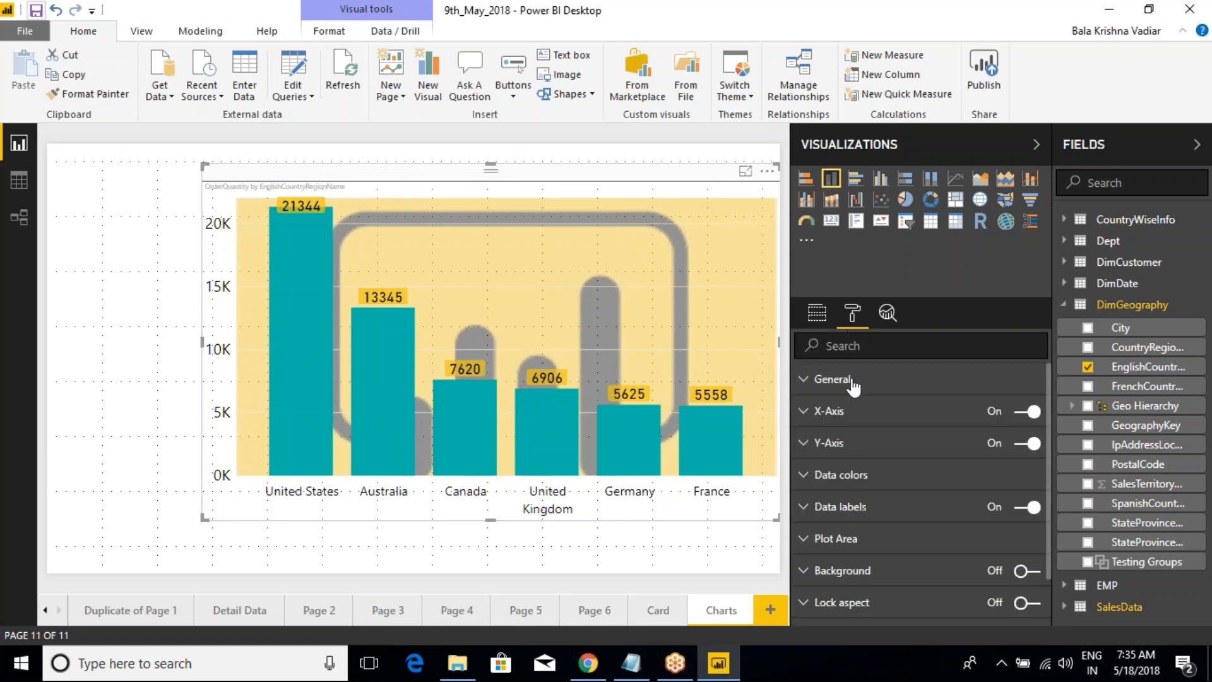
pyautogui.click(811, 538)
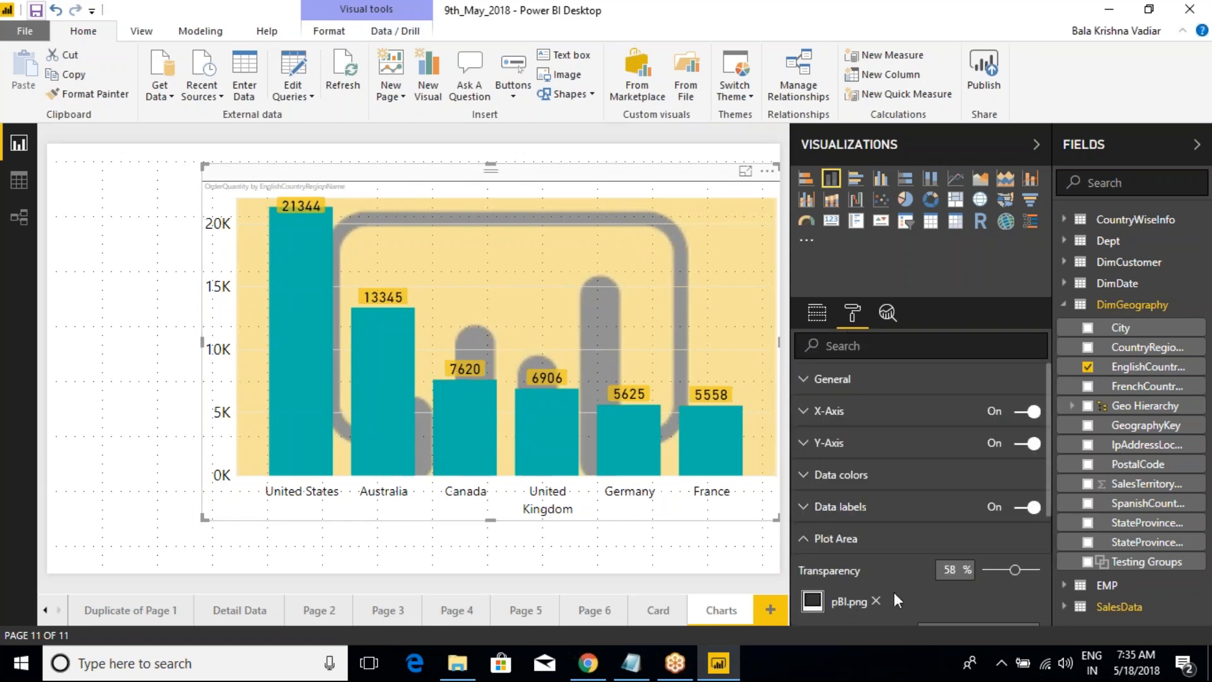
pyautogui.click(877, 601)
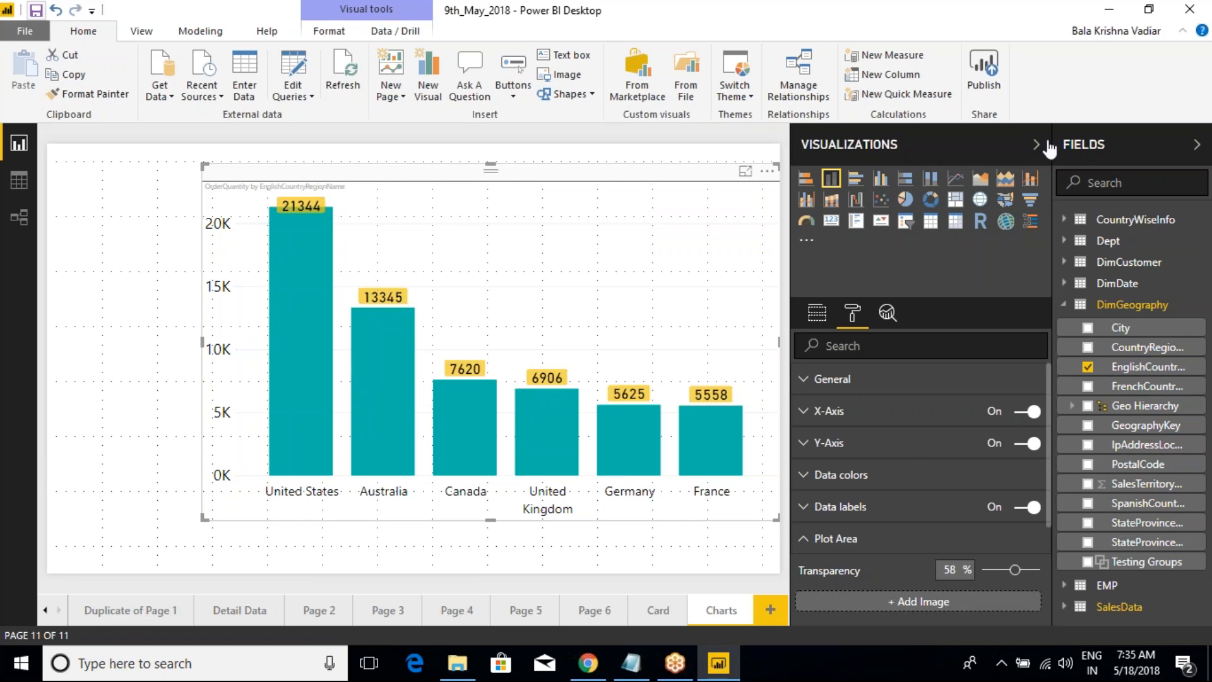
# Step: Move the column chart slightly up and to the left on the report page
pyautogui.click(1039, 27)
pyautogui.click(768, 444)
pyautogui.click(1179, 39)
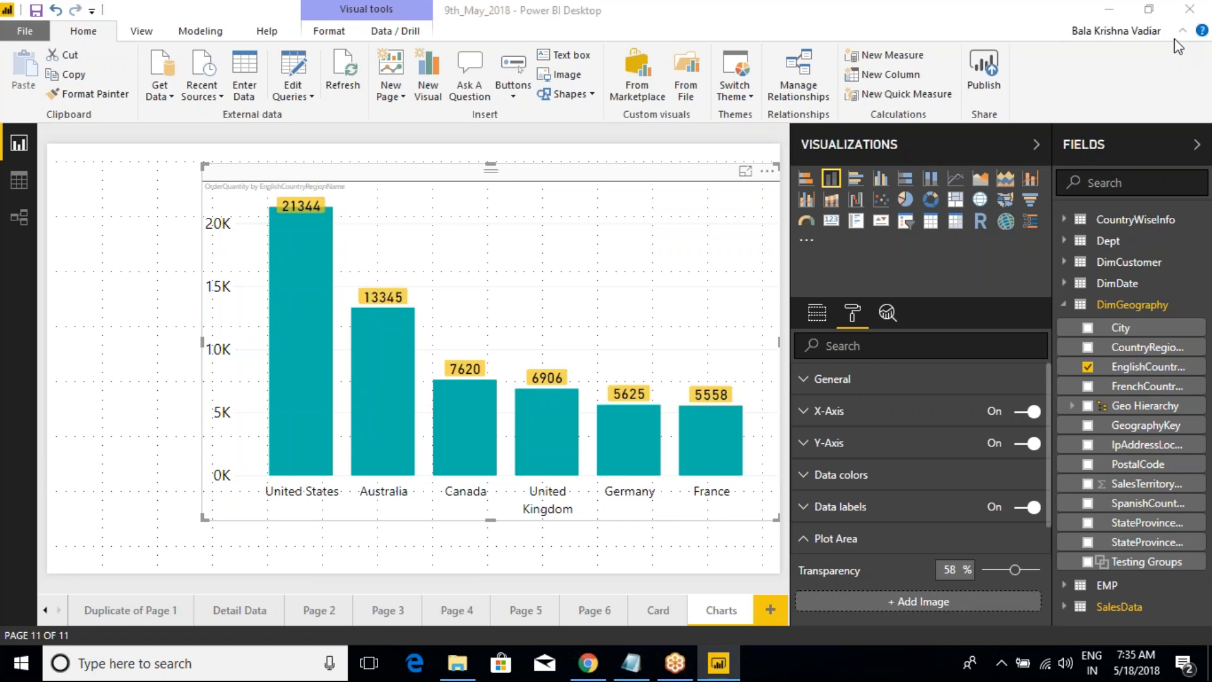
pyautogui.moveTo(609, 185); pyautogui.dragTo(605, 177)
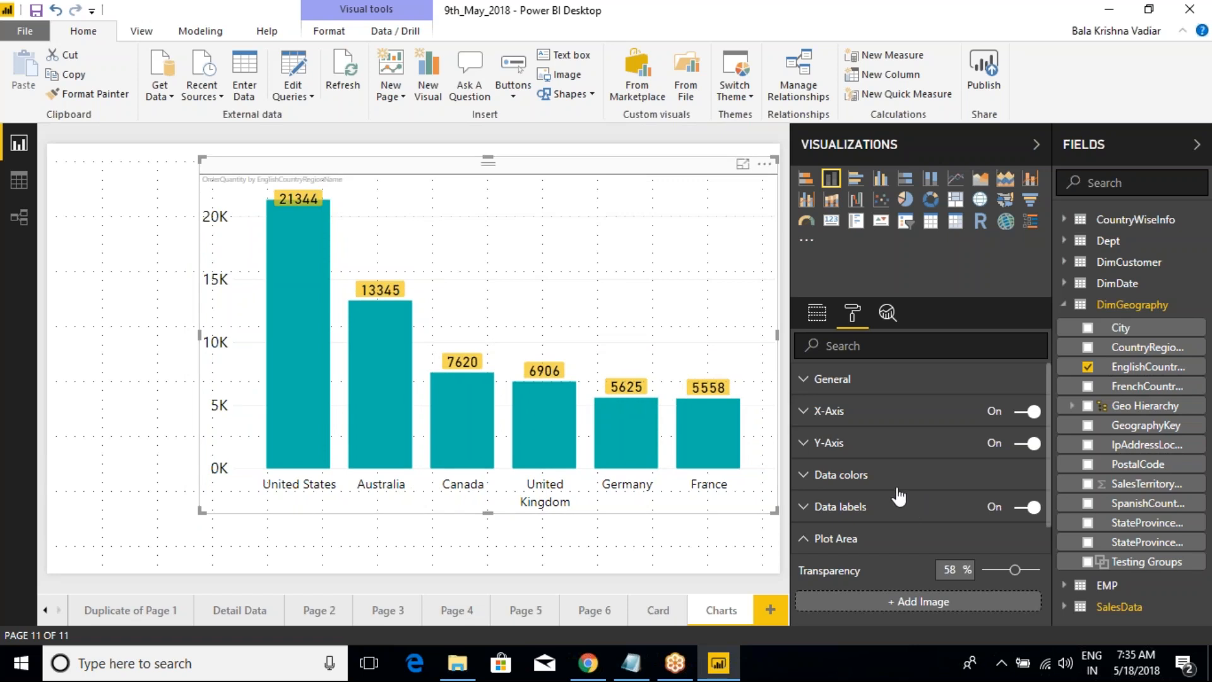
# Step: Replace EnglishCountryRegionName with CalendarYear from the DimDate table as the chart's axis field
pyautogui.click(818, 318)
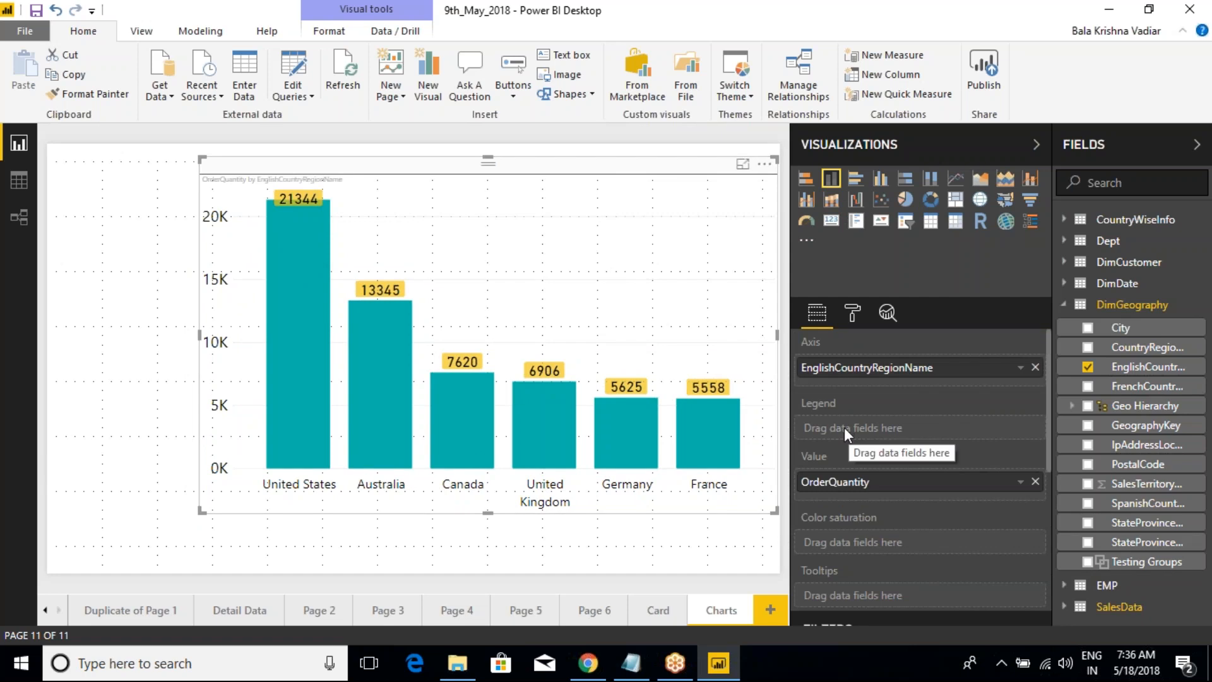
pyautogui.click(1035, 369)
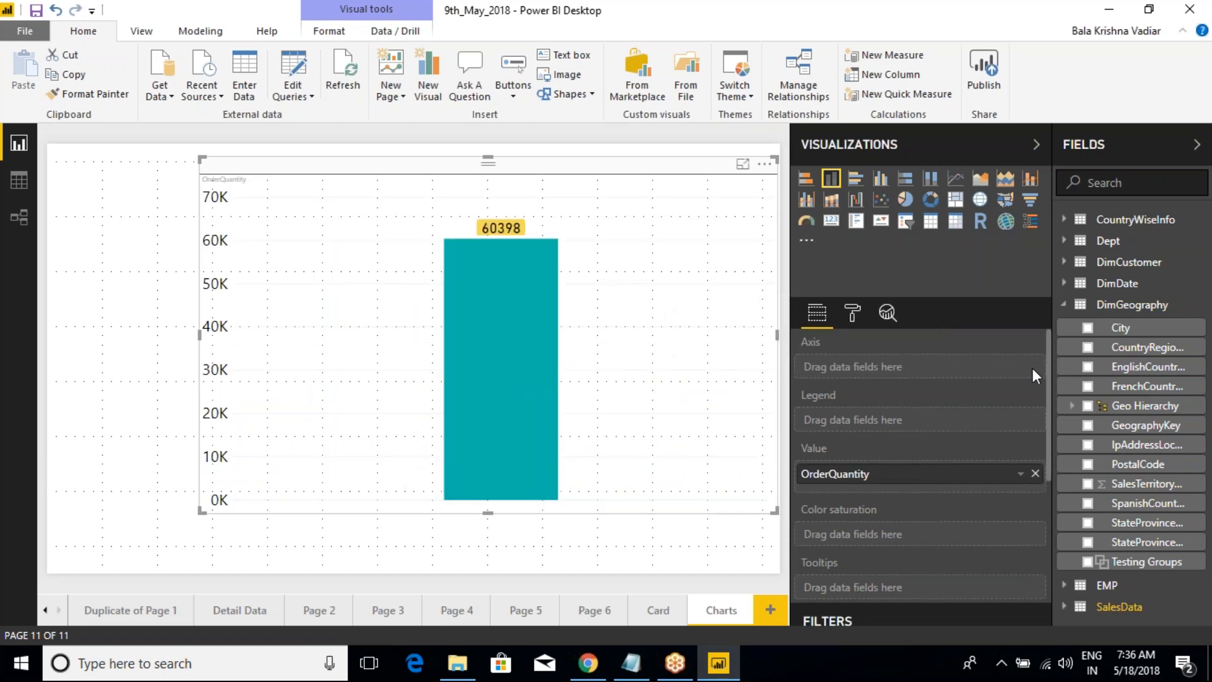
pyautogui.click(1070, 282)
pyautogui.click(1087, 345)
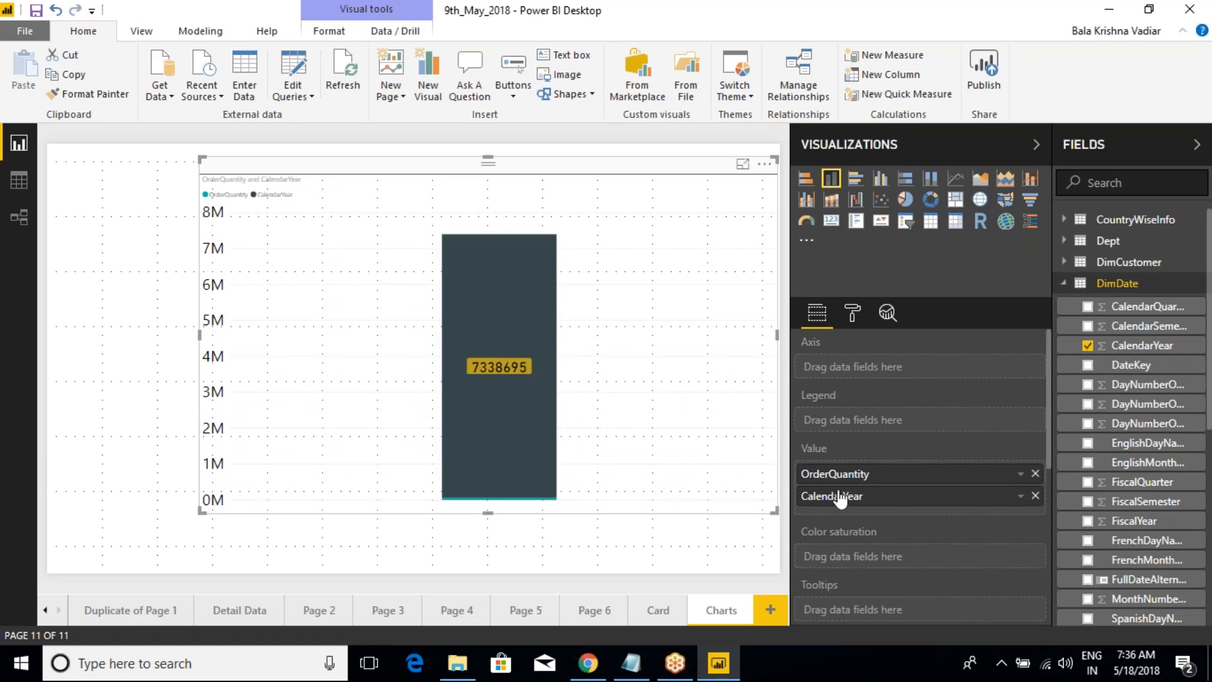
pyautogui.moveTo(848, 496); pyautogui.dragTo(874, 373)
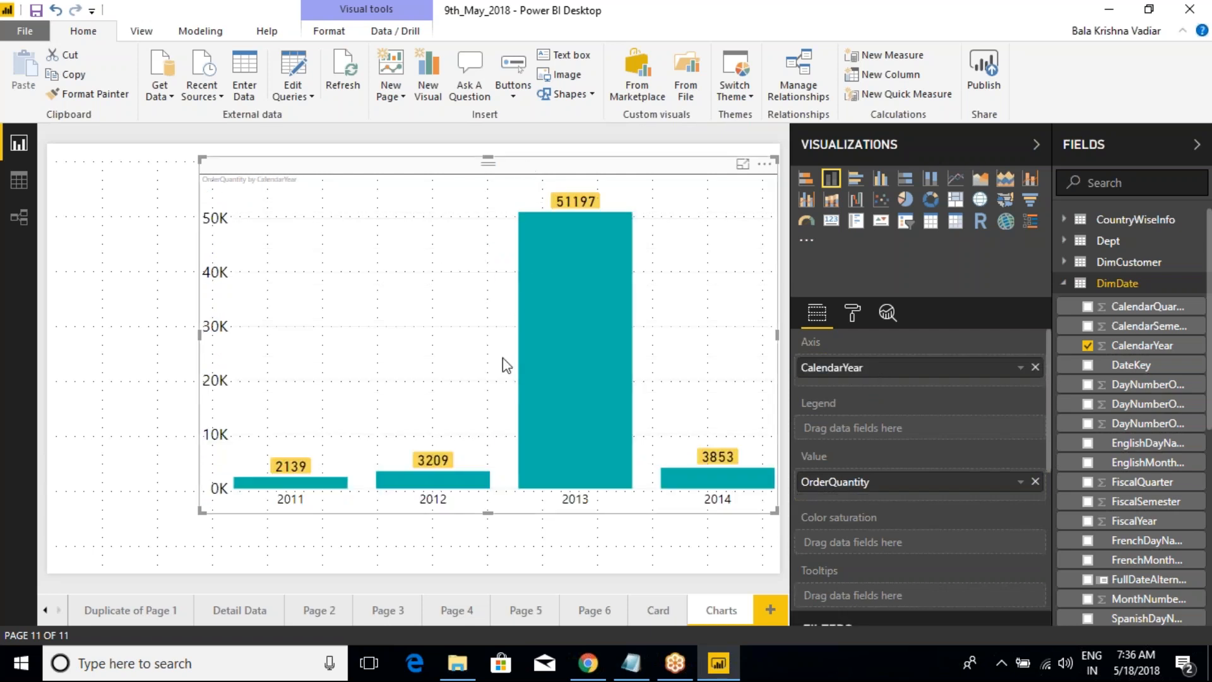
# Step: Review the X-Axis settings for the year axis and set the label font family to Arial Black
pyautogui.click(852, 314)
pyautogui.click(809, 442)
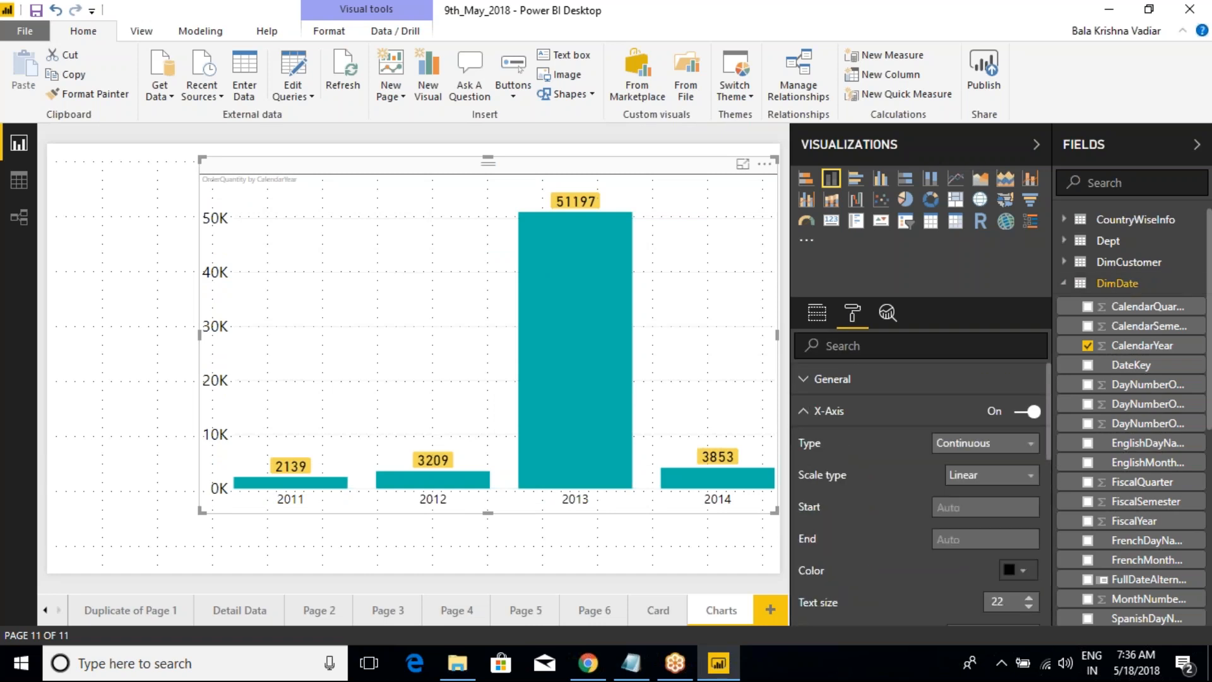
pyautogui.scroll(-3, 1015, 490)
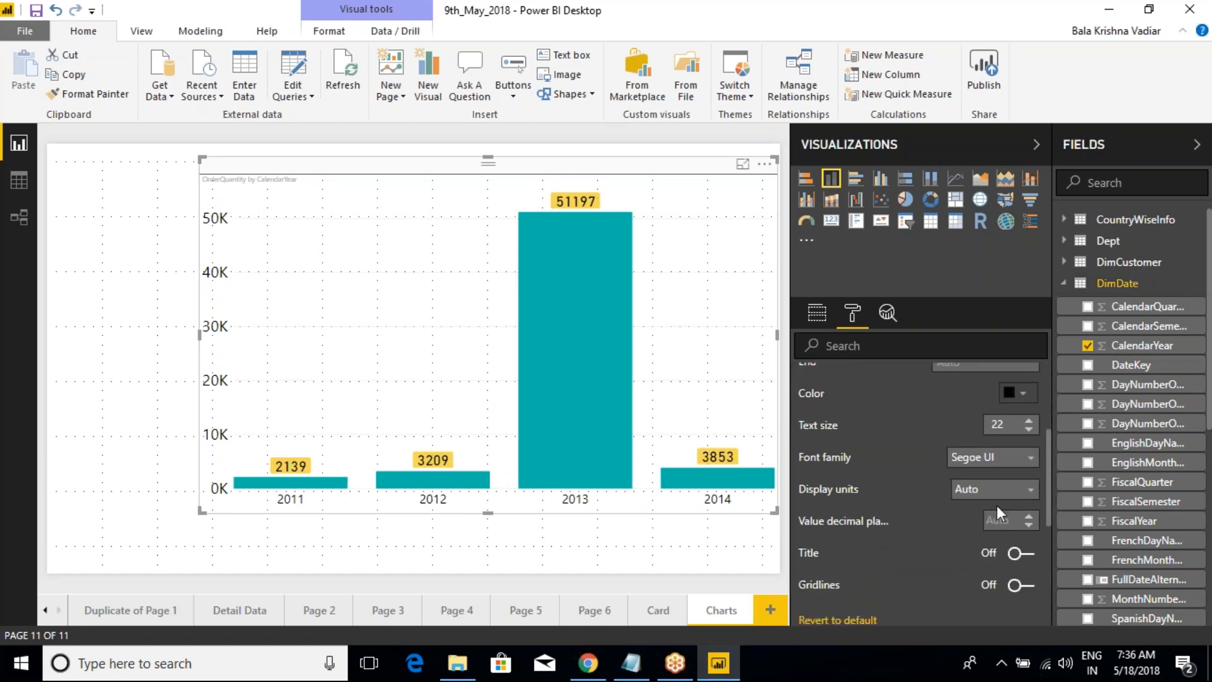
pyautogui.scroll(-2, 978, 519)
pyautogui.scroll(-1, 976, 518)
pyautogui.scroll(3, 982, 506)
pyautogui.click(1001, 466)
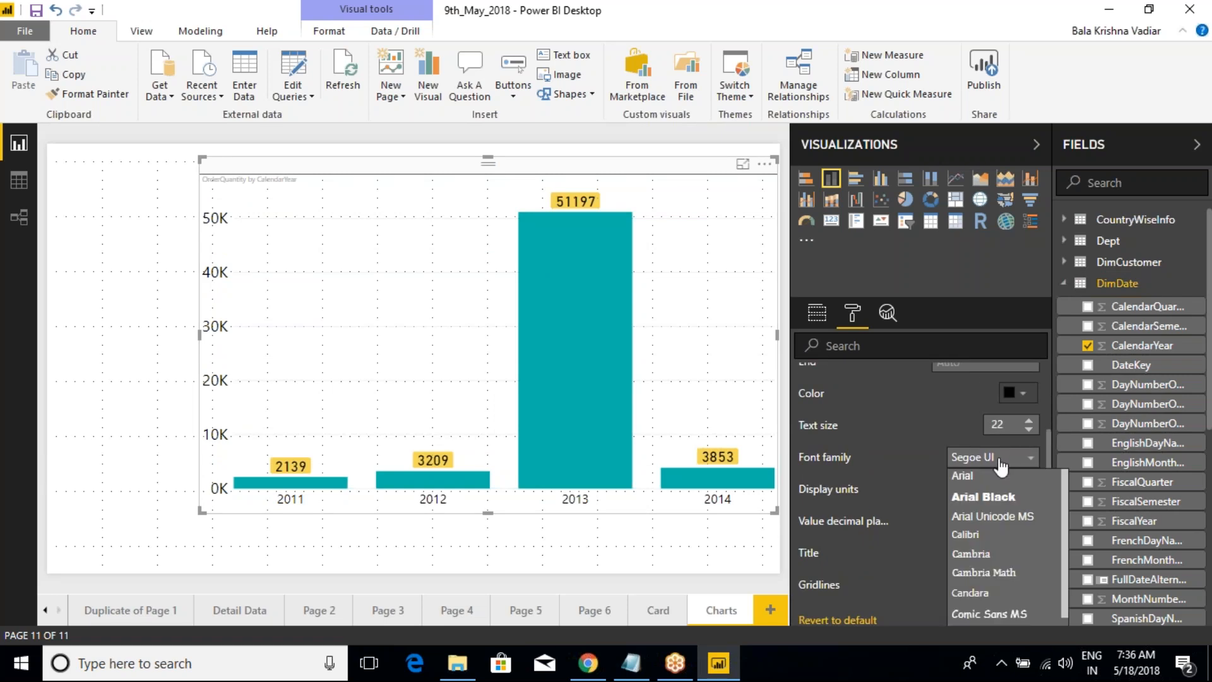
pyautogui.click(975, 496)
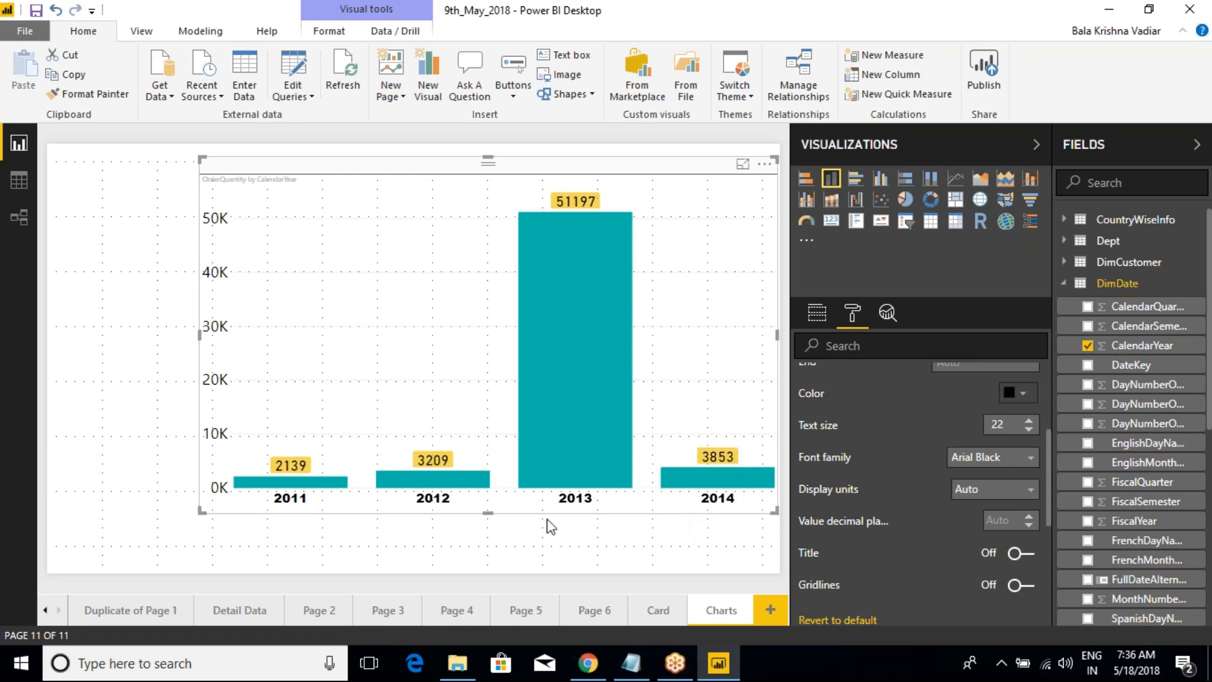
pyautogui.scroll(3, 835, 483)
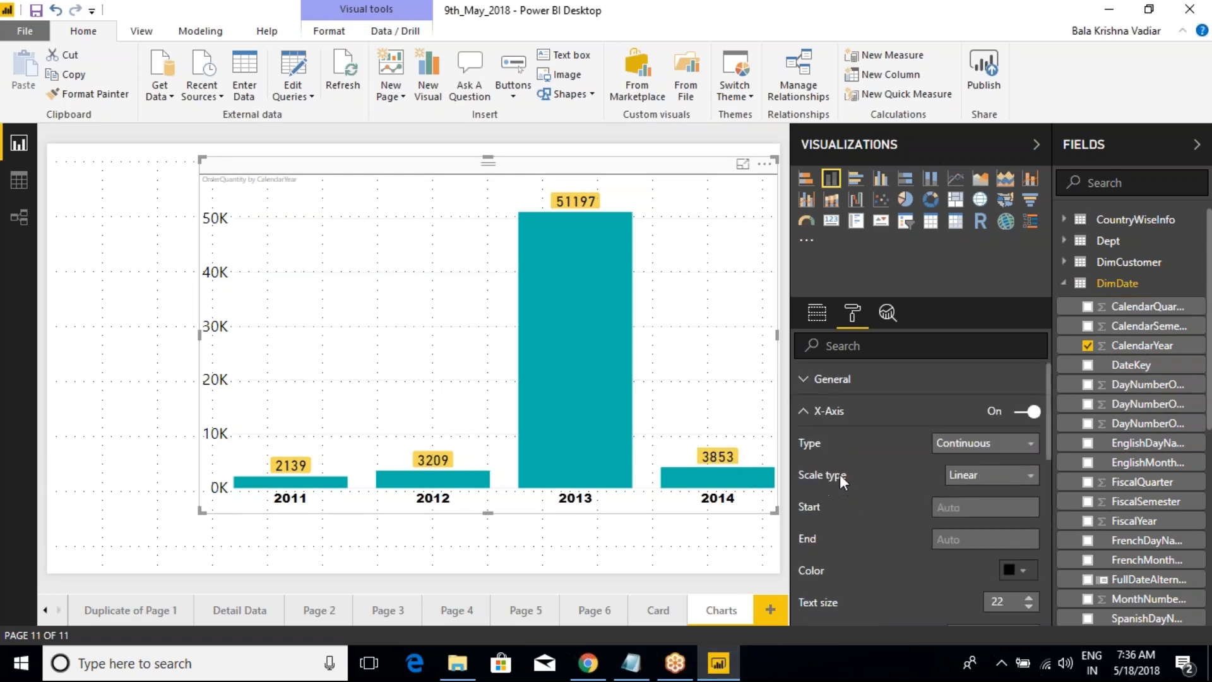
# Step: Add a new calculated column to the DimDate table and name it Year_New in its formula
pyautogui.click(817, 312)
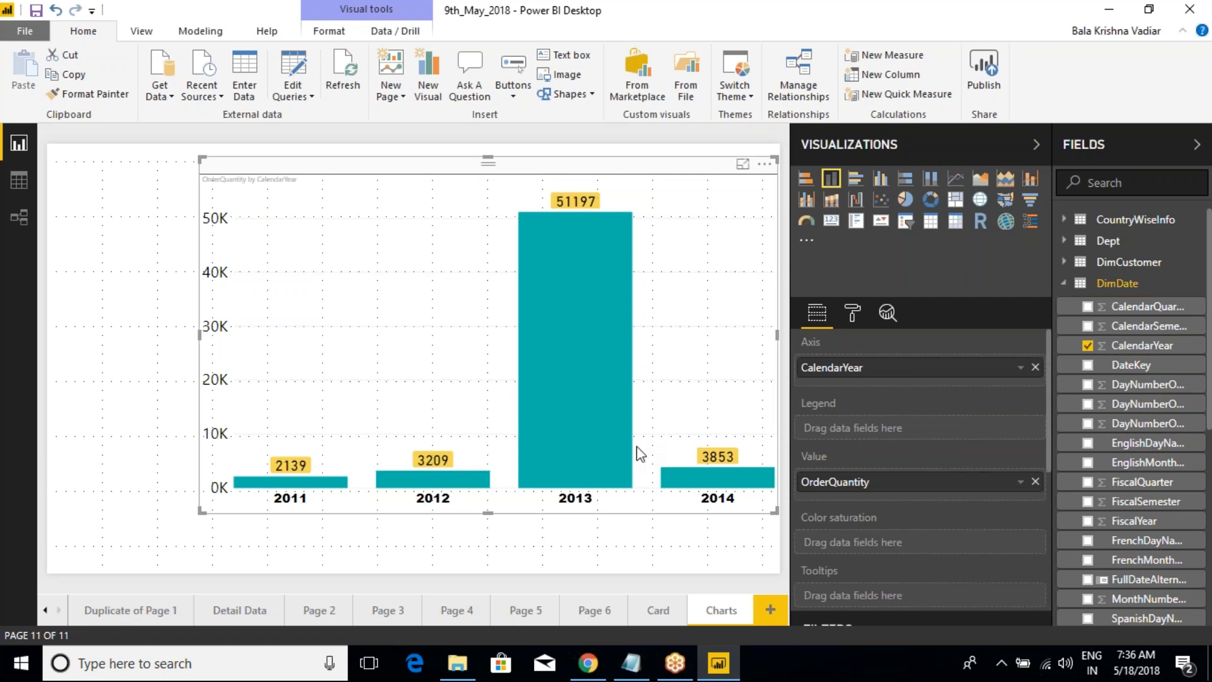
pyautogui.rightClick(1121, 286)
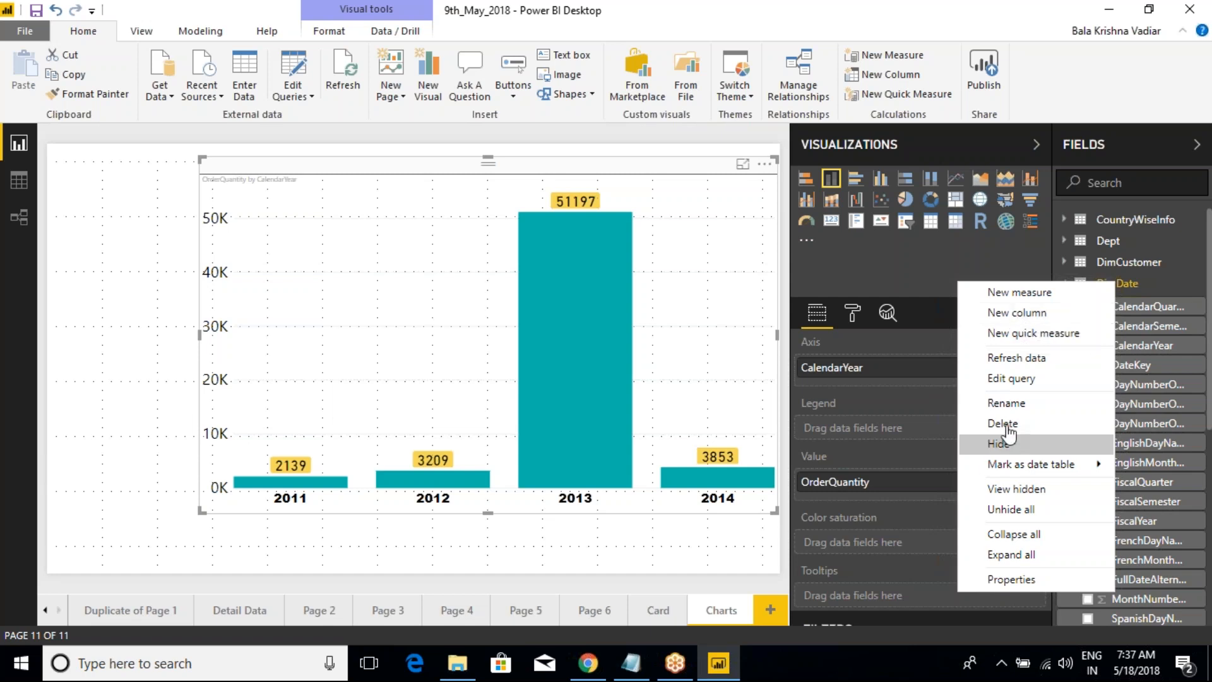
pyautogui.click(1033, 333)
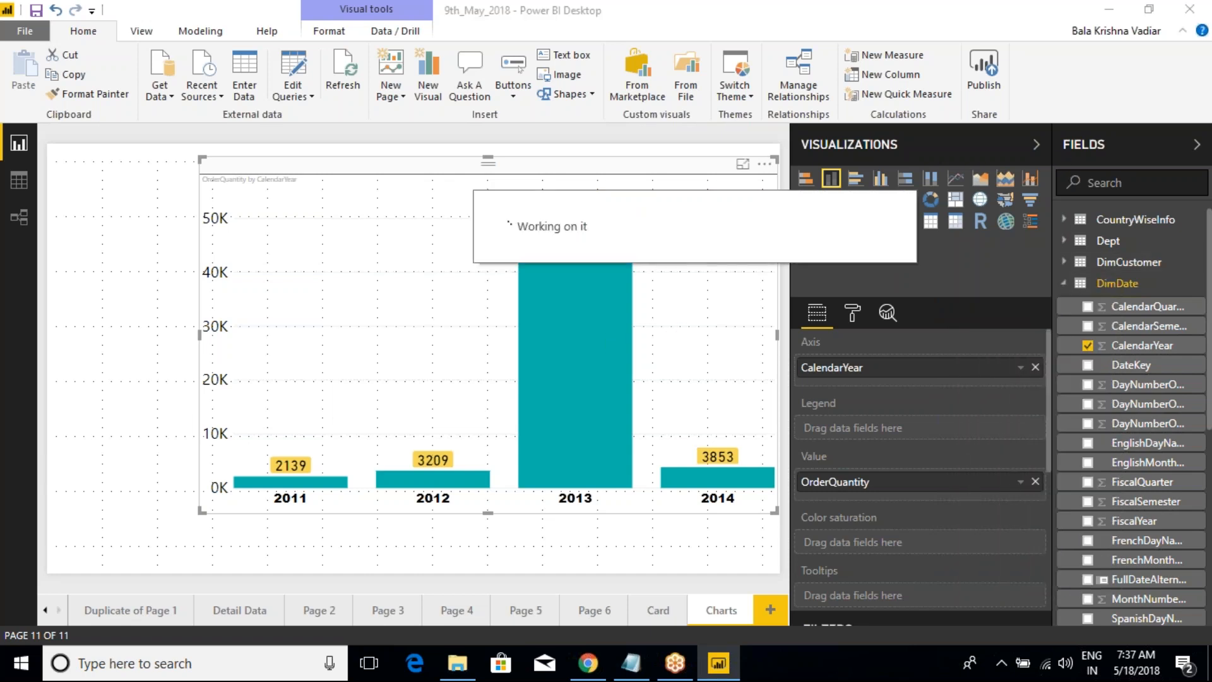
pyautogui.click(201, 138)
pyautogui.hotkey('ctrl', 'a')
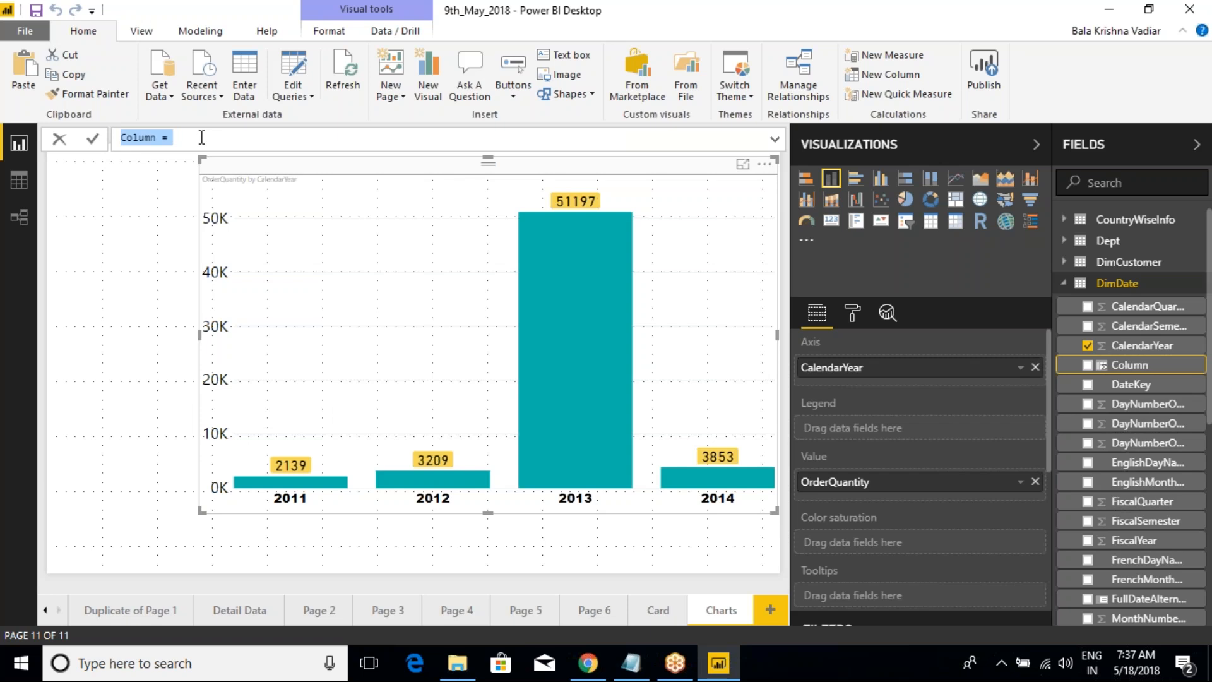
pyautogui.write('Year')
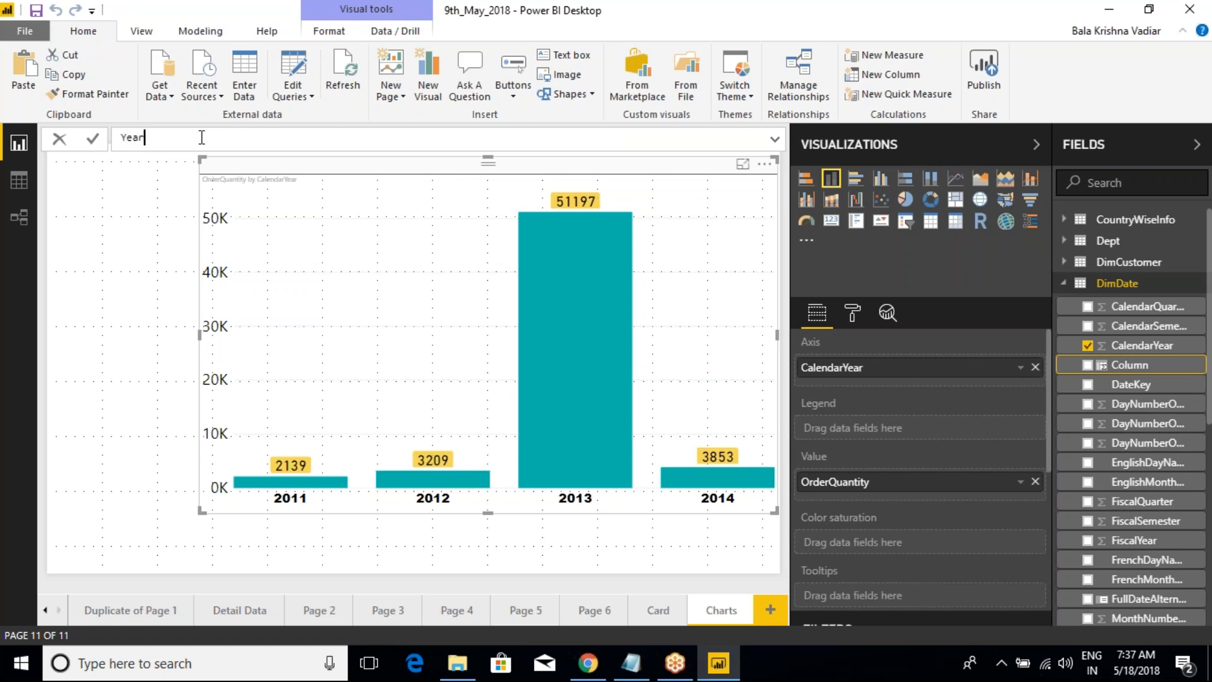
pyautogui.write('_New =')
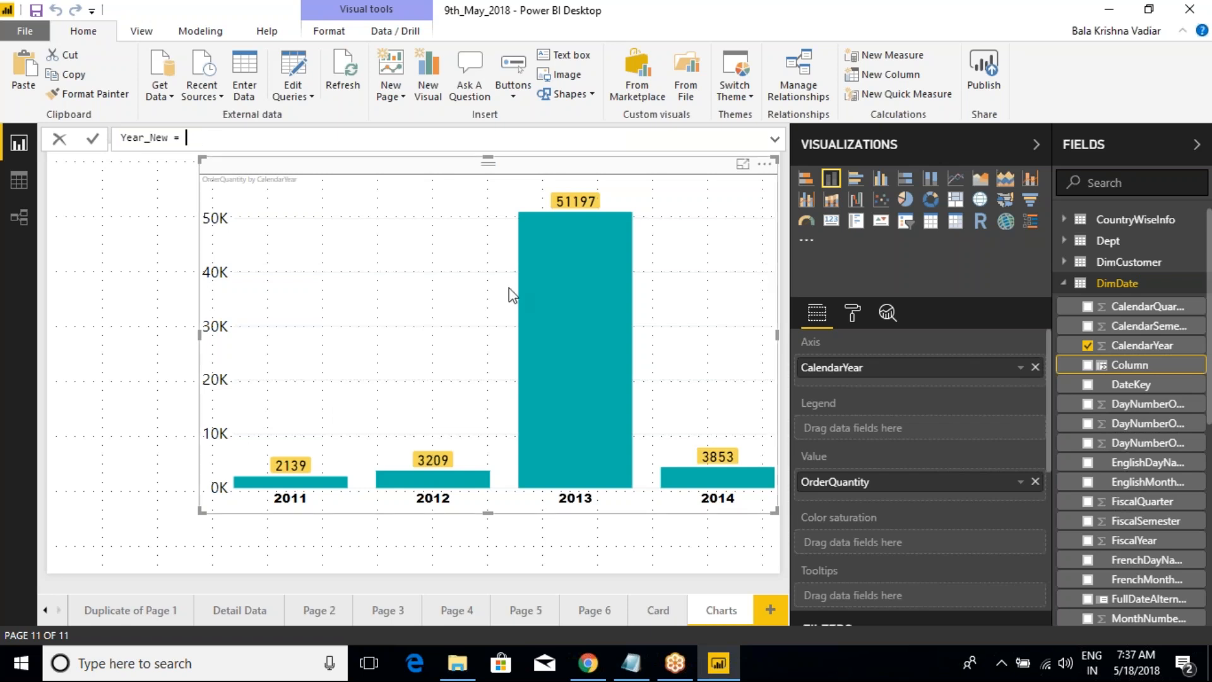
# Step: Reference DimDate[CalendarYear] as the expression of the Year_New column formula
pyautogui.write('calend')
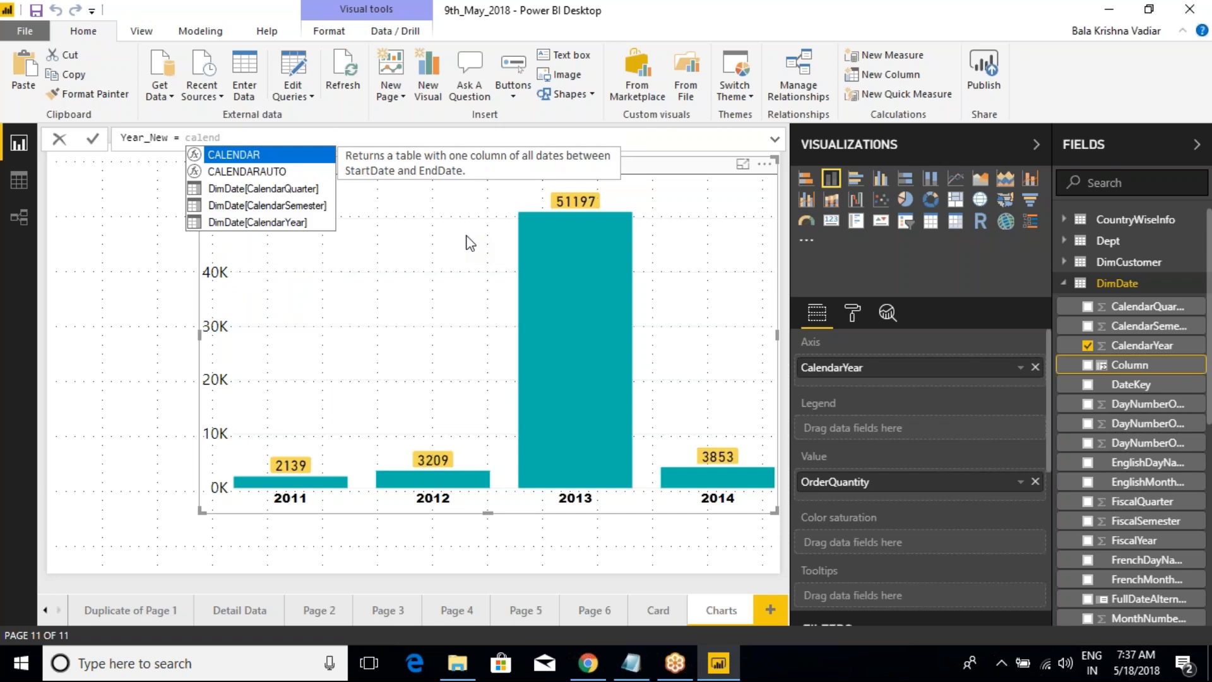
pyautogui.press('Down')
pyautogui.press('Down')
pyautogui.press('Down')
pyautogui.press('Down')
pyautogui.press('Tab')
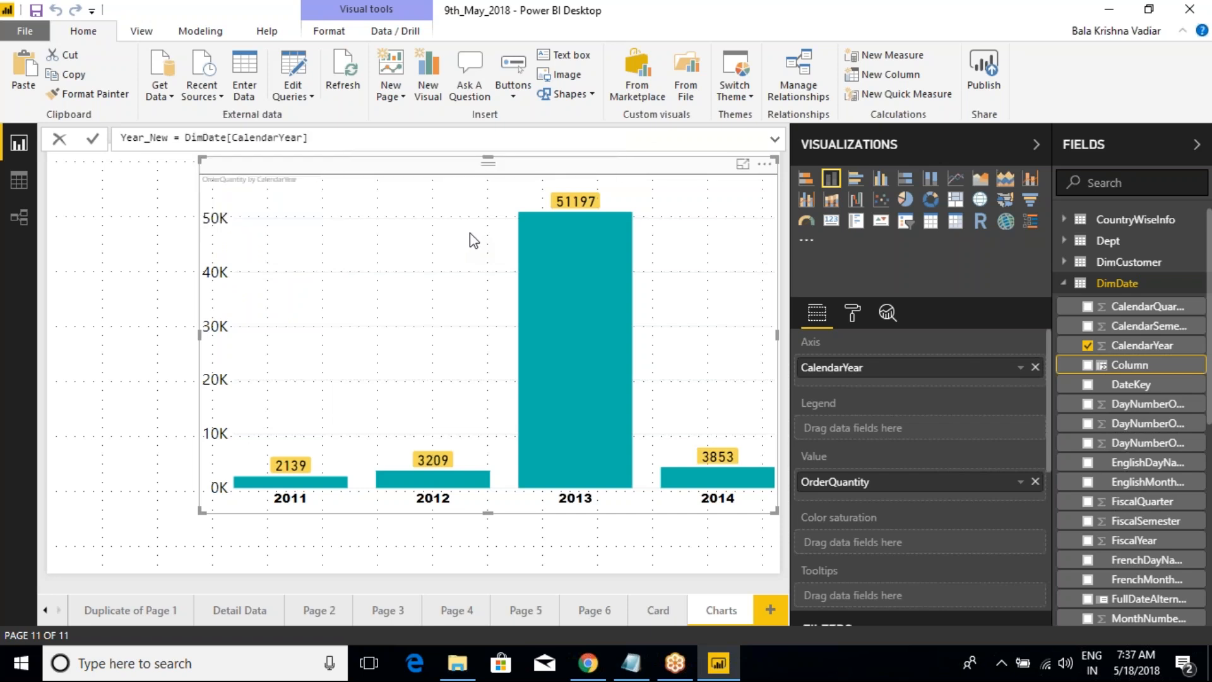
pyautogui.moveTo(287, 487); pyautogui.dragTo(315, 513)
pyautogui.moveTo(430, 486); pyautogui.dragTo(457, 510)
pyautogui.moveTo(572, 482); pyautogui.dragTo(591, 517)
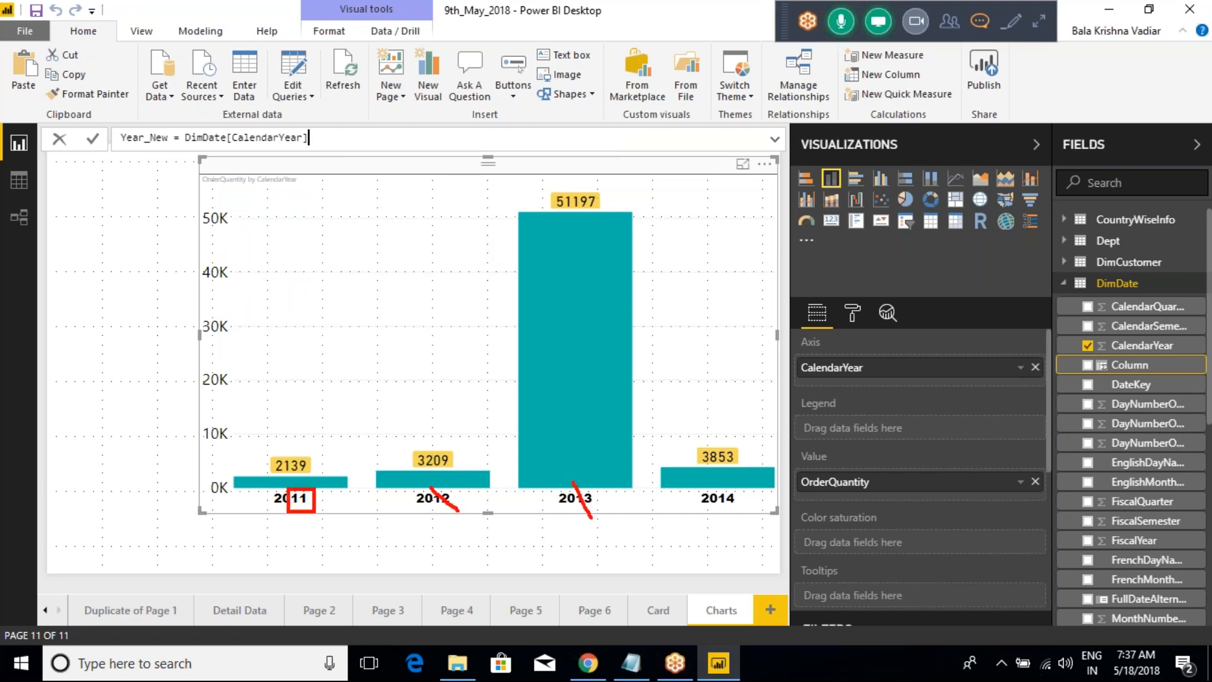
pyautogui.moveTo(719, 488); pyautogui.dragTo(727, 512)
pyautogui.press('Escape')
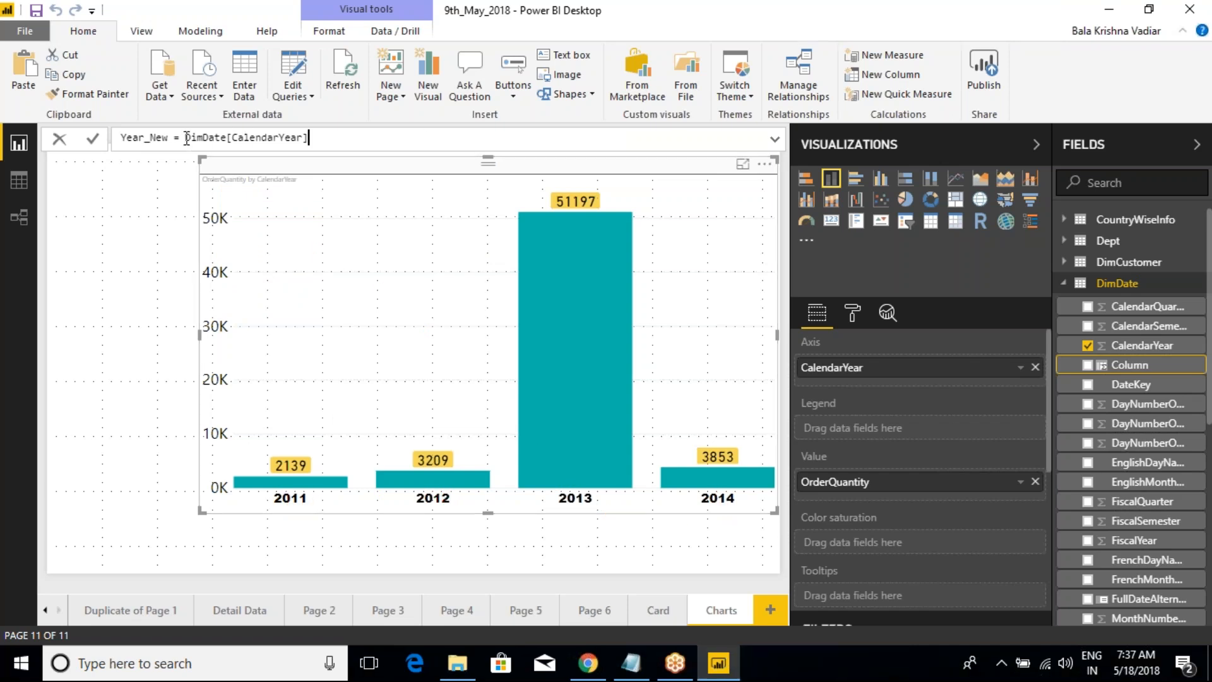
# Step: Wrap the CalendarYear reference so the formula reads Year_New = RIGHT(DimDate[CalendarYear],2), and commit the column
pyautogui.write('RIGHT')
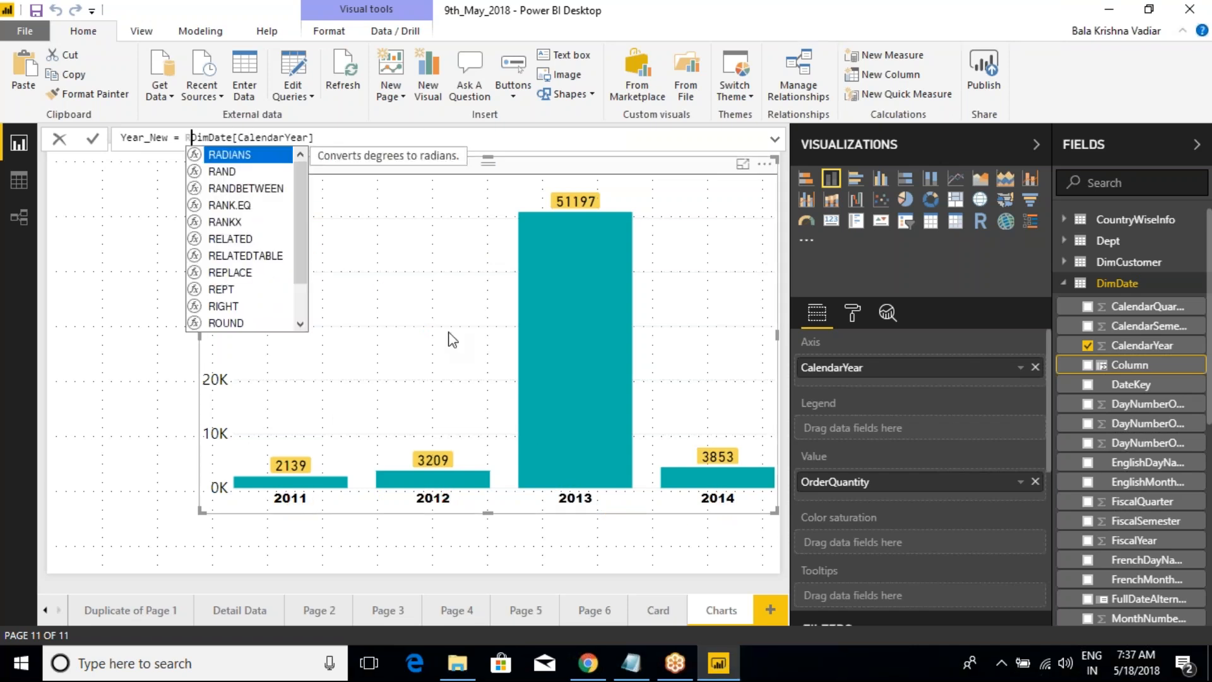
pyautogui.write('(')
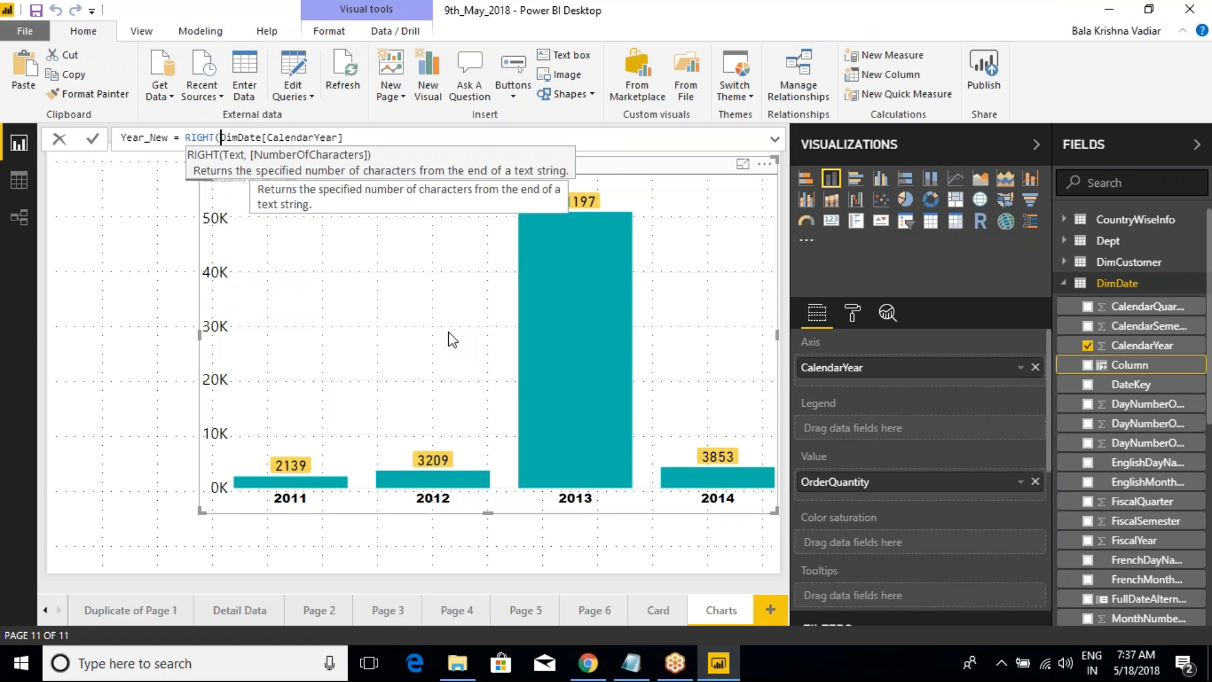
pyautogui.press('End')
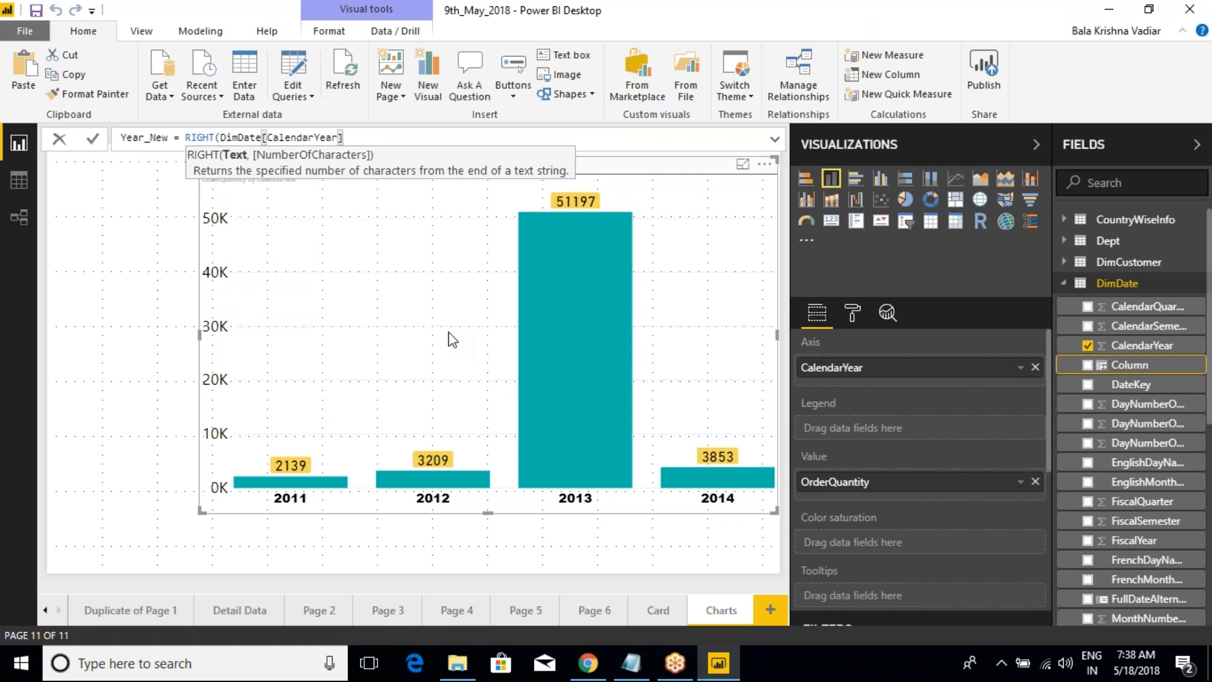
pyautogui.write(',2')
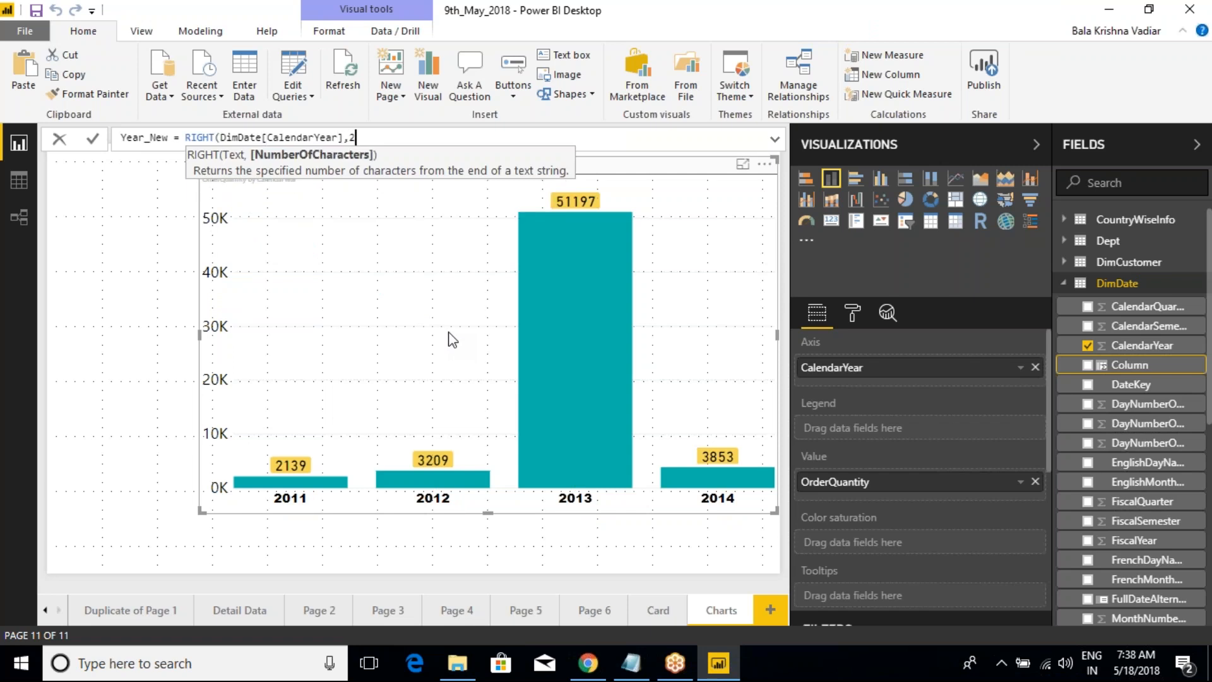
pyautogui.write(')')
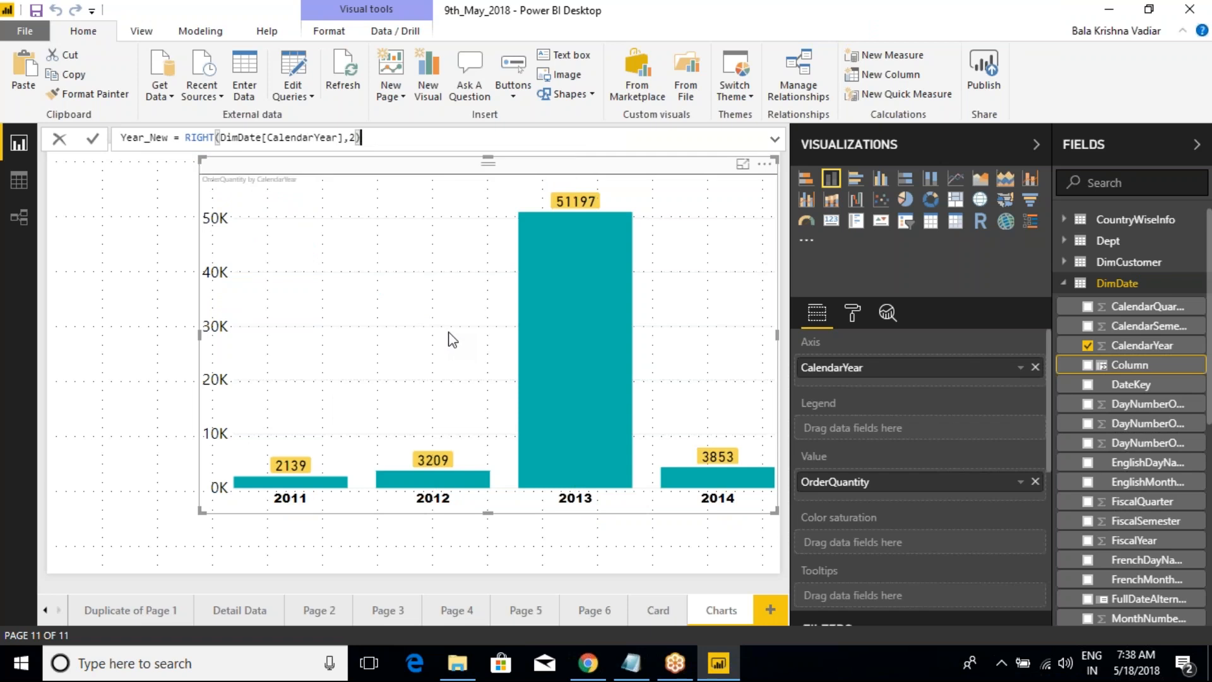
pyautogui.press('Return')
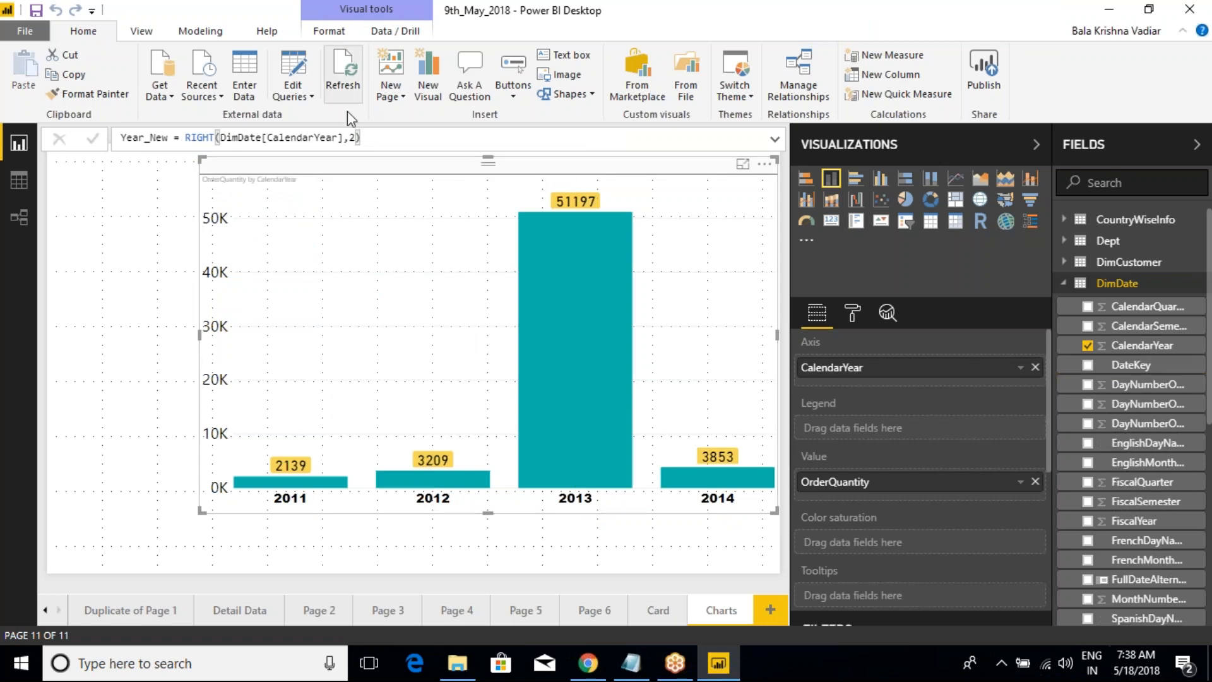
pyautogui.click(405, 138)
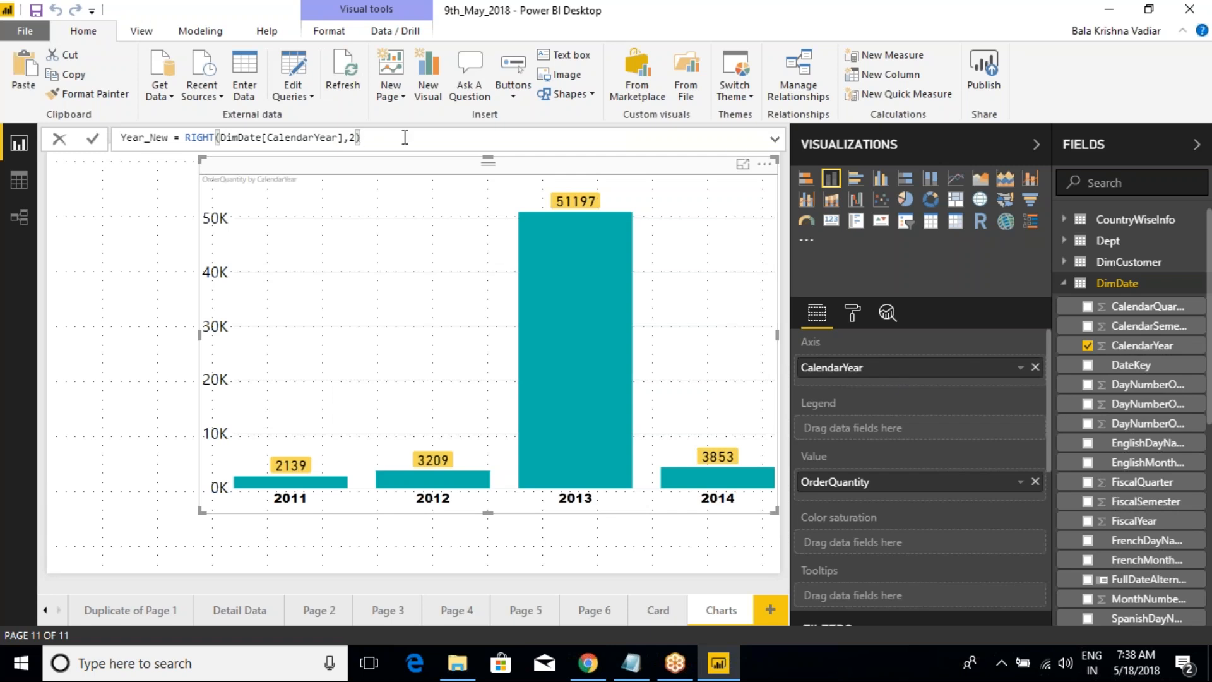
pyautogui.press('Return')
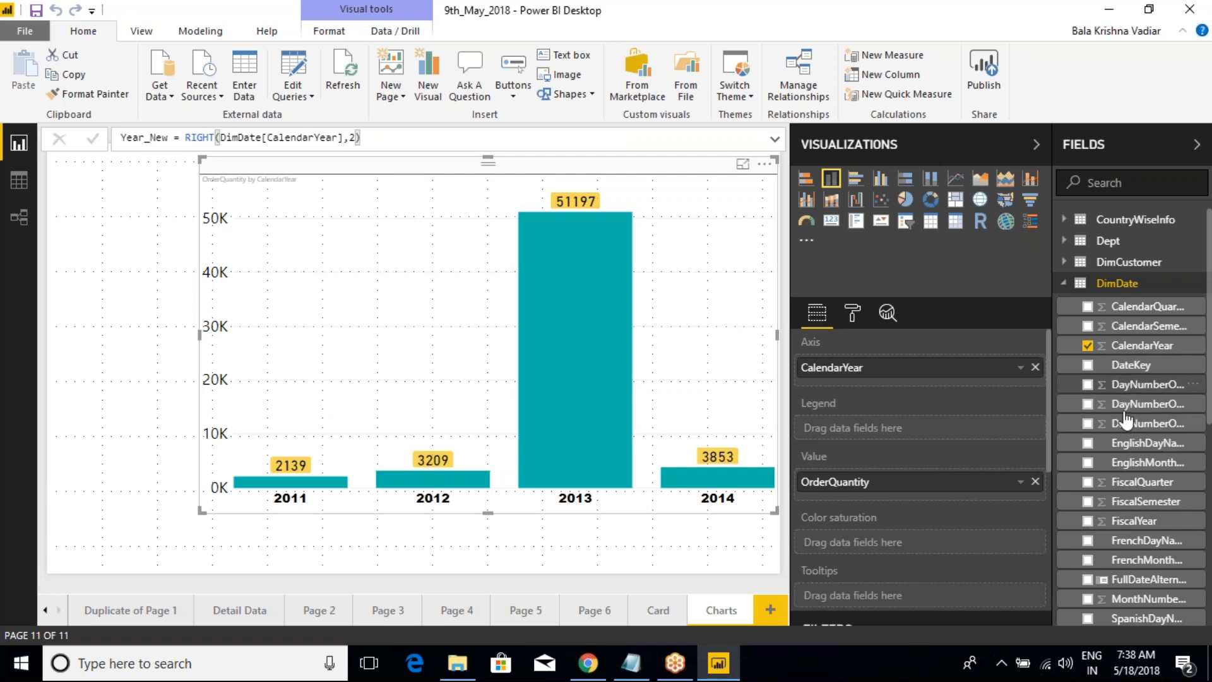
# Step: Replace CalendarYear with the Year_New column from DimDate as the chart's axis field
pyautogui.scroll(-3, 1133, 480)
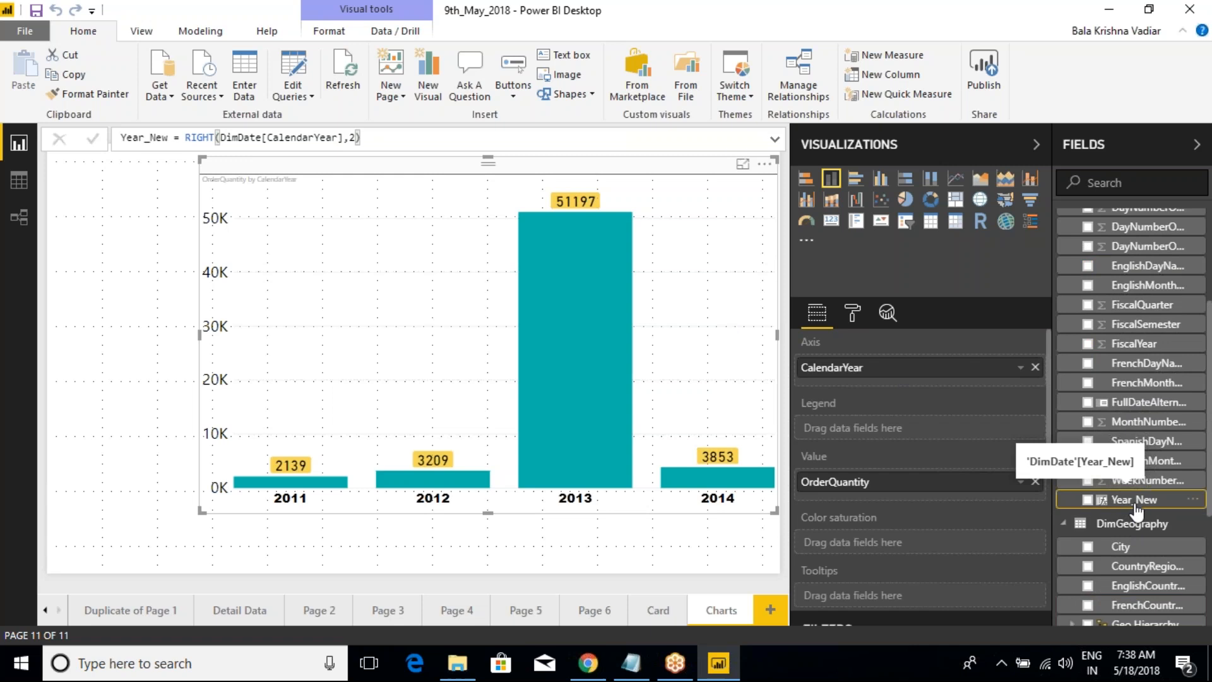
pyautogui.moveTo(1114, 500); pyautogui.dragTo(916, 387)
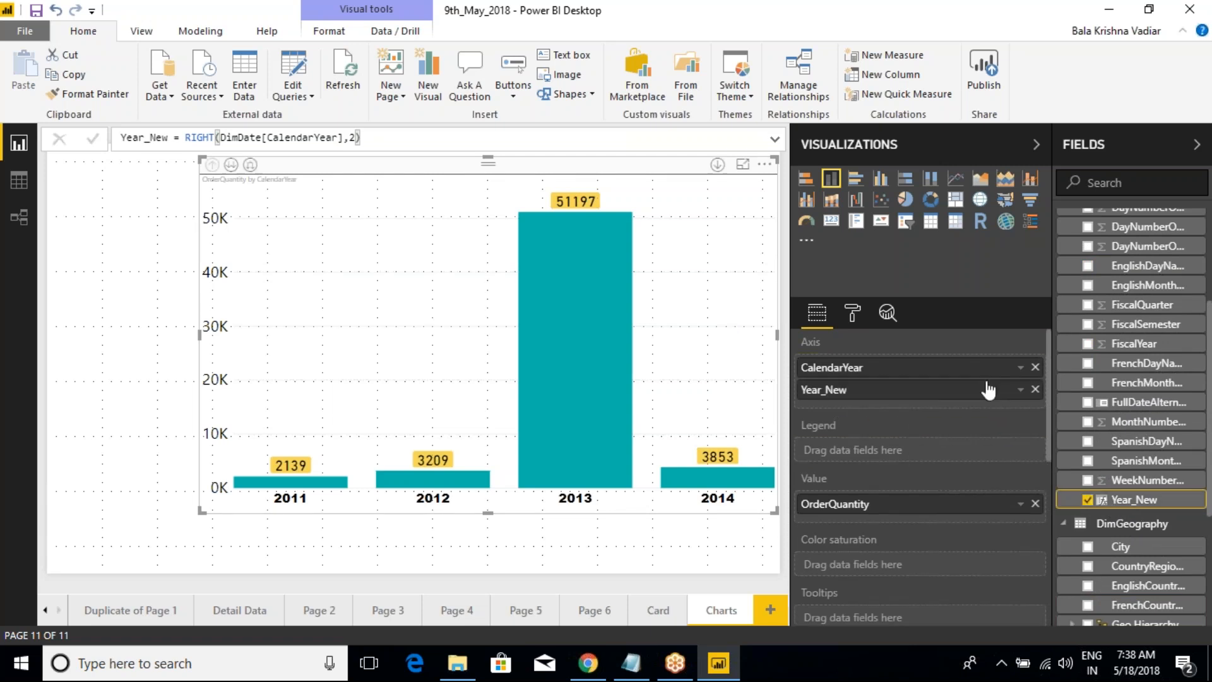
pyautogui.click(1036, 367)
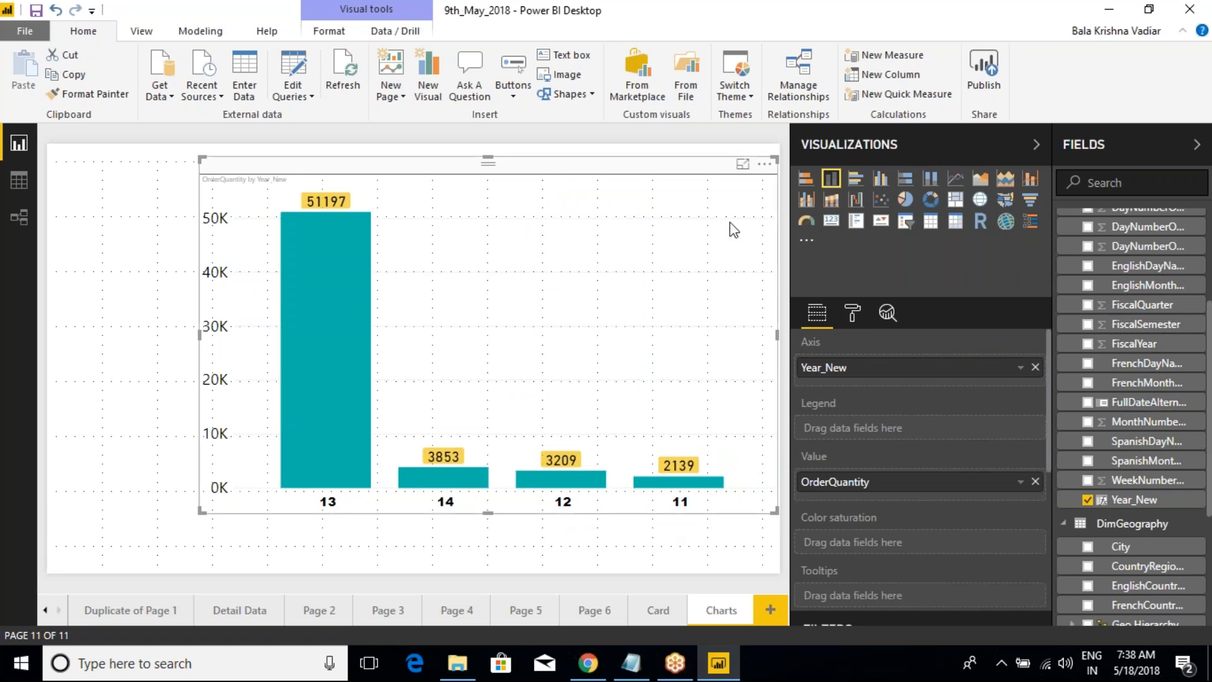
# Step: Sort the column chart by Year_New in ascending order and return it to descending OrderQuantity
pyautogui.click(765, 164)
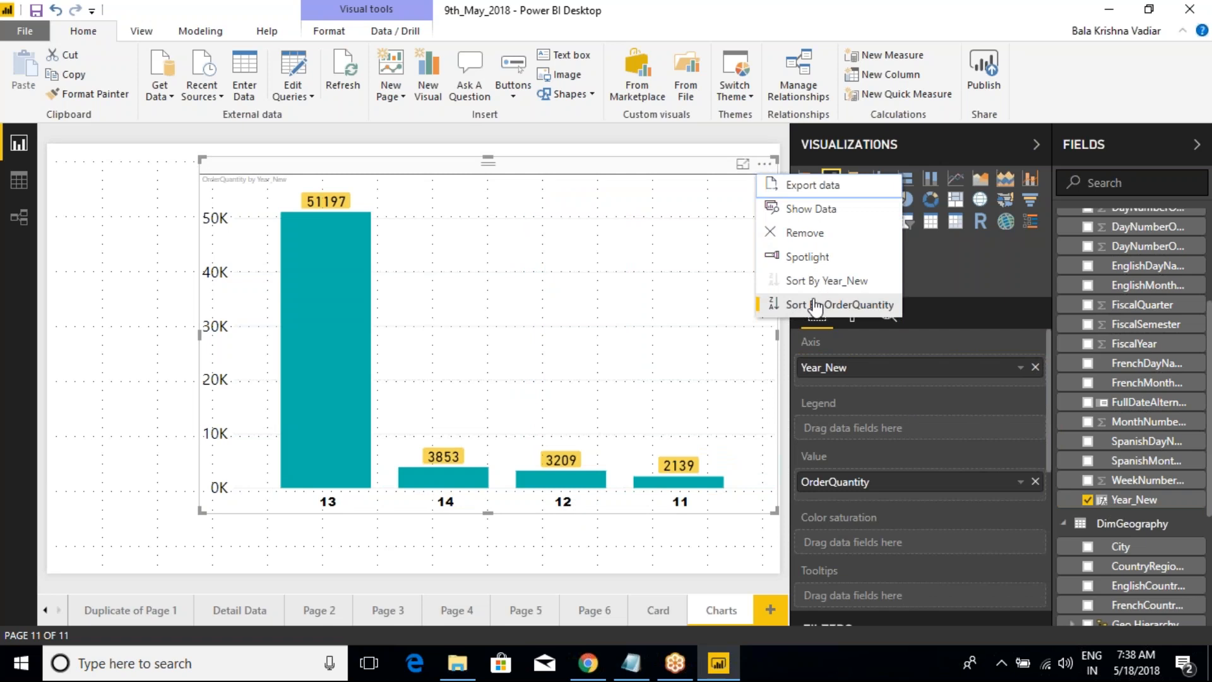
pyautogui.click(821, 281)
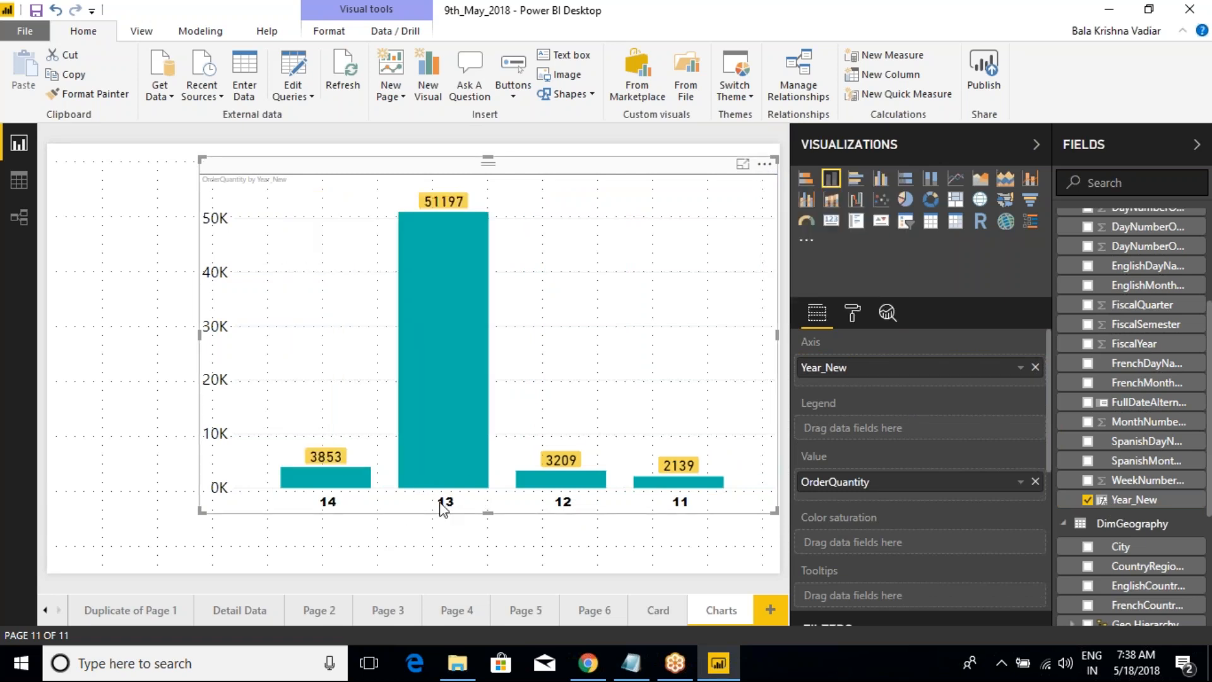
pyautogui.click(765, 166)
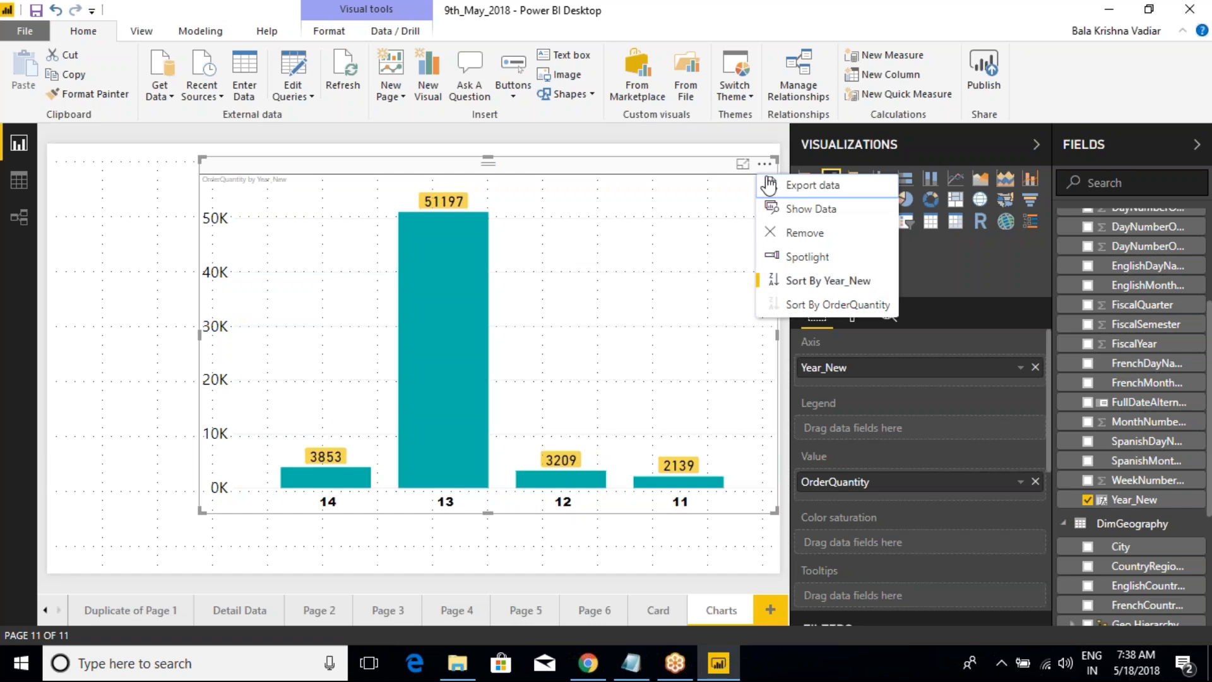
pyautogui.click(774, 280)
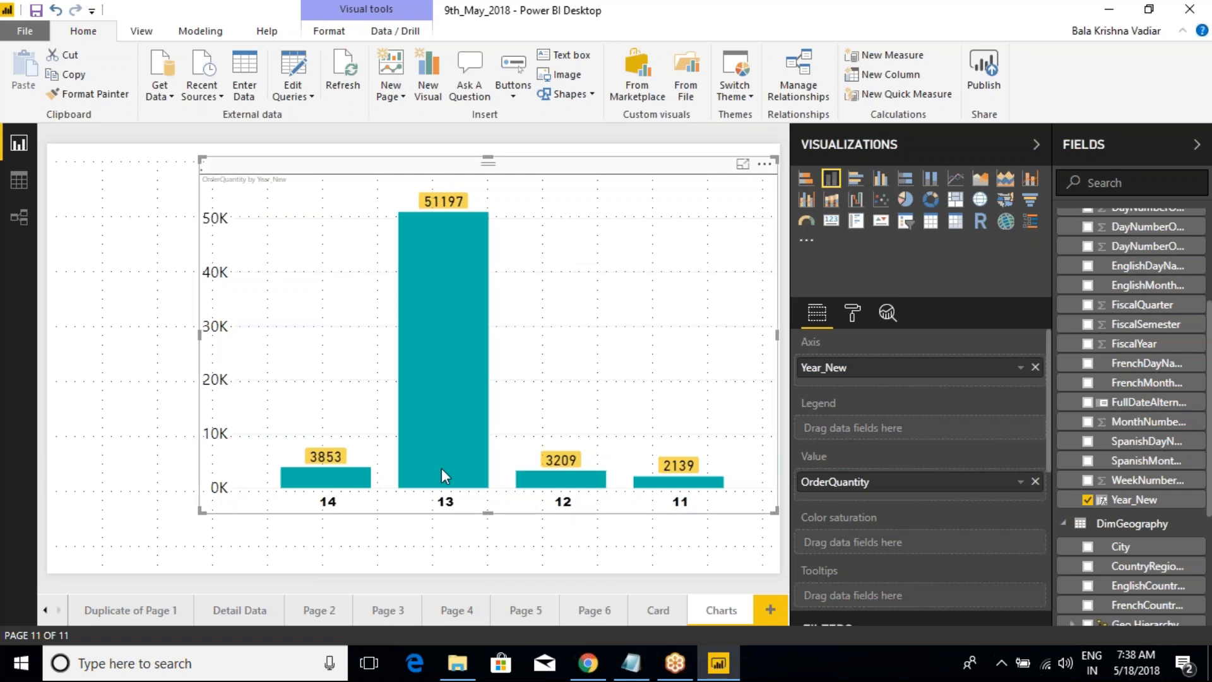
pyautogui.click(768, 167)
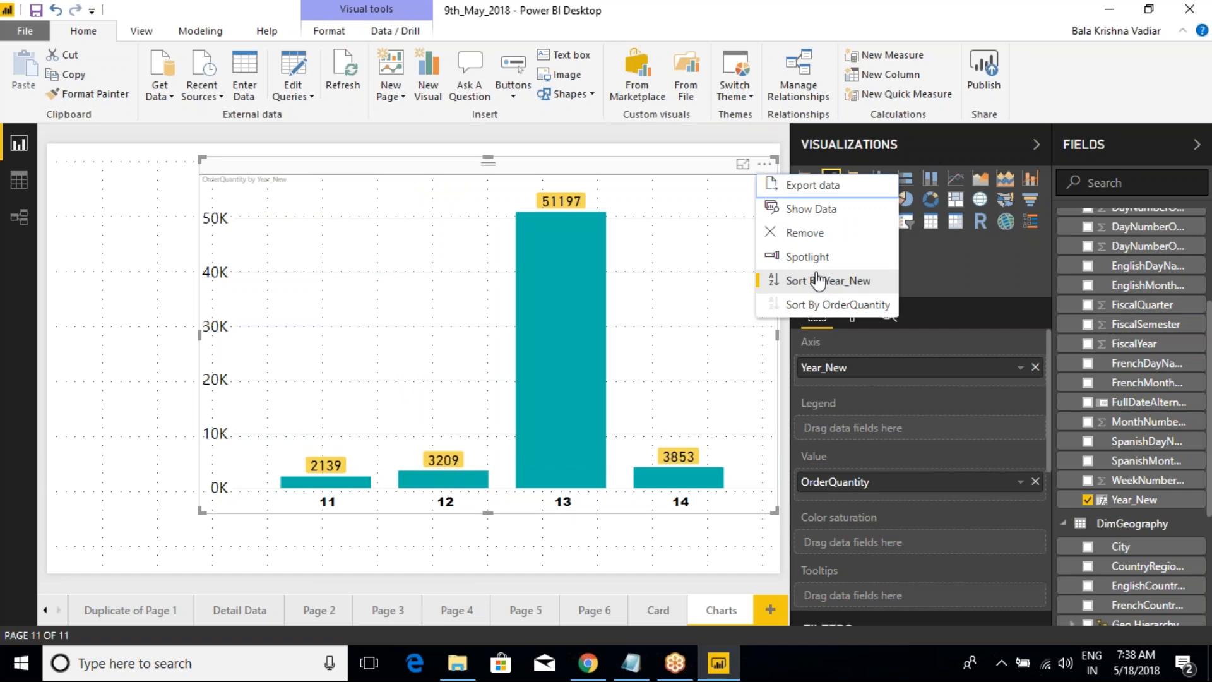
pyautogui.click(797, 306)
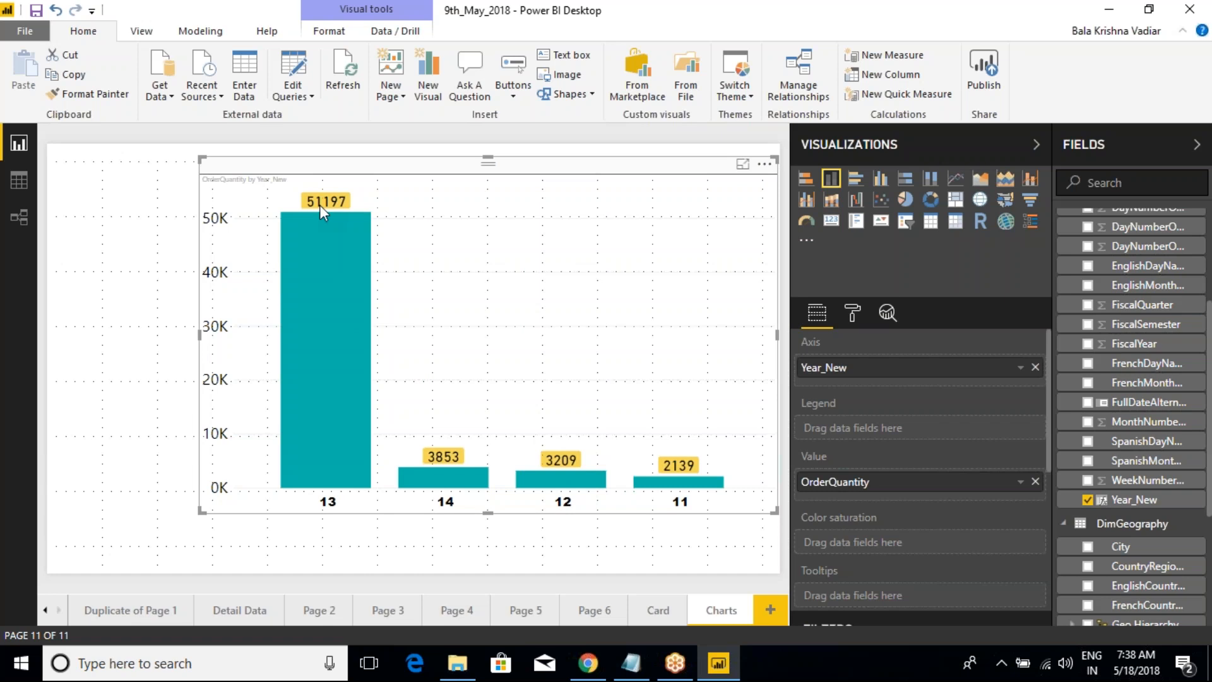
pyautogui.moveTo(280, 183); pyautogui.dragTo(365, 218)
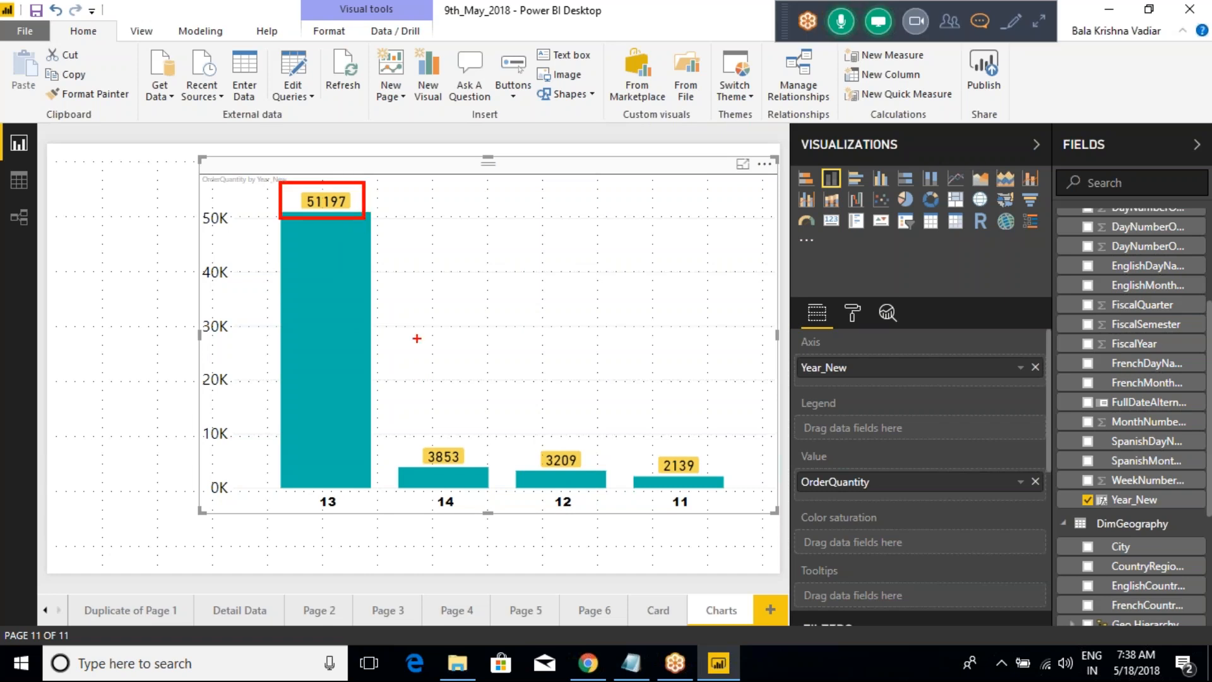
pyautogui.moveTo(404, 406); pyautogui.dragTo(463, 472)
pyautogui.moveTo(522, 433); pyautogui.dragTo(595, 479)
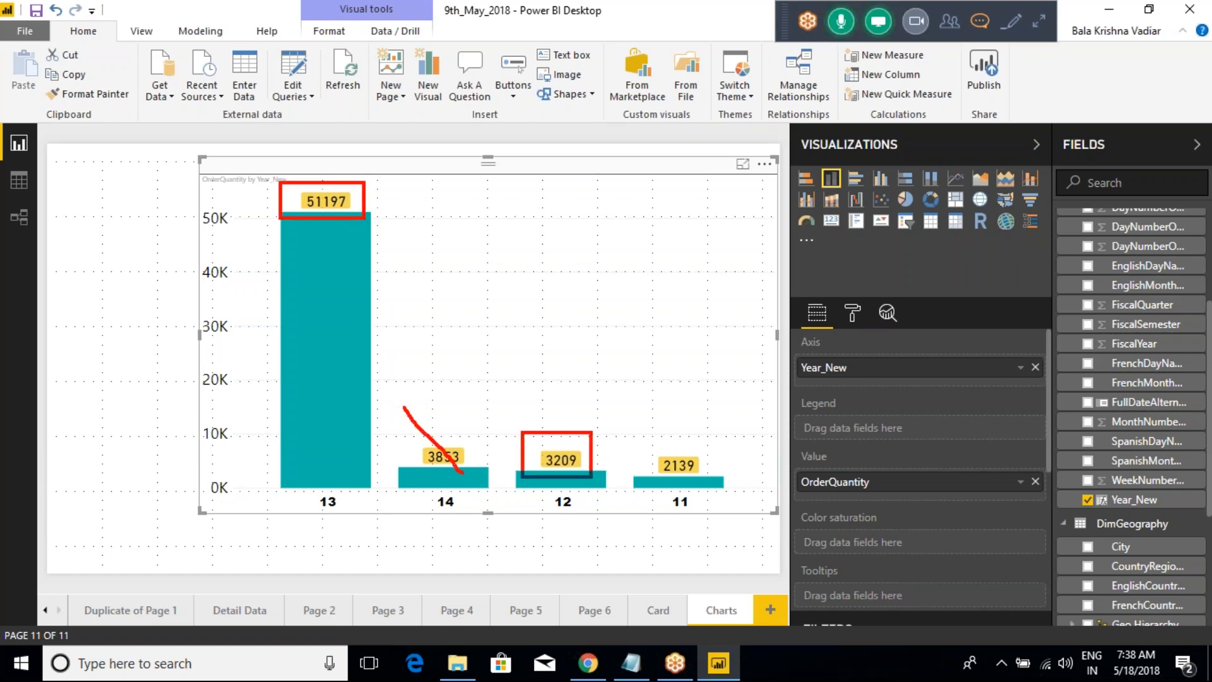
pyautogui.moveTo(641, 440); pyautogui.dragTo(698, 495)
pyautogui.press('Escape')
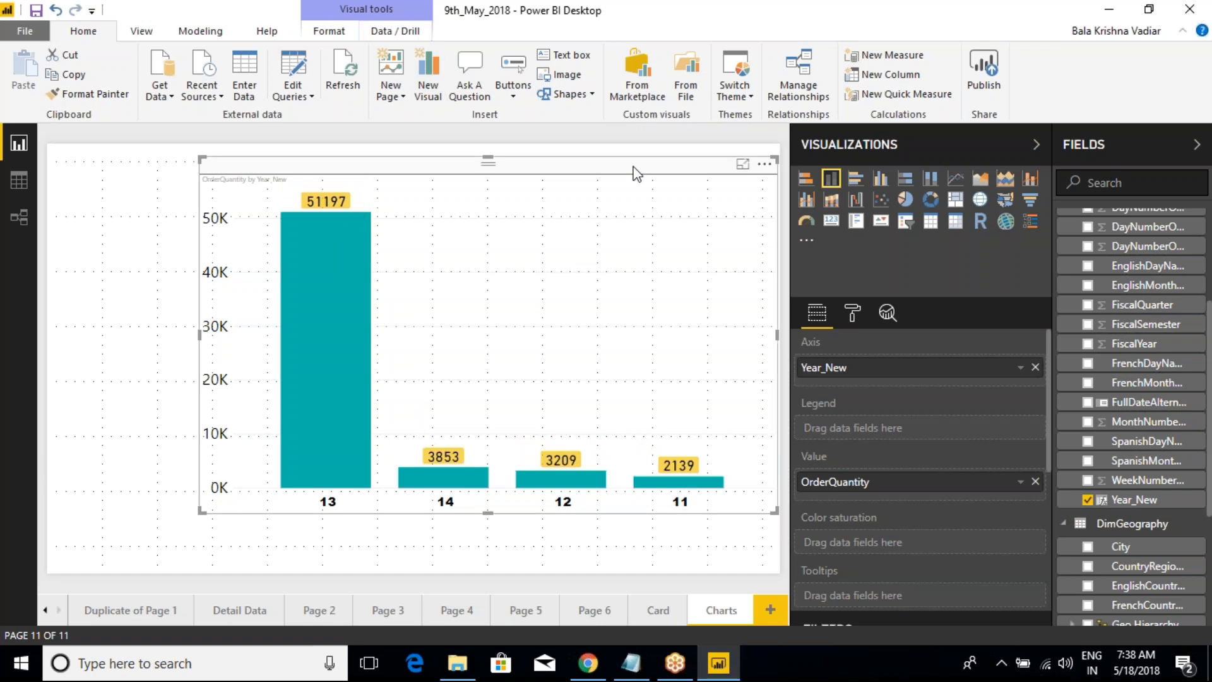
# Step: Sort the column chart by OrderQuantity in ascending order and turn on Spotlight for it
pyautogui.click(764, 164)
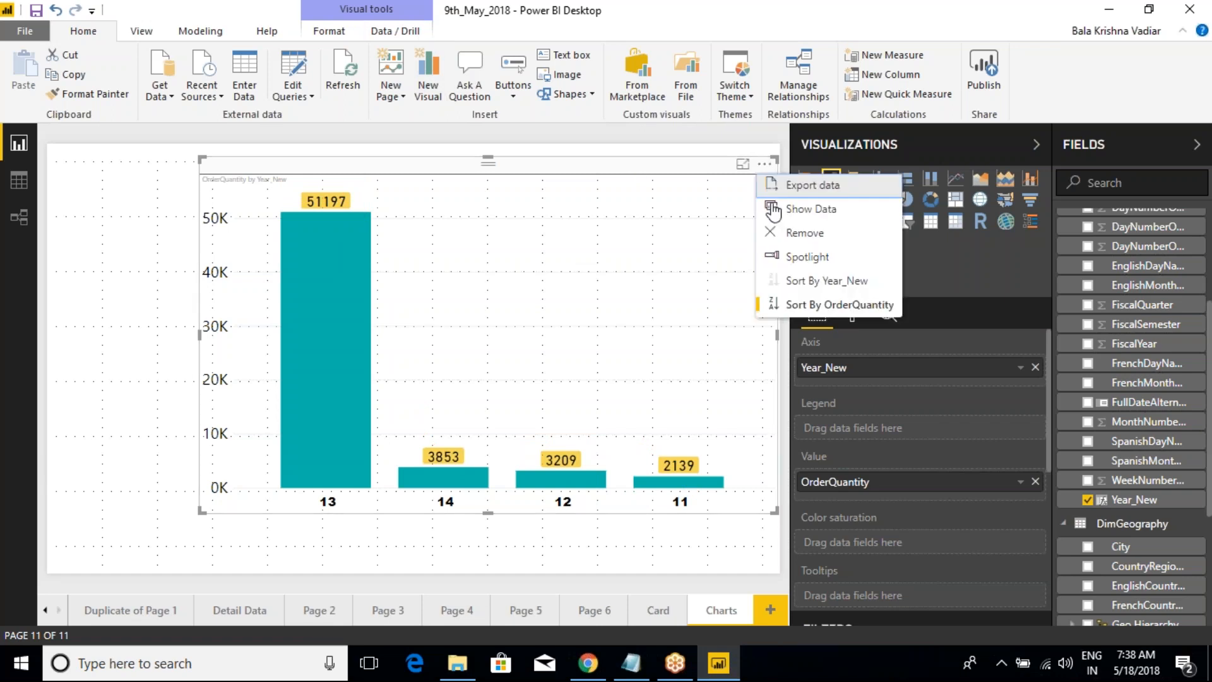
pyautogui.click(771, 309)
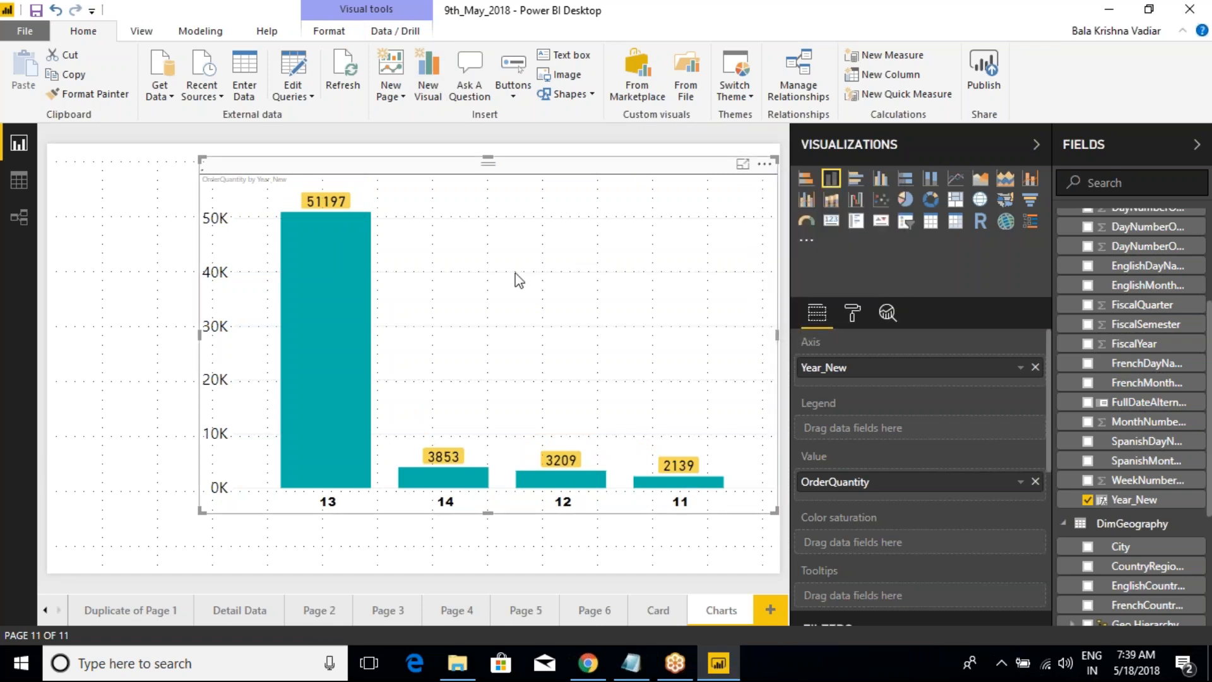
pyautogui.click(766, 166)
pyautogui.click(812, 260)
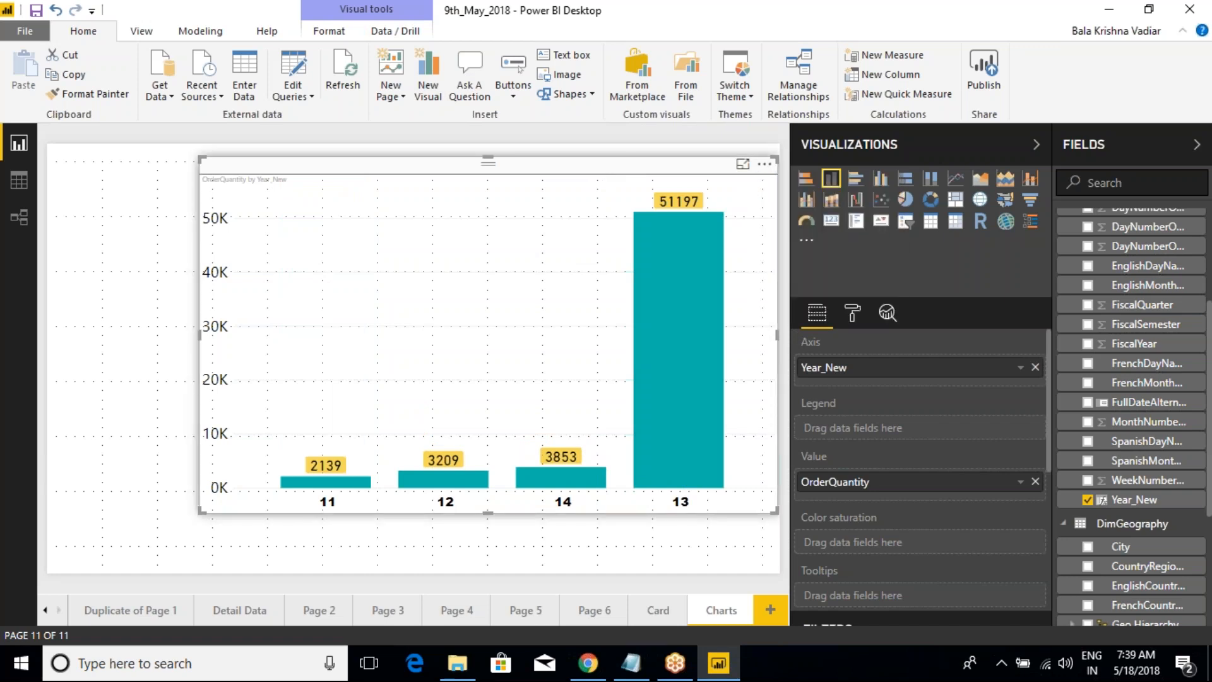
# Step: Show the underlying data table of the OrderQuantity by Year_New chart
pyautogui.click(765, 164)
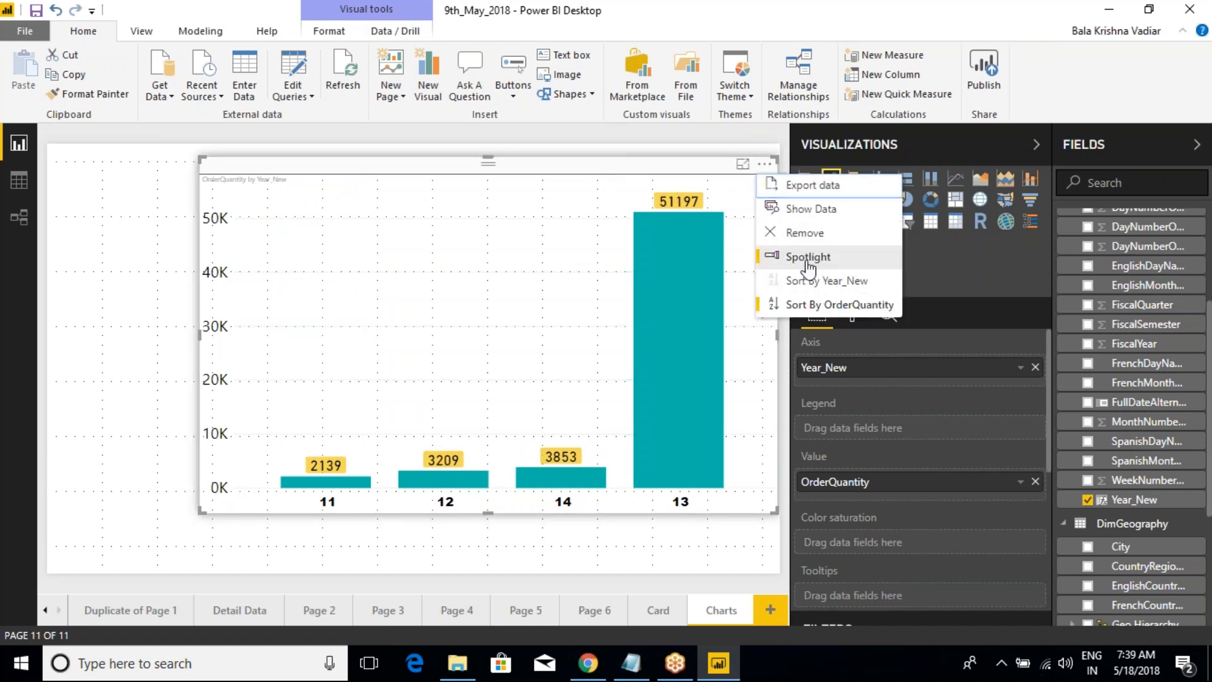
pyautogui.click(812, 211)
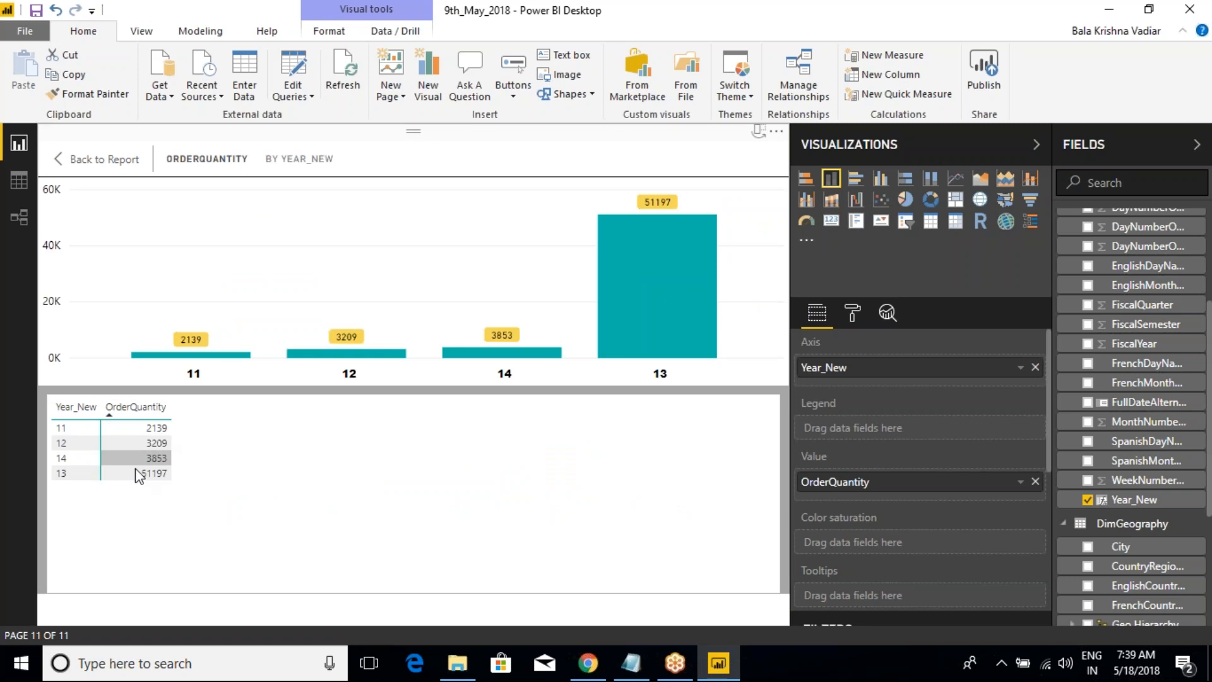
# Step: Return to the report and check the file types offered for exporting the chart's data, then leave without saving
pyautogui.click(108, 166)
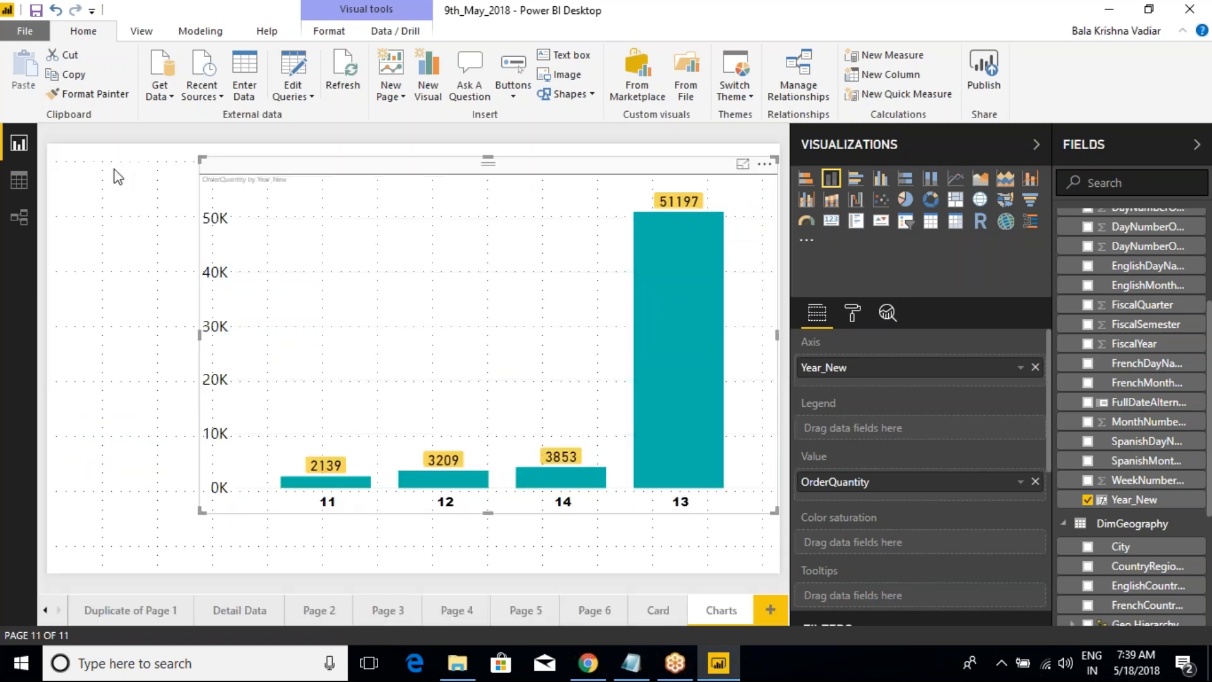
pyautogui.click(764, 164)
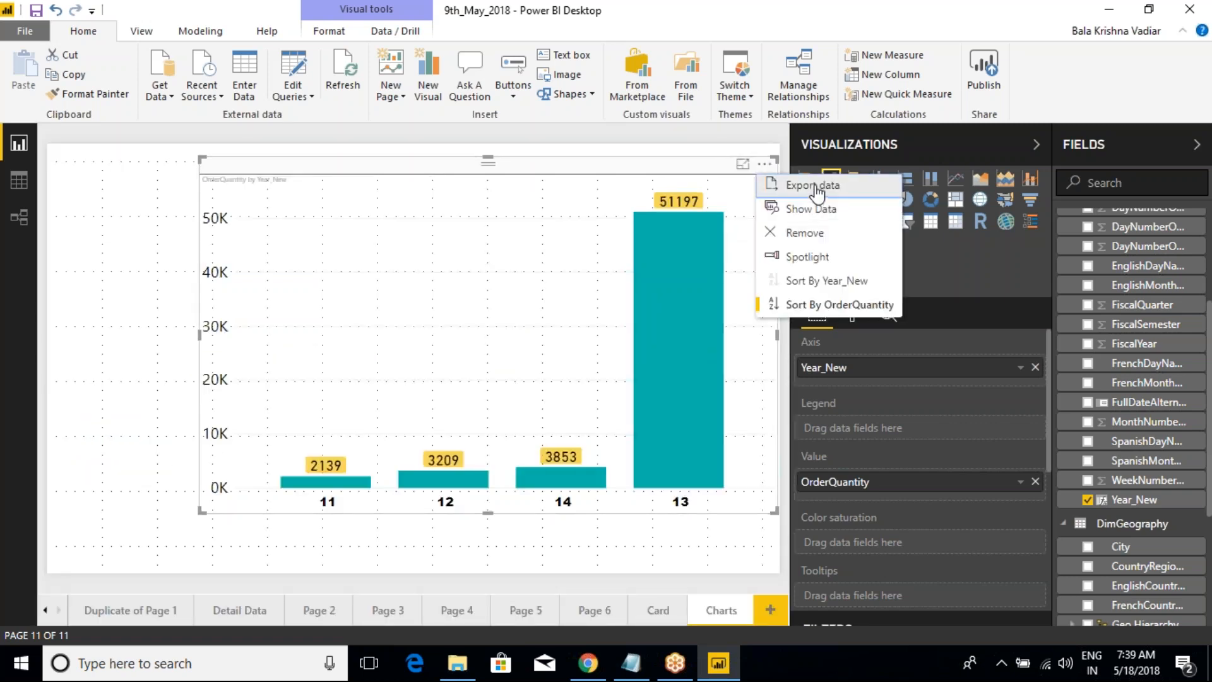
pyautogui.click(814, 187)
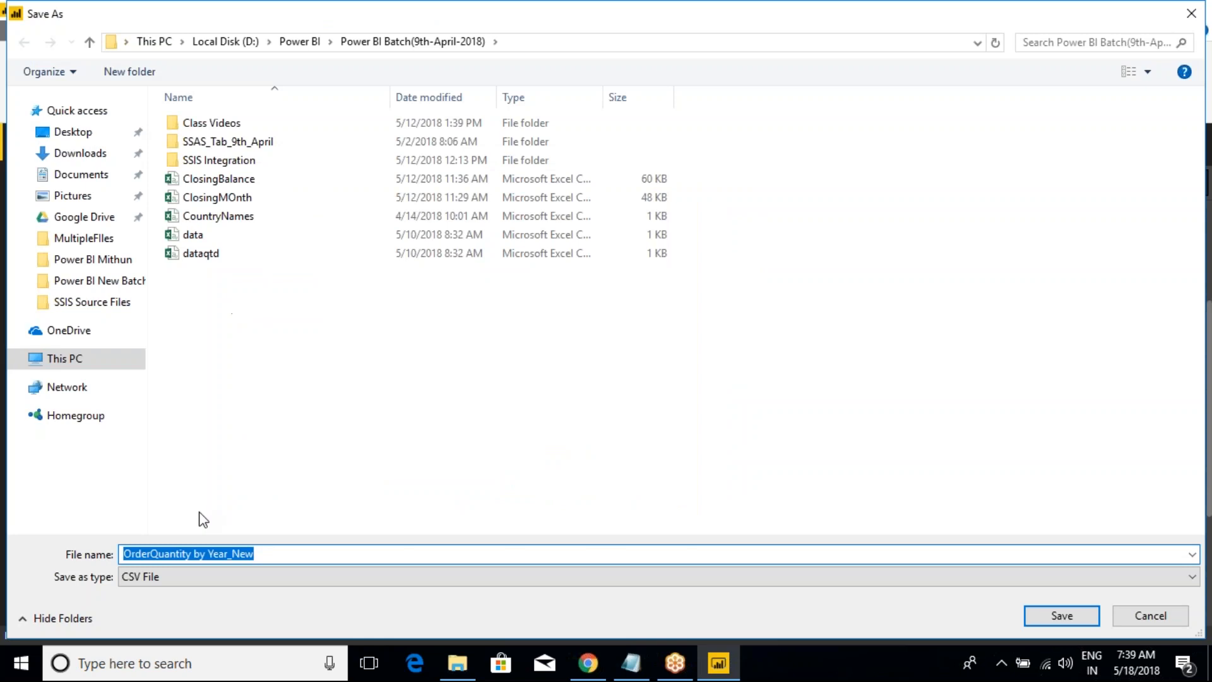
pyautogui.click(261, 553)
pyautogui.click(246, 577)
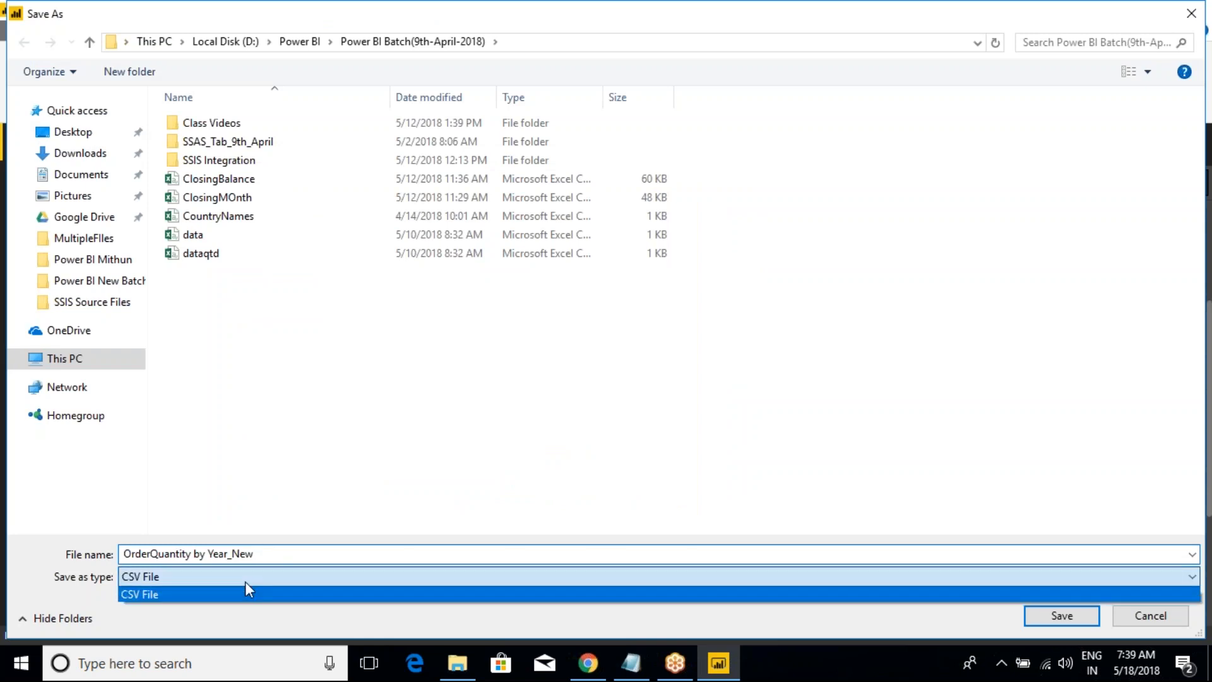
pyautogui.click(214, 580)
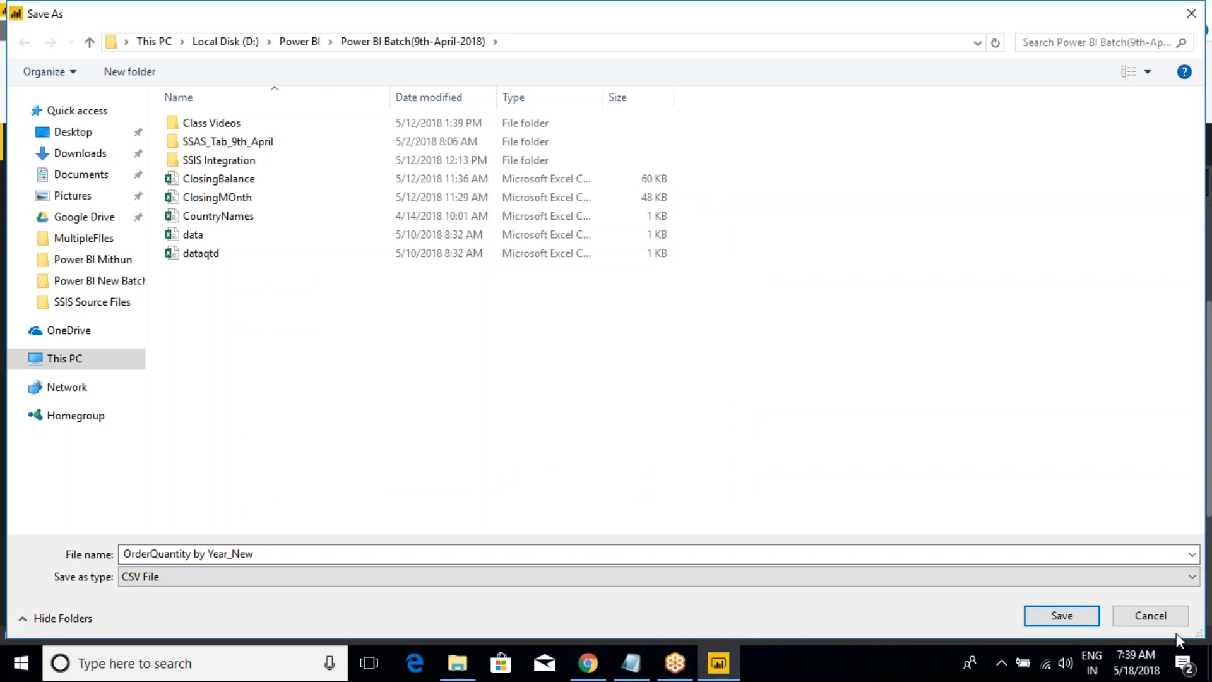
pyautogui.click(1150, 615)
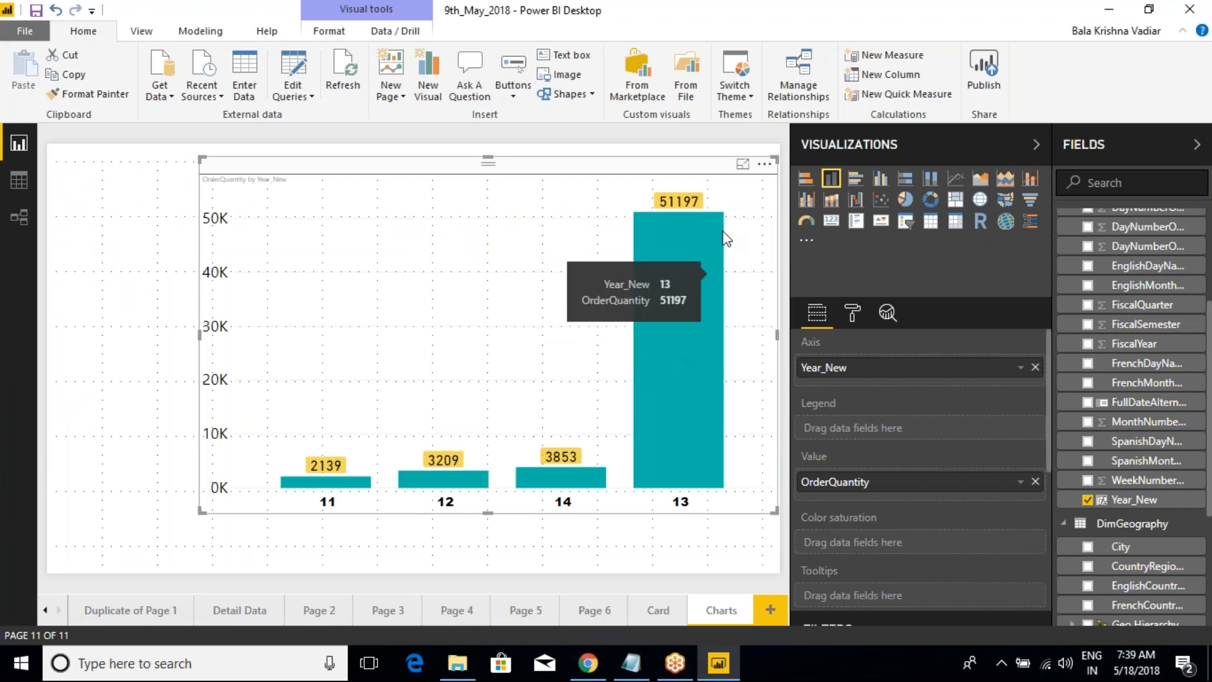
pyautogui.click(275, 212)
pyautogui.click(322, 176)
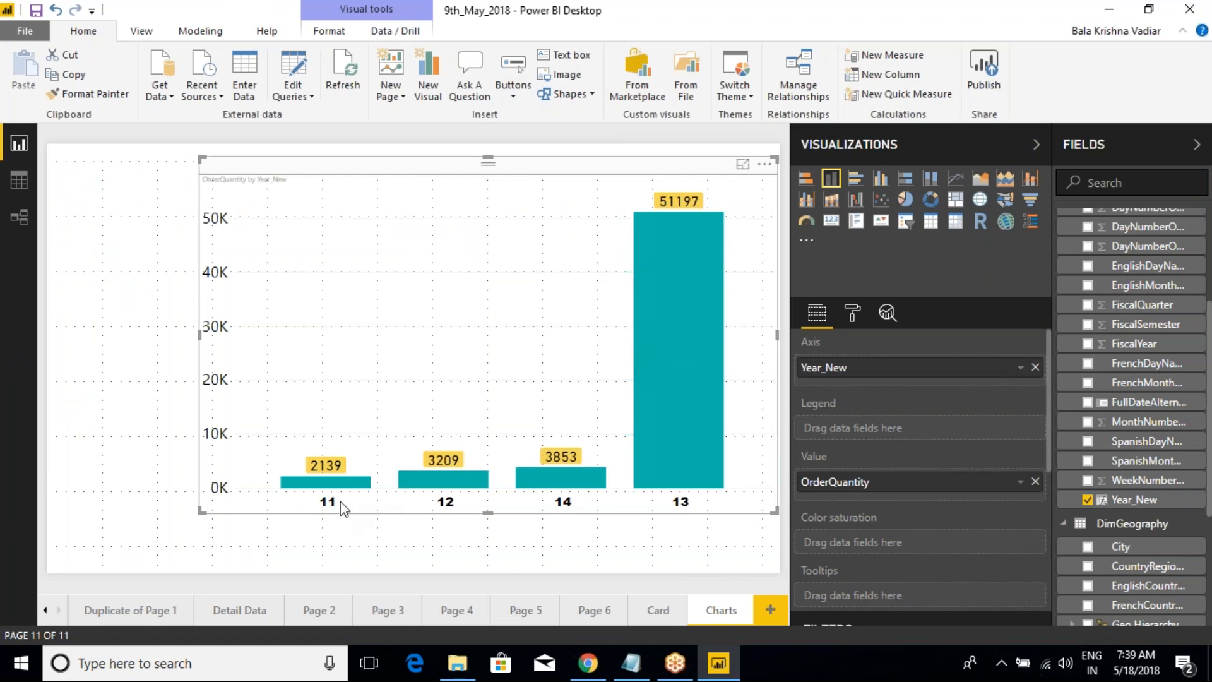
pyautogui.moveTo(297, 489)
pyautogui.mouseDown()
pyautogui.moveTo(397, 514)
pyautogui.moveTo(712, 523)
pyautogui.mouseUp()
pyautogui.moveTo(341, 505); pyautogui.dragTo(336, 540)
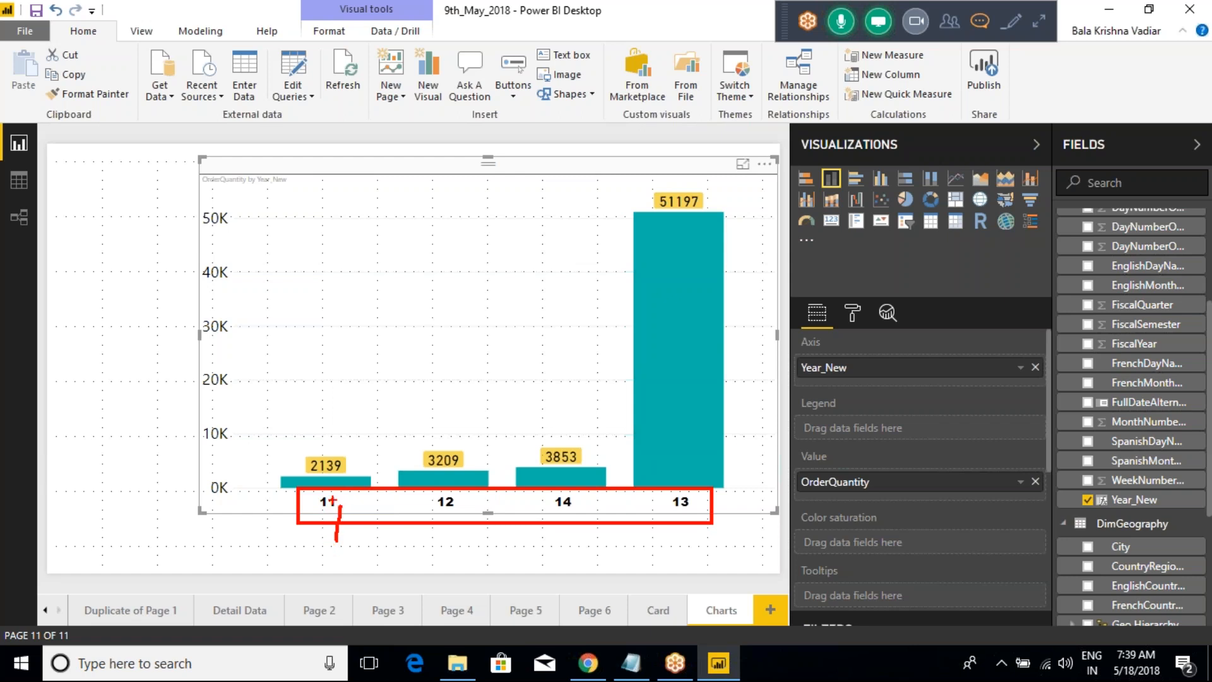
pyautogui.press('Escape')
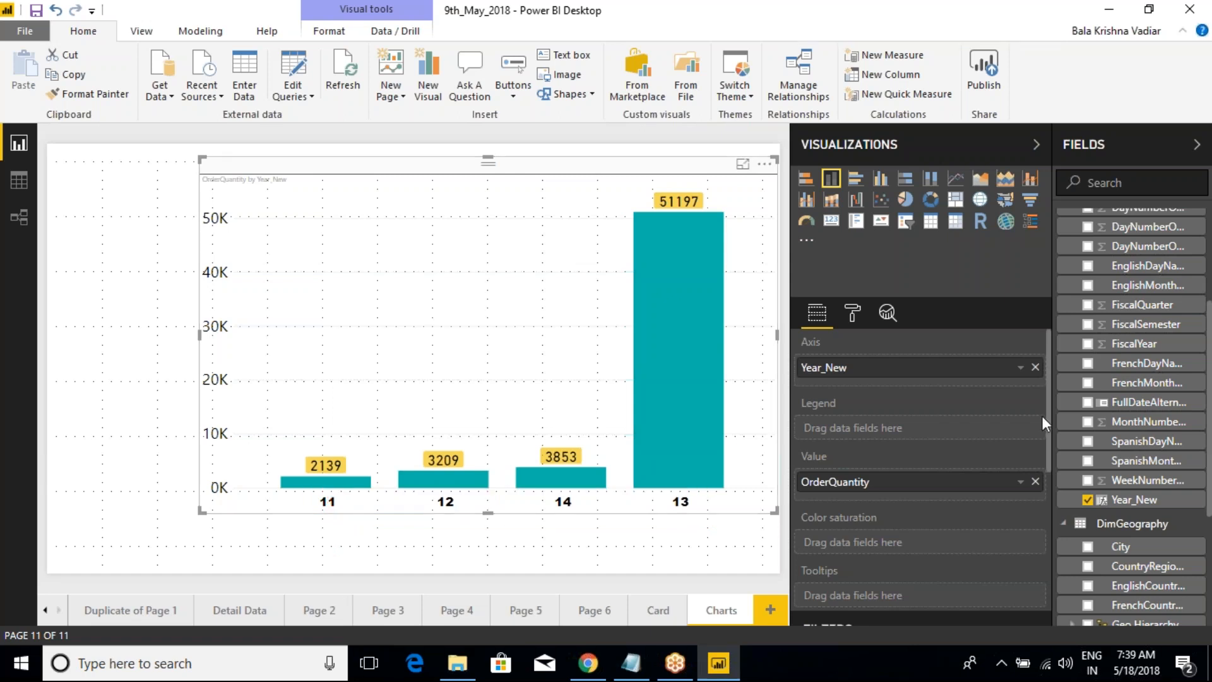
# Step: Edit the Year_New column's formula so that "Year" & precedes RIGHT(DimDate[CalendarYear],2)
pyautogui.click(1134, 500)
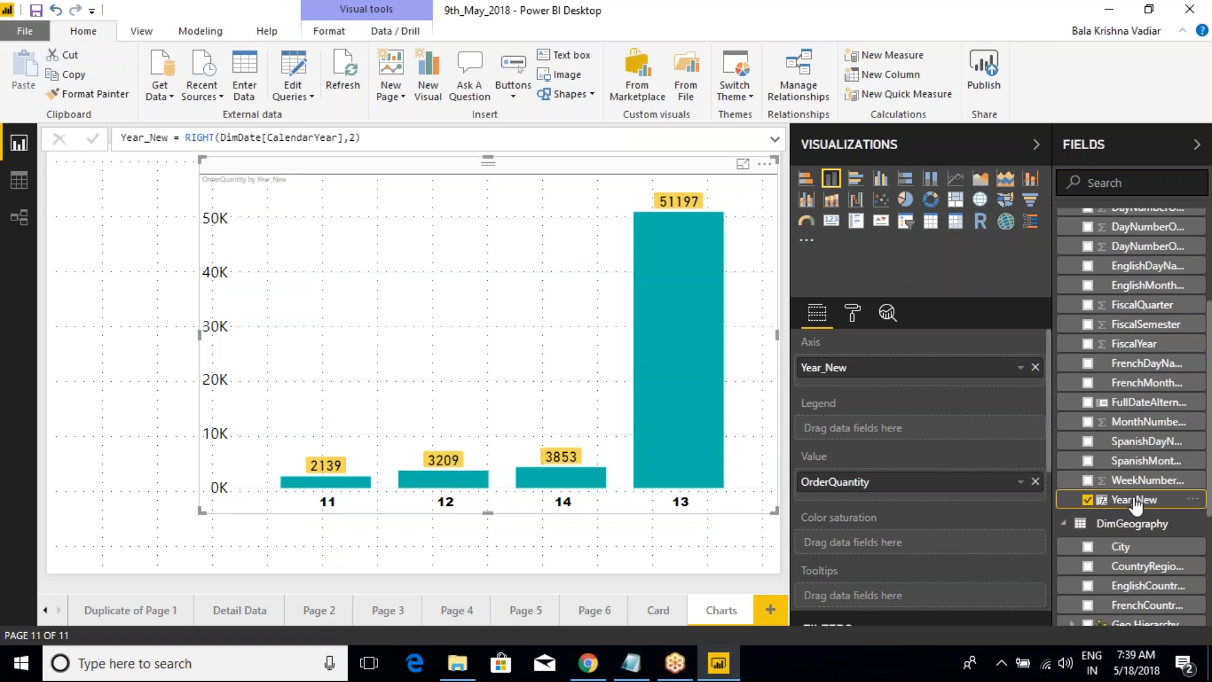
pyautogui.click(185, 138)
pyautogui.write('""')
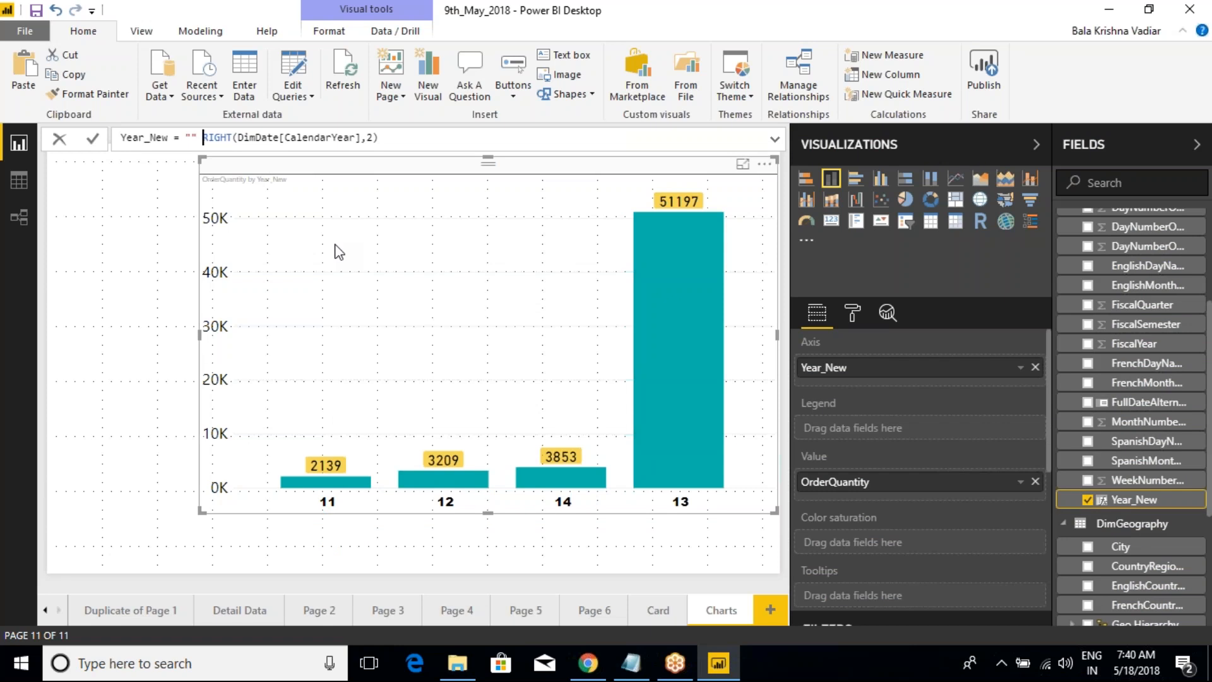
pyautogui.write(' &')
pyautogui.press('Left')
pyautogui.press('Left')
pyautogui.press('Right')
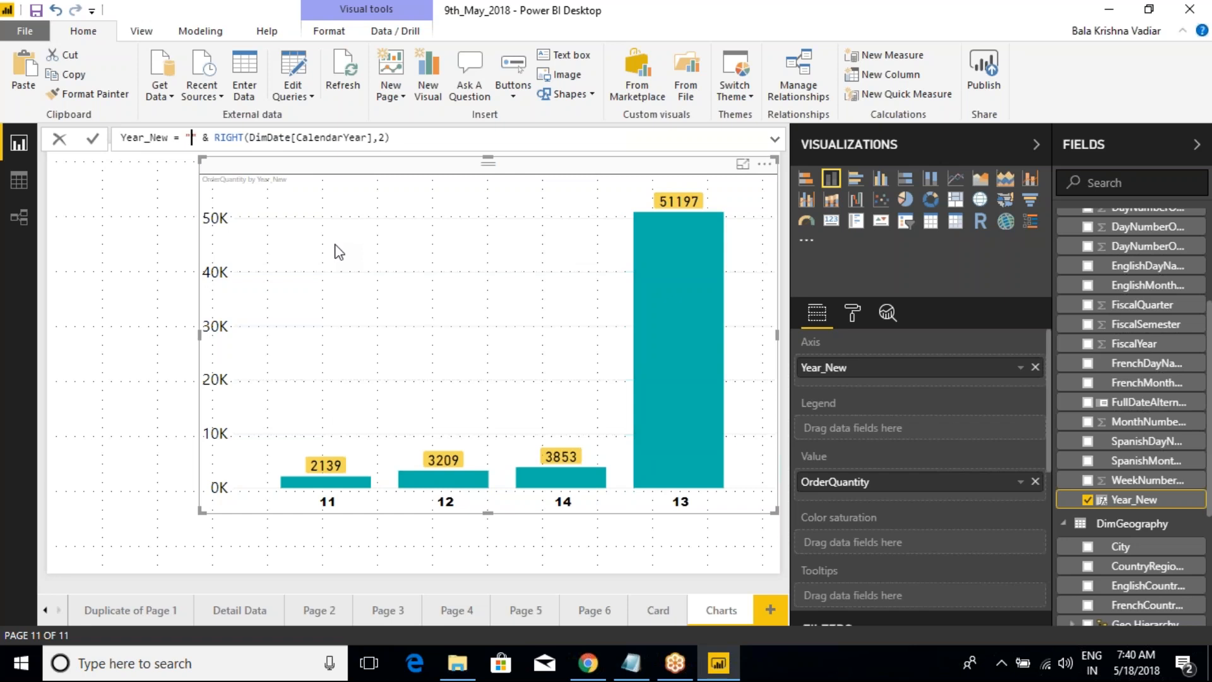
pyautogui.write('Year')
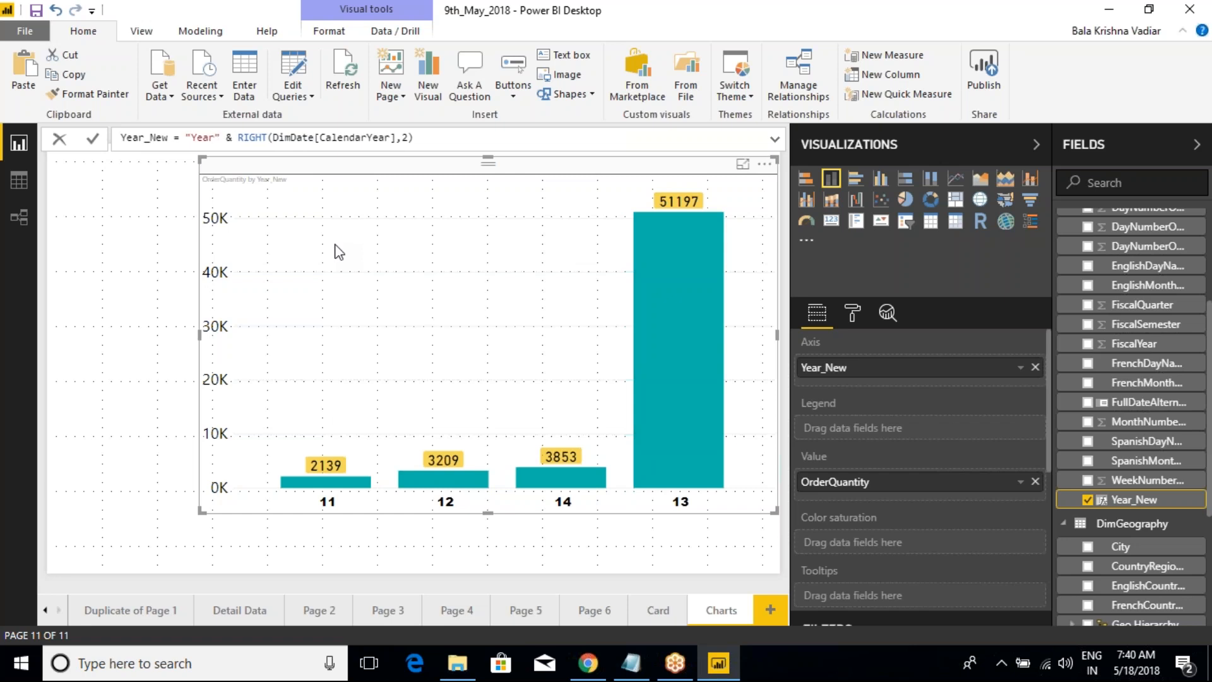
# Step: Replace the text prefix in the Year_New formula with "CY " including a trailing space, and apply the formula
pyautogui.press('BackSpace')
pyautogui.press('BackSpace')
pyautogui.press('BackSpace')
pyautogui.press('BackSpace')
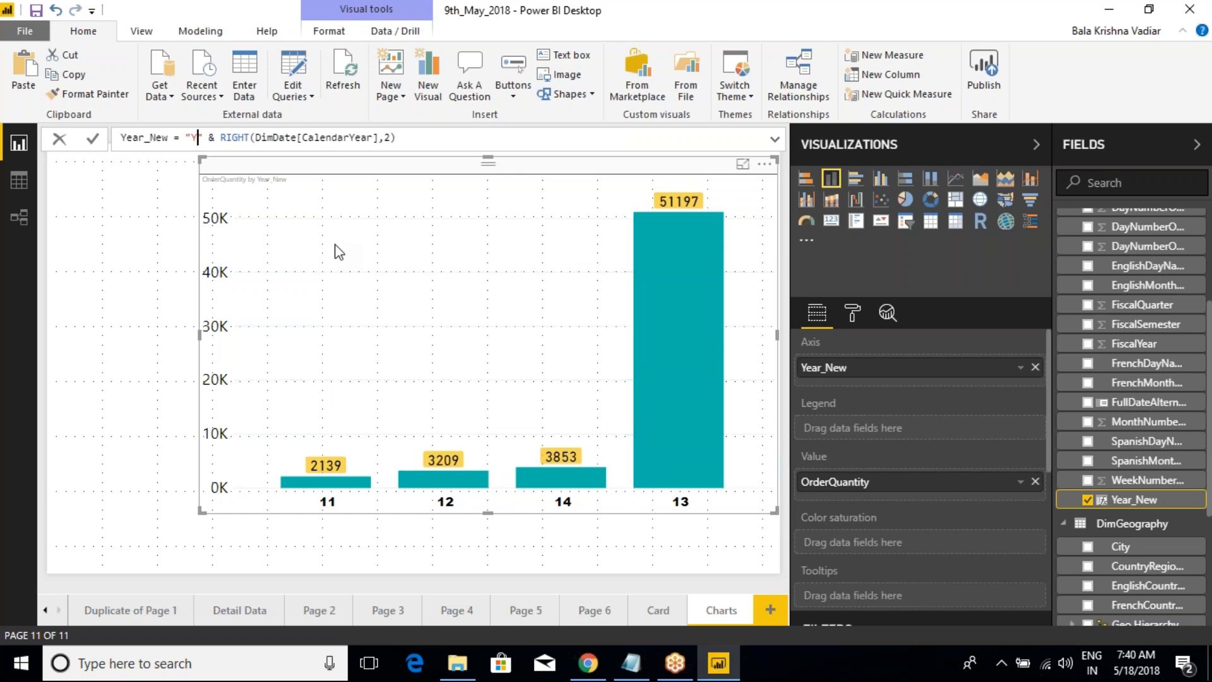
pyautogui.write('FY')
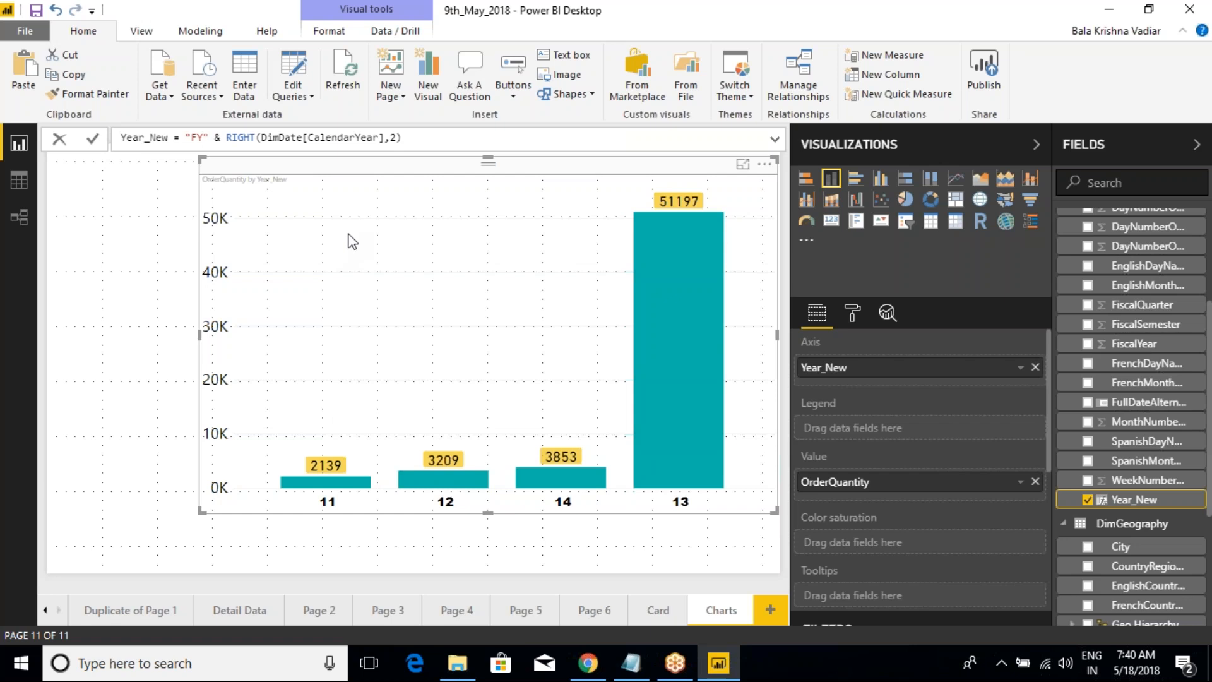
pyautogui.press('BackSpace')
pyautogui.press('BackSpace')
pyautogui.write('CY')
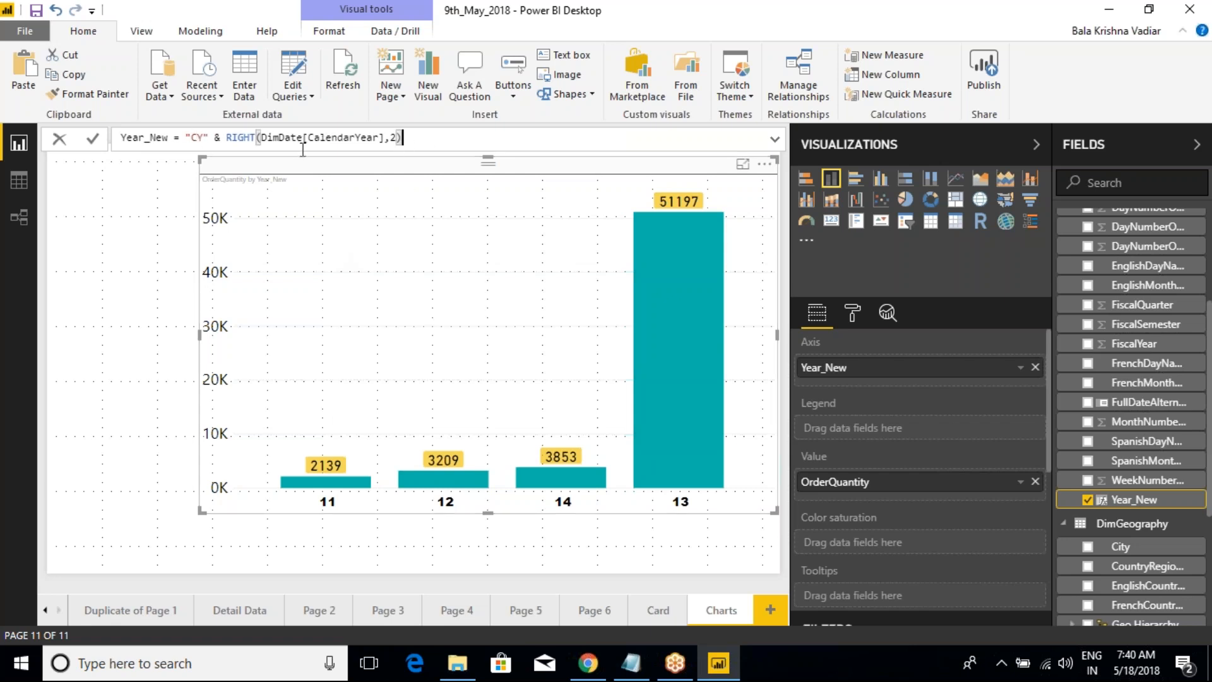
pyautogui.click(404, 137)
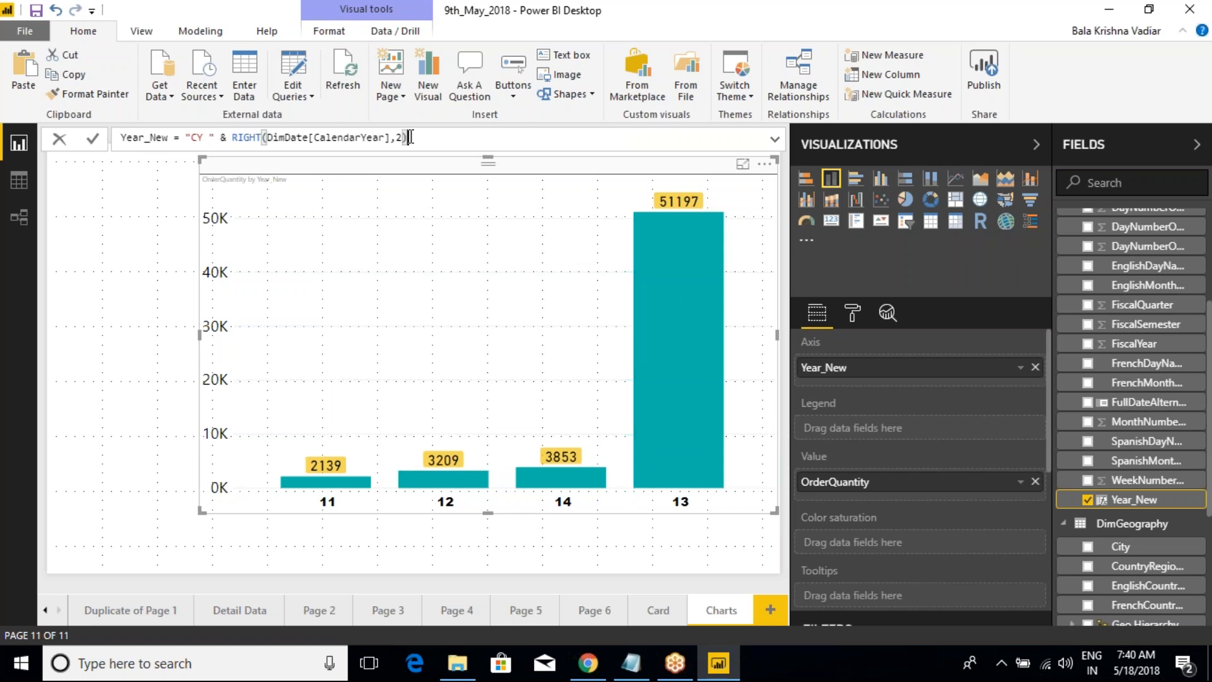
pyautogui.click(95, 143)
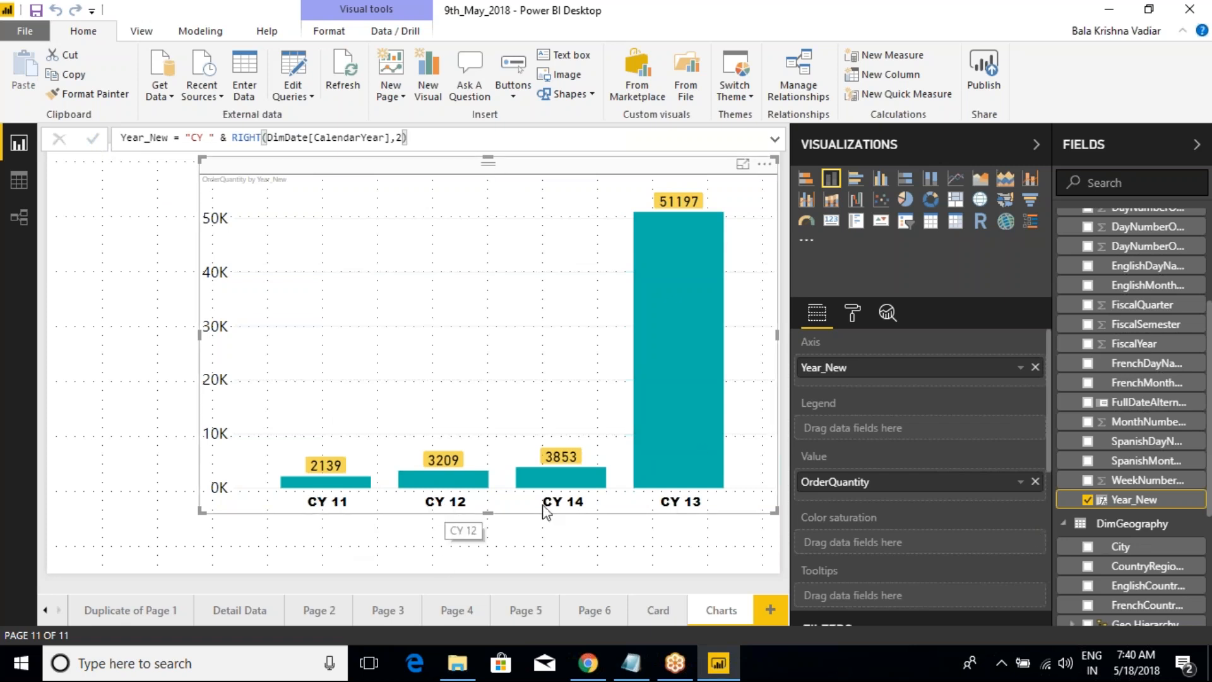
# Step: Remove the trailing space after CY in the Year_New formula and apply it
pyautogui.click(210, 137)
pyautogui.press('BackSpace')
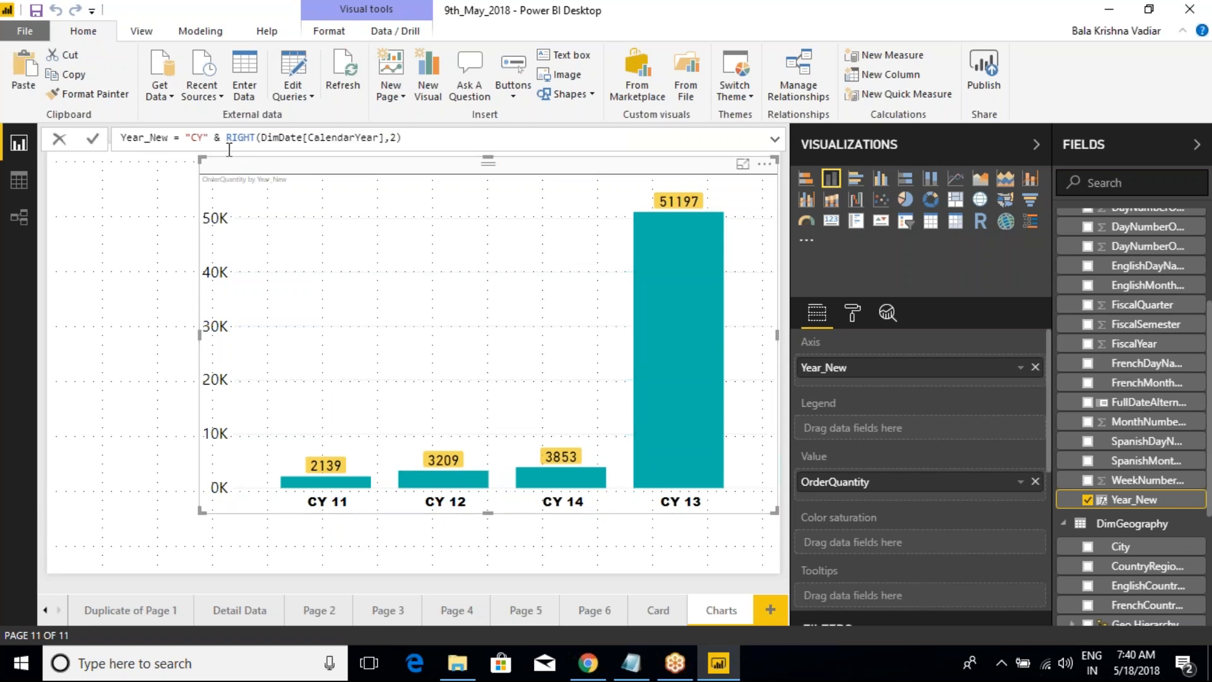
pyautogui.click(92, 138)
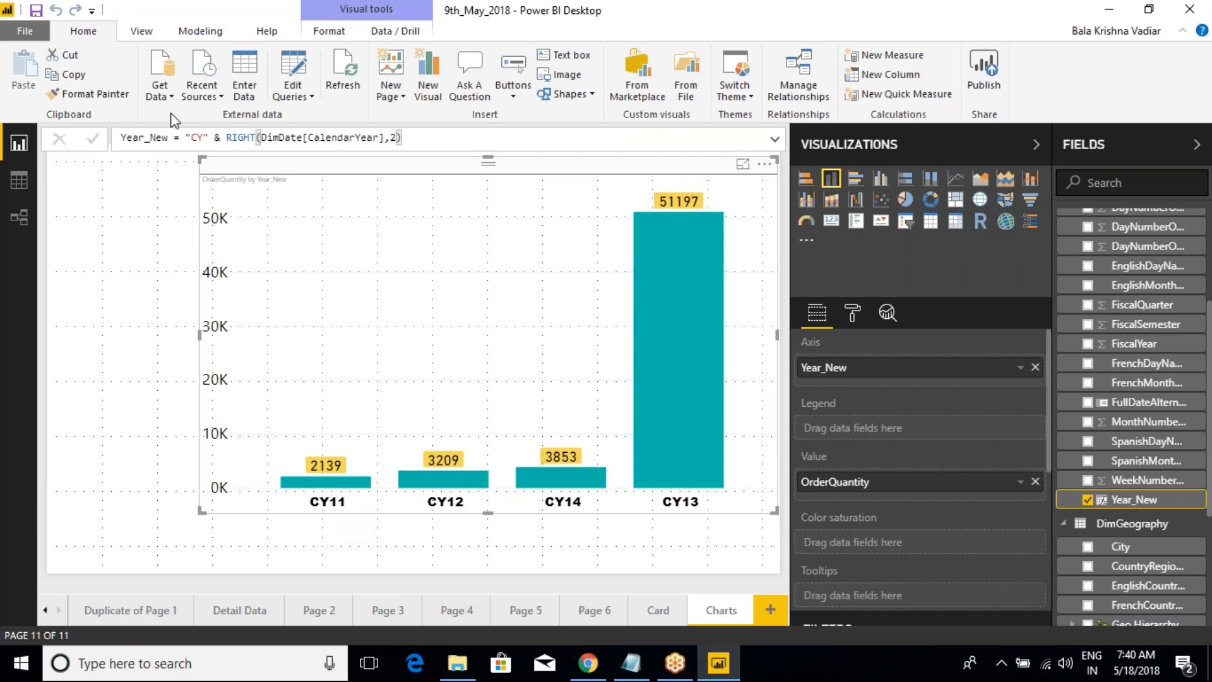
# Step: Change the Year_New formula's prefix to "Year" and apply it to the chart's axis labels
pyautogui.click(203, 137)
pyautogui.press('BackSpace')
pyautogui.press('BackSpace')
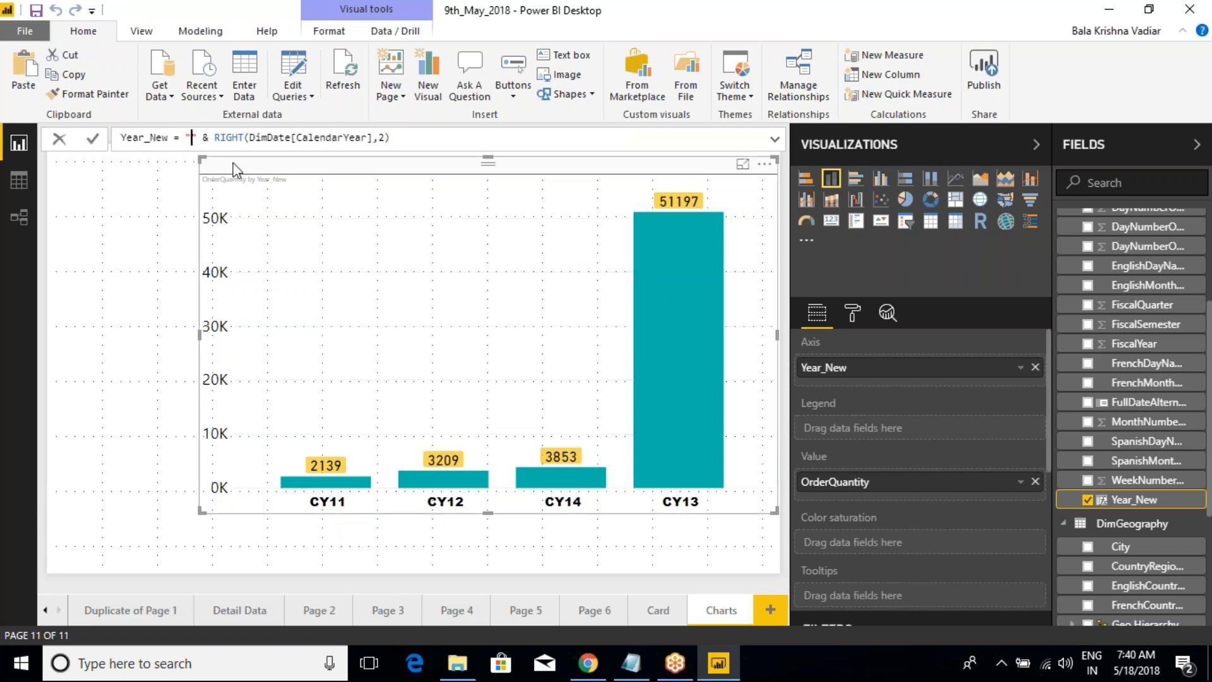
pyautogui.write('Year')
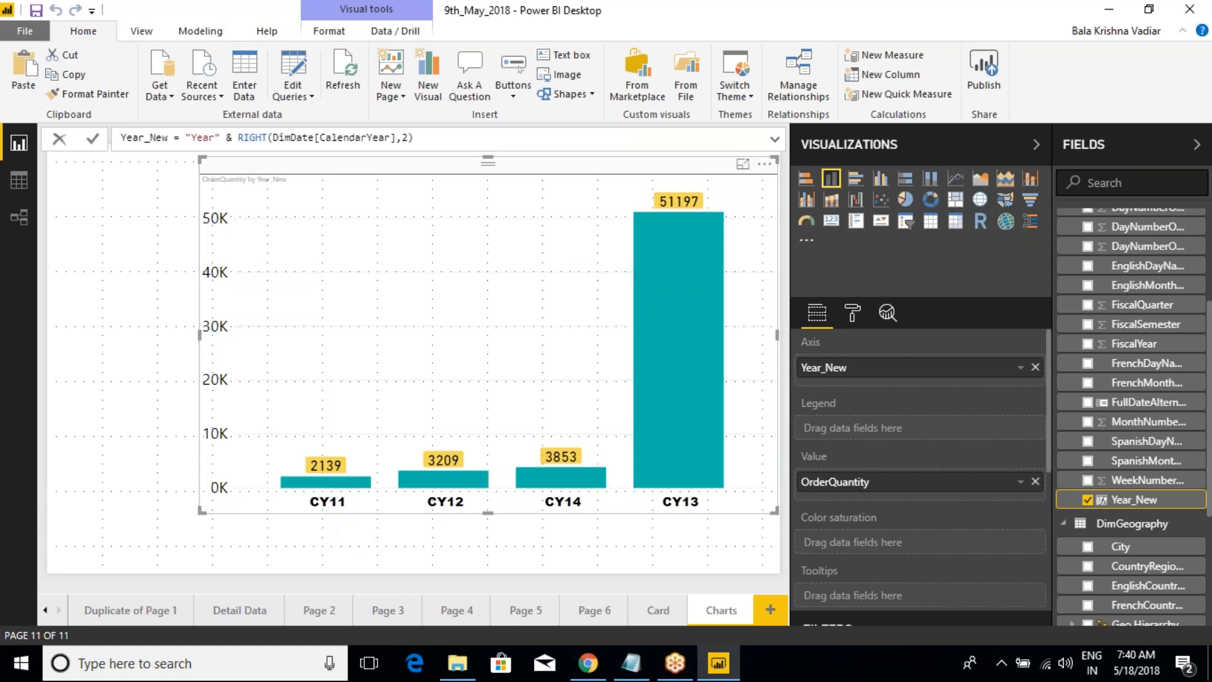
pyautogui.click(427, 136)
pyautogui.press('Return')
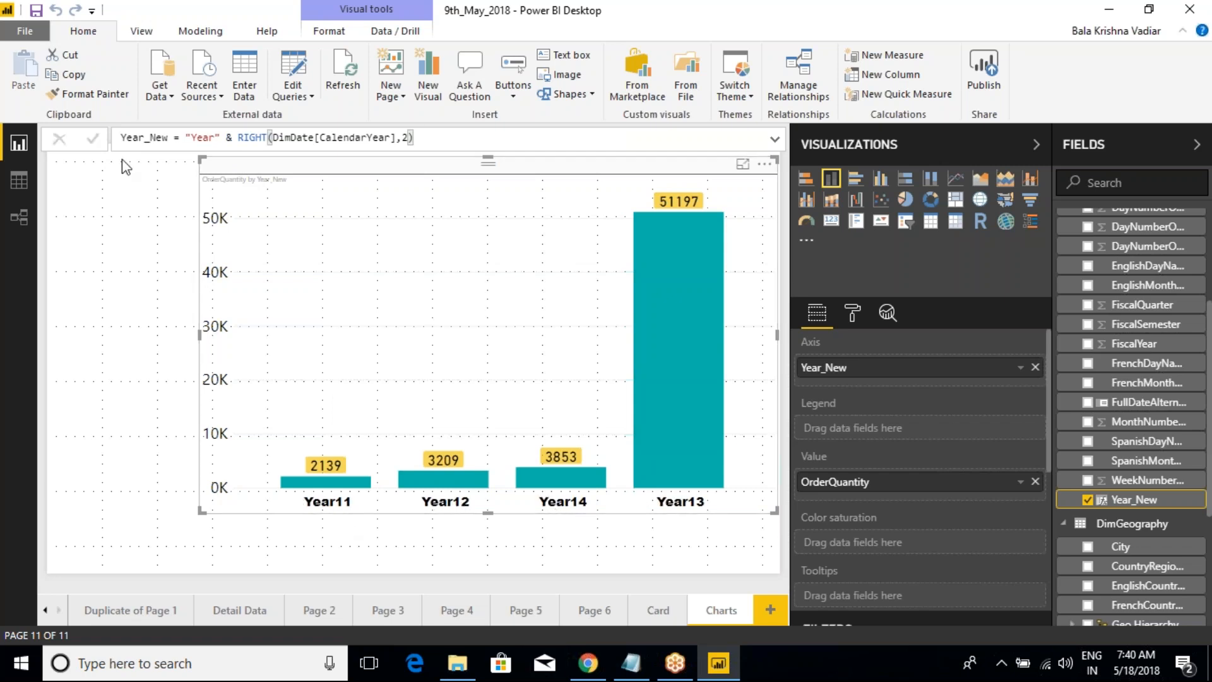
# Step: Set the prefix in the Year_New formula back to "CY" and apply it
pyautogui.click(215, 137)
pyautogui.press('BackSpace')
pyautogui.press('BackSpace')
pyautogui.press('BackSpace')
pyautogui.press('BackSpace')
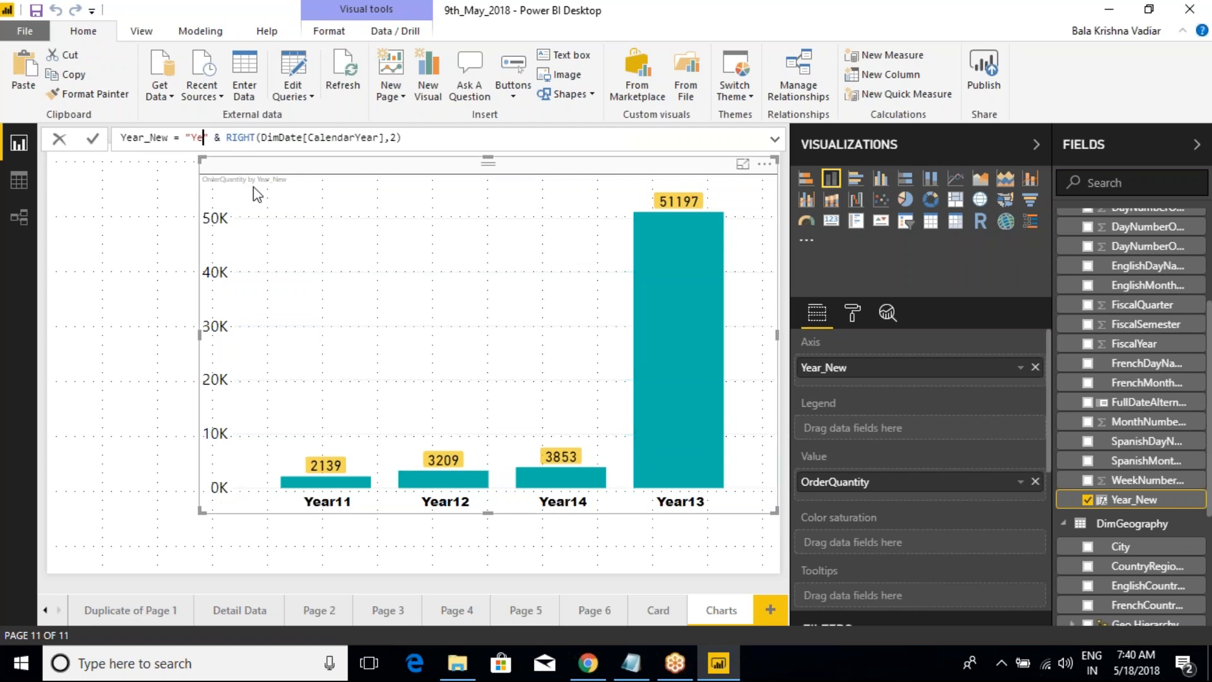
pyautogui.write('CY')
pyautogui.press('Return')
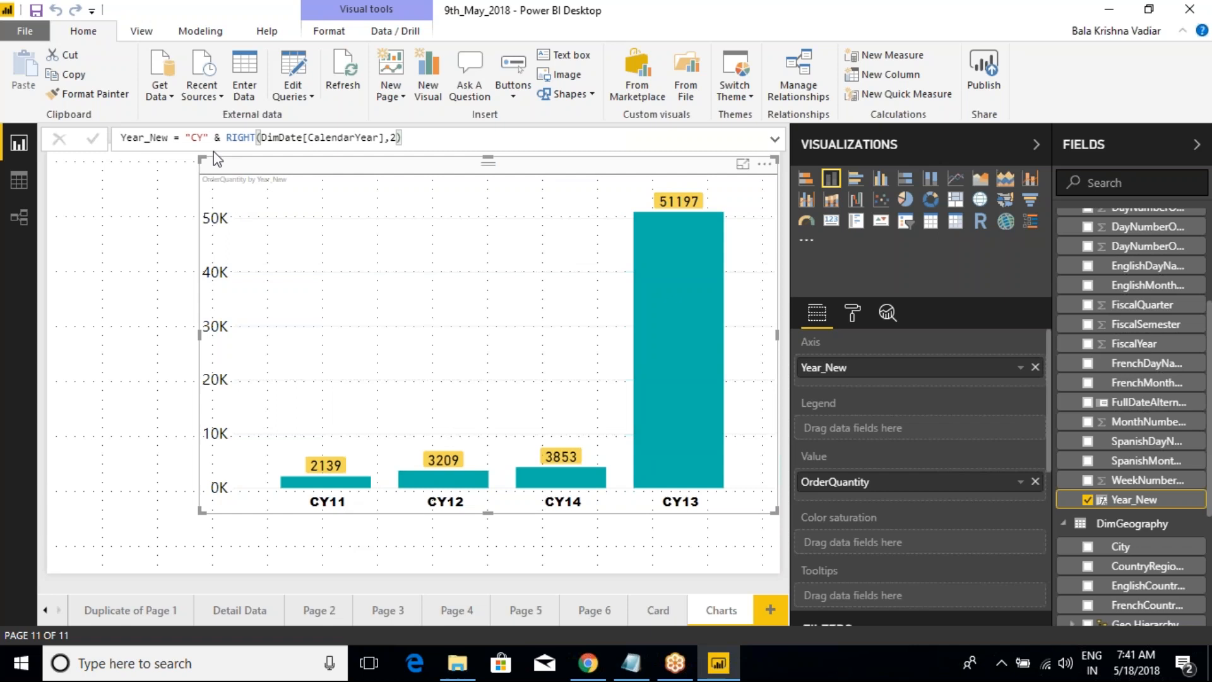
# Step: Set the Year_New formula's prefix to "FY" and apply it
pyautogui.click(203, 137)
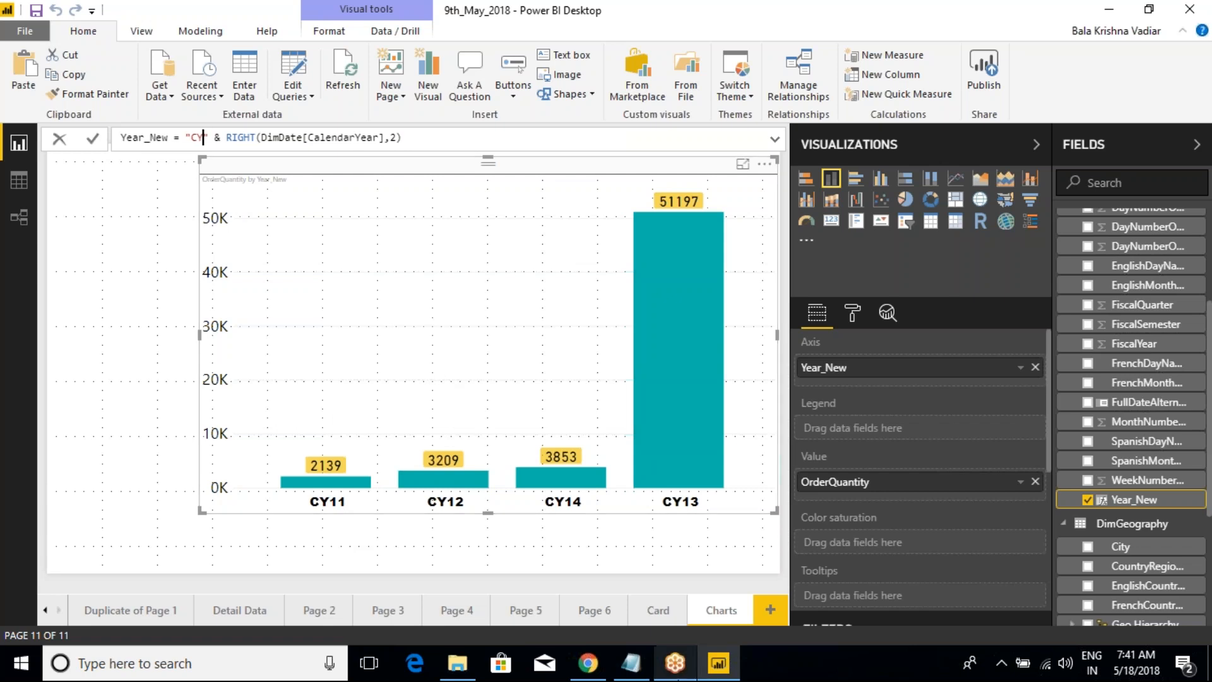
pyautogui.press('BackSpace')
pyautogui.press('BackSpace')
pyautogui.write('FY')
pyautogui.click(93, 138)
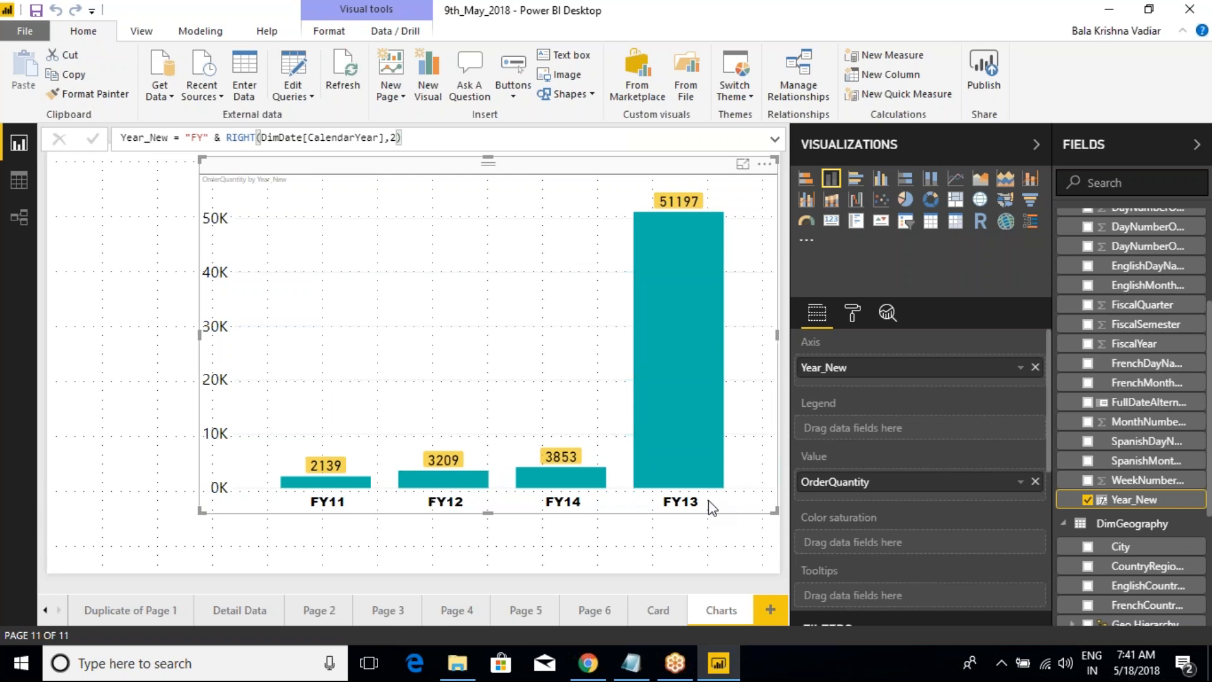
pyautogui.moveTo(642, 453)
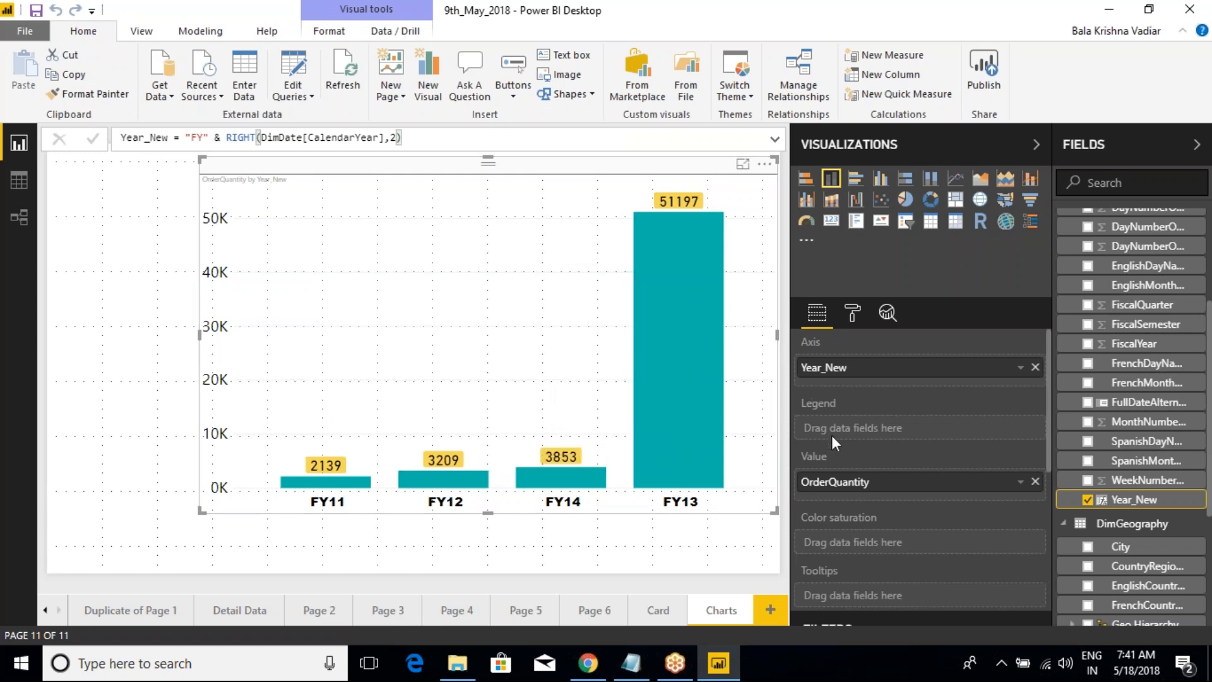
pyautogui.hotkey('ctrl', '2')
pyautogui.moveTo(783, 392); pyautogui.dragTo(923, 441)
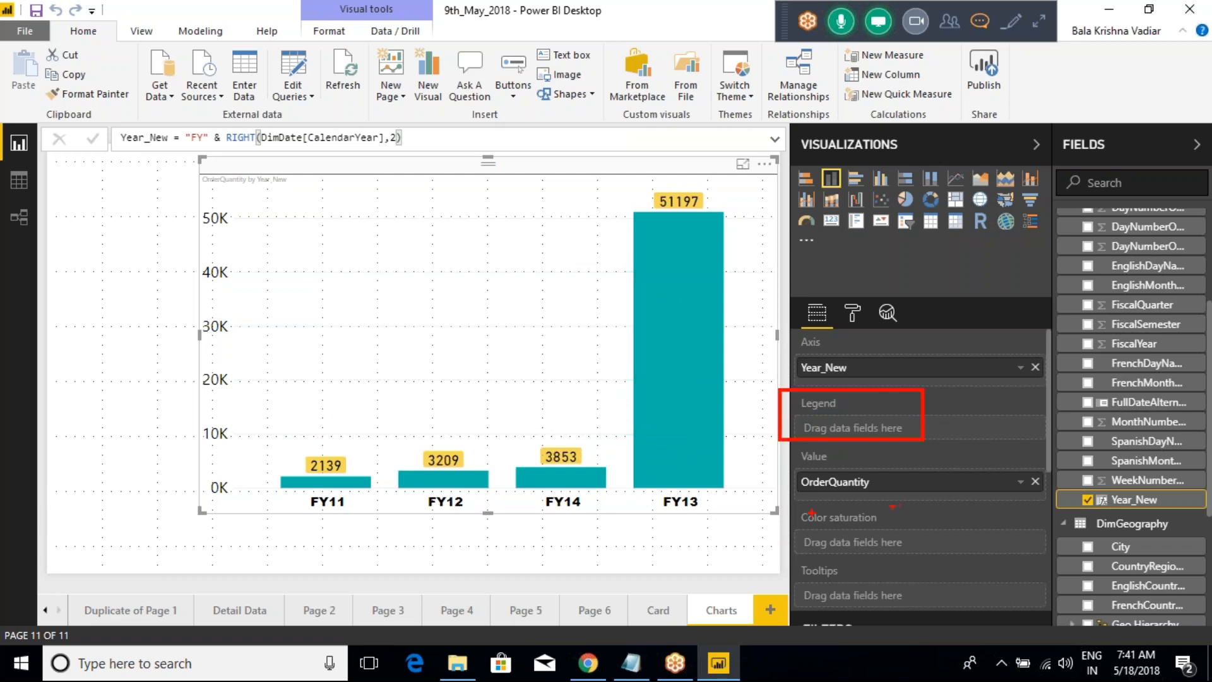
pyautogui.moveTo(783, 509); pyautogui.dragTo(903, 560)
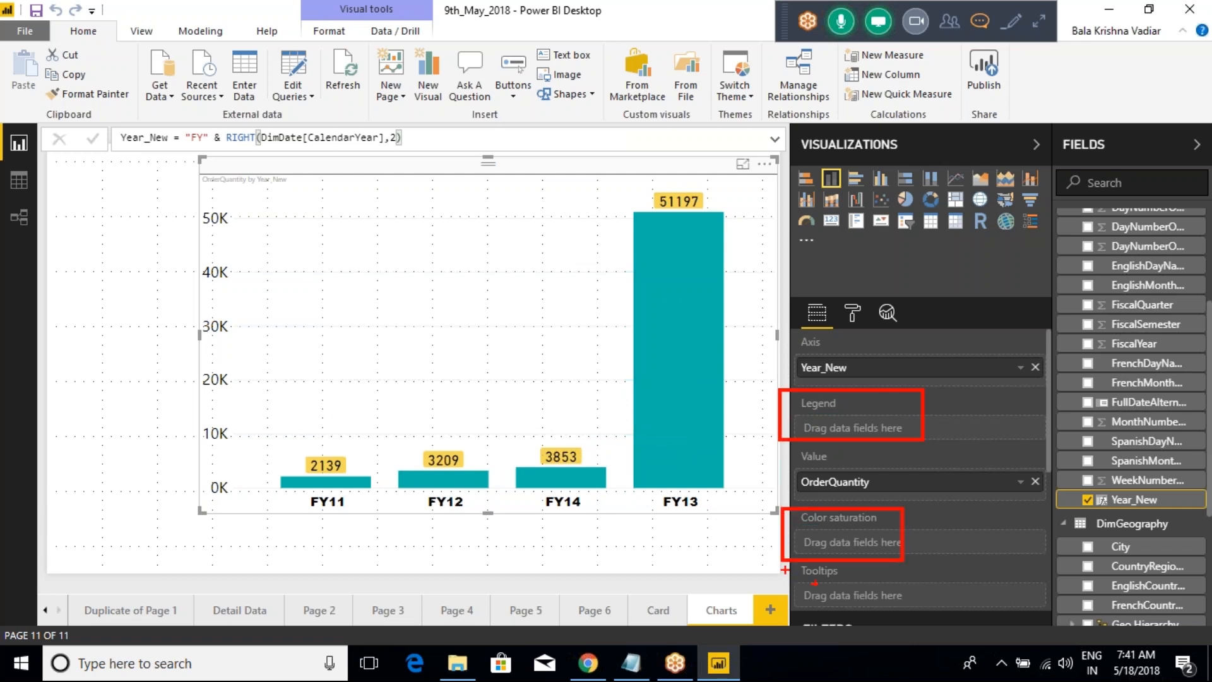
pyautogui.press('Escape')
# Step: Add a new calculated column to the DimDate table and name it Quarter_New
pyautogui.scroll(3, 1122, 345)
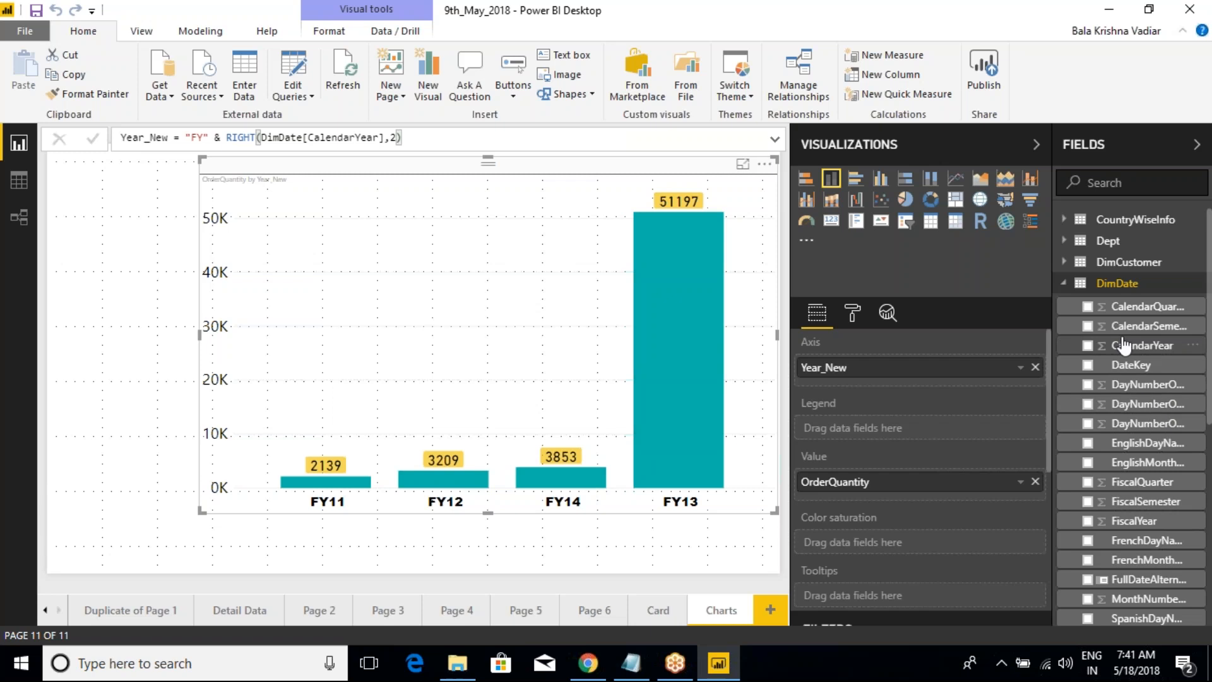
pyautogui.rightClick(1122, 283)
pyautogui.click(893, 288)
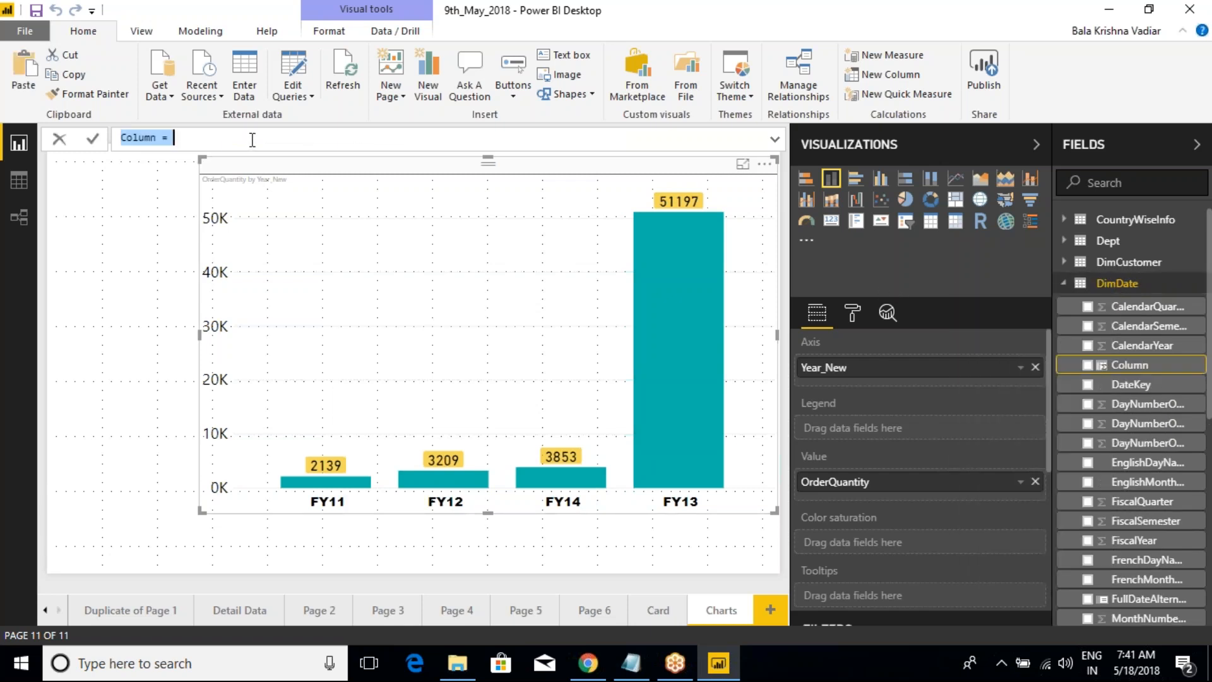
pyautogui.write('Q')
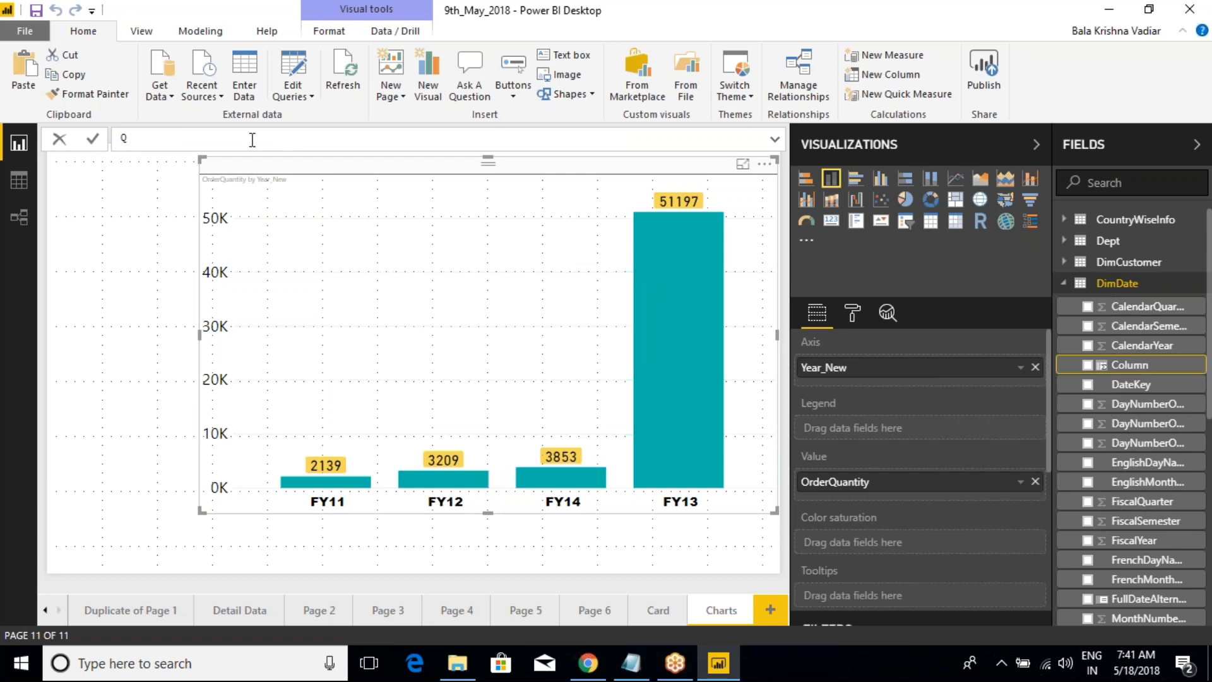
pyautogui.write('uarter_New = "Q" & czl')
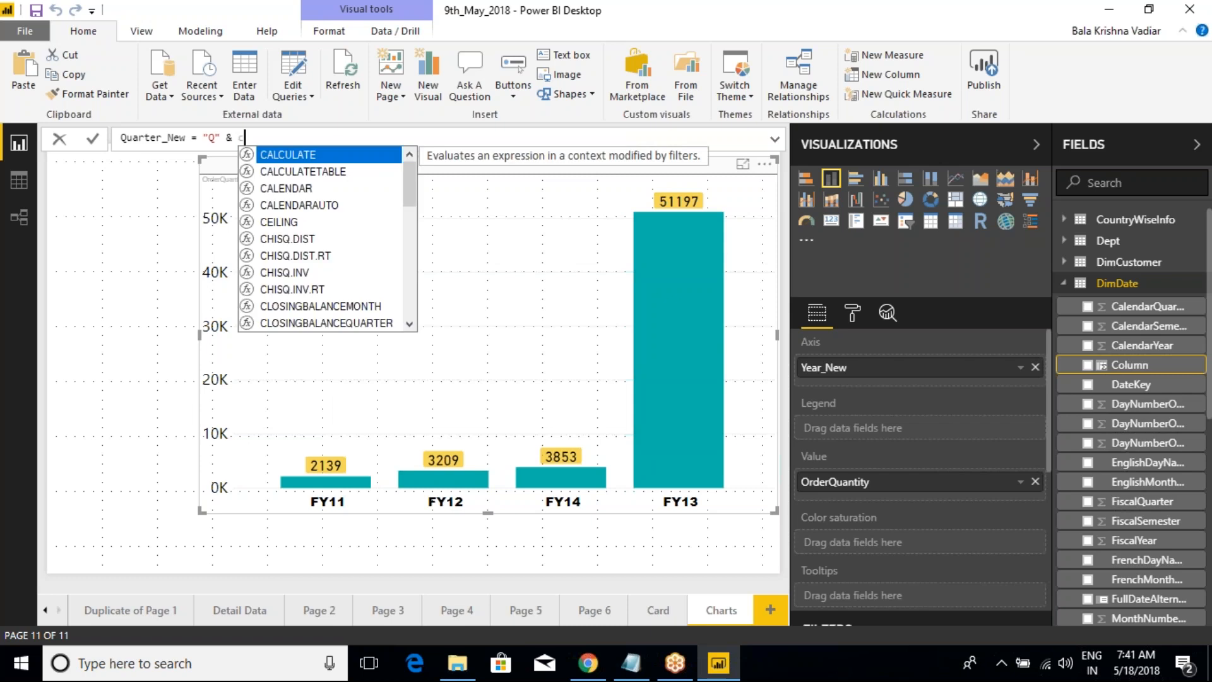
# Step: Define Quarter_New as "Q" & DimDate[CalendarQuarter] and apply the formula
pyautogui.press('BackSpace')
pyautogui.press('BackSpace')
pyautogui.write('alend')
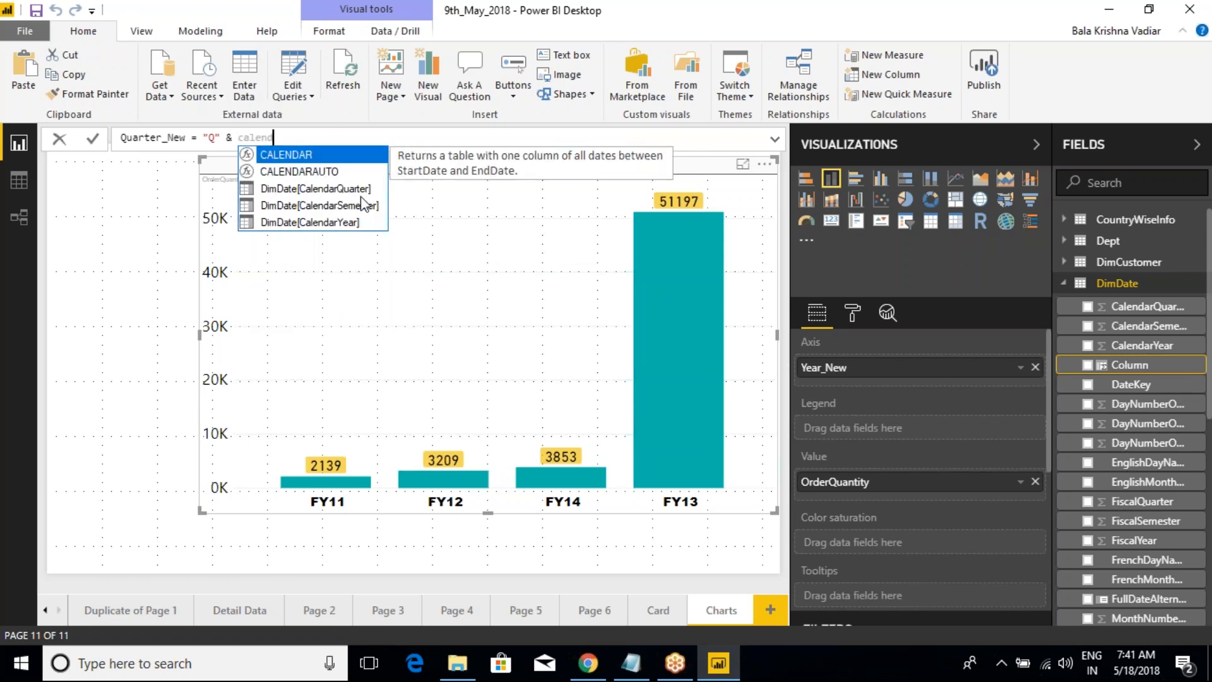
pyautogui.click(316, 189)
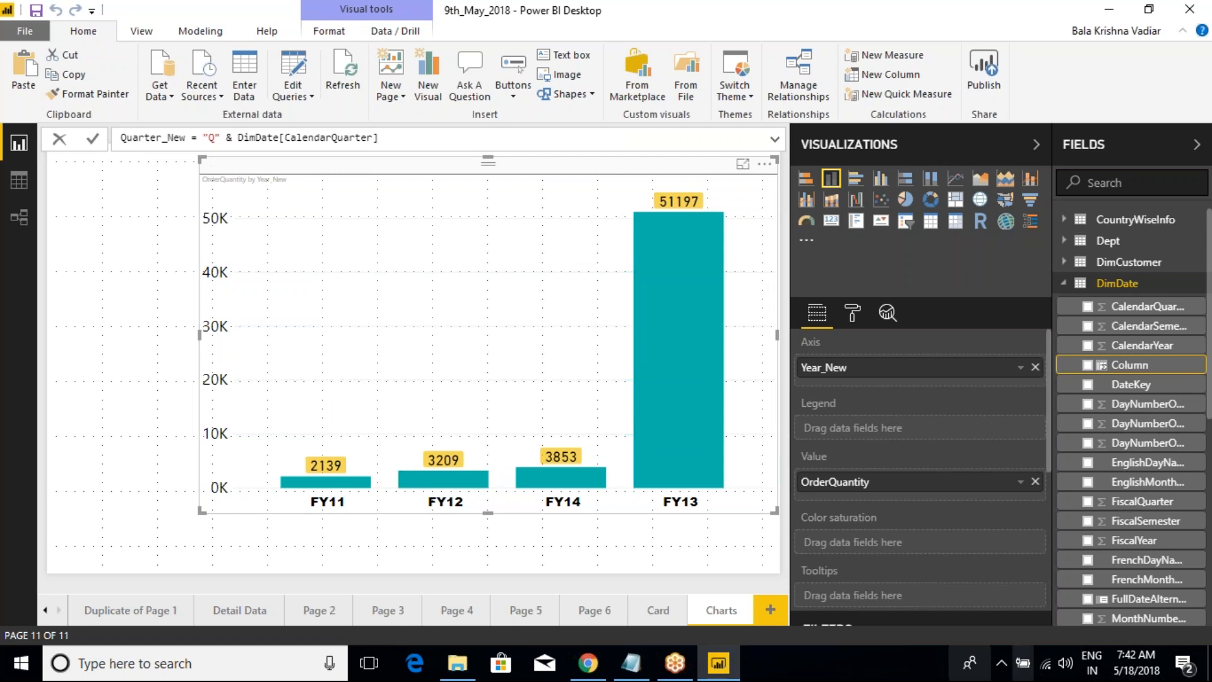
pyautogui.scroll(-3, 1153, 559)
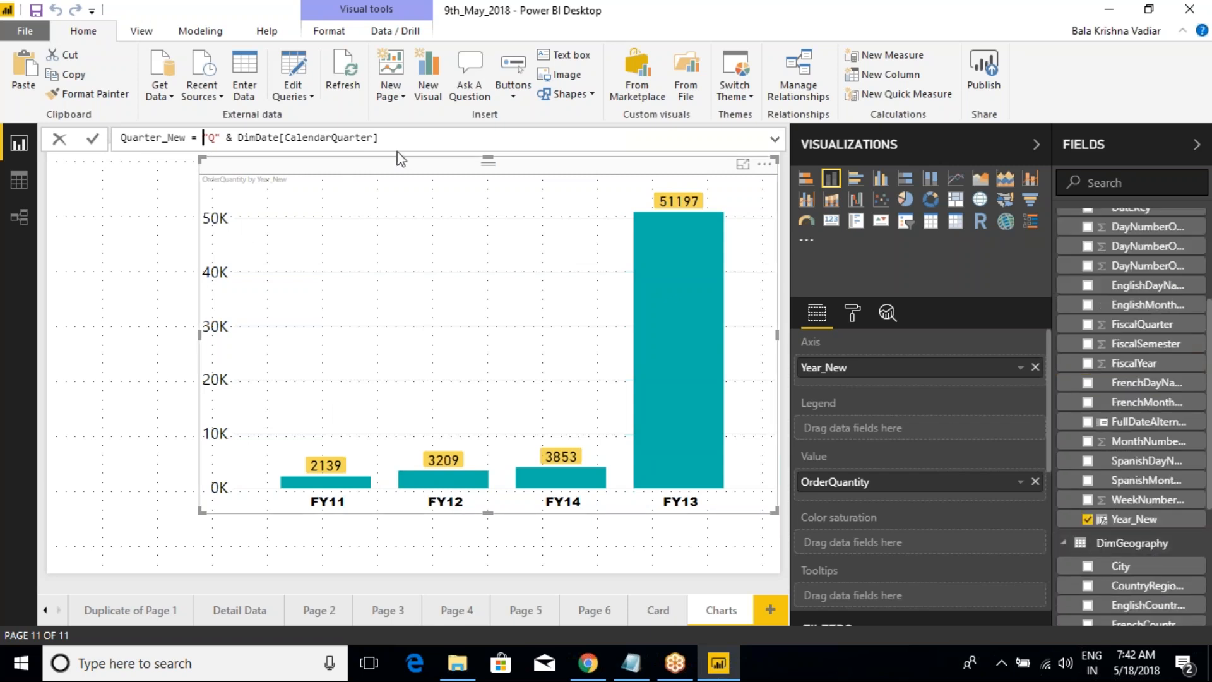
pyautogui.click(93, 138)
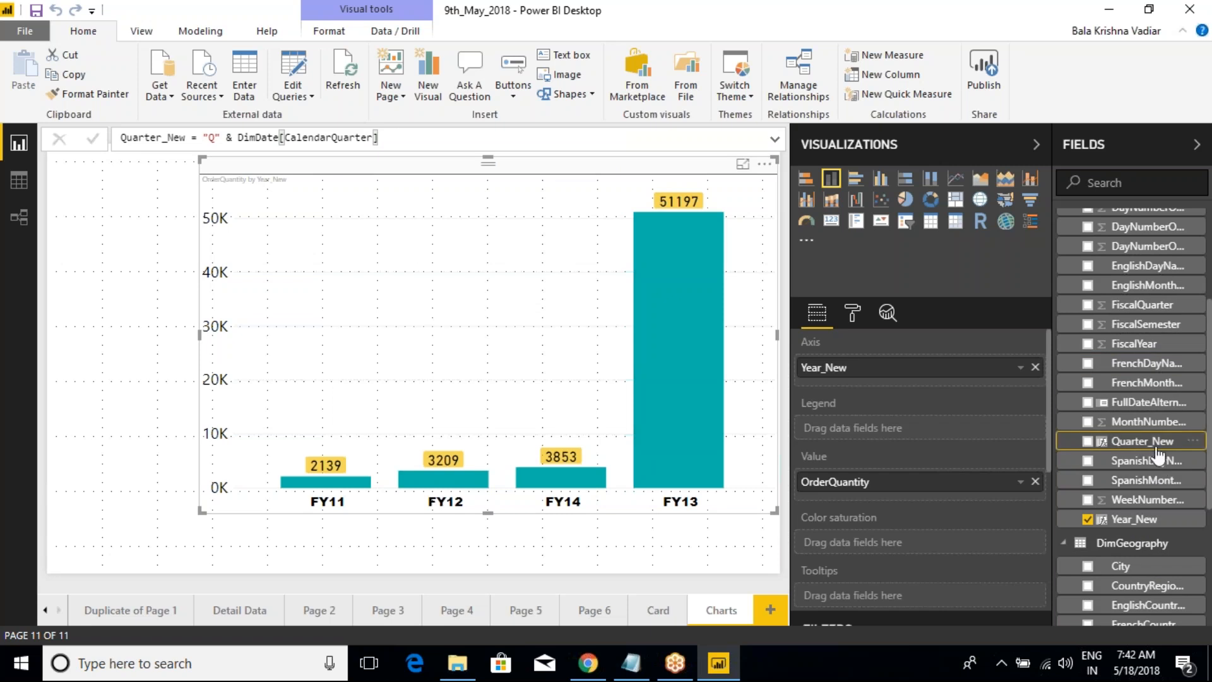
# Step: Add Quarter_New to the column chart's axis and move it to the legend
pyautogui.moveTo(1113, 452); pyautogui.dragTo(846, 385)
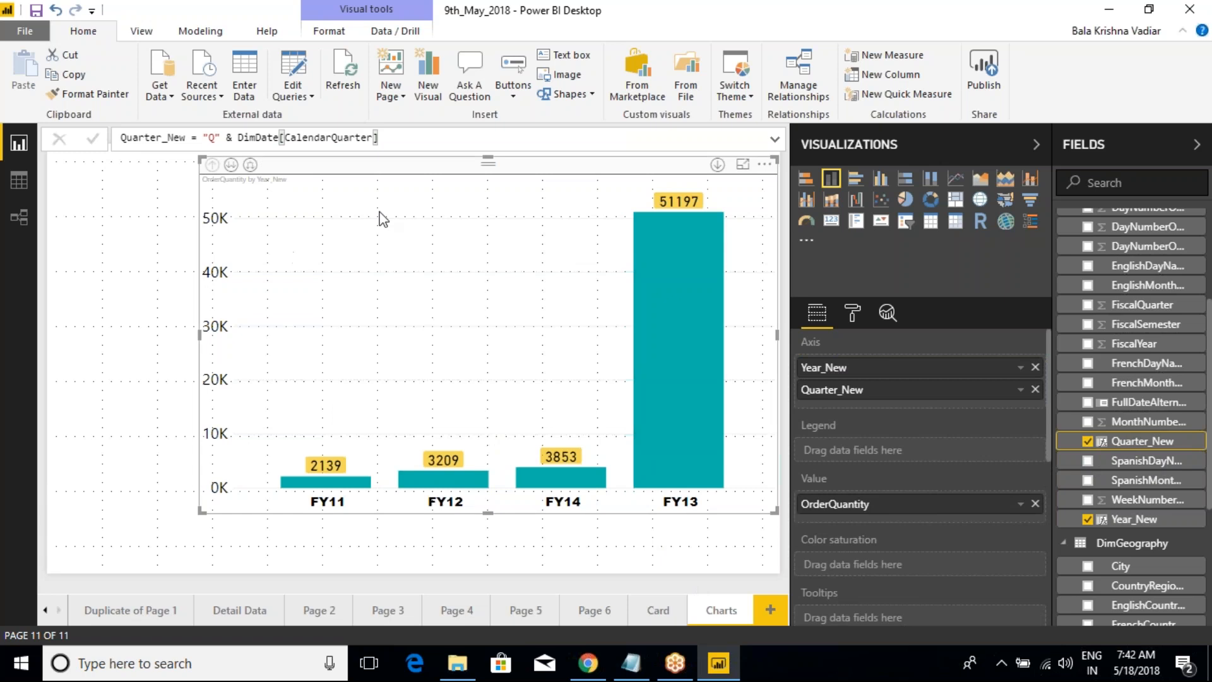
pyautogui.moveTo(643, 378)
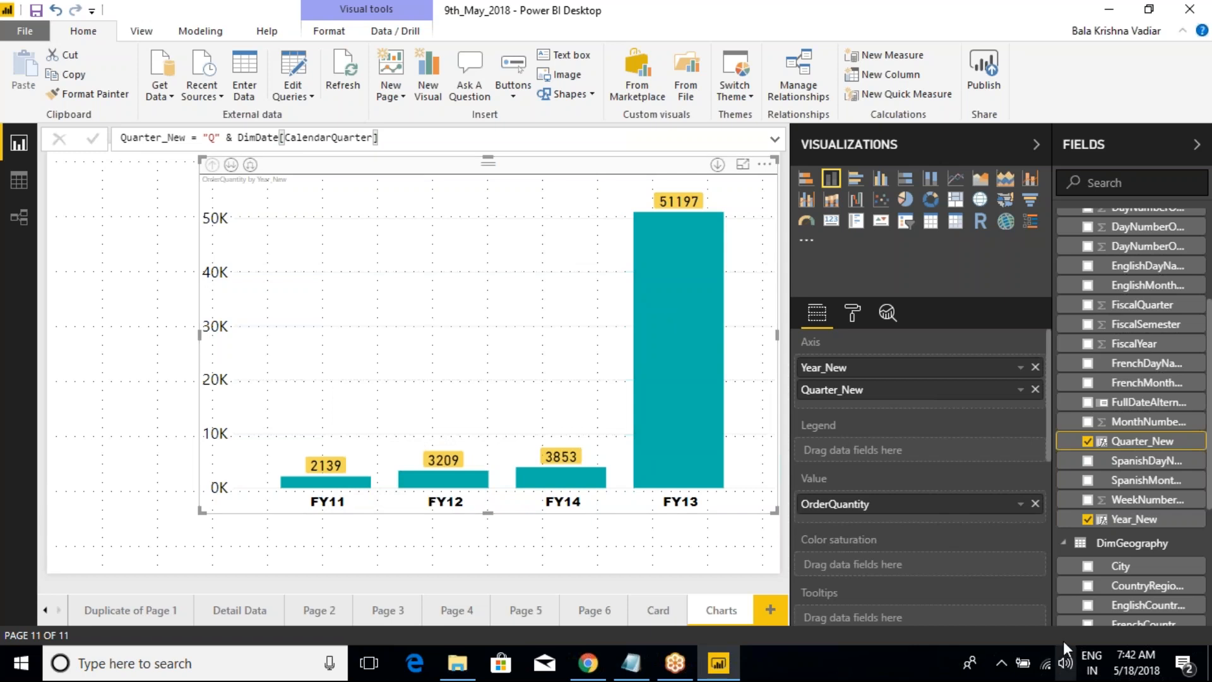
pyautogui.moveTo(841, 394); pyautogui.dragTo(847, 451)
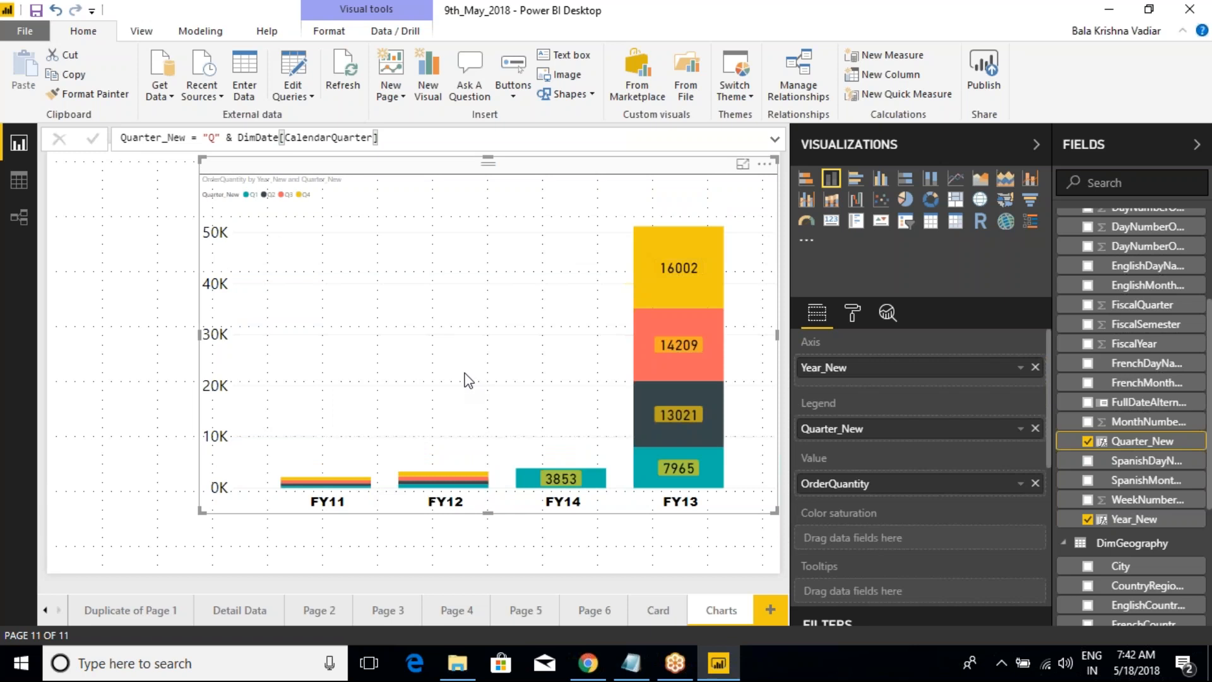
pyautogui.moveTo(851, 431)
pyautogui.mouseDown()
pyautogui.moveTo(857, 377)
pyautogui.moveTo(863, 451)
pyautogui.mouseUp()
# Step: Examine the FY13 column's quarter segments, the chart's legend and the Legend formatting section
pyautogui.moveTo(630, 225)
pyautogui.mouseDown()
pyautogui.moveTo(701, 327)
pyautogui.moveTo(741, 502)
pyautogui.mouseUp()
pyautogui.hotkey('ctrl', '2')
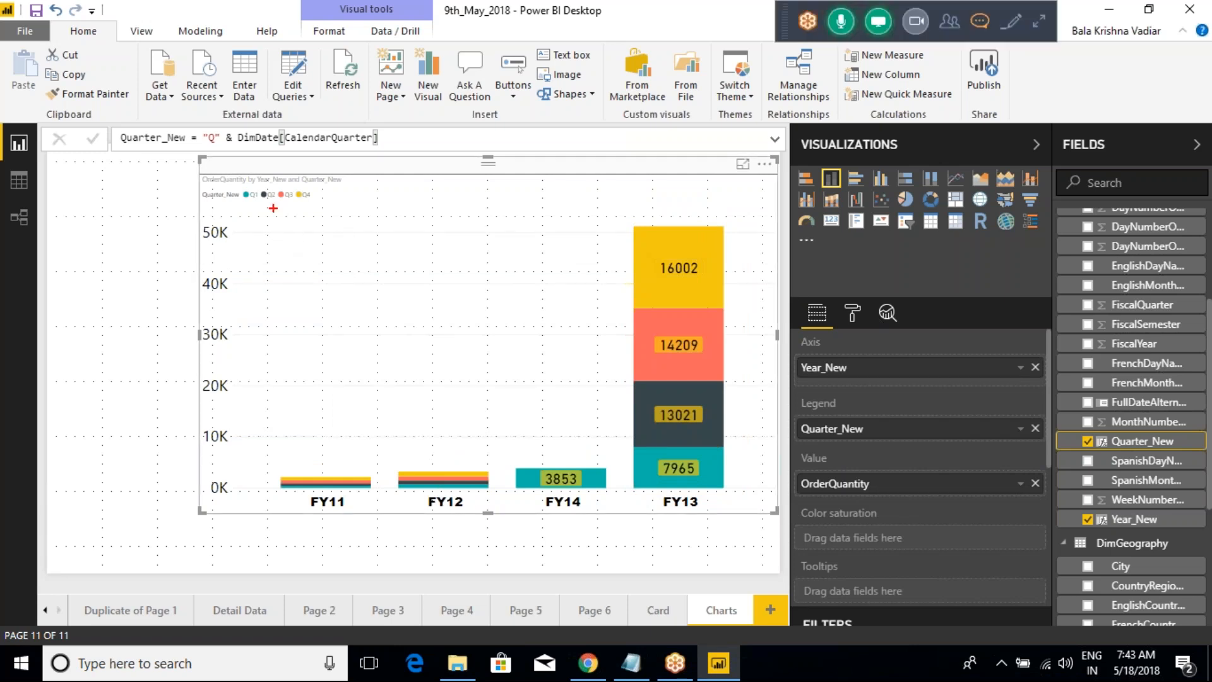
pyautogui.moveTo(190, 168)
pyautogui.mouseDown()
pyautogui.moveTo(255, 210)
pyautogui.moveTo(357, 213)
pyautogui.mouseUp()
pyautogui.press('Escape')
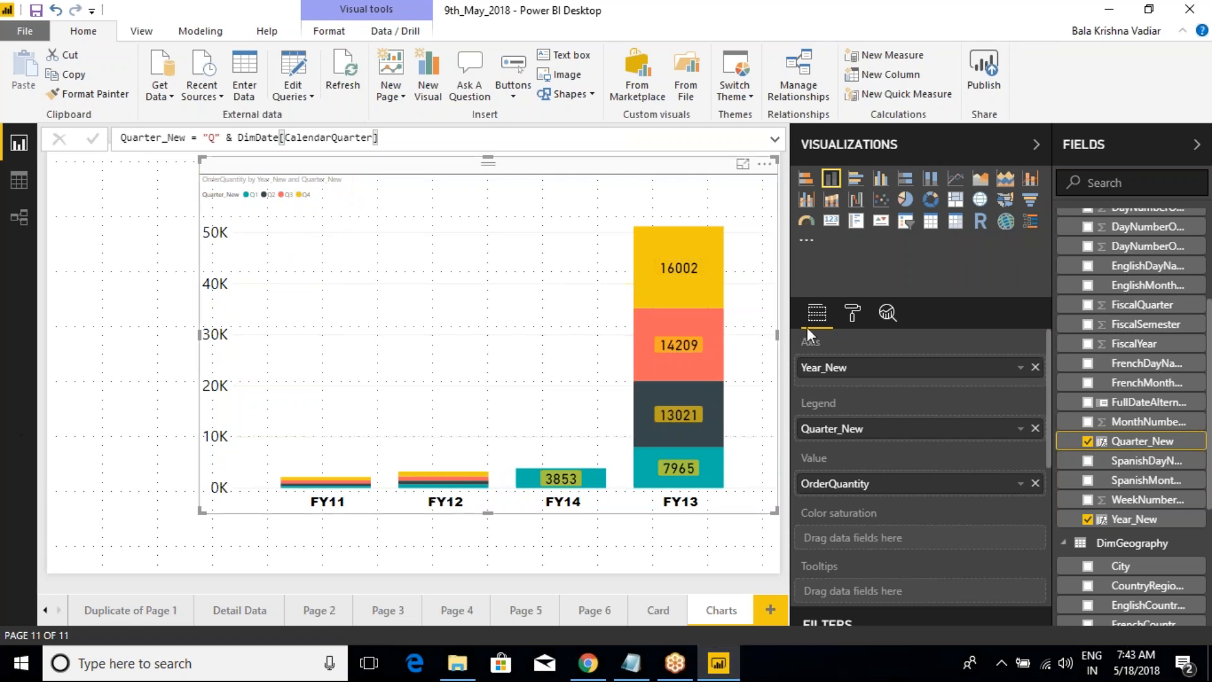
pyautogui.click(853, 316)
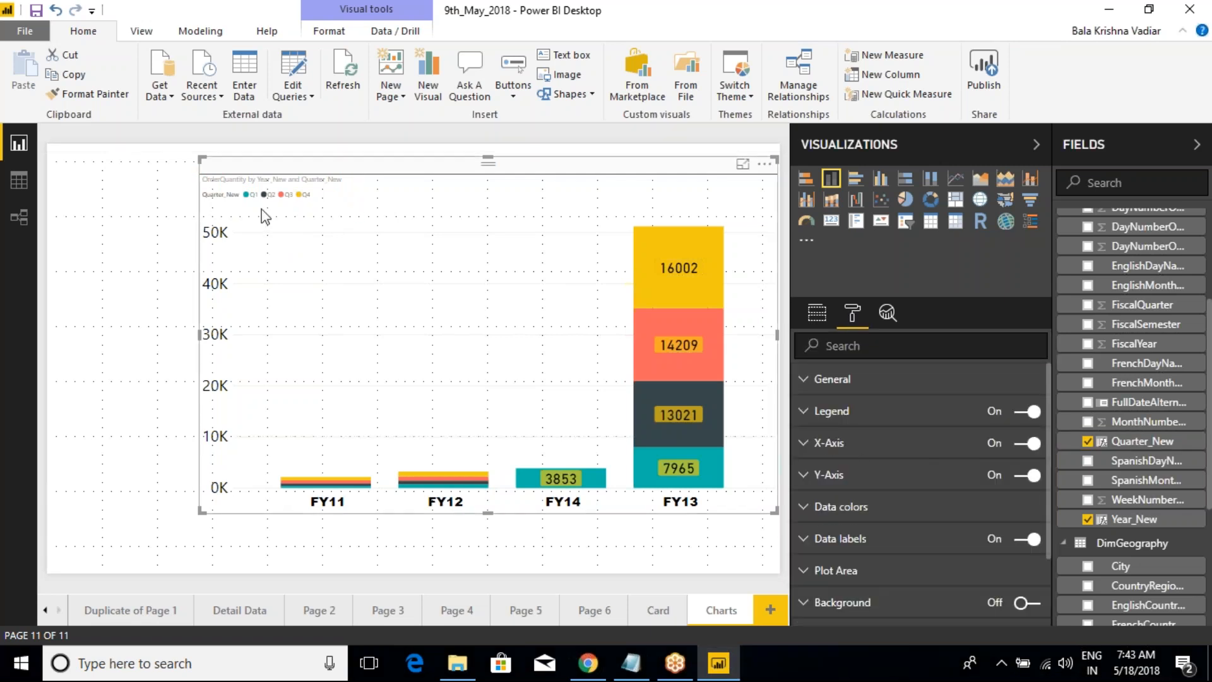
pyautogui.click(804, 414)
pyautogui.click(805, 417)
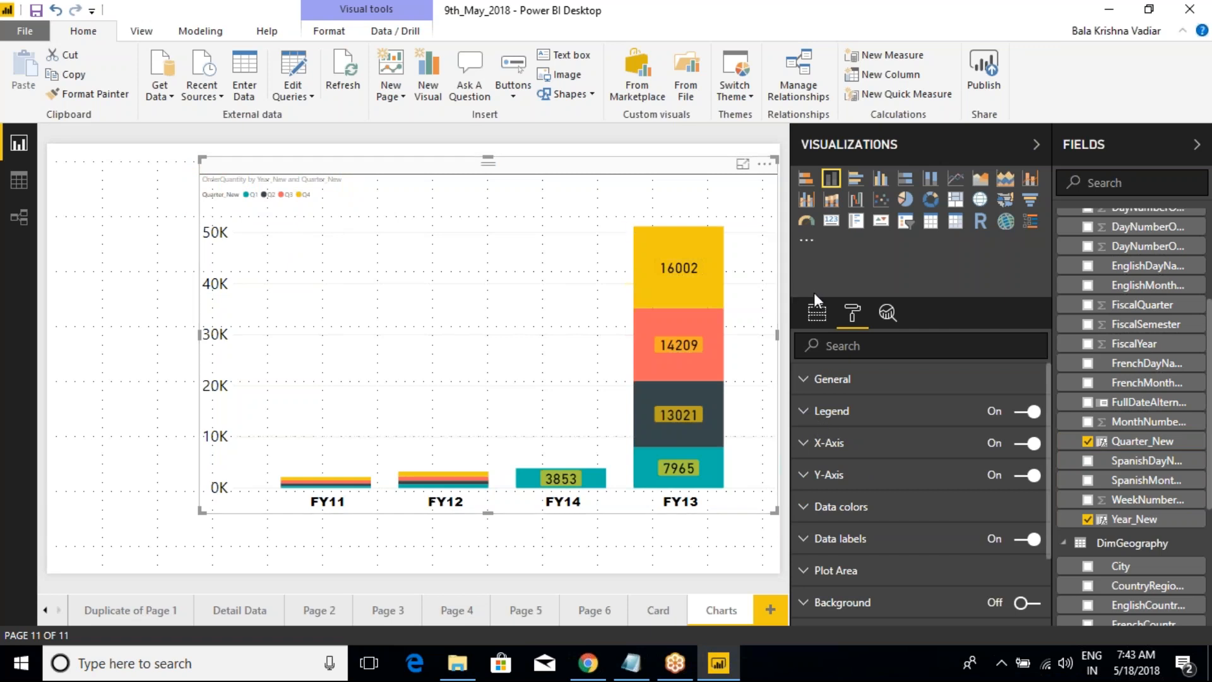
# Step: Move Quarter_New to the axis to compare the available formatting options, and return it to the legend
pyautogui.click(817, 313)
pyautogui.moveTo(996, 440); pyautogui.dragTo(969, 390)
pyautogui.click(853, 314)
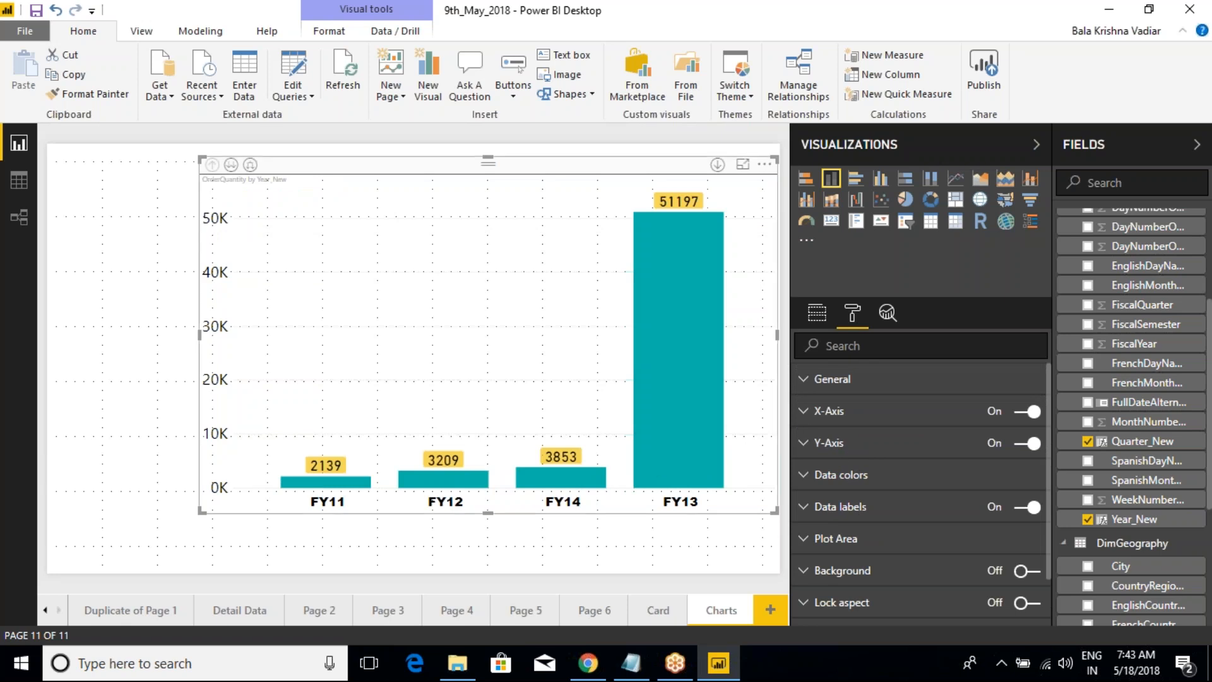
pyautogui.click(816, 313)
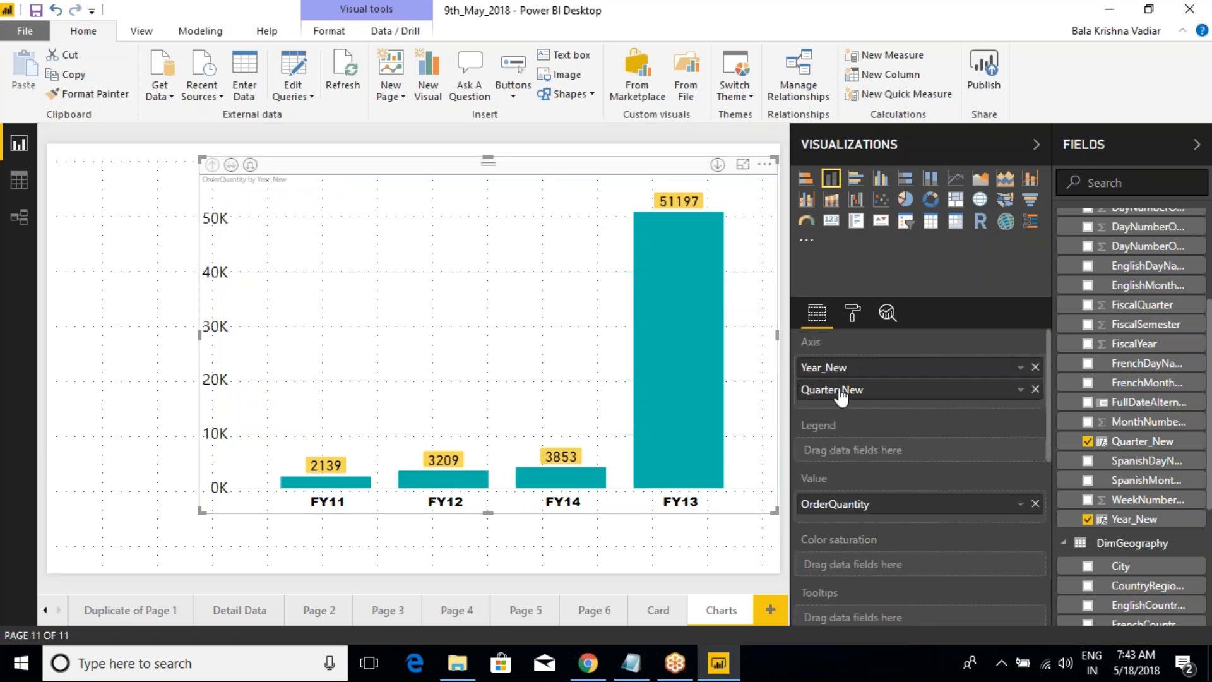
pyautogui.moveTo(847, 398); pyautogui.dragTo(857, 448)
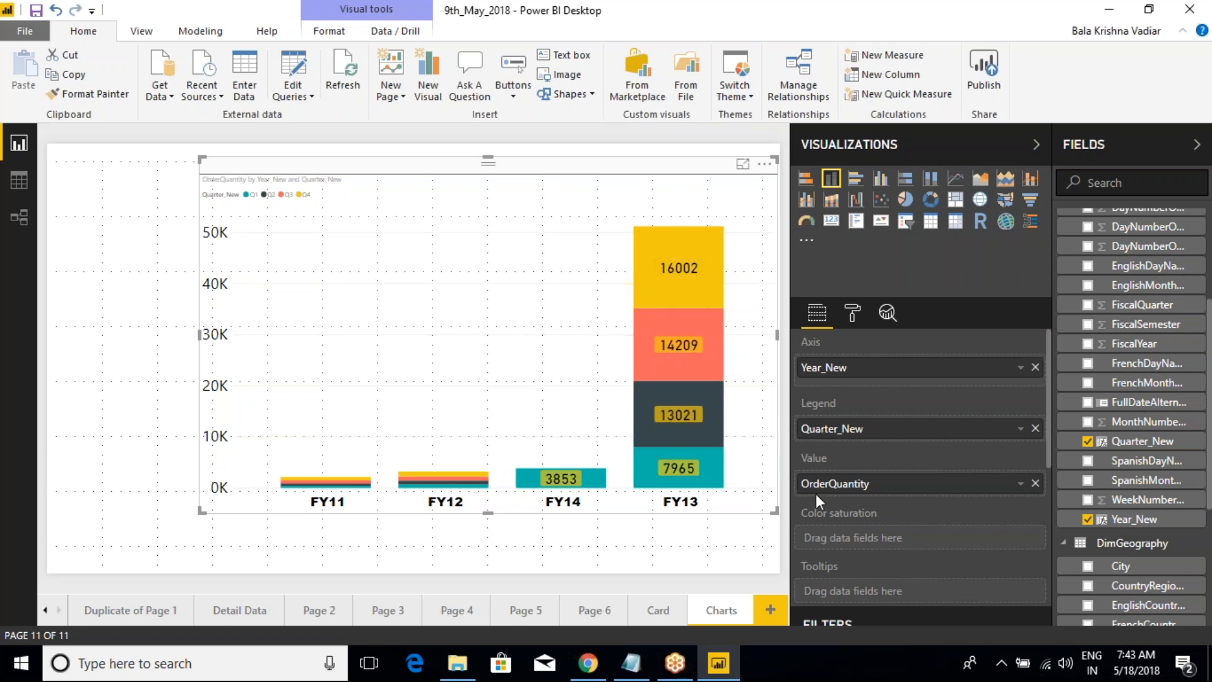
# Step: Inspect the tooltips of the FY13 column's quarter segments
pyautogui.moveTo(671, 387)
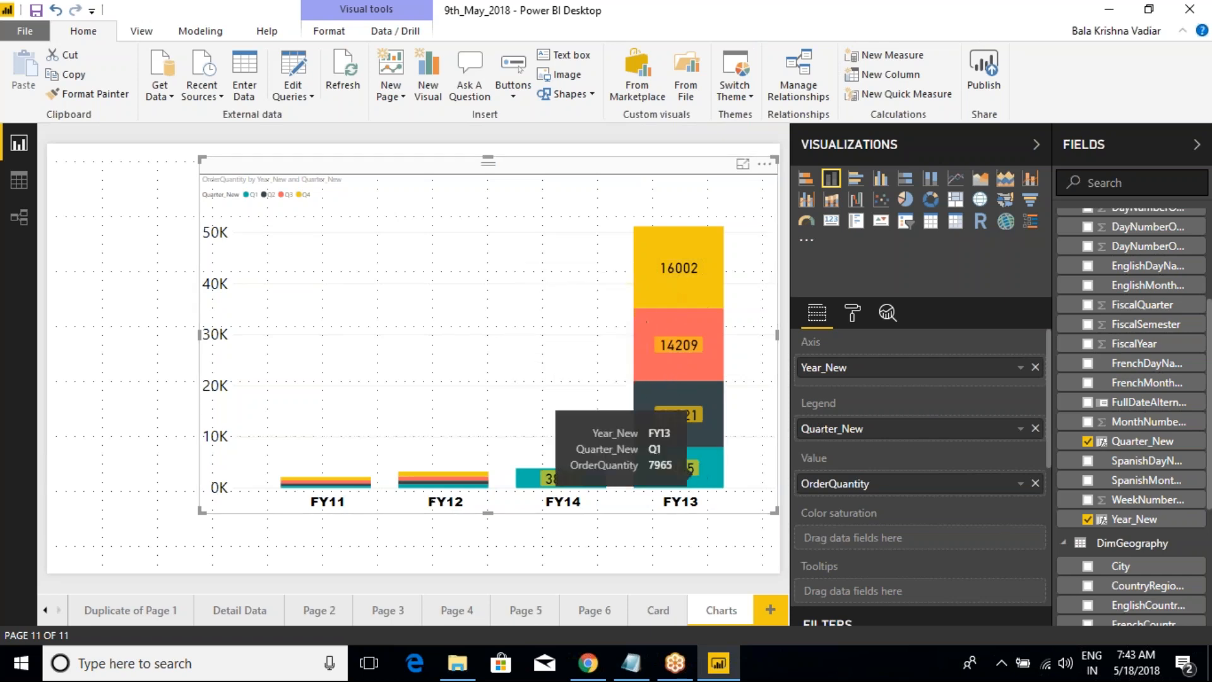
pyautogui.moveTo(682, 469)
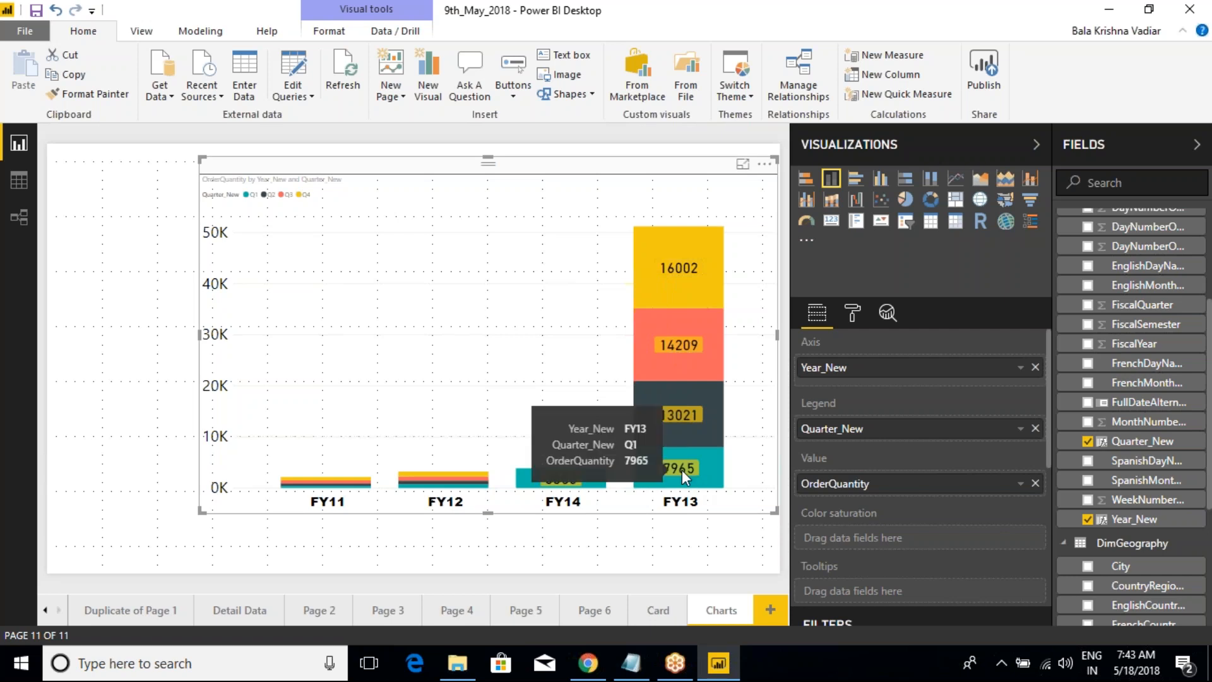
pyautogui.moveTo(700, 418)
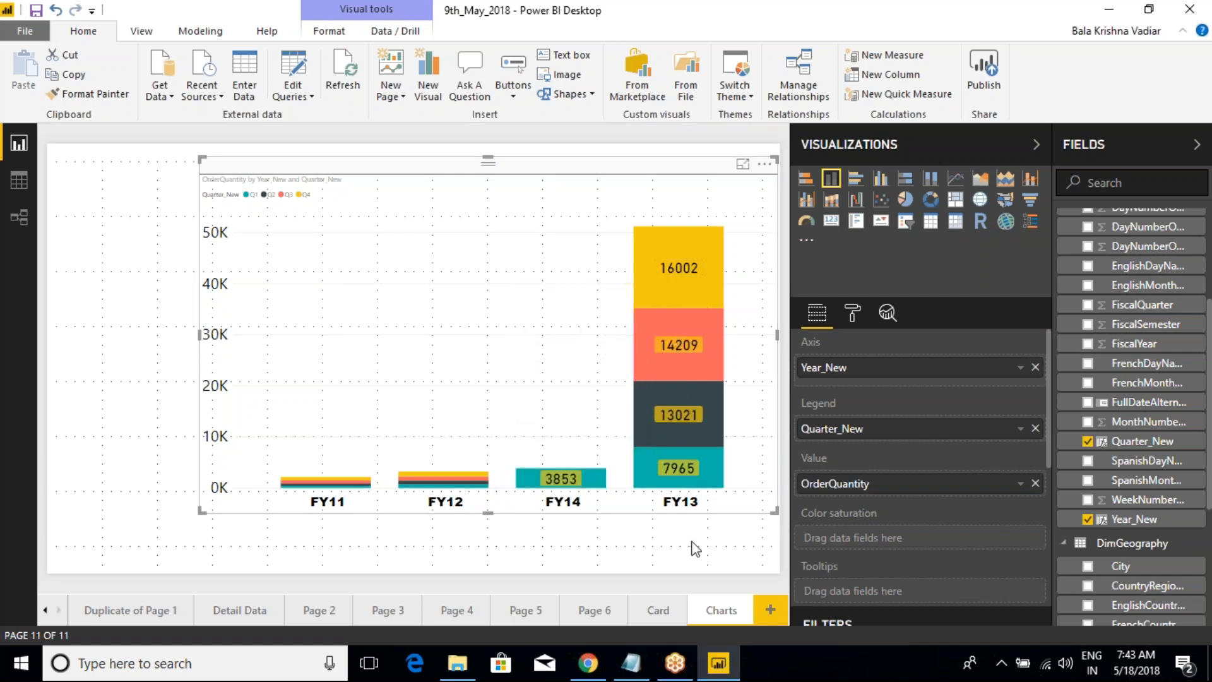
# Step: Change the chart's legend name to "Quarters"
pyautogui.click(853, 313)
pyautogui.click(804, 411)
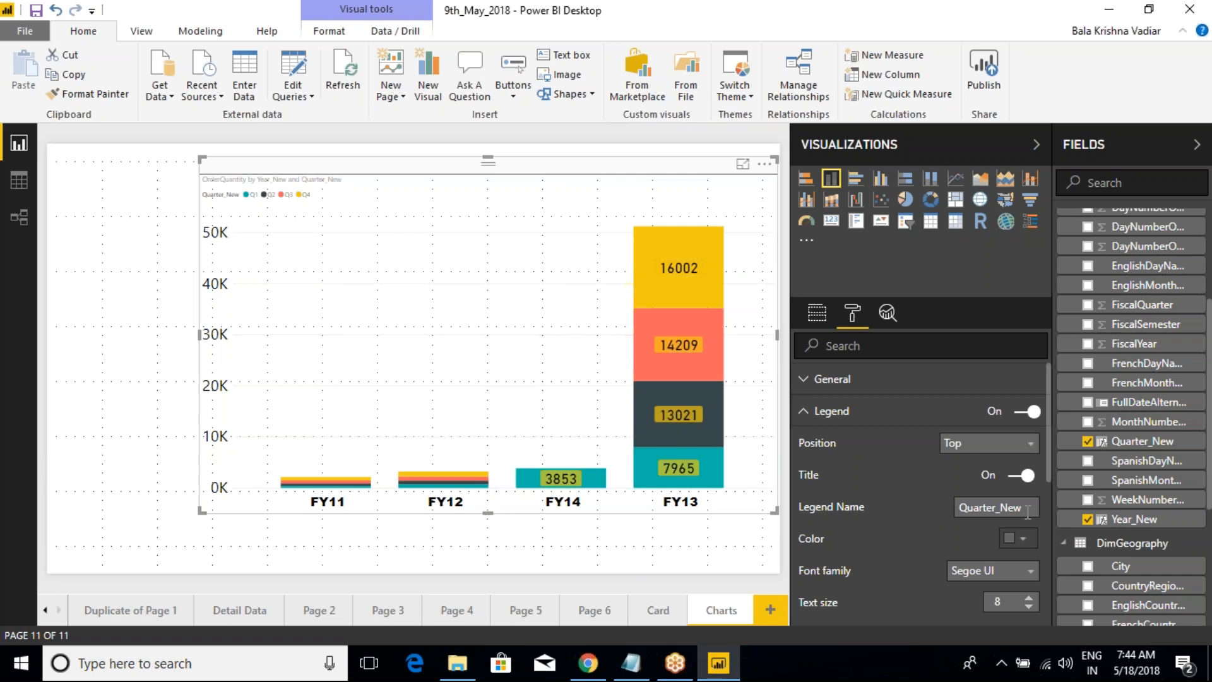
pyautogui.press('BackSpace')
pyautogui.press('BackSpace')
pyautogui.press('BackSpace')
# Step: Format the legend text in black Arial Black with a text size of 18
pyautogui.click(1018, 538)
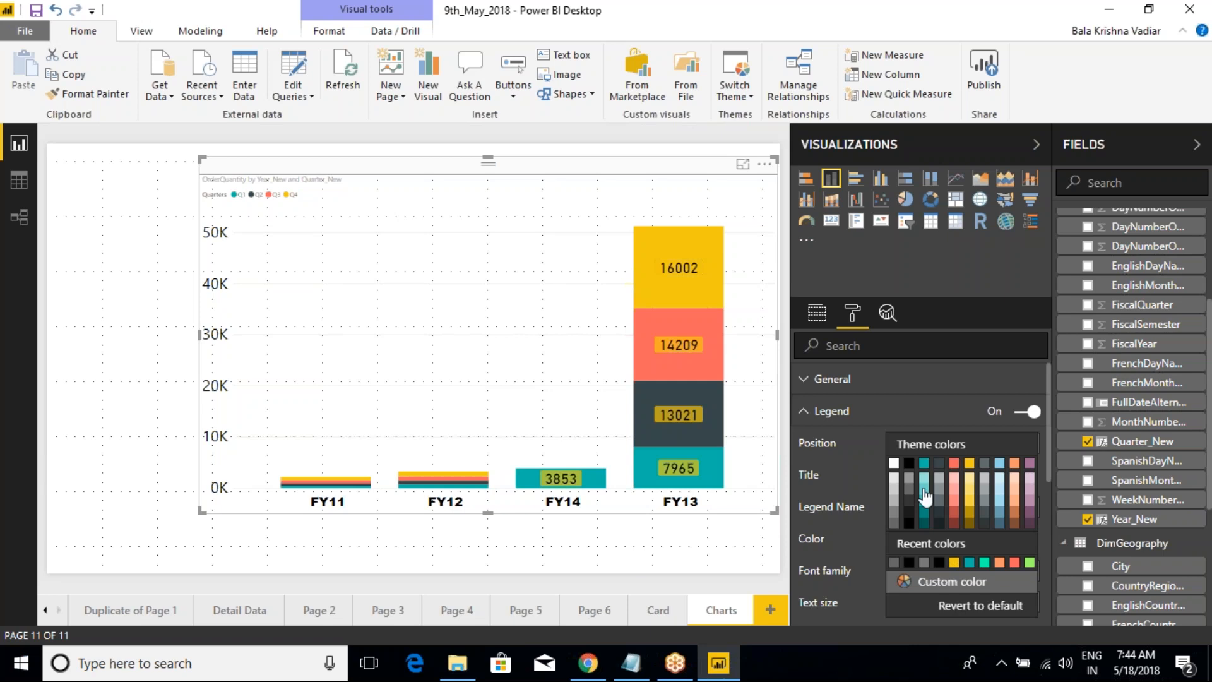
pyautogui.click(916, 480)
pyautogui.scroll(-1, 910, 518)
pyautogui.click(985, 483)
pyautogui.click(982, 514)
pyautogui.click(1029, 513)
pyautogui.click(1029, 513)
pyautogui.click(1030, 512)
pyautogui.click(1029, 513)
pyautogui.click(1030, 512)
pyautogui.click(1029, 513)
pyautogui.click(1029, 513)
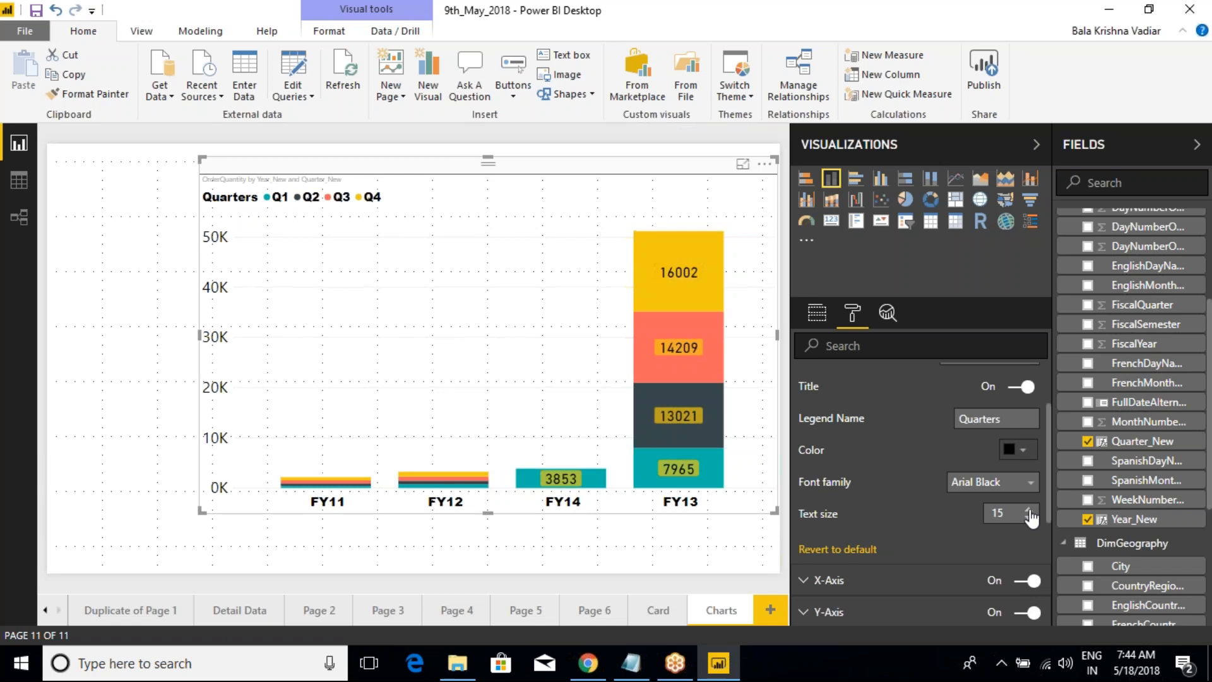
pyautogui.click(1029, 512)
pyautogui.click(1029, 511)
pyautogui.click(1029, 512)
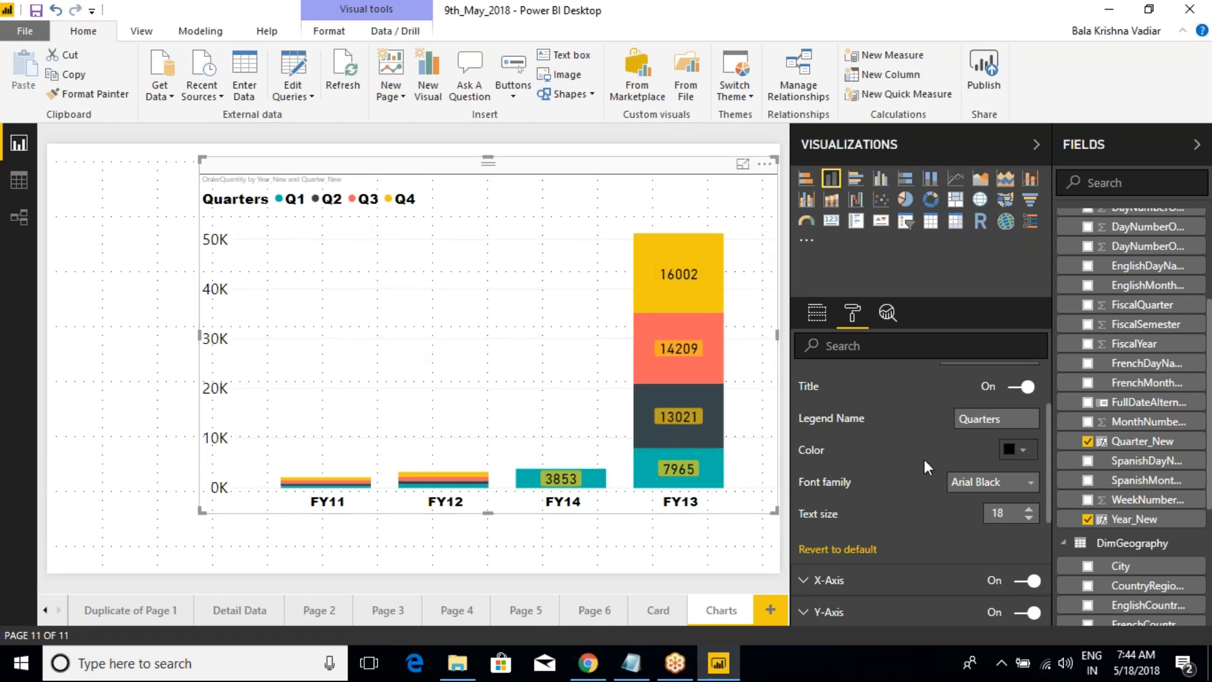
# Step: Try the Bottom position for the legend and set it back to Top
pyautogui.scroll(3, 923, 460)
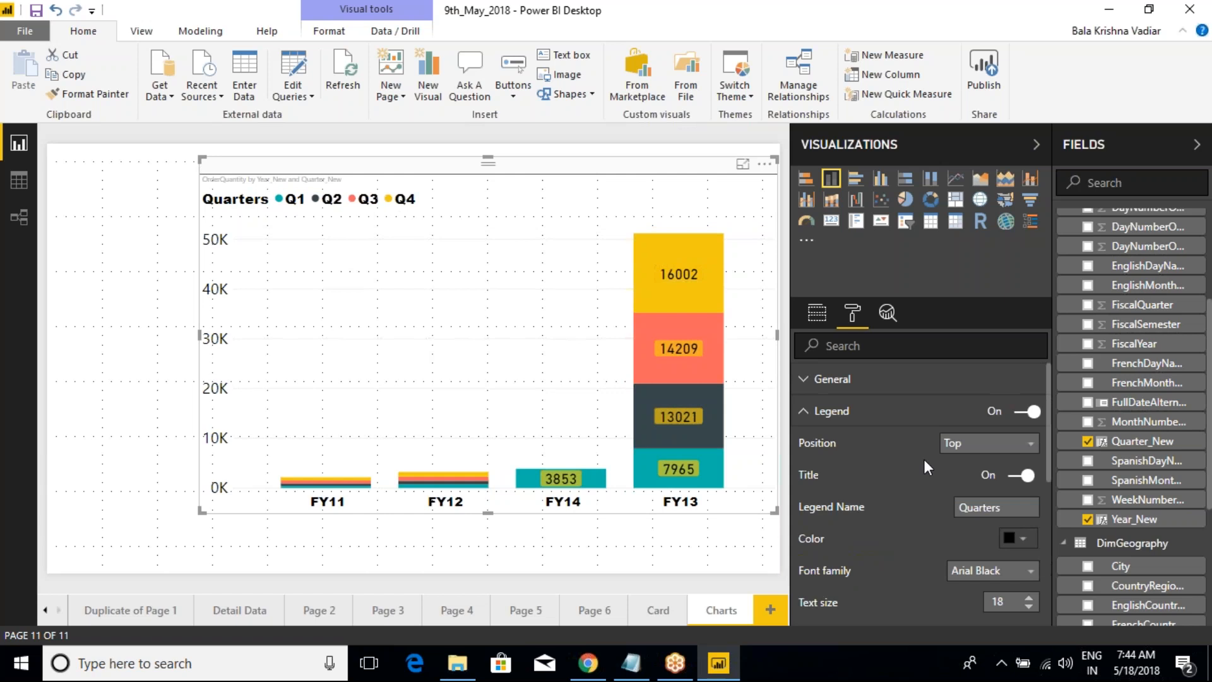
pyautogui.click(973, 444)
pyautogui.click(966, 481)
pyautogui.click(966, 449)
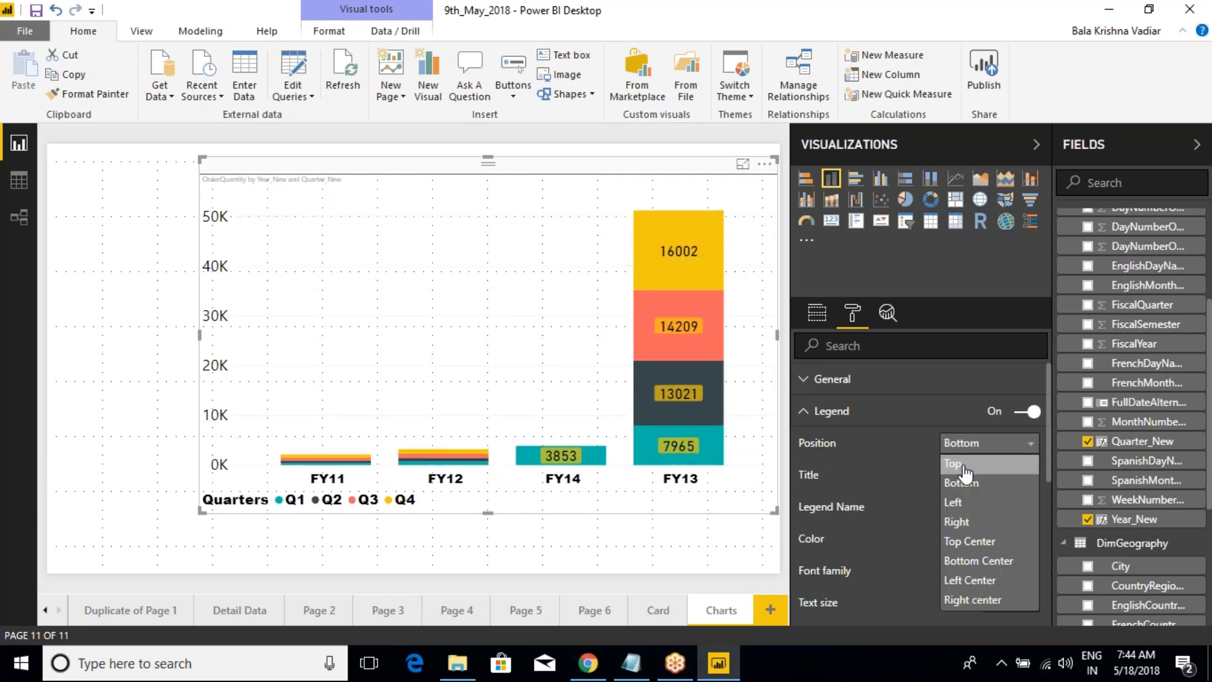
pyautogui.click(965, 464)
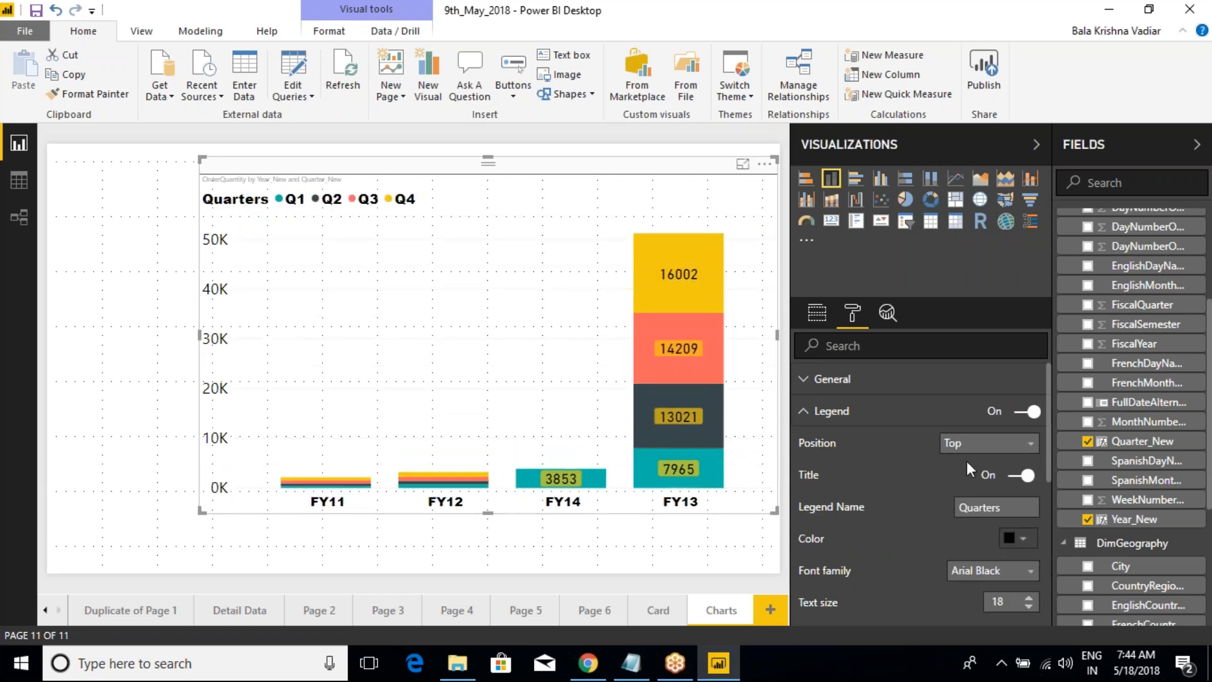
# Step: Change the legend's font family to Cambria
pyautogui.click(1023, 571)
pyautogui.scroll(-6, 983, 588)
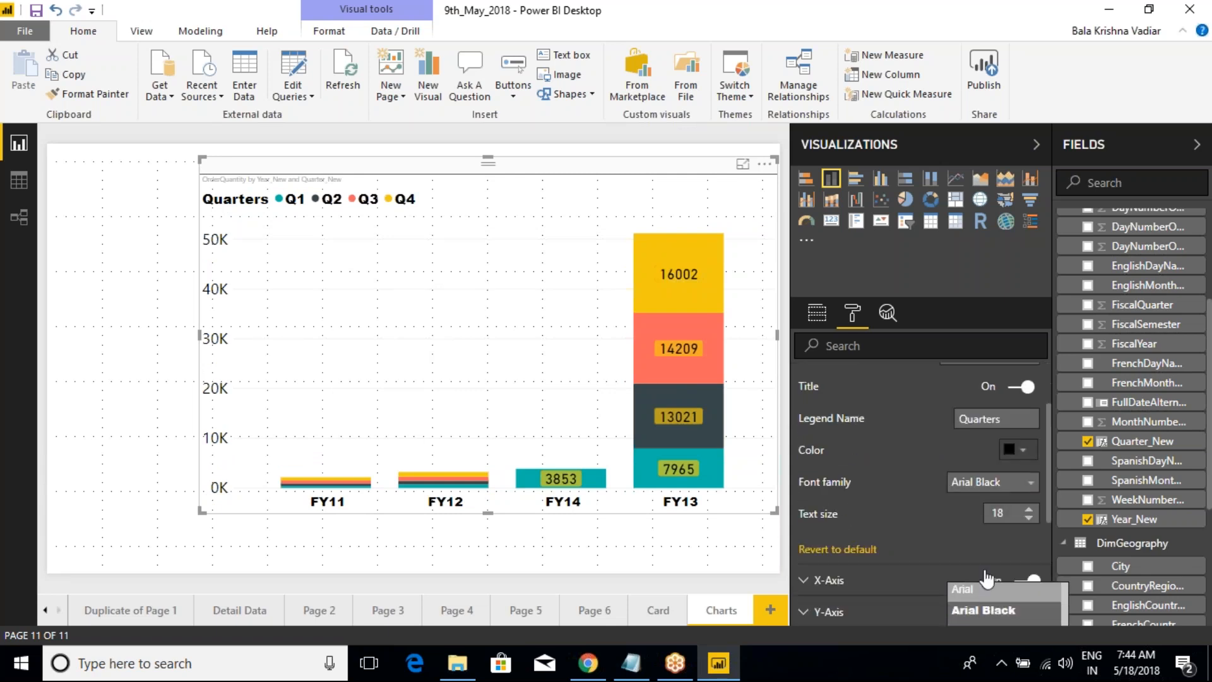
pyautogui.scroll(-2, 1010, 613)
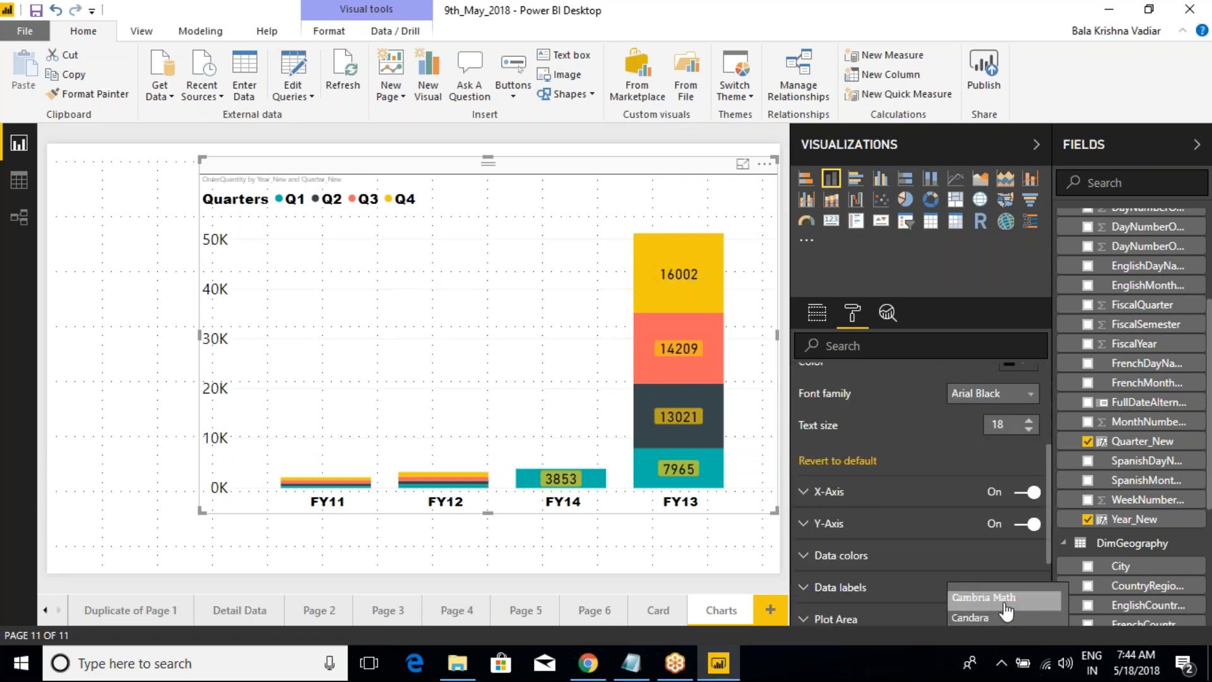
pyautogui.click(989, 592)
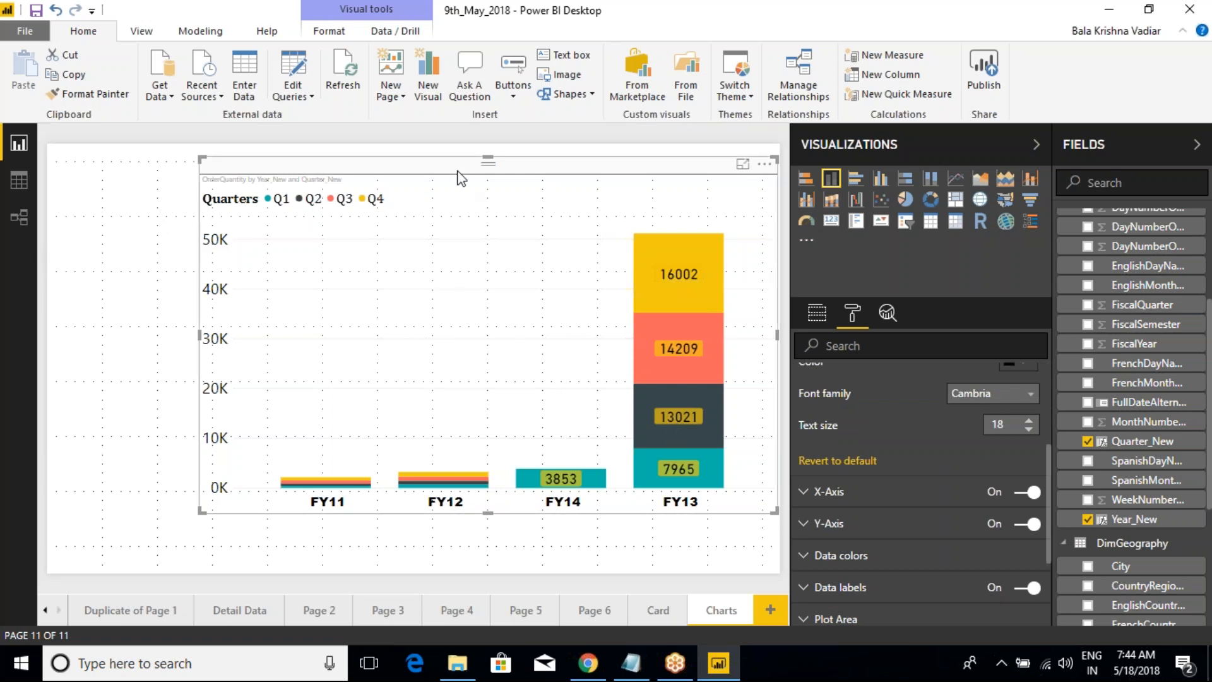
# Step: Review the fields assigned to the stacked column chart's axis, legend and value
pyautogui.click(817, 313)
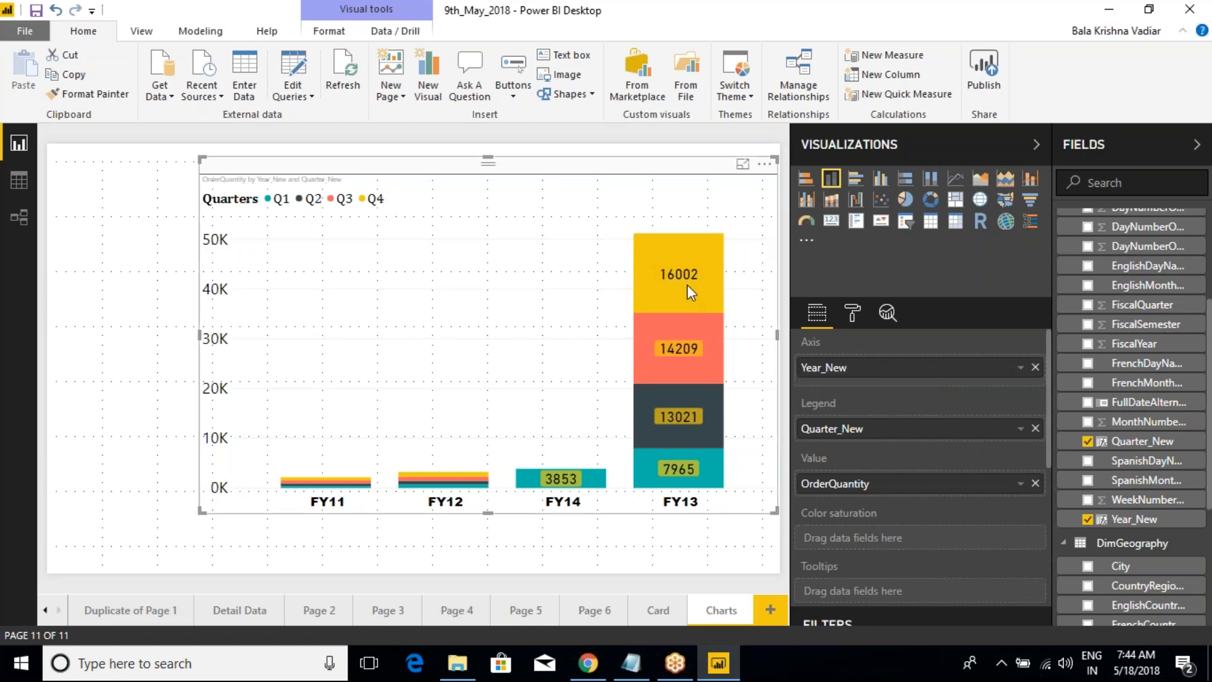
pyautogui.moveTo(687, 284)
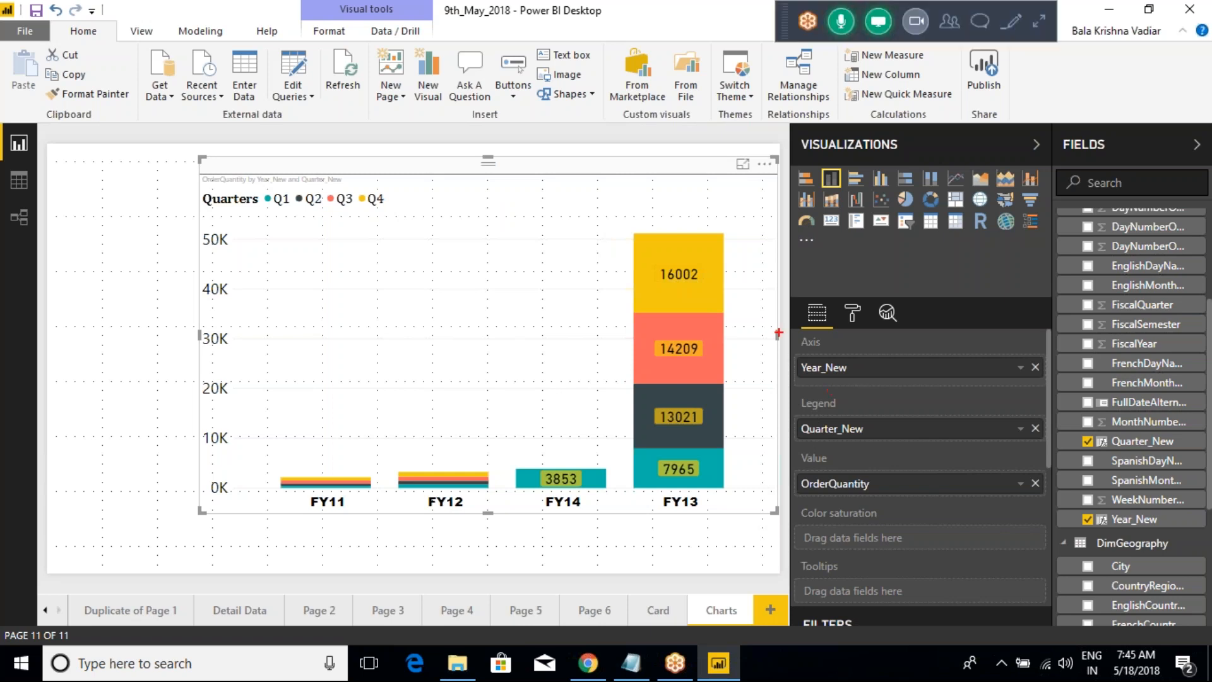
pyautogui.moveTo(778, 333); pyautogui.dragTo(892, 394)
pyautogui.moveTo(763, 382); pyautogui.dragTo(875, 446)
pyautogui.moveTo(751, 442); pyautogui.dragTo(870, 492)
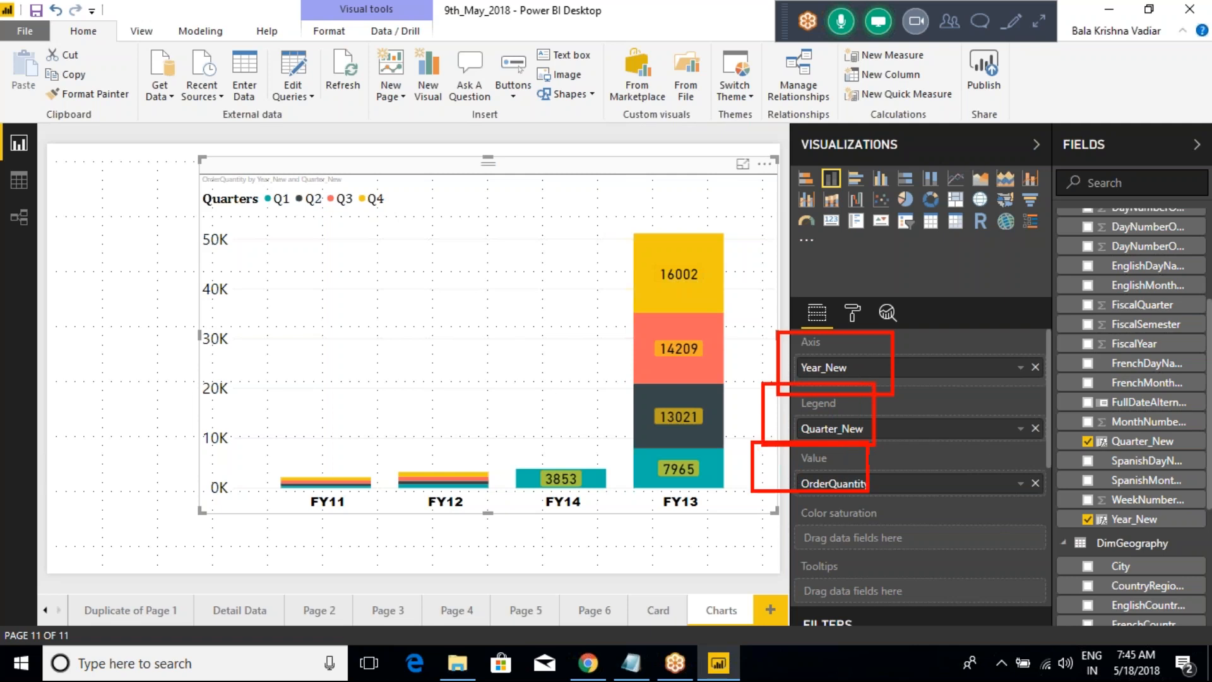
pyautogui.press('Escape')
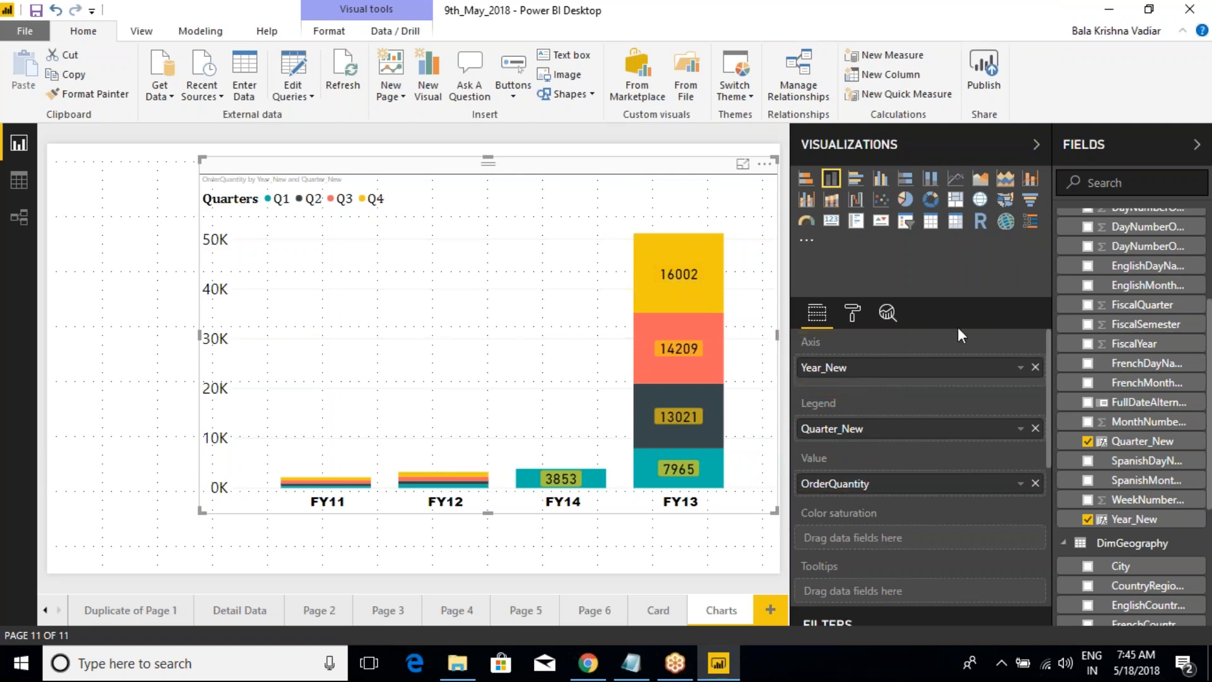
# Step: Replace the chart's legend field with EnglishCountryRegionName from the DimGeography table
pyautogui.scroll(3, 1074, 316)
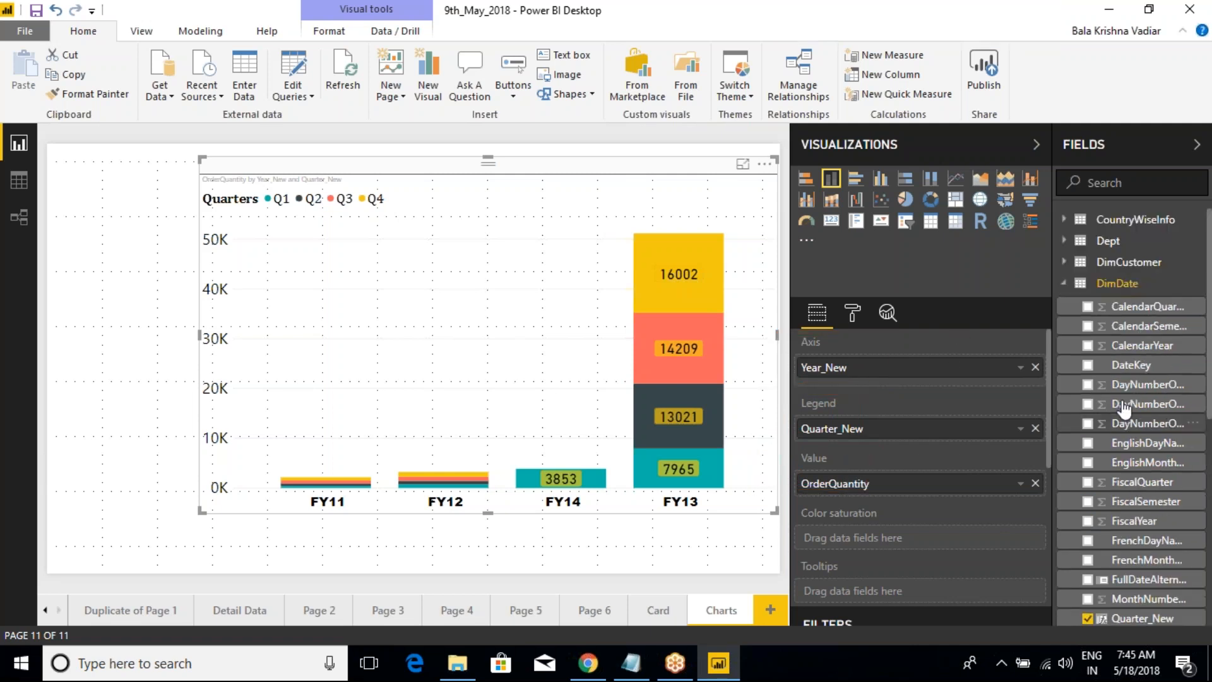
pyautogui.click(1065, 284)
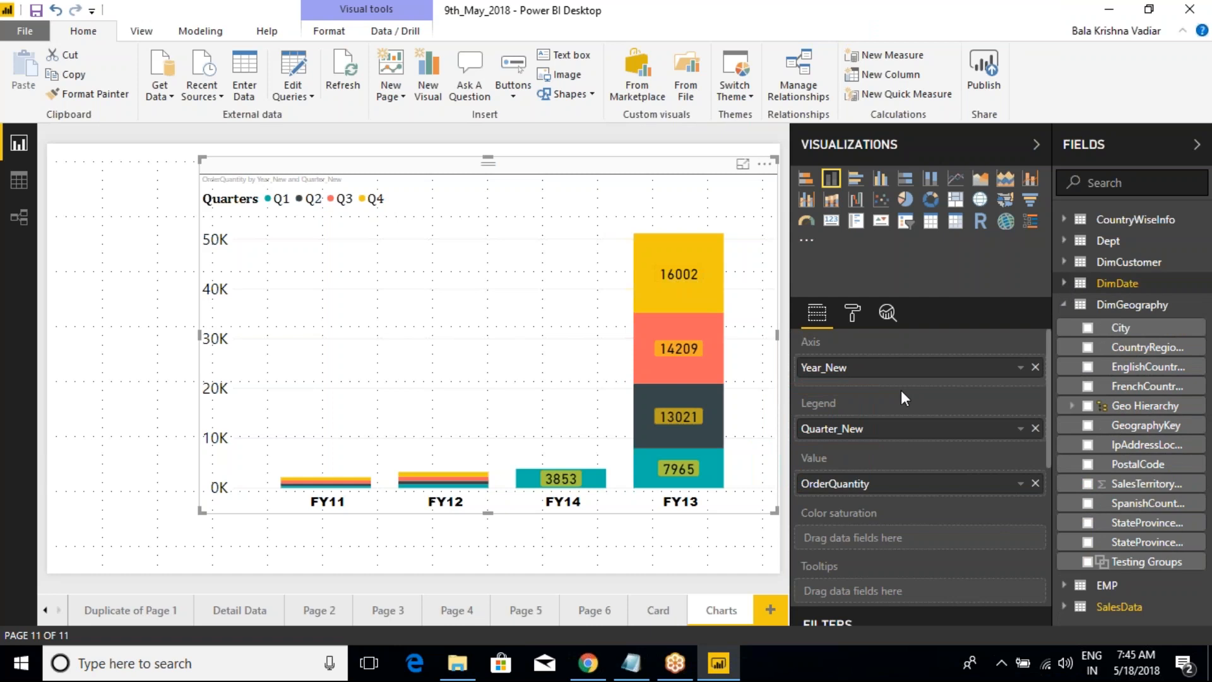
pyautogui.click(1064, 304)
pyautogui.click(1064, 304)
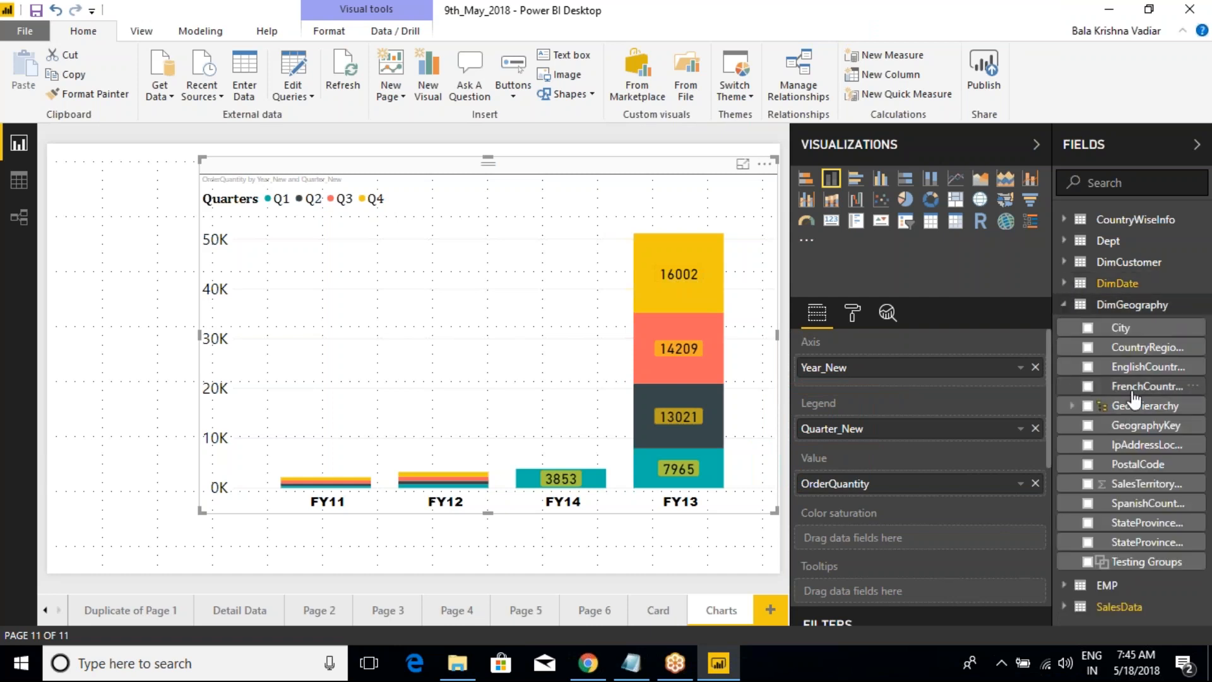
pyautogui.moveTo(1130, 366); pyautogui.dragTo(899, 442)
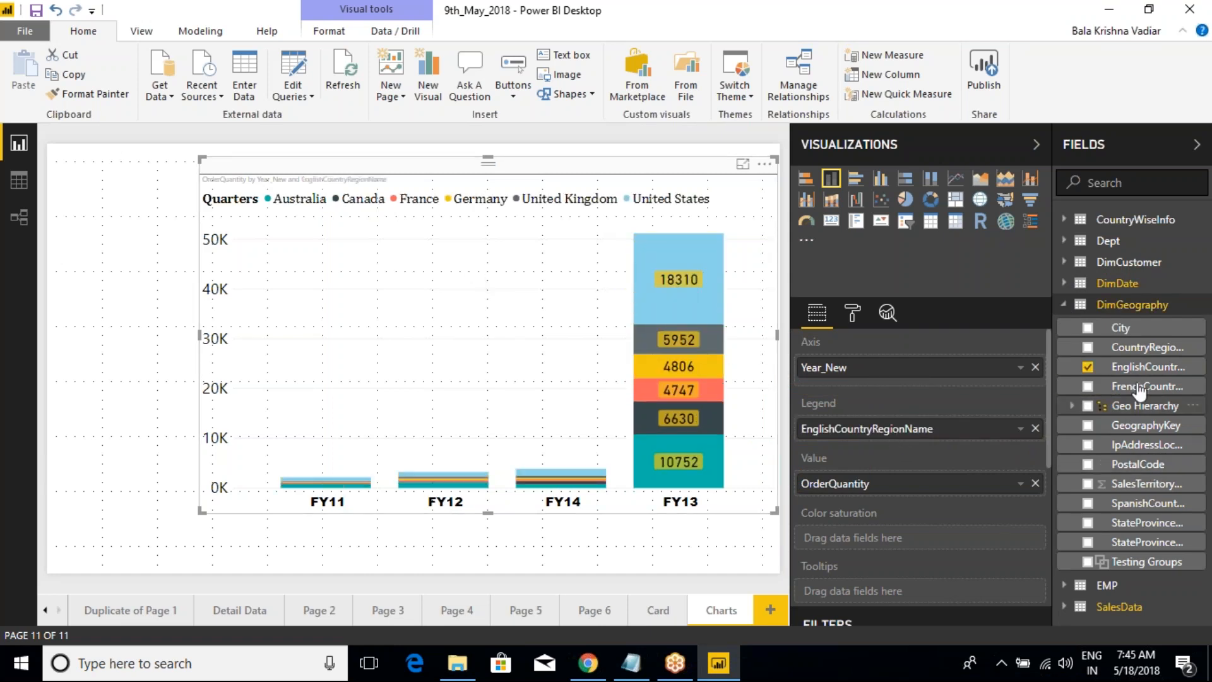
# Step: Try adding City below Year_New on the chart's axis and remove it again
pyautogui.moveTo(1121, 327); pyautogui.dragTo(876, 392)
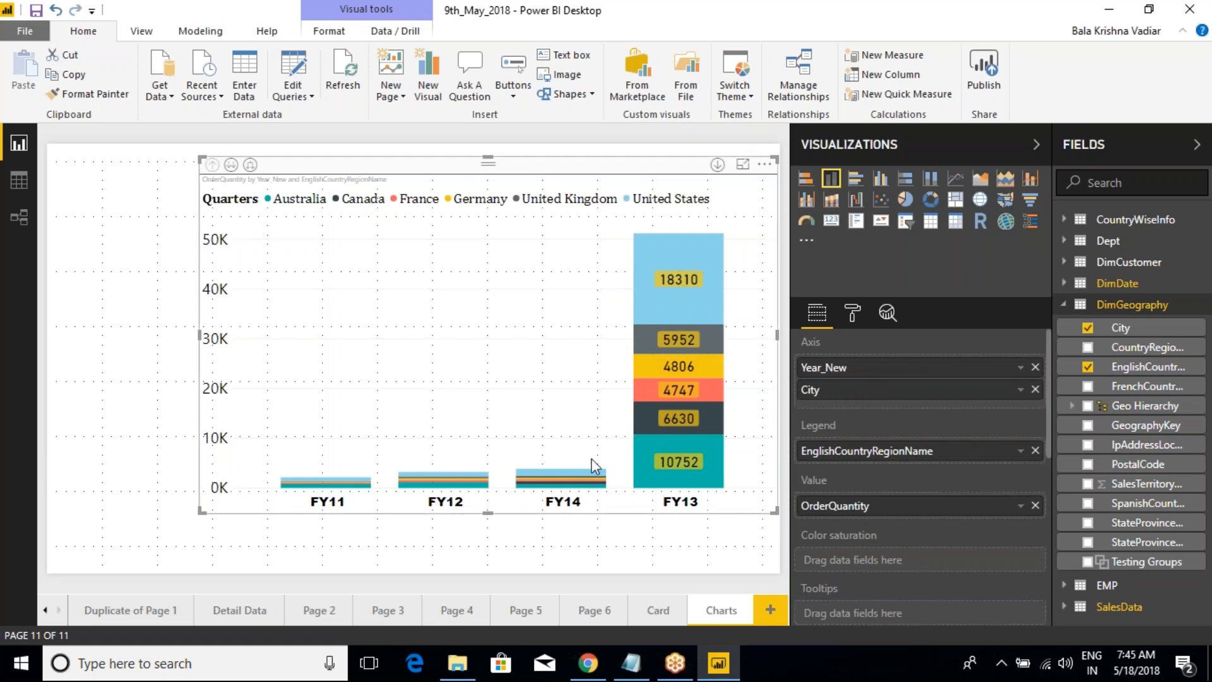
pyautogui.click(1036, 390)
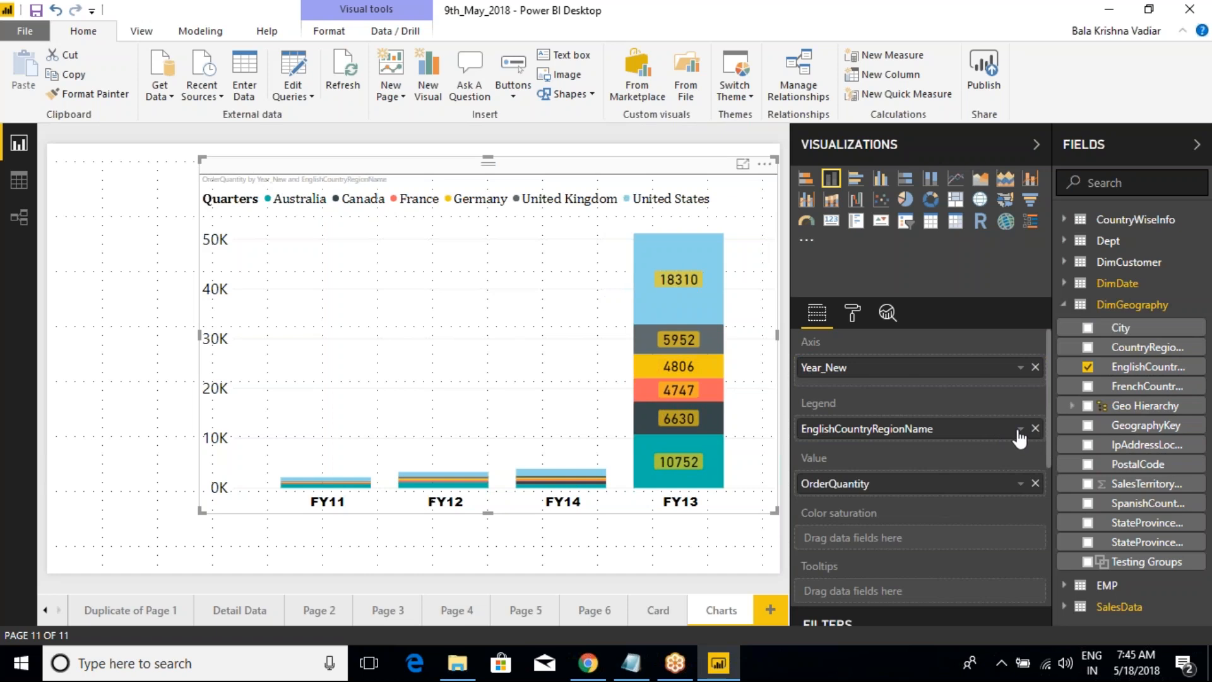
# Step: Remove EnglishCountryRegionName from the legend and restore Quarter_New from DimDate as the legend field
pyautogui.click(1035, 428)
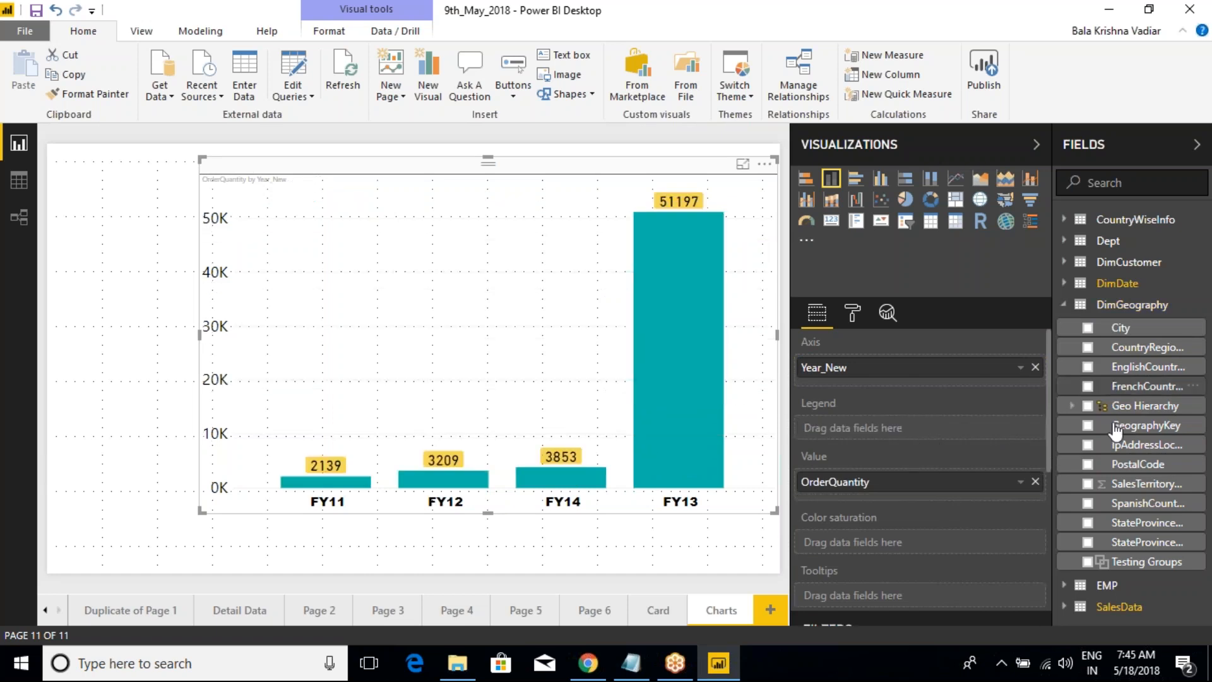
pyautogui.click(1073, 305)
pyautogui.click(1074, 289)
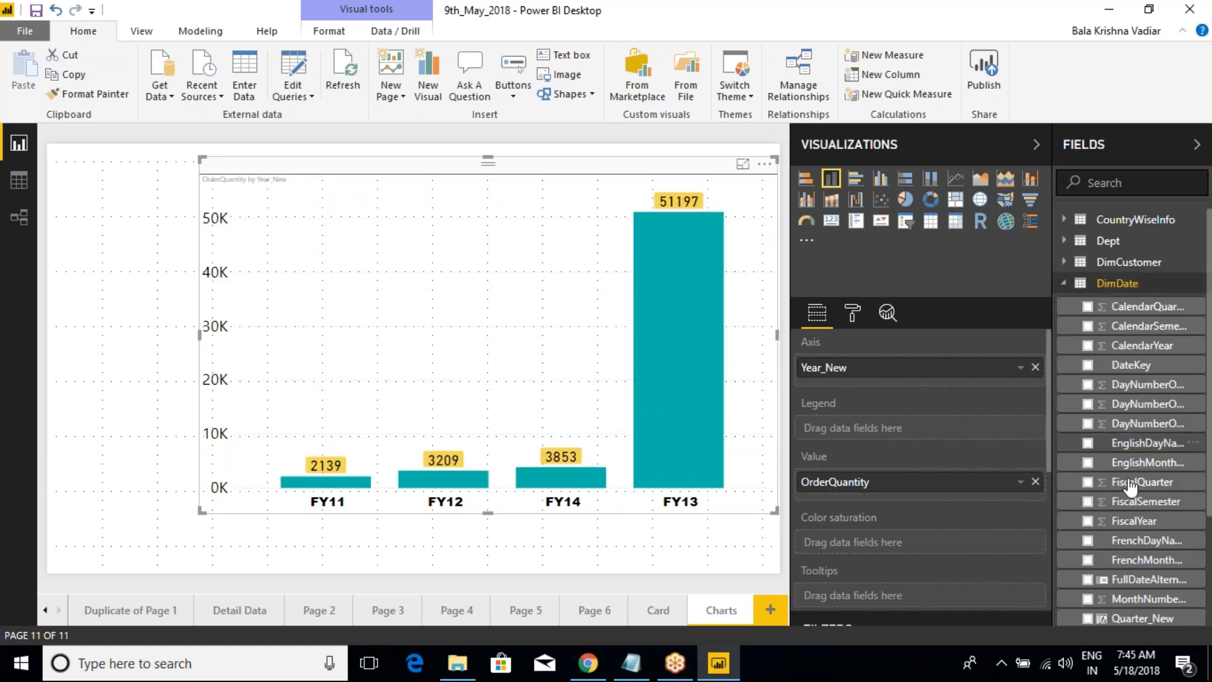
pyautogui.scroll(-5, 1136, 473)
pyautogui.moveTo(1142, 479); pyautogui.dragTo(910, 427)
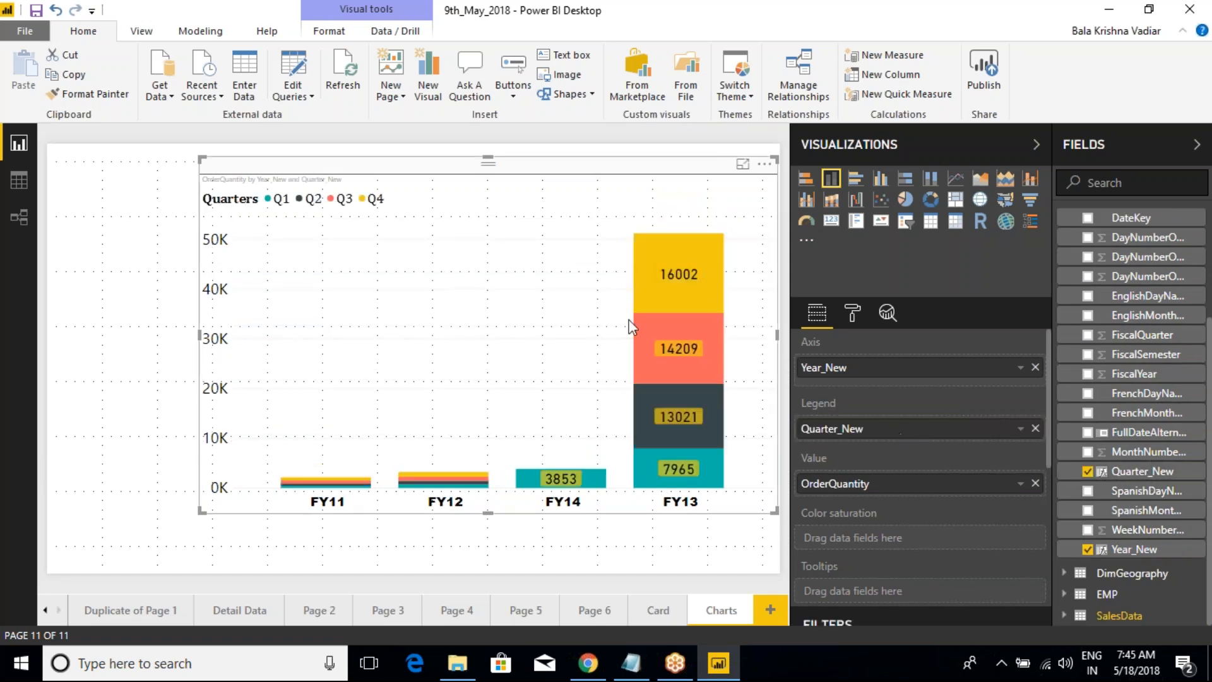
# Step: Remove Quarter_New from the chart's legend
pyautogui.scroll(-4, 922, 408)
pyautogui.scroll(4, 908, 422)
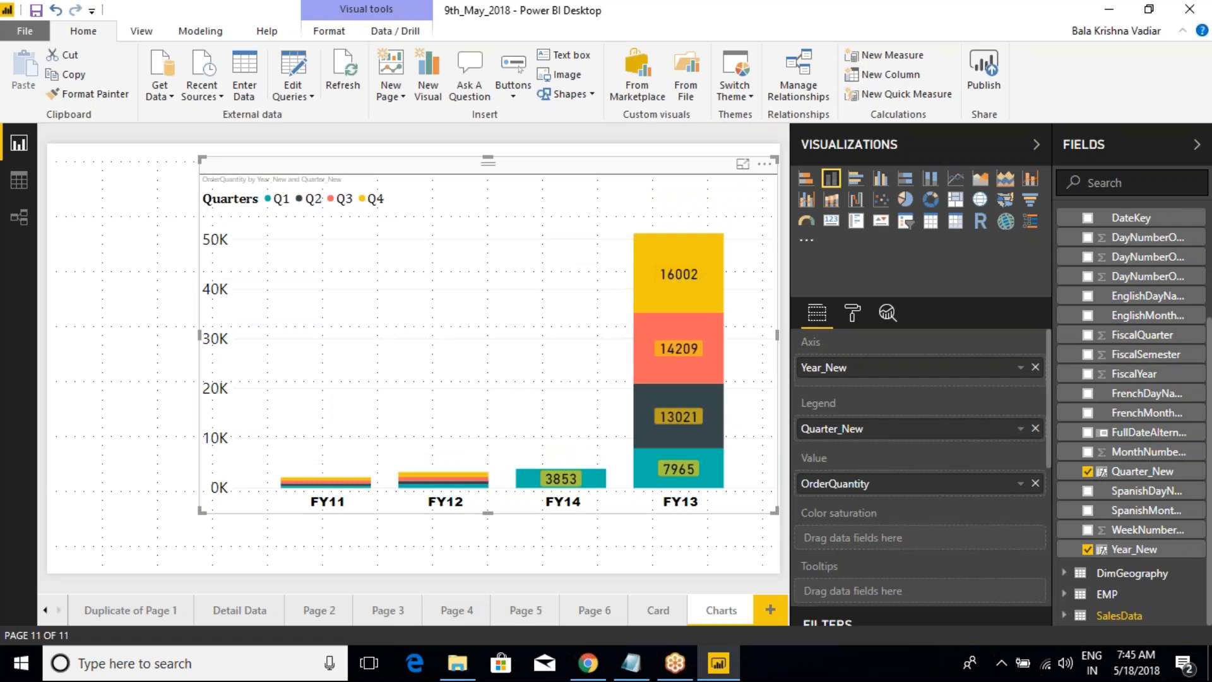
pyautogui.scroll(-3, 901, 438)
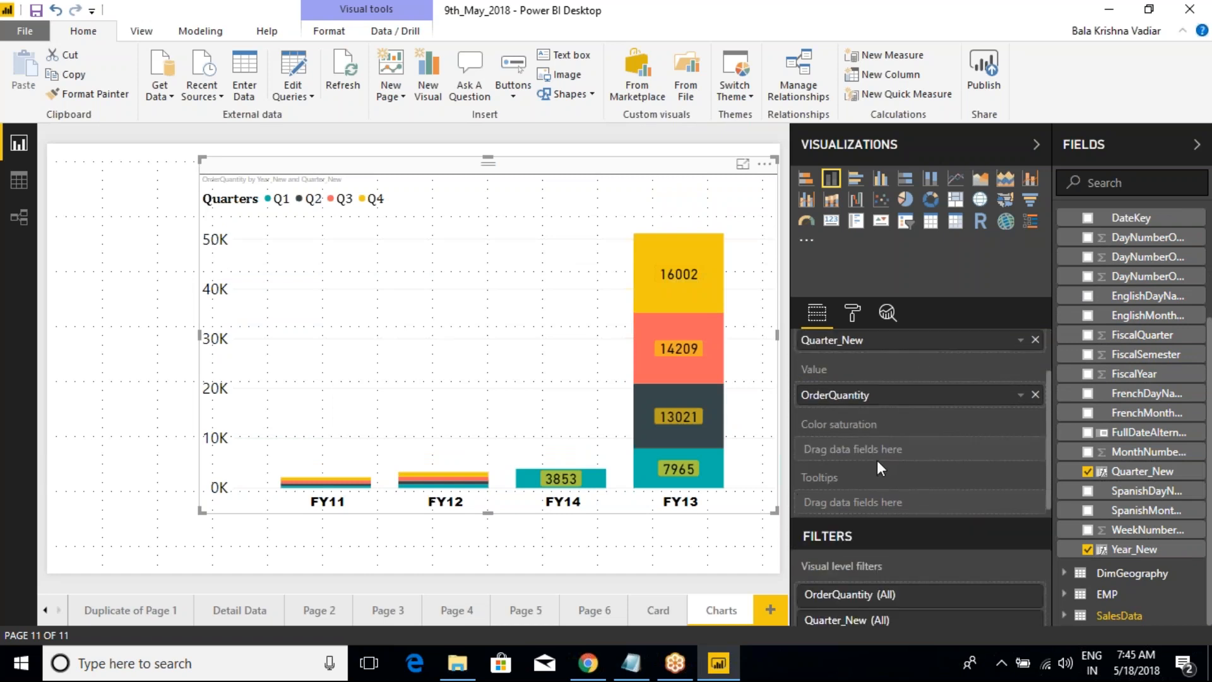
pyautogui.scroll(3, 921, 422)
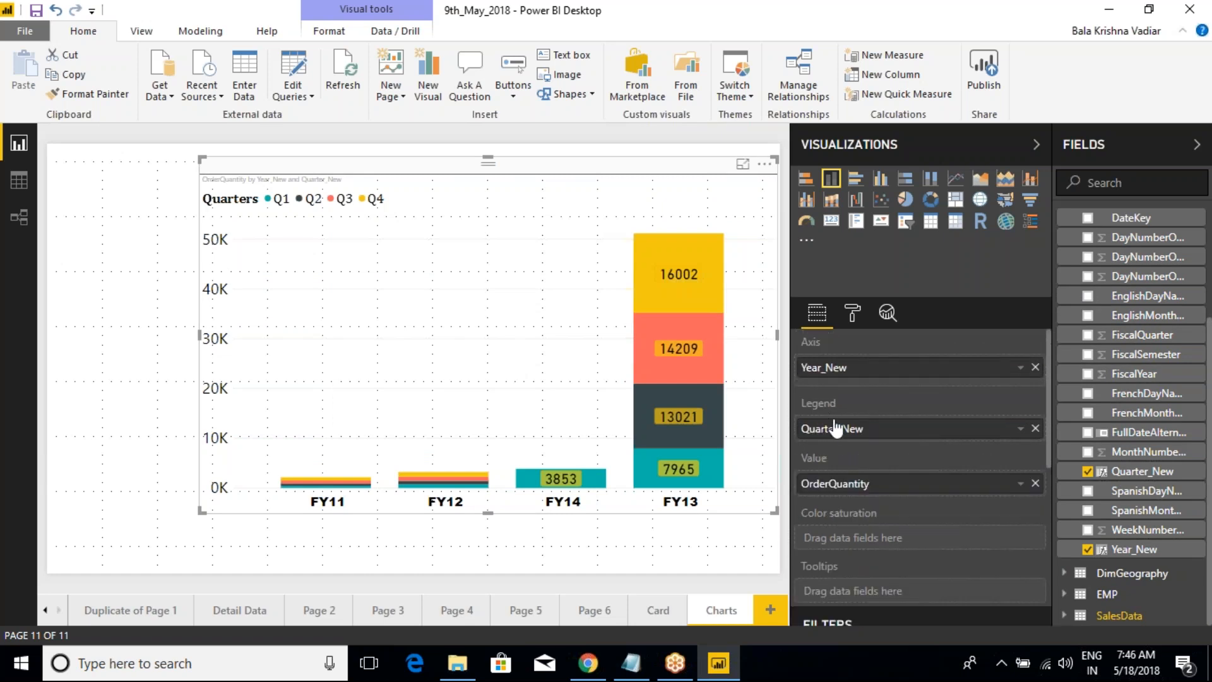
pyautogui.click(1036, 428)
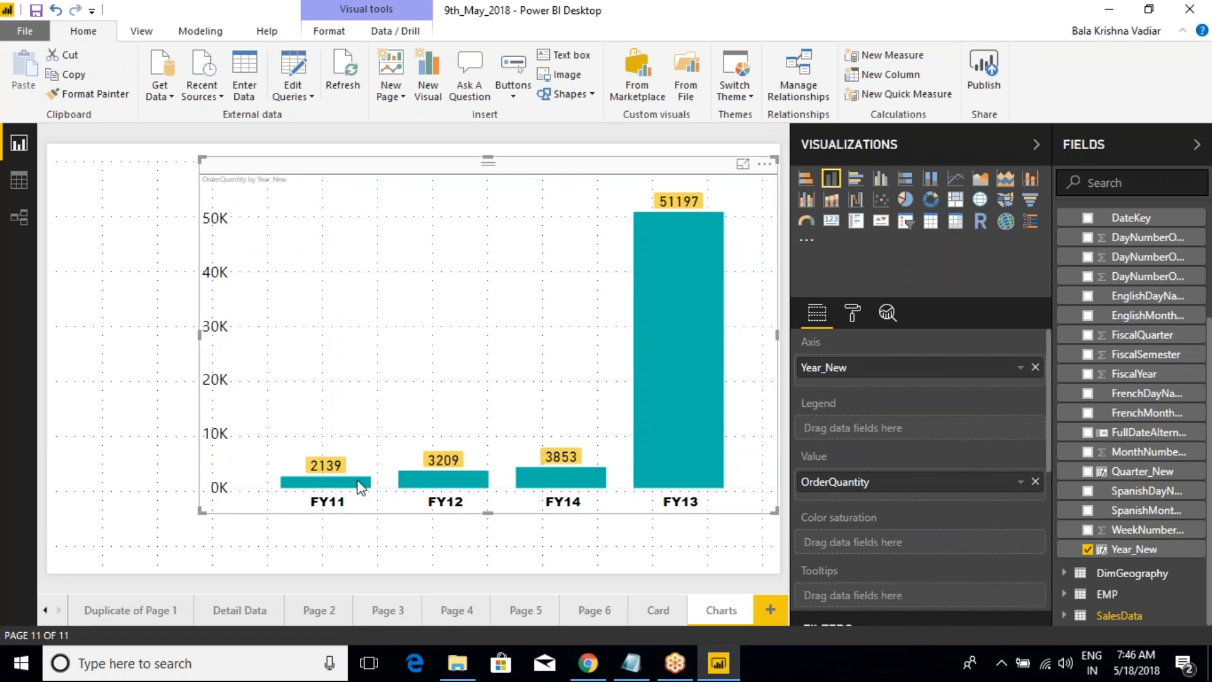
pyautogui.moveTo(355, 493)
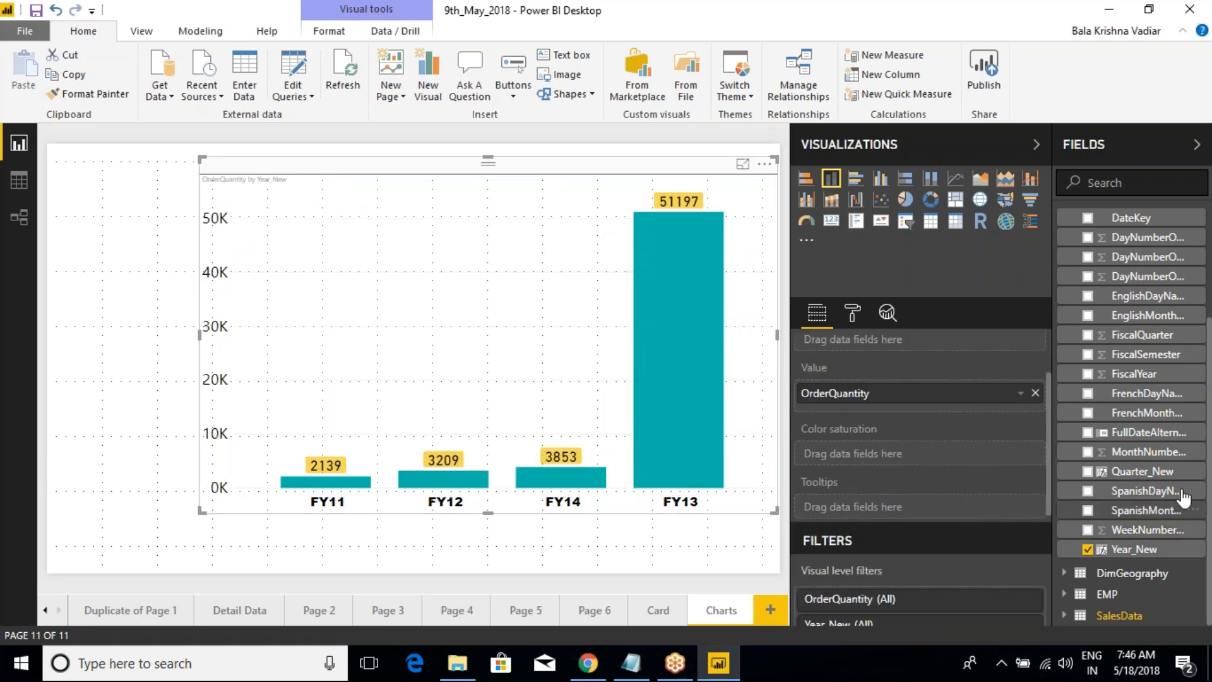
# Step: Assign OrderQuantity from the SalesData table to the chart's color saturation
pyautogui.scroll(3, 1129, 442)
pyautogui.click(1064, 283)
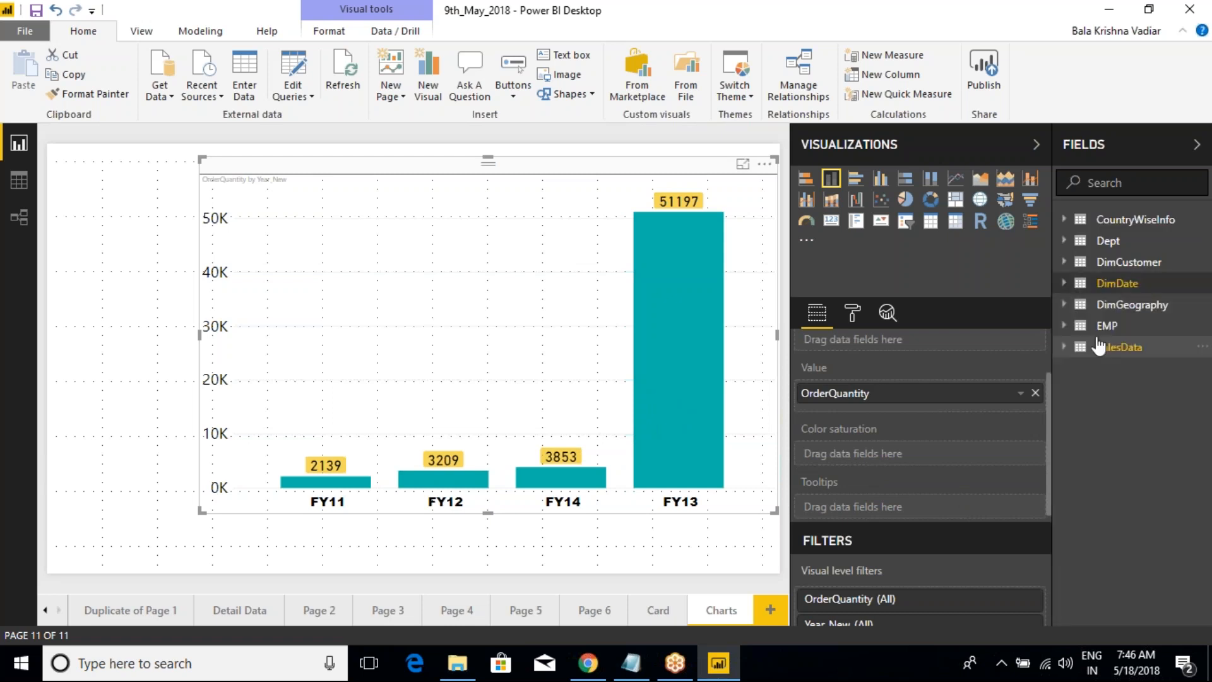
pyautogui.click(1067, 306)
pyautogui.click(1067, 306)
pyautogui.click(1066, 347)
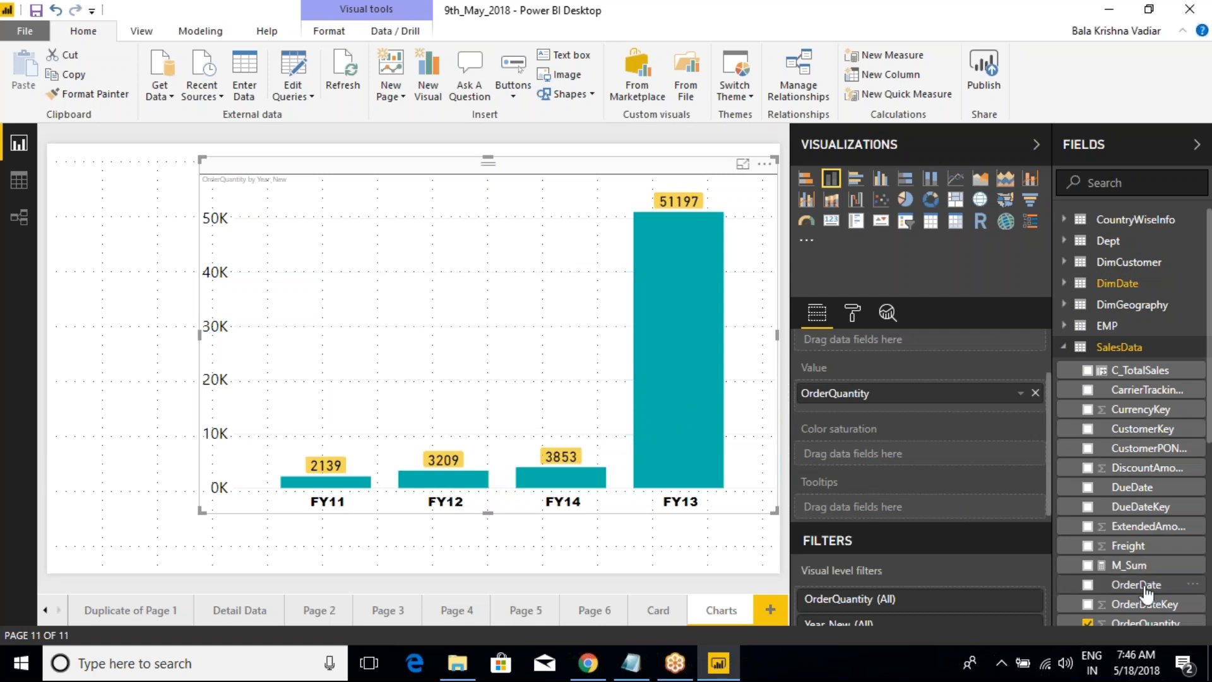
pyautogui.scroll(-2, 1153, 600)
pyautogui.moveTo(1153, 536)
pyautogui.mouseDown()
pyautogui.moveTo(979, 499)
pyautogui.moveTo(909, 458)
pyautogui.moveTo(905, 436)
pyautogui.moveTo(923, 464)
pyautogui.mouseUp()
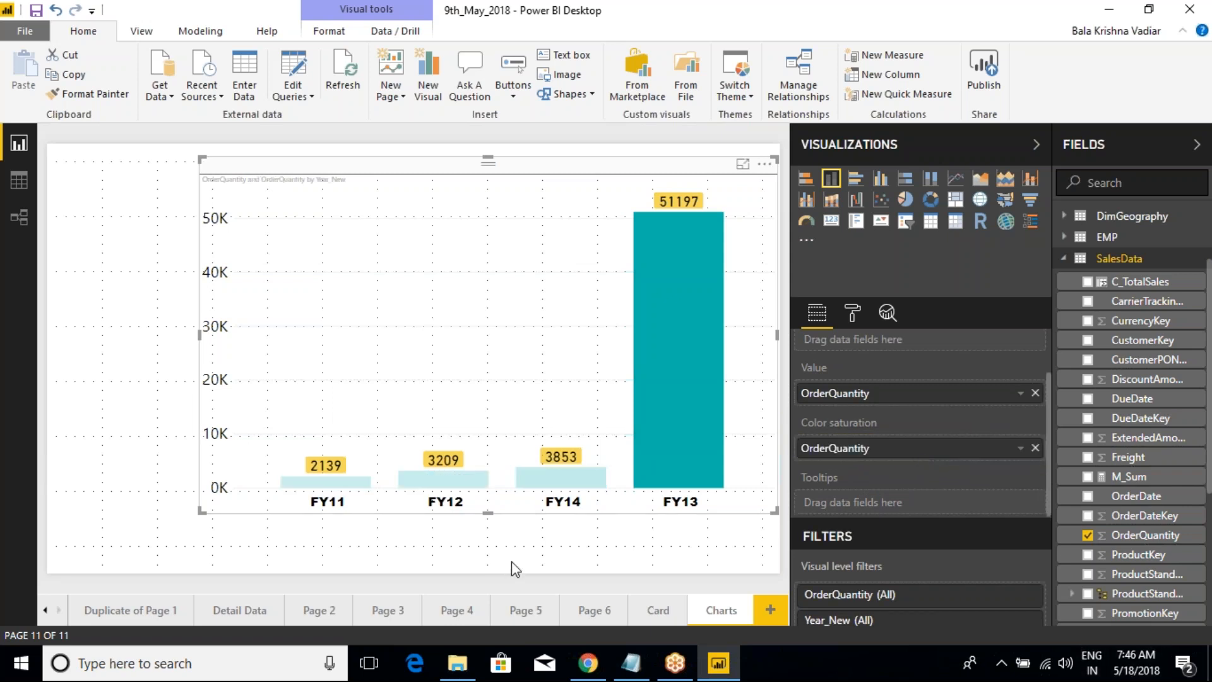
pyautogui.hotkey('ctrl', '2')
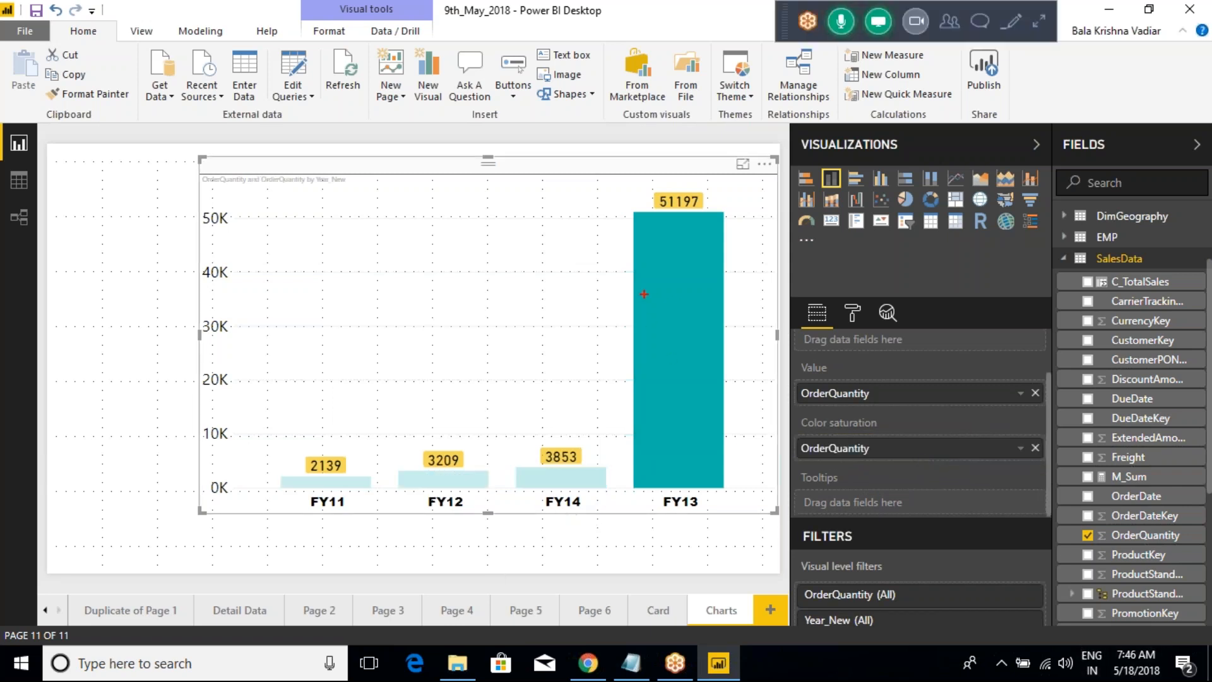
pyautogui.moveTo(642, 282); pyautogui.dragTo(728, 469)
pyautogui.moveTo(515, 470); pyautogui.dragTo(587, 495)
pyautogui.moveTo(400, 468); pyautogui.dragTo(486, 501)
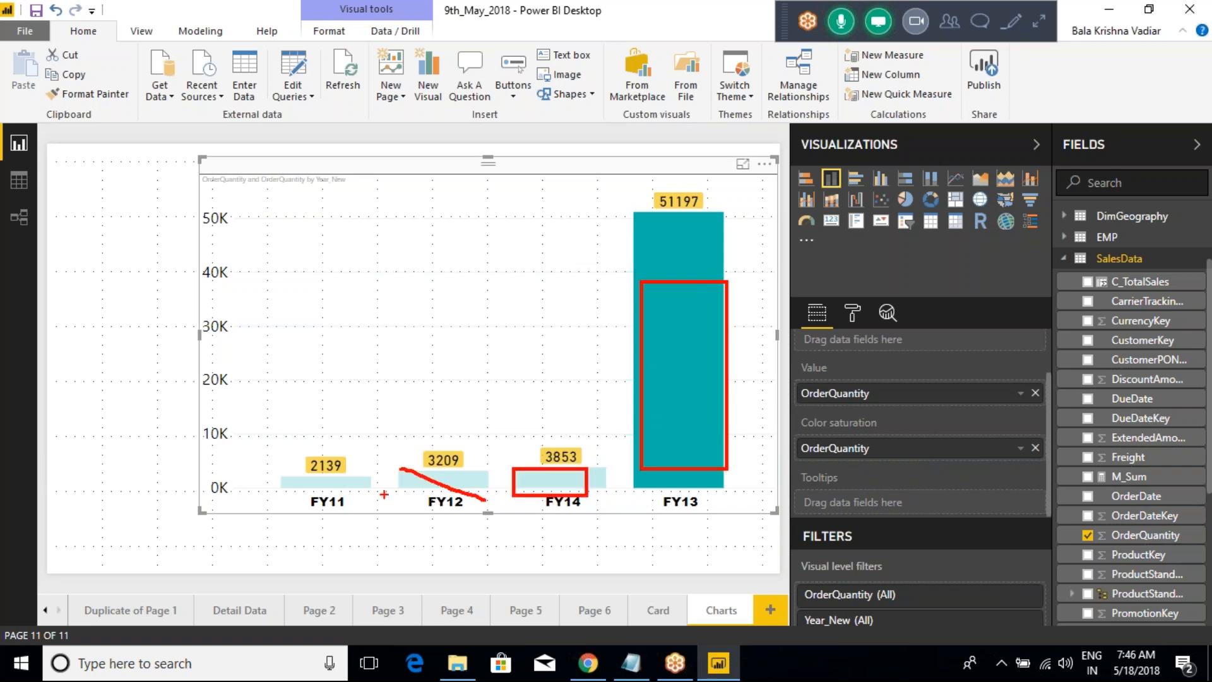
pyautogui.moveTo(291, 463); pyautogui.dragTo(347, 497)
pyautogui.press('Escape')
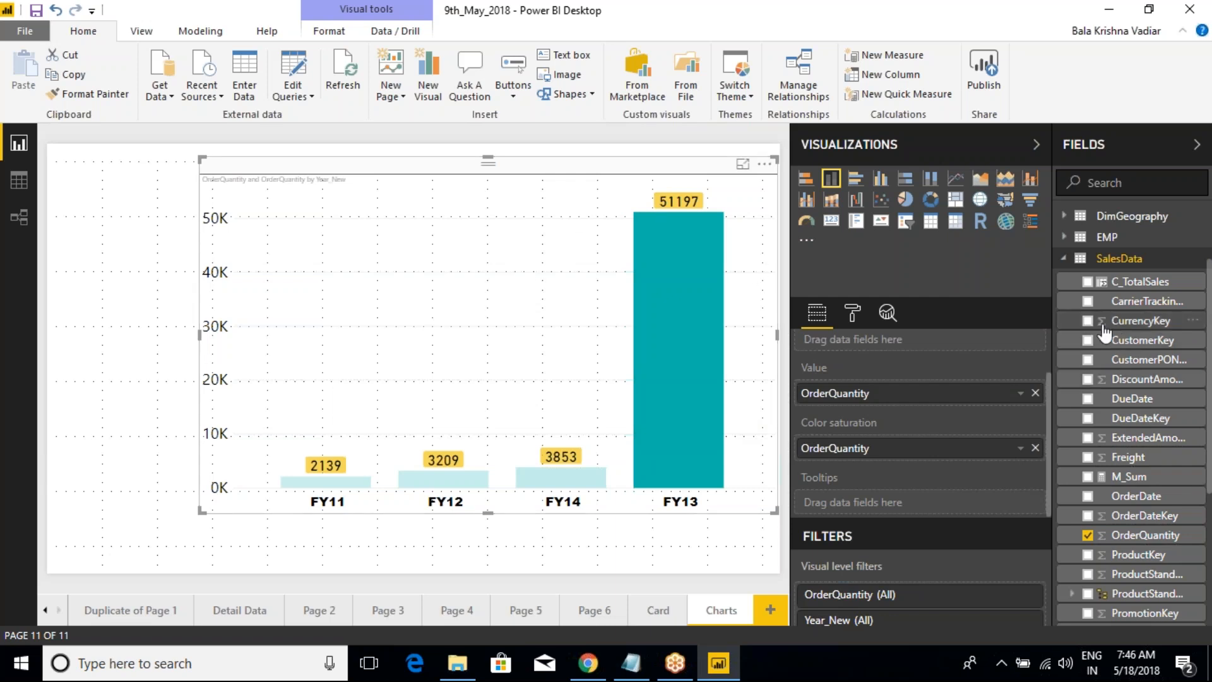
# Step: Replace Year_New on the axis with EnglishCountryRegionName from DimGeography and widen the chart
pyautogui.click(1065, 259)
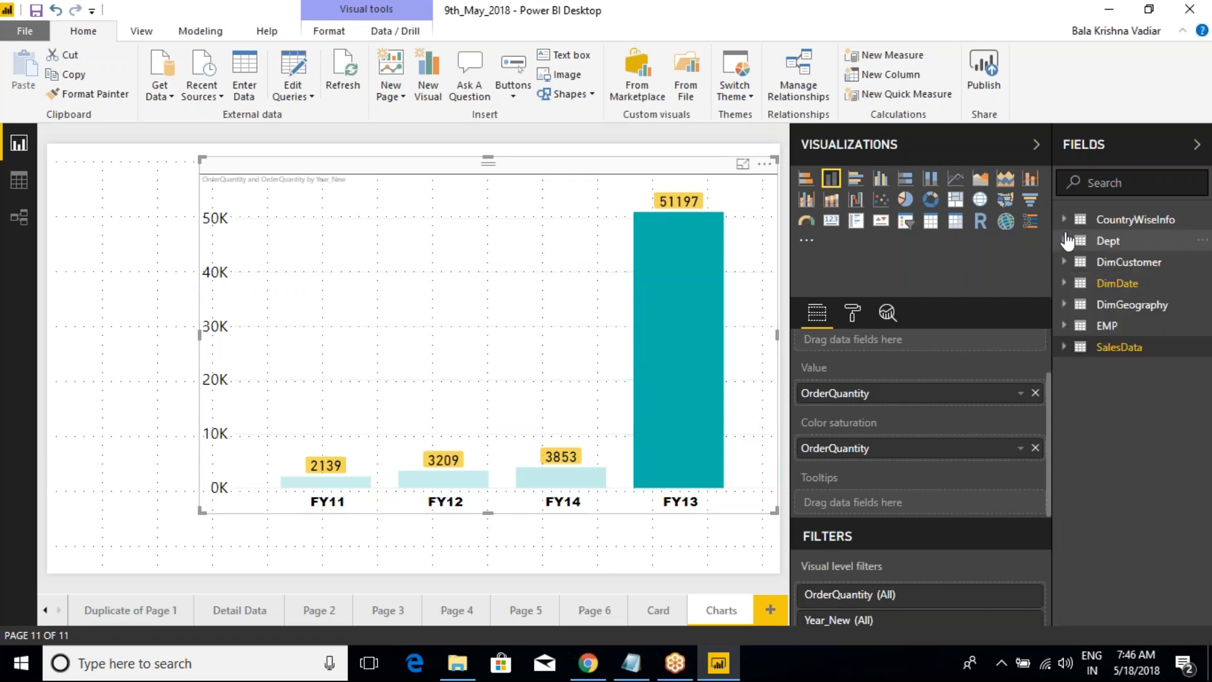
pyautogui.click(1070, 305)
pyautogui.moveTo(1135, 373); pyautogui.dragTo(901, 379)
pyautogui.click(1036, 364)
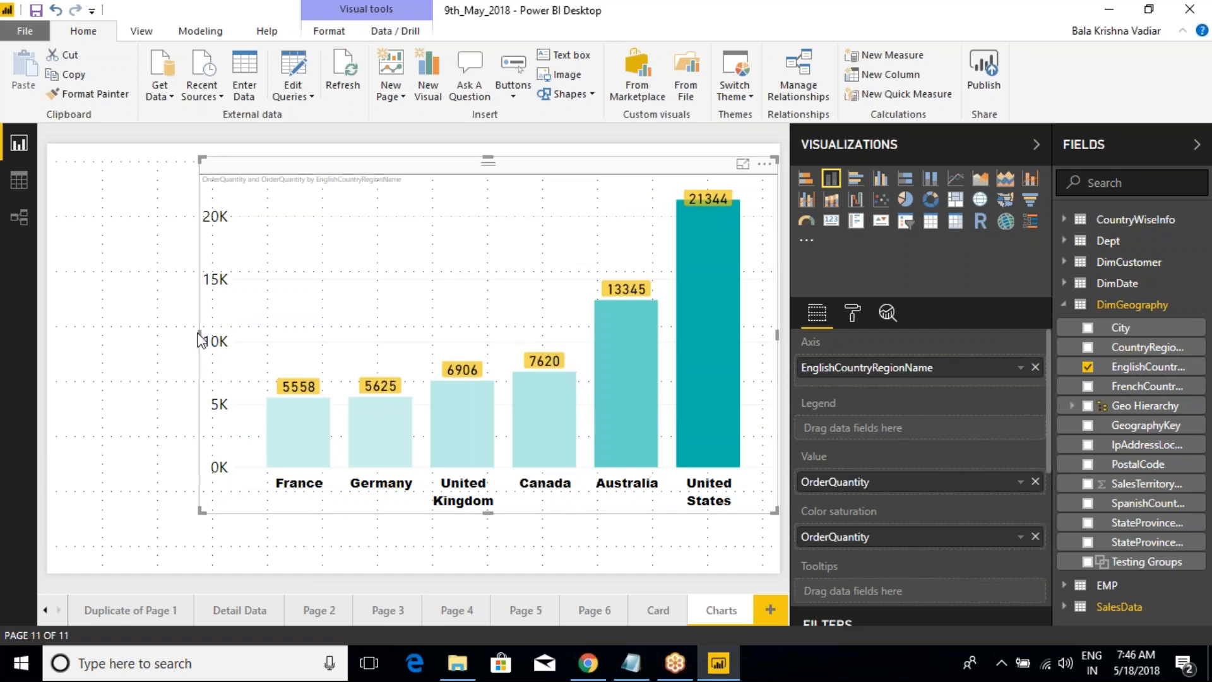
pyautogui.moveTo(197, 334); pyautogui.dragTo(139, 334)
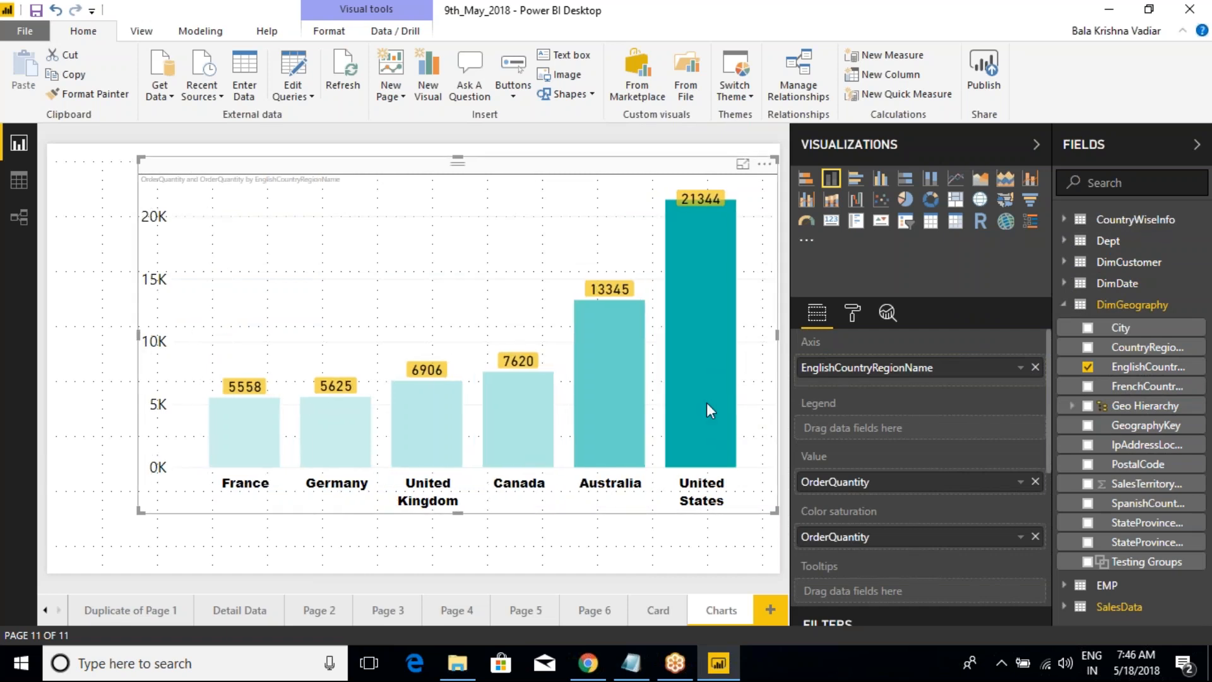
# Step: Sort the column chart by EnglishCountryRegionName
pyautogui.moveTo(703, 401)
pyautogui.moveTo(698, 199)
pyautogui.moveTo(625, 328)
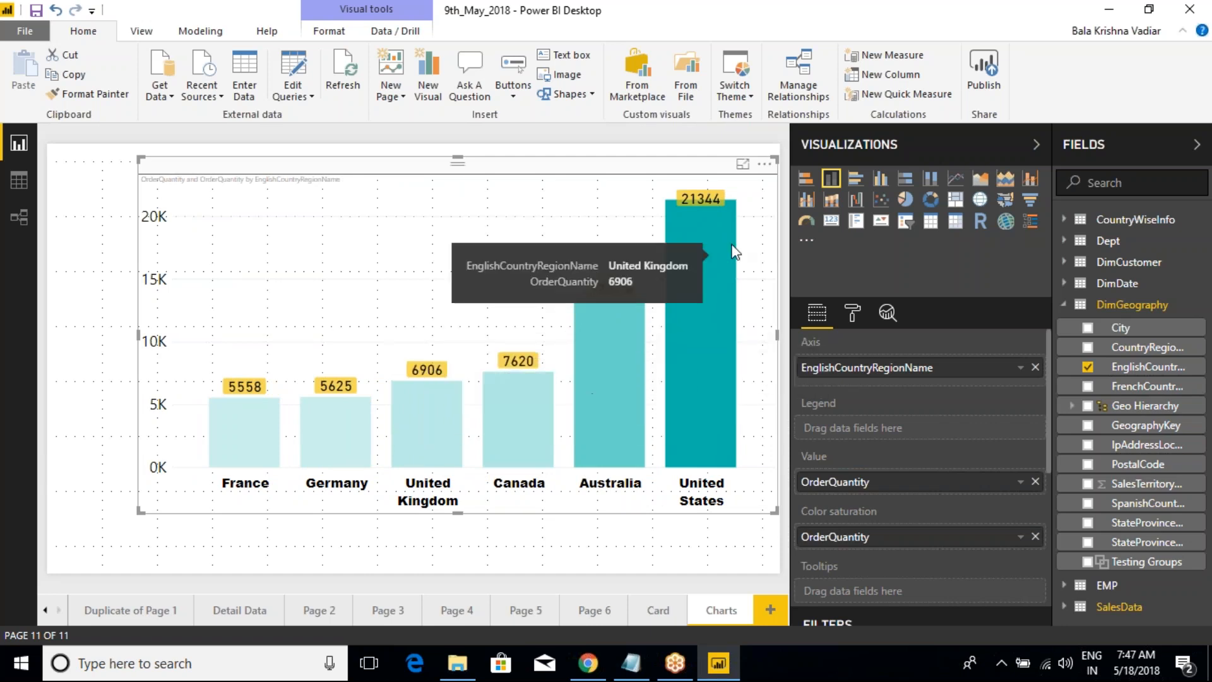
pyautogui.click(765, 163)
pyautogui.click(858, 287)
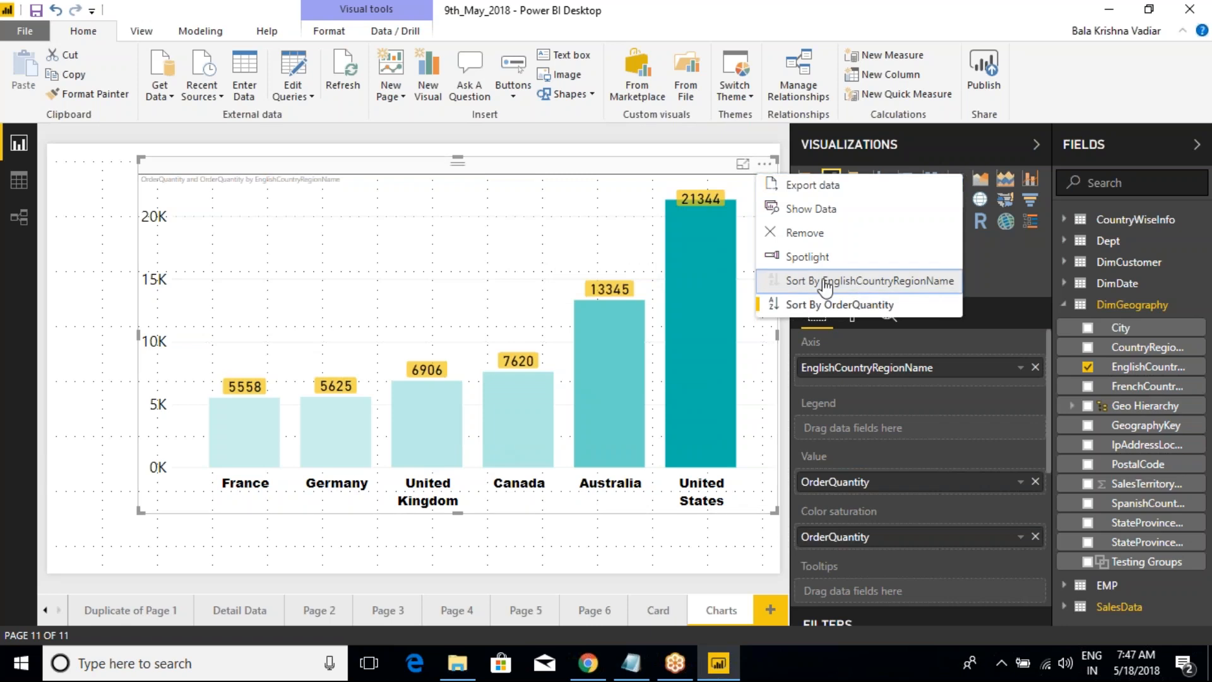
pyautogui.click(793, 282)
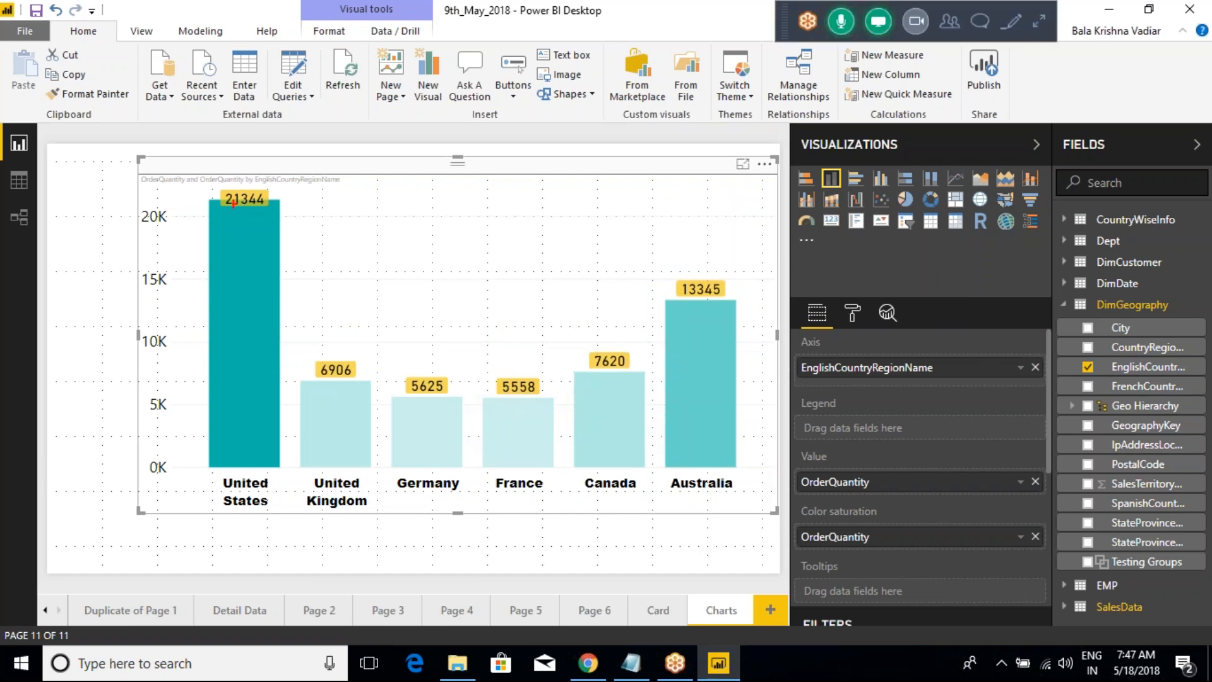
pyautogui.moveTo(201, 181); pyautogui.dragTo(260, 207)
pyautogui.moveTo(190, 175); pyautogui.dragTo(276, 234)
pyautogui.moveTo(198, 161); pyautogui.dragTo(281, 240)
pyautogui.moveTo(655, 253)
pyautogui.mouseDown()
pyautogui.moveTo(718, 302)
pyautogui.moveTo(747, 302)
pyautogui.mouseUp()
pyautogui.moveTo(688, 377); pyautogui.dragTo(732, 345)
pyautogui.moveTo(565, 343); pyautogui.dragTo(659, 480)
pyautogui.press('Escape')
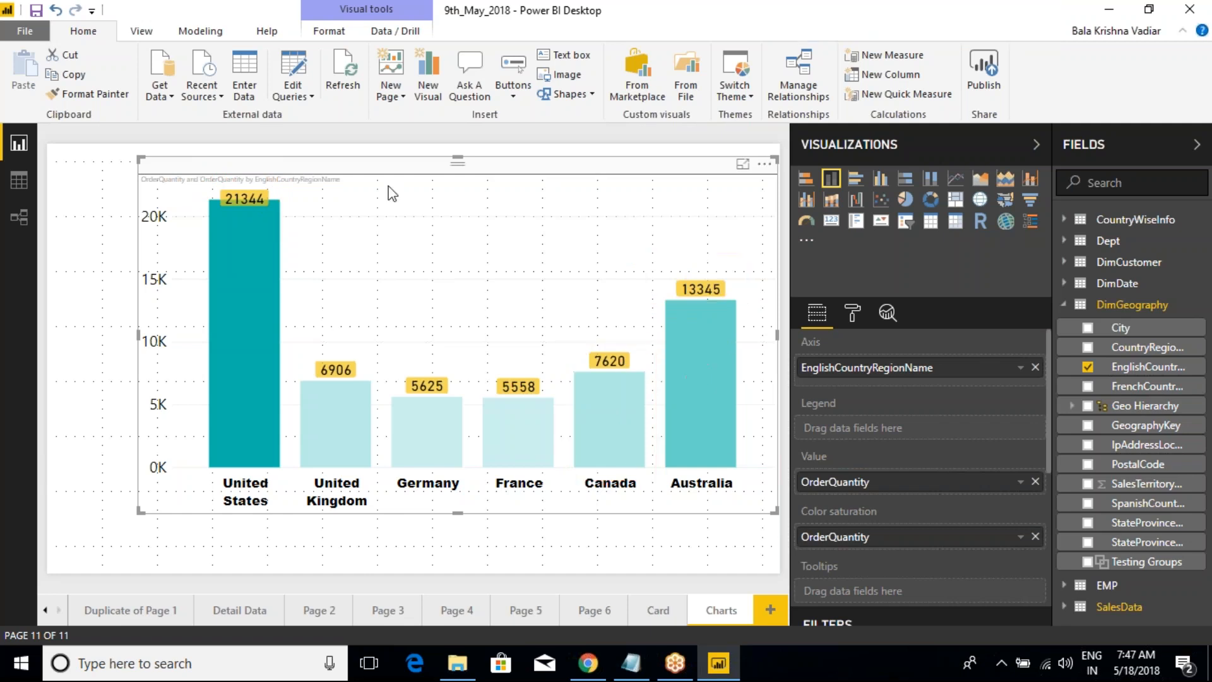
# Step: Examine the diverging, minimum and maximum options in the chart's data colors settings
pyautogui.moveTo(726, 440)
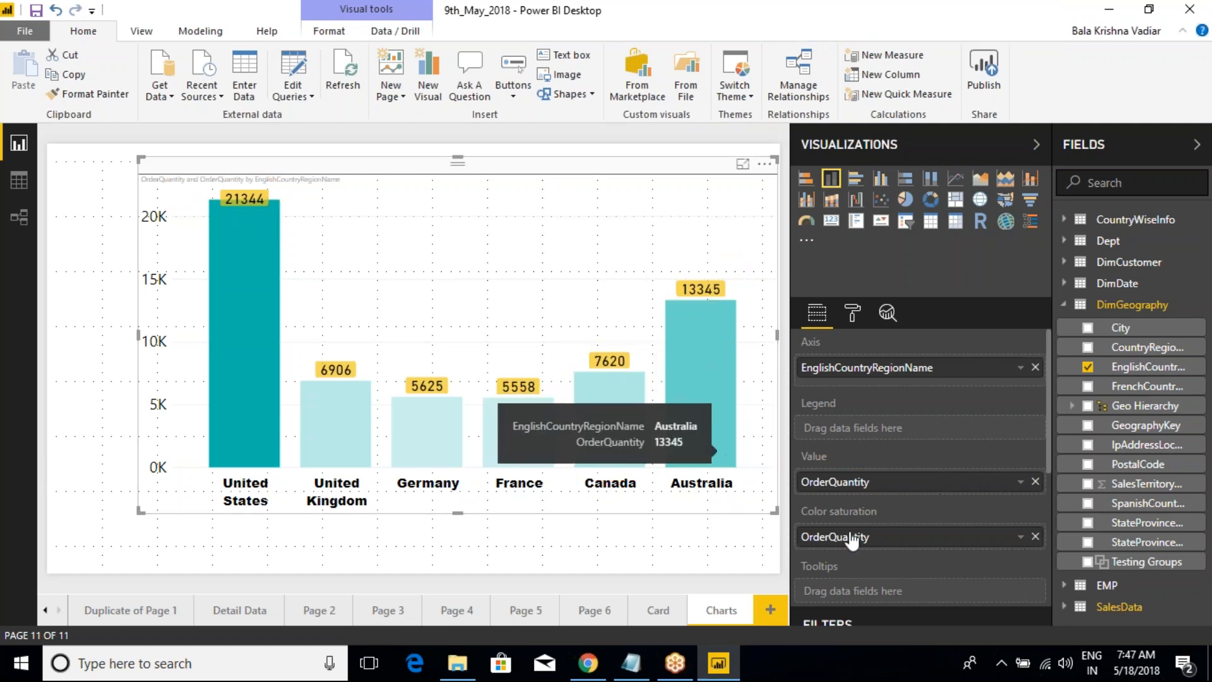
pyautogui.click(853, 326)
pyautogui.scroll(-1, 836, 422)
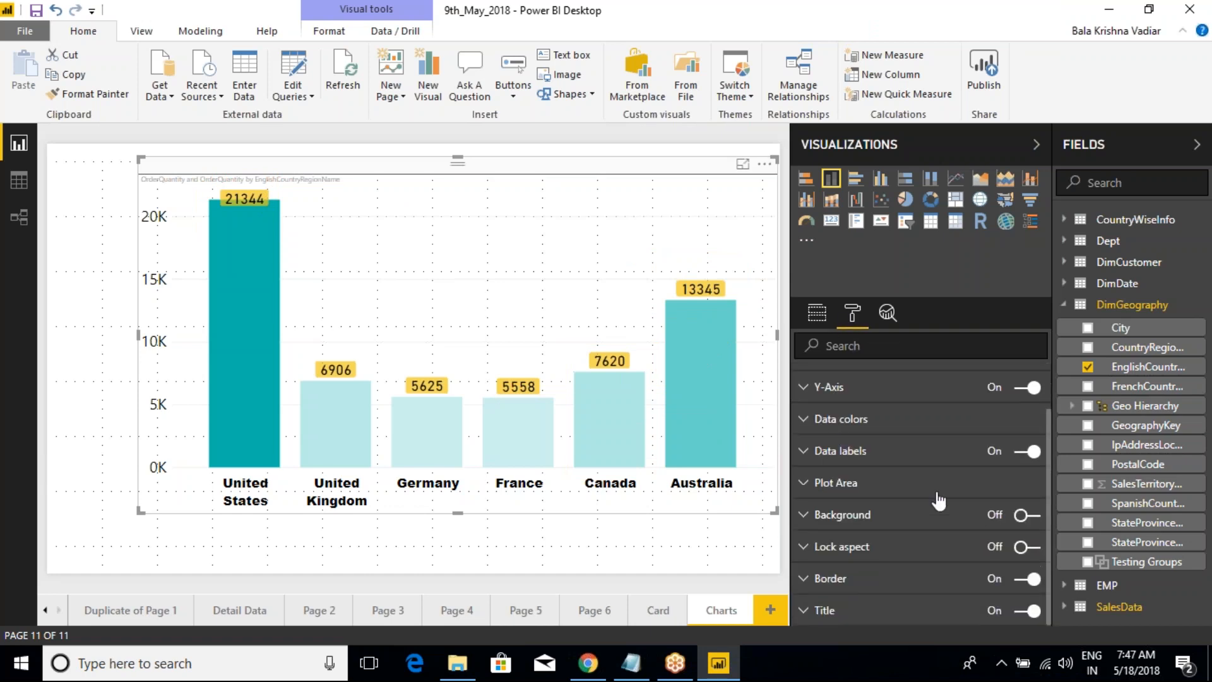
pyautogui.scroll(2, 933, 489)
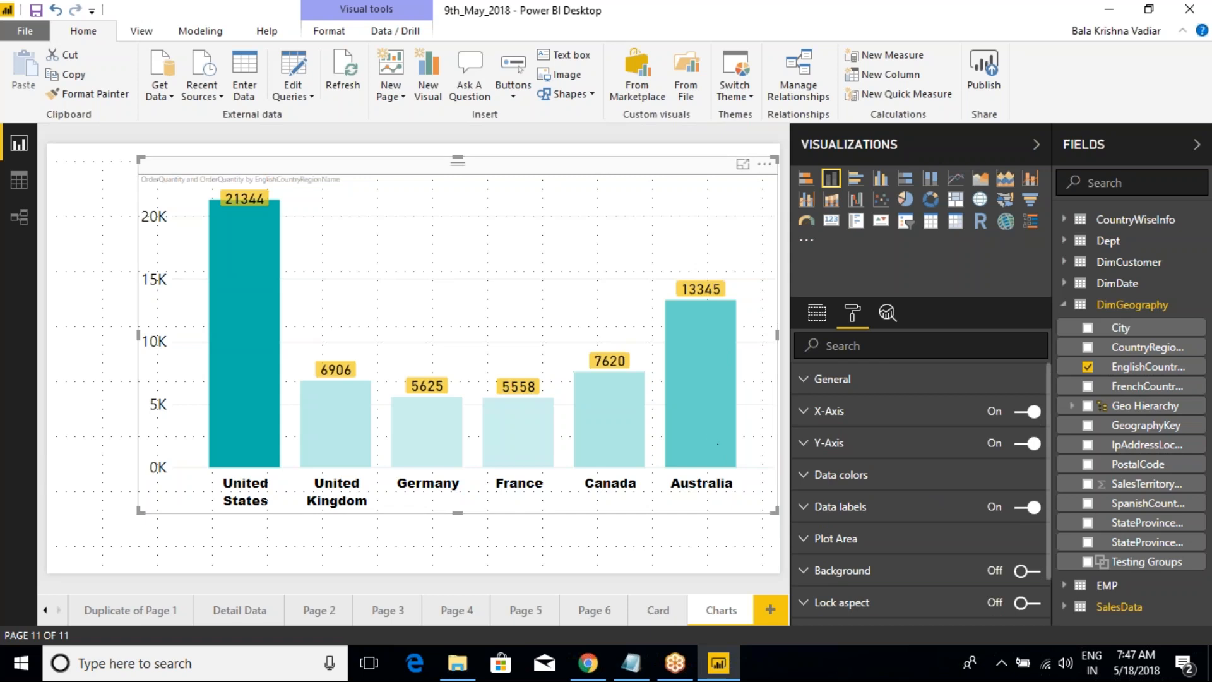
pyautogui.click(832, 474)
pyautogui.scroll(-5, 843, 461)
pyautogui.scroll(5, 842, 461)
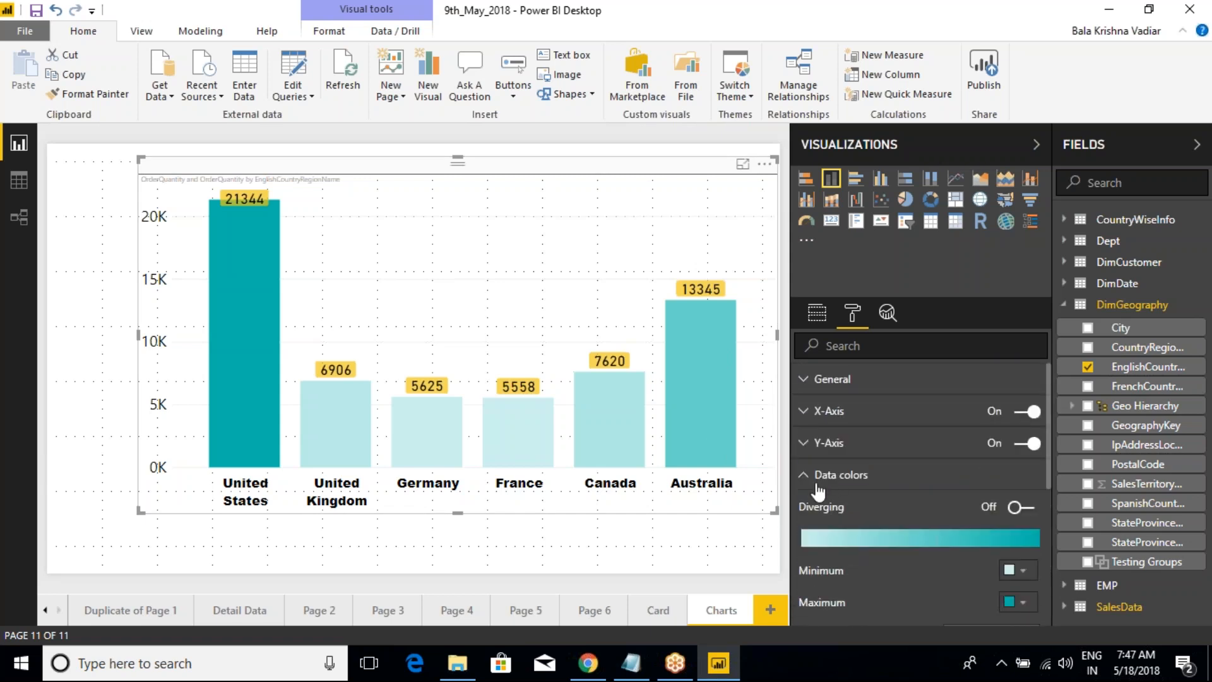
# Step: Remove OrderQuantity from the chart's color saturation and open the data colors settings
pyautogui.click(817, 312)
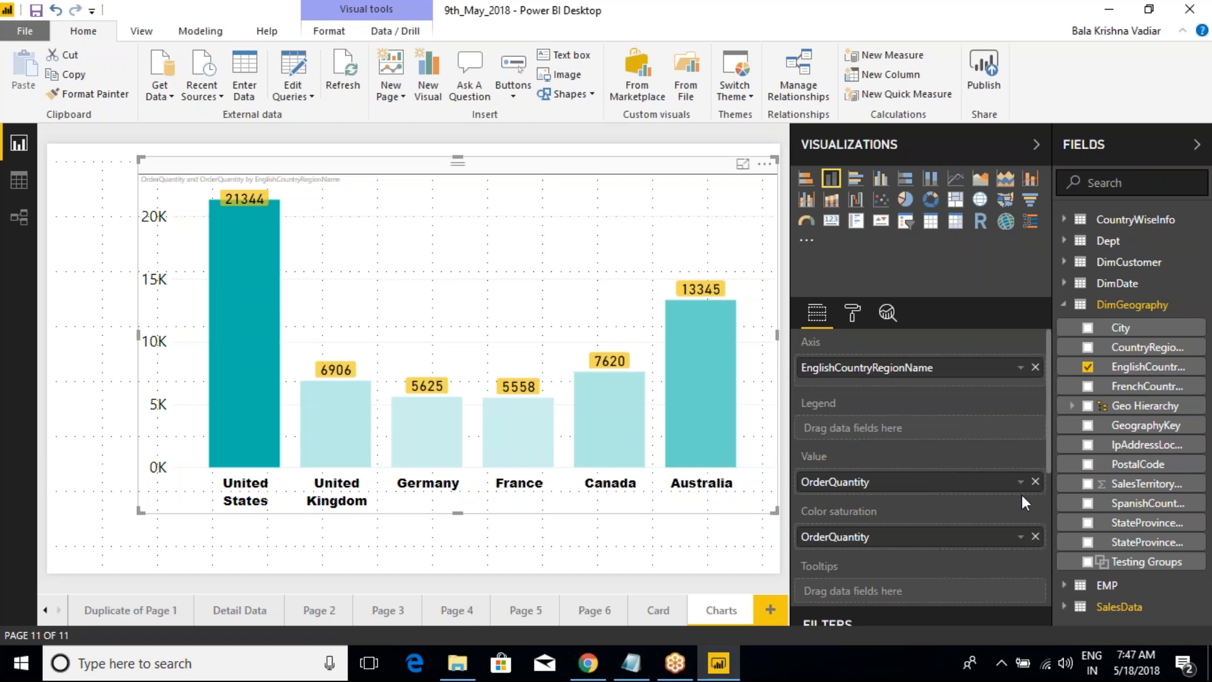
pyautogui.click(1036, 537)
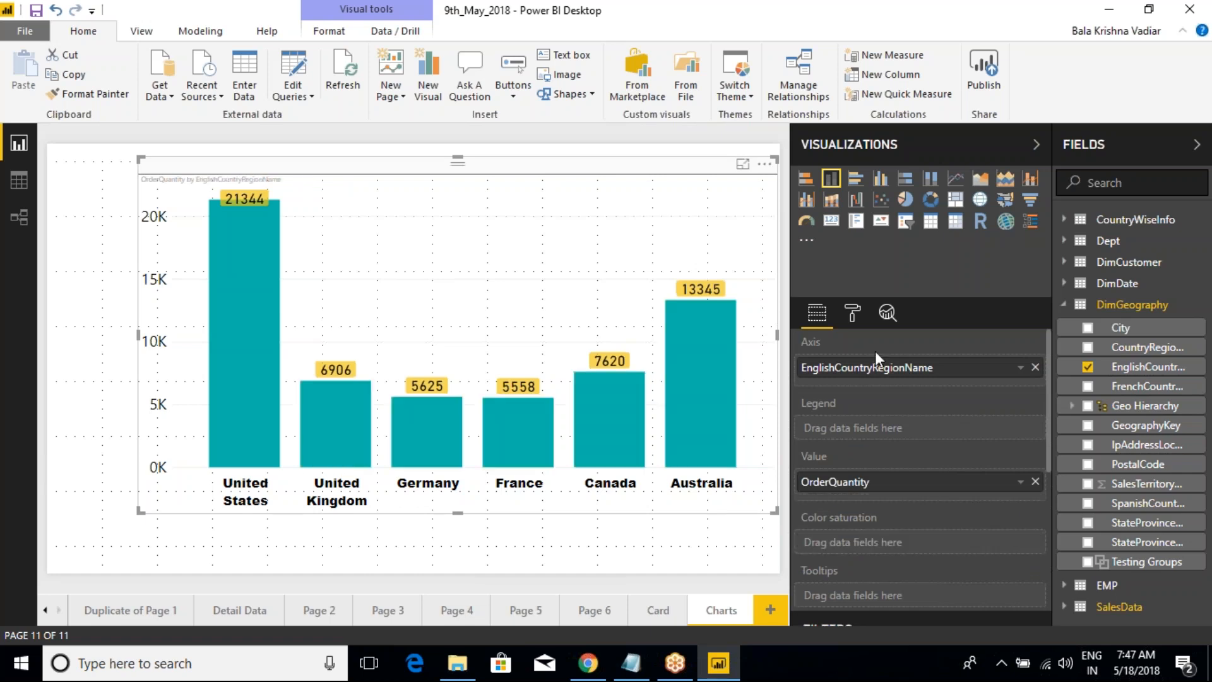
pyautogui.click(853, 312)
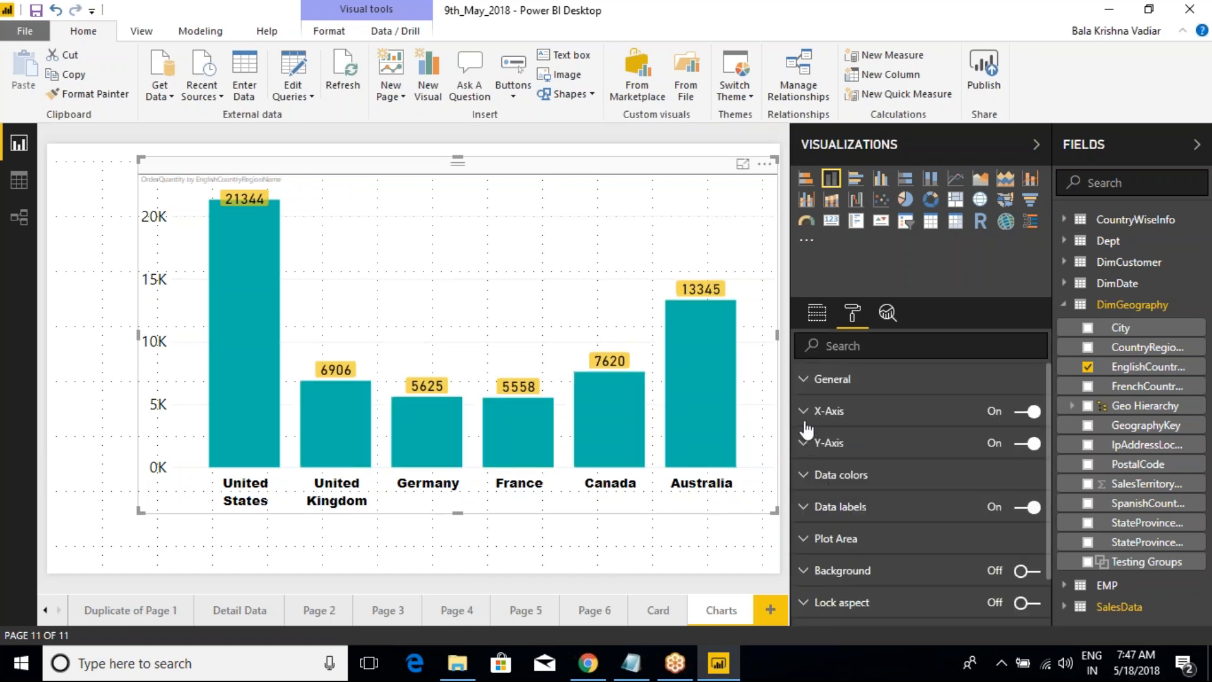
pyautogui.click(804, 478)
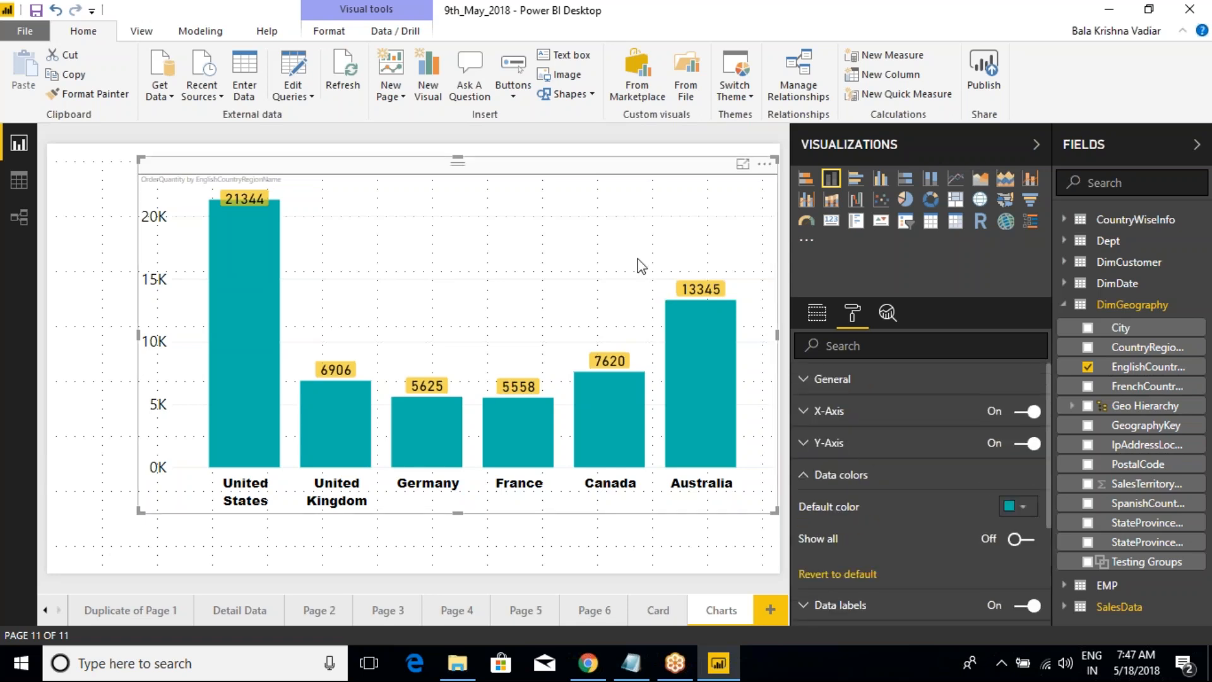
# Step: Undo the removal of OrderQuantity from the color saturation and reopen the chart's data colors settings
pyautogui.click(653, 524)
pyautogui.hotkey('ctrl', 'z')
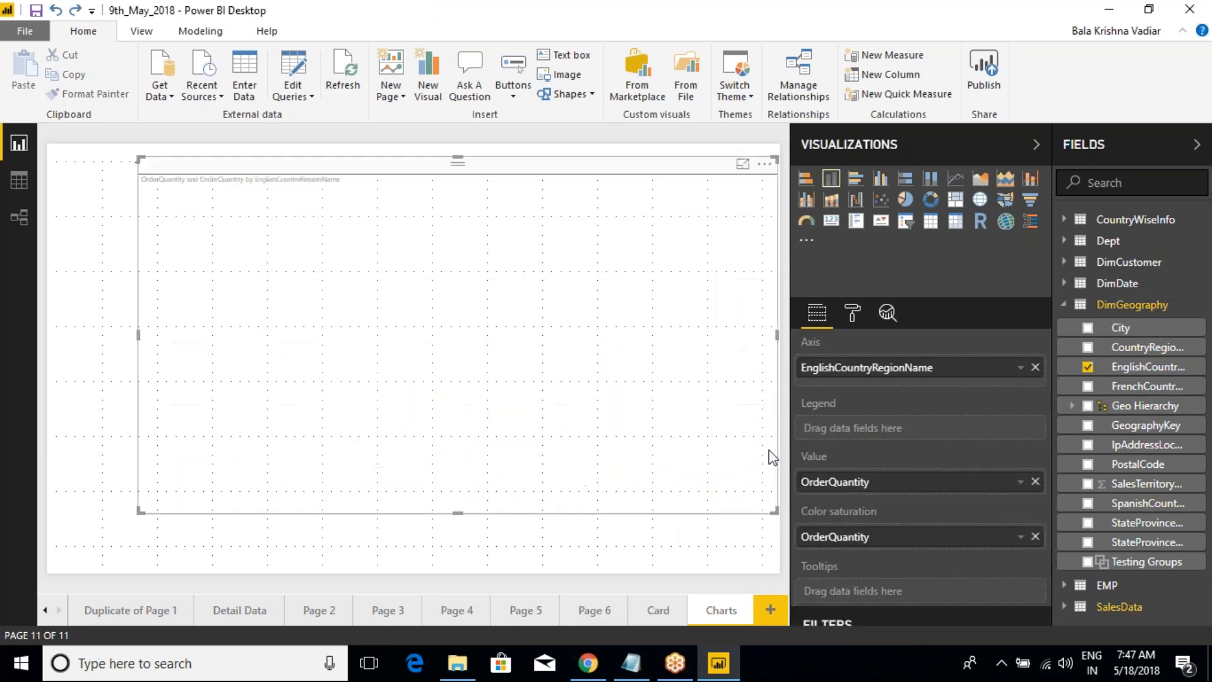
pyautogui.click(850, 321)
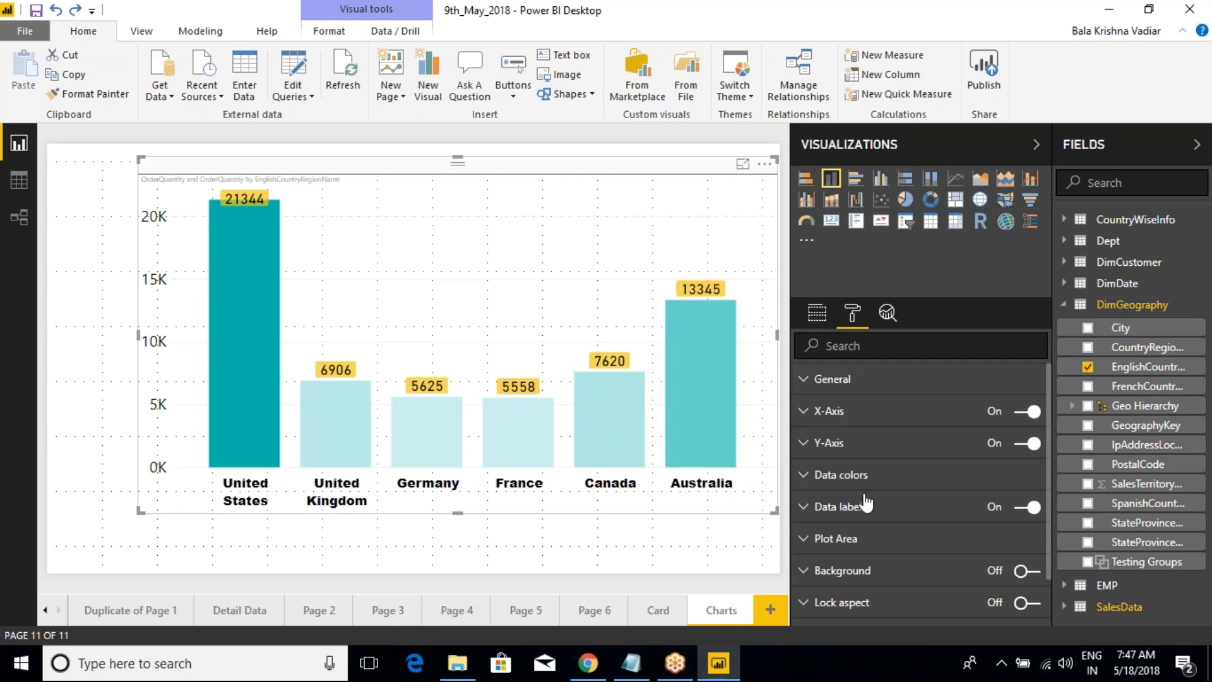
pyautogui.click(803, 507)
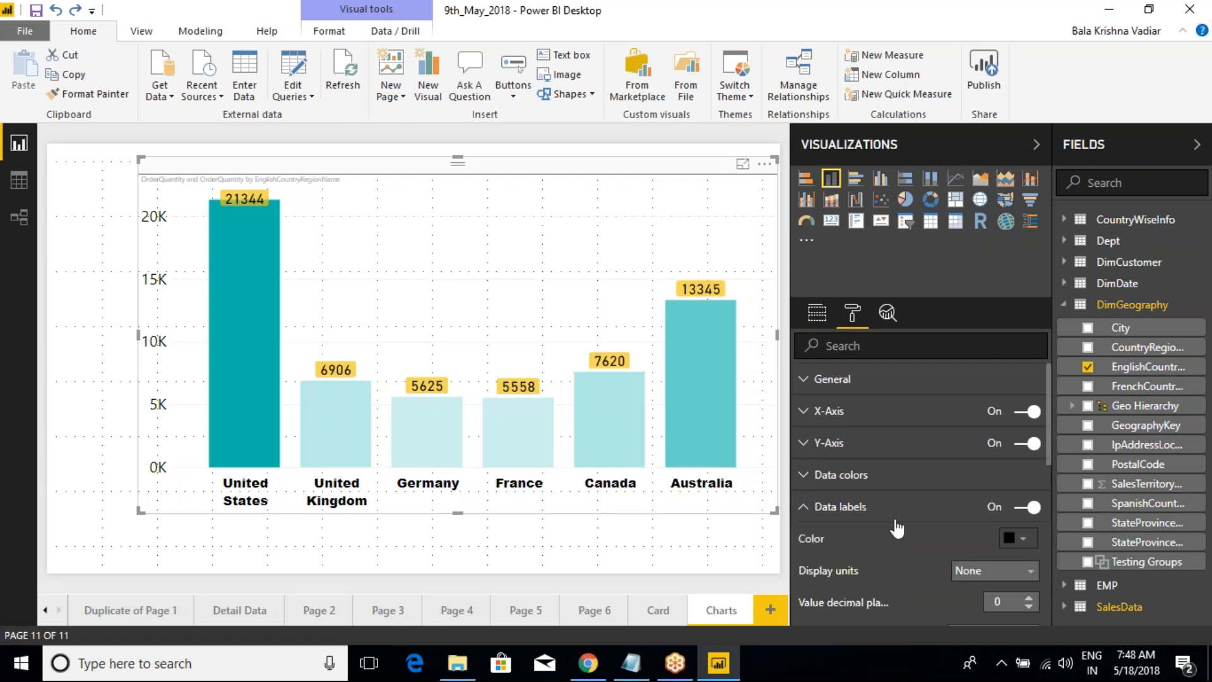
pyautogui.scroll(-3, 851, 562)
pyautogui.scroll(3, 851, 562)
pyautogui.click(821, 507)
pyautogui.click(821, 475)
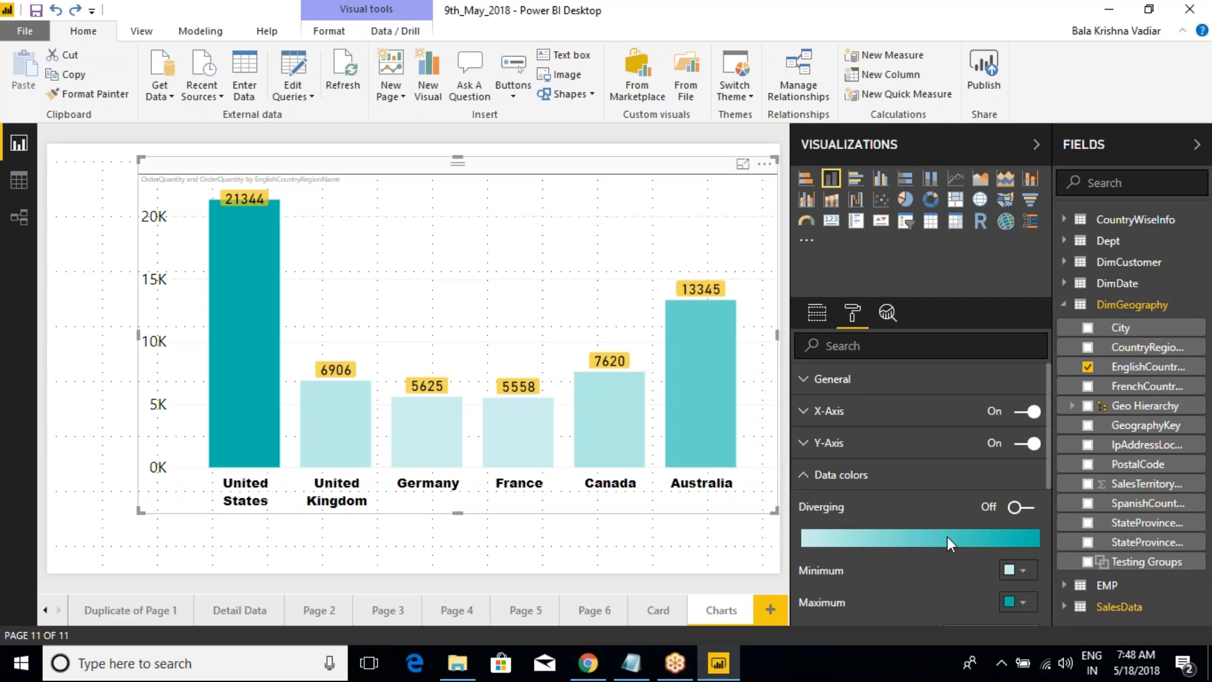
# Step: Switch the diverging data colors on and off several times to compare the shading of the Australia column and the others
pyautogui.scroll(-2, 947, 536)
pyautogui.click(1027, 420)
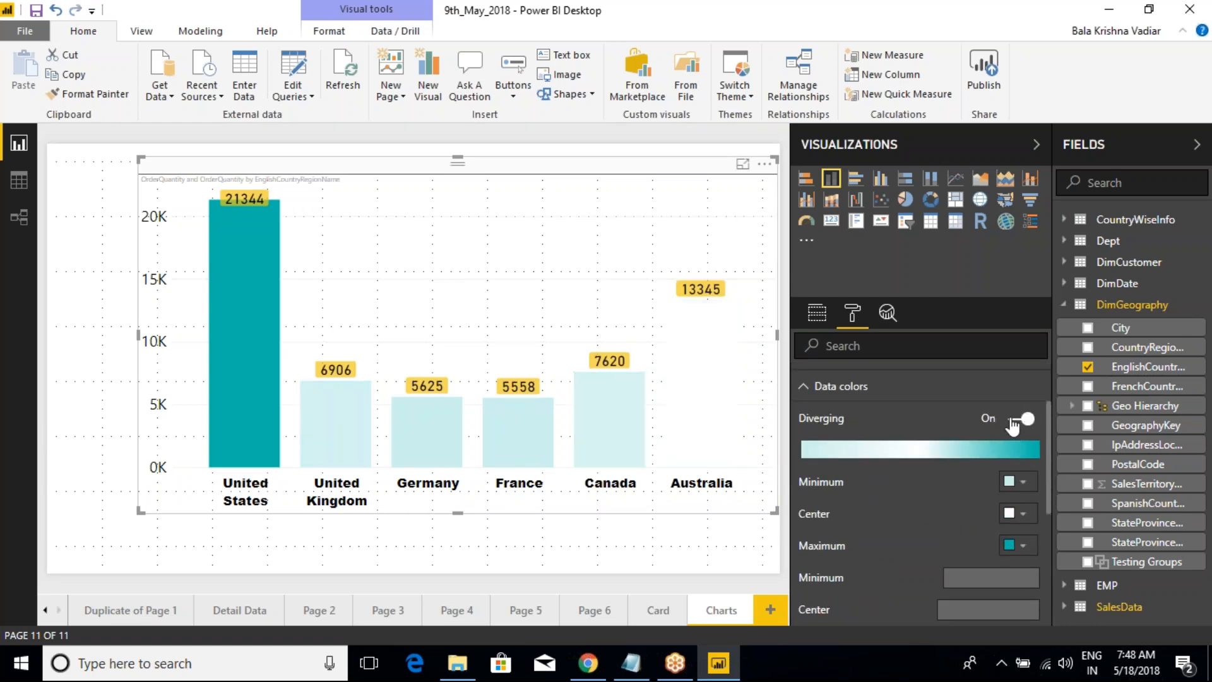
pyautogui.click(1014, 423)
pyautogui.click(1032, 425)
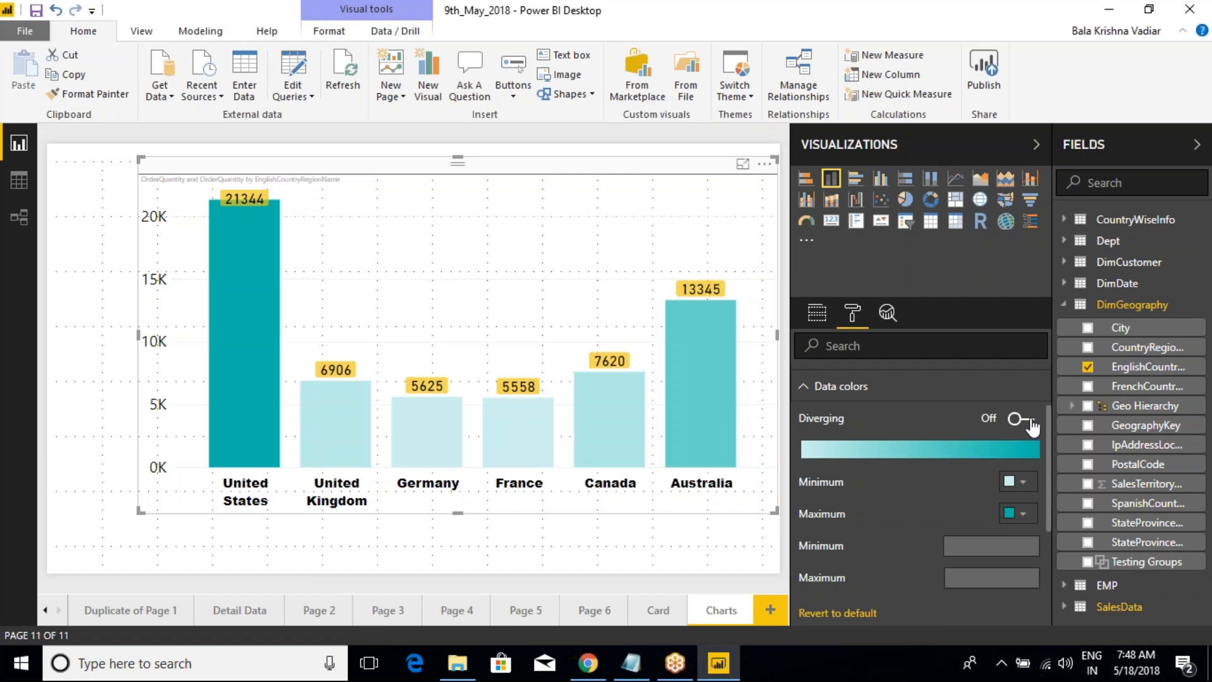
pyautogui.moveTo(691, 386)
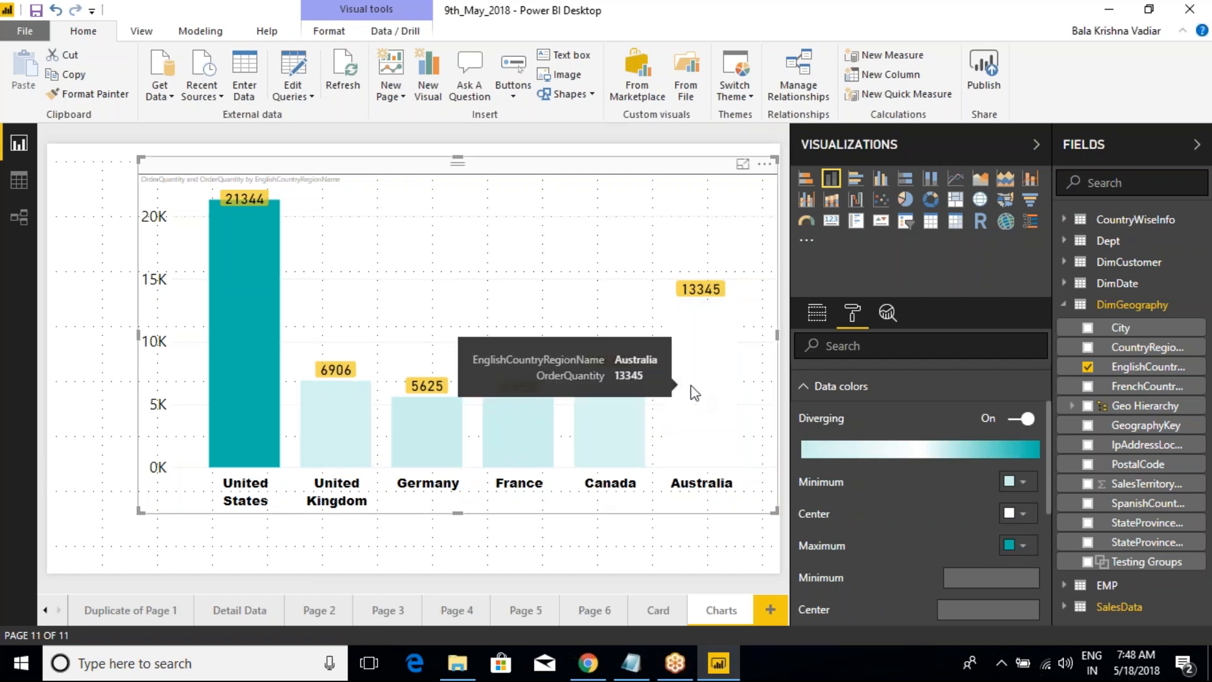
pyautogui.click(1015, 421)
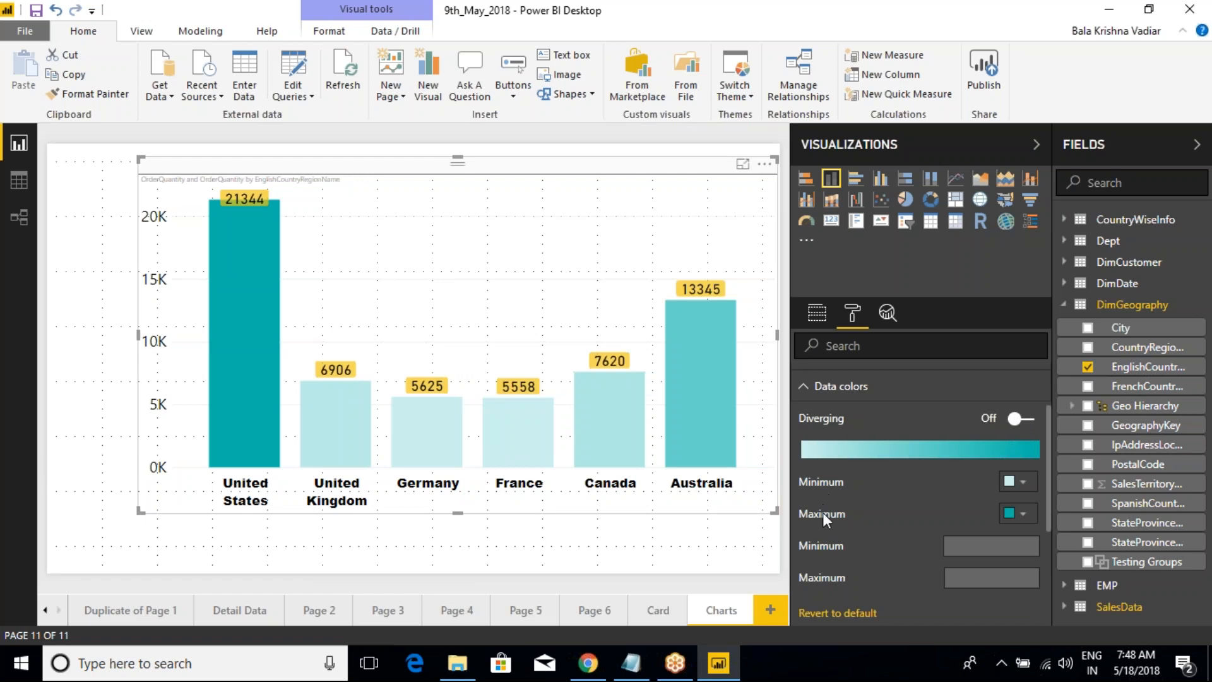
pyautogui.click(1017, 420)
pyautogui.click(1017, 421)
pyautogui.click(1028, 420)
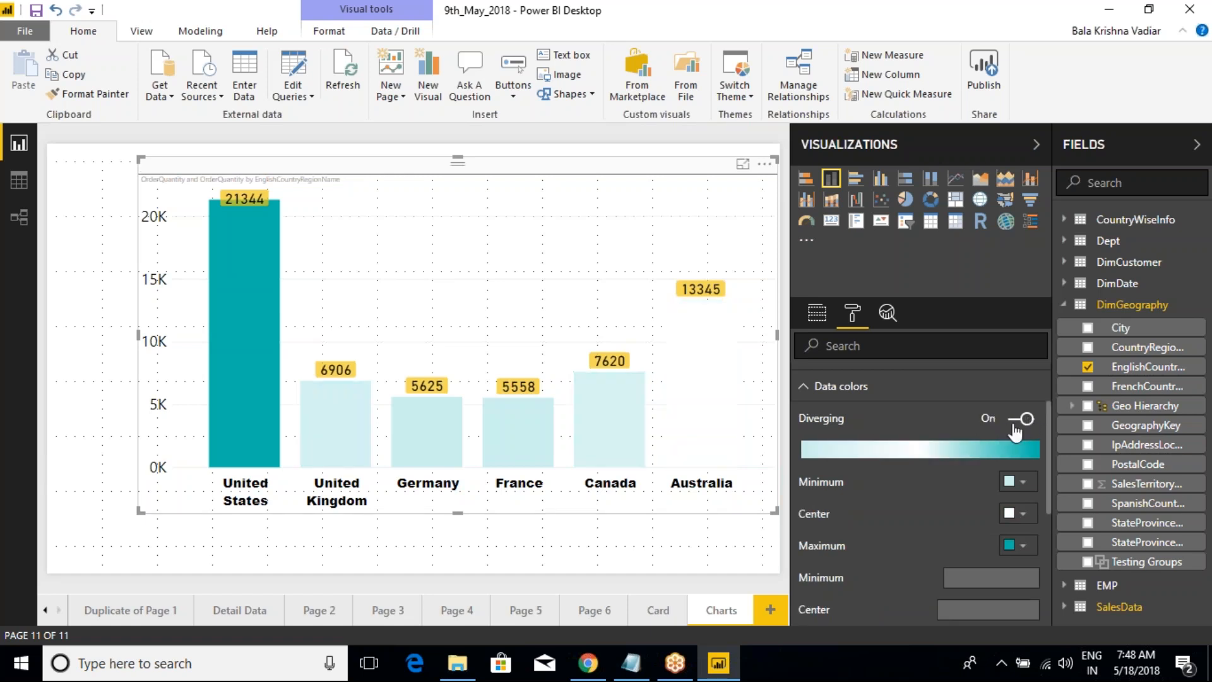
pyautogui.click(1014, 427)
pyautogui.click(1014, 425)
pyautogui.click(1019, 423)
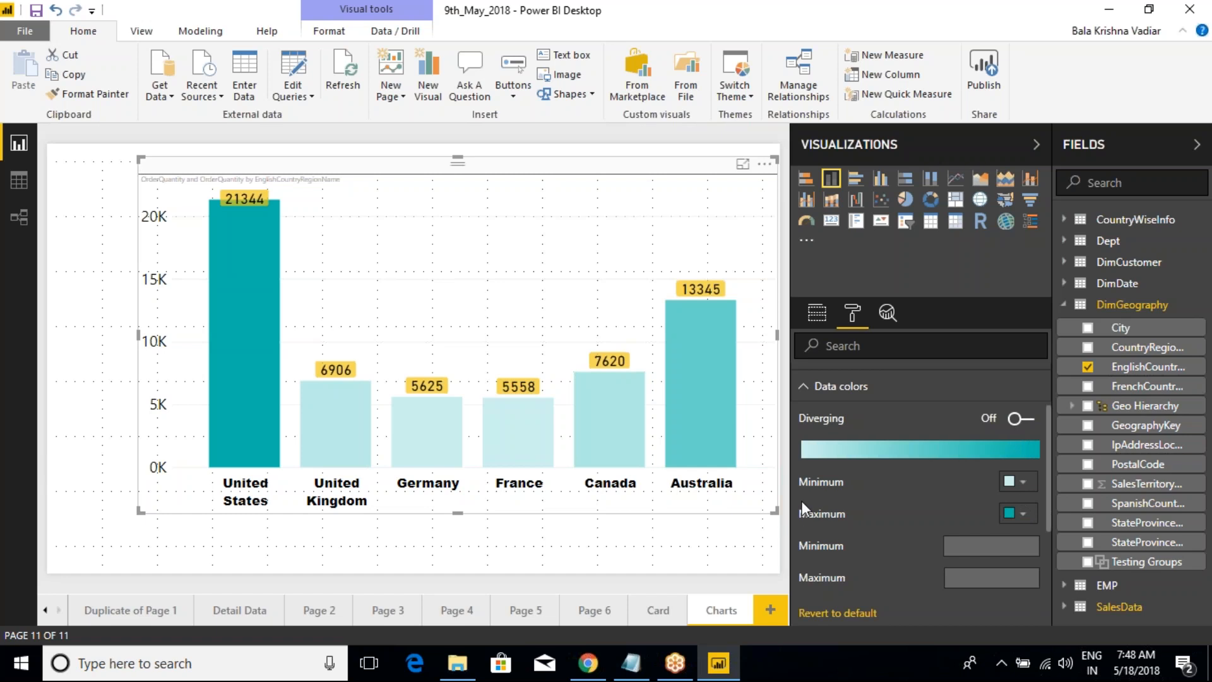
# Step: Turn on diverging data colors and set the maximum color to coral red
pyautogui.click(1016, 422)
pyautogui.click(1013, 545)
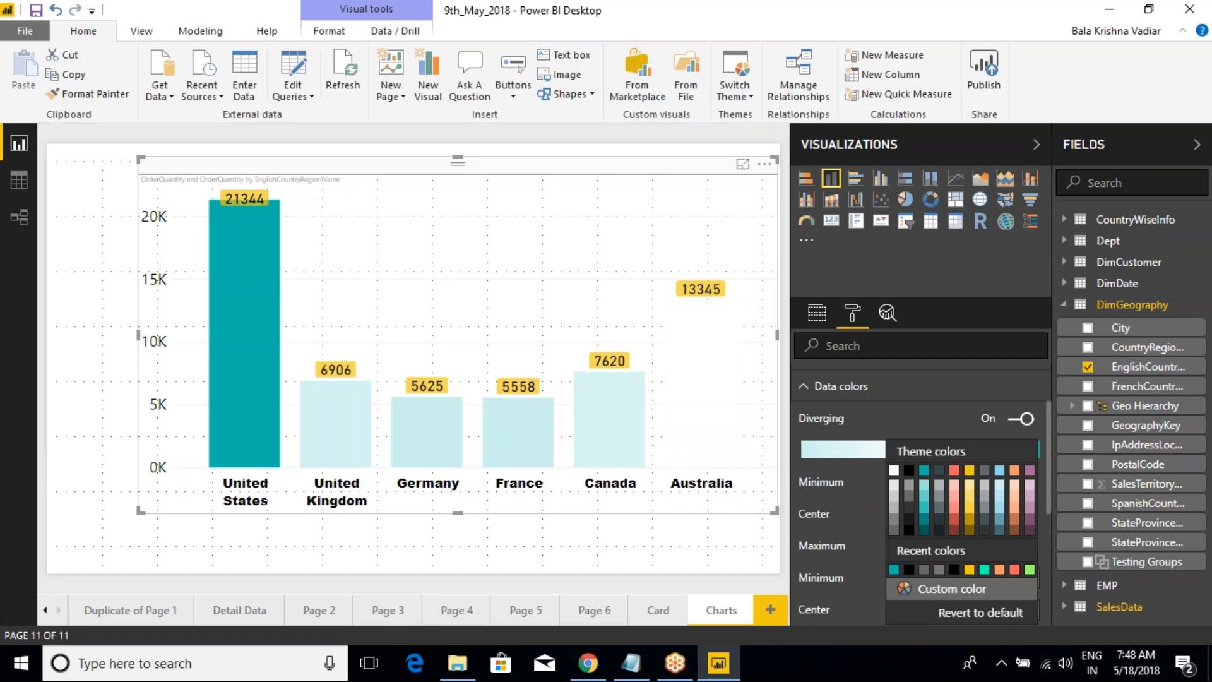
pyautogui.click(1015, 570)
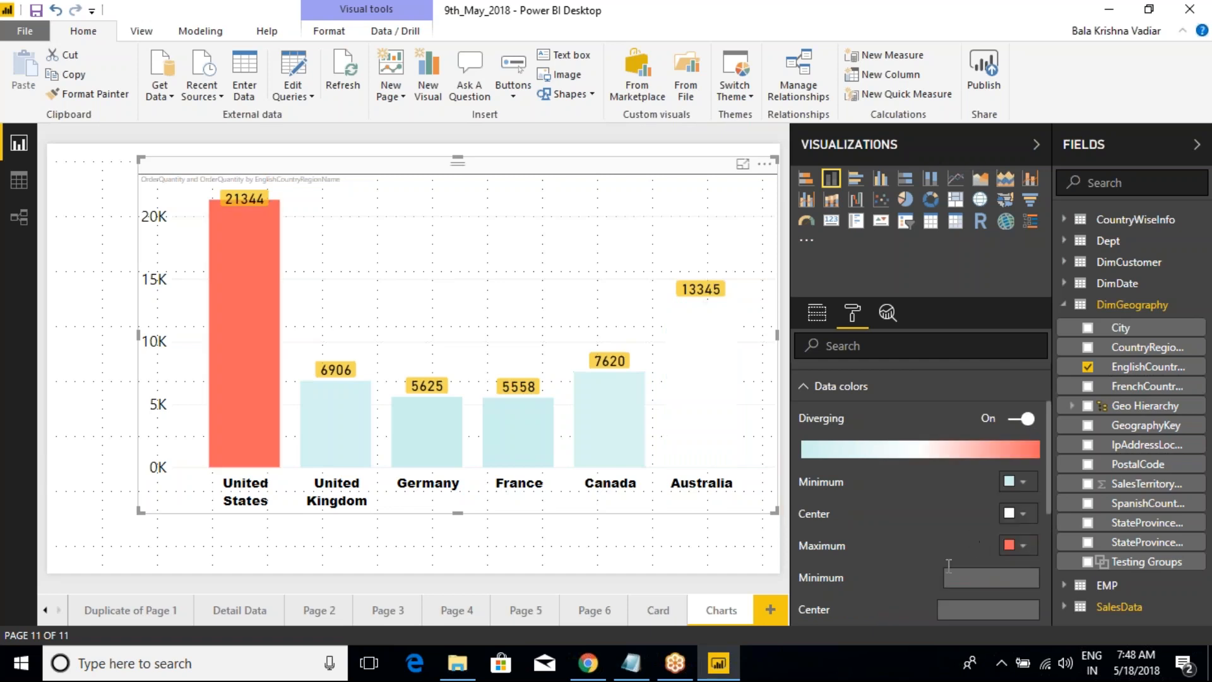
# Step: Set the diverging center to a custom bright pink and the minimum to a custom orange
pyautogui.click(1017, 514)
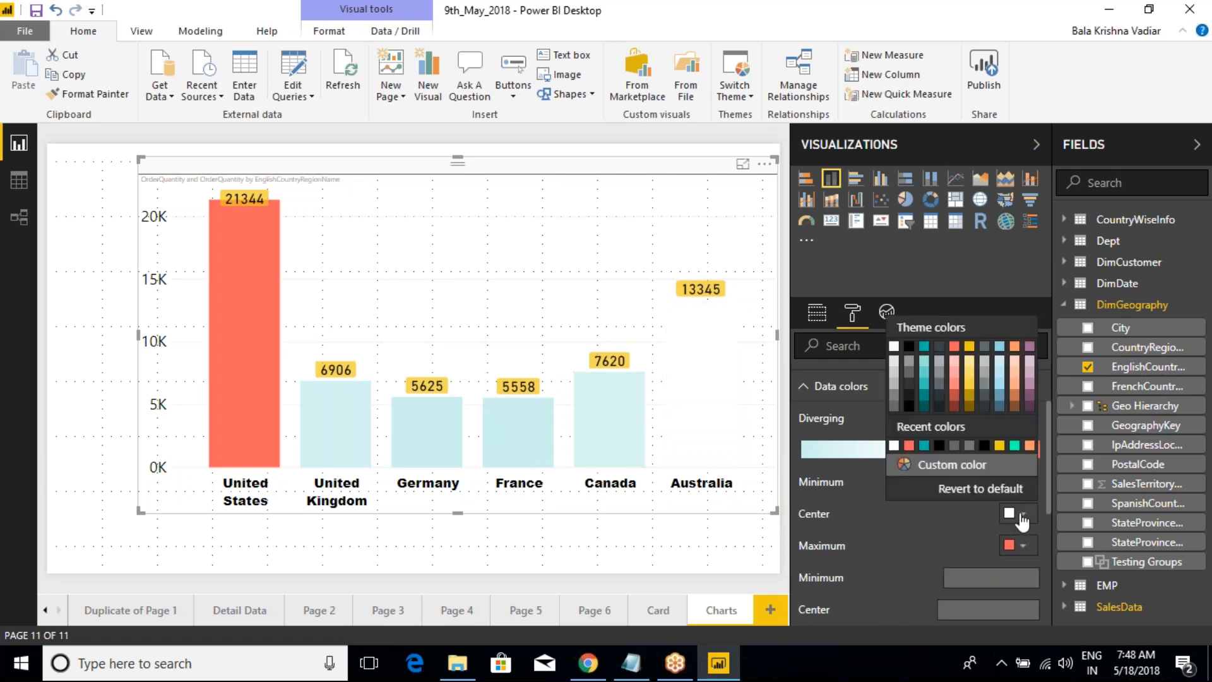
pyautogui.click(936, 468)
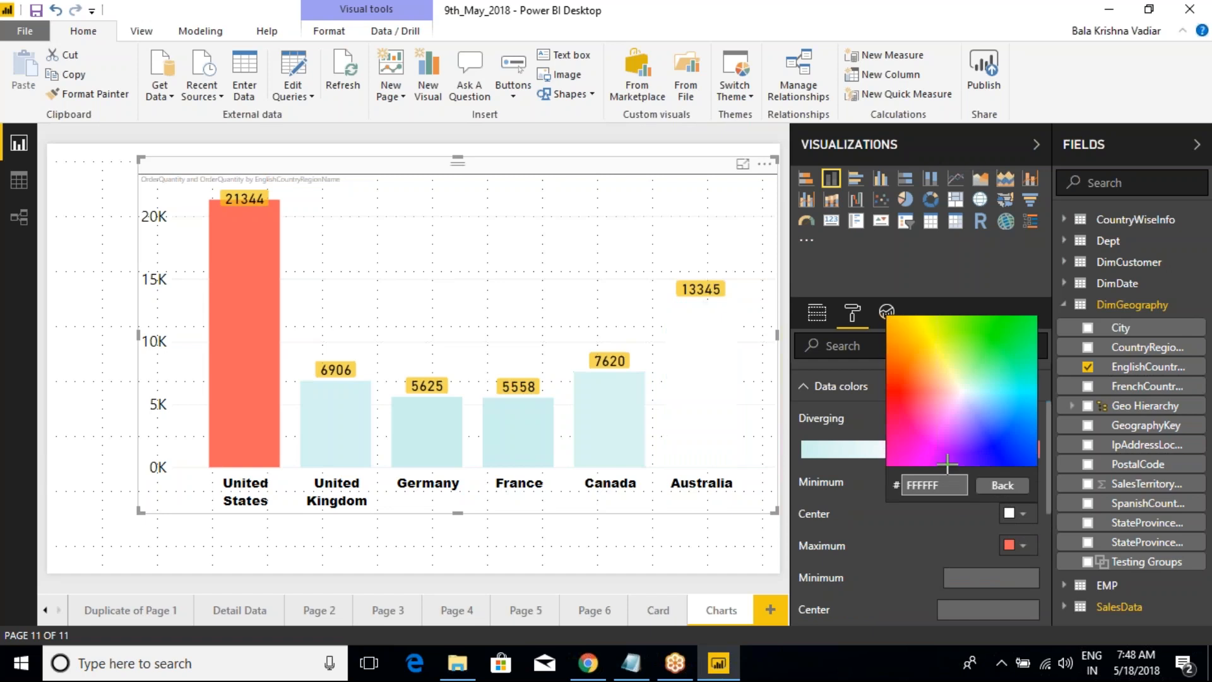
pyautogui.click(901, 433)
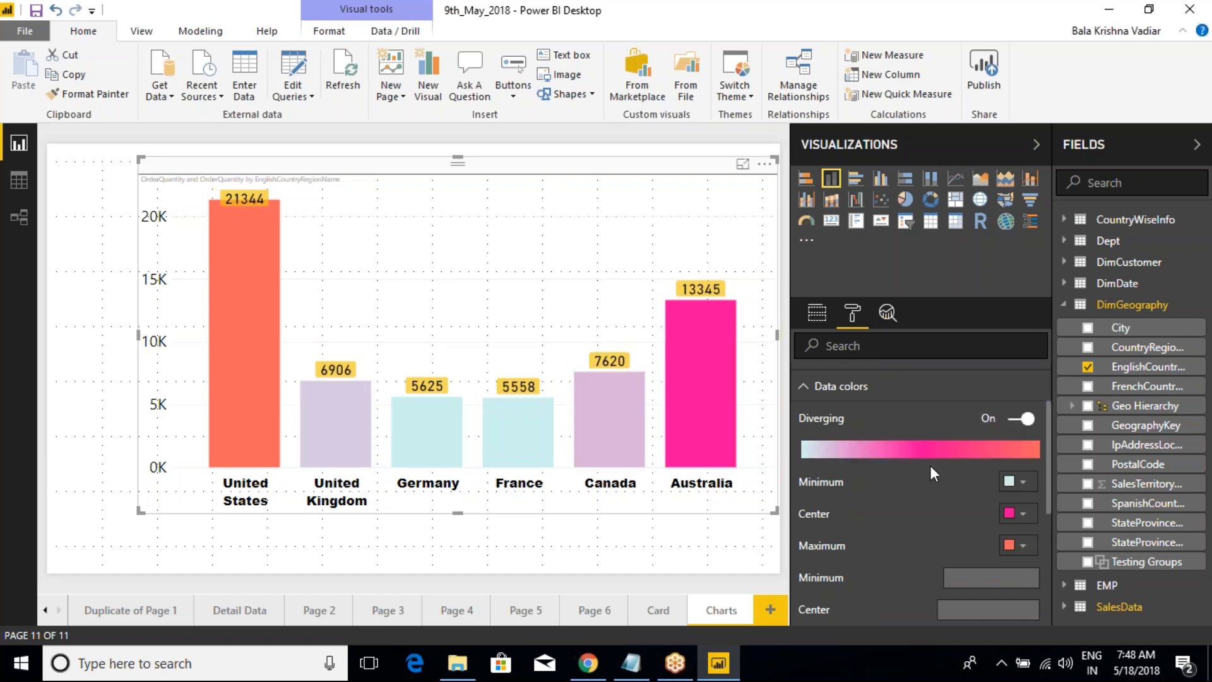
pyautogui.click(1023, 487)
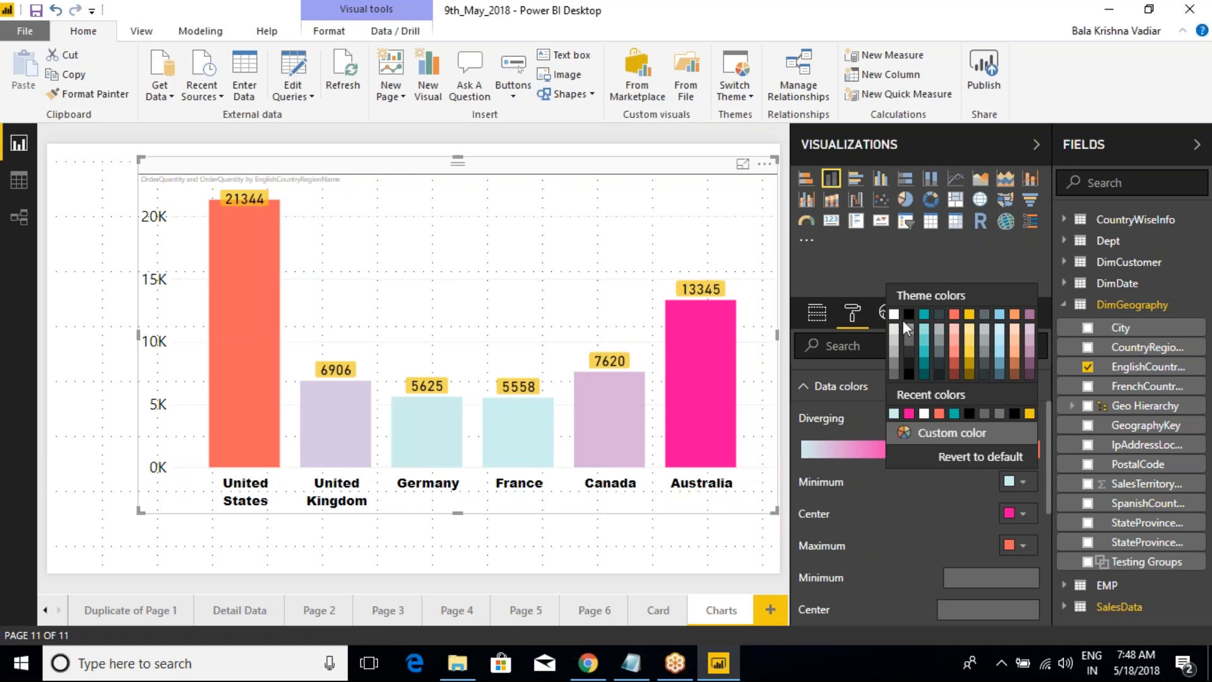
pyautogui.click(928, 433)
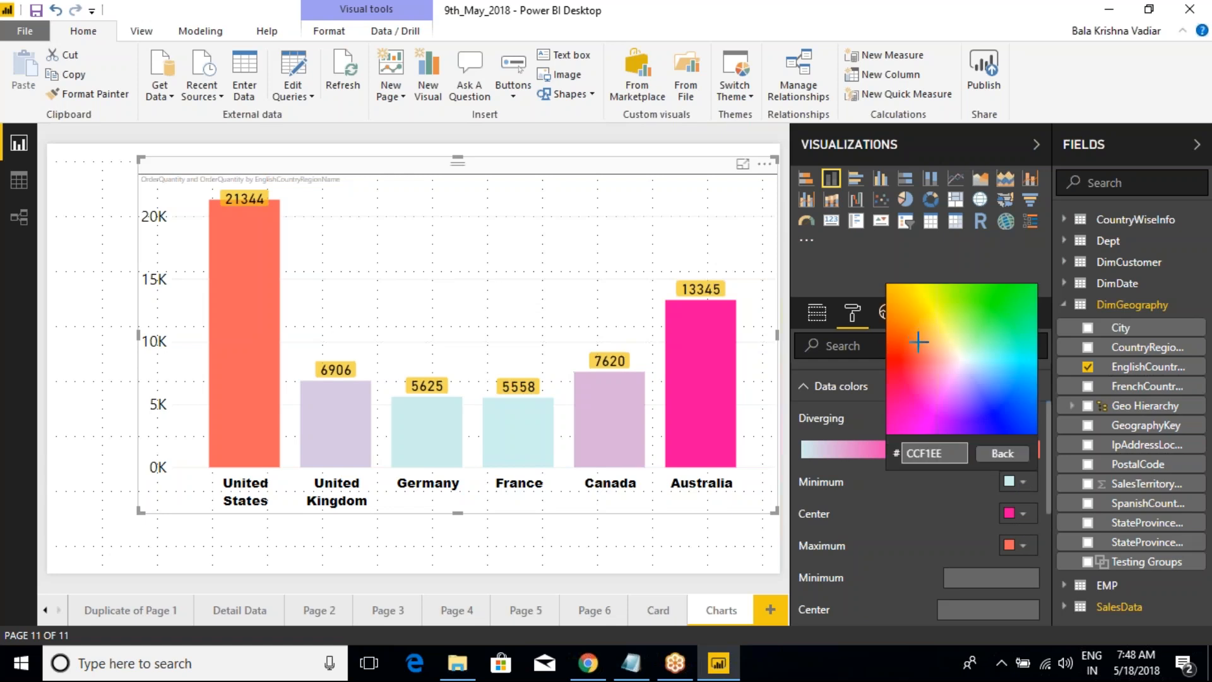
pyautogui.click(897, 324)
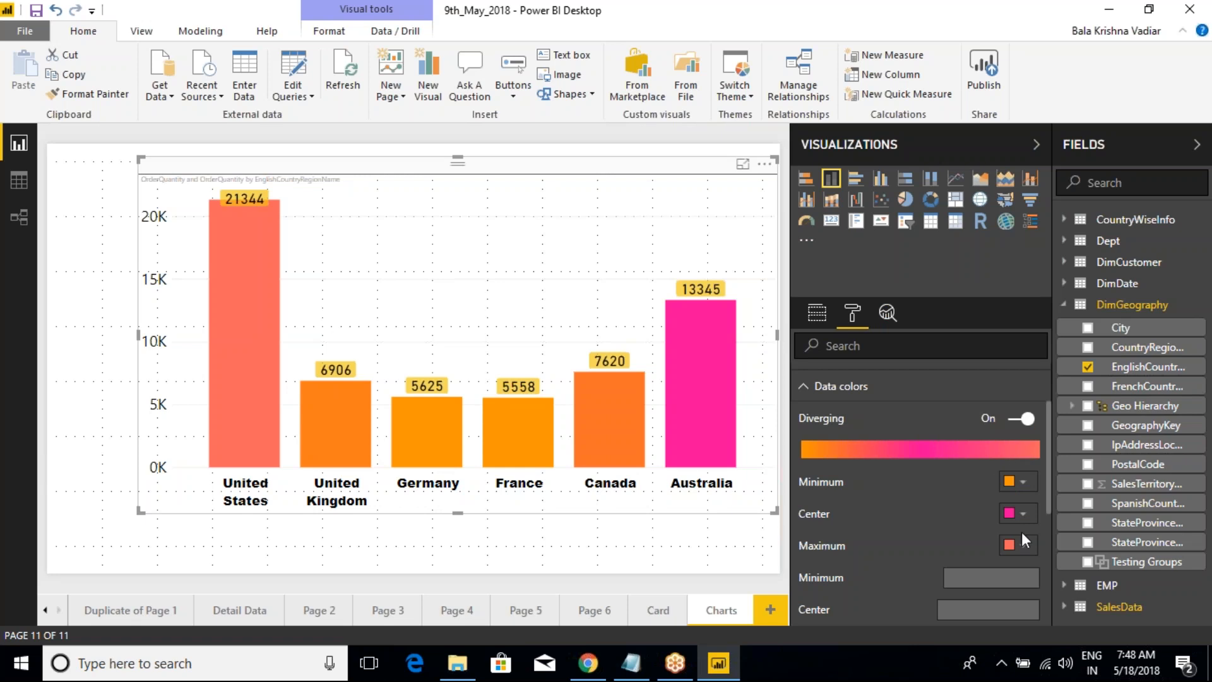
# Step: Revert the data colors to default and turn diverging on
pyautogui.scroll(-3, 934, 553)
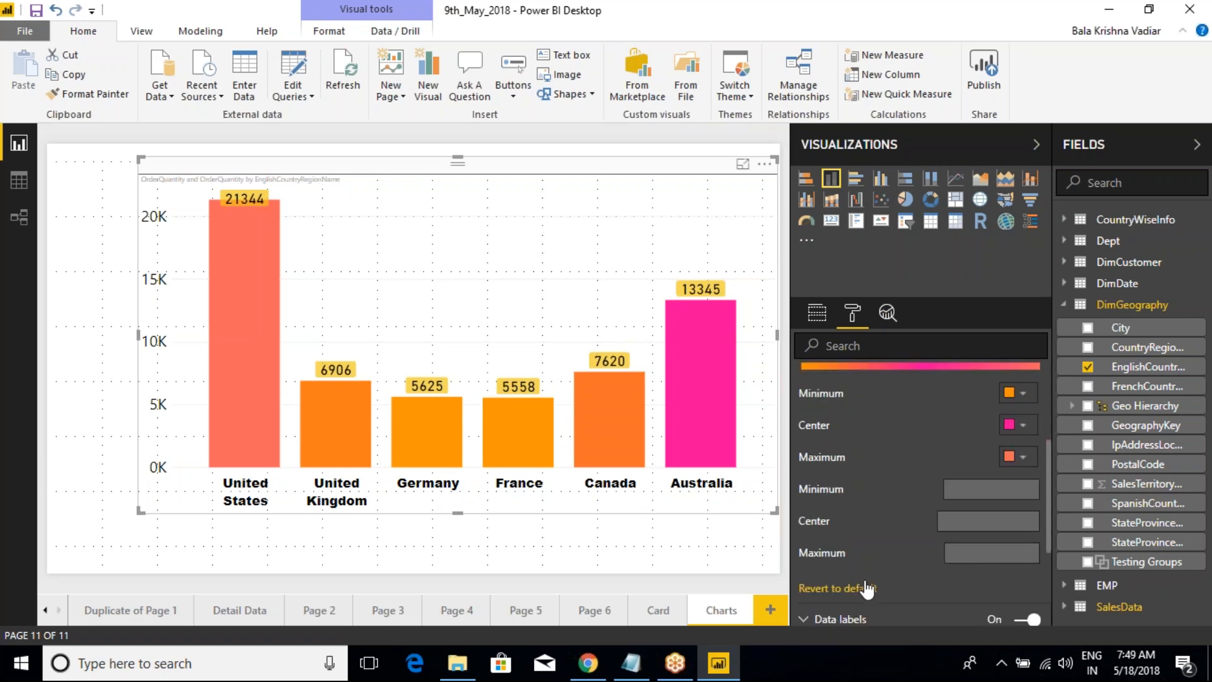
pyautogui.click(866, 587)
pyautogui.scroll(3, 868, 569)
pyautogui.click(1021, 419)
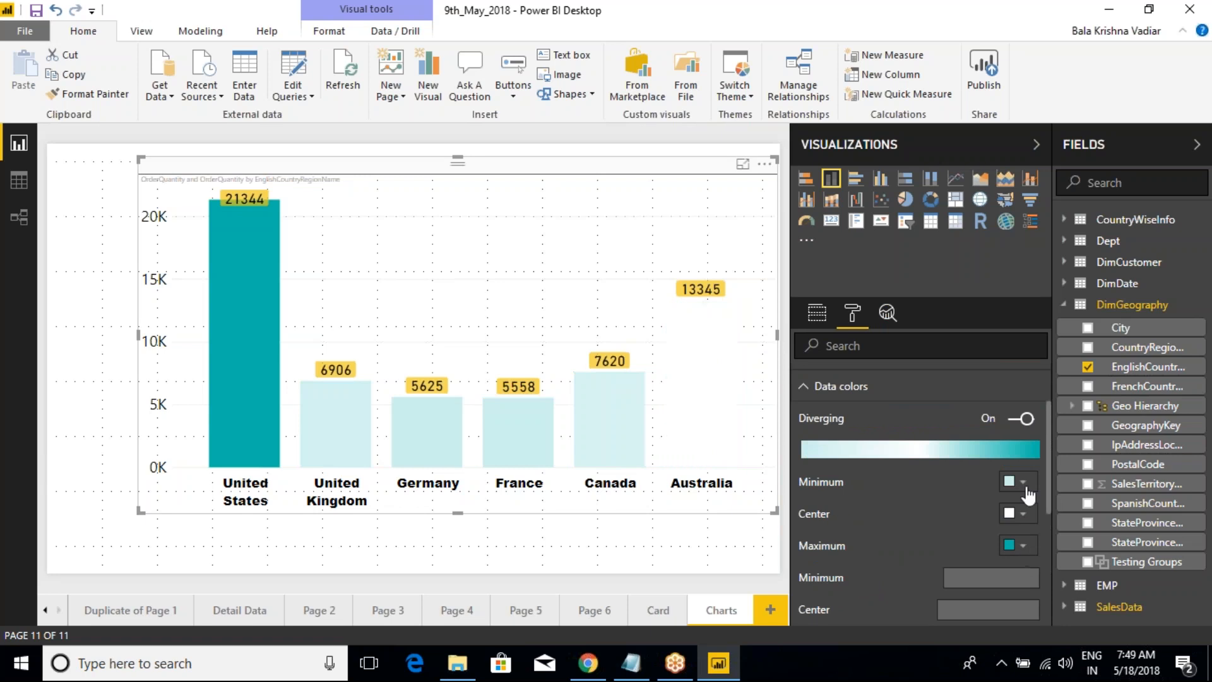
# Step: Try light gray as the diverging center color and replace it with light teal
pyautogui.click(1021, 516)
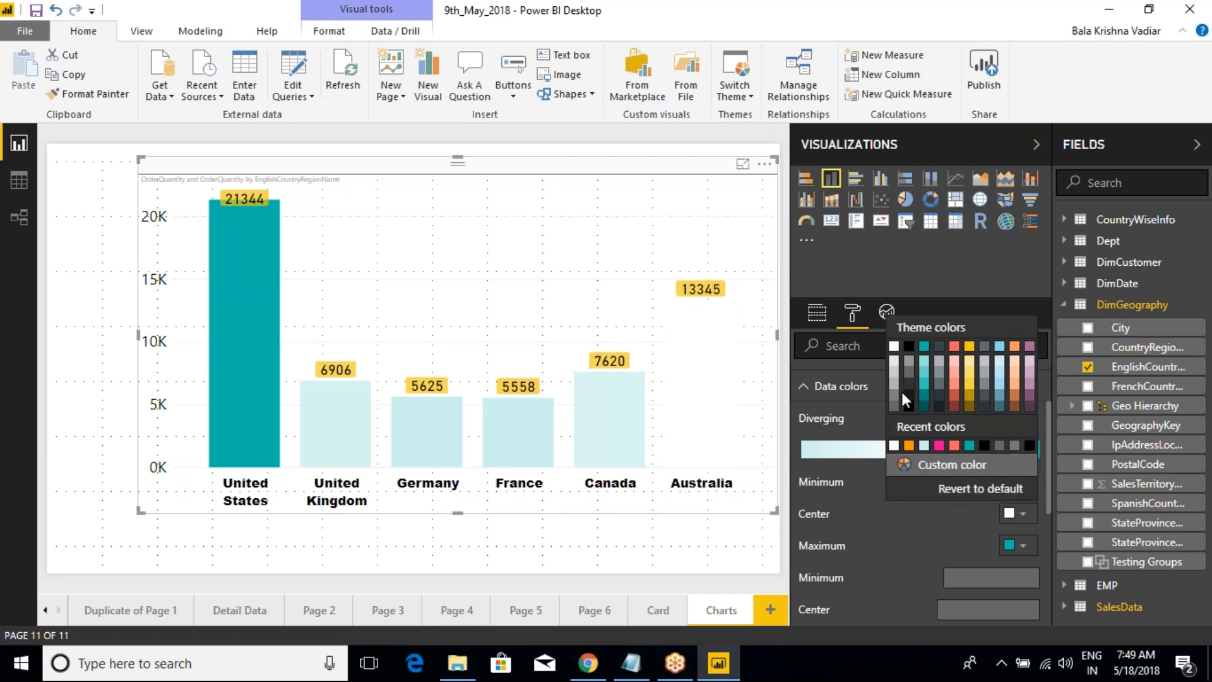
pyautogui.click(894, 370)
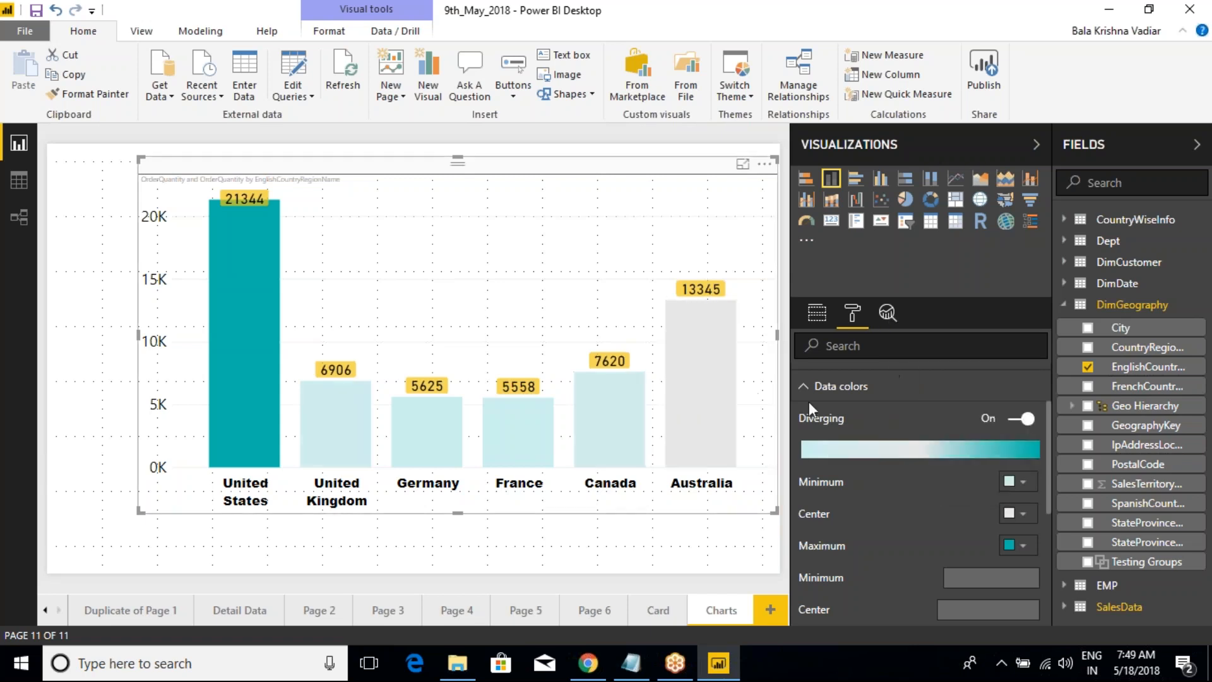
pyautogui.click(1020, 490)
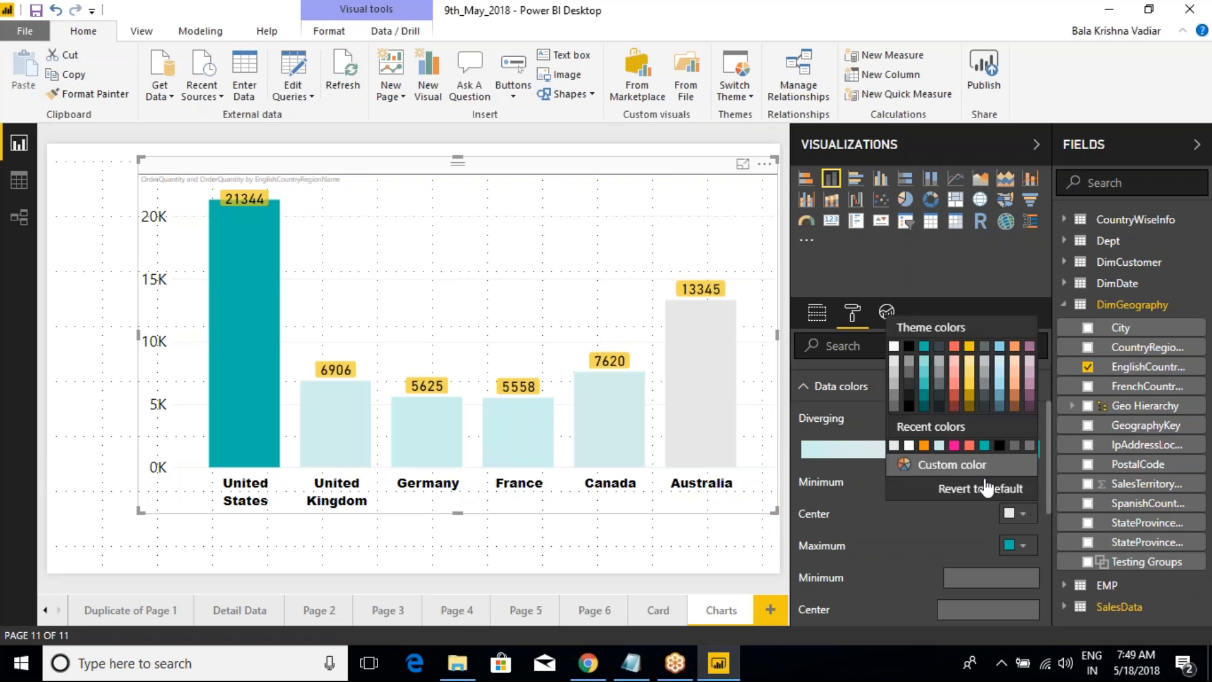
pyautogui.click(925, 365)
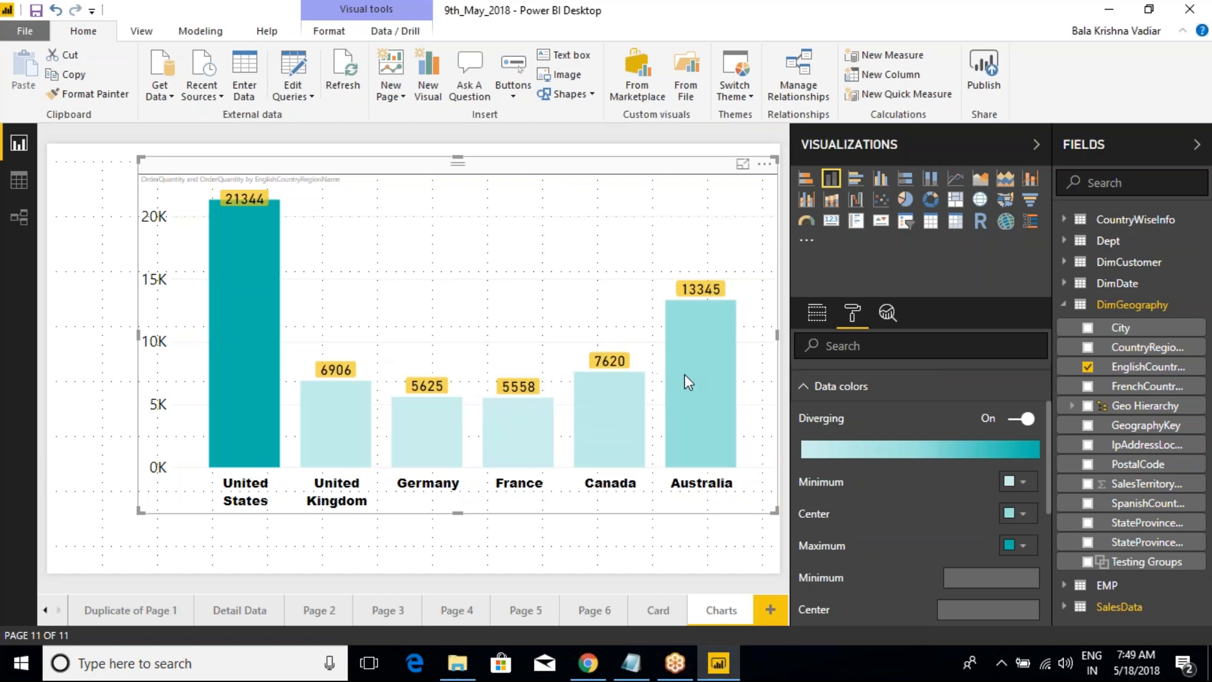
# Step: Set the diverging minimum color to light teal
pyautogui.click(1023, 509)
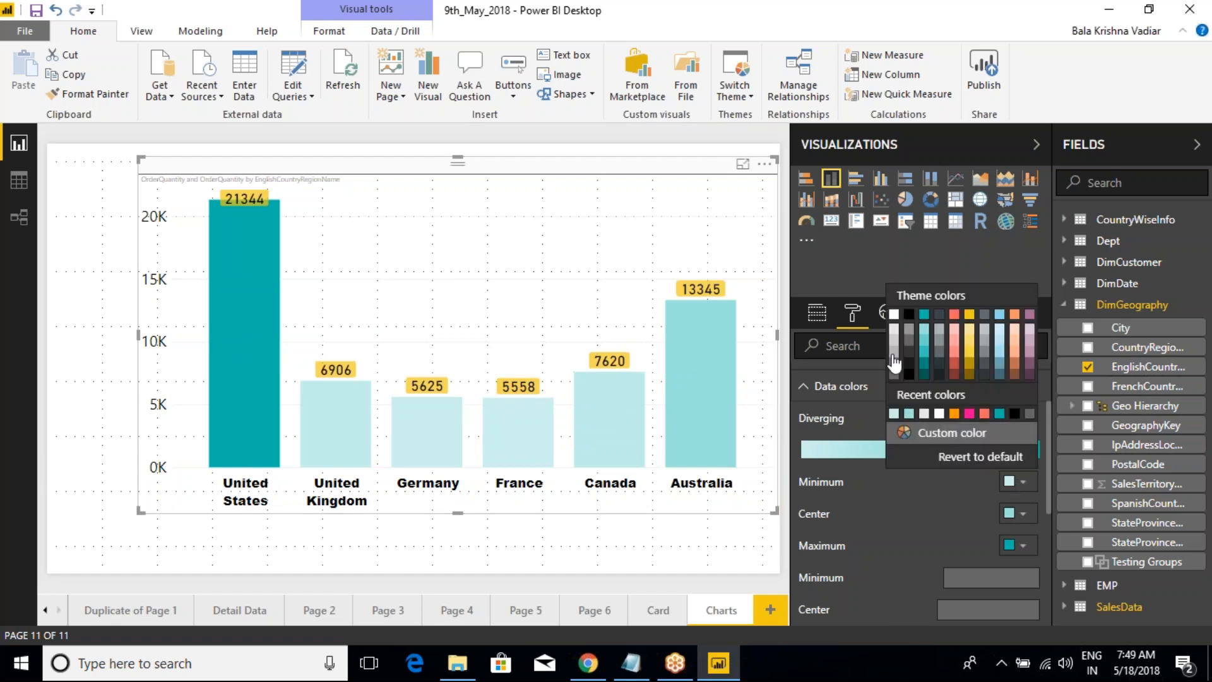
pyautogui.click(949, 447)
pyautogui.click(990, 454)
pyautogui.click(922, 339)
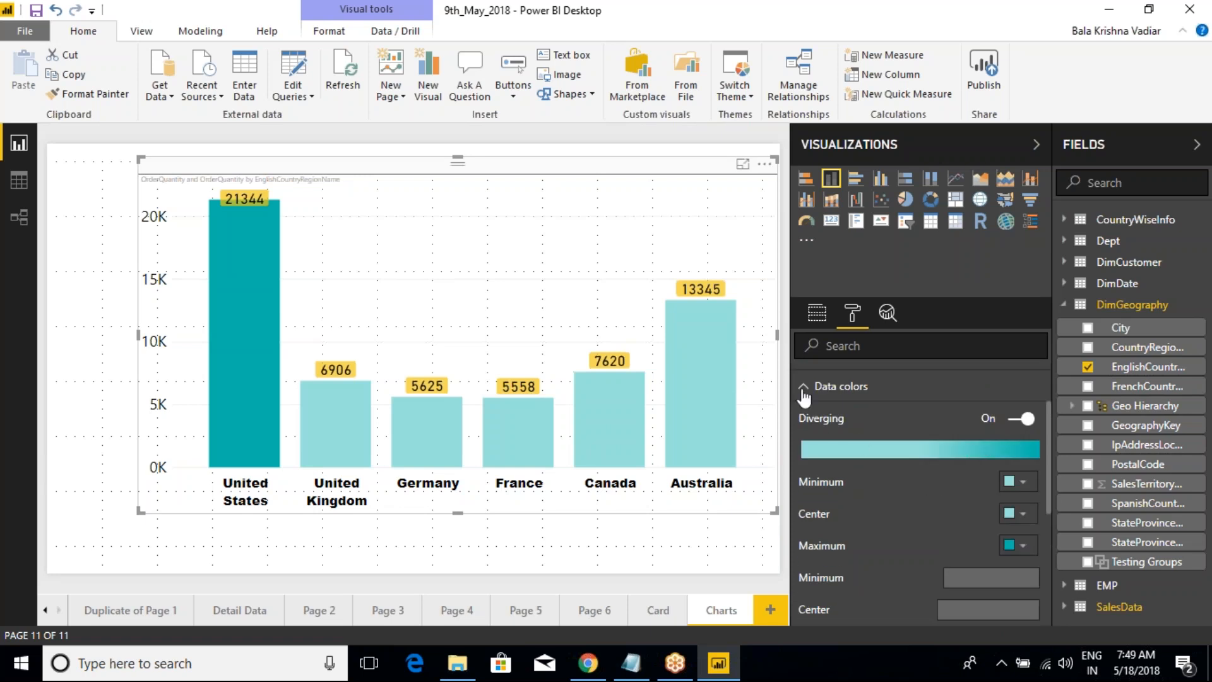
# Step: Turn the diverging option off and back on to compare the two gradients
pyautogui.click(1015, 419)
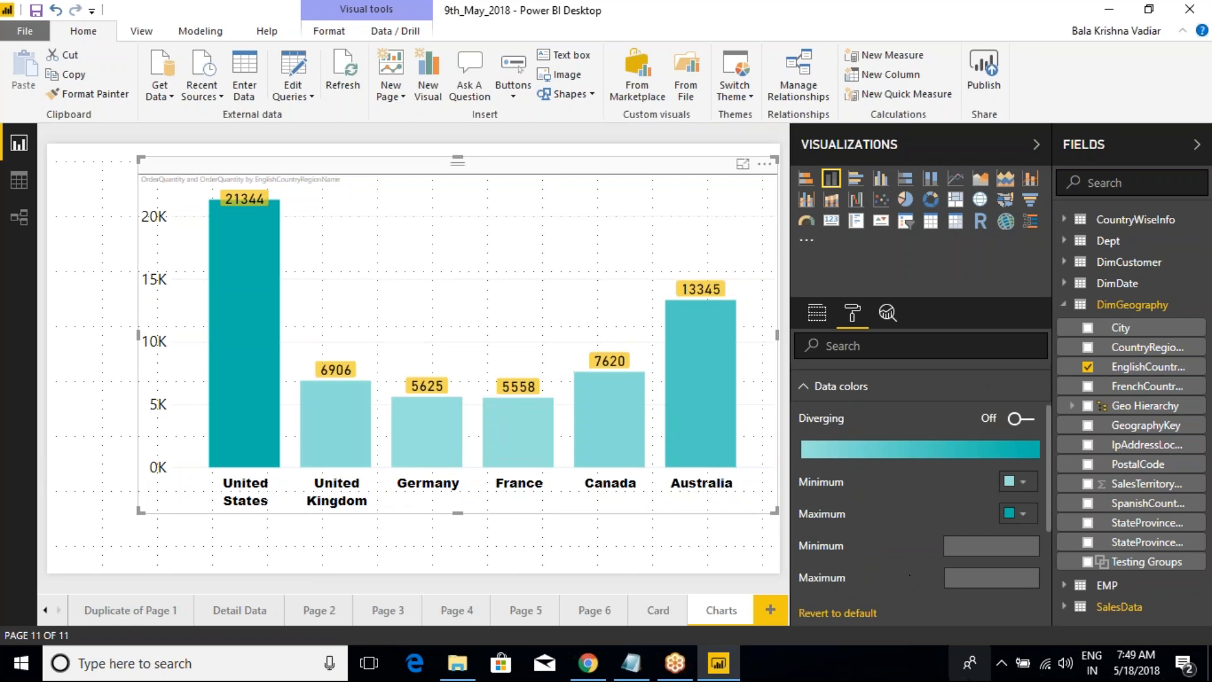
pyautogui.click(975, 554)
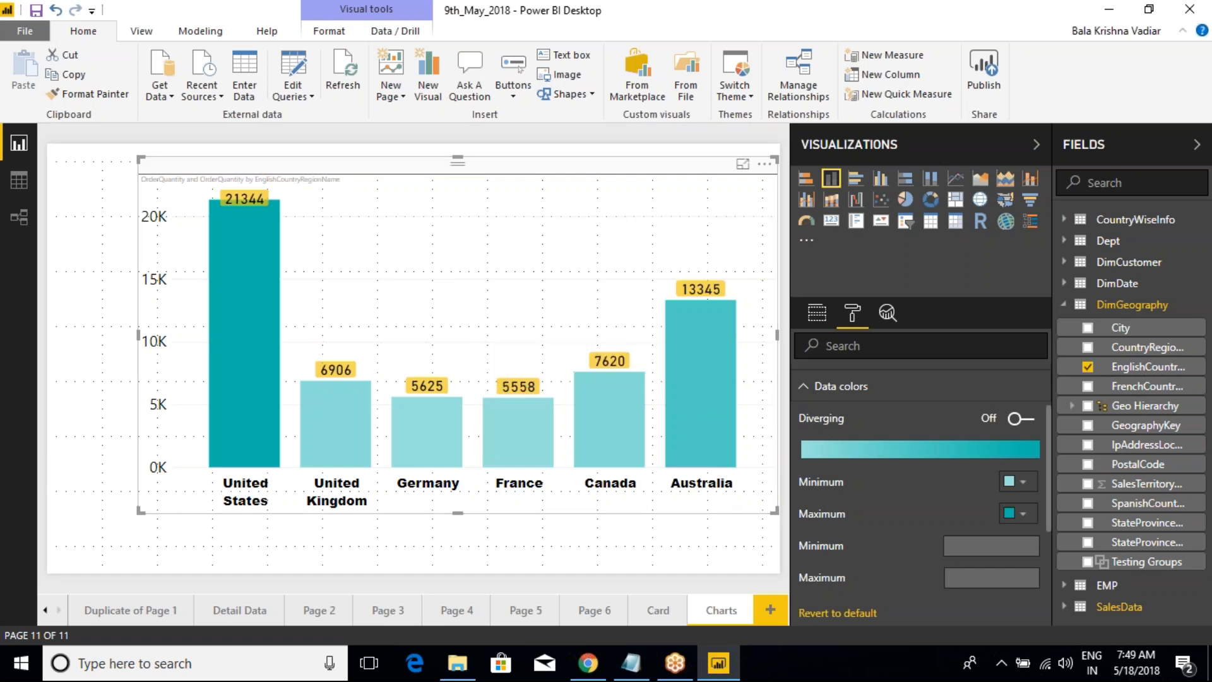
pyautogui.click(1021, 418)
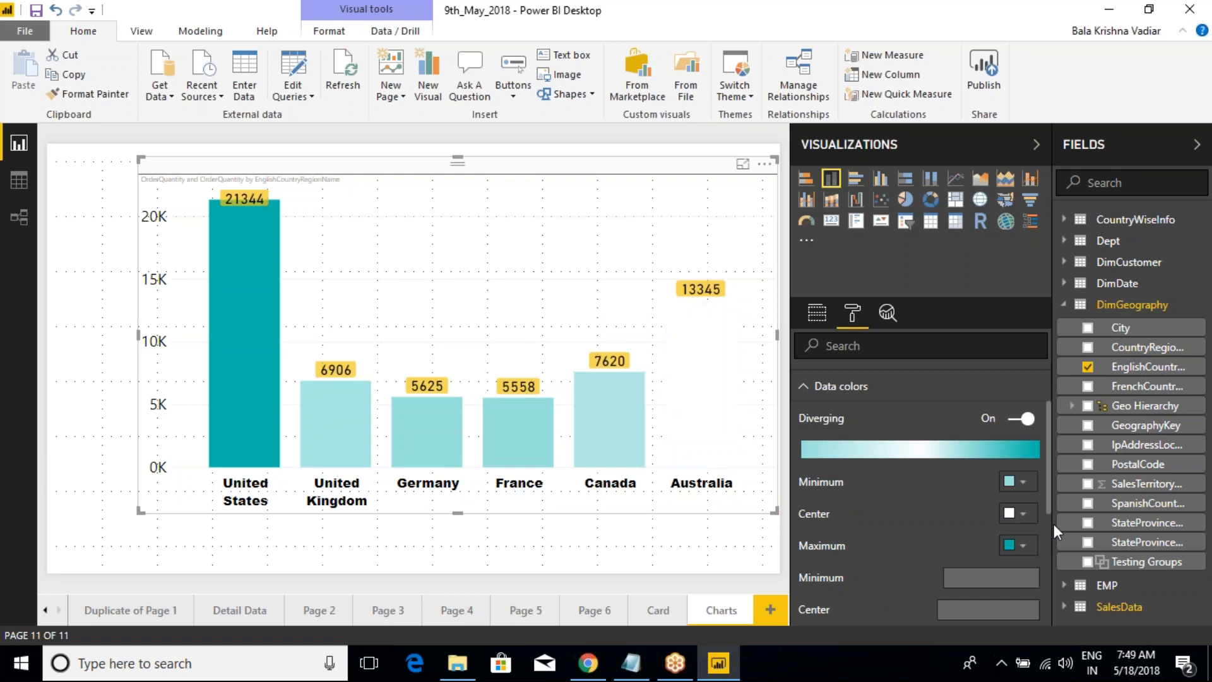
# Step: Set the diverging colors to shades of yellow: medium yellow for center, strong yellow for maximum and pale yellow for minimum
pyautogui.click(1022, 514)
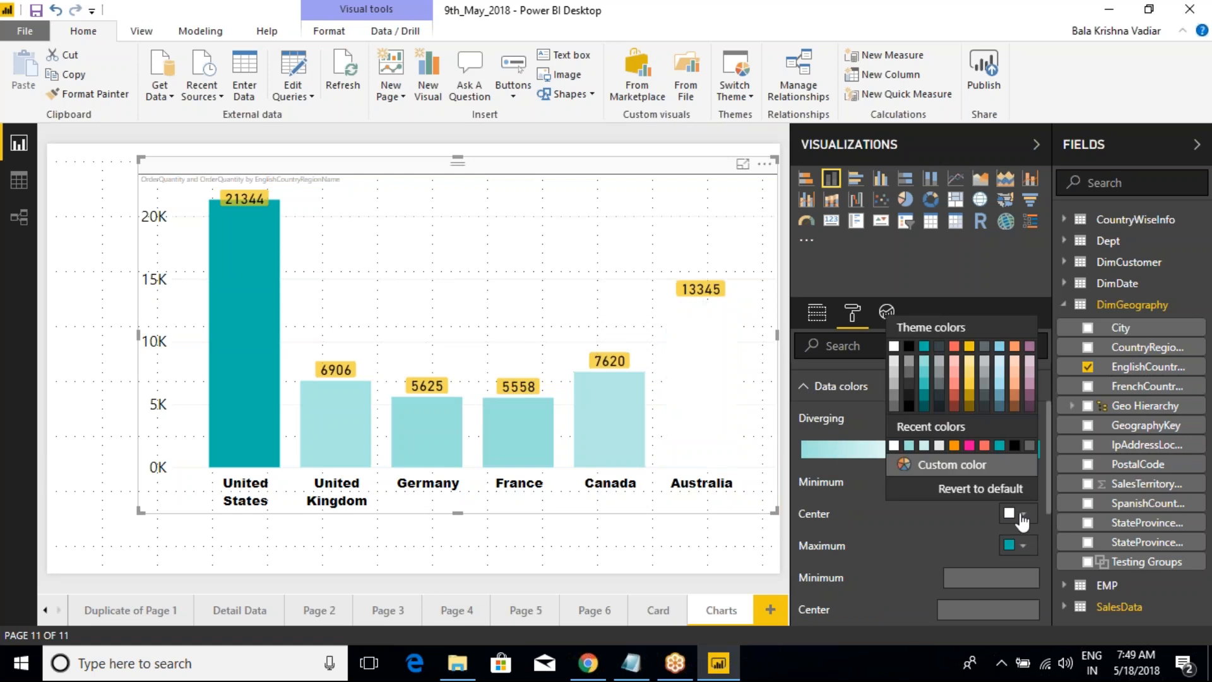
pyautogui.click(970, 388)
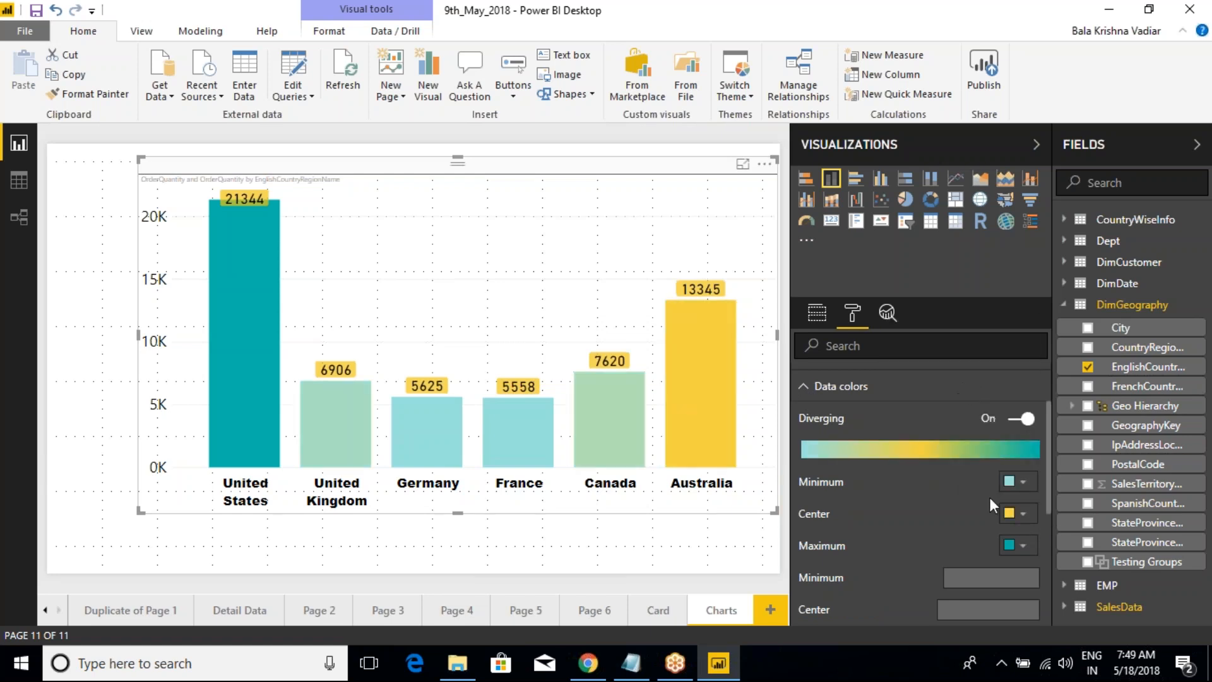
pyautogui.click(1022, 545)
pyautogui.click(966, 390)
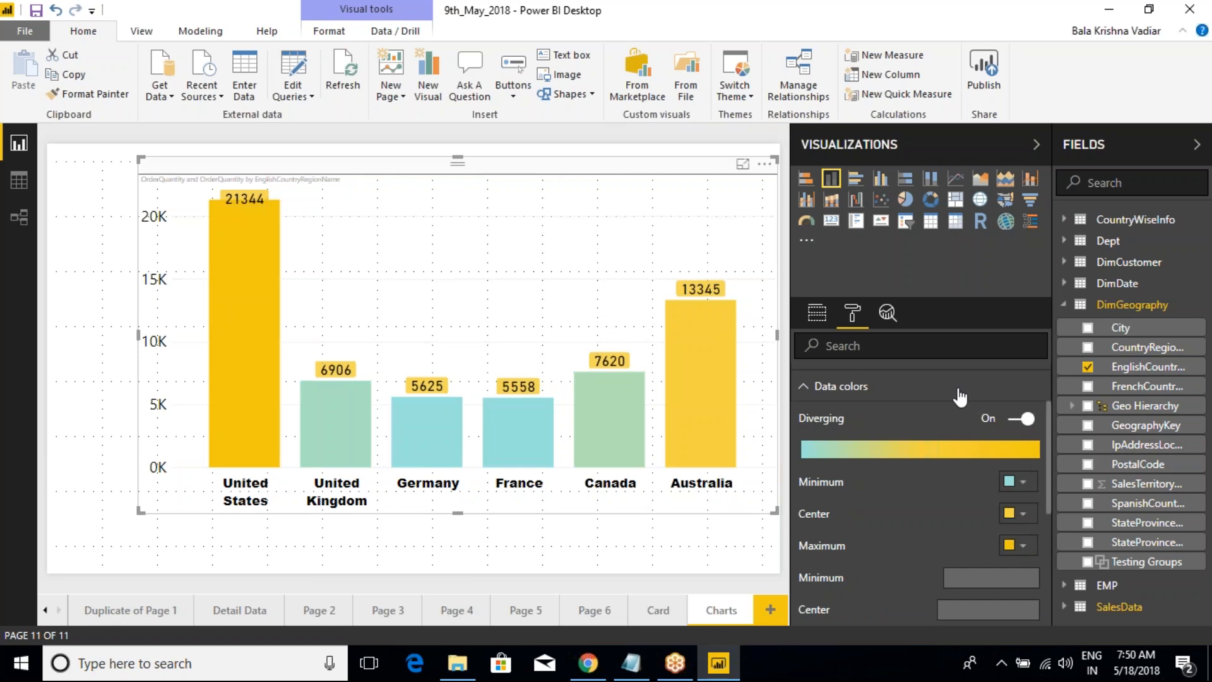
pyautogui.click(1023, 483)
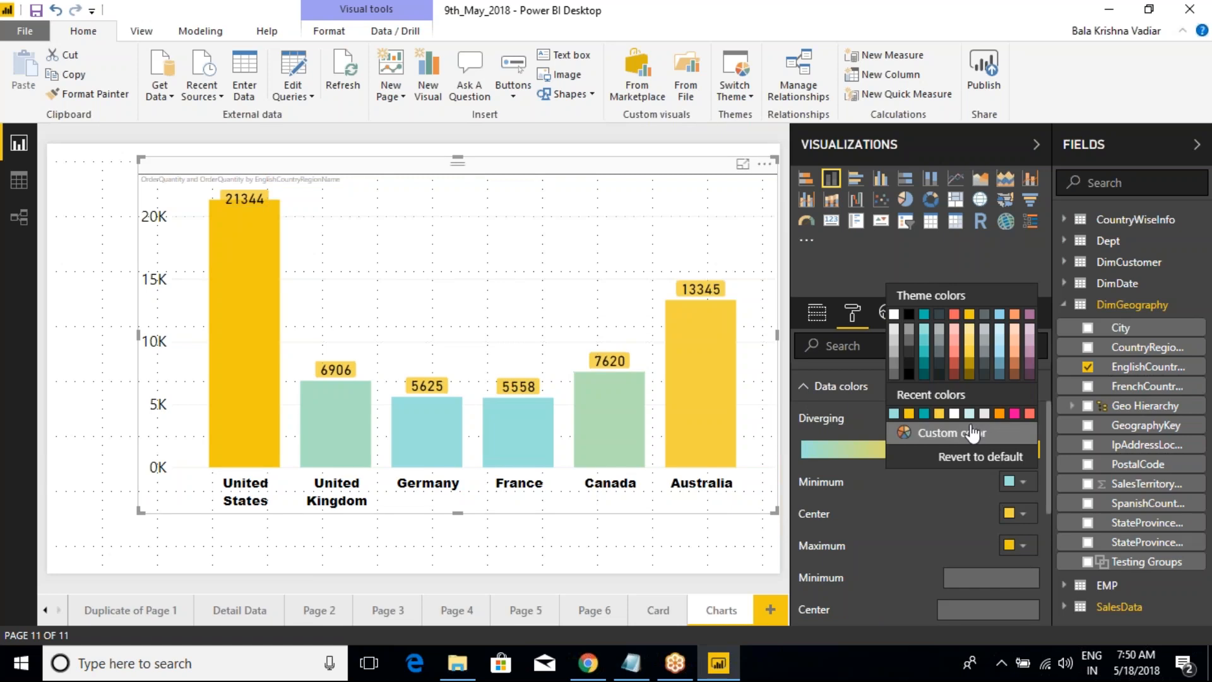
pyautogui.click(974, 347)
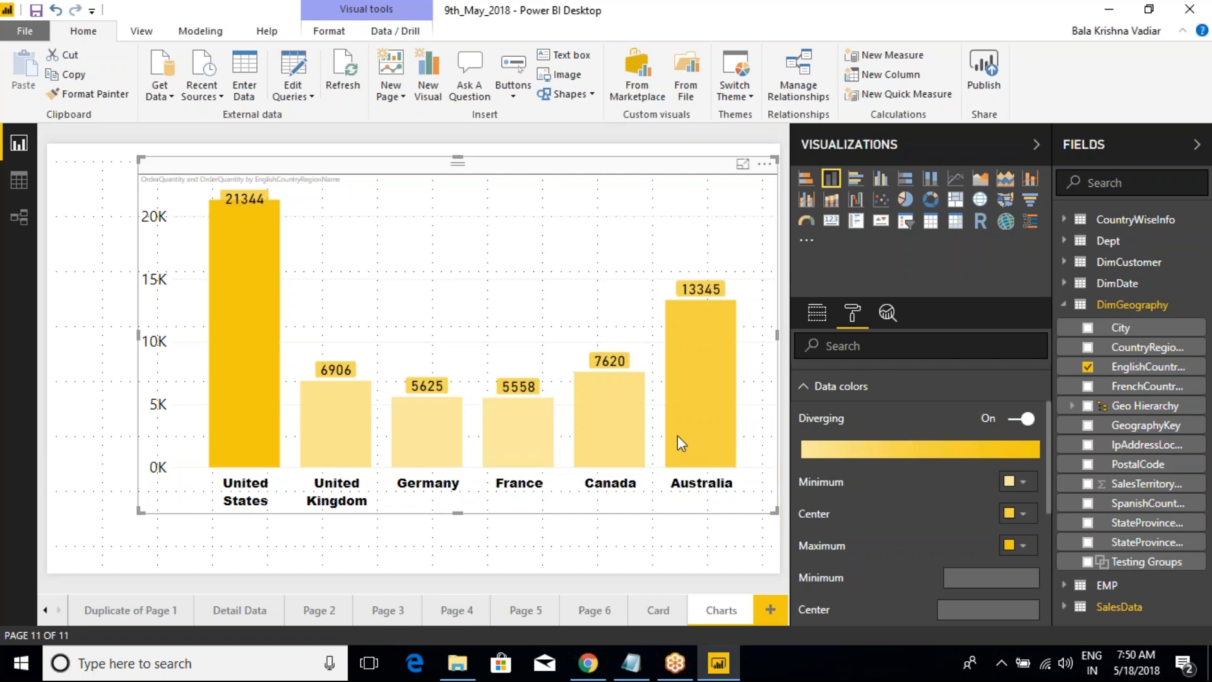
pyautogui.scroll(-3, 865, 512)
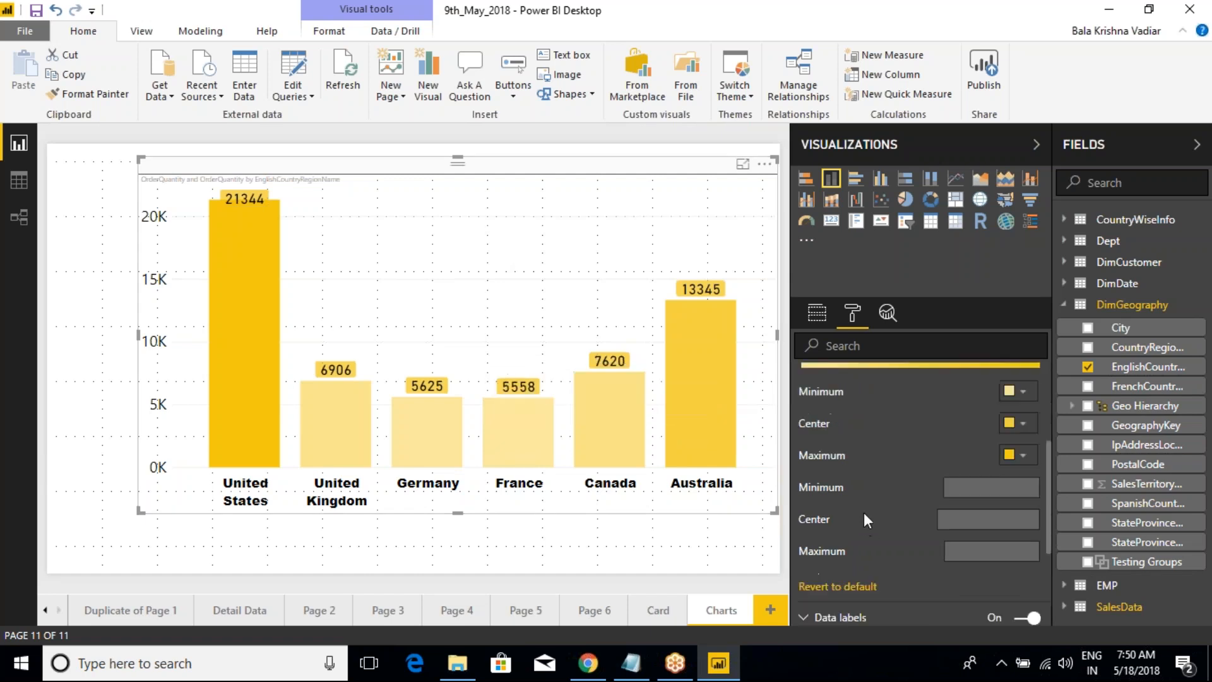
# Step: Revert the column chart's data colors to their default gradient
pyautogui.click(860, 501)
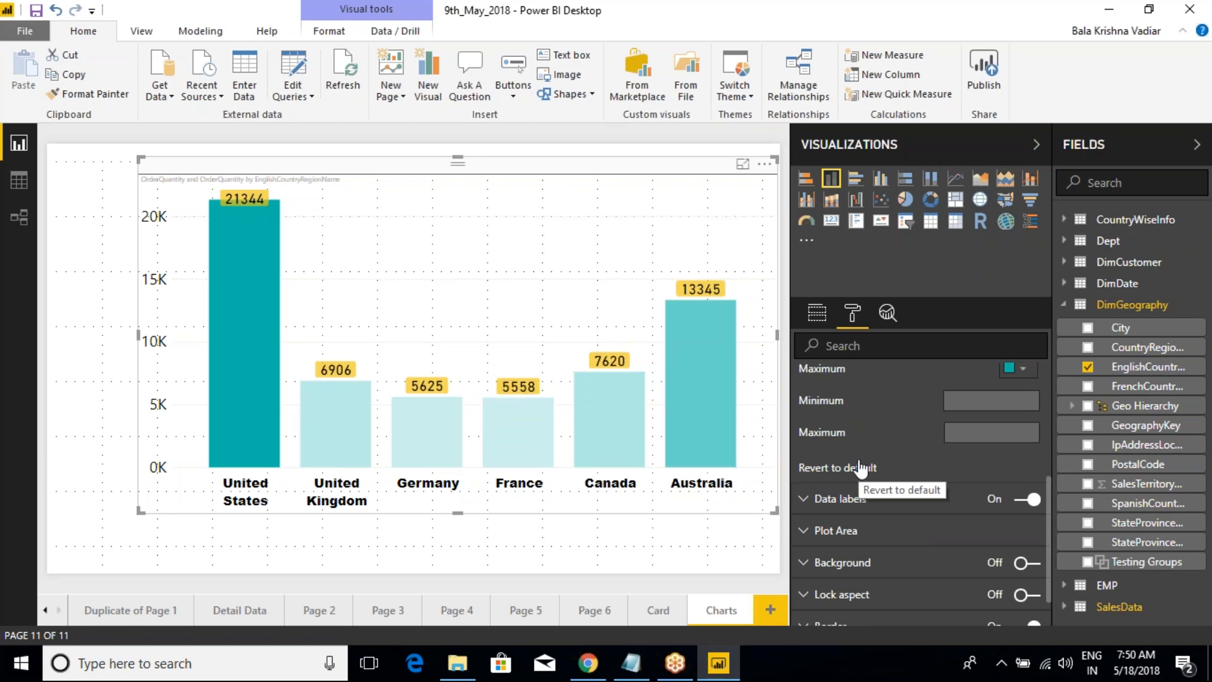
pyautogui.scroll(4, 860, 469)
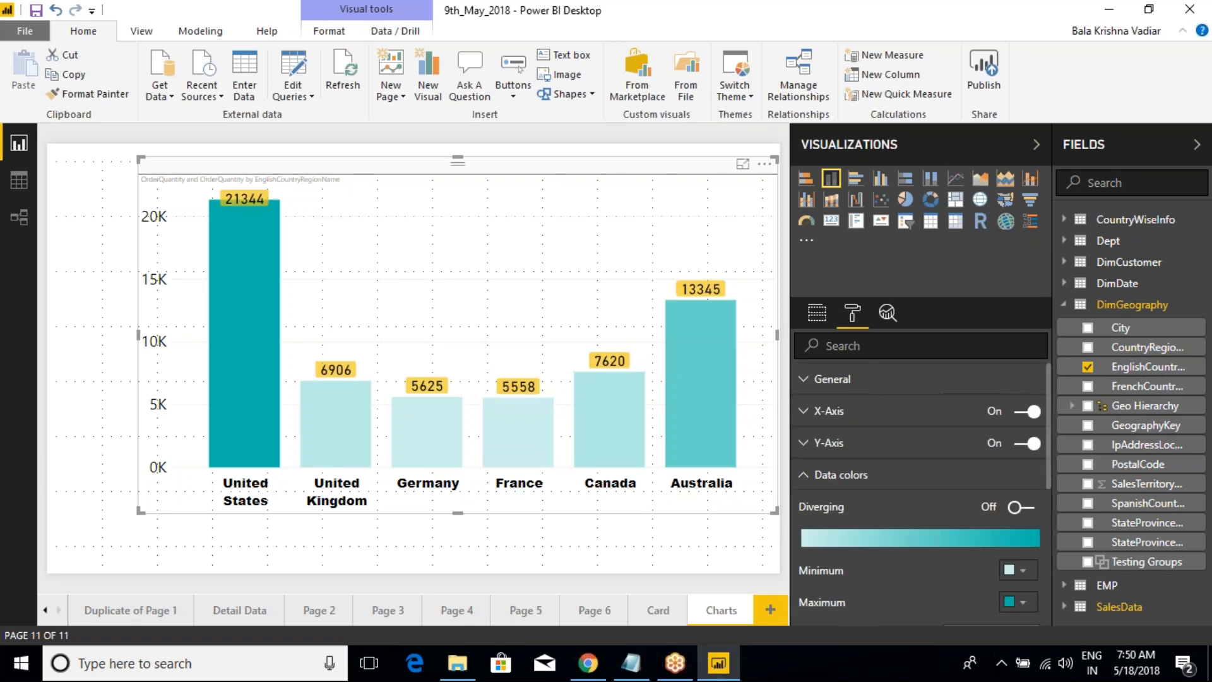
# Step: Review the fields assigned to the chart's Axis, Legend, Value and Color saturation
pyautogui.click(816, 314)
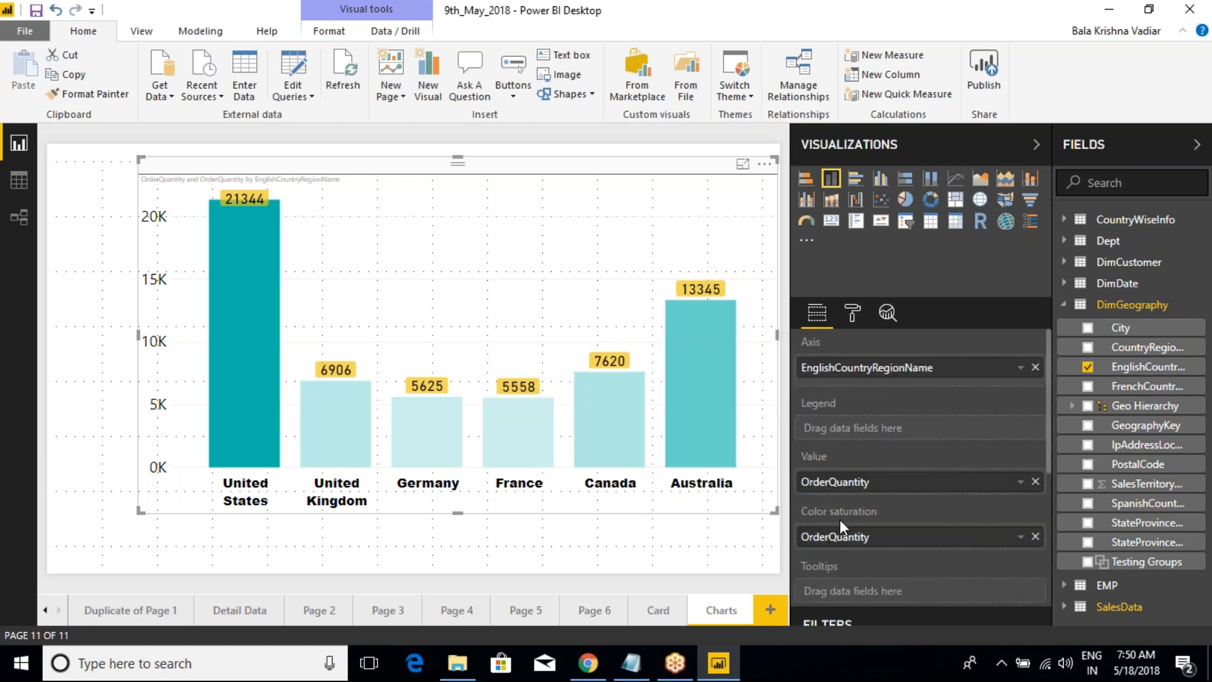
pyautogui.moveTo(762, 320); pyautogui.dragTo(904, 390)
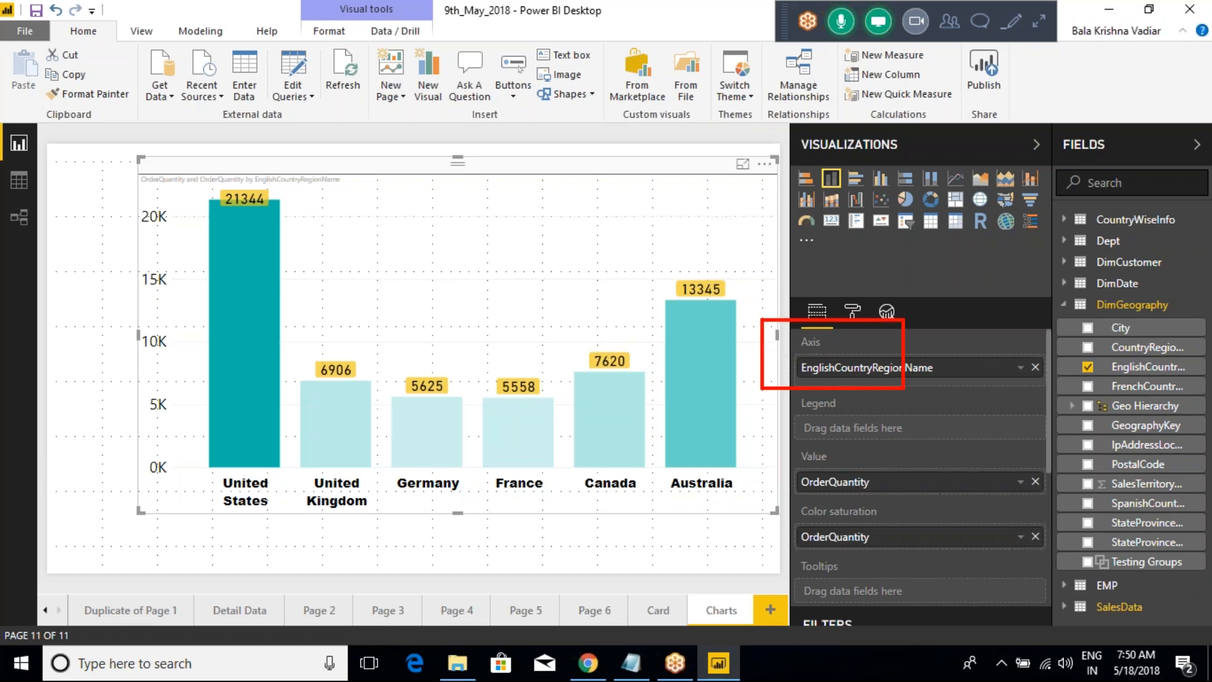
pyautogui.moveTo(745, 377); pyautogui.dragTo(886, 441)
pyautogui.moveTo(781, 444); pyautogui.dragTo(878, 502)
pyautogui.moveTo(775, 507); pyautogui.dragTo(920, 556)
pyautogui.press('Escape')
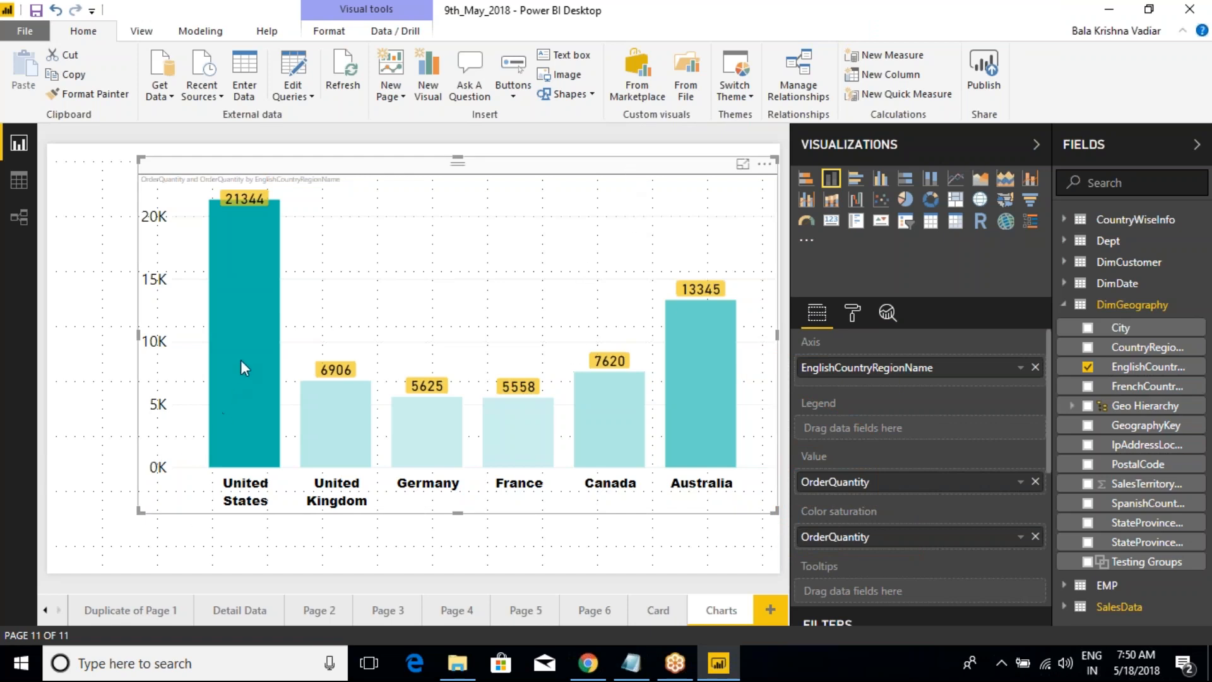
# Step: Inspect the tooltip of the United States column and compare it with the column's data label
pyautogui.moveTo(241, 363)
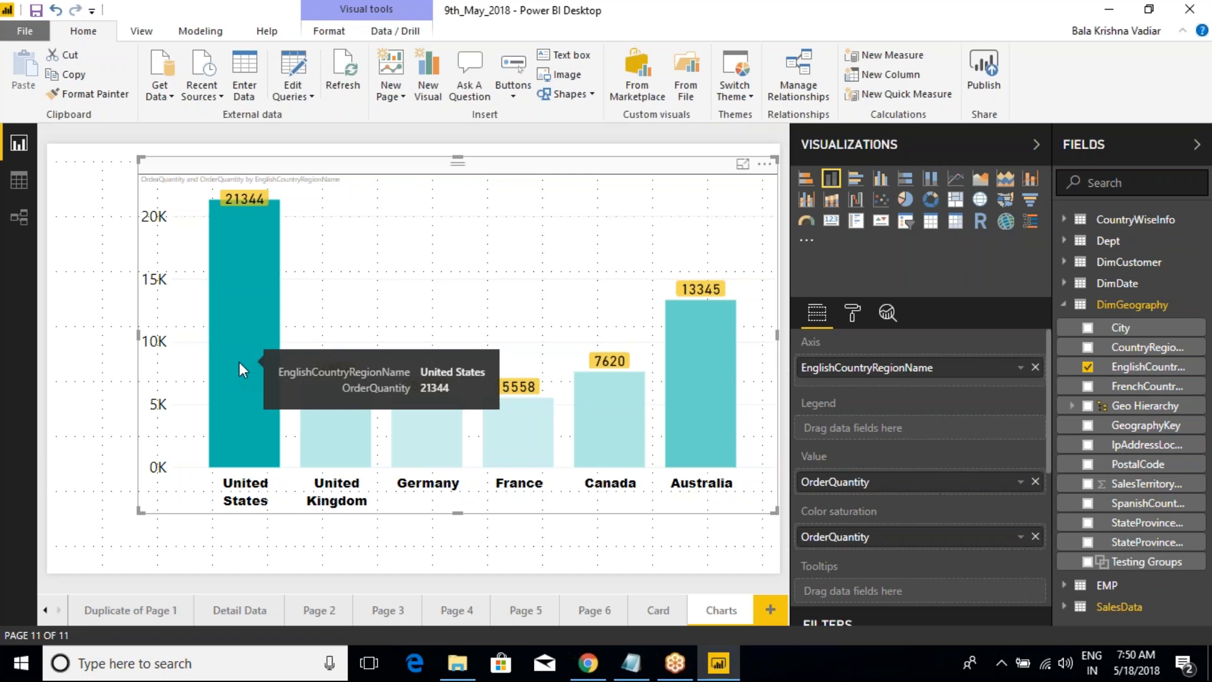
pyautogui.hotkey('ctrl', '2')
pyautogui.moveTo(498, 377); pyautogui.dragTo(530, 343)
pyautogui.moveTo(464, 388); pyautogui.dragTo(502, 358)
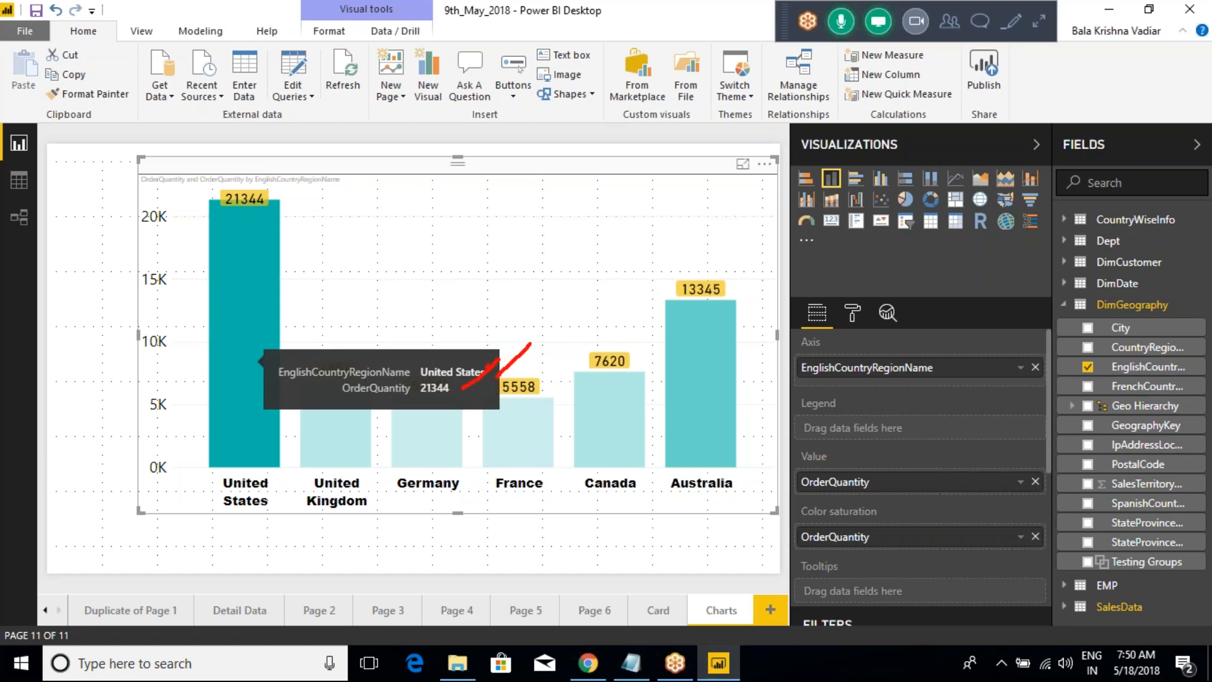
pyautogui.moveTo(337, 406)
pyautogui.mouseDown()
pyautogui.moveTo(459, 412)
pyautogui.moveTo(449, 400)
pyautogui.moveTo(366, 396)
pyautogui.moveTo(344, 407)
pyautogui.moveTo(451, 418)
pyautogui.moveTo(442, 411)
pyautogui.mouseUp()
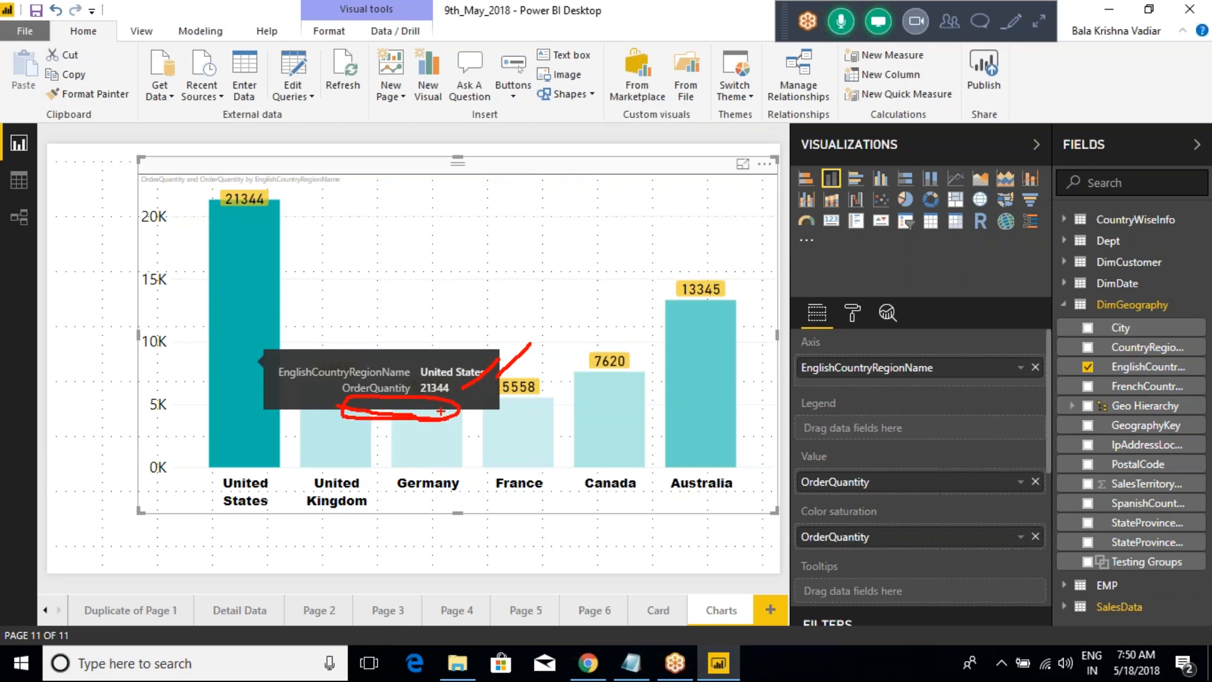
pyautogui.press('Escape')
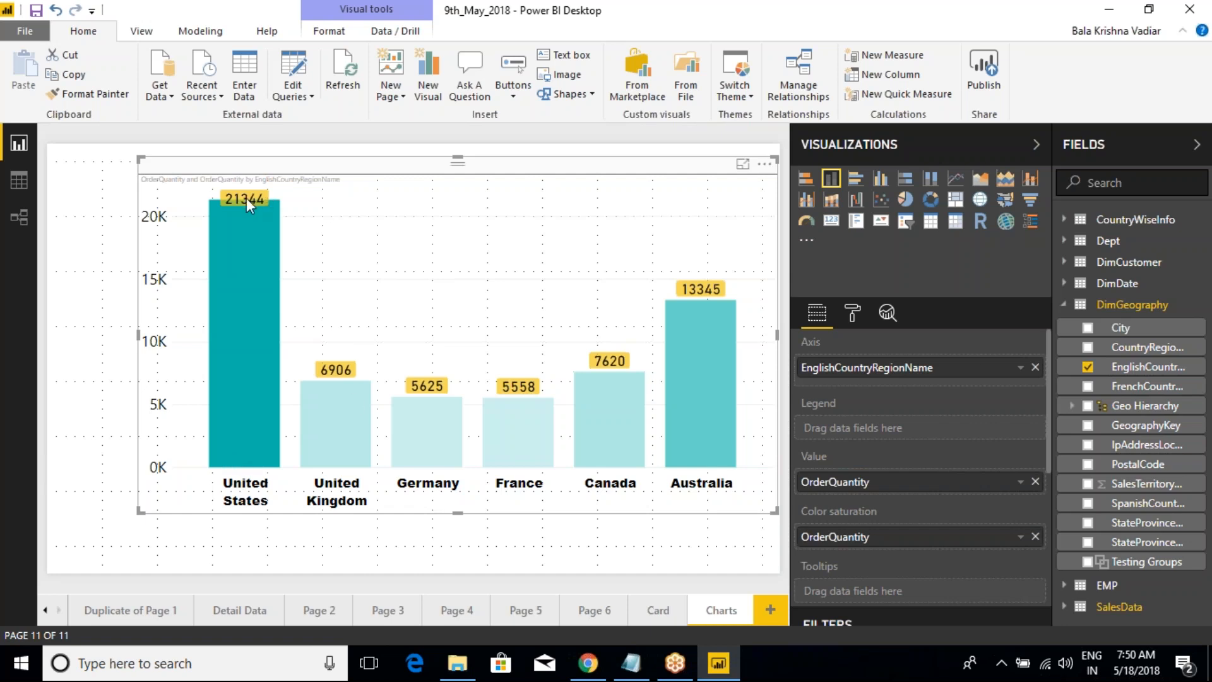
pyautogui.moveTo(263, 200)
pyautogui.hotkey('ctrl', '2')
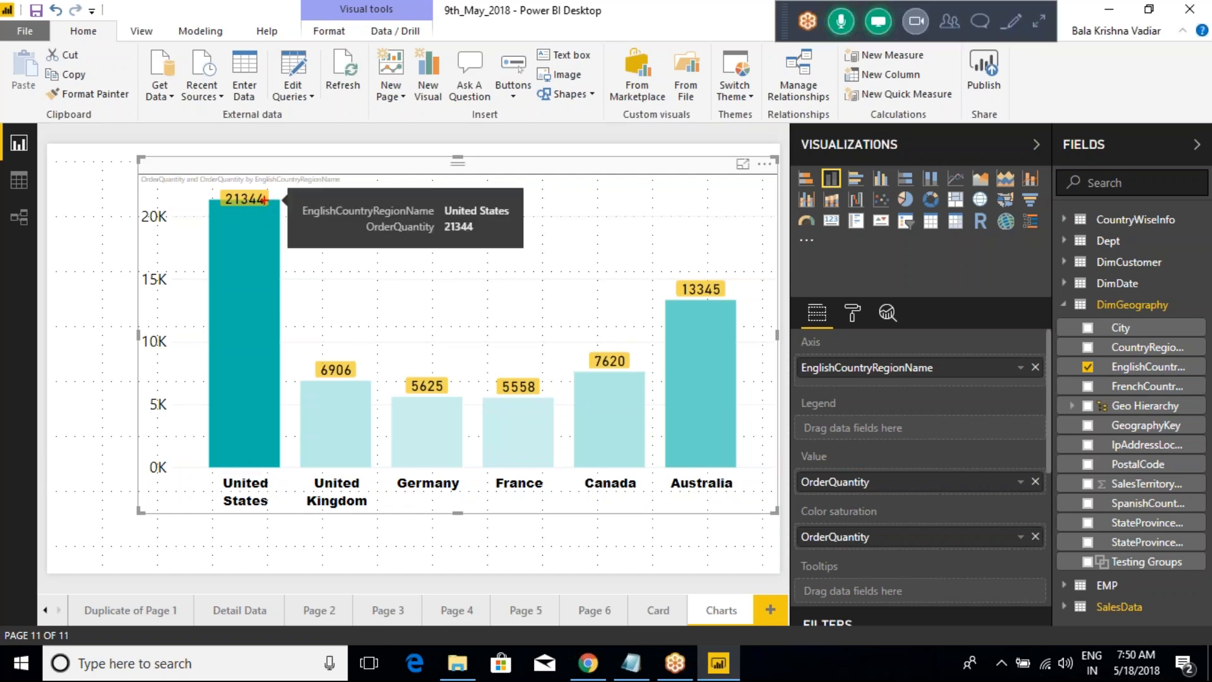
pyautogui.moveTo(274, 200); pyautogui.dragTo(358, 180)
pyautogui.moveTo(202, 179); pyautogui.dragTo(312, 250)
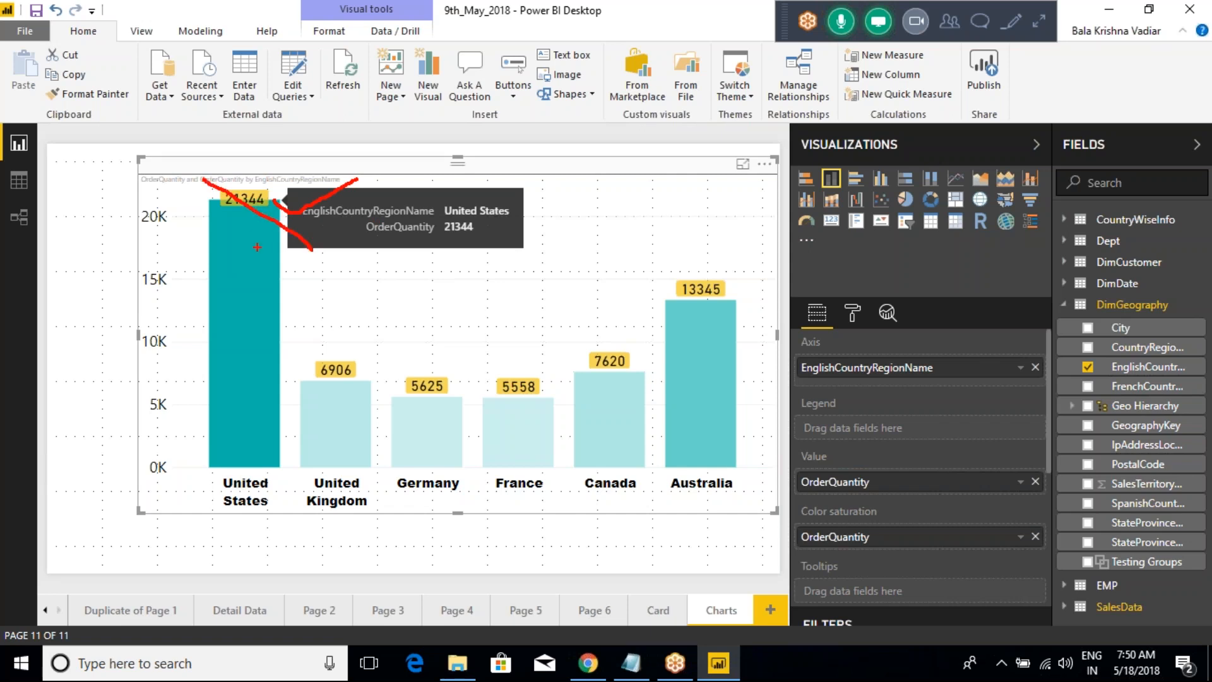
pyautogui.press('Escape')
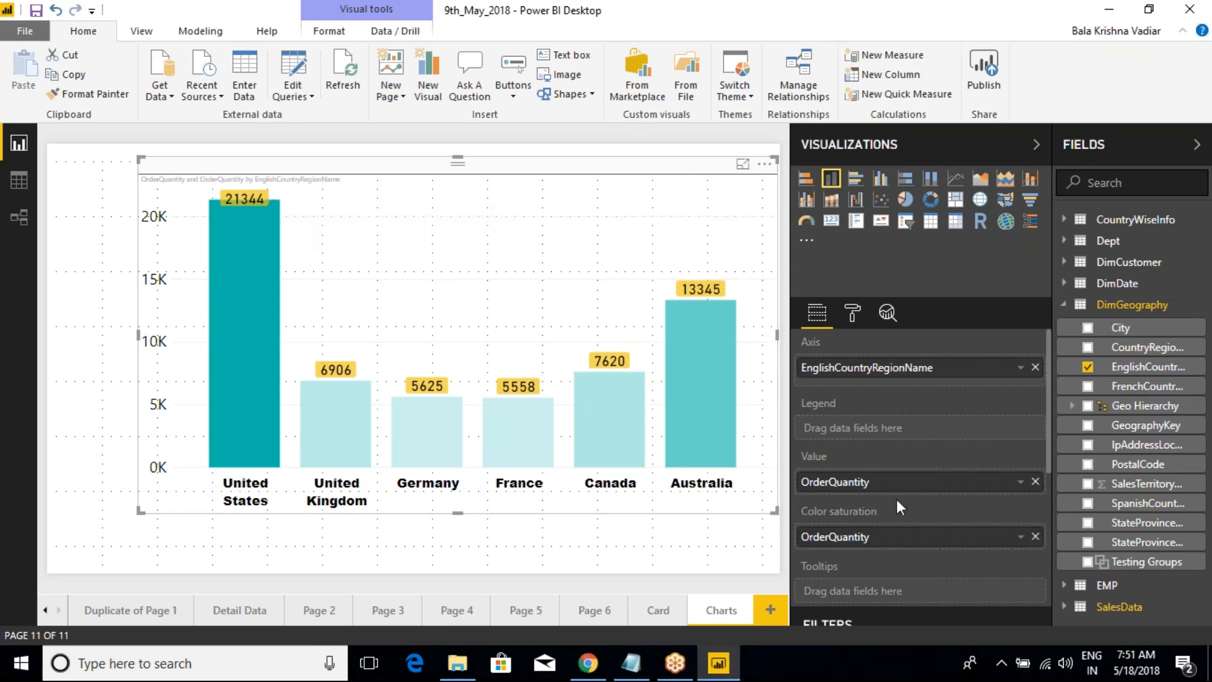
# Step: Collapse the DimGeography table and expand SalesData to reach its sales fields
pyautogui.click(1064, 304)
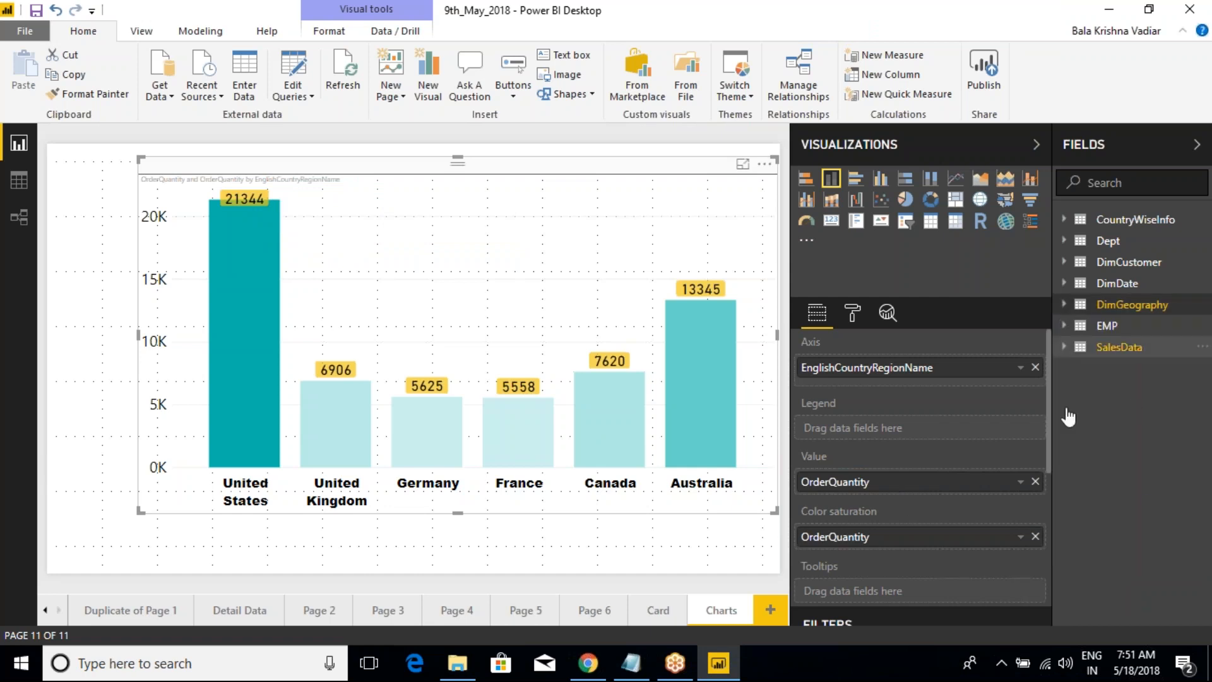
pyautogui.click(1065, 349)
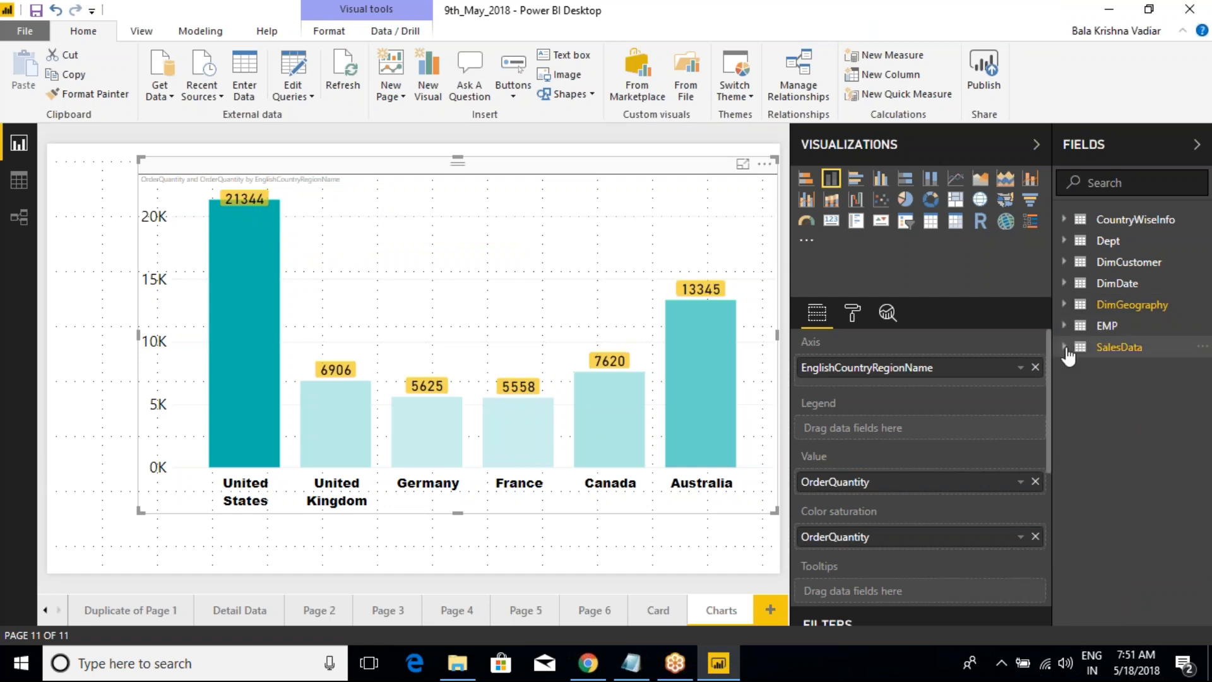
pyautogui.scroll(-3, 1162, 543)
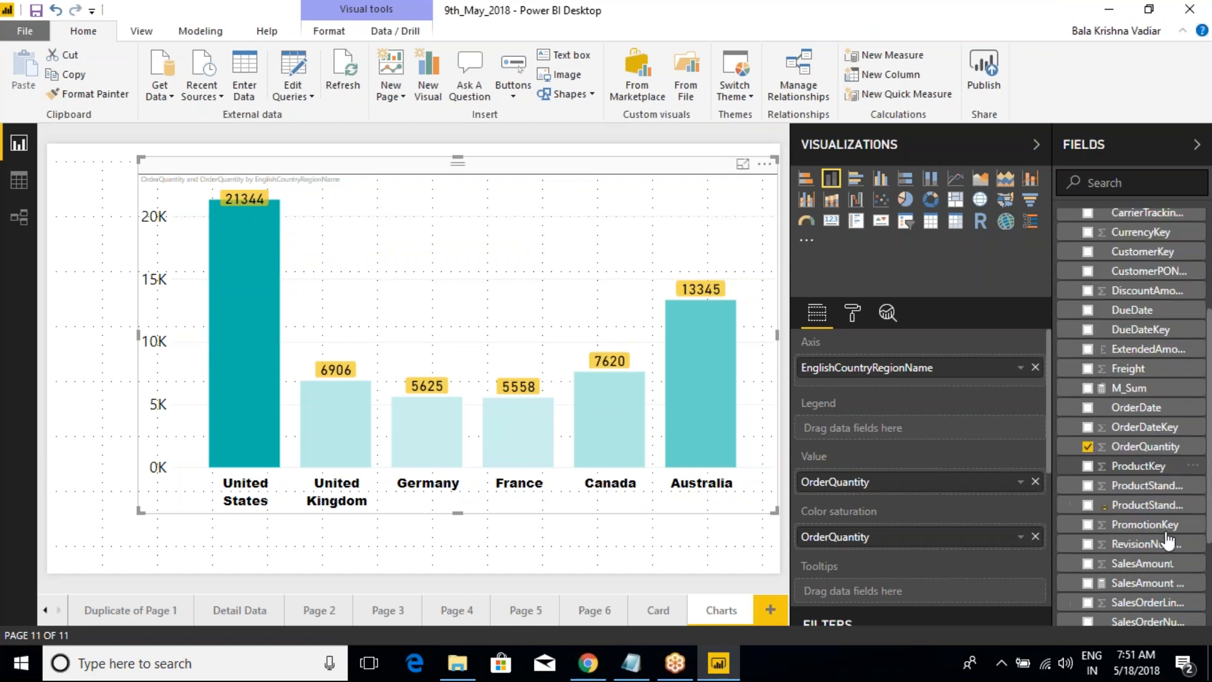
# Step: Try SalesAmount as the chart's value and switch it back to OrderQuantity
pyautogui.moveTo(1144, 564); pyautogui.dragTo(909, 496)
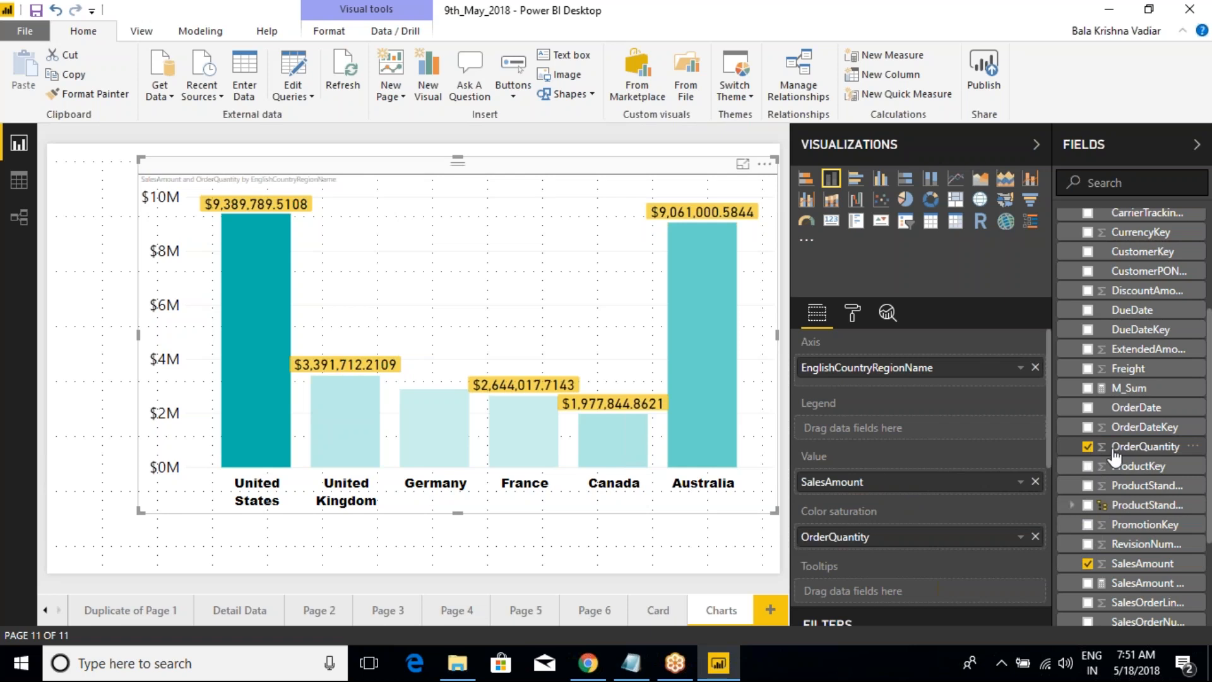
pyautogui.moveTo(1123, 447); pyautogui.dragTo(920, 503)
pyautogui.moveTo(1142, 453); pyautogui.dragTo(928, 491)
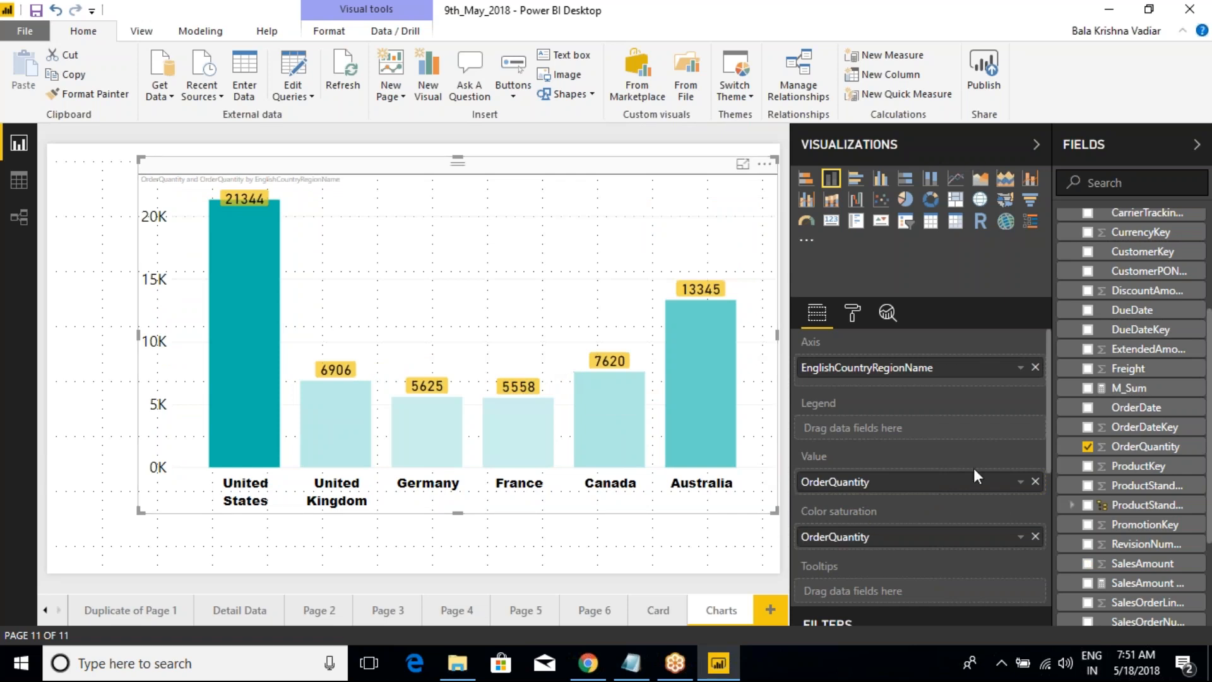
# Step: Add SalesAmount and TotalProductCost from SalesData as the chart's tooltip fields
pyautogui.scroll(-2, 974, 468)
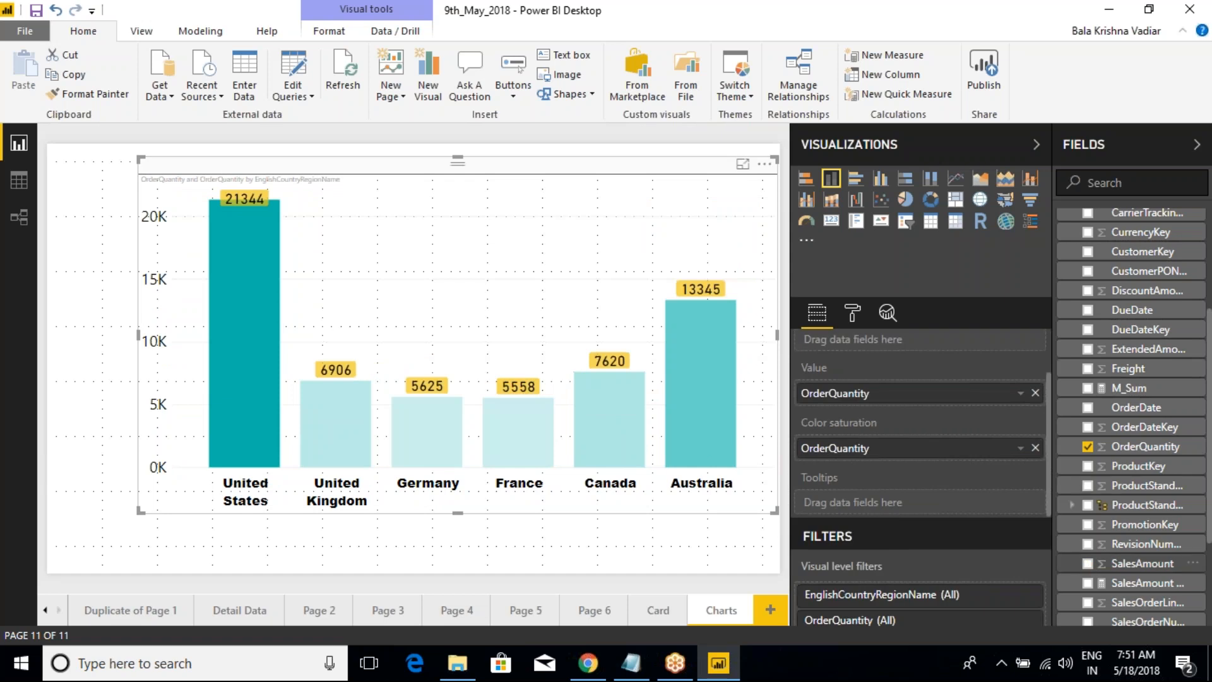
pyautogui.moveTo(1144, 563); pyautogui.dragTo(930, 505)
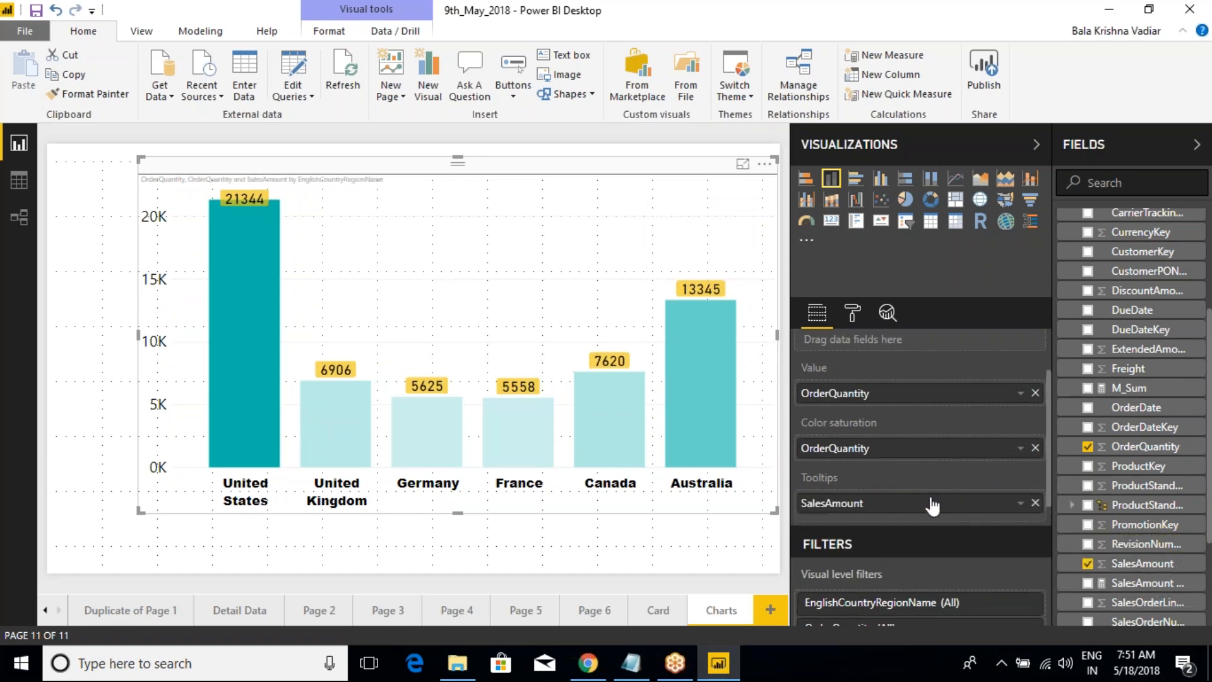
pyautogui.scroll(-2, 1161, 542)
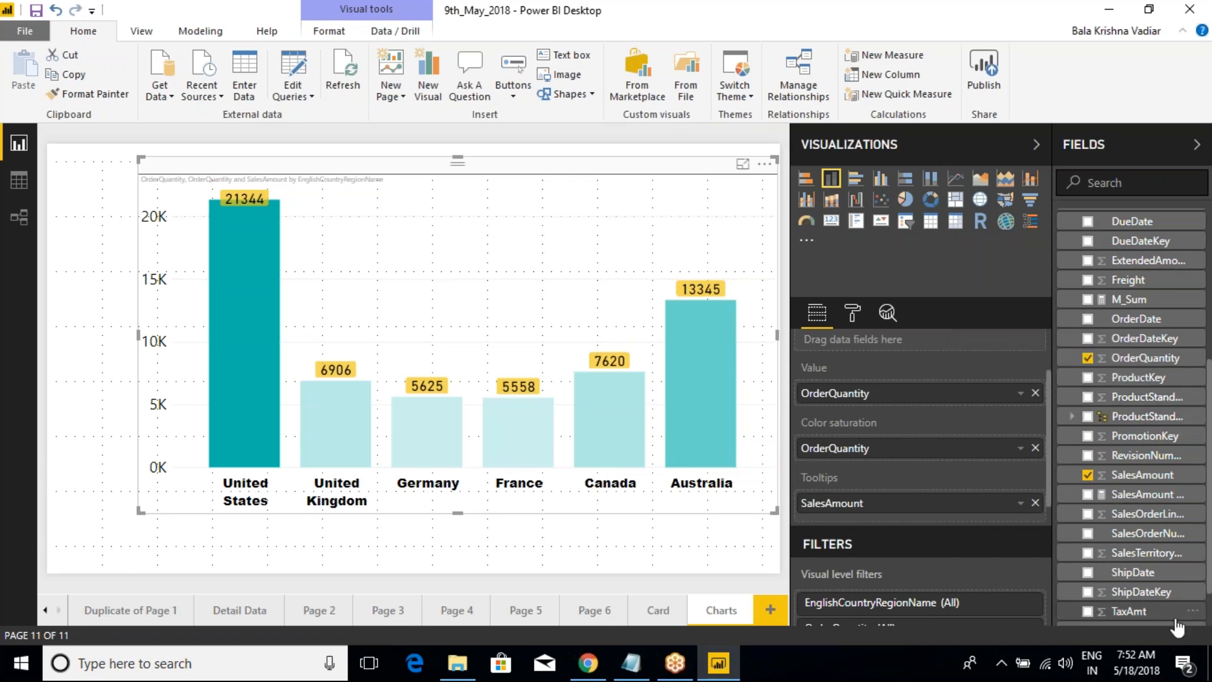
pyautogui.scroll(-1, 1168, 597)
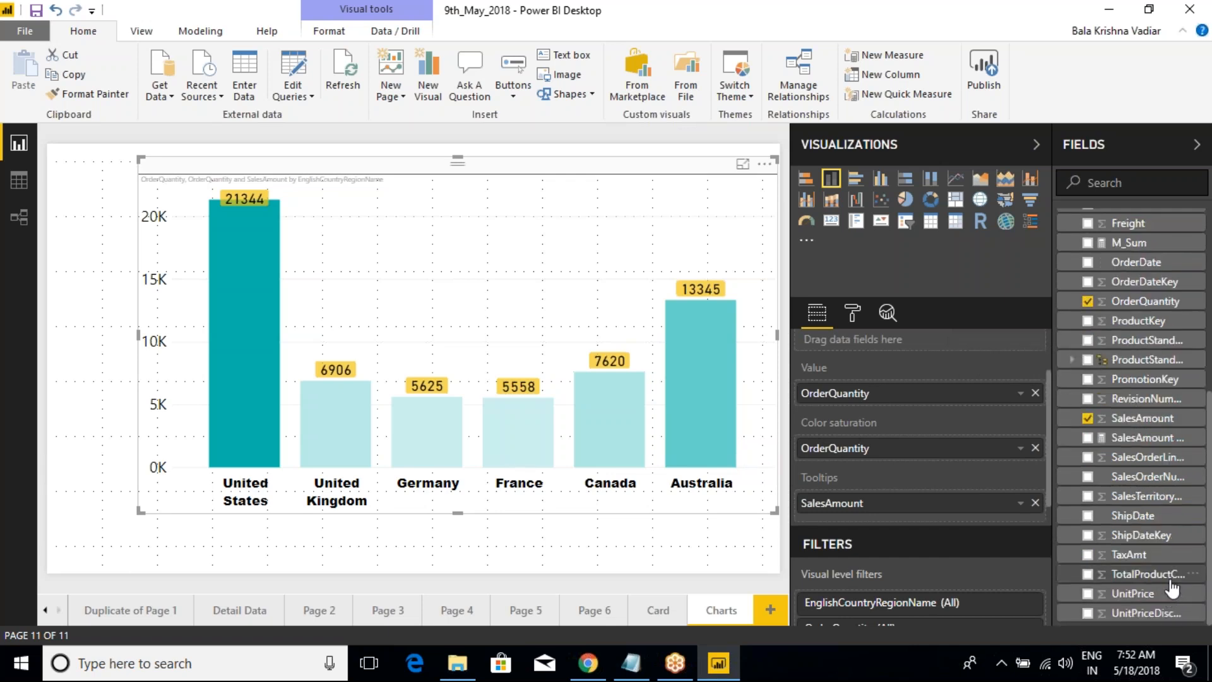
pyautogui.moveTo(1168, 576); pyautogui.dragTo(922, 524)
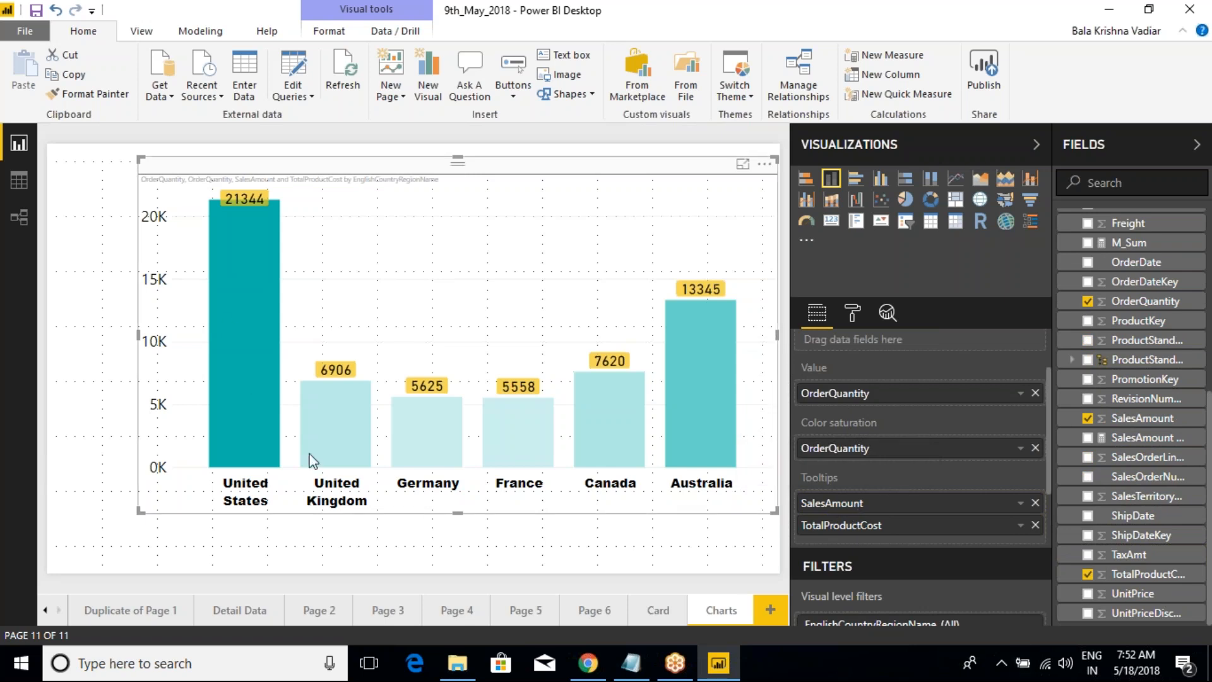
# Step: Check the SalesAmount and TotalProductCost entries in the United States column's tooltip
pyautogui.moveTo(226, 317)
pyautogui.hotkey('ctrl', '2')
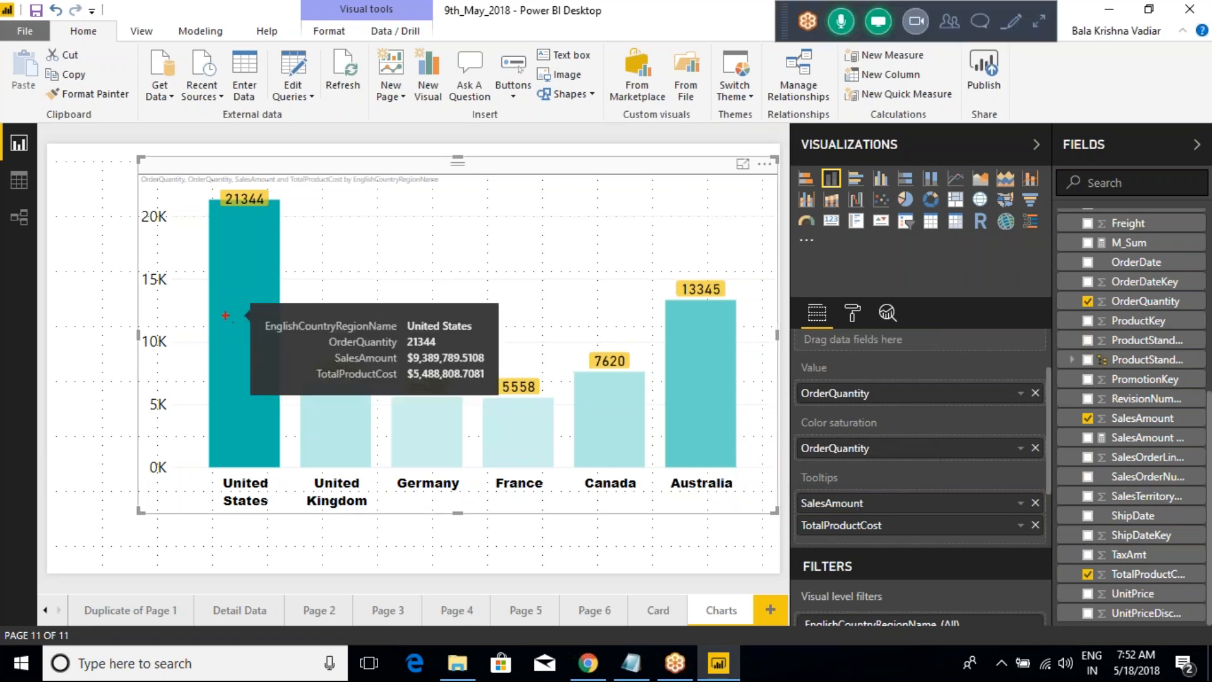
pyautogui.moveTo(489, 325)
pyautogui.mouseDown()
pyautogui.moveTo(536, 292)
pyautogui.moveTo(443, 337)
pyautogui.moveTo(513, 288)
pyautogui.mouseUp()
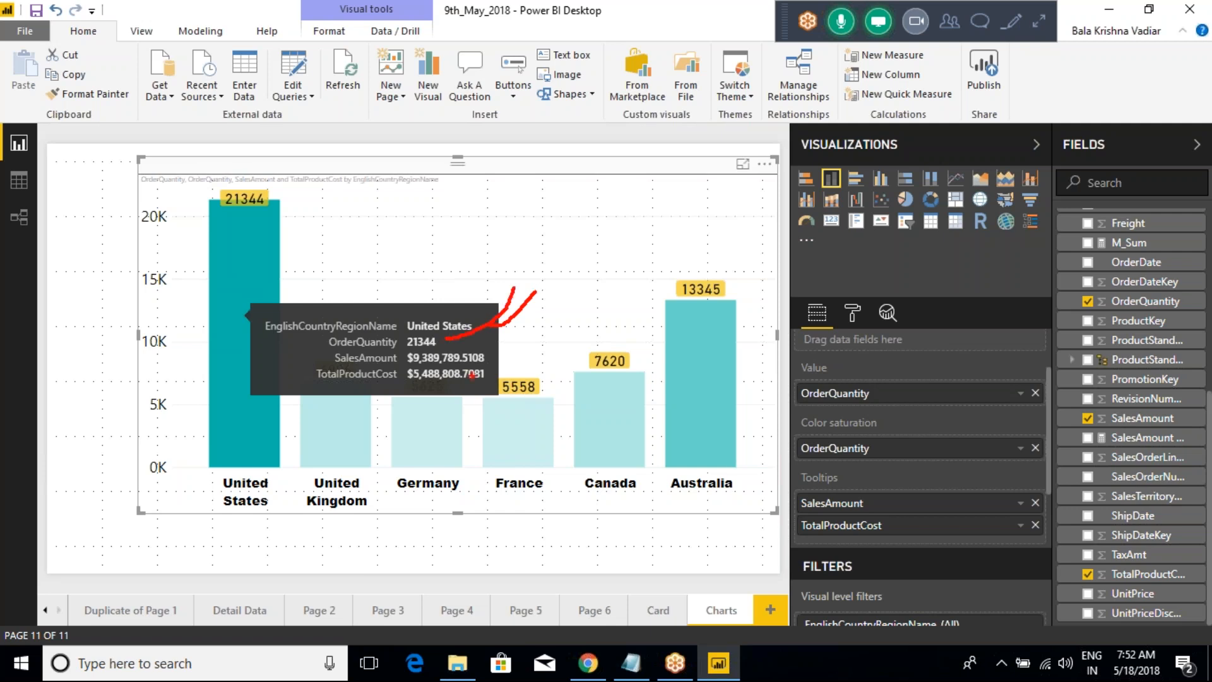
pyautogui.moveTo(489, 359); pyautogui.dragTo(544, 327)
pyautogui.moveTo(432, 377); pyautogui.dragTo(560, 358)
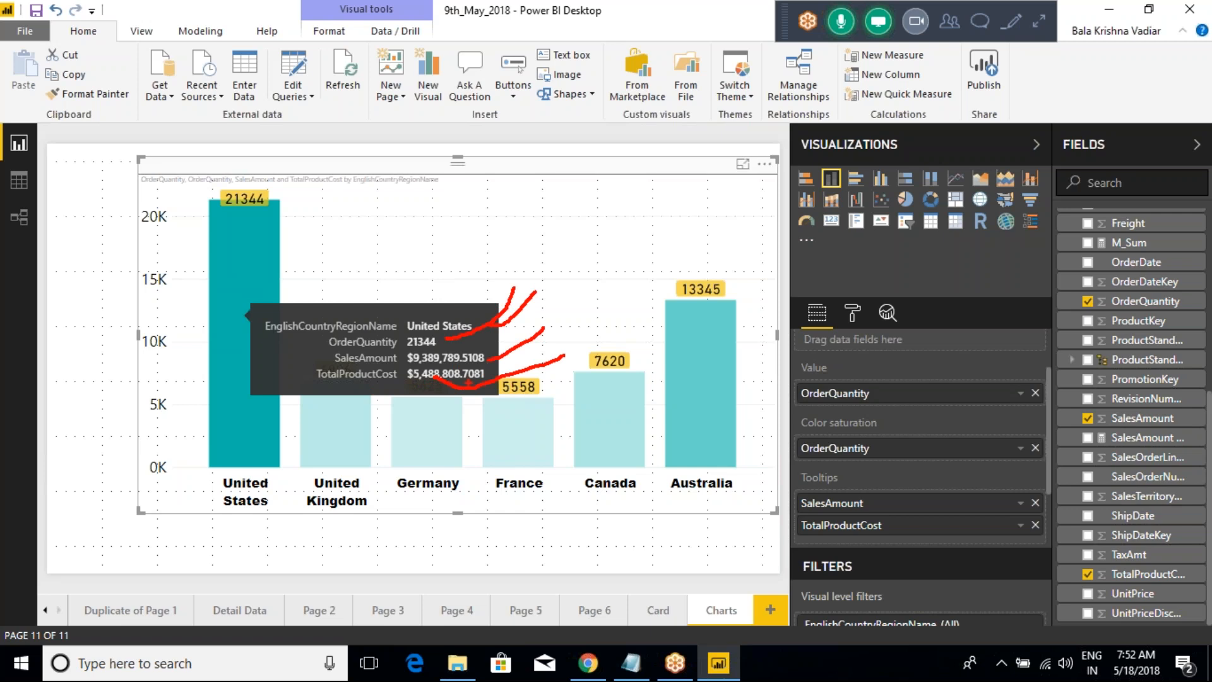
pyautogui.moveTo(398, 366)
pyautogui.mouseDown()
pyautogui.moveTo(425, 389)
pyautogui.moveTo(460, 339)
pyautogui.moveTo(438, 380)
pyautogui.moveTo(406, 357)
pyautogui.moveTo(435, 363)
pyautogui.mouseUp()
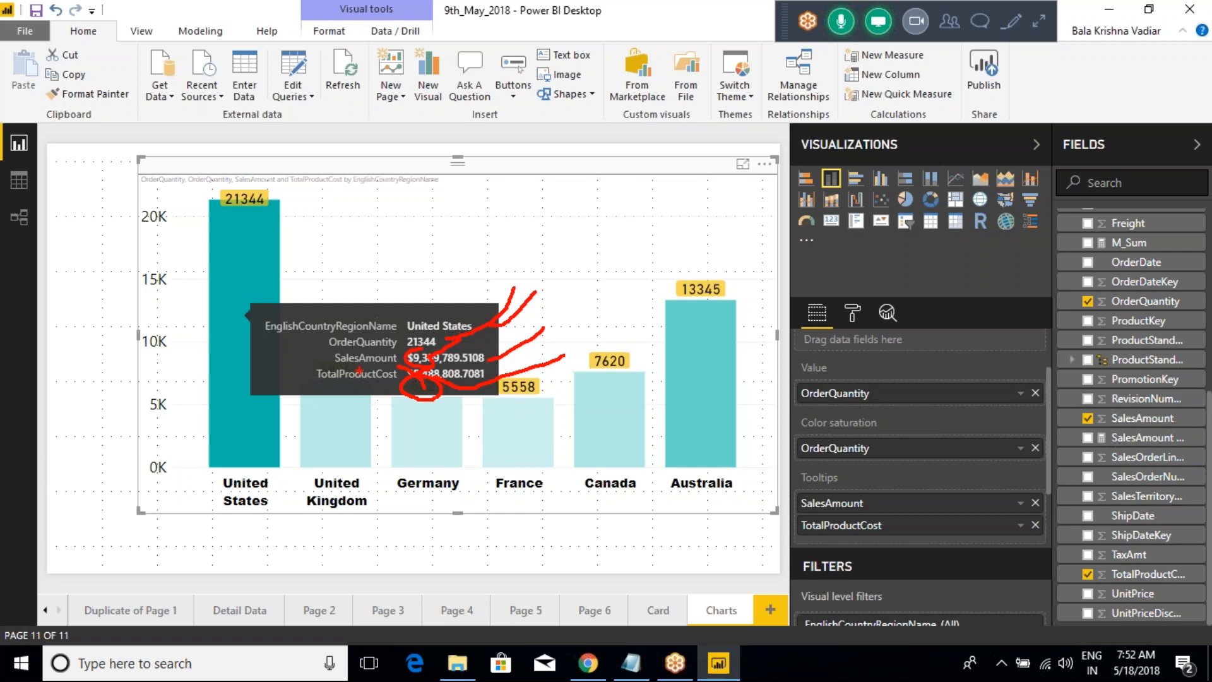
pyautogui.press('Escape')
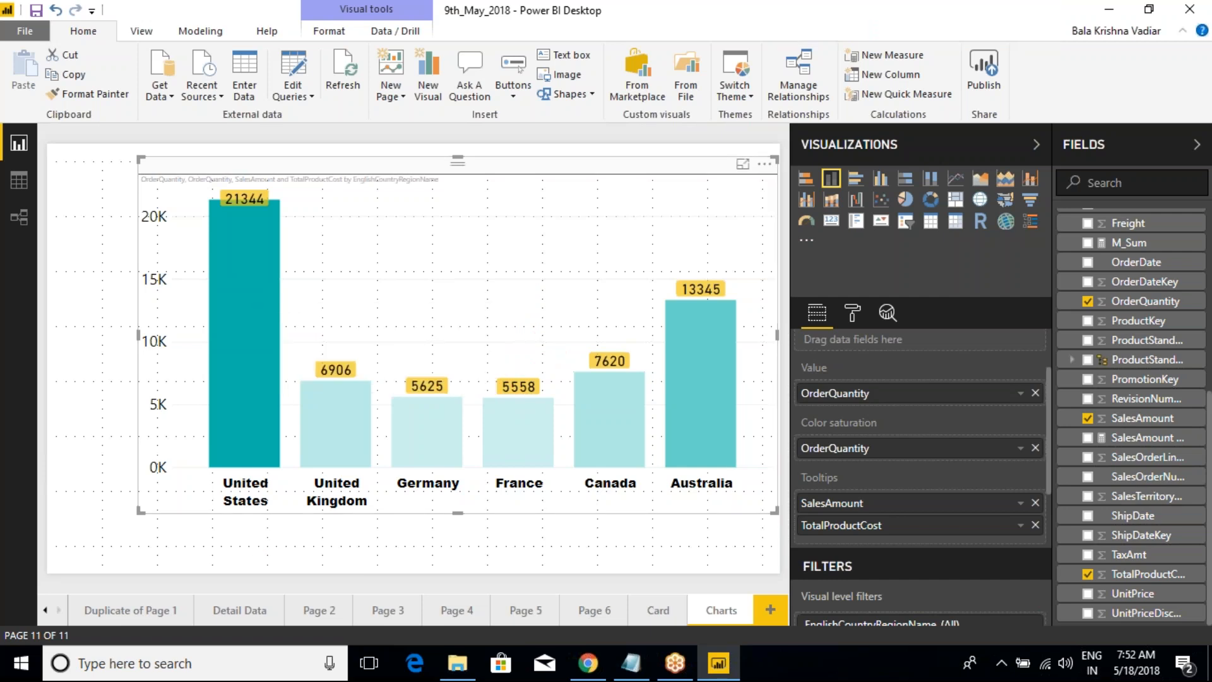
# Step: Review the chart's tooltip, color saturation, axis and legend assignments and its visual level filters
pyautogui.moveTo(783, 461); pyautogui.dragTo(858, 527)
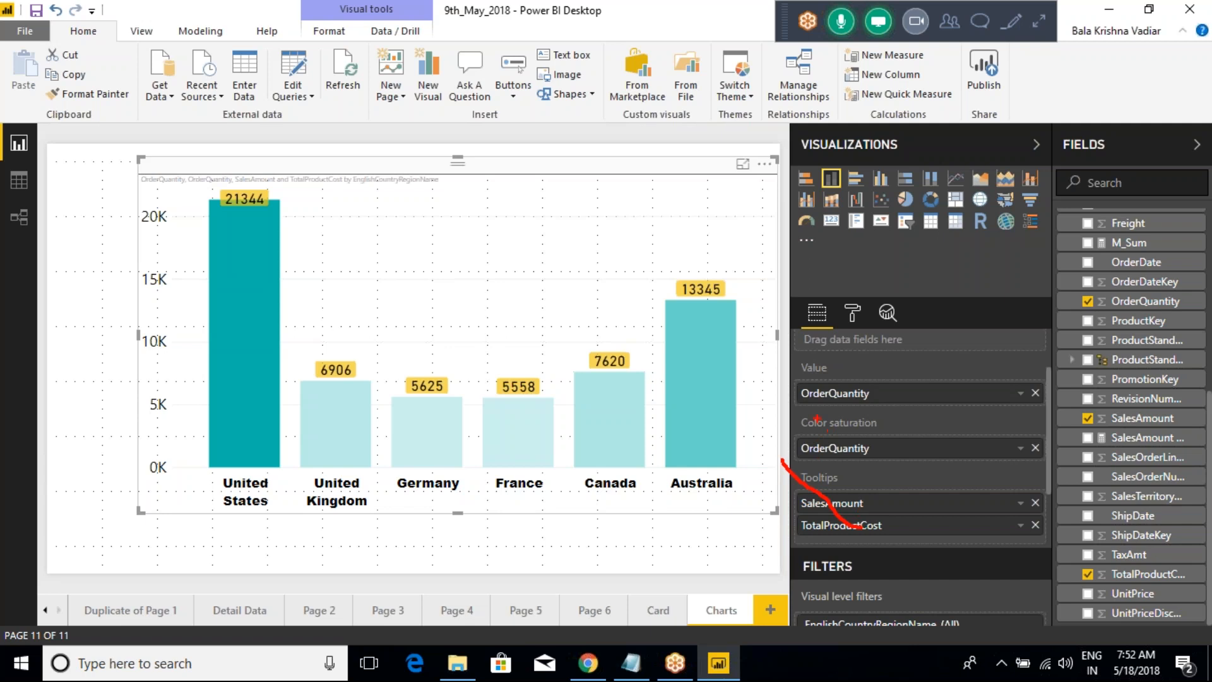
pyautogui.moveTo(771, 396); pyautogui.dragTo(875, 462)
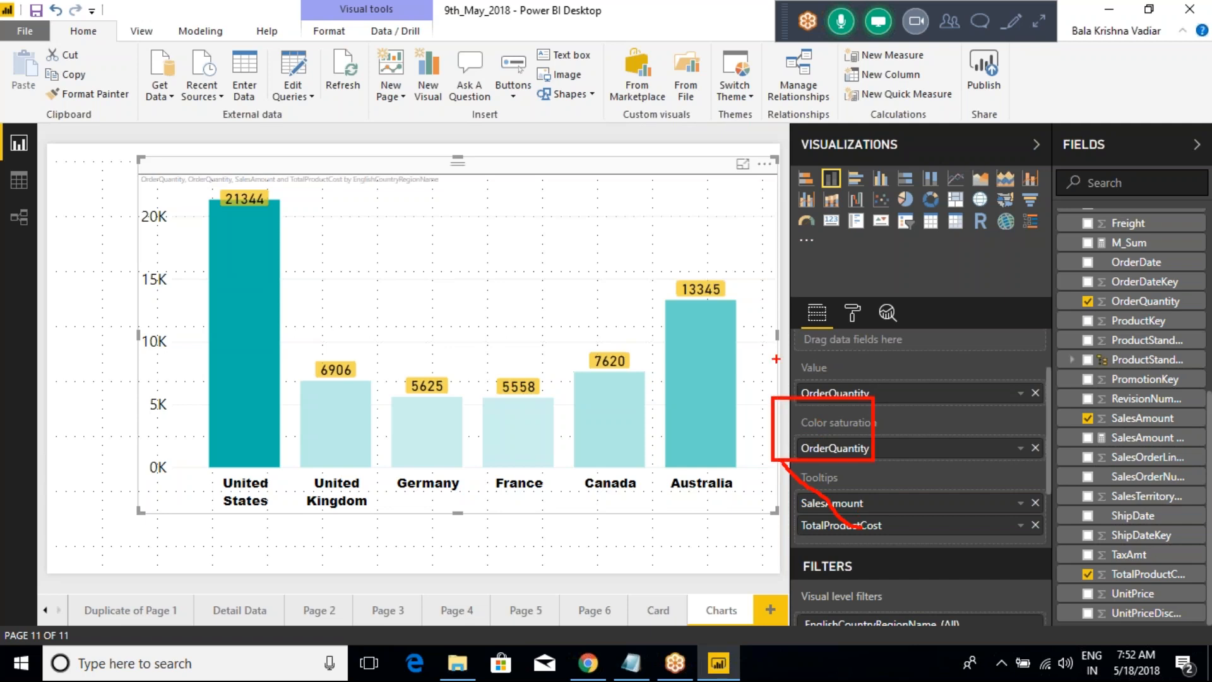
pyautogui.press('Escape')
pyautogui.scroll(2, 879, 514)
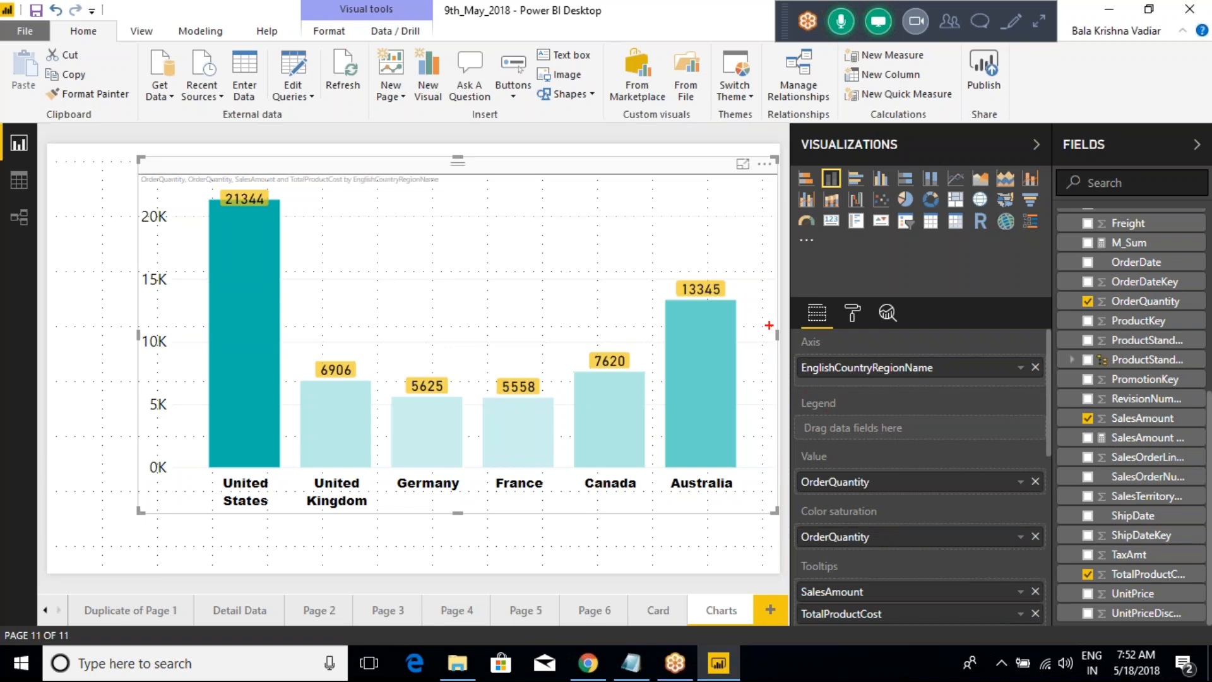
pyautogui.moveTo(768, 323); pyautogui.dragTo(882, 440)
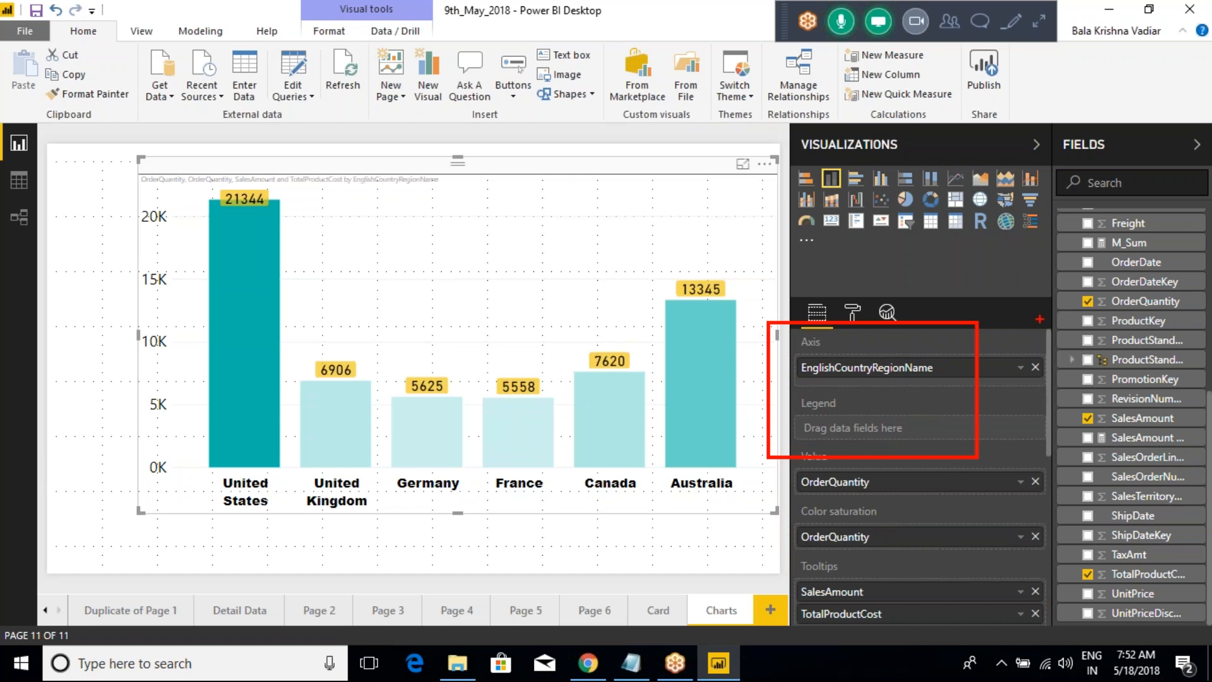
pyautogui.scroll(-5, 915, 460)
pyautogui.scroll(1, 911, 458)
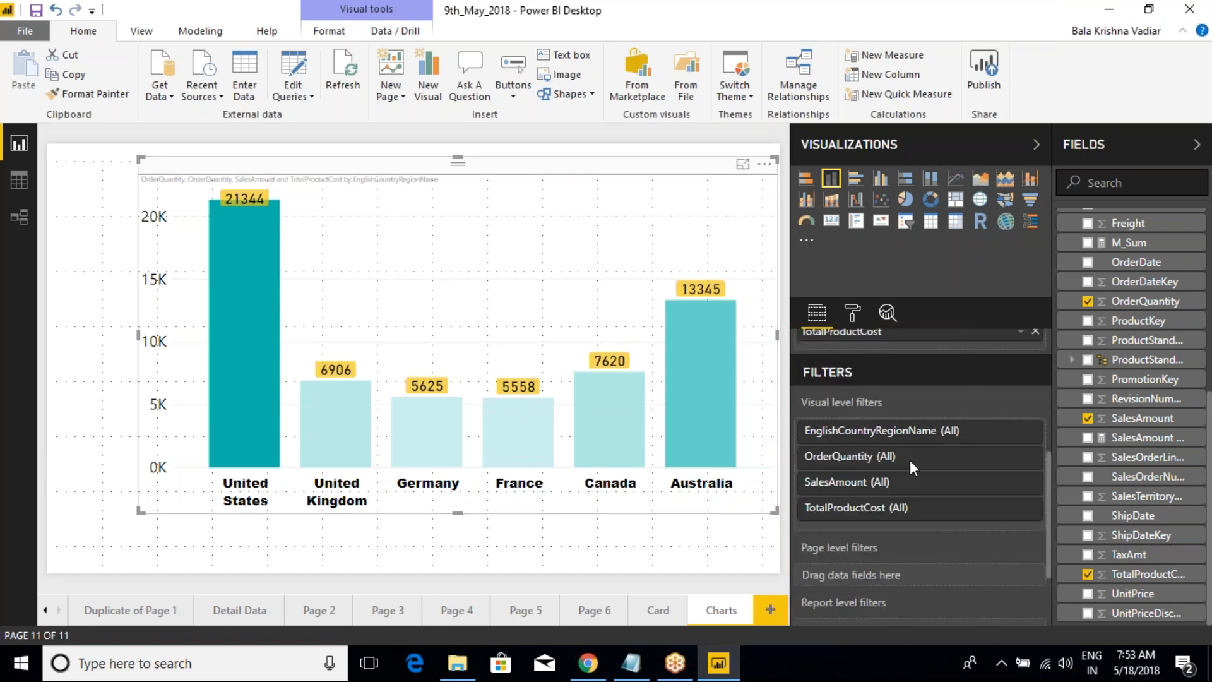
pyautogui.scroll(4, 910, 460)
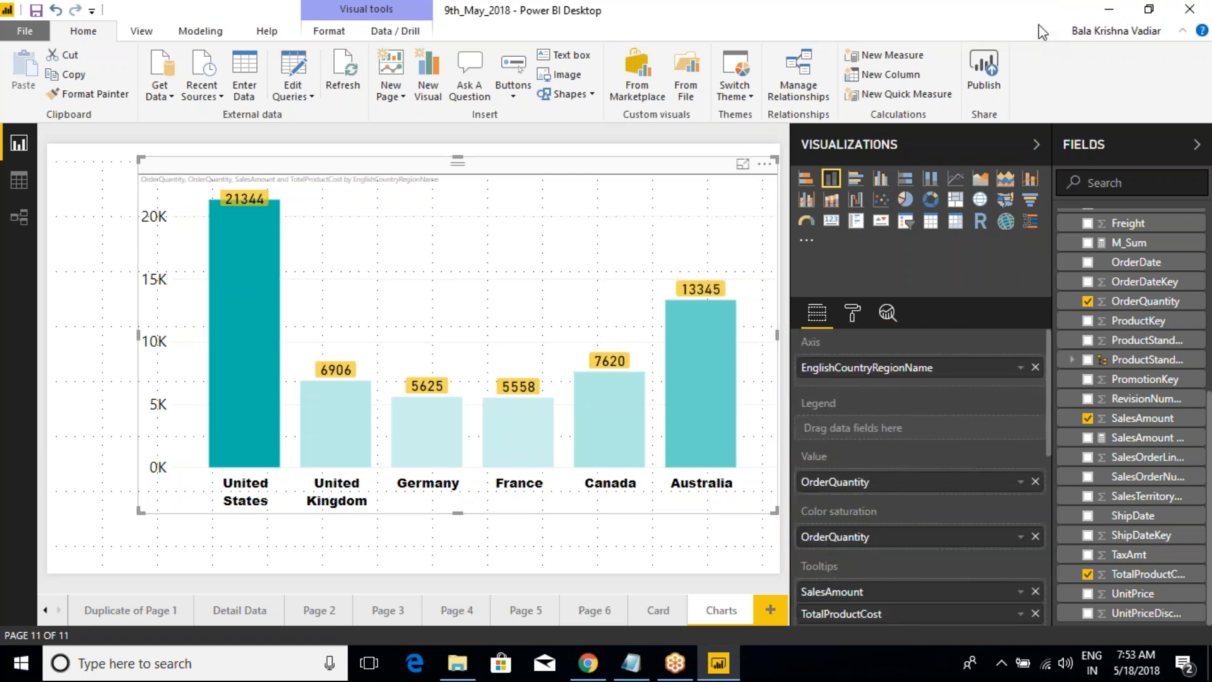
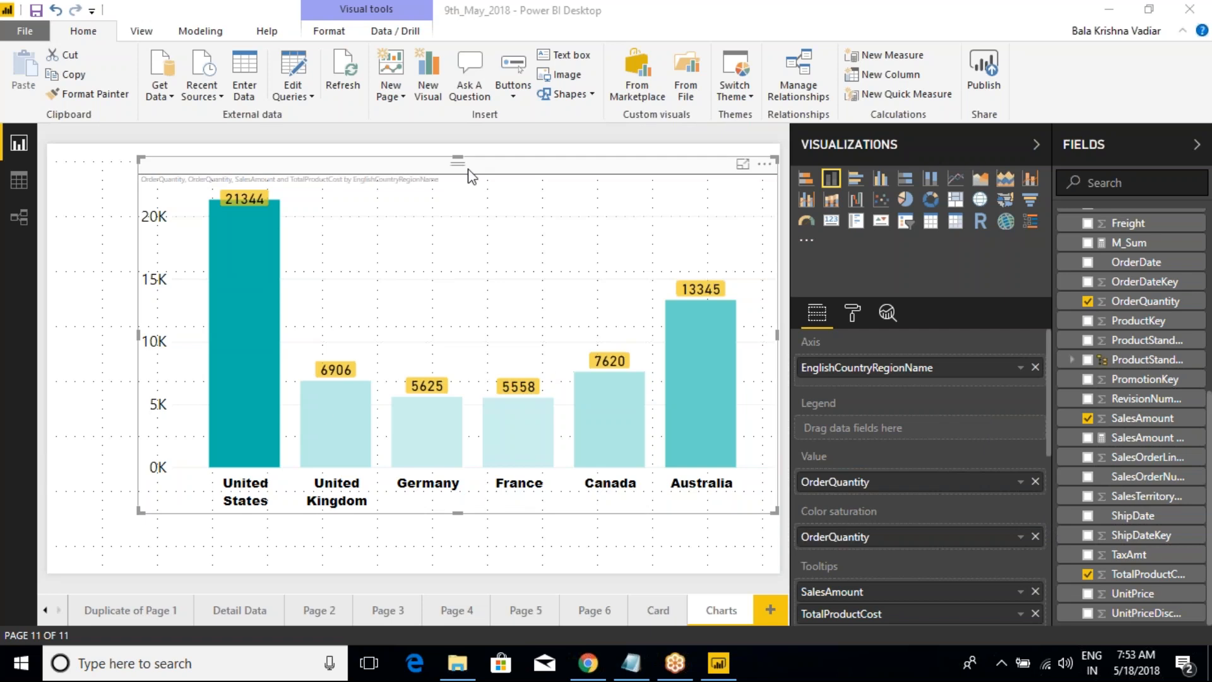
# Step: Duplicate the Charts page and select the stacked column chart on the duplicate
pyautogui.rightClick(724, 615)
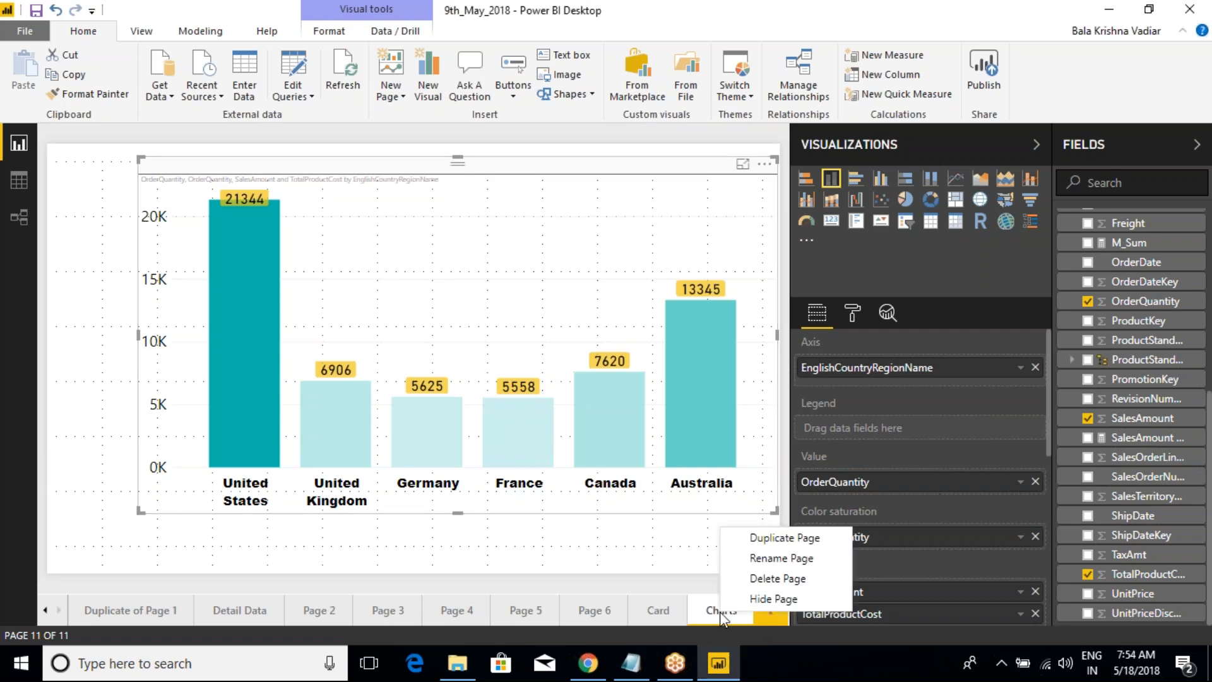
pyautogui.click(771, 537)
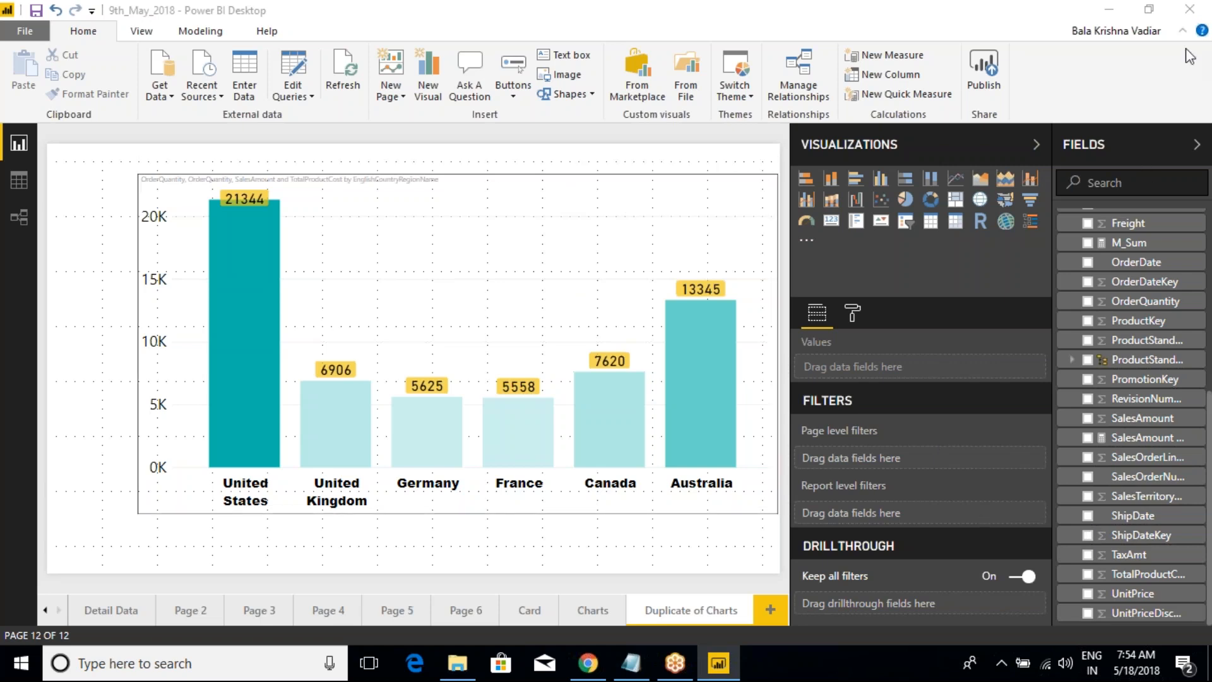
pyautogui.click(284, 526)
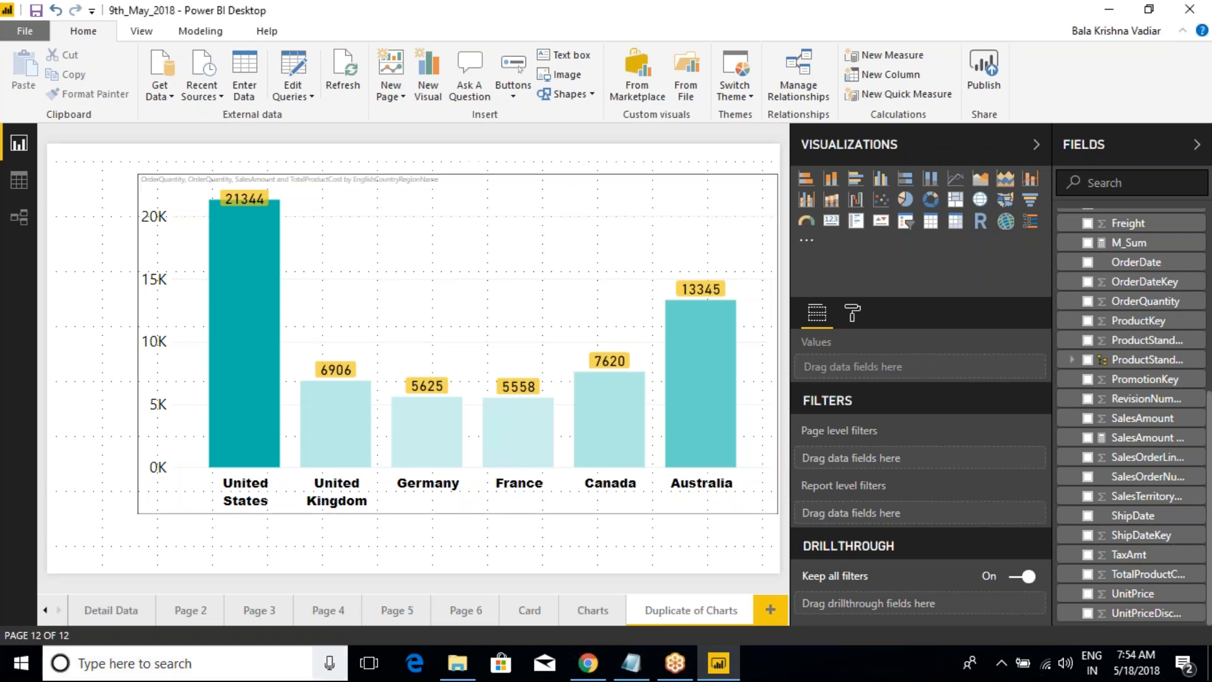
pyautogui.moveTo(241, 308)
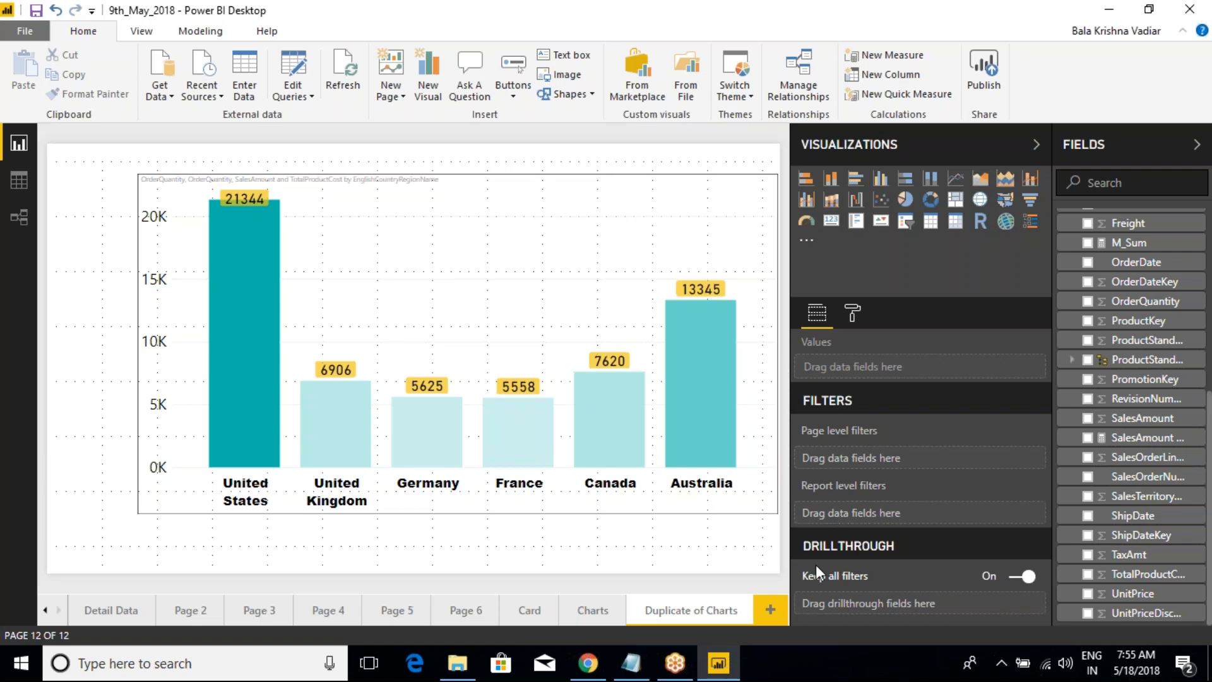
pyautogui.click(369, 164)
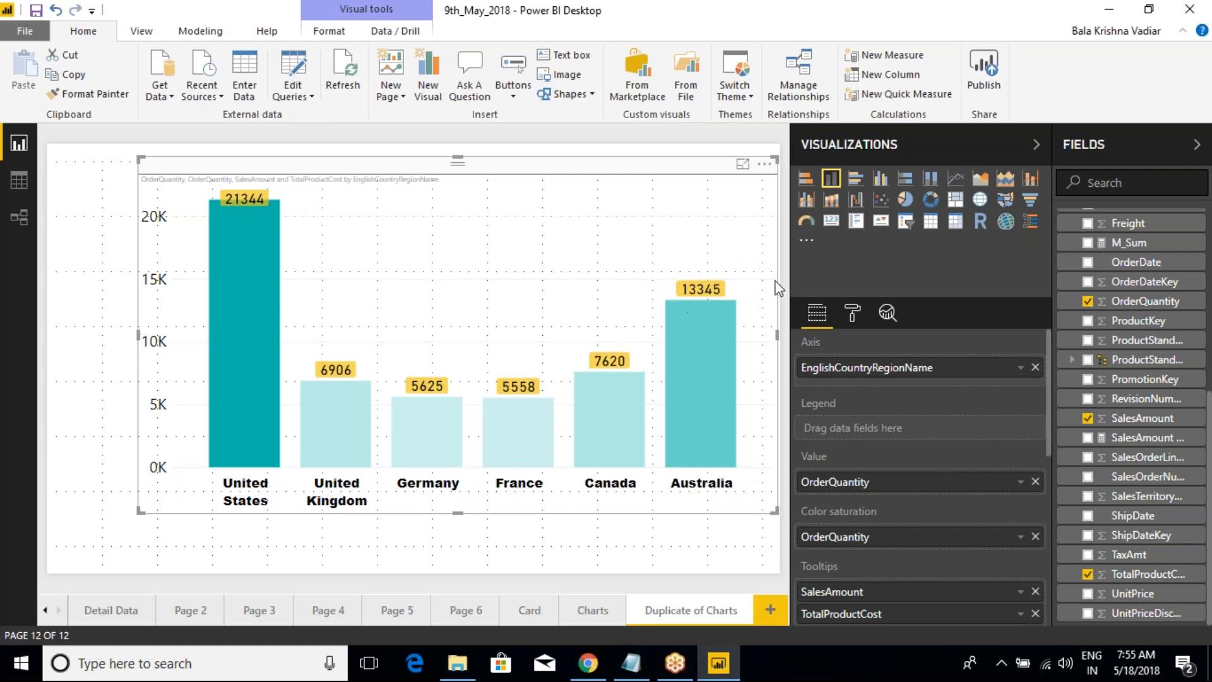
# Step: Highlight the remaining chart types in the Class Notes in Notepad, ending on Stocked bar Chart, and return to Power BI
pyautogui.click(631, 663)
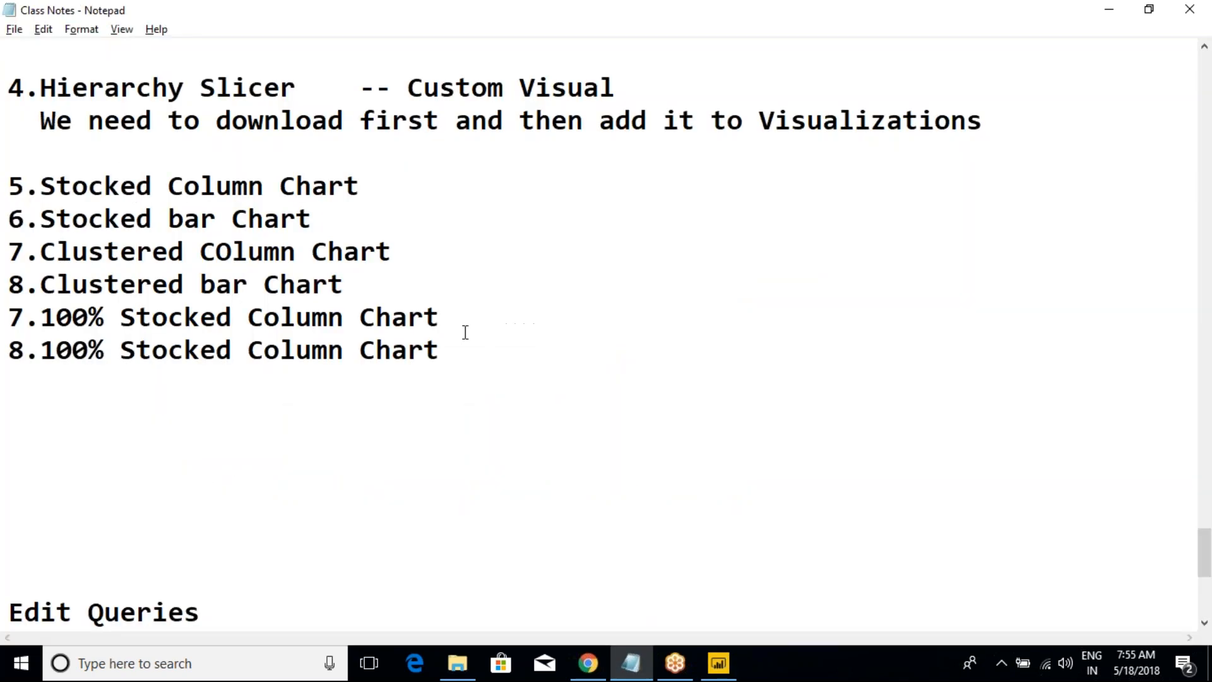
pyautogui.moveTo(474, 347); pyautogui.dragTo(9, 218)
pyautogui.click(270, 257)
pyautogui.moveTo(327, 219); pyautogui.dragTo(7, 221)
pyautogui.moveTo(717, 668)
pyautogui.click(735, 609)
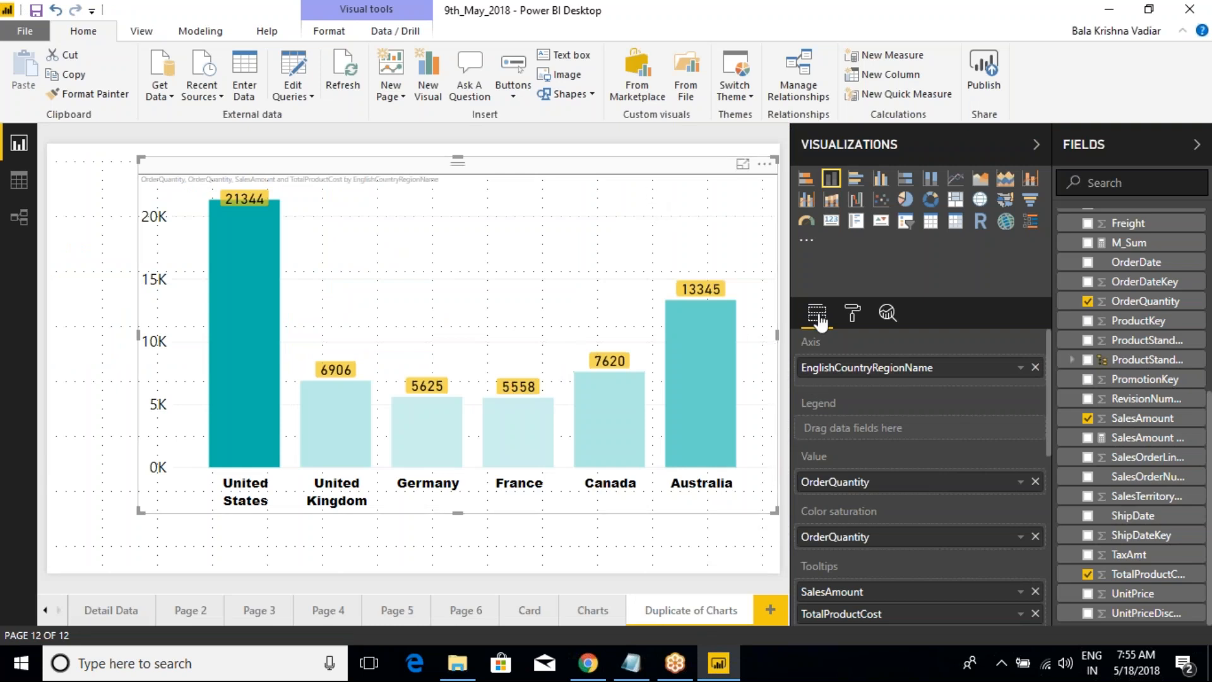
# Step: Remove OrderQuantity from the duplicated chart's color saturation
pyautogui.scroll(-4, 872, 499)
pyautogui.scroll(2, 909, 479)
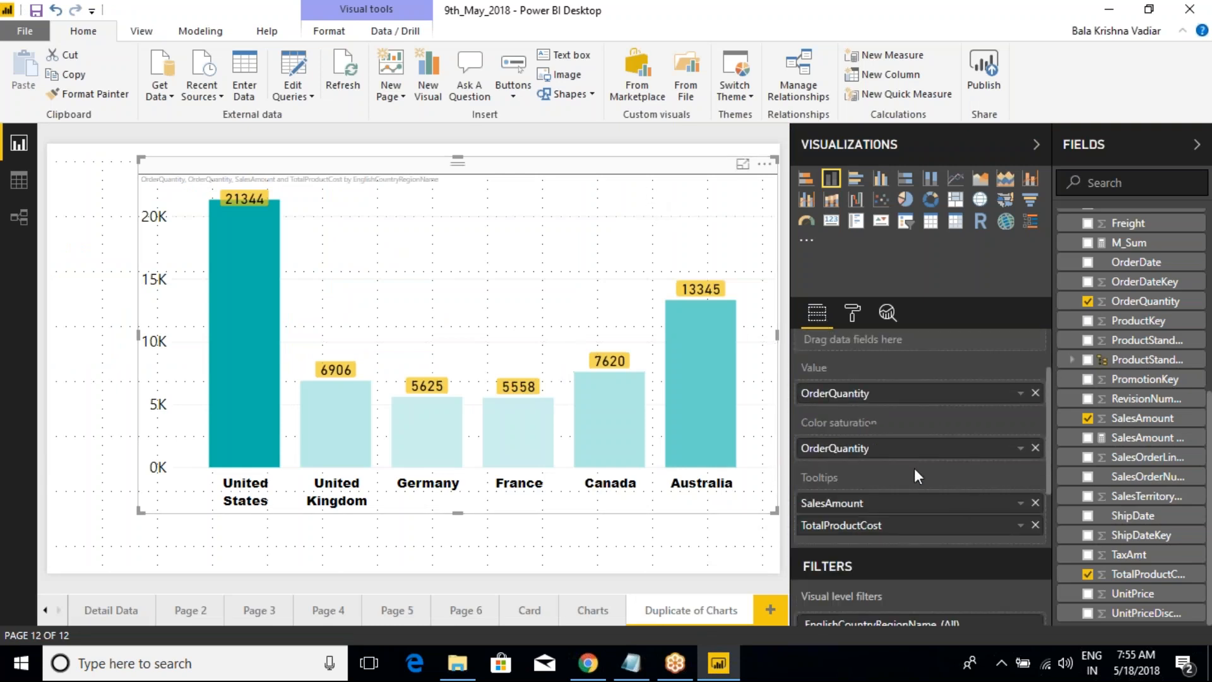
pyautogui.click(1035, 448)
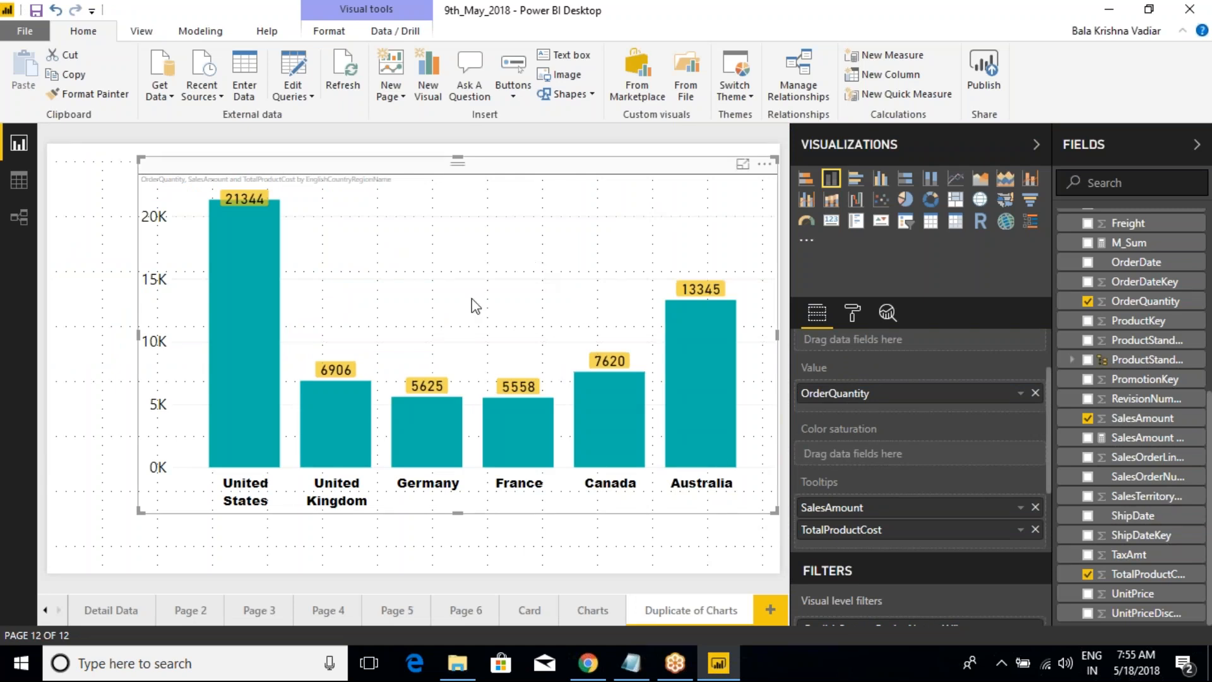
# Step: Draw temporary red strokes along the columns and horizontal arrows between them to contrast column and bar orientation, and clear them
pyautogui.hotkey('ctrl', '2')
pyautogui.moveTo(253, 260); pyautogui.dragTo(252, 499)
pyautogui.moveTo(343, 377); pyautogui.dragTo(345, 523)
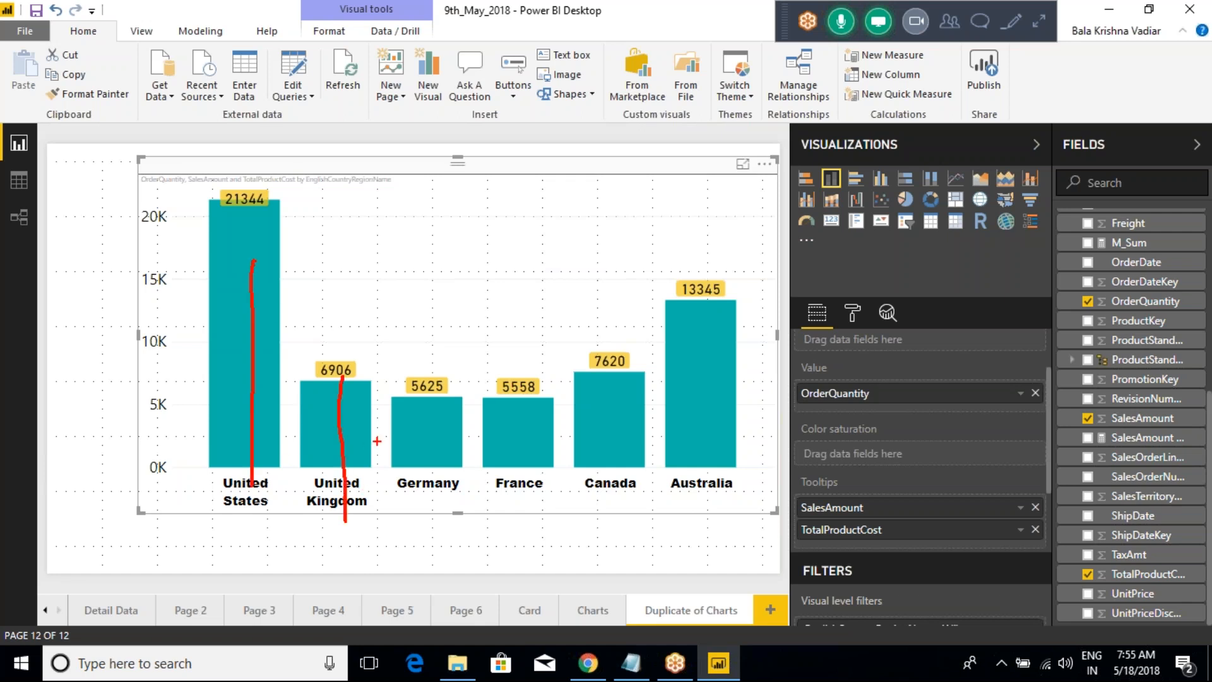
pyautogui.moveTo(430, 395); pyautogui.dragTo(427, 492)
pyautogui.moveTo(515, 402); pyautogui.dragTo(535, 515)
pyautogui.moveTo(605, 388); pyautogui.dragTo(608, 502)
pyautogui.moveTo(704, 360)
pyautogui.mouseDown()
pyautogui.moveTo(716, 483)
pyautogui.moveTo(687, 371)
pyautogui.moveTo(712, 360)
pyautogui.mouseUp()
pyautogui.moveTo(605, 388); pyautogui.dragTo(581, 399)
pyautogui.moveTo(599, 382); pyautogui.dragTo(633, 393)
pyautogui.moveTo(518, 389)
pyautogui.mouseDown()
pyautogui.moveTo(497, 407)
pyautogui.moveTo(541, 406)
pyautogui.mouseUp()
pyautogui.moveTo(365, 209); pyautogui.dragTo(521, 219)
pyautogui.moveTo(377, 260)
pyautogui.mouseDown()
pyautogui.moveTo(542, 272)
pyautogui.moveTo(536, 289)
pyautogui.mouseUp()
pyautogui.moveTo(370, 317)
pyautogui.mouseDown()
pyautogui.moveTo(529, 320)
pyautogui.moveTo(537, 331)
pyautogui.mouseUp()
pyautogui.moveTo(387, 367); pyautogui.dragTo(487, 358)
pyautogui.moveTo(478, 327); pyautogui.dragTo(541, 382)
pyautogui.moveTo(396, 425); pyautogui.dragTo(487, 429)
pyautogui.moveTo(496, 399); pyautogui.dragTo(510, 420)
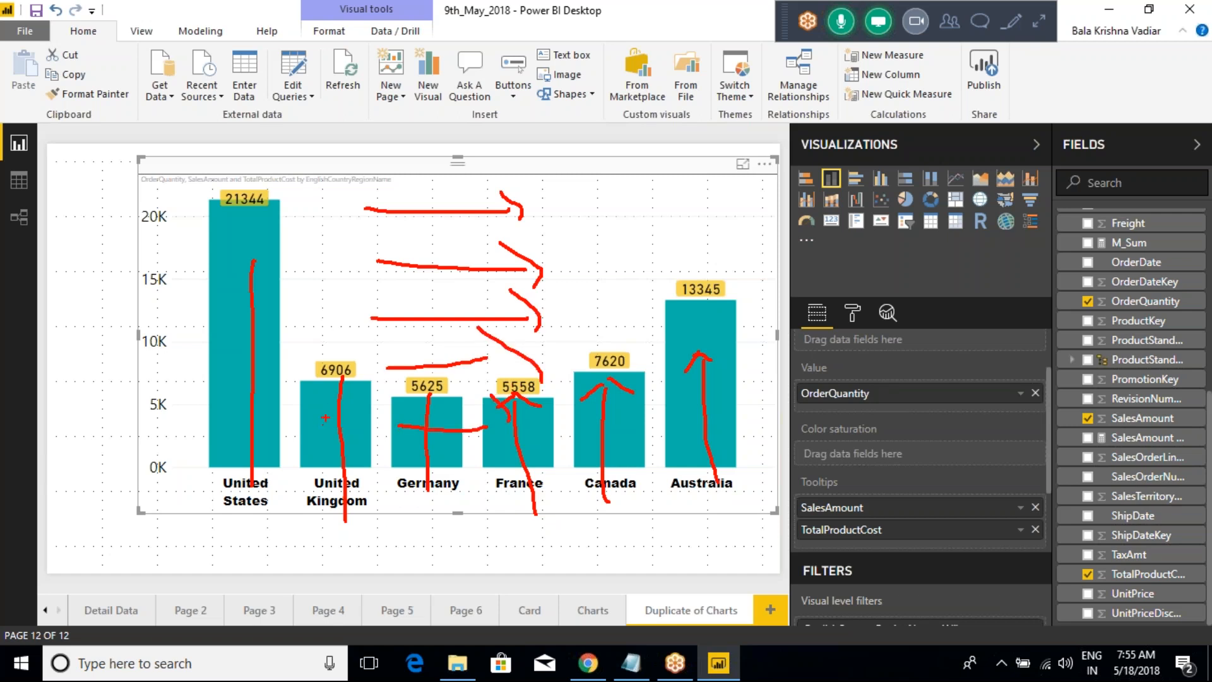
pyautogui.press('Escape')
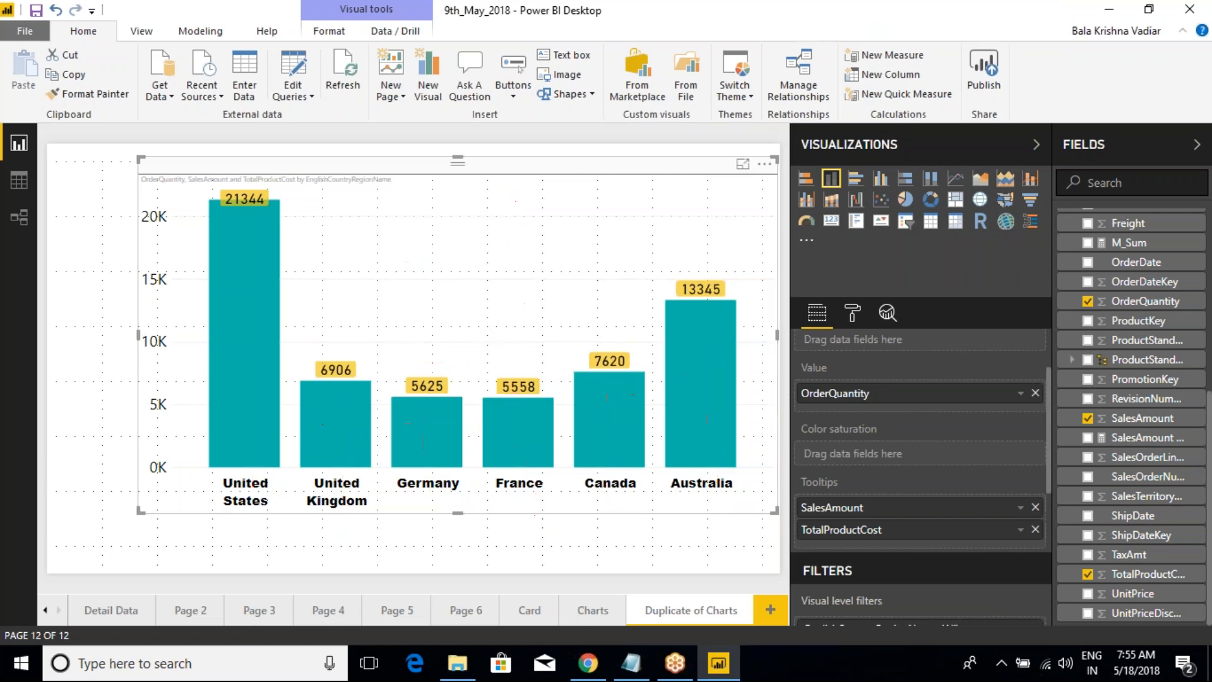
# Step: Convert the duplicated chart to a stacked bar chart and mark its two axes with temporary red annotations
pyautogui.click(805, 180)
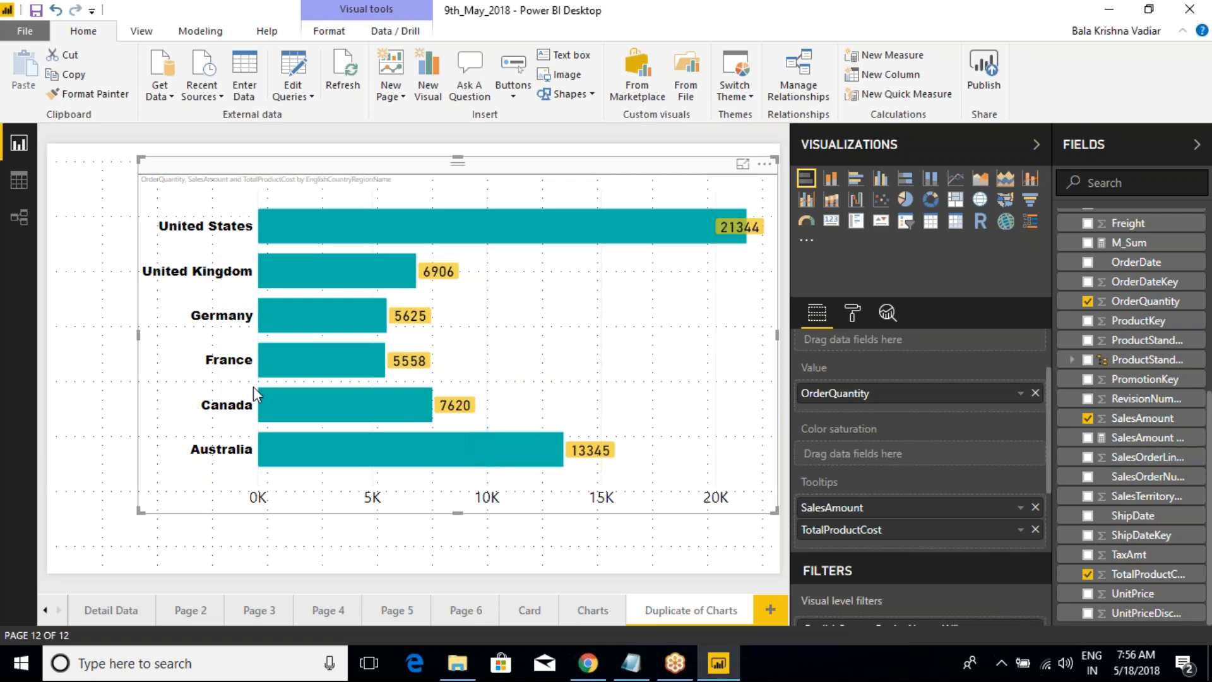
pyautogui.hotkey('ctrl', '2')
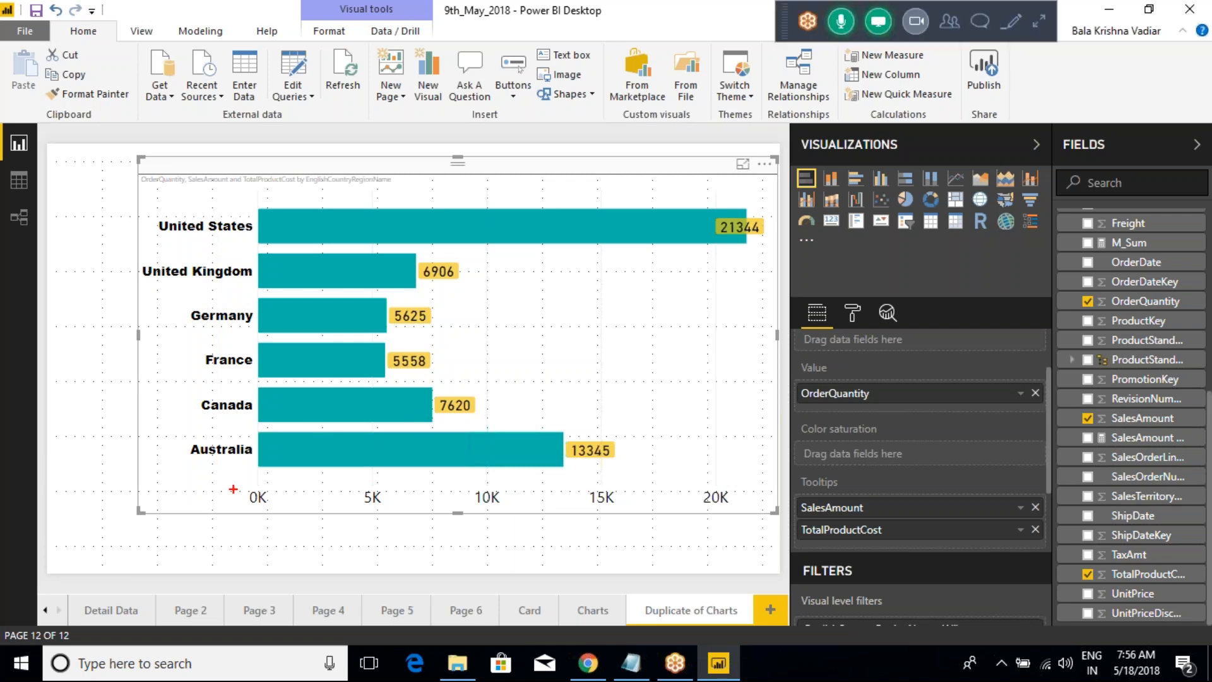
pyautogui.moveTo(233, 488)
pyautogui.mouseDown()
pyautogui.moveTo(576, 499)
pyautogui.moveTo(534, 540)
pyautogui.mouseUp()
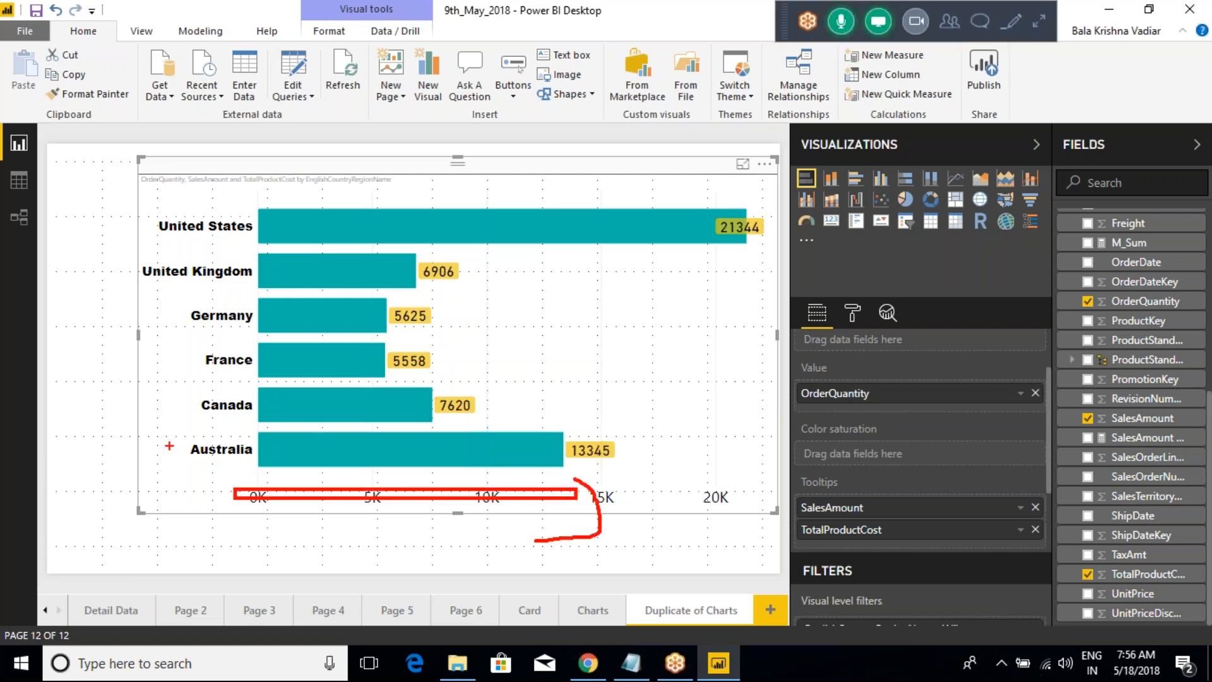
pyautogui.moveTo(178, 478)
pyautogui.mouseDown()
pyautogui.moveTo(181, 224)
pyautogui.moveTo(206, 243)
pyautogui.mouseUp()
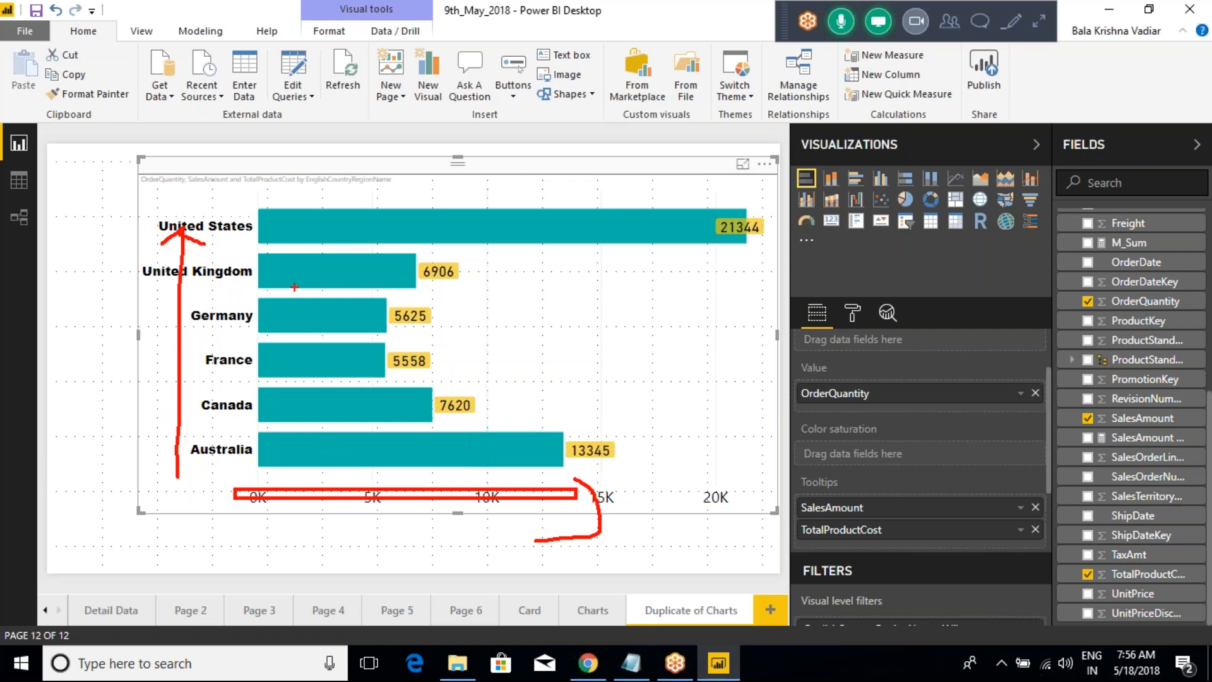
pyautogui.press('Escape')
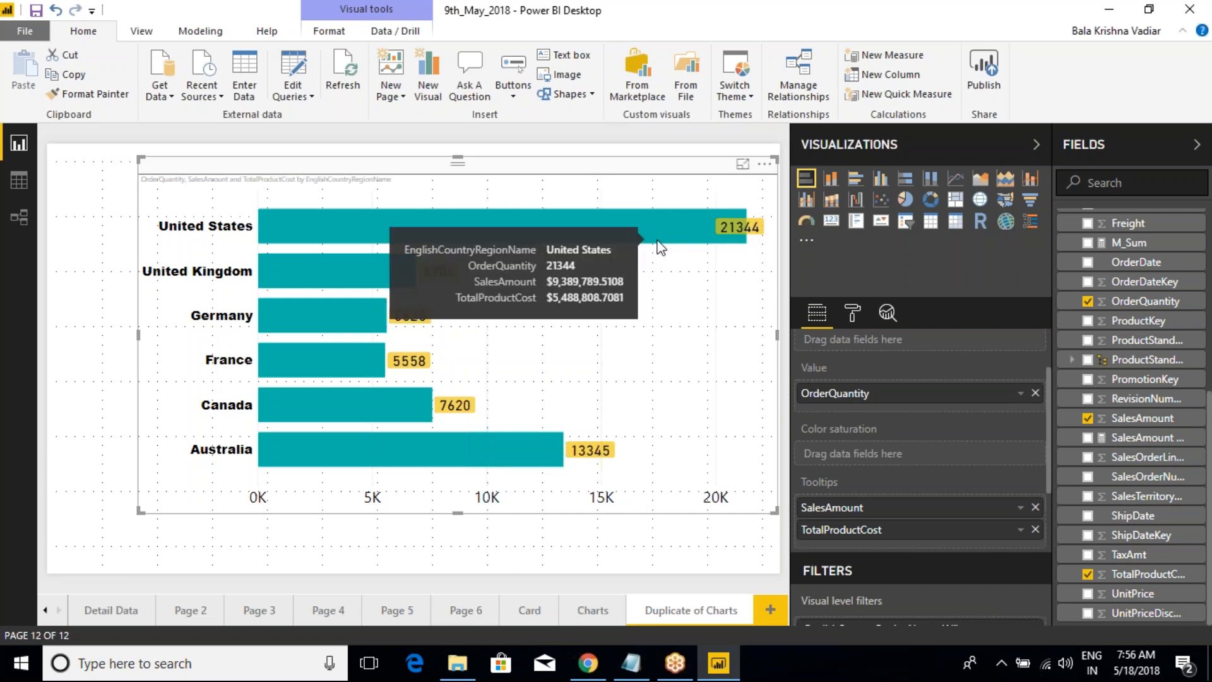
# Step: Compare the column chart on the Charts page with the bar chart on the Duplicate of Charts page
pyautogui.click(598, 612)
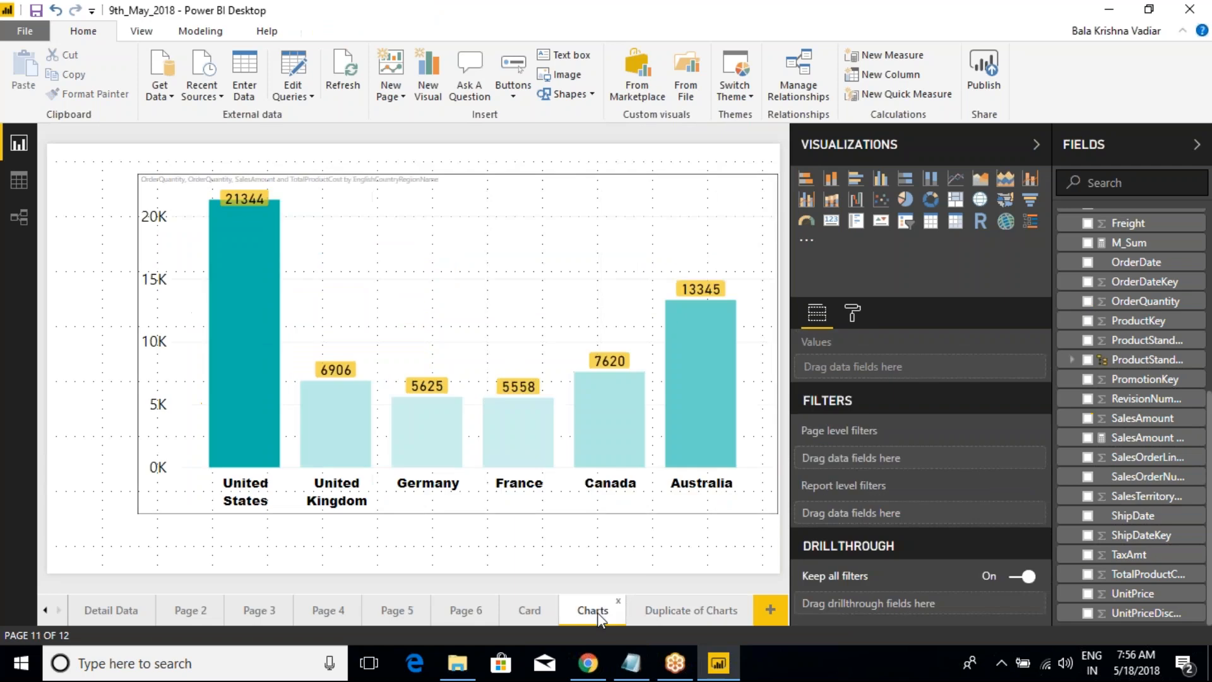
pyautogui.click(668, 613)
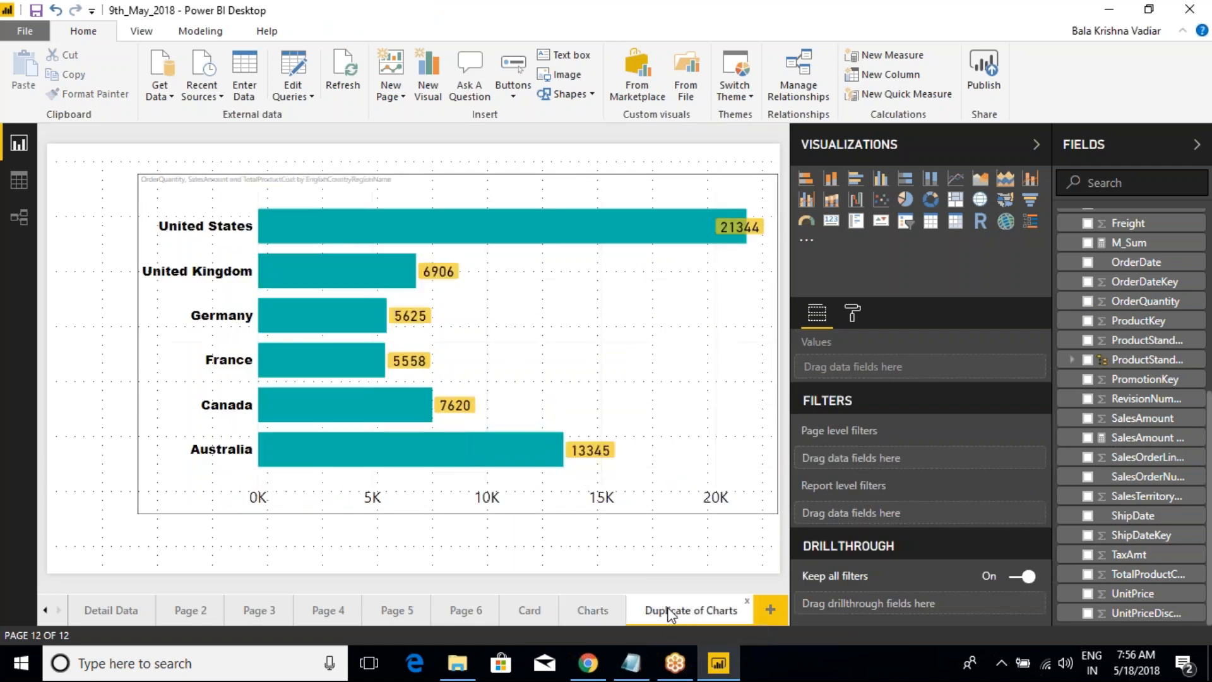
pyautogui.click(601, 613)
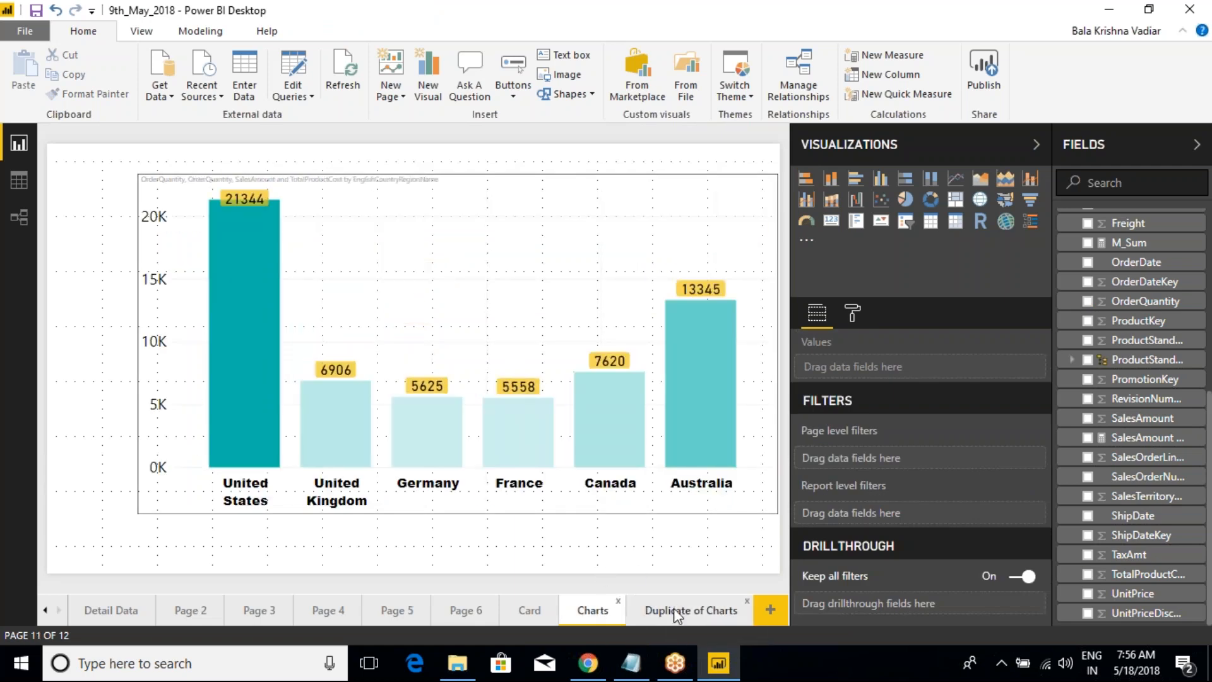
pyautogui.click(673, 609)
pyautogui.click(604, 610)
pyautogui.click(682, 610)
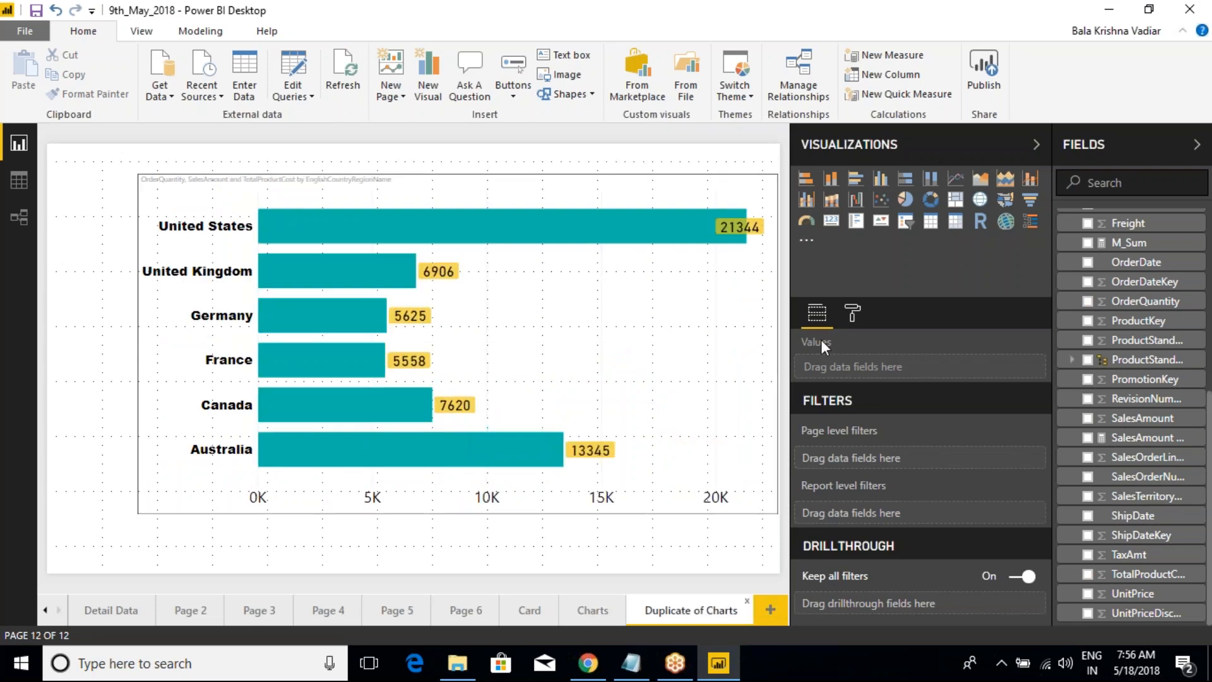
# Step: Review the bar chart's field assignments and visual level filters, along with its Y-Axis, X-Axis and other formatting options
pyautogui.click(555, 184)
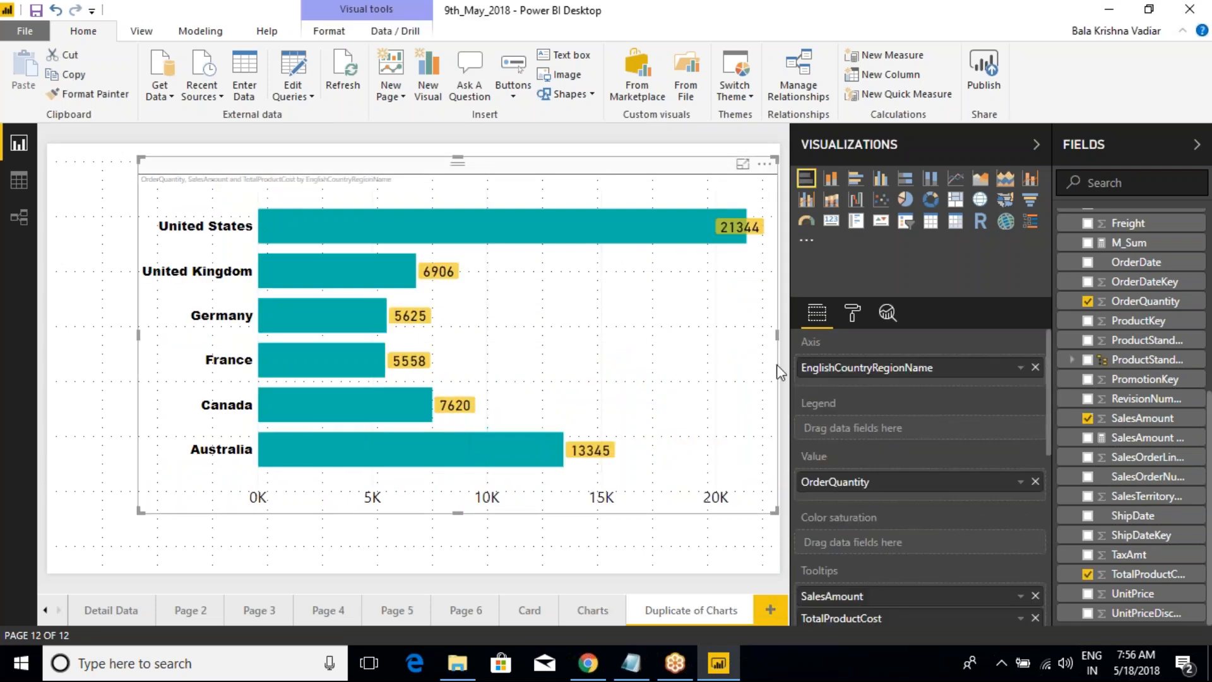
pyautogui.scroll(-2, 830, 417)
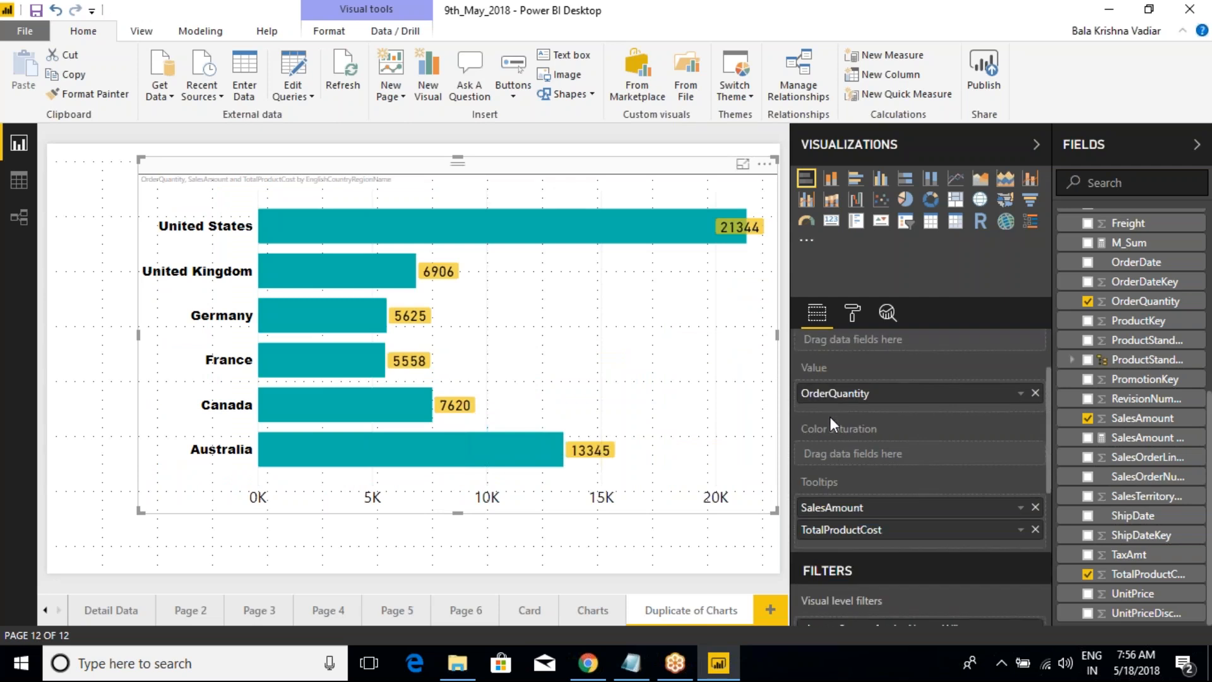
pyautogui.scroll(-2, 834, 449)
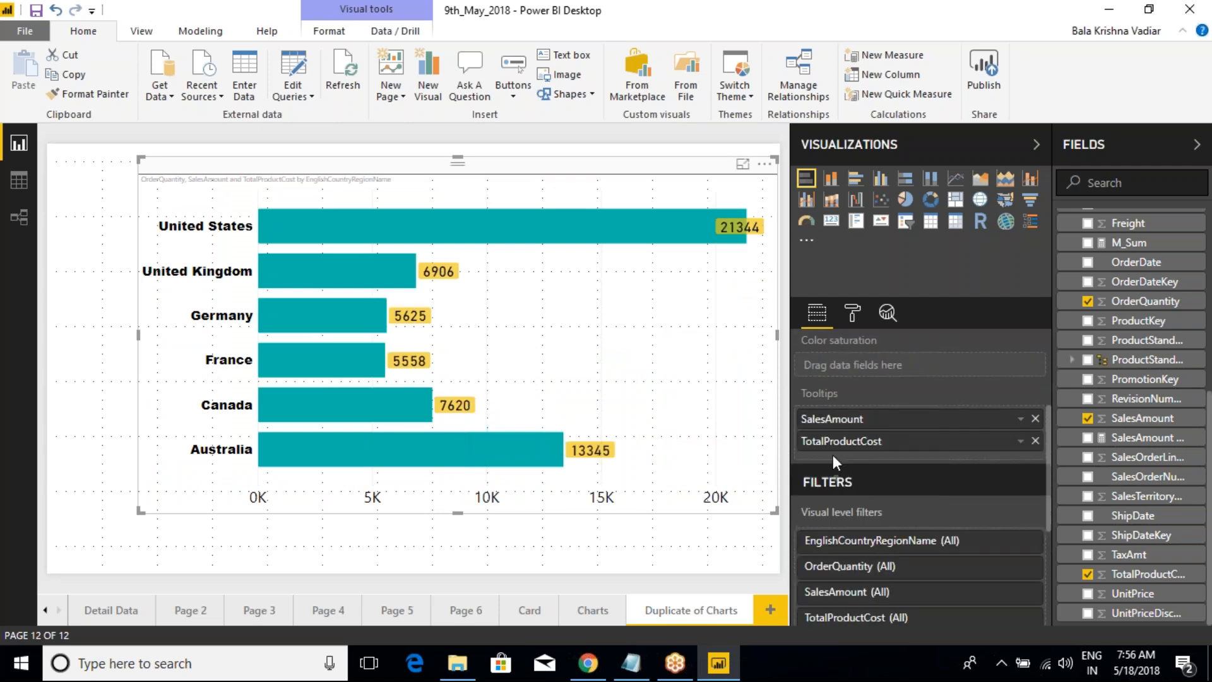
pyautogui.scroll(4, 850, 424)
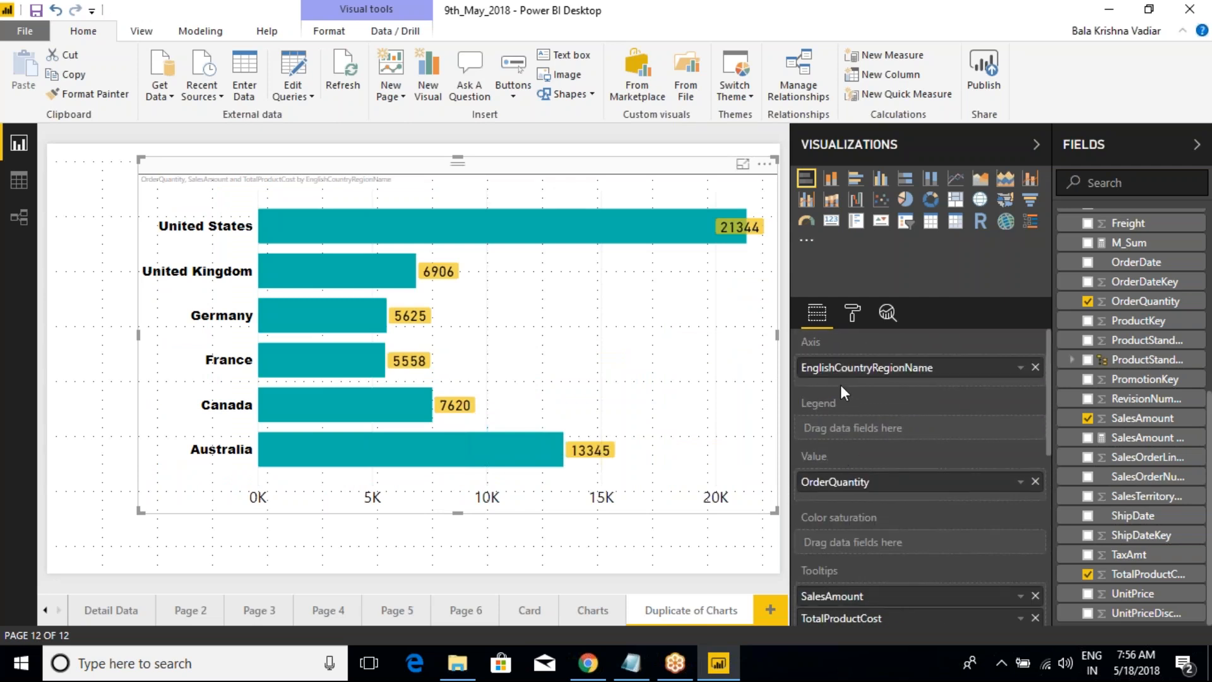
pyautogui.click(852, 314)
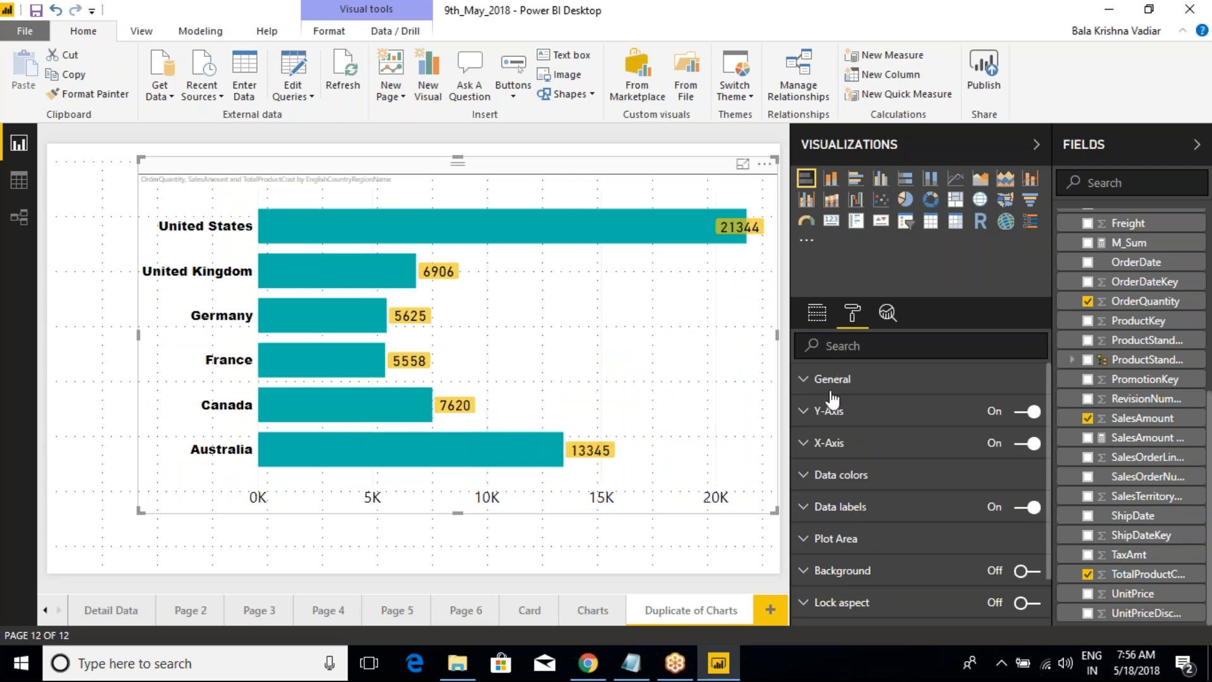
pyautogui.click(806, 416)
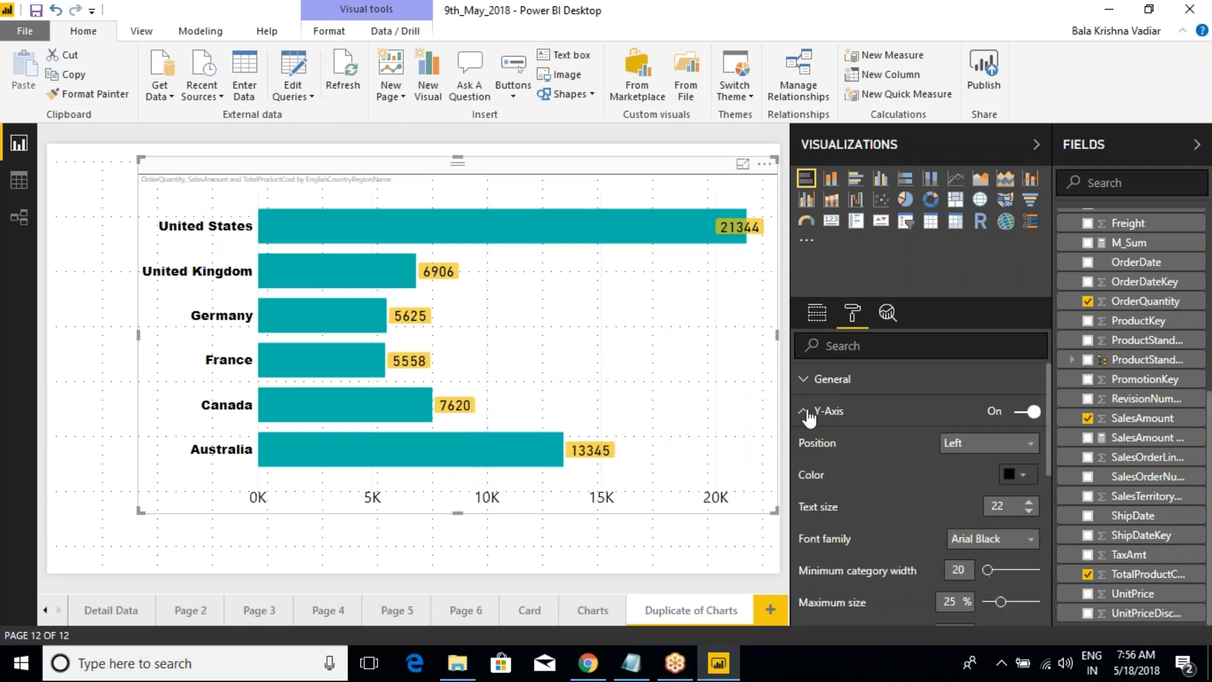
pyautogui.click(807, 414)
pyautogui.click(804, 445)
pyautogui.click(804, 446)
pyautogui.scroll(-2, 805, 447)
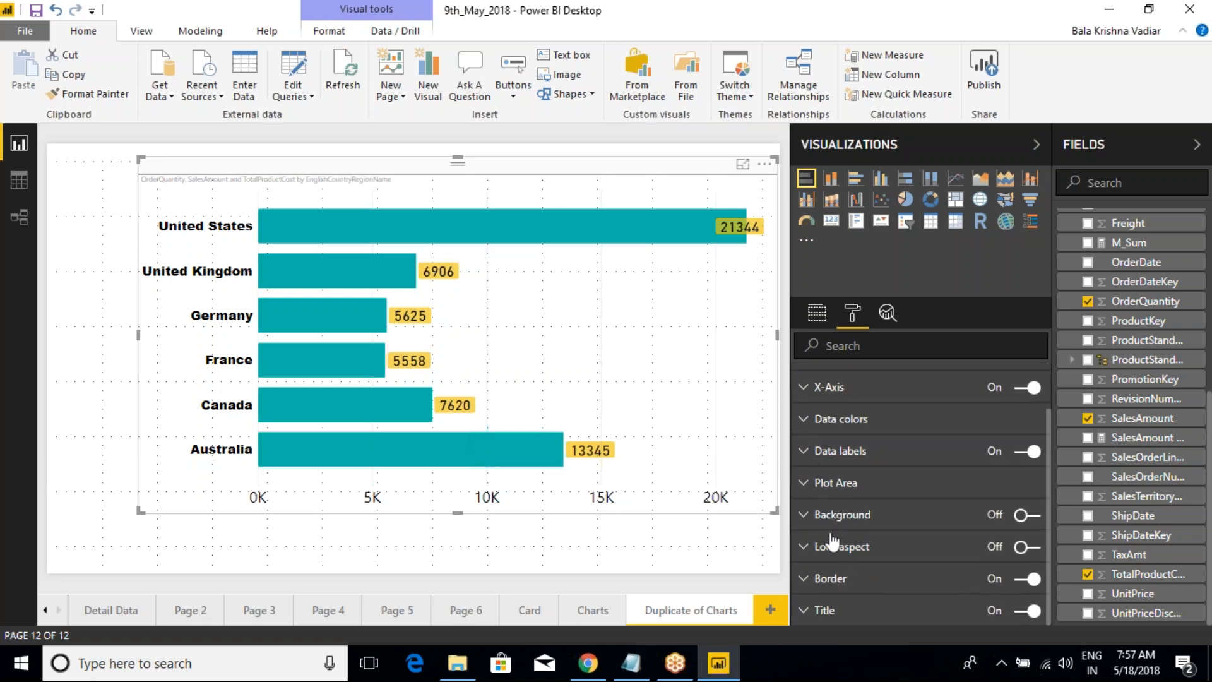
# Step: Switch to the Class Notes in Notepad and highlight the Stocked Column Chart and Stocked bar Chart entries
pyautogui.click(632, 663)
pyautogui.click(346, 252)
pyautogui.moveTo(328, 221); pyautogui.dragTo(9, 174)
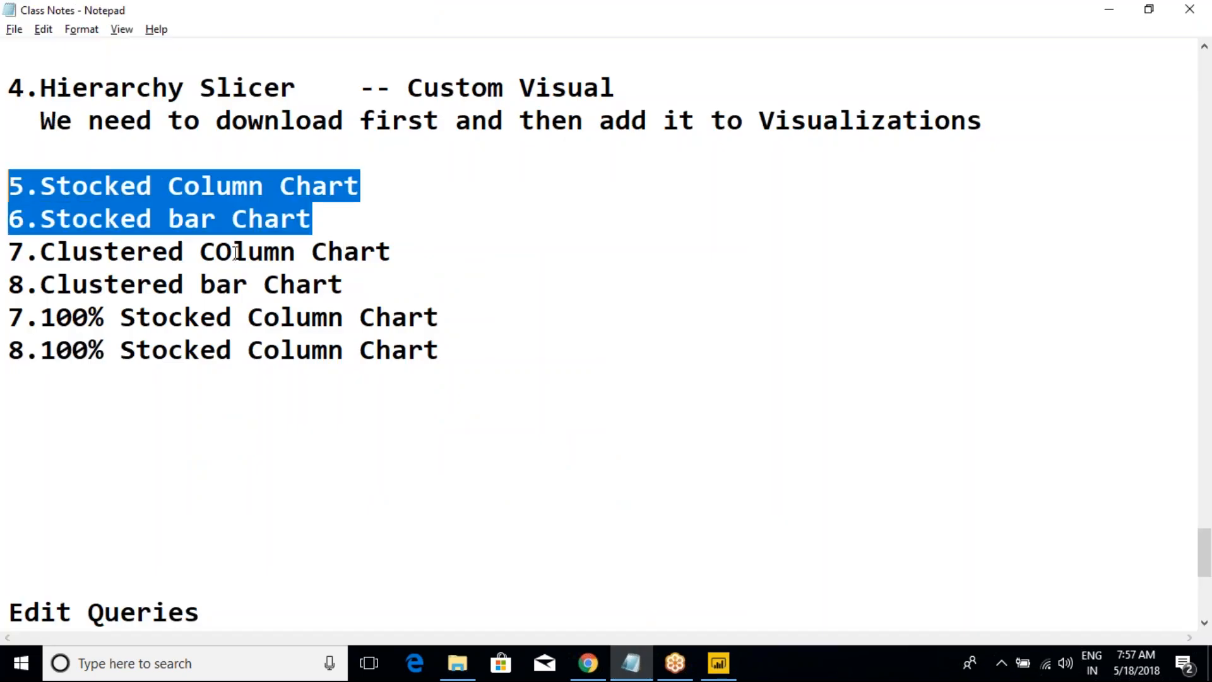
pyautogui.click(224, 203)
pyautogui.moveTo(340, 218); pyautogui.dragTo(9, 184)
pyautogui.moveTo(312, 217); pyautogui.dragTo(9, 187)
# Step: Insert blank lines after the Stocked bar Chart and Clustered bar Chart entries to group the chart list in pairs
pyautogui.click(354, 224)
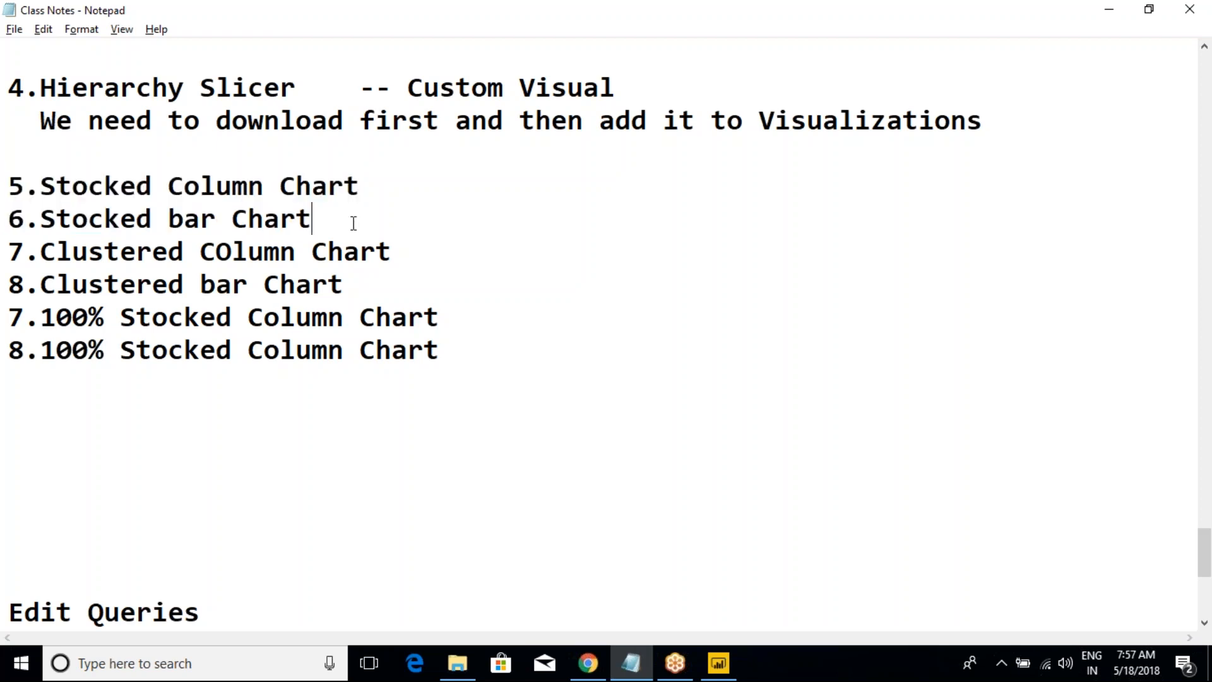
pyautogui.press('Return')
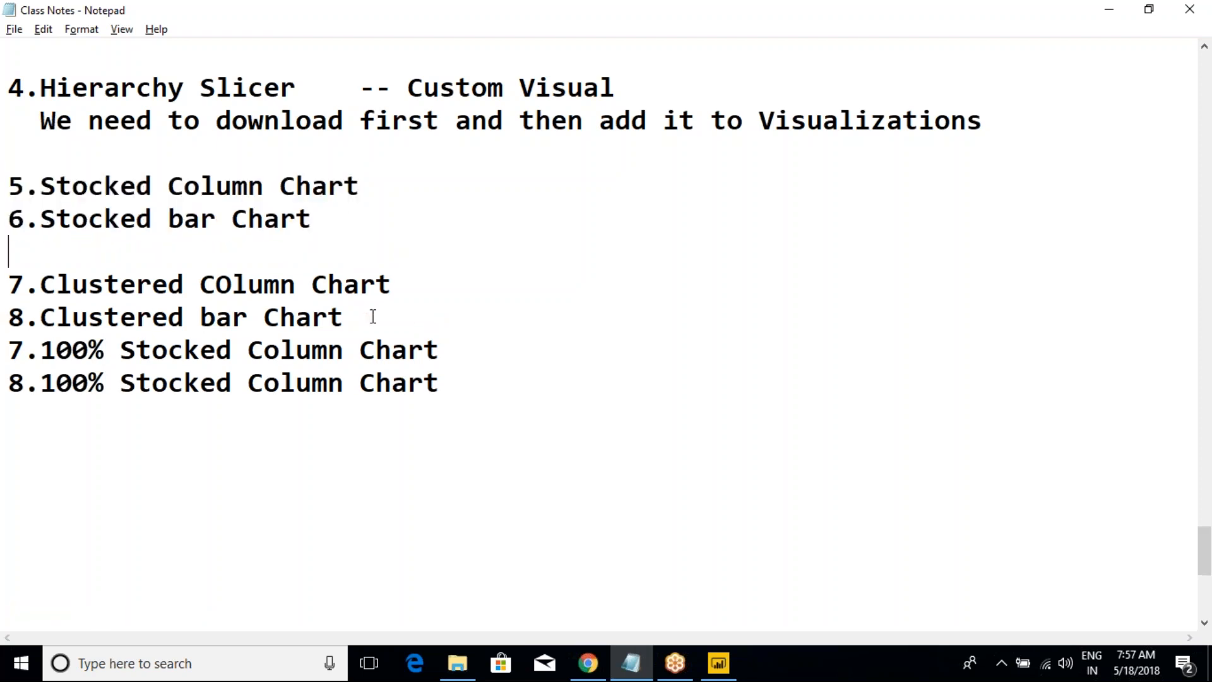
pyautogui.press('Return')
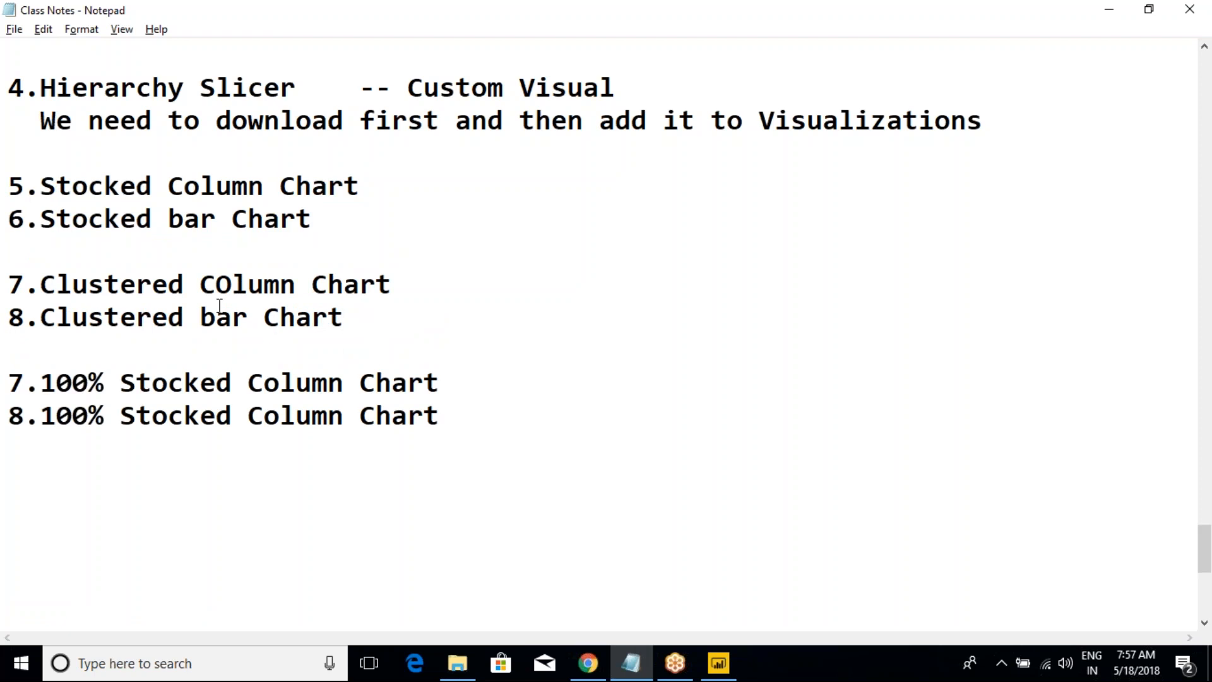
pyautogui.click(324, 219)
# Step: Switch to Power BI Desktop and select the stacked column chart on the Charts page
pyautogui.click(719, 663)
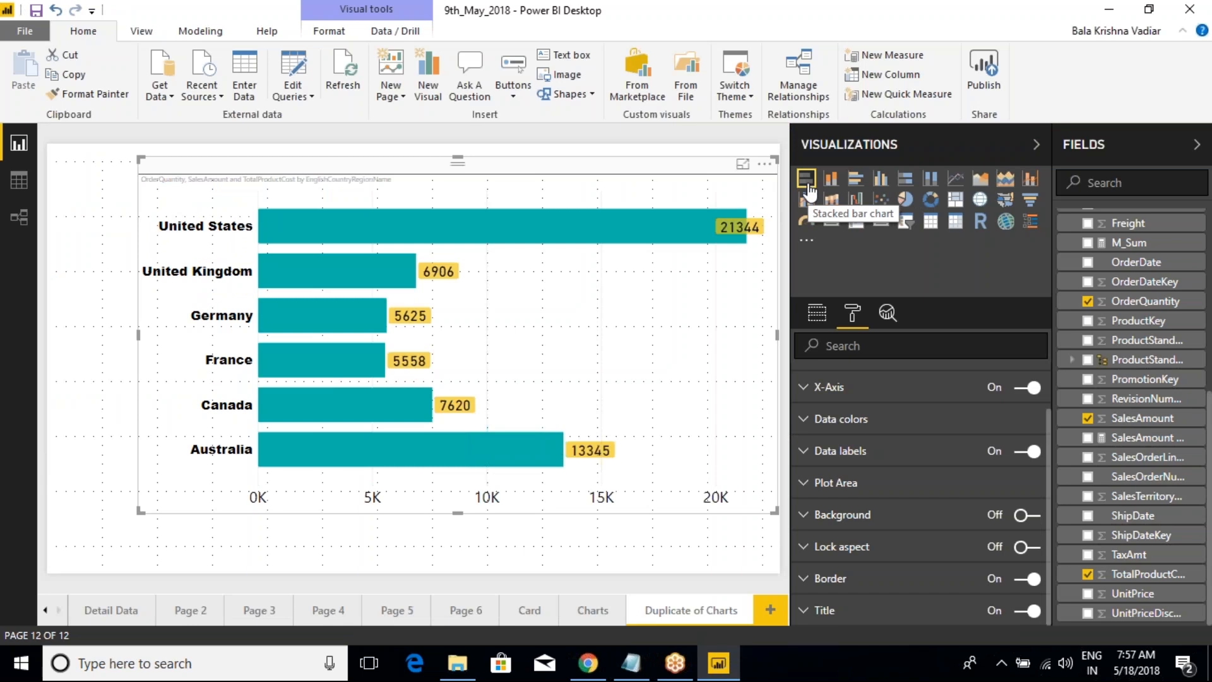
pyautogui.click(593, 610)
pyautogui.click(524, 254)
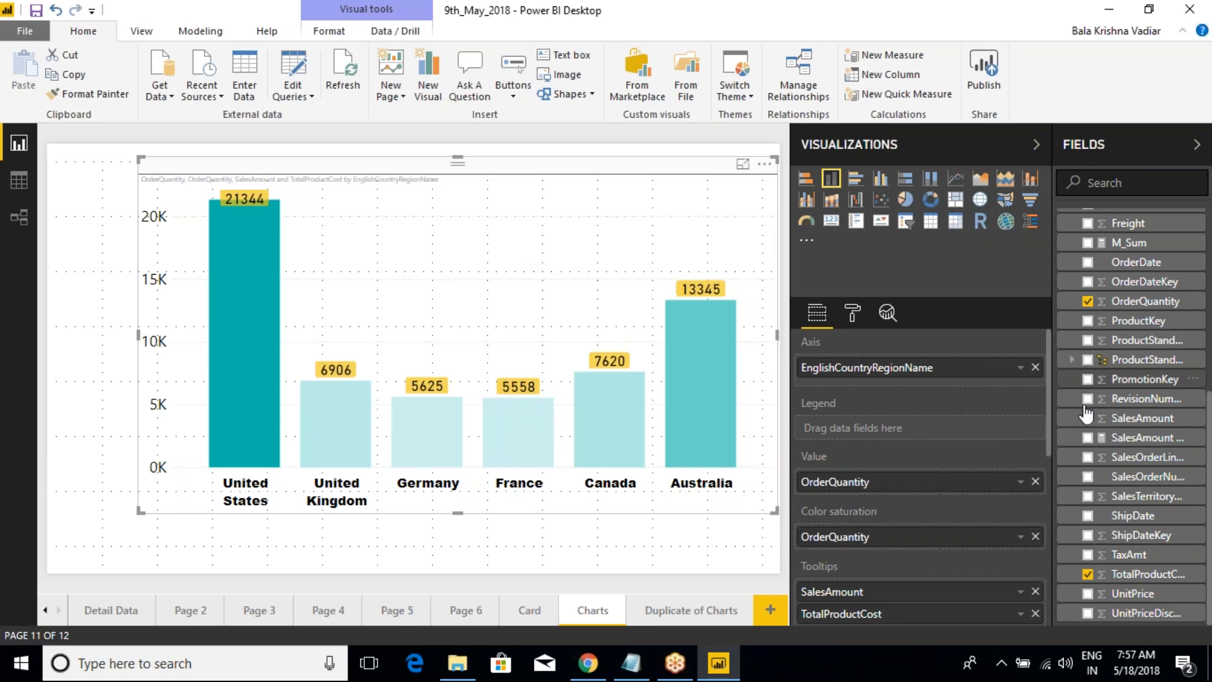
# Step: Collapse the SalesData table's field list and expand the DimGeography table
pyautogui.scroll(3, 1134, 422)
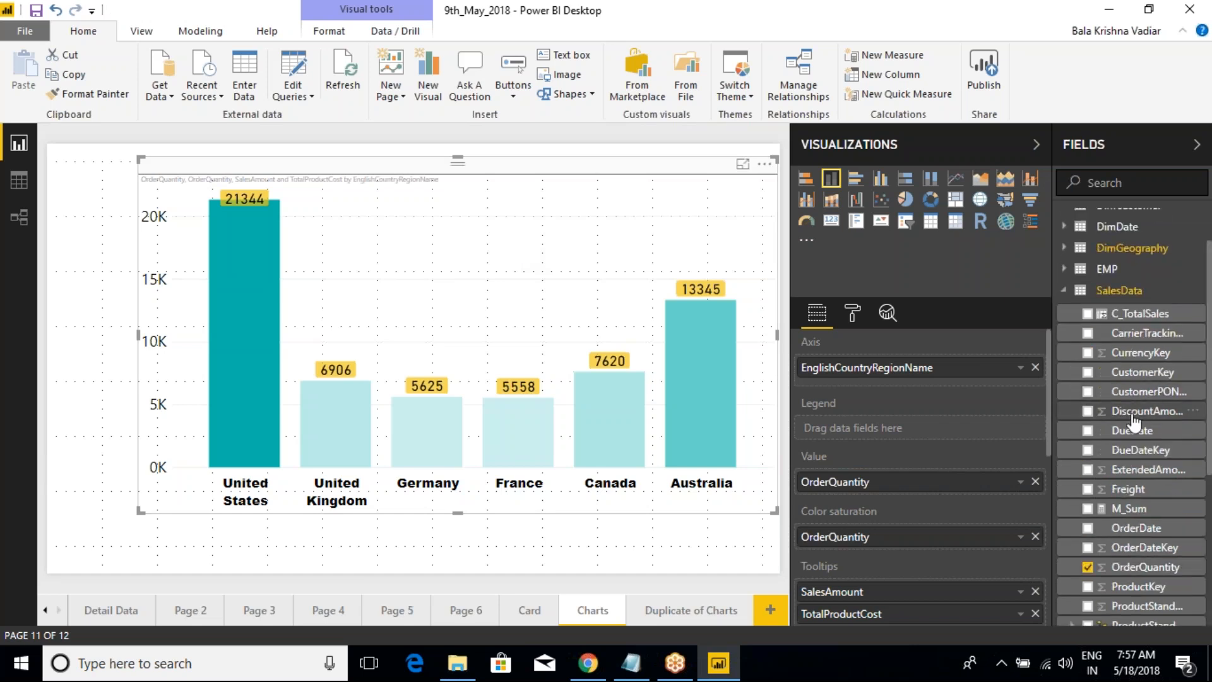
pyautogui.scroll(-3, 1130, 470)
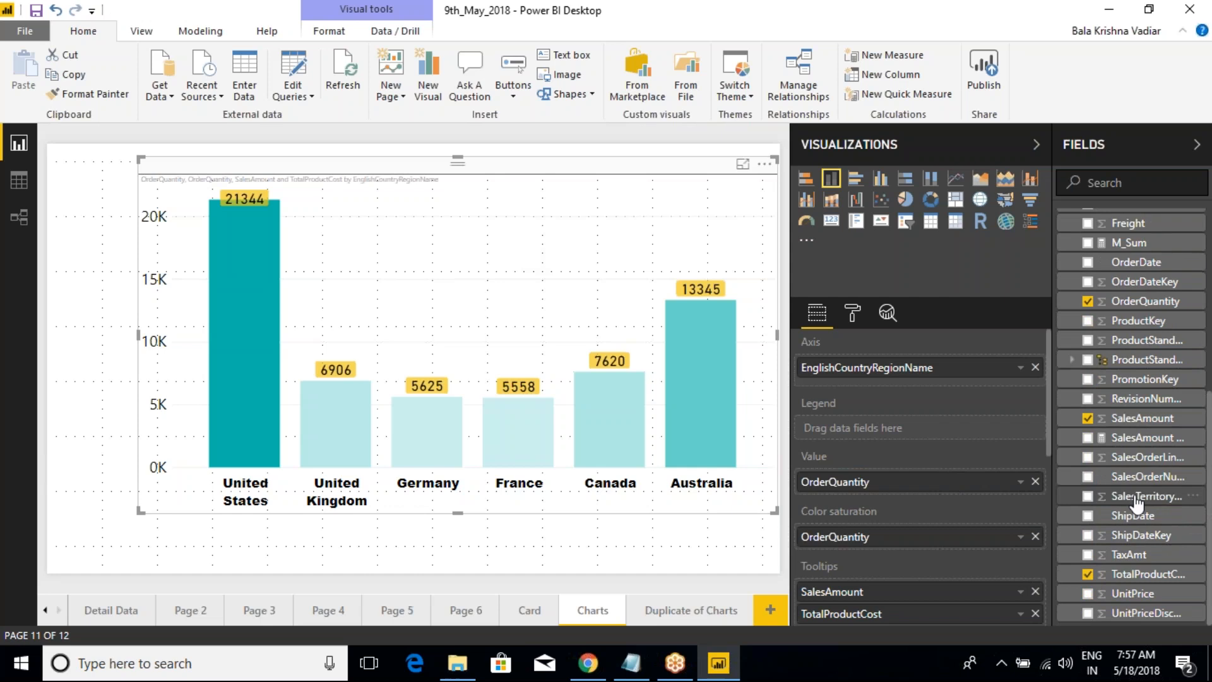
pyautogui.scroll(5, 1099, 404)
pyautogui.click(1074, 348)
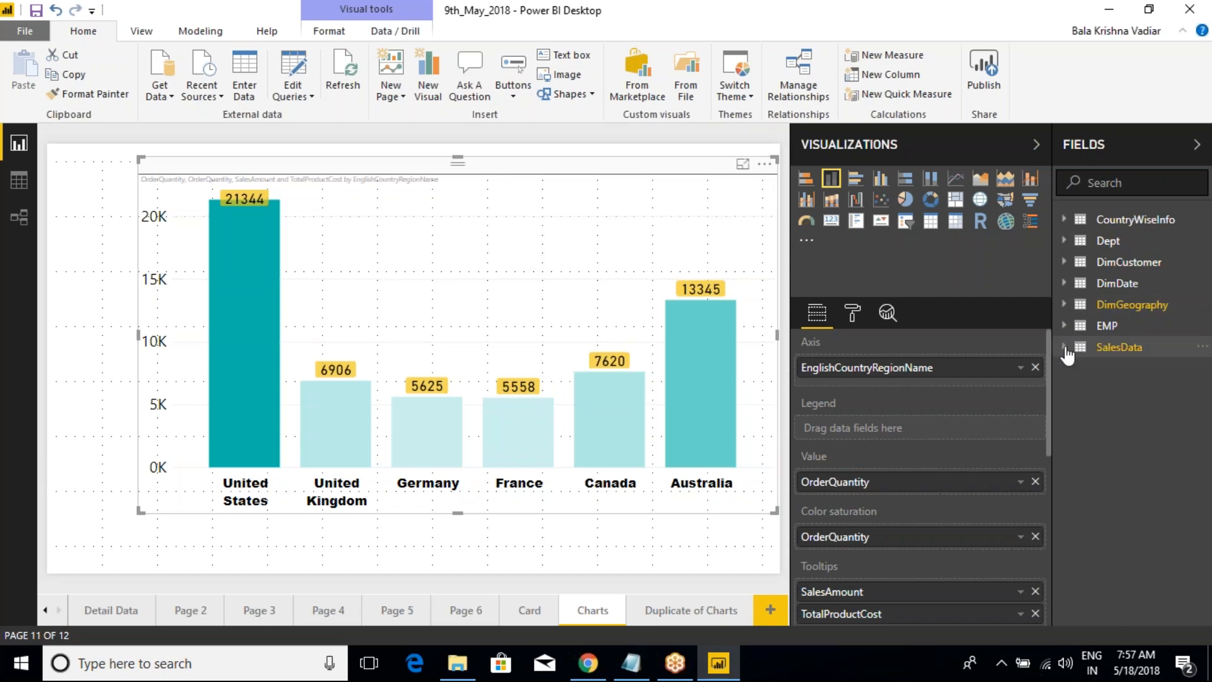
pyautogui.click(1066, 306)
# Step: Try to assign StateProvinceName from DimGeography to the column chart's Legend
pyautogui.moveTo(1150, 549); pyautogui.dragTo(897, 432)
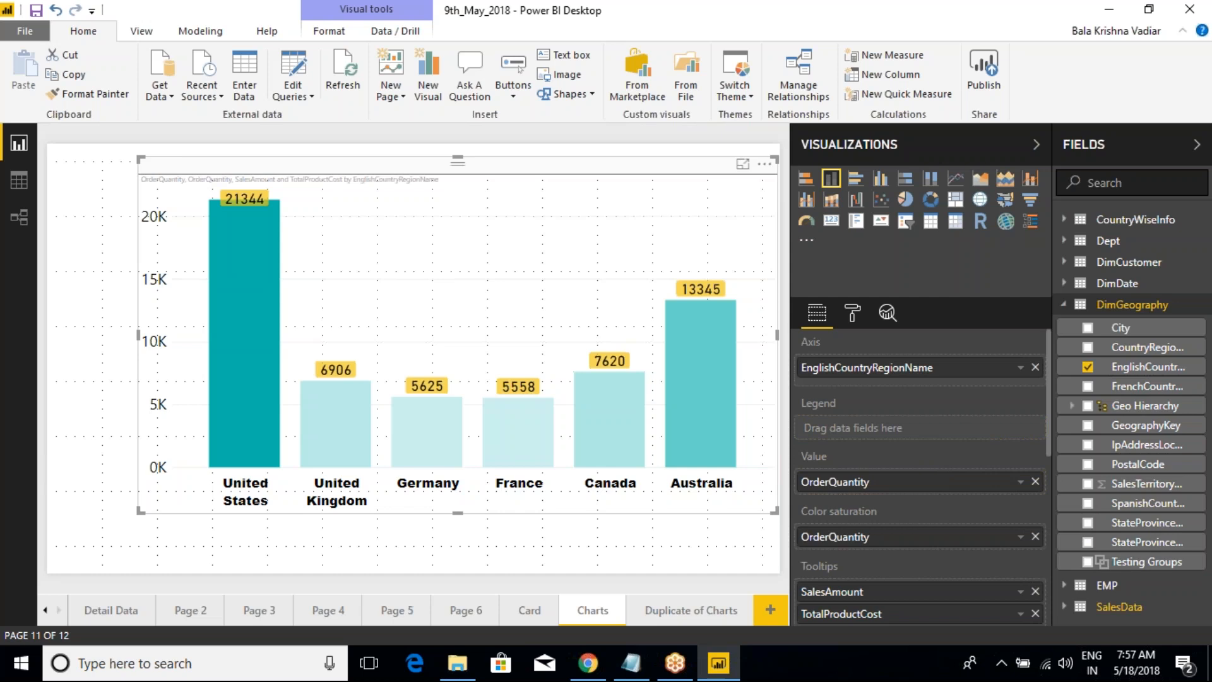
pyautogui.moveTo(1147, 541); pyautogui.dragTo(902, 439)
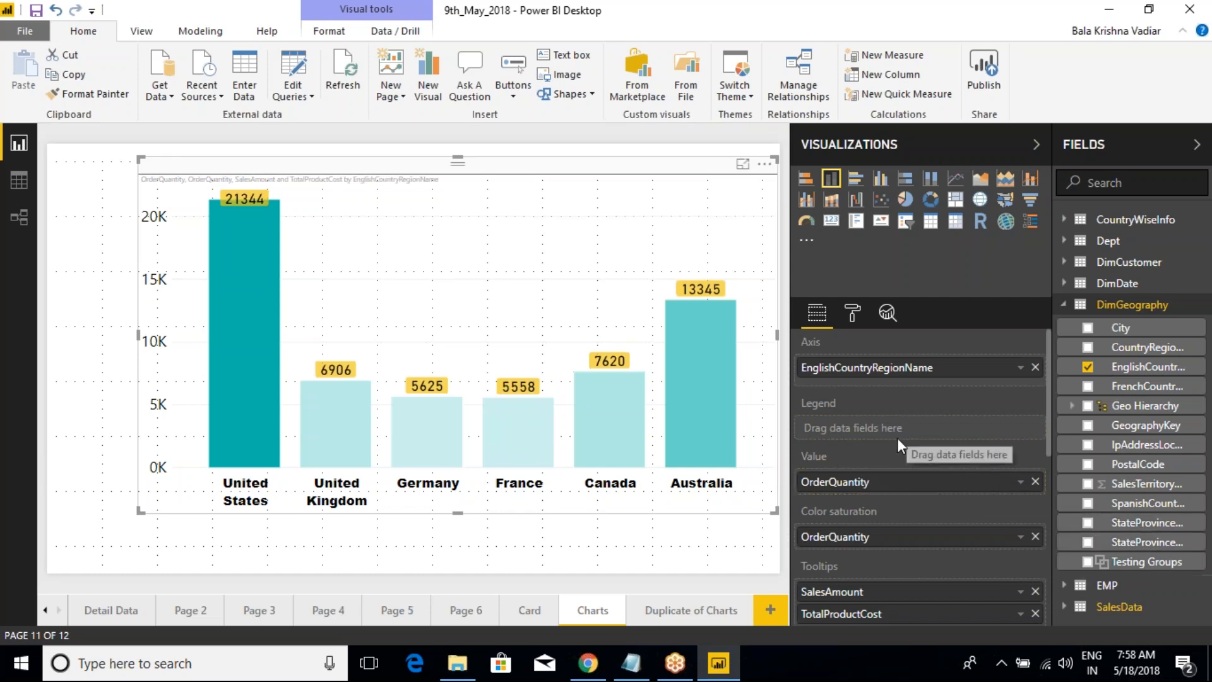
pyautogui.scroll(-2, 895, 452)
pyautogui.scroll(2, 918, 442)
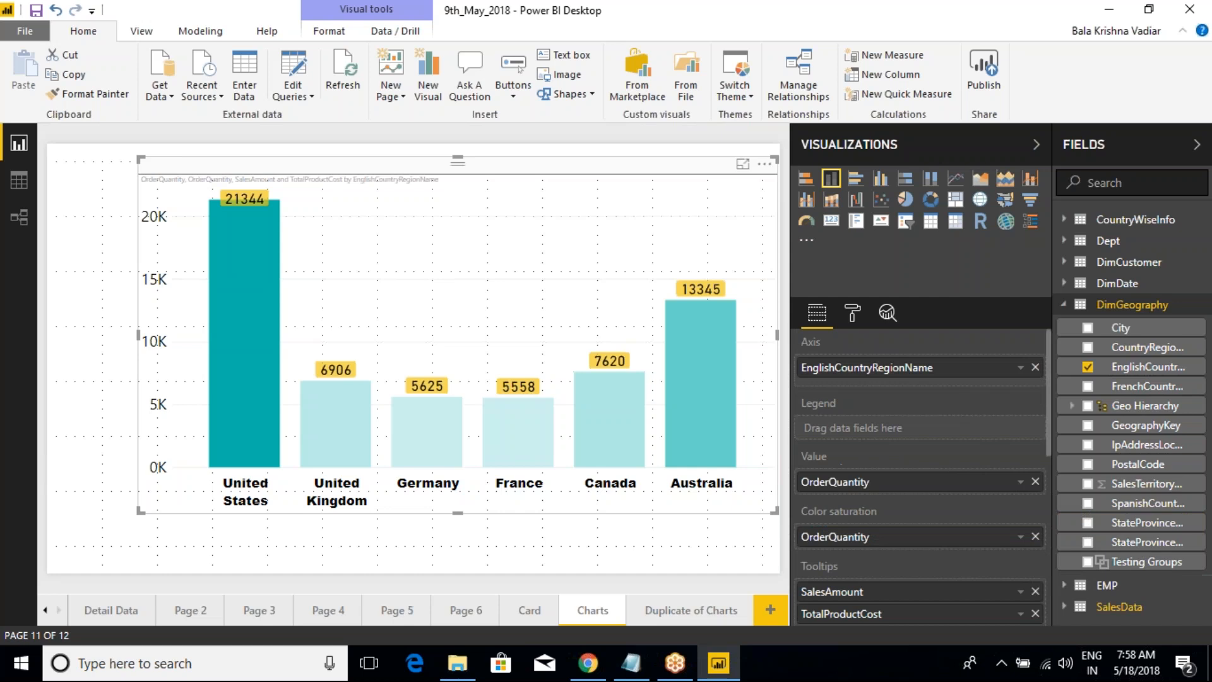
# Step: Remove OrderQuantity from the column chart's Color saturation and assign StateProvinceName to its Legend
pyautogui.click(1036, 536)
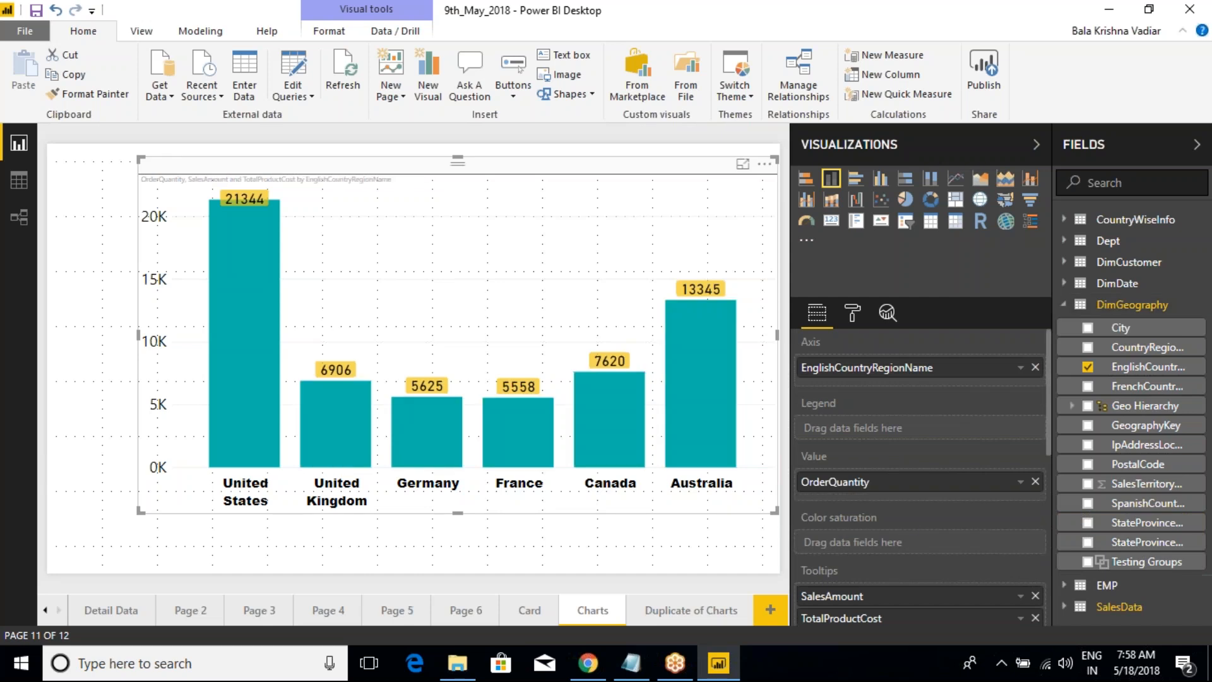
pyautogui.moveTo(1156, 542); pyautogui.dragTo(942, 442)
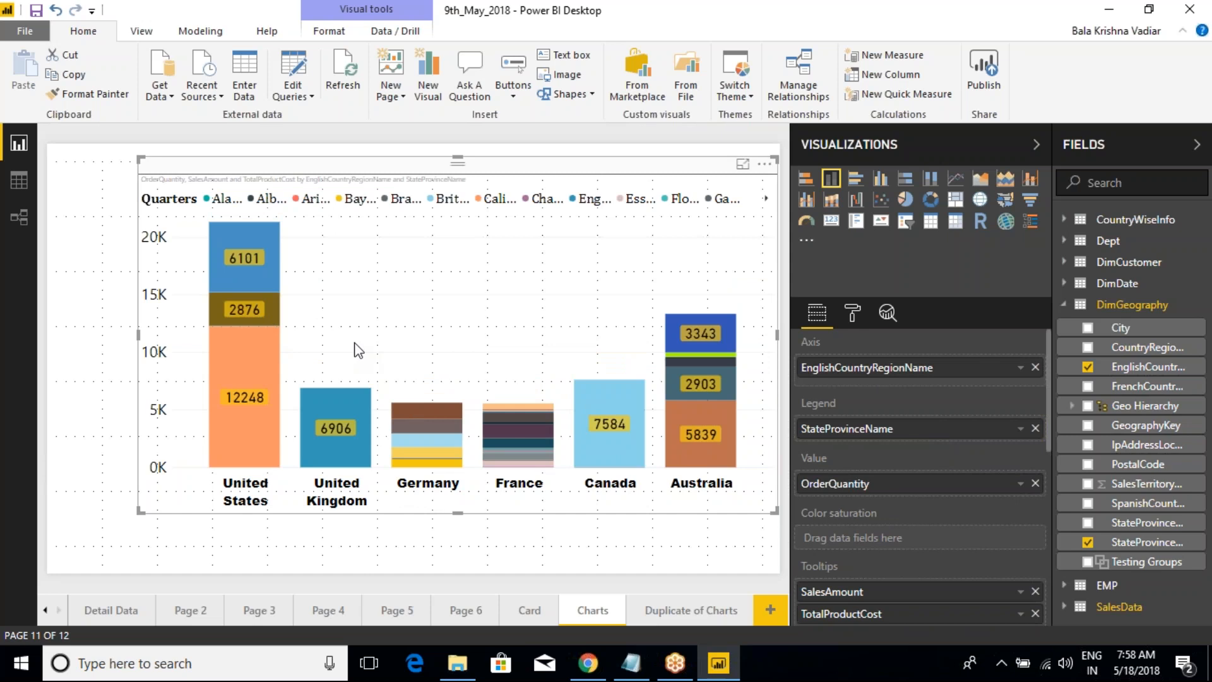
pyautogui.hotkey('ctrl', '2')
pyautogui.moveTo(204, 224)
pyautogui.mouseDown()
pyautogui.moveTo(278, 284)
pyautogui.moveTo(297, 414)
pyautogui.moveTo(294, 516)
pyautogui.mouseUp()
pyautogui.press('Escape')
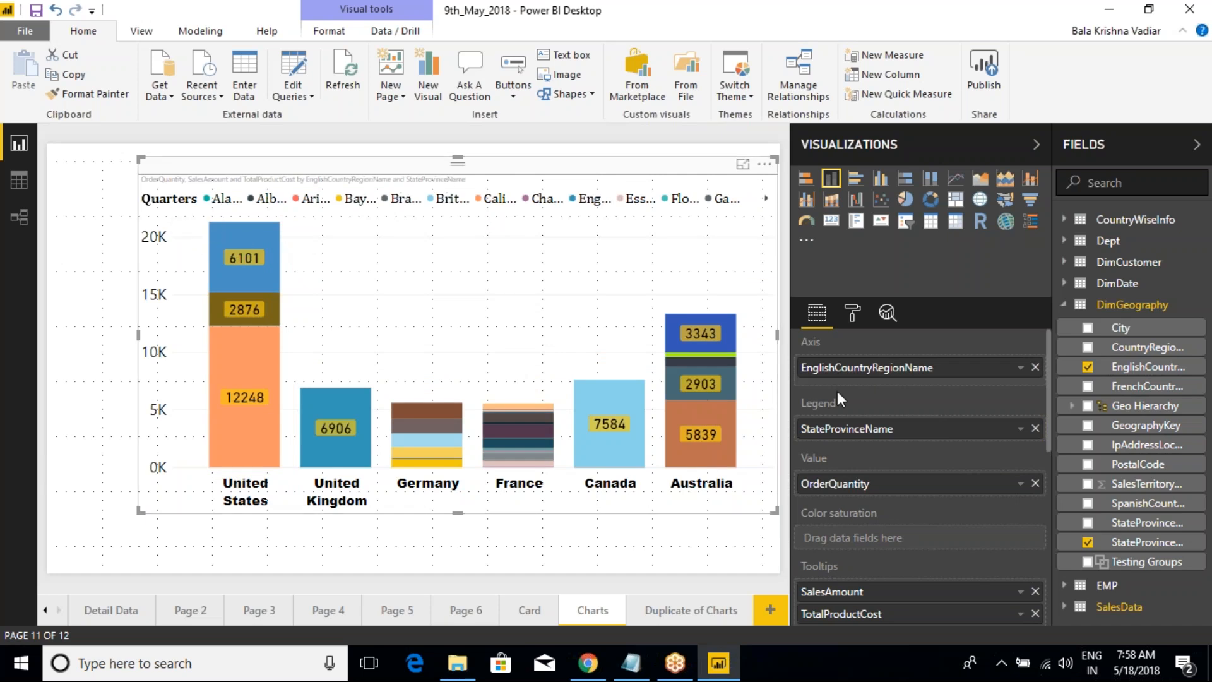
# Step: Clear the Quarters legend name in the column chart's Legend formatting
pyautogui.click(852, 312)
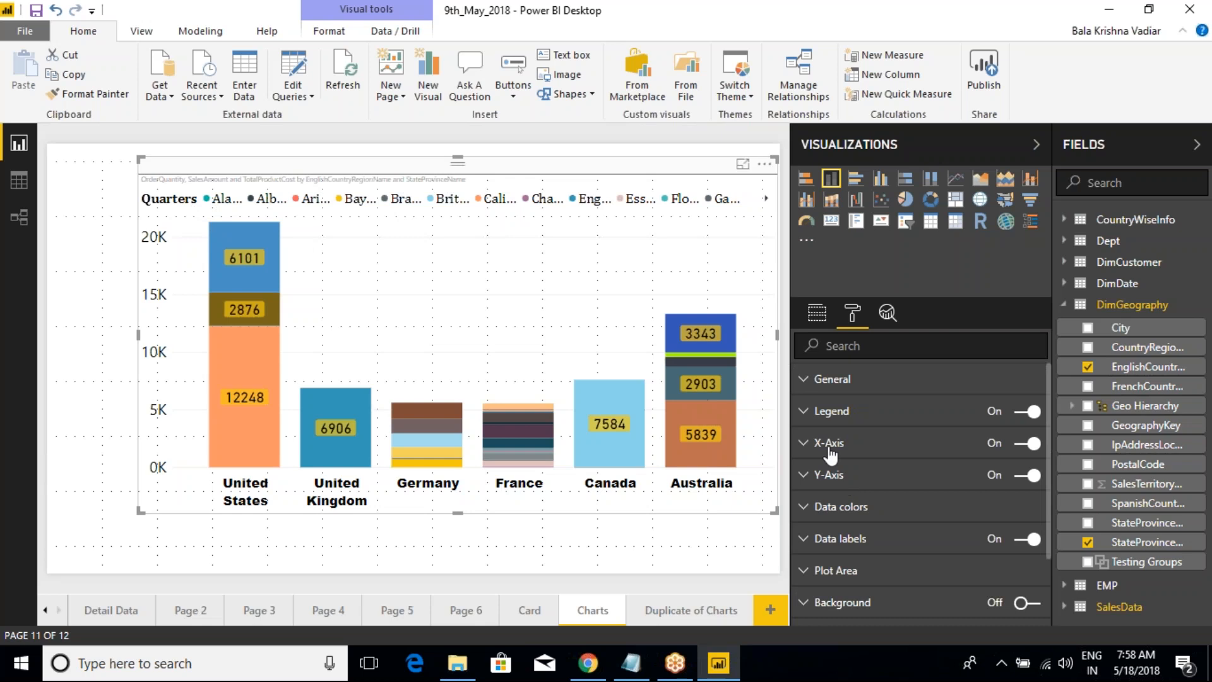
pyautogui.click(815, 419)
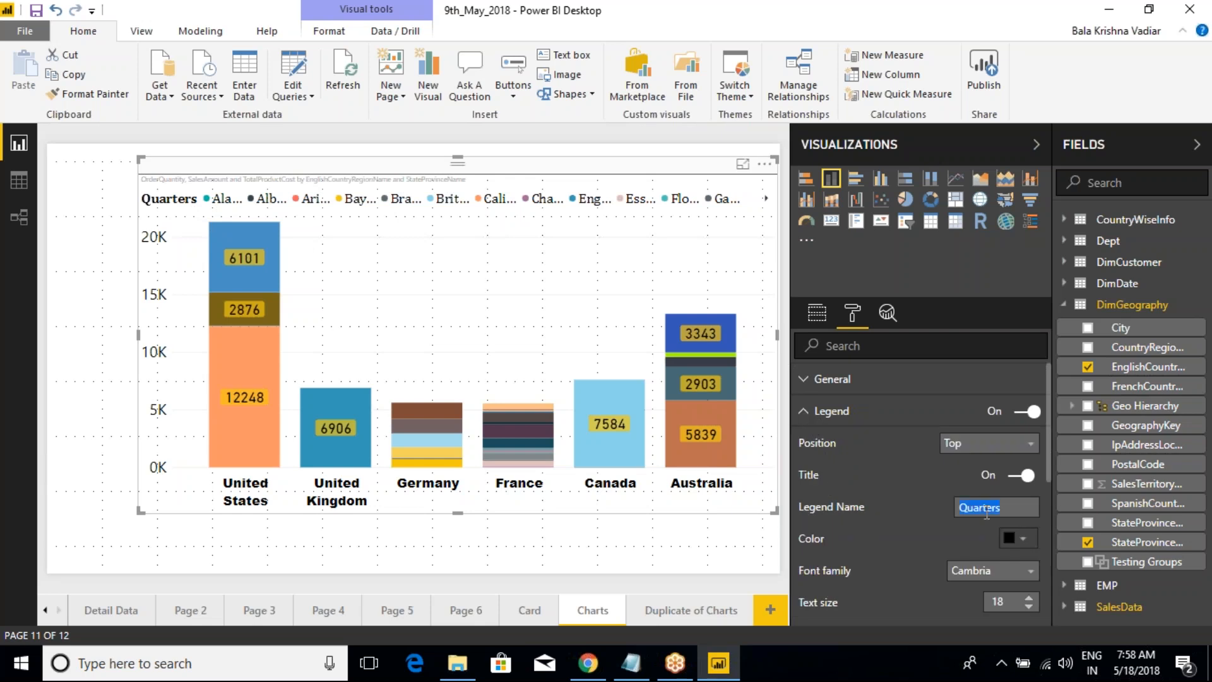
pyautogui.press('BackSpace')
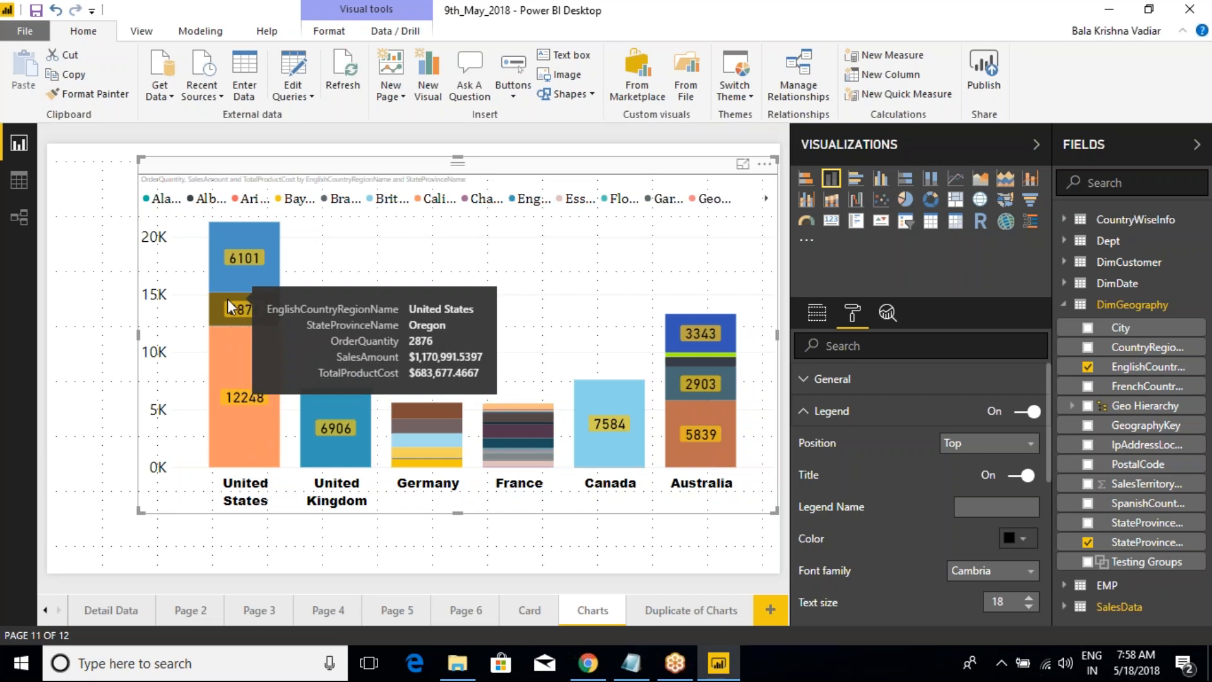
# Step: Inspect the tooltips of the state segments within the United States column
pyautogui.moveTo(234, 279)
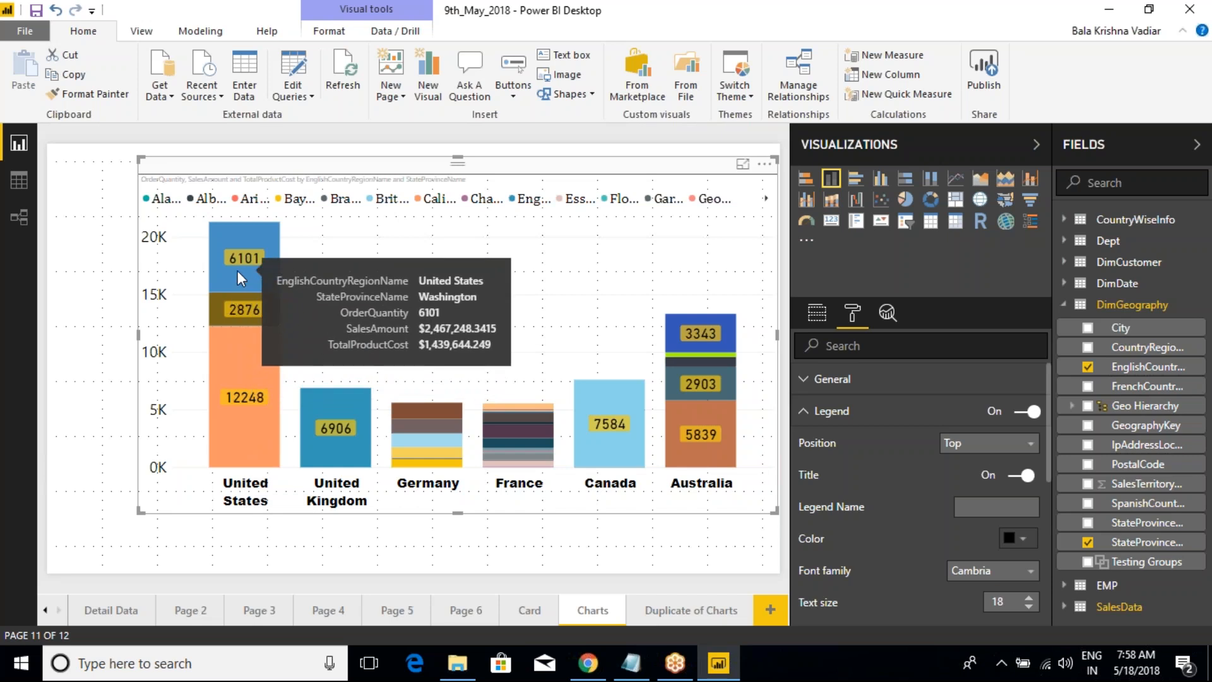
pyautogui.moveTo(233, 325)
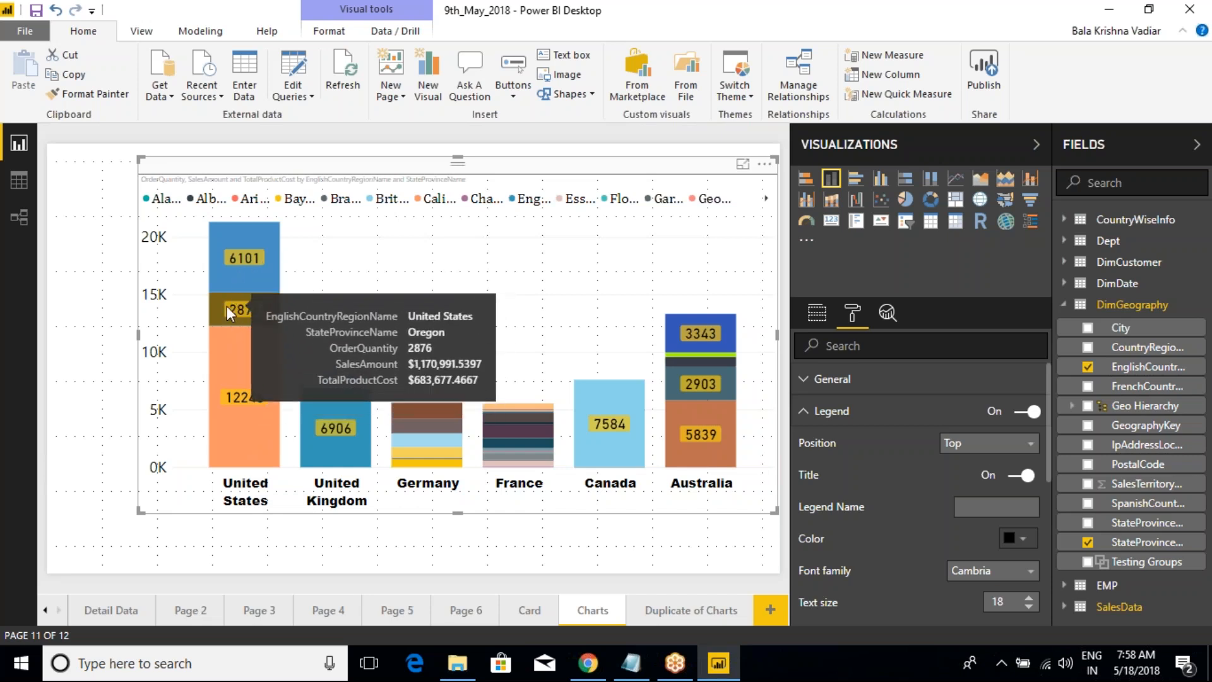
pyautogui.moveTo(222, 351)
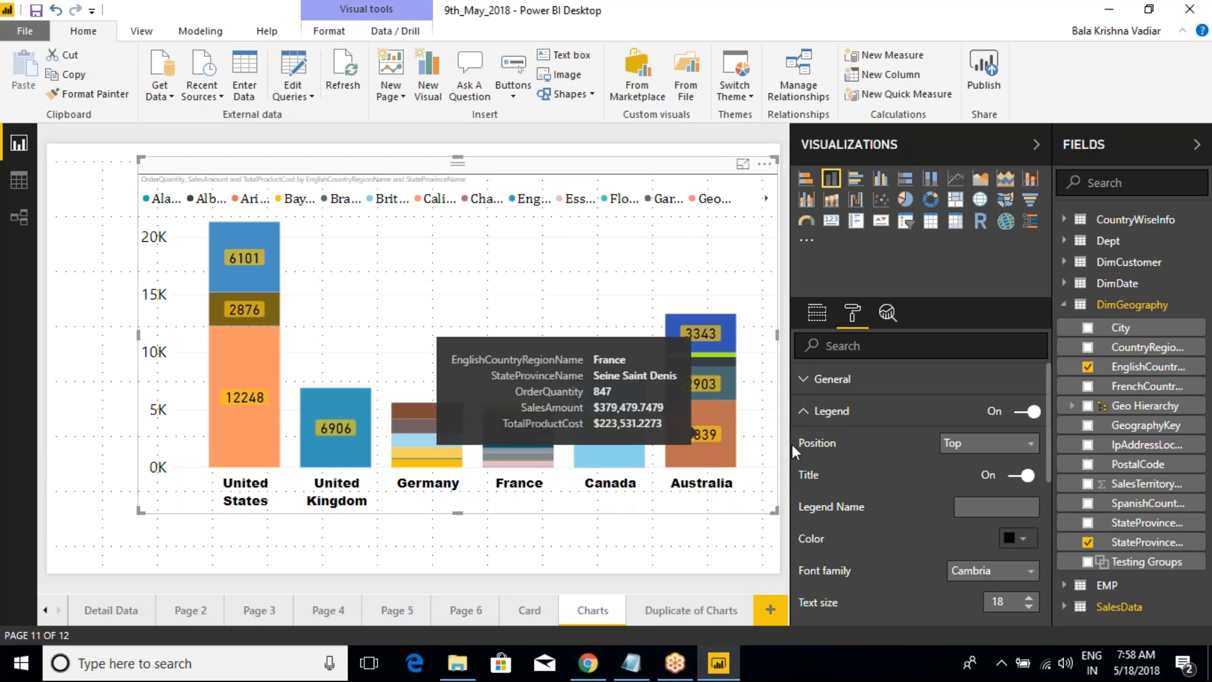
# Step: Close the Legend formatting, change the visual to a stacked bar chart and return it to a stacked column chart
pyautogui.click(811, 411)
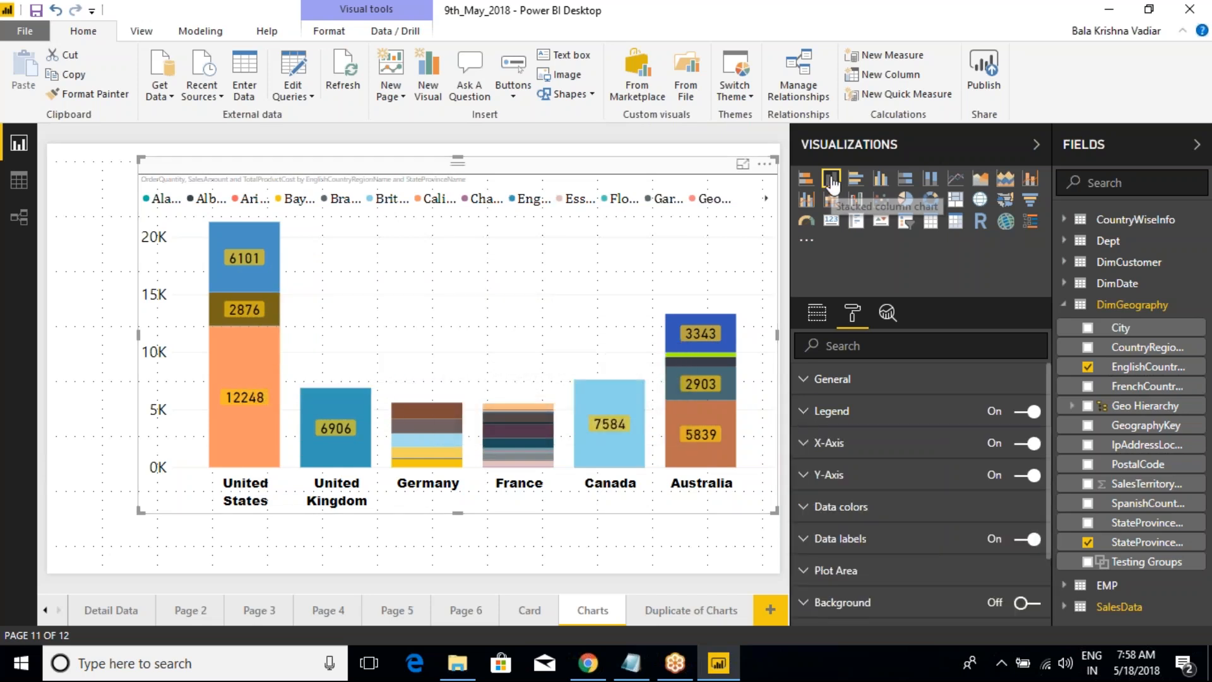
pyautogui.click(831, 182)
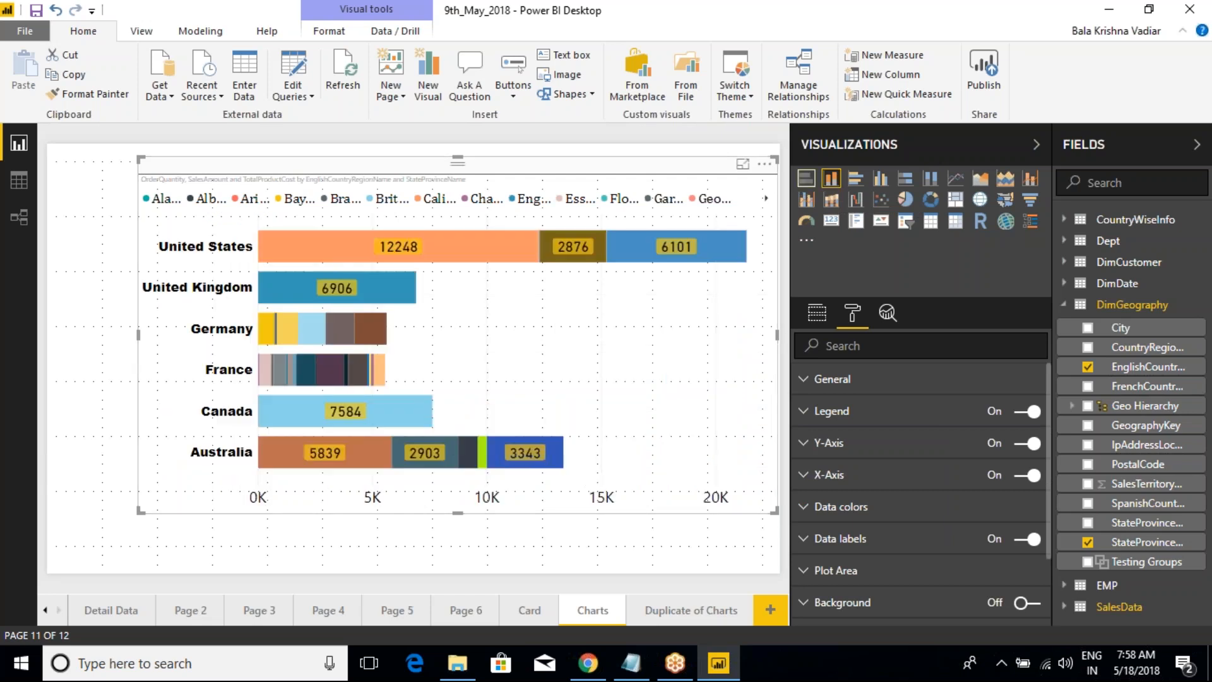
pyautogui.click(828, 182)
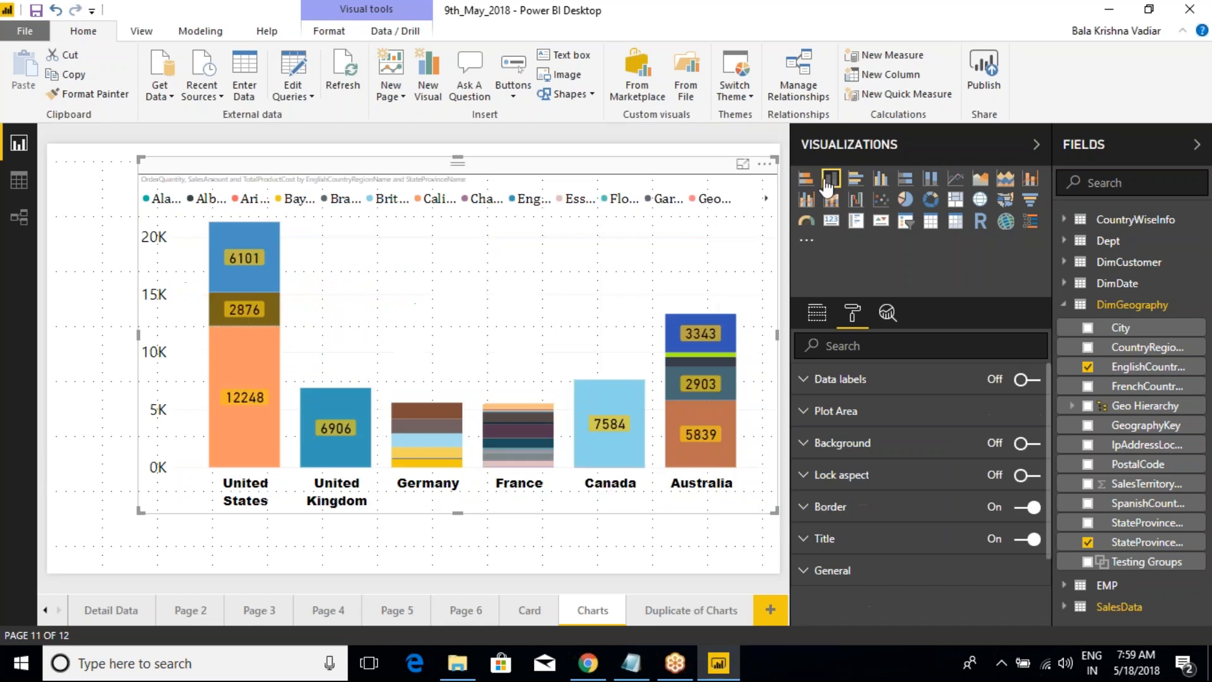
# Step: Remove StateProvinceName from the Legend of the column chart on the Charts page
pyautogui.click(817, 313)
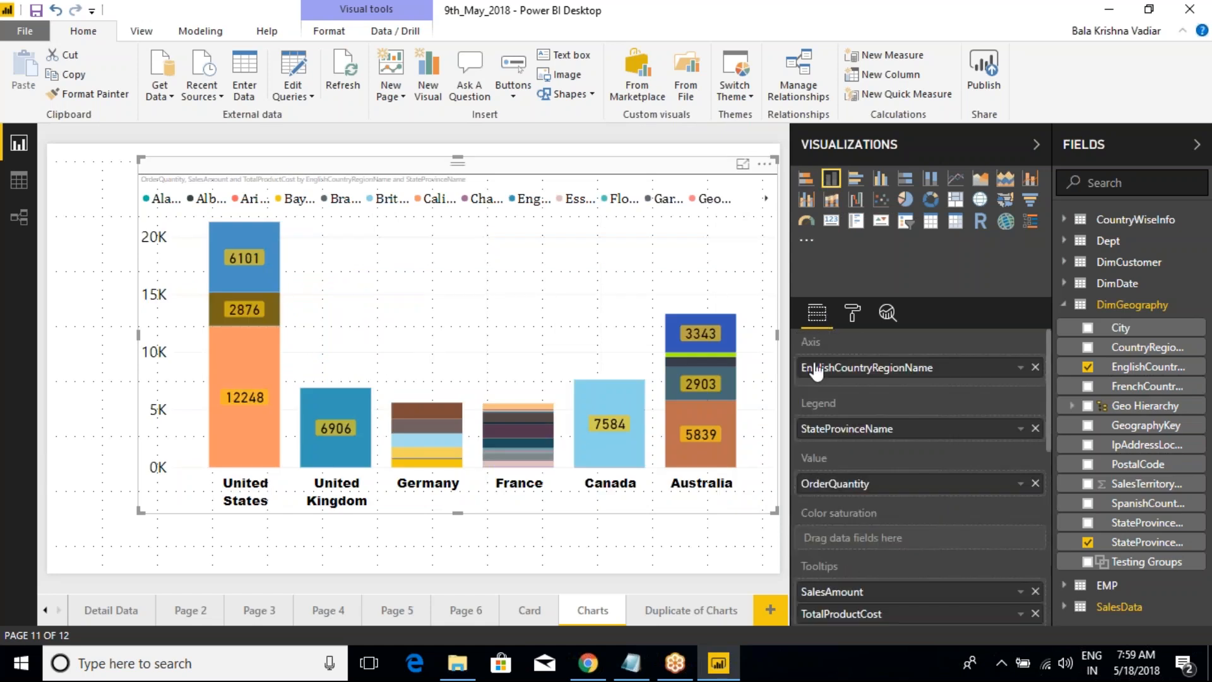
pyautogui.click(1036, 428)
# Step: Change the bar chart on the Duplicate of Charts page to a clustered column chart and finally to a stacked column chart
pyautogui.click(695, 615)
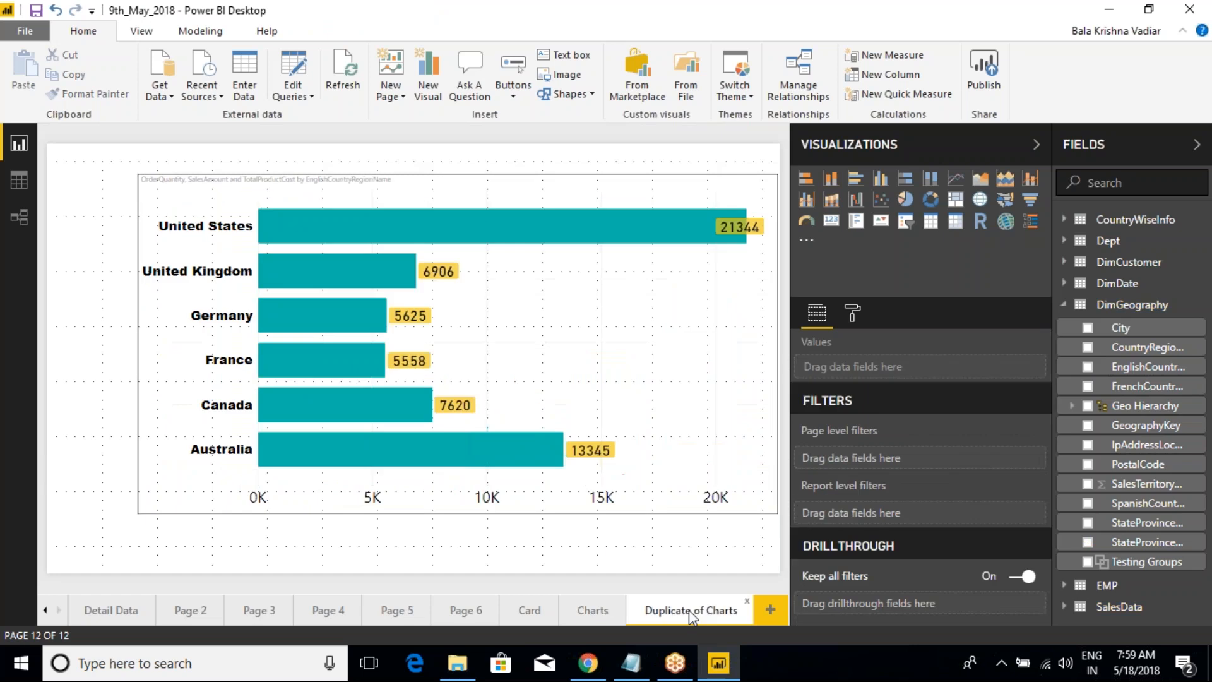
pyautogui.click(575, 599)
pyautogui.click(673, 616)
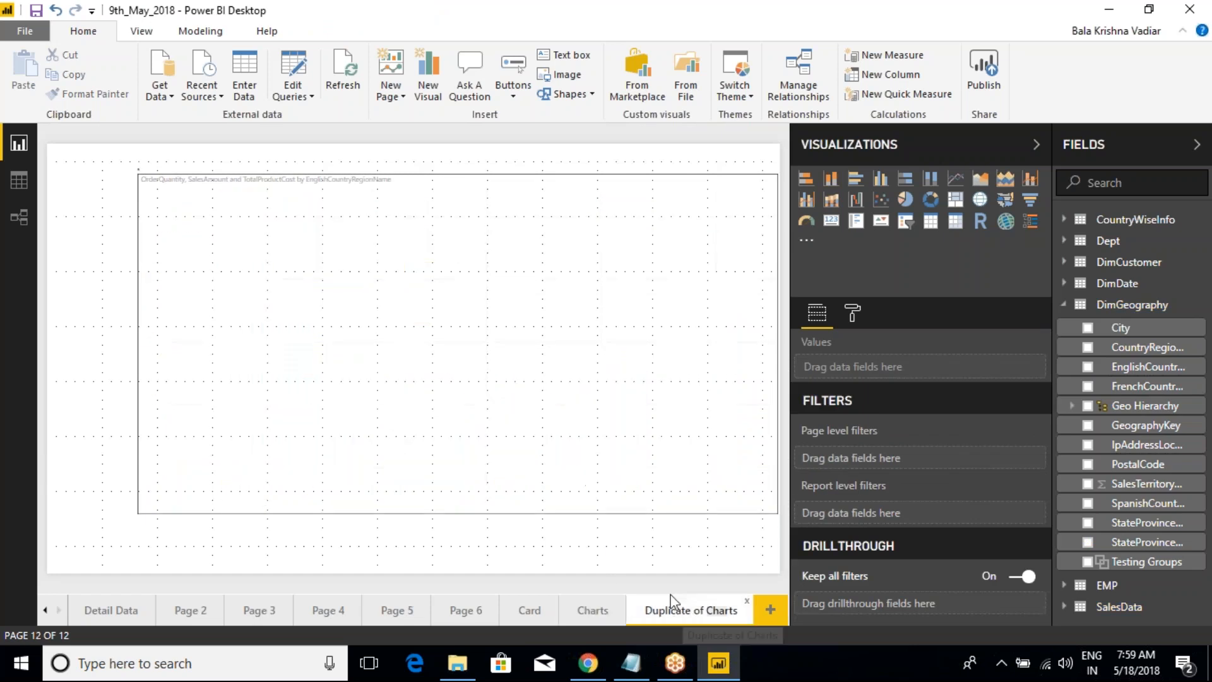
pyautogui.click(574, 183)
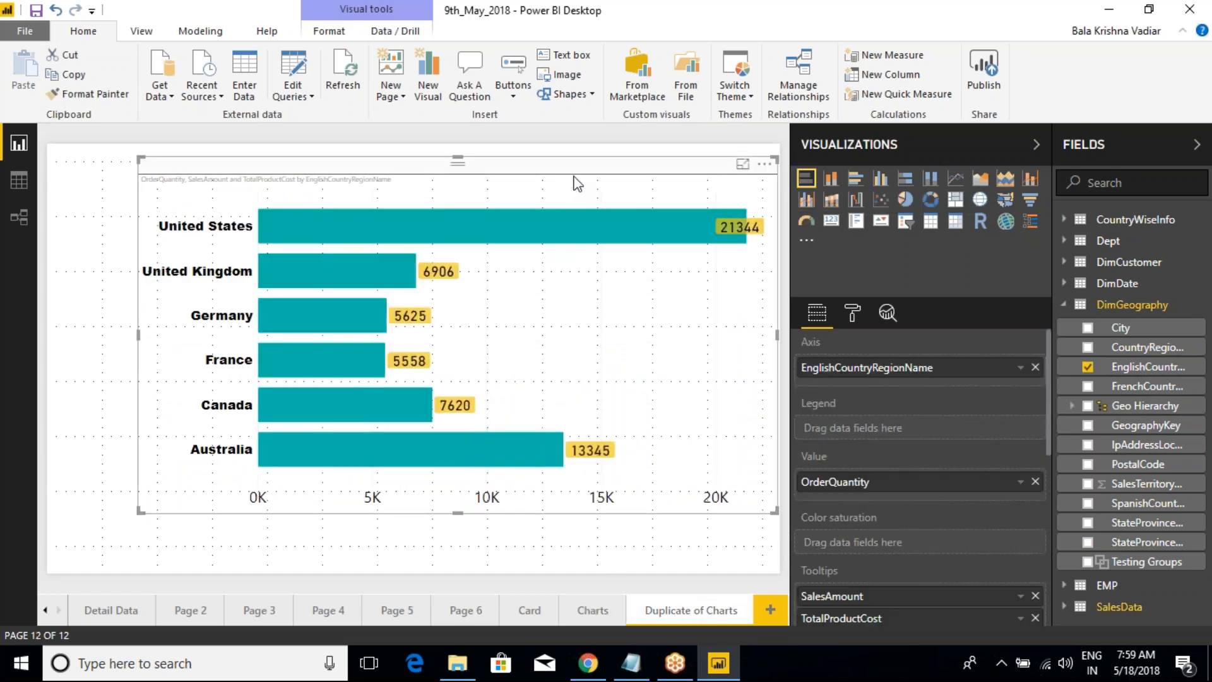
pyautogui.click(881, 183)
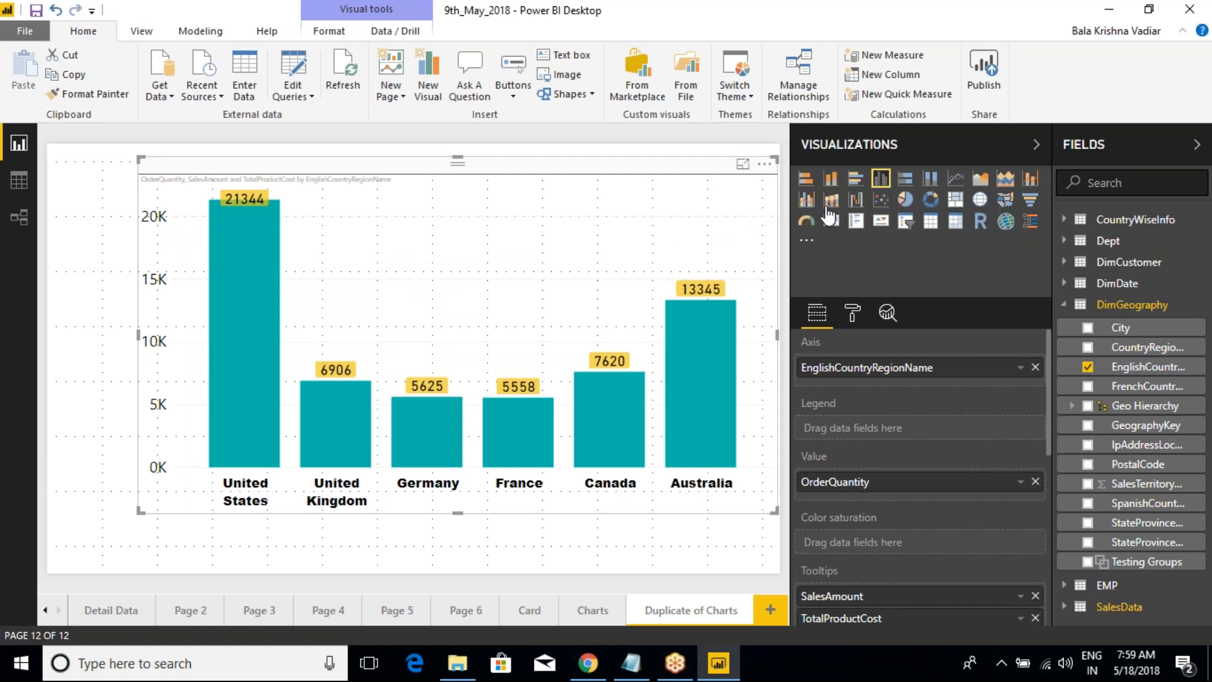
pyautogui.click(832, 182)
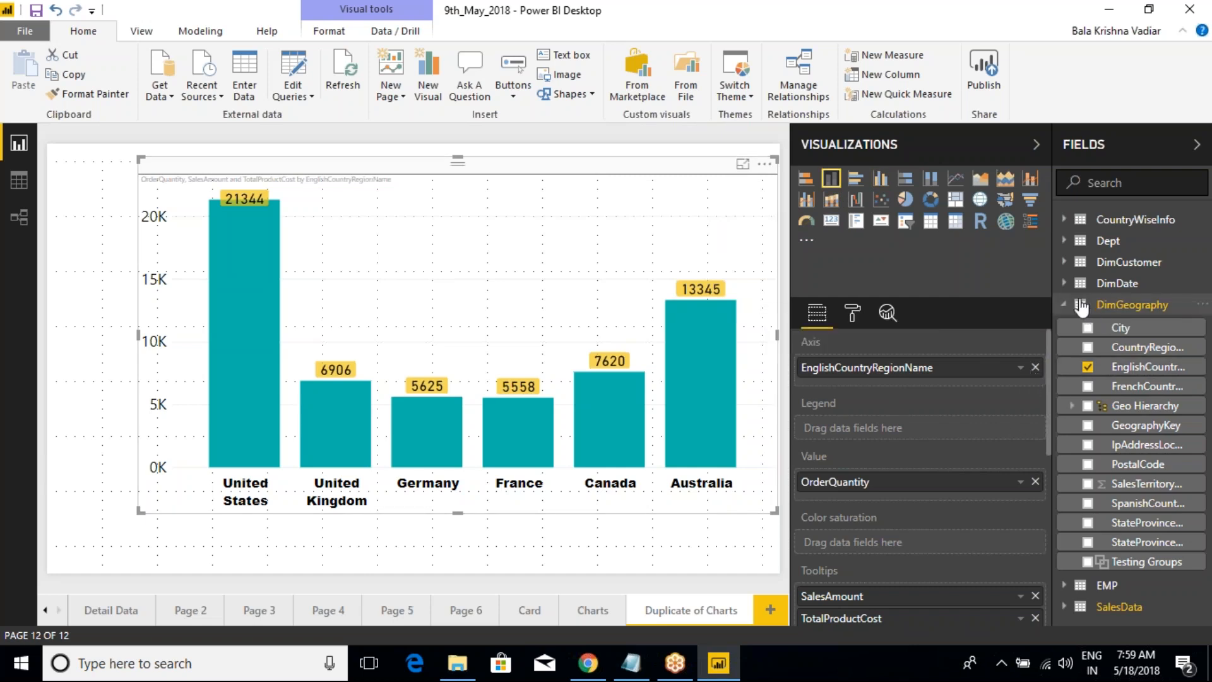
# Step: Replace EnglishCountryRegionName on the chart's Axis with Year_New from DimDate, and assign Quarter_New to the Legend
pyautogui.click(1065, 305)
pyautogui.click(1065, 262)
pyautogui.click(1066, 261)
pyautogui.click(1065, 283)
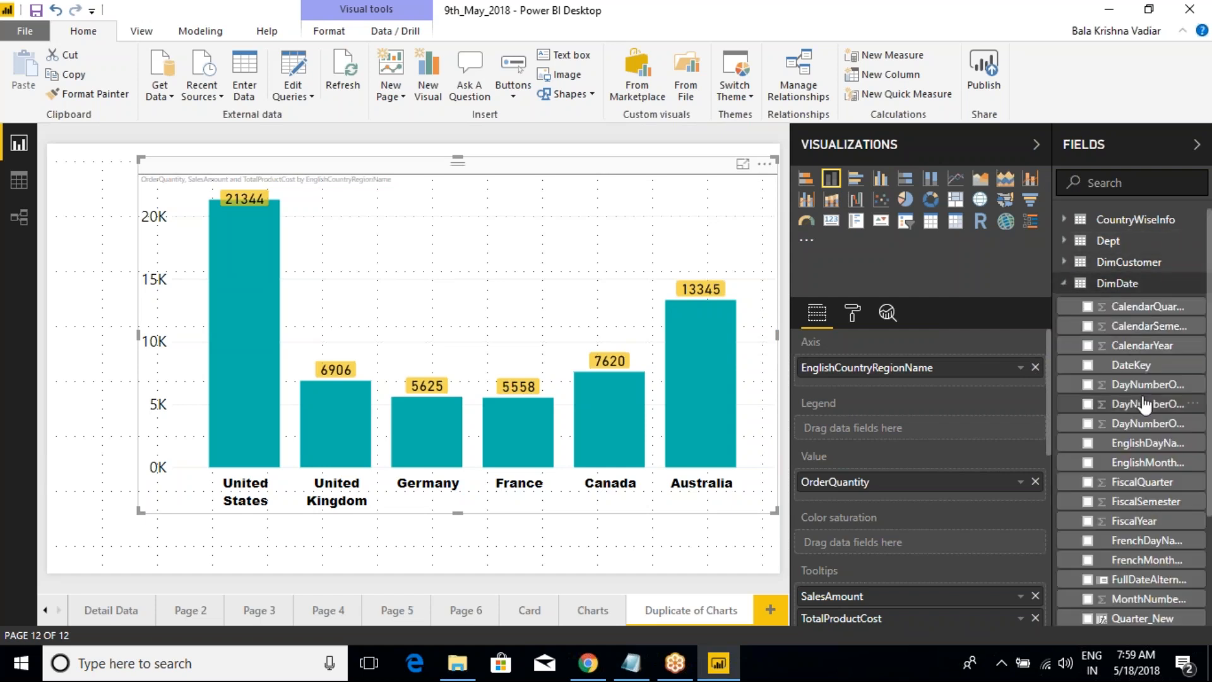
pyautogui.scroll(-3, 1131, 404)
pyautogui.moveTo(1144, 549); pyautogui.dragTo(920, 369)
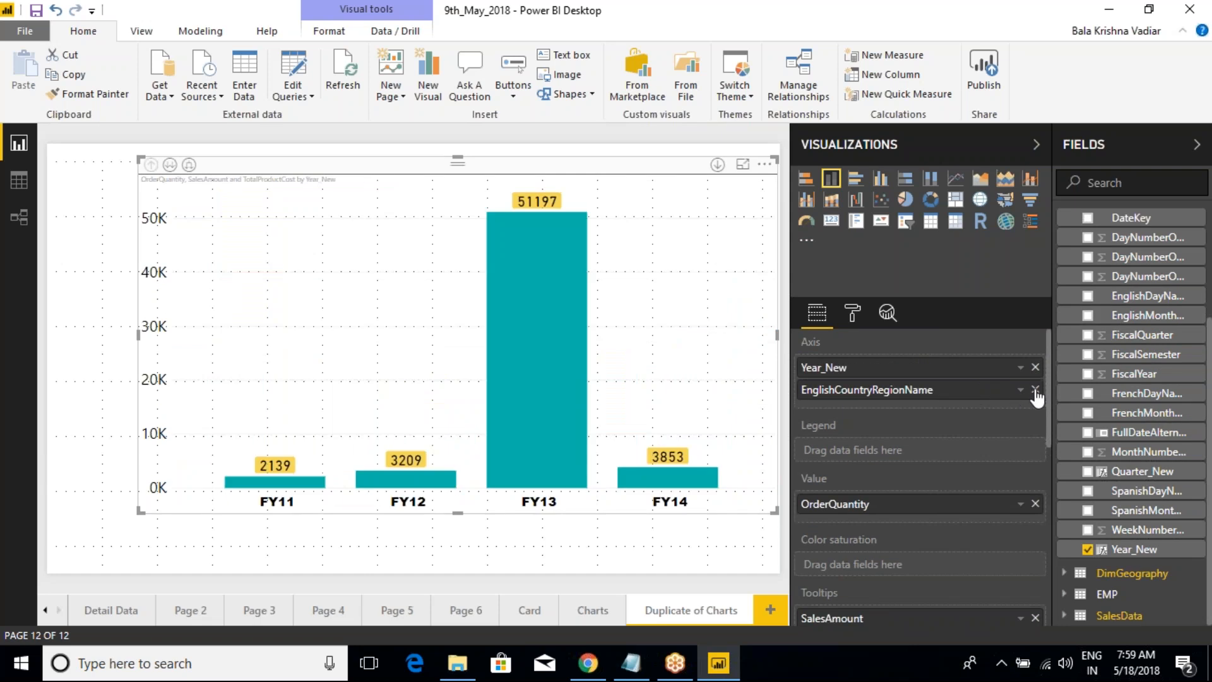
pyautogui.click(1036, 390)
pyautogui.moveTo(1143, 471); pyautogui.dragTo(933, 432)
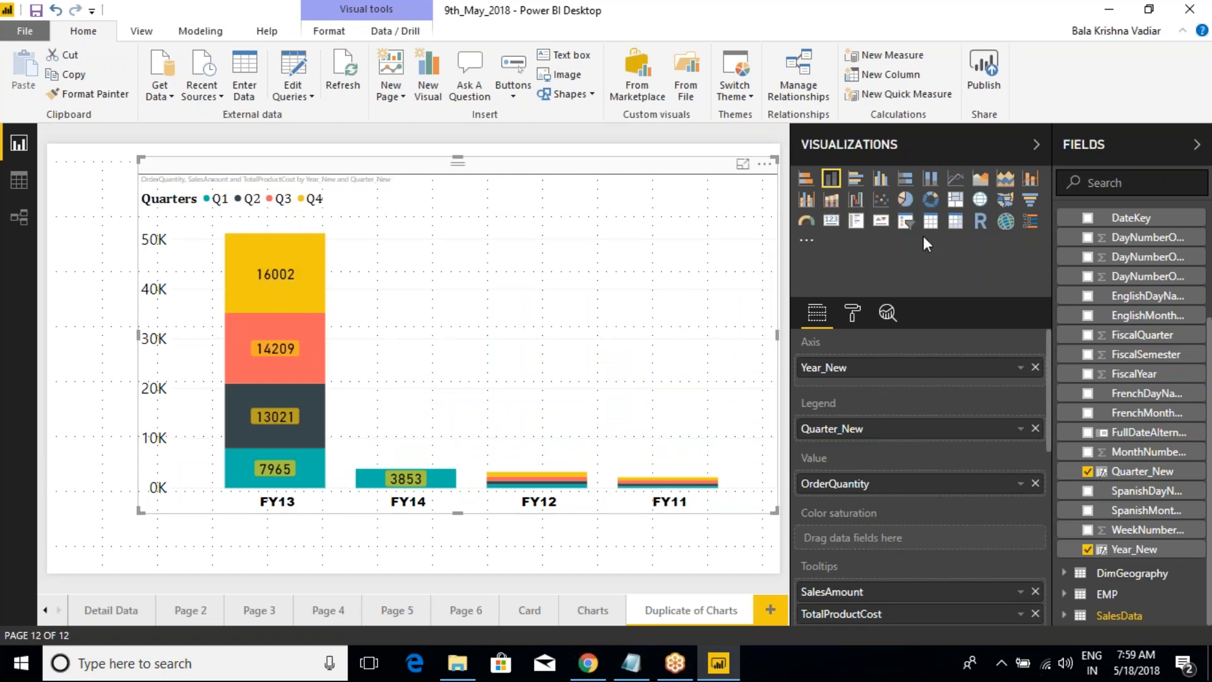
# Step: Compare the clustered and stacked column versions of the yearly chart, leaving it as a clustered column chart
pyautogui.click(881, 180)
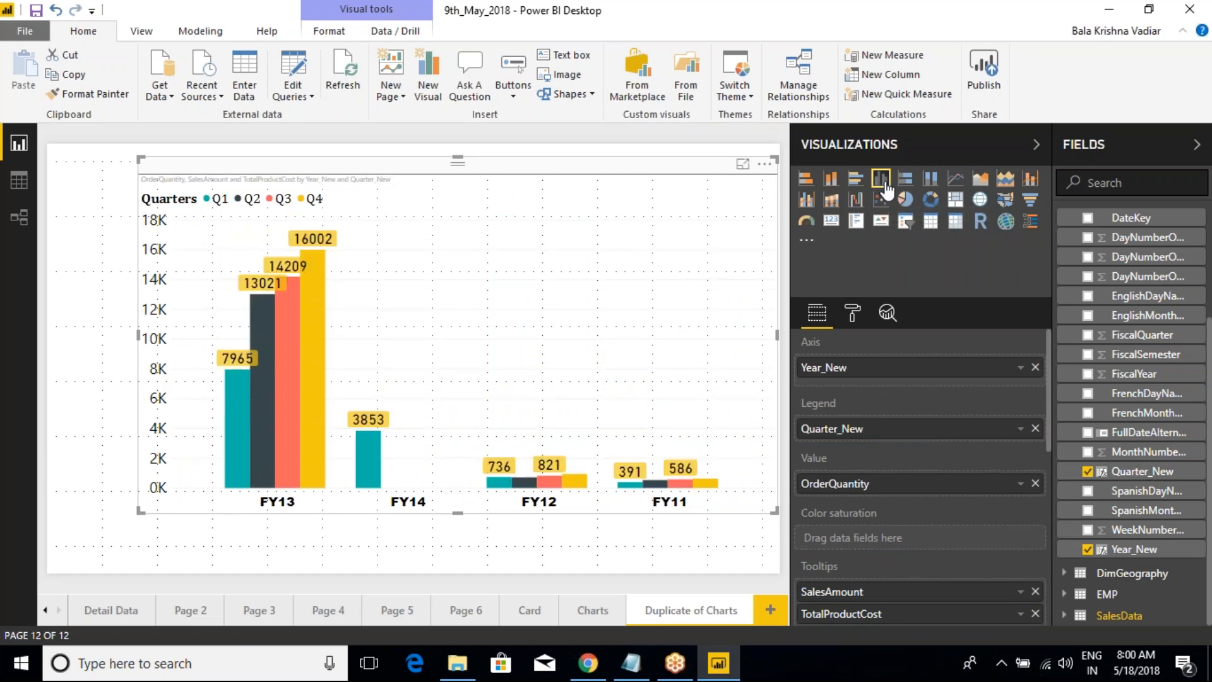
pyautogui.click(834, 183)
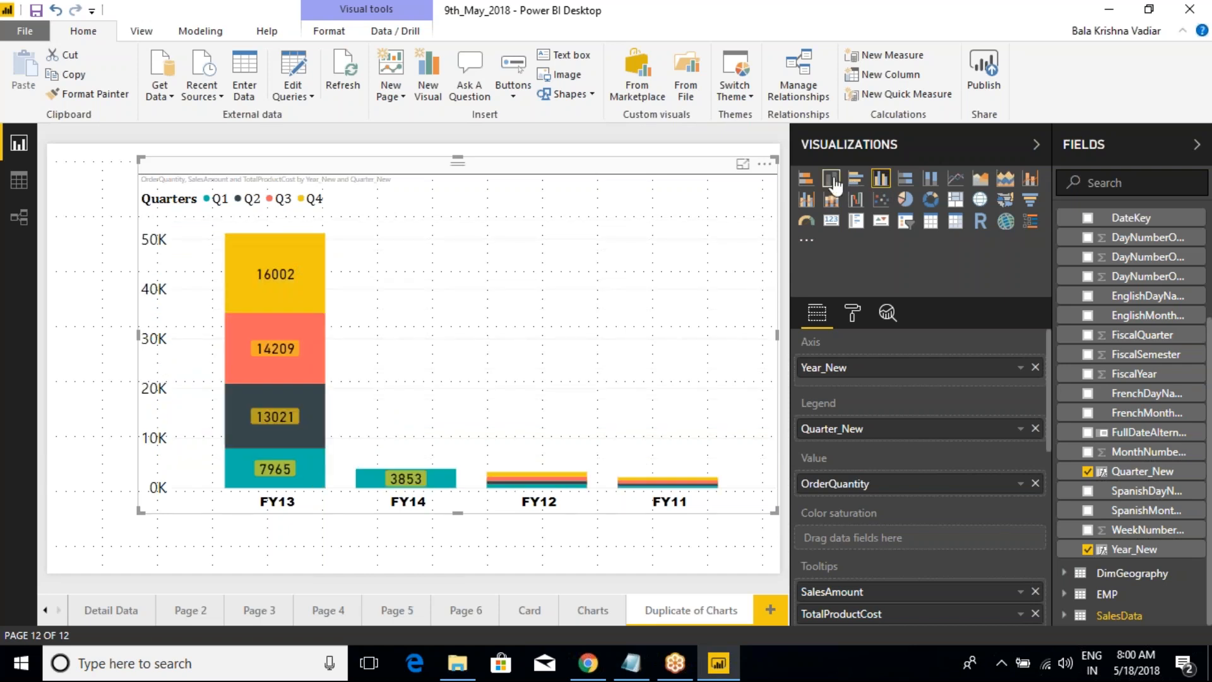
pyautogui.click(882, 182)
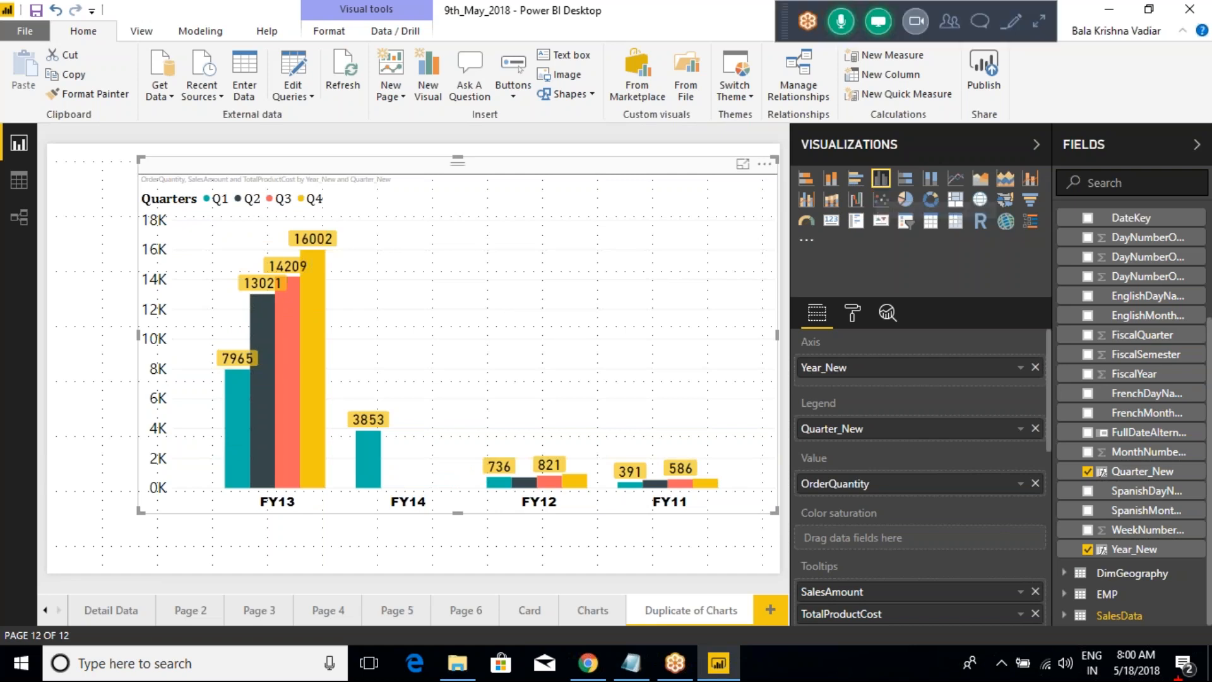
pyautogui.moveTo(219, 488)
pyautogui.mouseDown()
pyautogui.moveTo(266, 509)
pyautogui.moveTo(325, 513)
pyautogui.mouseUp()
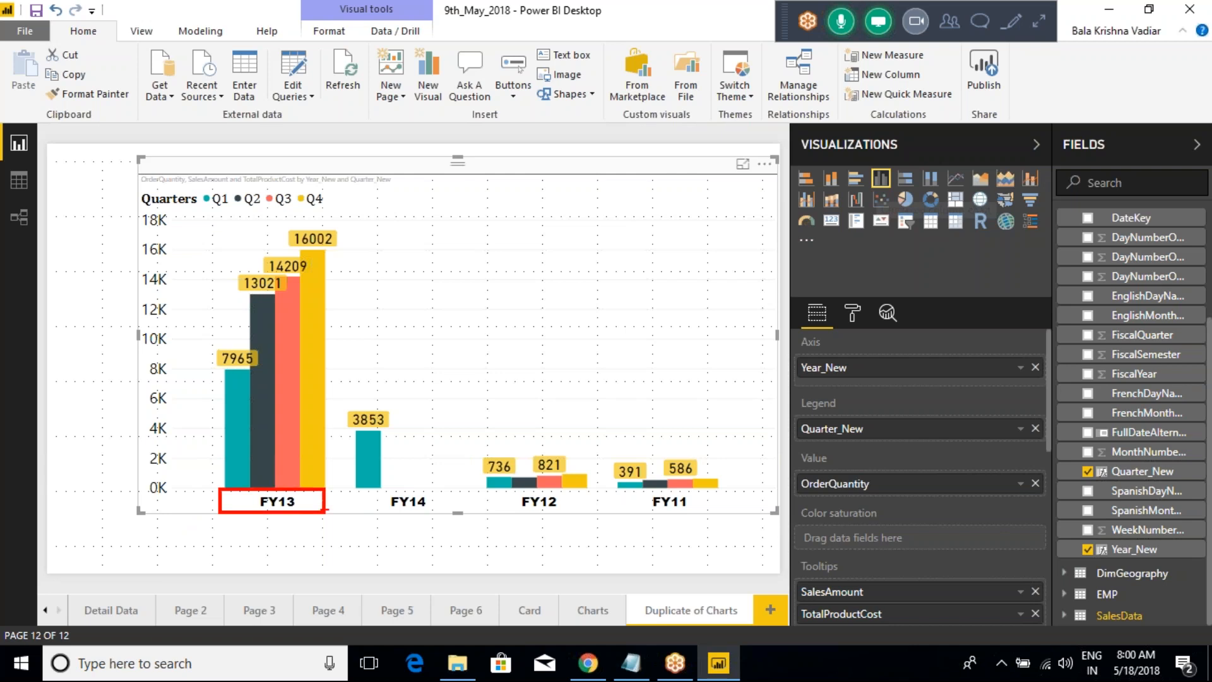
pyautogui.moveTo(240, 401)
pyautogui.mouseDown()
pyautogui.moveTo(235, 336)
pyautogui.moveTo(266, 395)
pyautogui.moveTo(311, 314)
pyautogui.mouseUp()
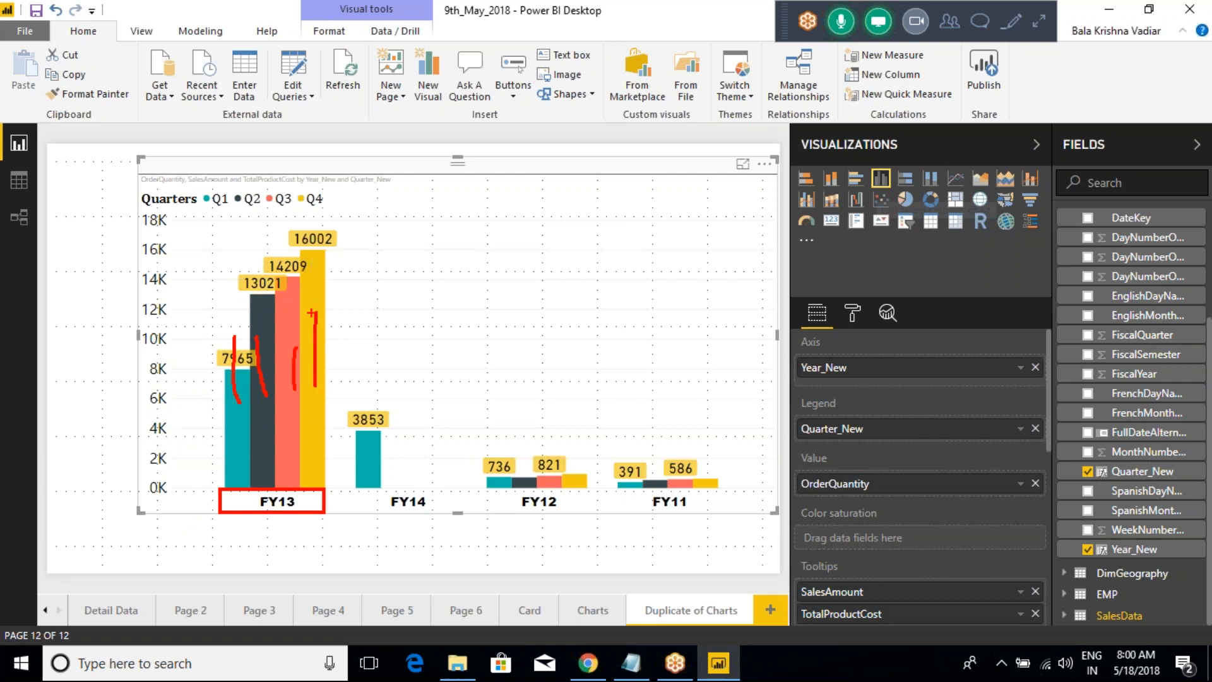
pyautogui.moveTo(358, 492)
pyautogui.mouseDown()
pyautogui.moveTo(468, 502)
pyautogui.moveTo(360, 490)
pyautogui.moveTo(404, 471)
pyautogui.moveTo(403, 436)
pyautogui.moveTo(443, 430)
pyautogui.mouseUp()
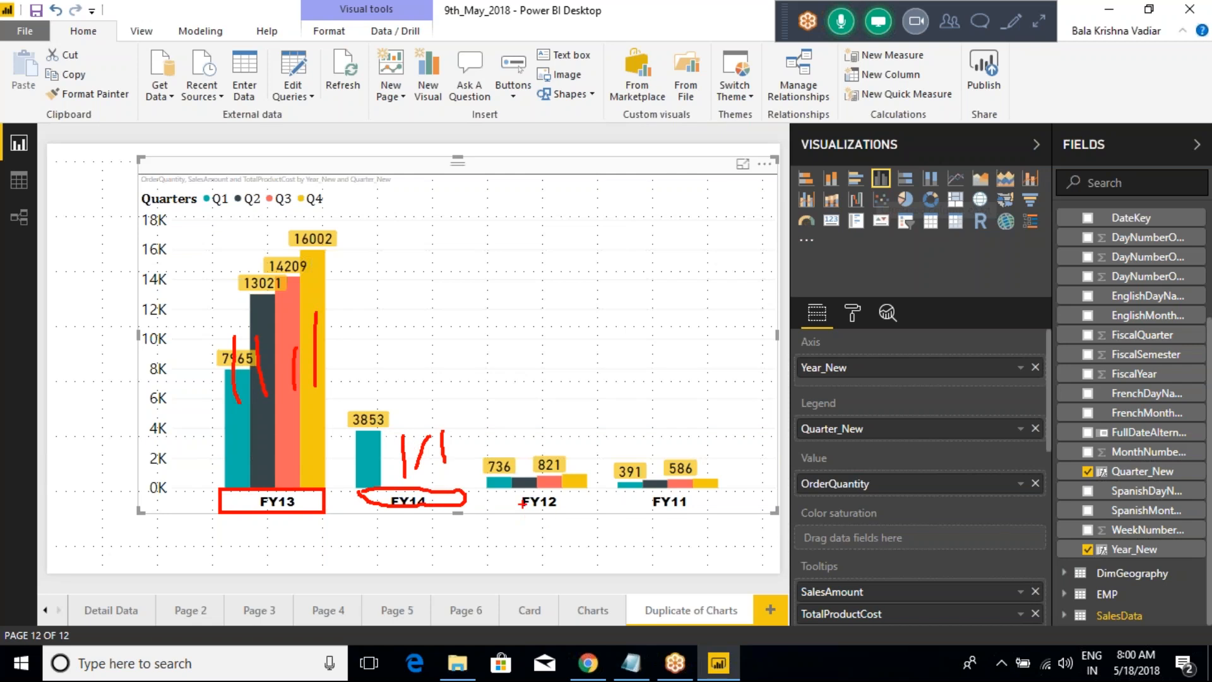
# Step: Annotate the FY12 and FY11 quarter columns on screen, and clear the drawings from the yearly chart
pyautogui.moveTo(477, 440)
pyautogui.mouseDown()
pyautogui.moveTo(559, 503)
pyautogui.moveTo(592, 512)
pyautogui.mouseUp()
pyautogui.moveTo(525, 487); pyautogui.dragTo(533, 471)
pyautogui.moveTo(545, 490)
pyautogui.mouseDown()
pyautogui.moveTo(560, 474)
pyautogui.moveTo(725, 514)
pyautogui.mouseUp()
pyautogui.press('Escape')
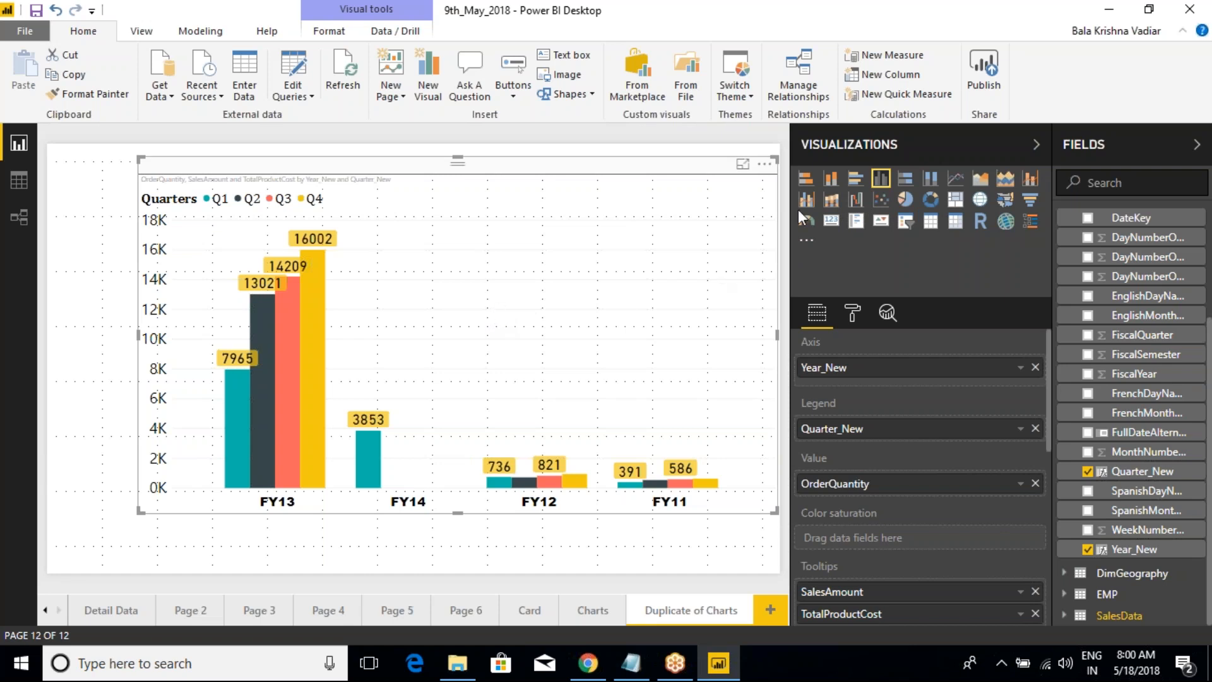
# Step: Compare the yearly chart as stacked column, clustered column and clustered bar, ending on the clustered column version
pyautogui.click(831, 183)
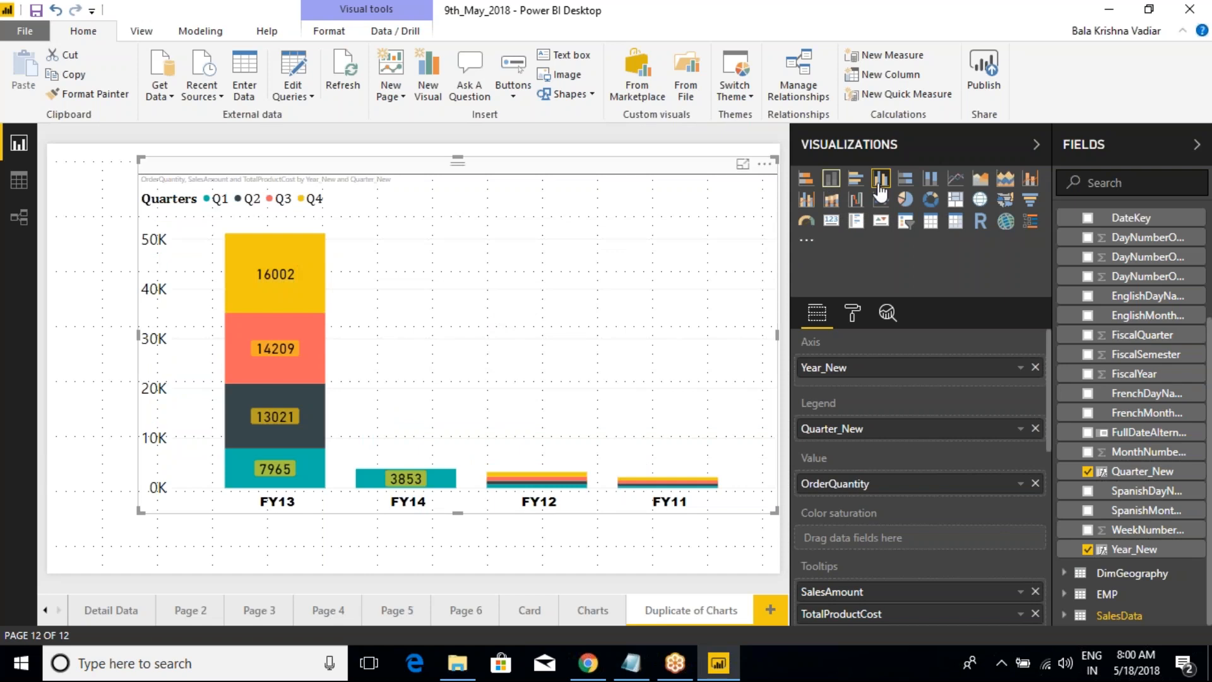
pyautogui.click(880, 182)
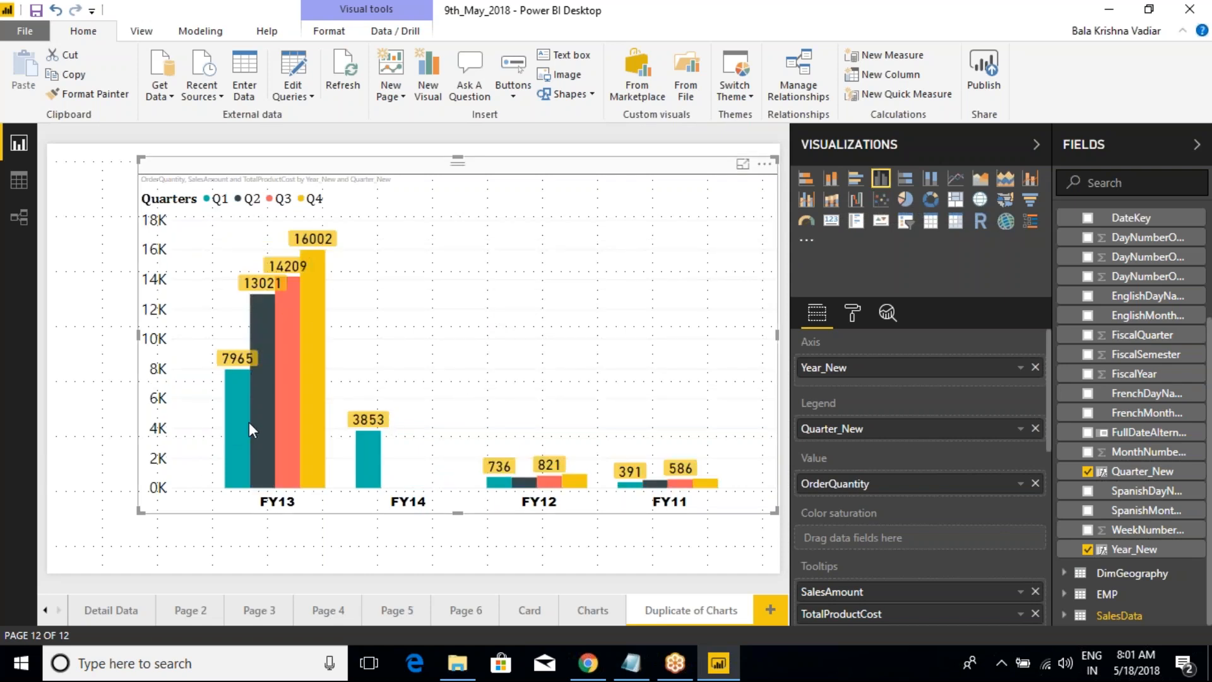
pyautogui.moveTo(248, 429)
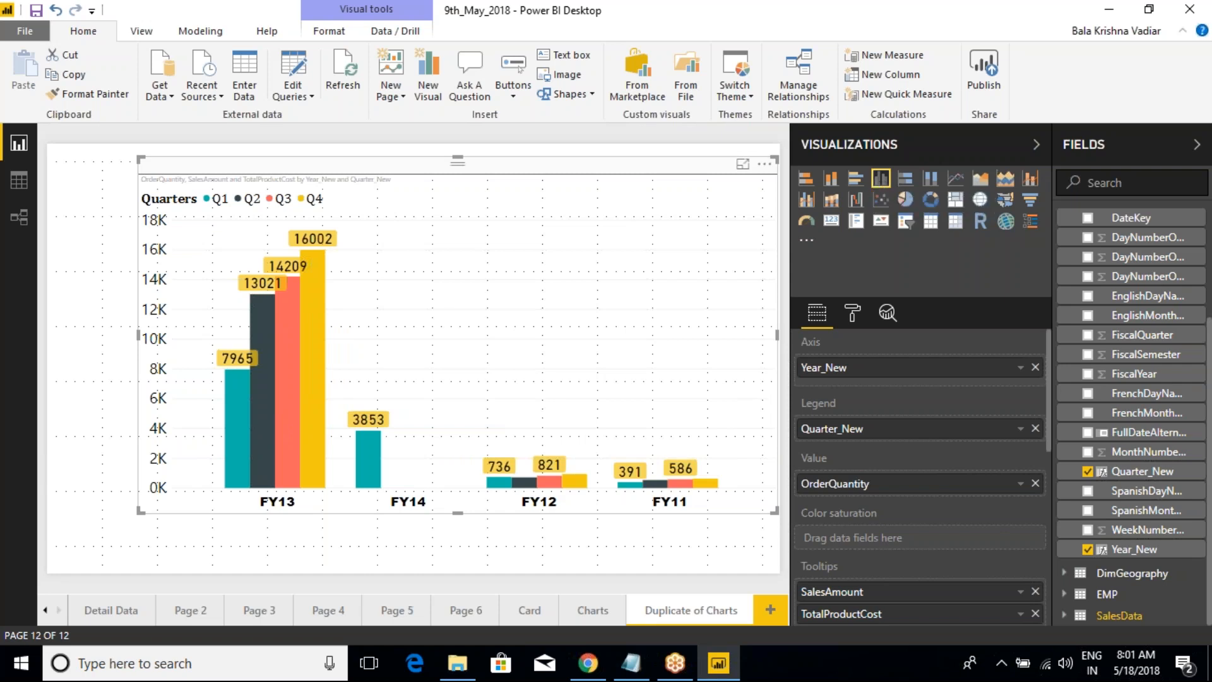
pyautogui.click(856, 178)
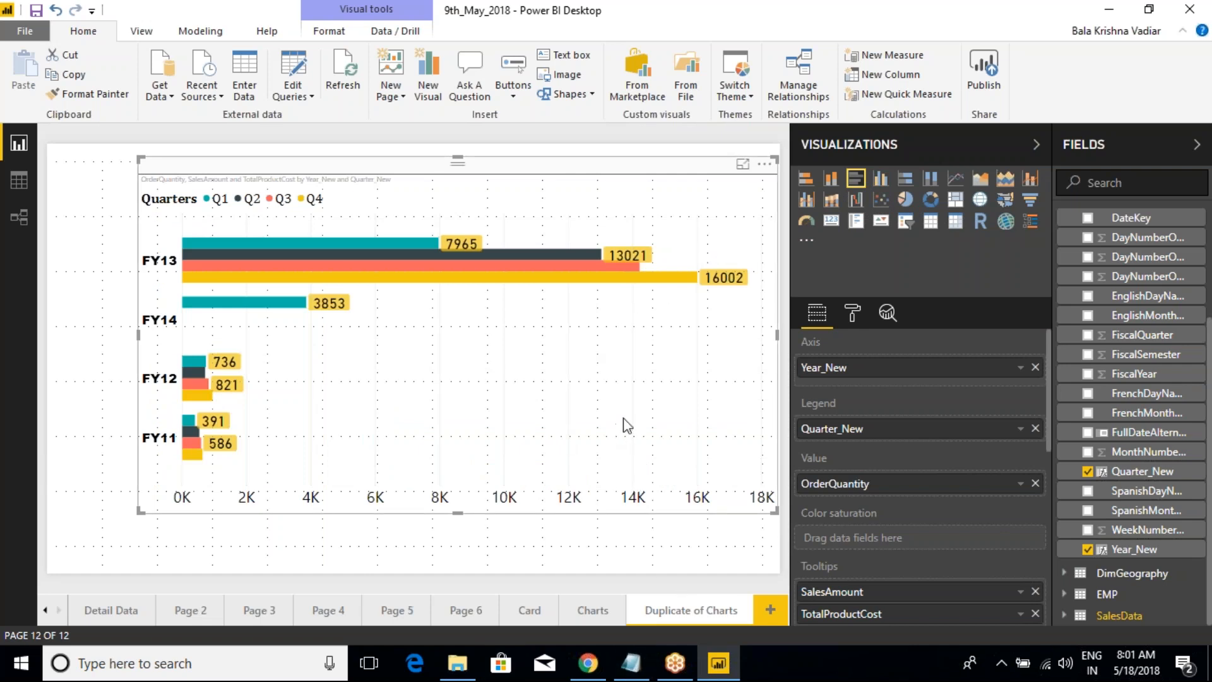
pyautogui.click(881, 180)
pyautogui.click(857, 179)
pyautogui.click(881, 182)
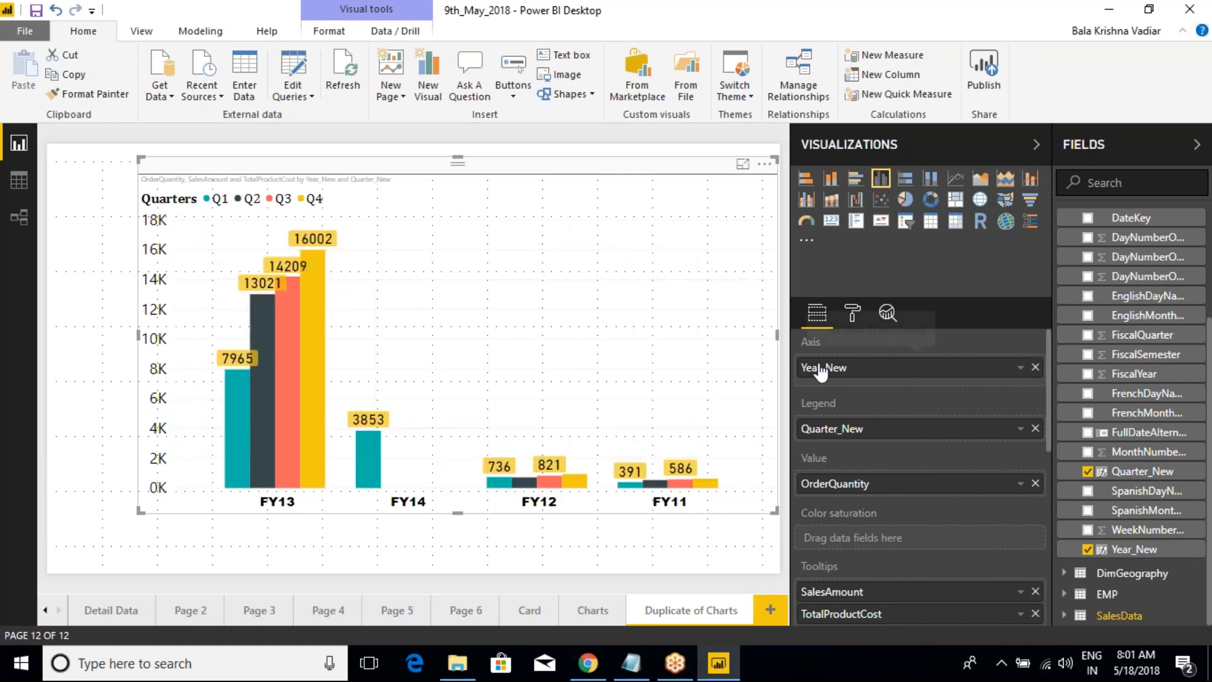
# Step: Review the chart's Axis, Legend, Value and Tooltips assignments, and display its formatting options
pyautogui.scroll(-1, 859, 435)
pyautogui.scroll(-3, 859, 435)
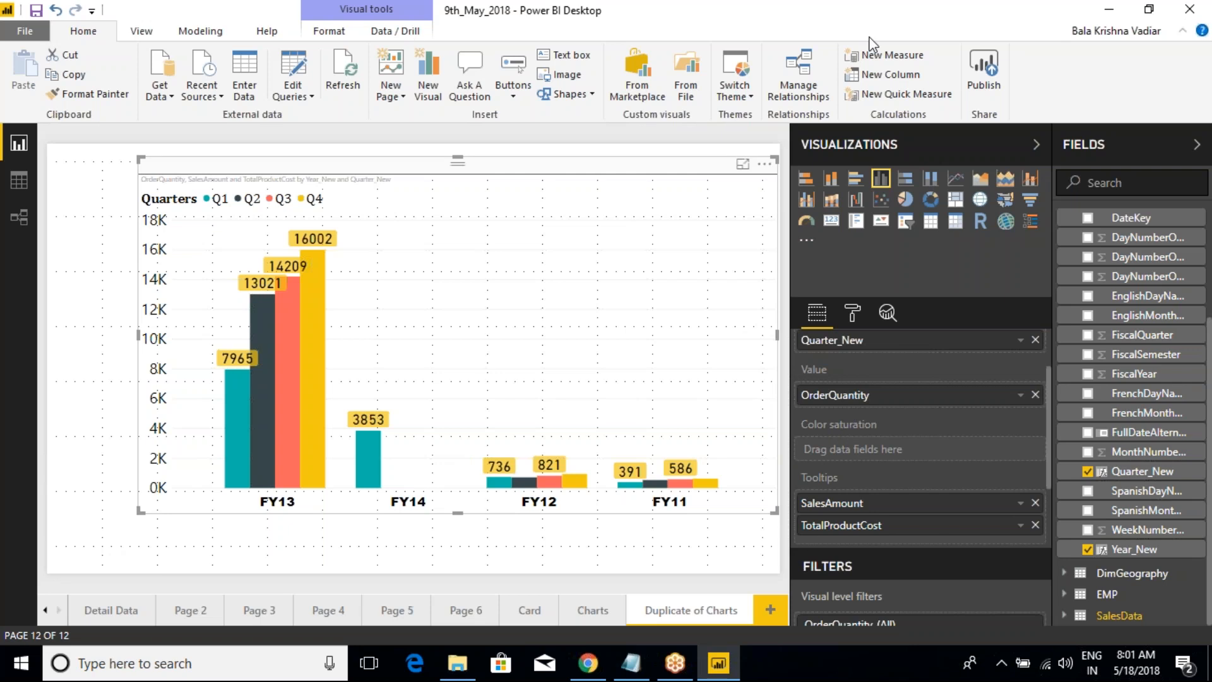
pyautogui.click(968, 5)
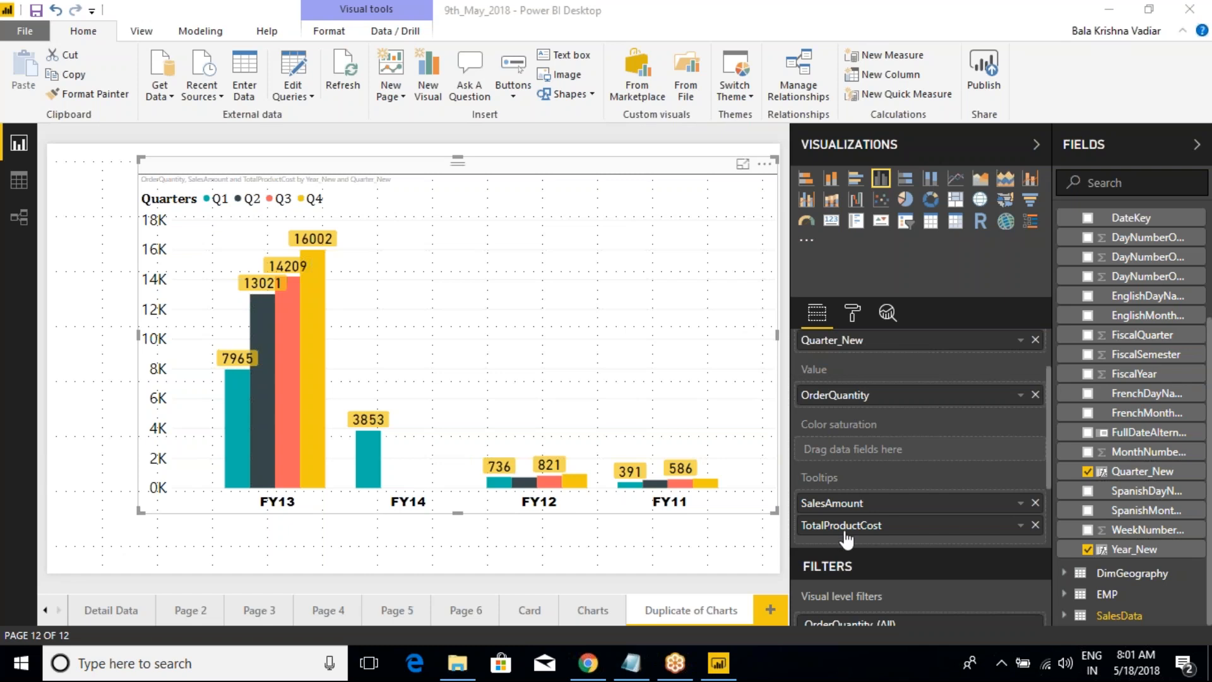
pyautogui.scroll(3, 836, 441)
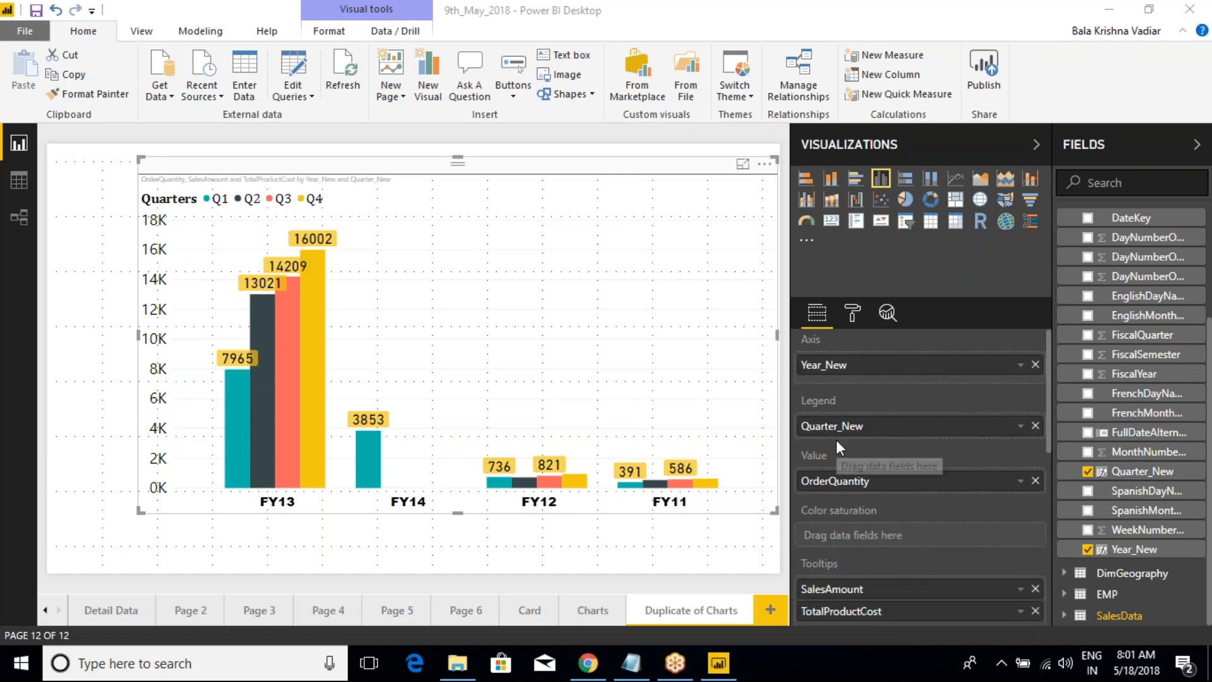
pyautogui.click(851, 315)
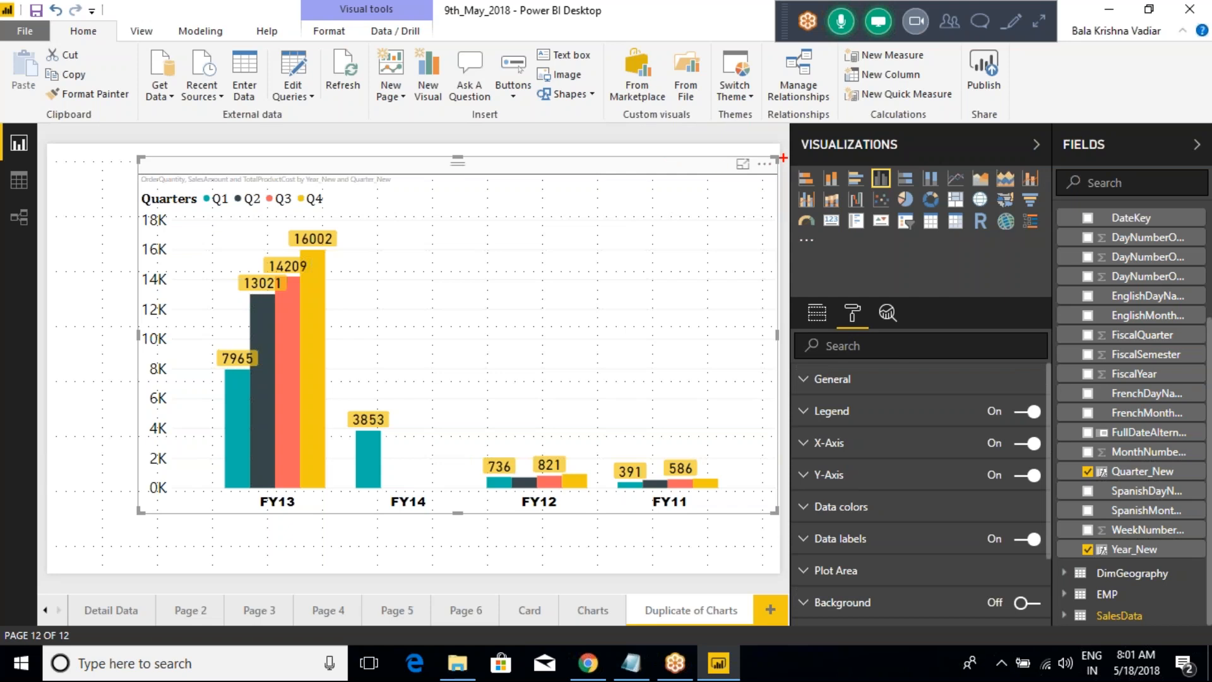
# Step: Outline the four stacked and clustered chart types with an annotation, clear it, and change the yearly chart to a stacked column chart
pyautogui.moveTo(783, 157); pyautogui.dragTo(879, 185)
pyautogui.press('Escape')
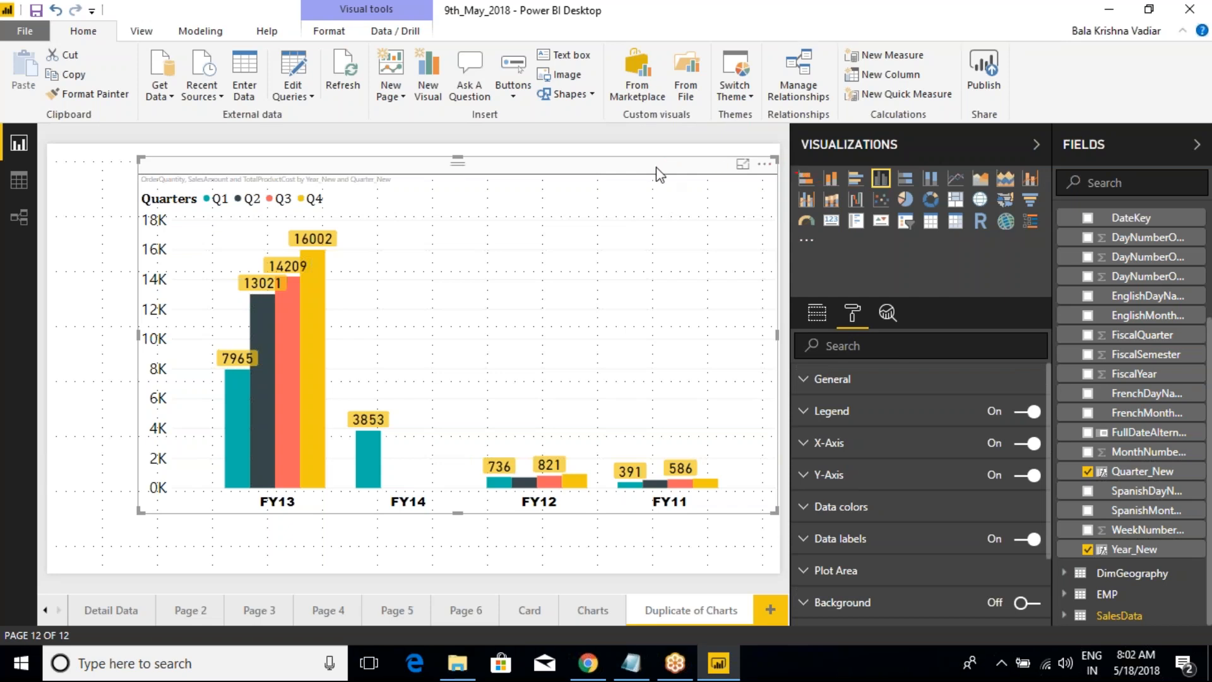
pyautogui.hotkey('ctrl', '2')
pyautogui.moveTo(782, 154); pyautogui.dragTo(899, 197)
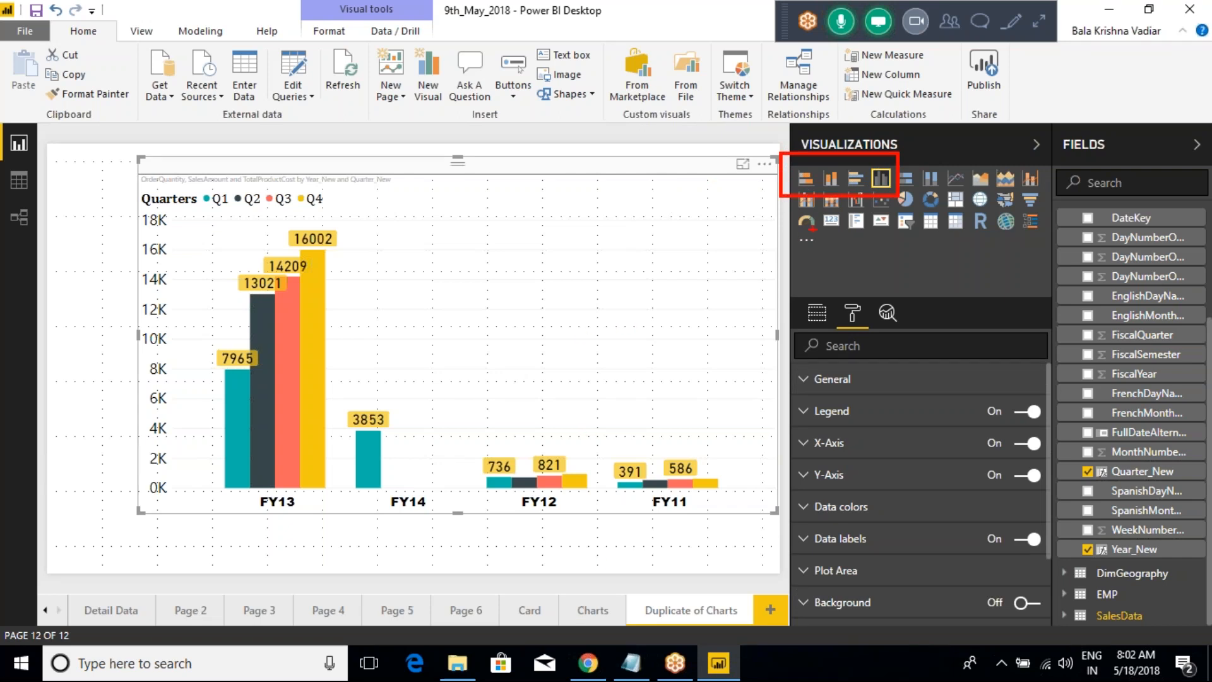
pyautogui.moveTo(728, 203)
pyautogui.mouseDown()
pyautogui.moveTo(786, 171)
pyautogui.moveTo(764, 167)
pyautogui.mouseUp()
pyautogui.click(832, 179)
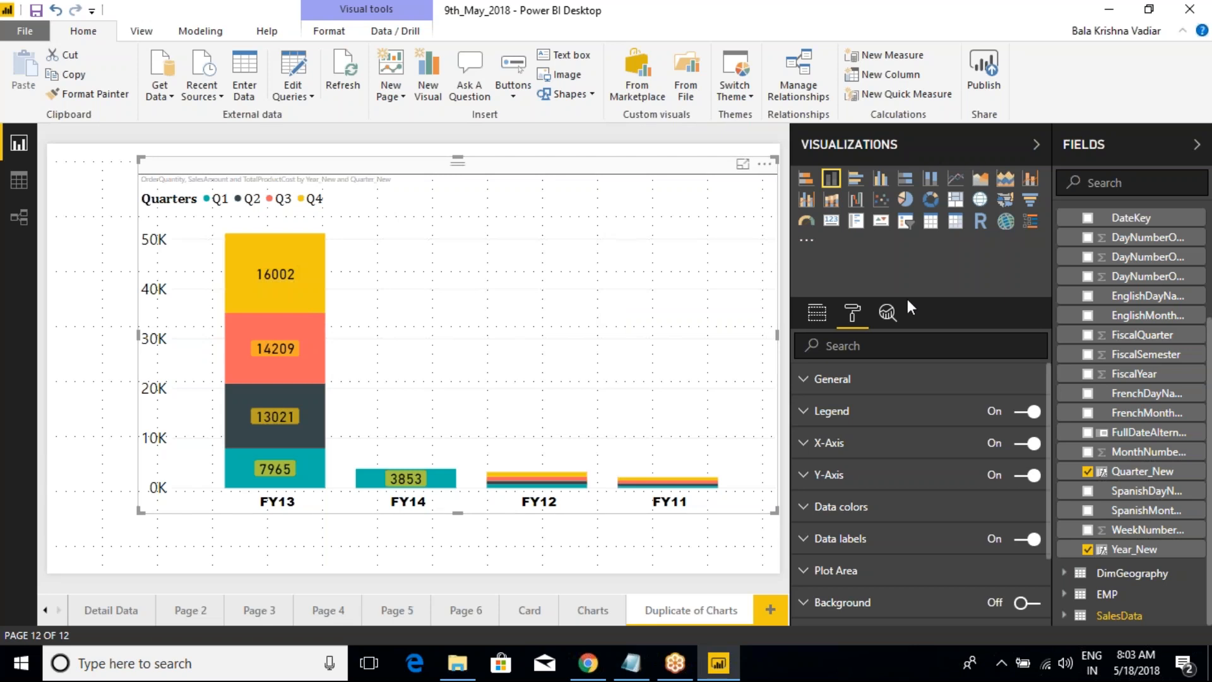
# Step: Switch to the Class Notes in Notepad and review the stacked, clustered and 100% chart entries
pyautogui.click(631, 663)
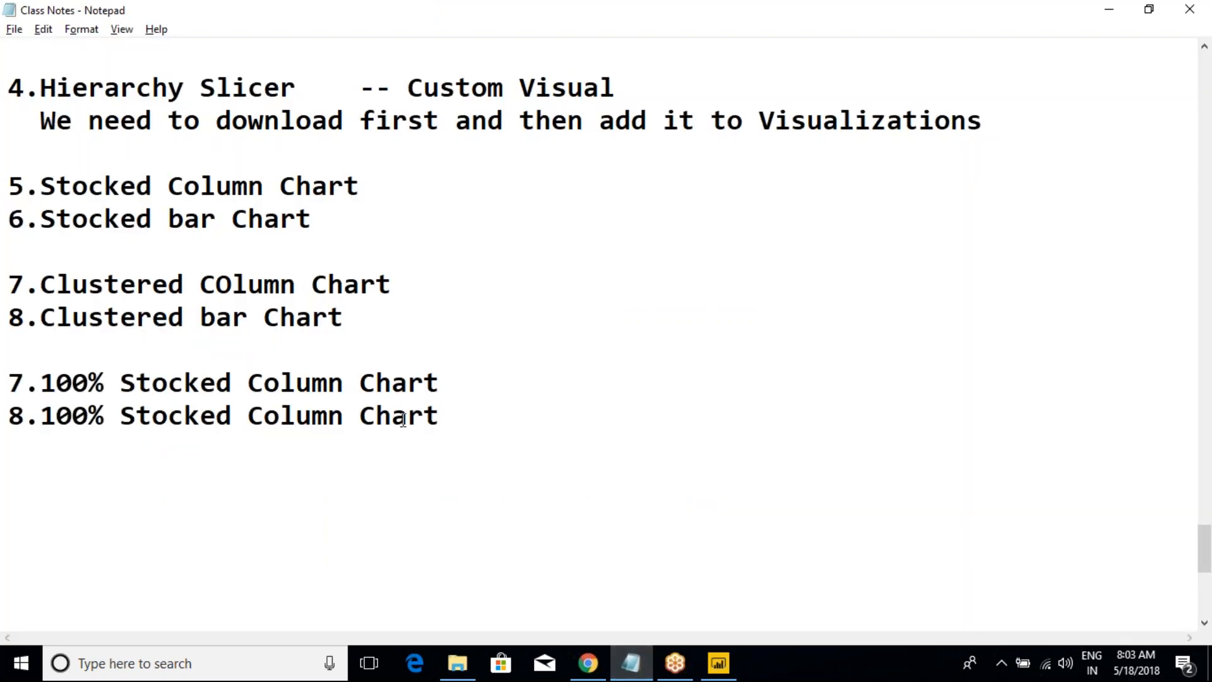
pyautogui.moveTo(460, 425); pyautogui.dragTo(8, 385)
pyautogui.click(183, 318)
pyautogui.moveTo(371, 331); pyautogui.dragTo(8, 186)
pyautogui.click(167, 287)
pyautogui.moveTo(452, 419); pyautogui.dragTo(8, 383)
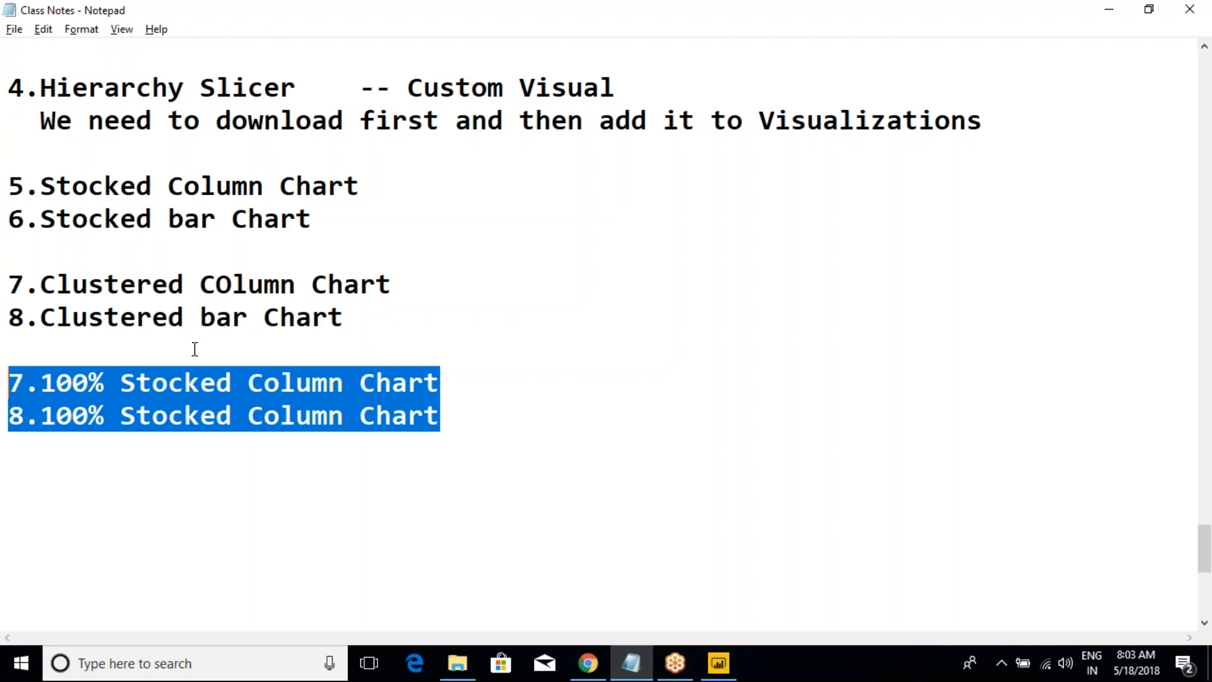
pyautogui.click(195, 349)
pyautogui.moveTo(354, 324); pyautogui.dragTo(8, 187)
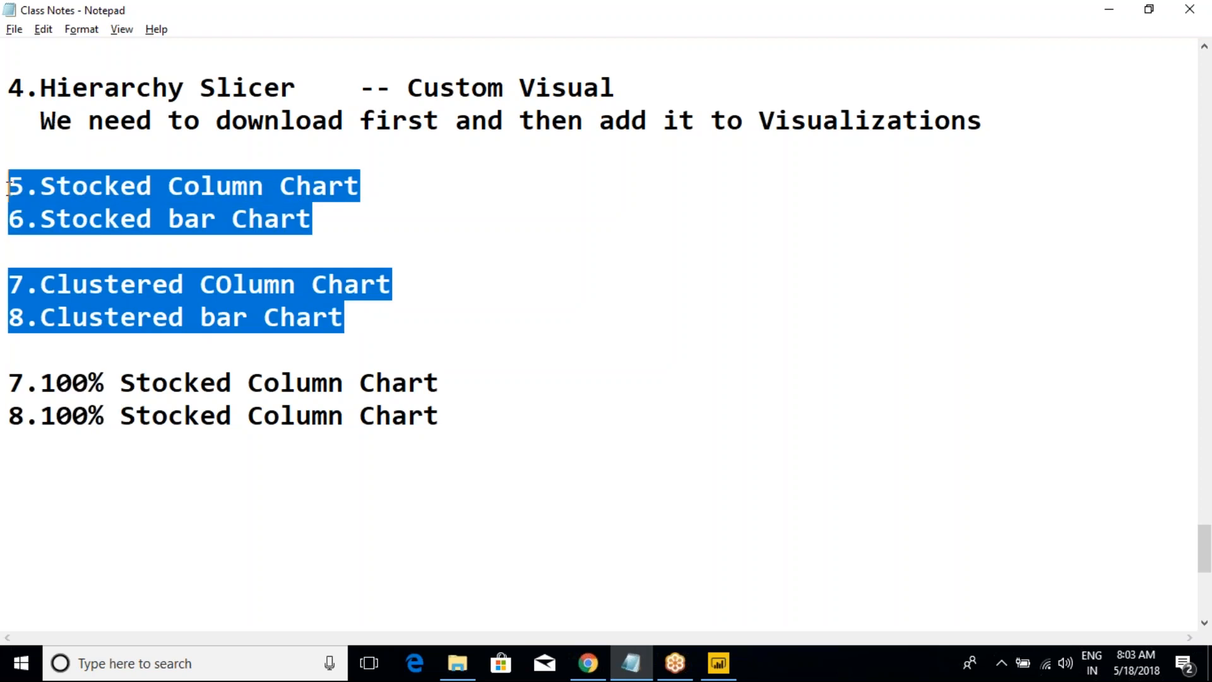
pyautogui.click(165, 237)
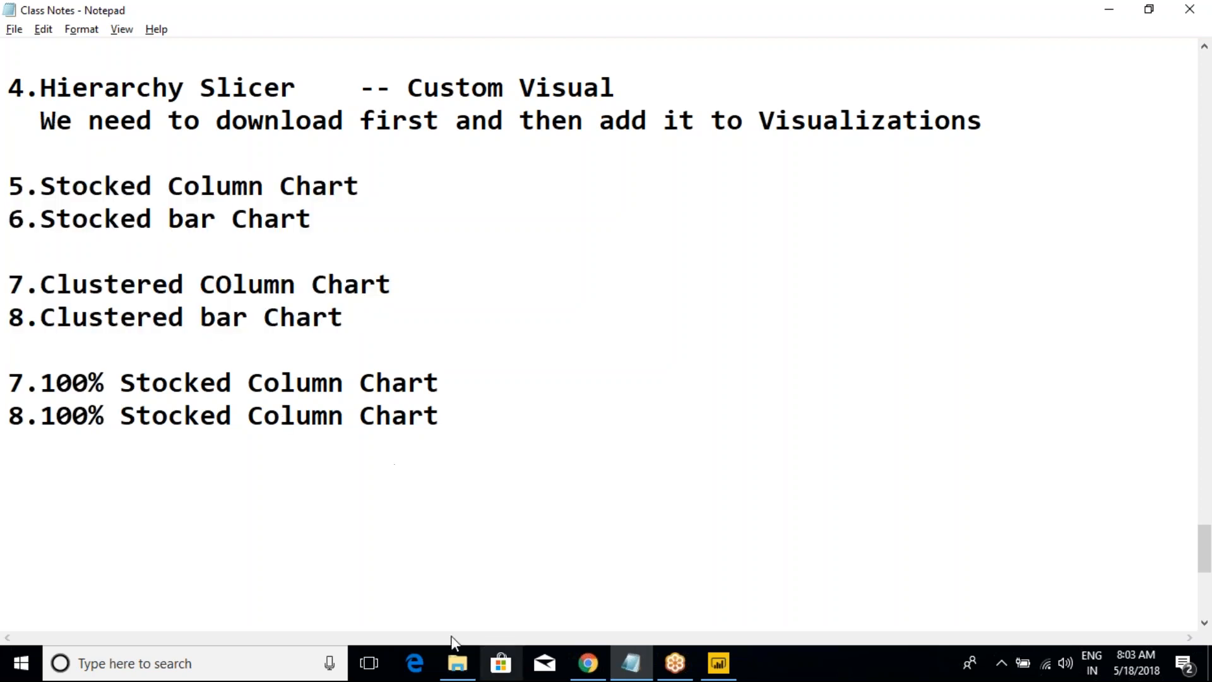
pyautogui.moveTo(23, 383); pyautogui.dragTo(298, 383)
pyautogui.click(305, 383)
pyautogui.click(8, 415)
pyautogui.moveTo(7, 416); pyautogui.dragTo(406, 415)
pyautogui.click(405, 415)
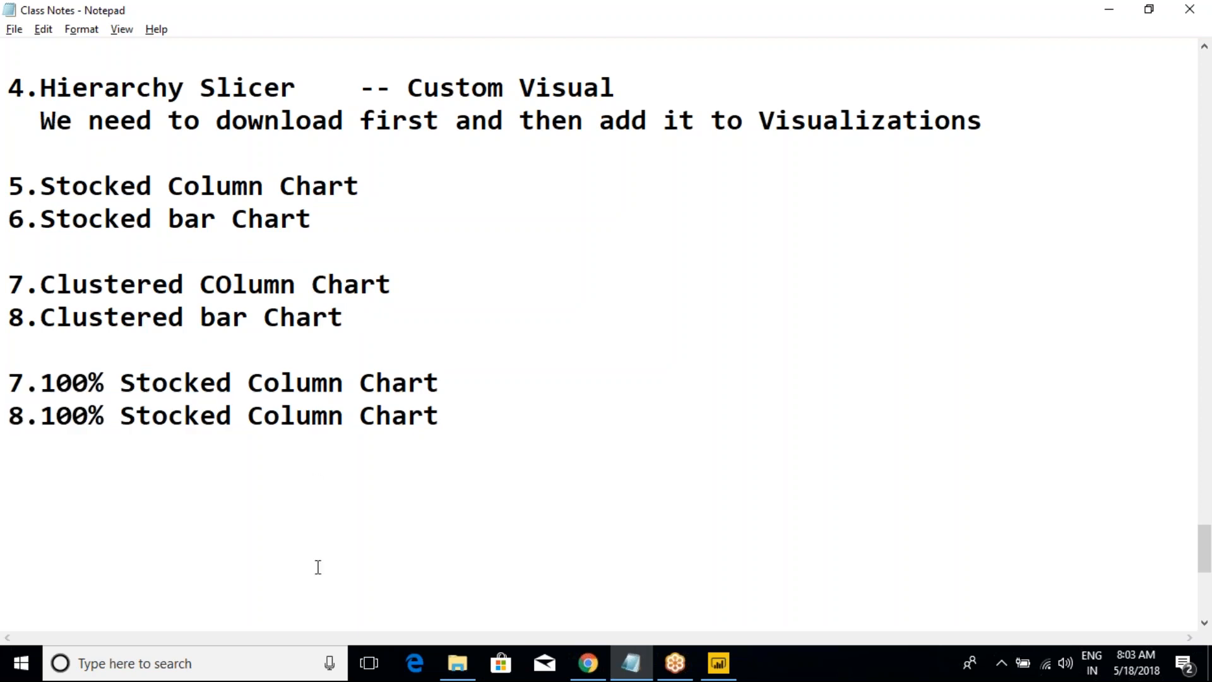
# Step: Correct the final entry in the Class Notes to read "8.100% Stocked Bar Chart"
pyautogui.hotkey('alt', 'Tab')
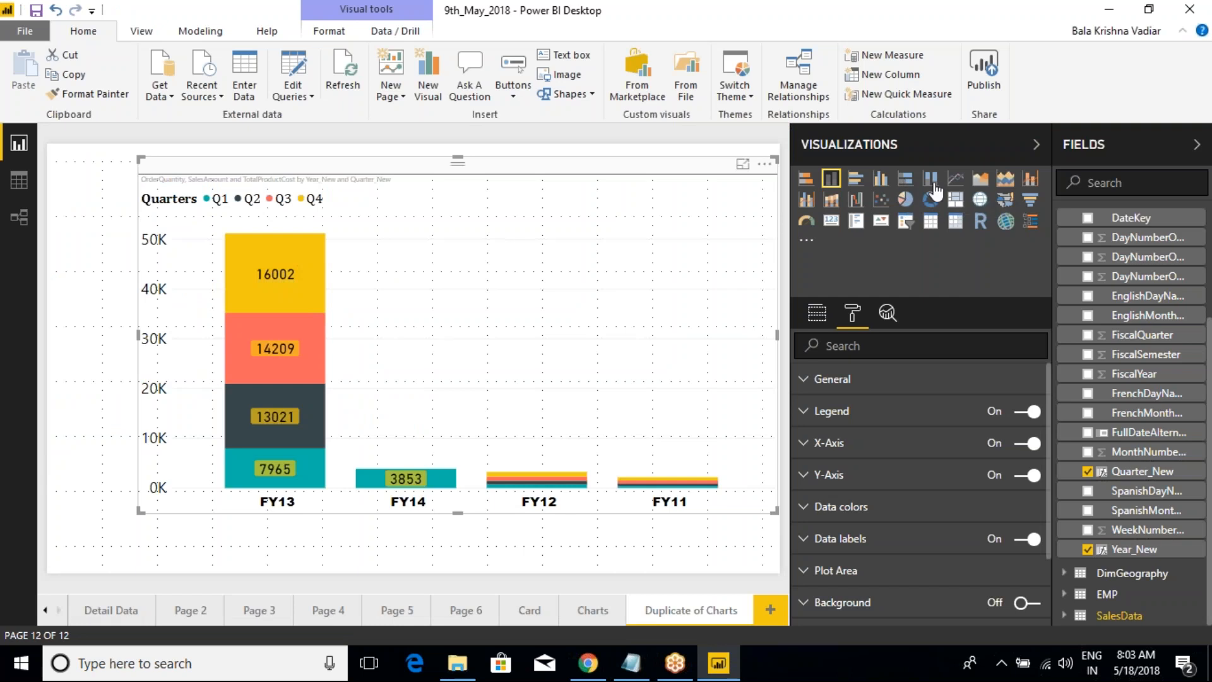
pyautogui.hotkey('alt', 'Tab')
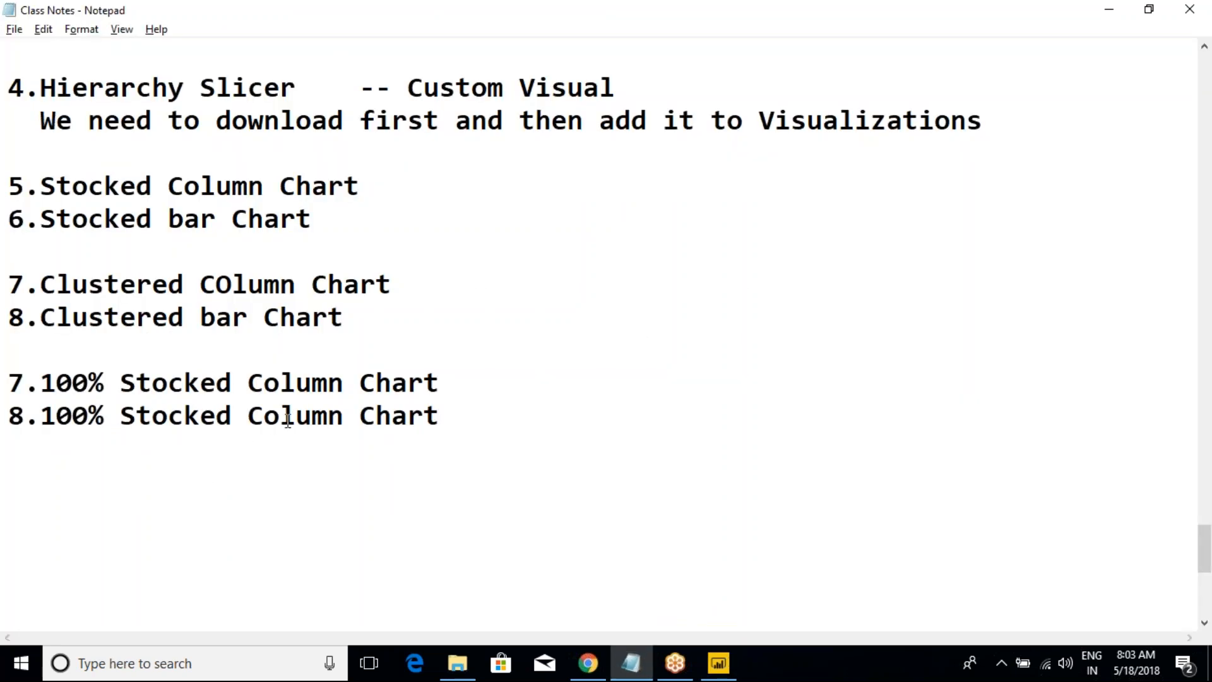
pyautogui.moveTo(247, 415); pyautogui.dragTo(349, 419)
pyautogui.write('Bar')
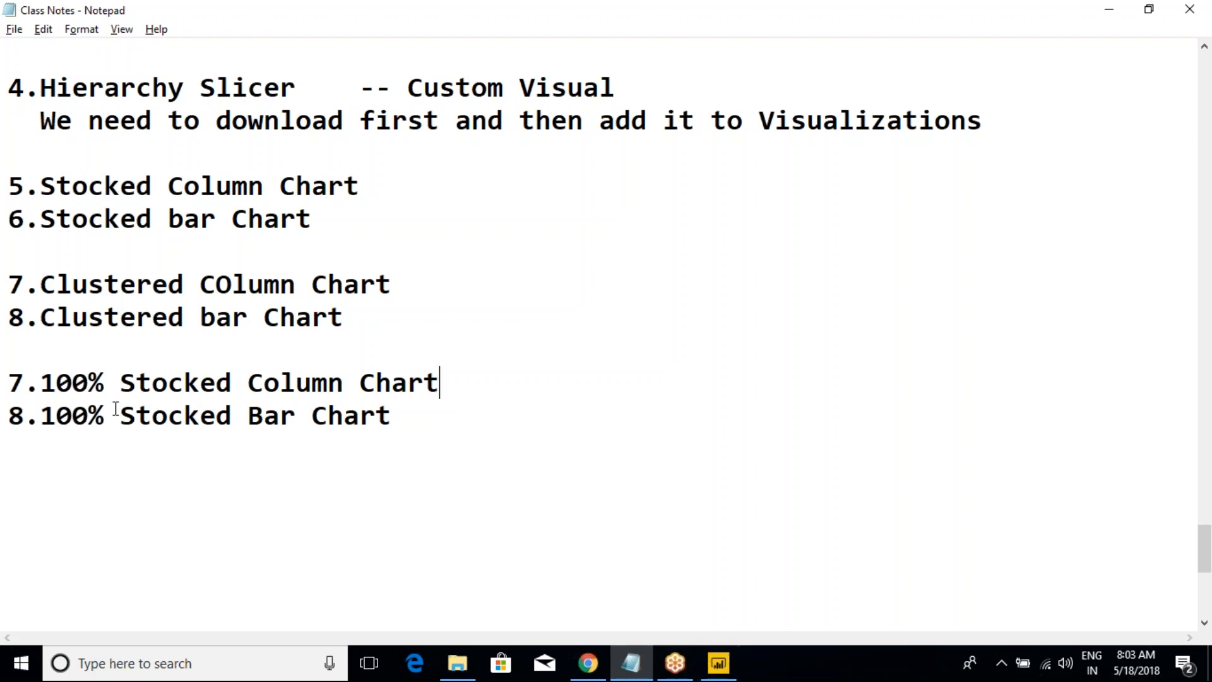
pyautogui.moveTo(46, 383); pyautogui.dragTo(105, 384)
pyautogui.click(105, 384)
# Step: Switch to Power BI Desktop and remove Quarter_New from the Legend of the yearly stacked column chart
pyautogui.click(718, 664)
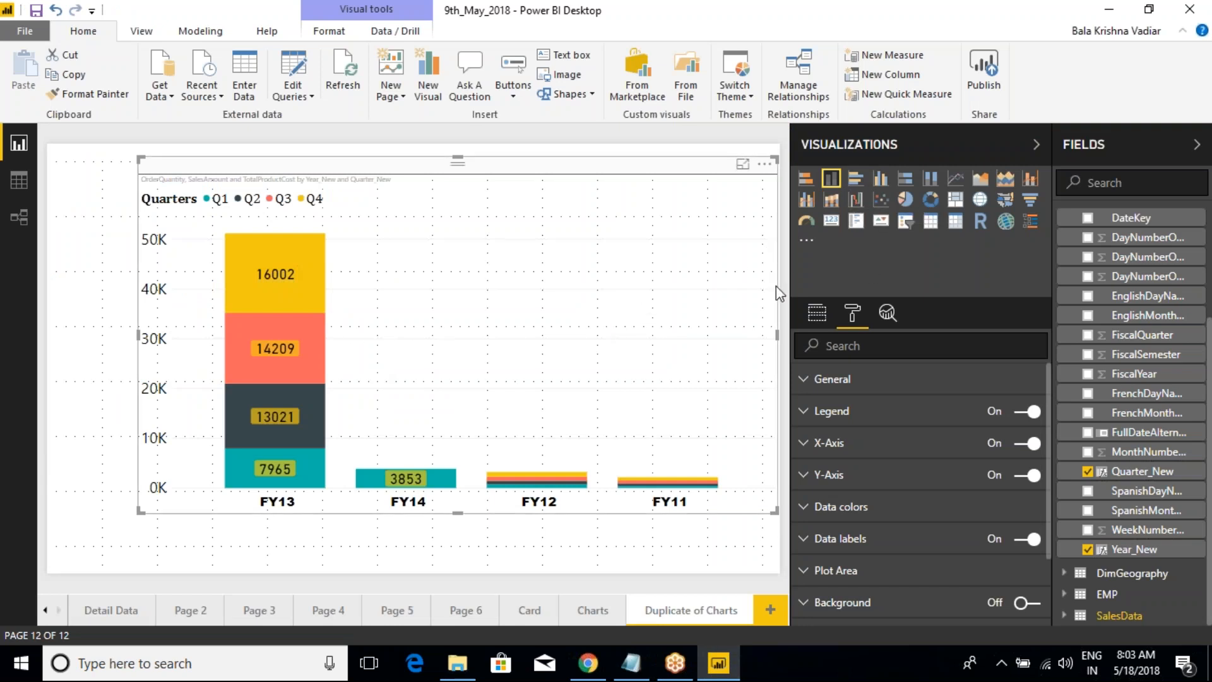
pyautogui.click(817, 314)
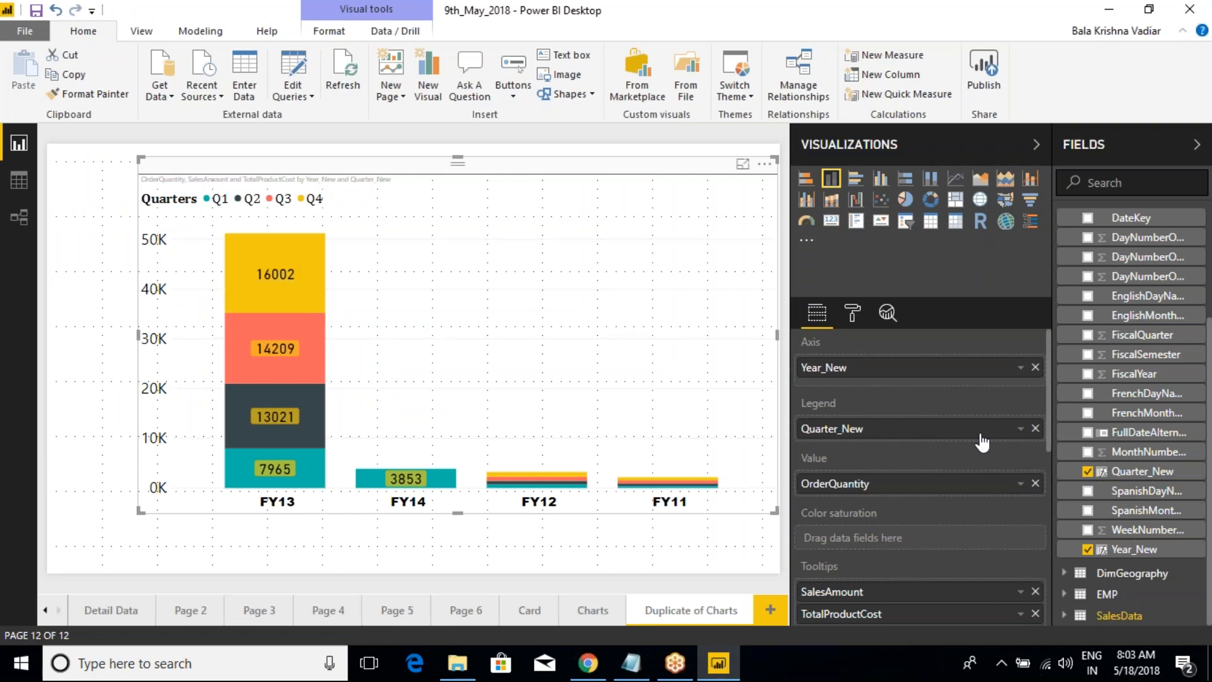
pyautogui.click(1035, 431)
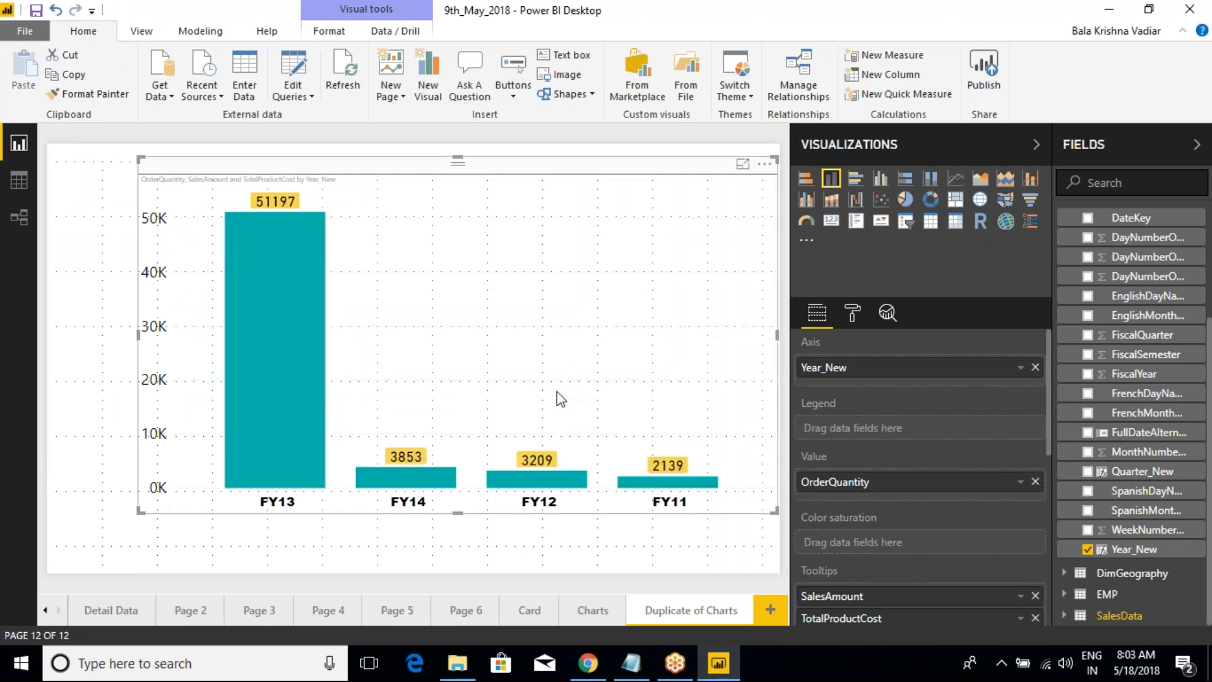
# Step: Outline the FY13 column, annotate it from 0 to 100%, and write relative percentages beside the FY14, FY12 and FY11 columns
pyautogui.hotkey('ctrl', '2')
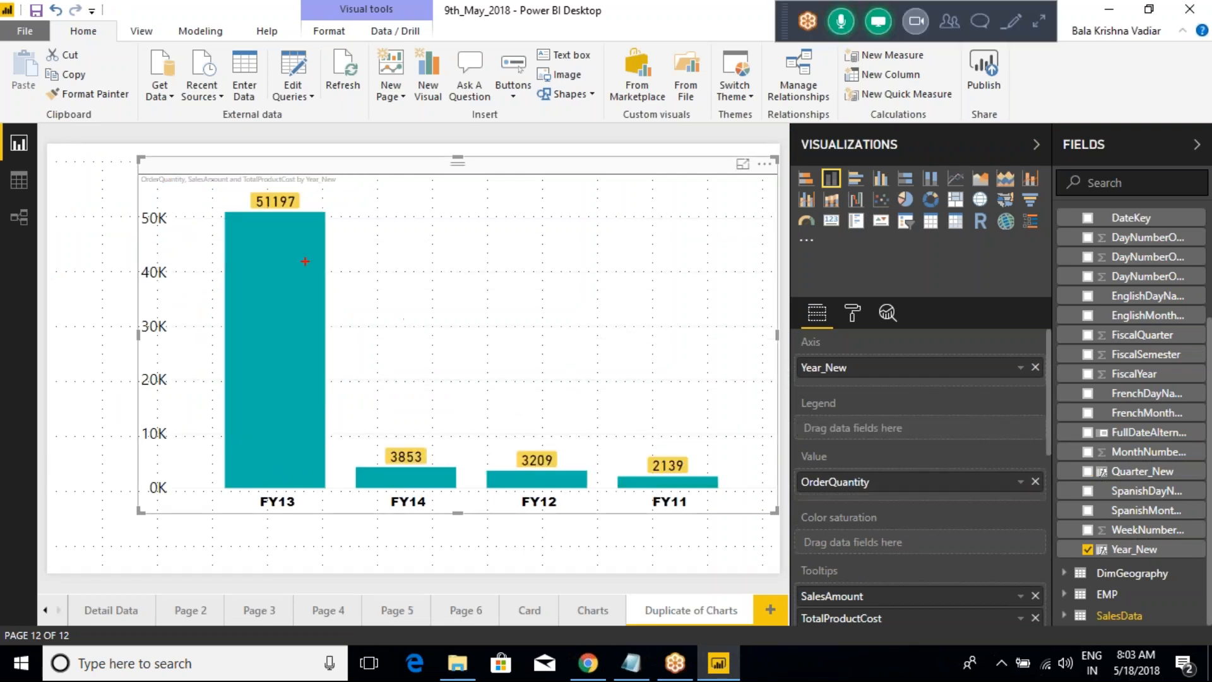
pyautogui.moveTo(222, 215)
pyautogui.mouseDown()
pyautogui.moveTo(276, 238)
pyautogui.moveTo(333, 382)
pyautogui.moveTo(347, 485)
pyautogui.moveTo(327, 495)
pyautogui.mouseUp()
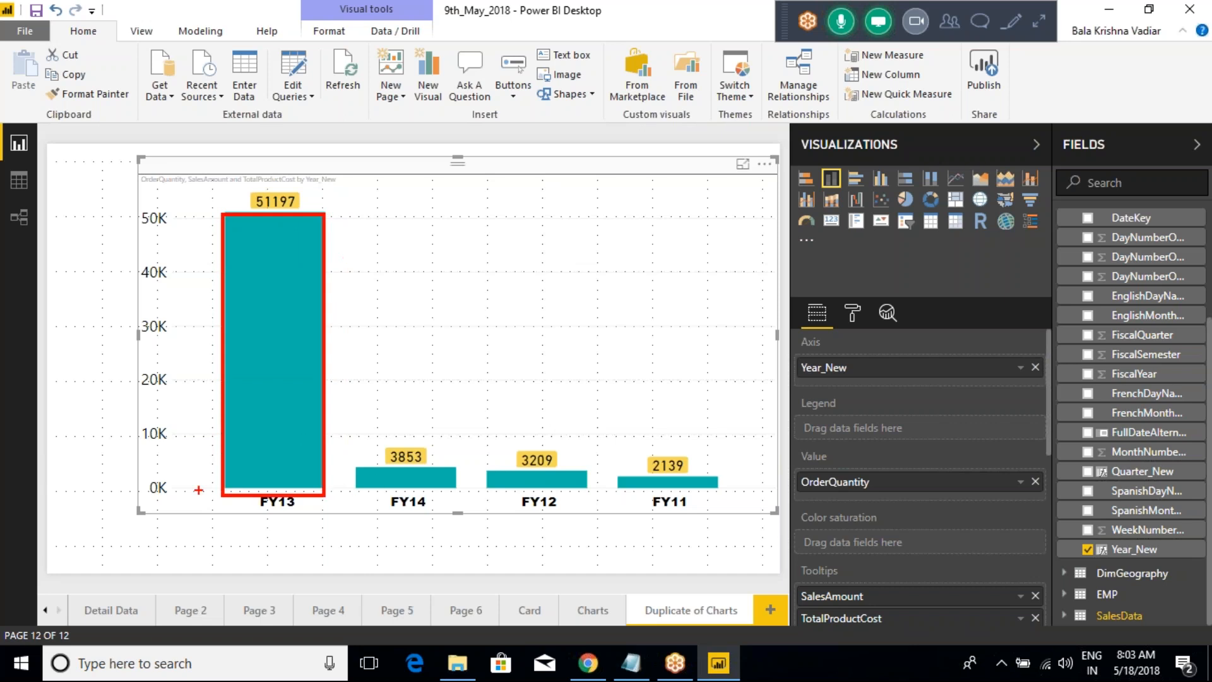
pyautogui.moveTo(339, 492); pyautogui.dragTo(344, 496)
pyautogui.moveTo(331, 207); pyautogui.dragTo(332, 216)
pyautogui.moveTo(340, 208)
pyautogui.mouseDown()
pyautogui.moveTo(377, 231)
pyautogui.moveTo(378, 210)
pyautogui.mouseUp()
pyautogui.click(413, 219)
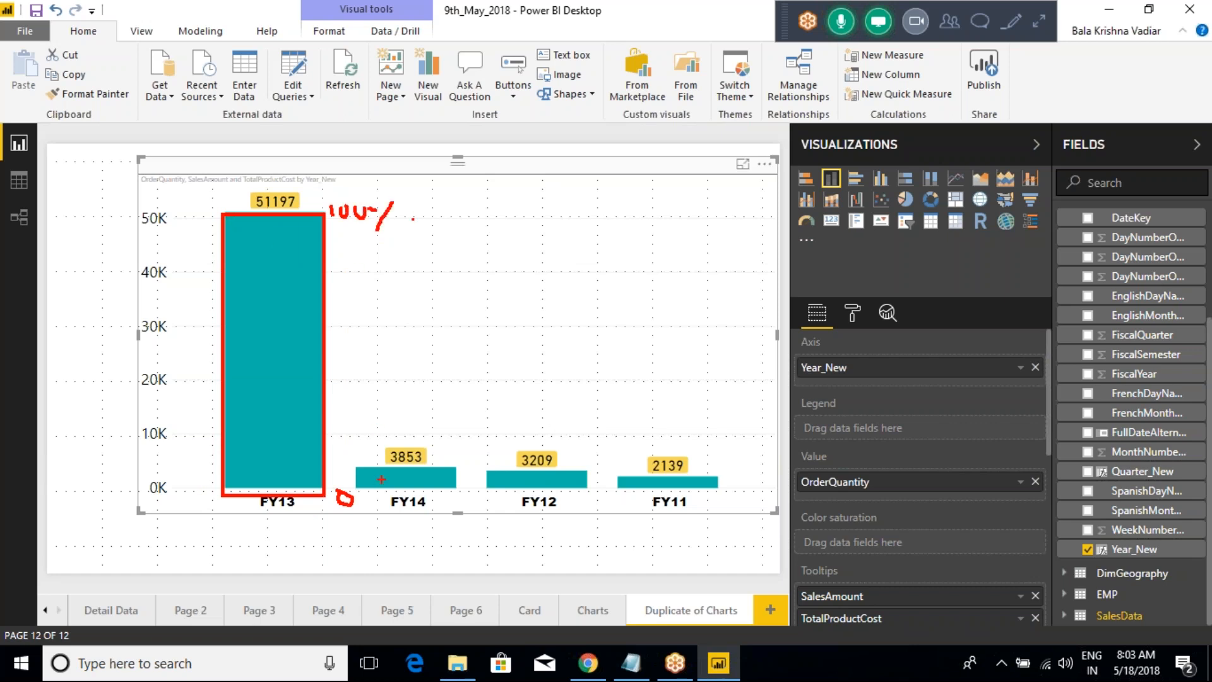
pyautogui.moveTo(457, 490); pyautogui.dragTo(470, 503)
pyautogui.moveTo(577, 449); pyautogui.dragTo(581, 472)
pyautogui.moveTo(707, 452); pyautogui.dragTo(717, 469)
pyautogui.click(747, 466)
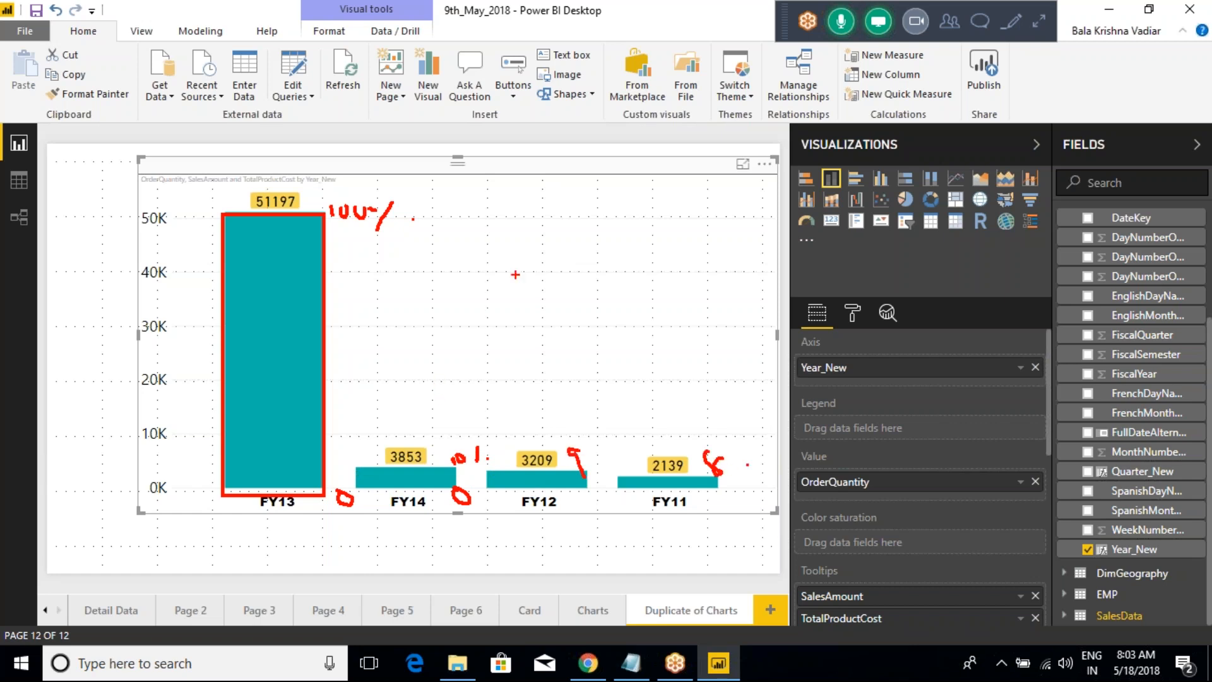
# Step: Draw boxes above the FY12, FY11 and FY14 columns up to FY13's height, and clear all annotations
pyautogui.moveTo(474, 216); pyautogui.dragTo(545, 406)
pyautogui.hotkey('ctrl', 'z')
pyautogui.moveTo(473, 215); pyautogui.dragTo(589, 463)
pyautogui.moveTo(622, 215)
pyautogui.mouseDown()
pyautogui.moveTo(676, 368)
pyautogui.moveTo(675, 417)
pyautogui.mouseUp()
pyautogui.hotkey('ctrl', 'z')
pyautogui.moveTo(619, 216)
pyautogui.mouseDown()
pyautogui.moveTo(663, 379)
pyautogui.moveTo(711, 472)
pyautogui.mouseUp()
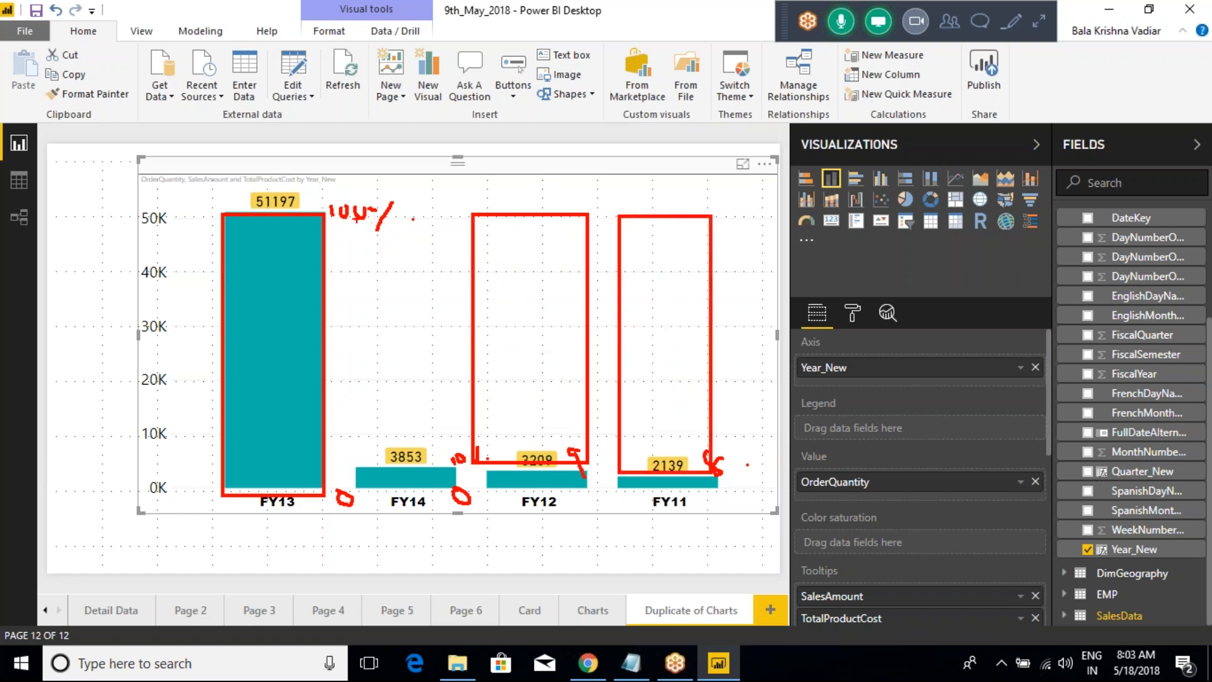
pyautogui.moveTo(349, 217); pyautogui.dragTo(456, 462)
pyautogui.press('Escape')
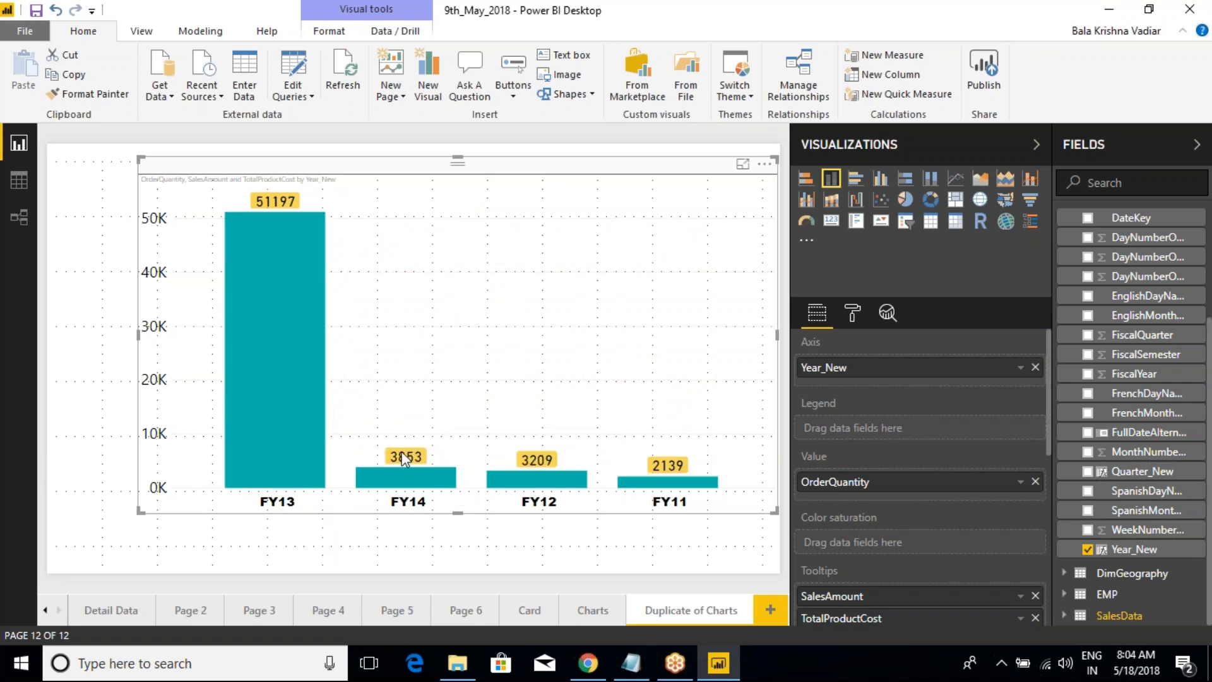
# Step: Highlight the FY13 and FY14 columns in turn, and clear the selection in the chart
pyautogui.click(316, 341)
pyautogui.click(417, 479)
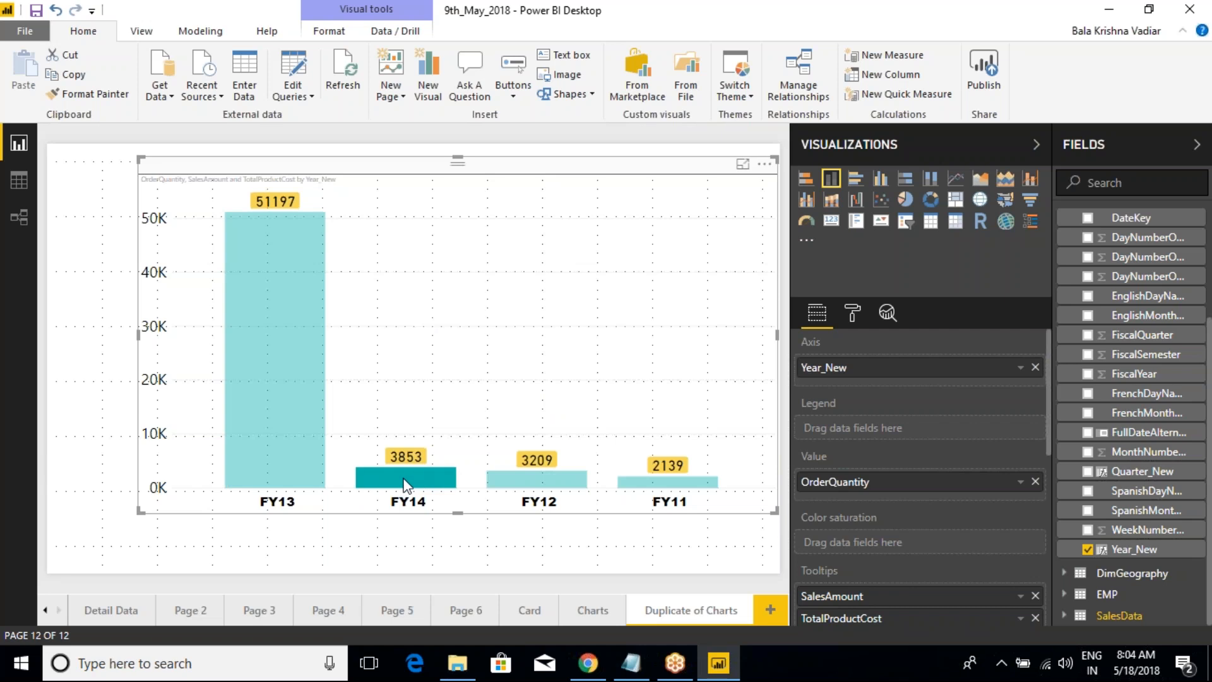
pyautogui.click(421, 460)
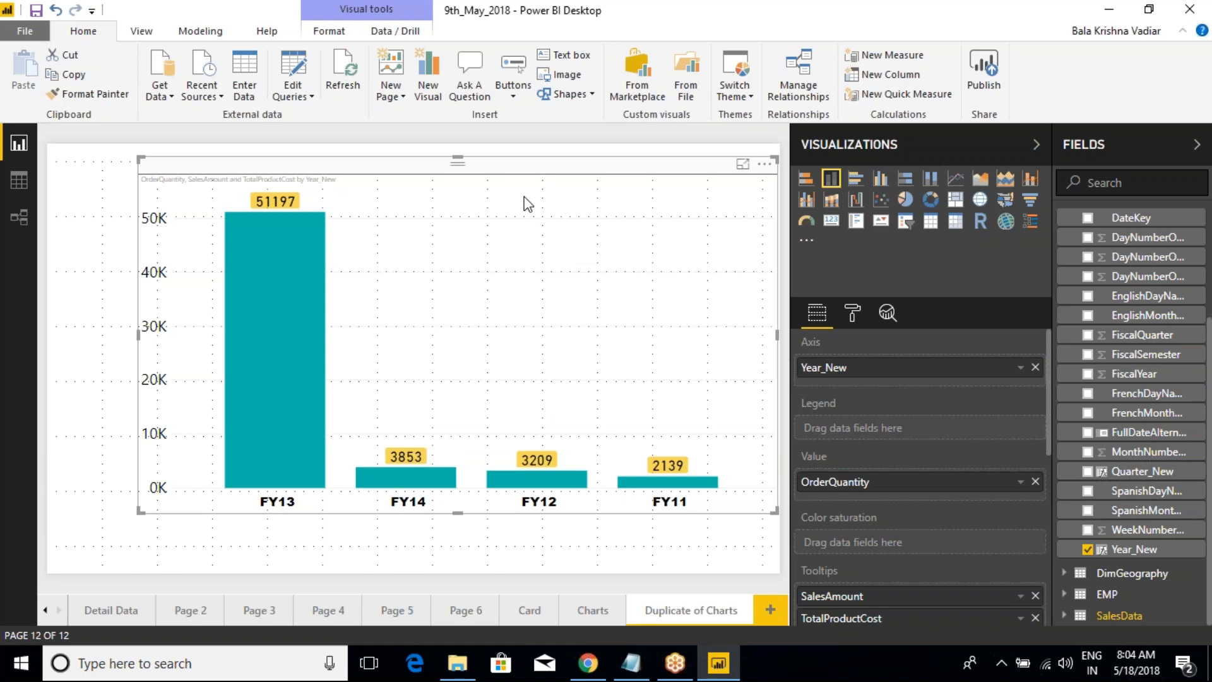
# Step: Outline the whole plot area from FY13 to FY11 and box the space over the FY14, FY12 and FY11 columns
pyautogui.hotkey('ctrl', '2')
pyautogui.moveTo(224, 215)
pyautogui.mouseDown()
pyautogui.moveTo(568, 343)
pyautogui.moveTo(716, 485)
pyautogui.mouseUp()
pyautogui.moveTo(347, 224); pyautogui.dragTo(446, 459)
pyautogui.moveTo(473, 213)
pyautogui.mouseDown()
pyautogui.moveTo(568, 472)
pyautogui.moveTo(581, 474)
pyautogui.mouseUp()
pyautogui.moveTo(617, 215)
pyautogui.mouseDown()
pyautogui.moveTo(669, 422)
pyautogui.moveTo(628, 466)
pyautogui.mouseUp()
pyautogui.hotkey('ctrl', 'z')
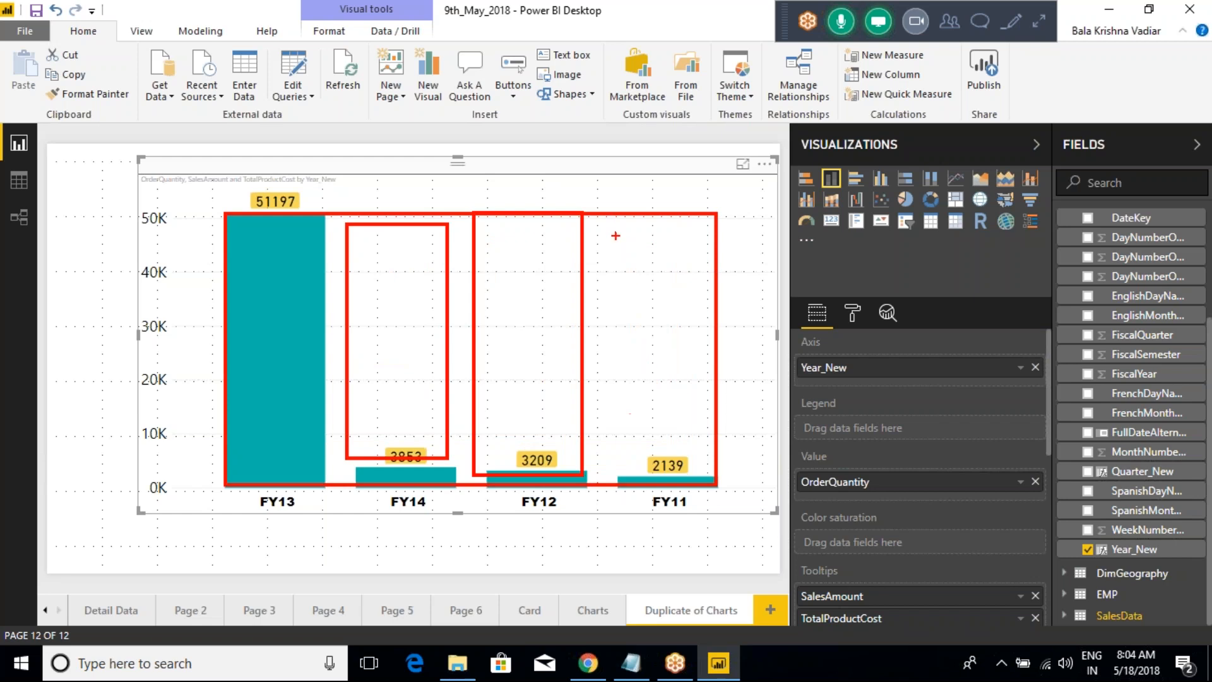
pyautogui.moveTo(615, 214); pyautogui.dragTo(693, 480)
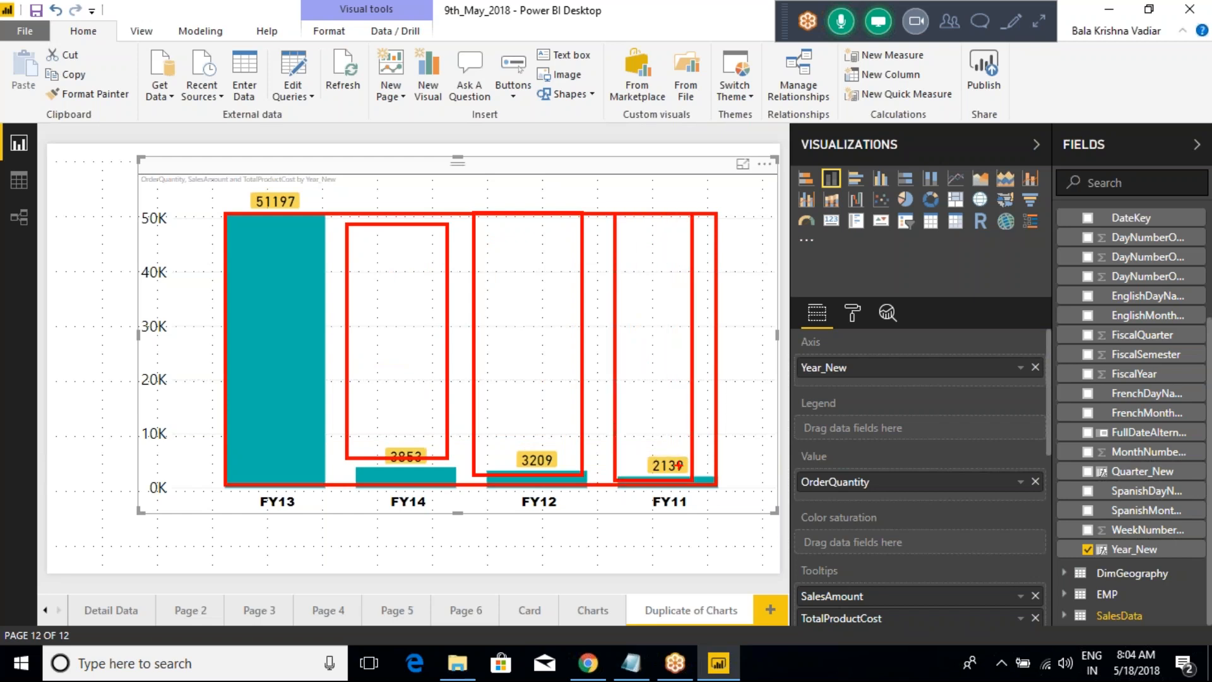
# Step: Clear the annotations, convert the chart to a 100% stacked column chart, and inspect the tooltips of its columns
pyautogui.press('Escape')
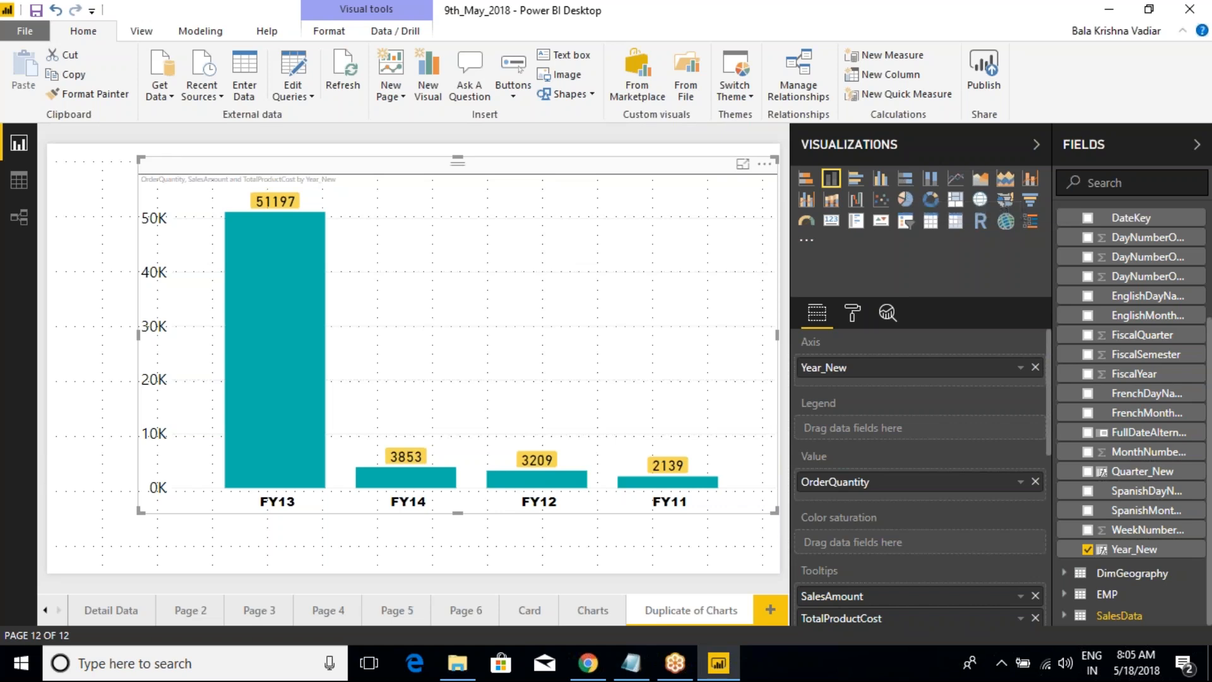
pyautogui.click(931, 178)
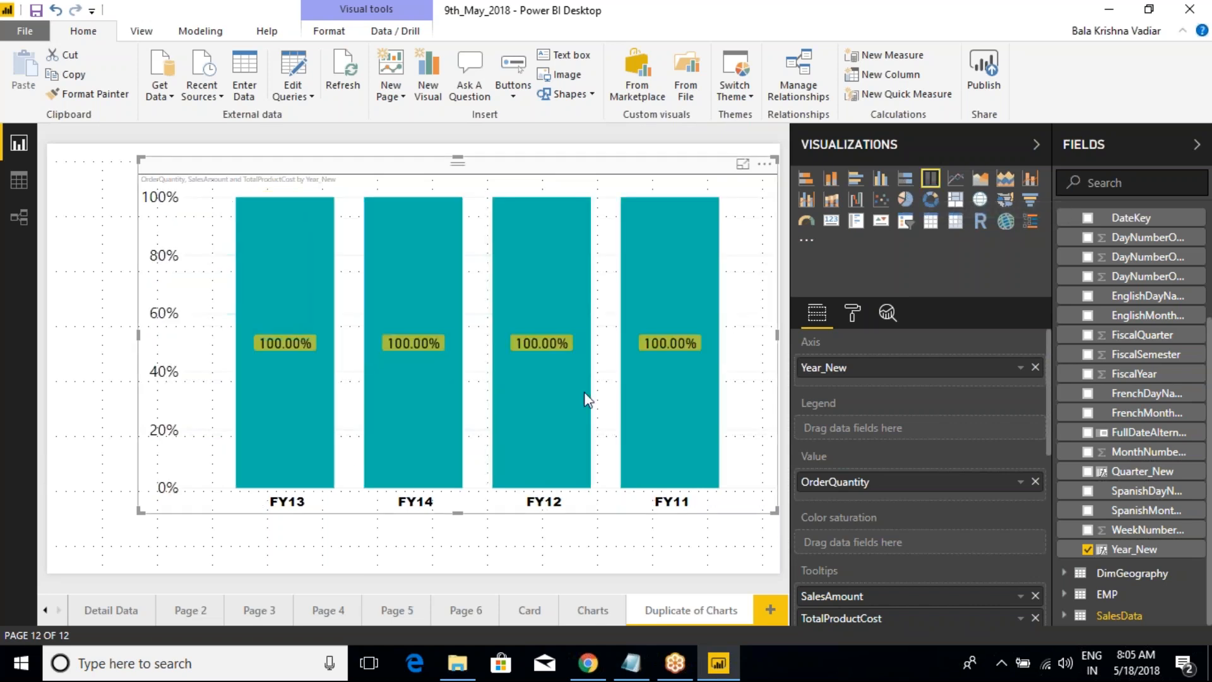
pyautogui.moveTo(591, 404)
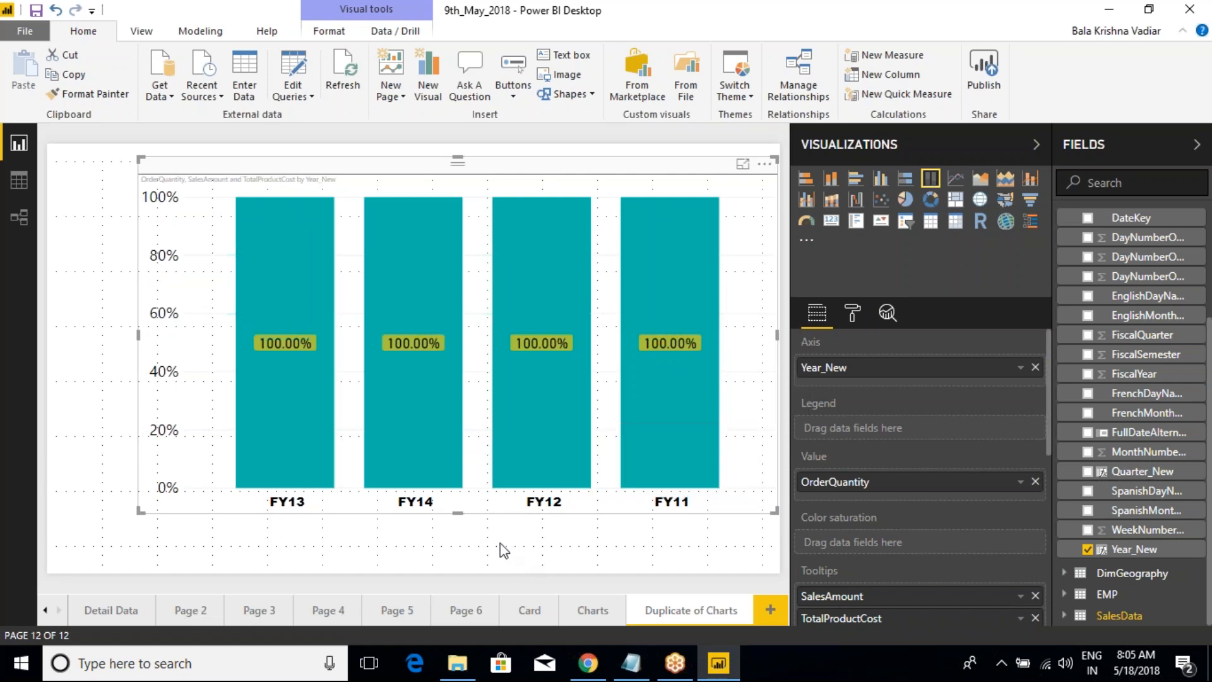
pyautogui.moveTo(293, 369)
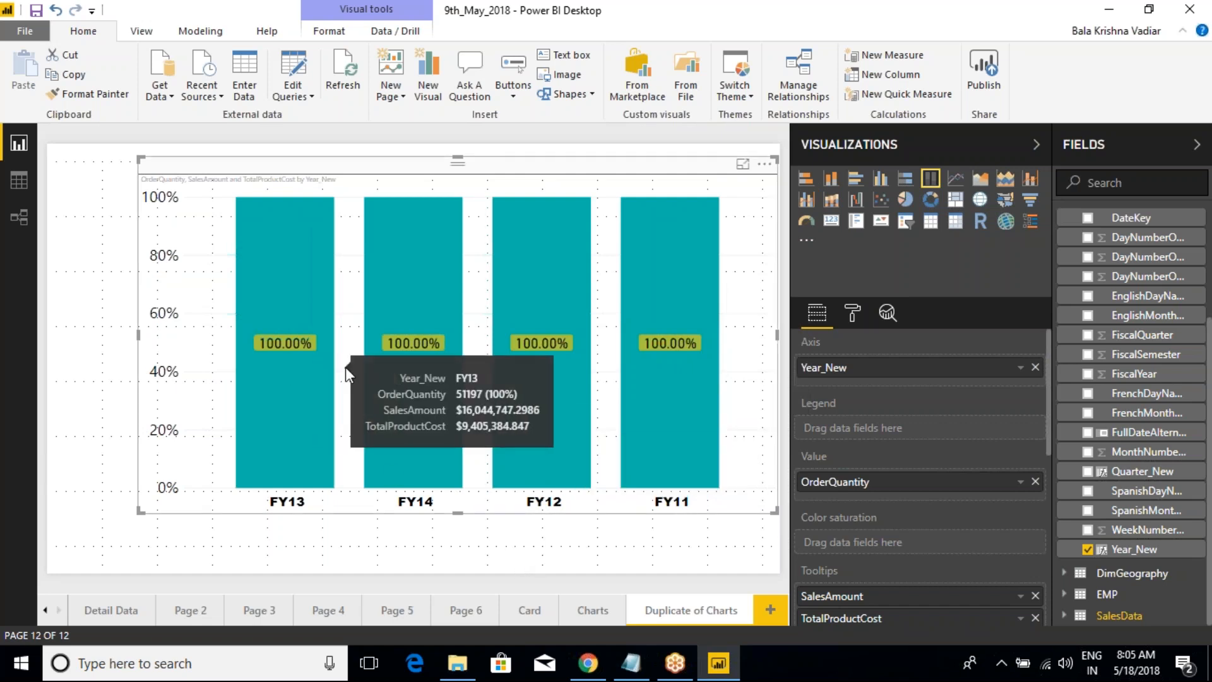
pyautogui.moveTo(429, 358)
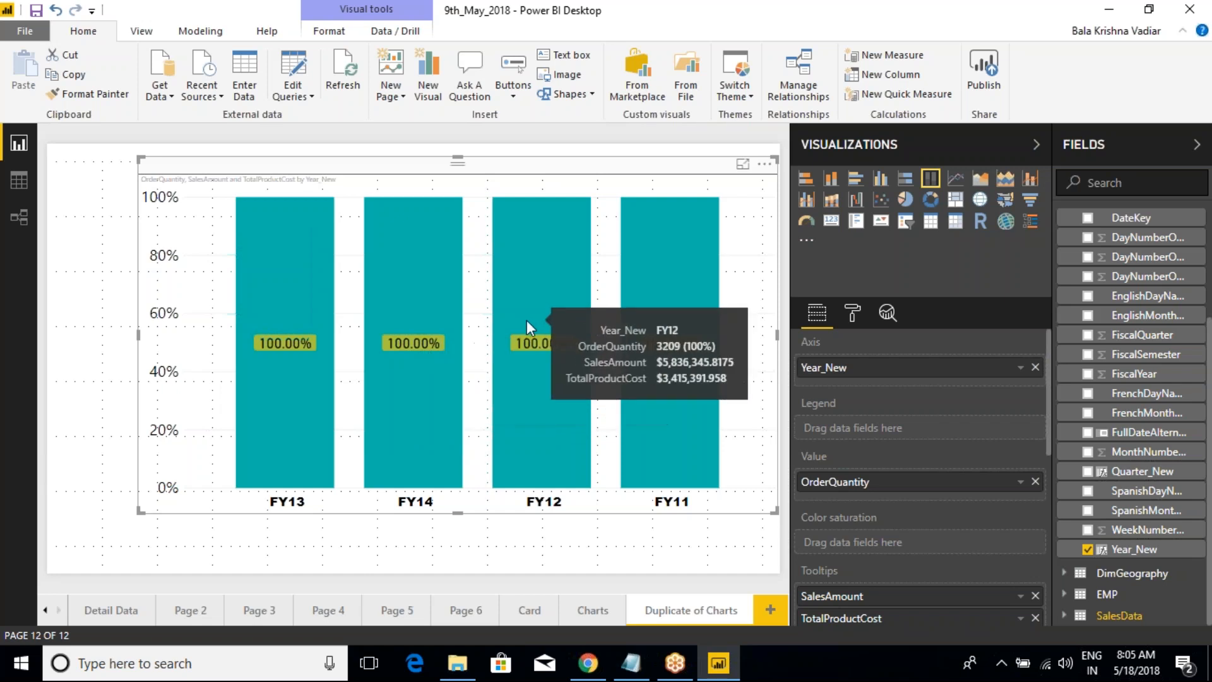
pyautogui.moveTo(672, 352)
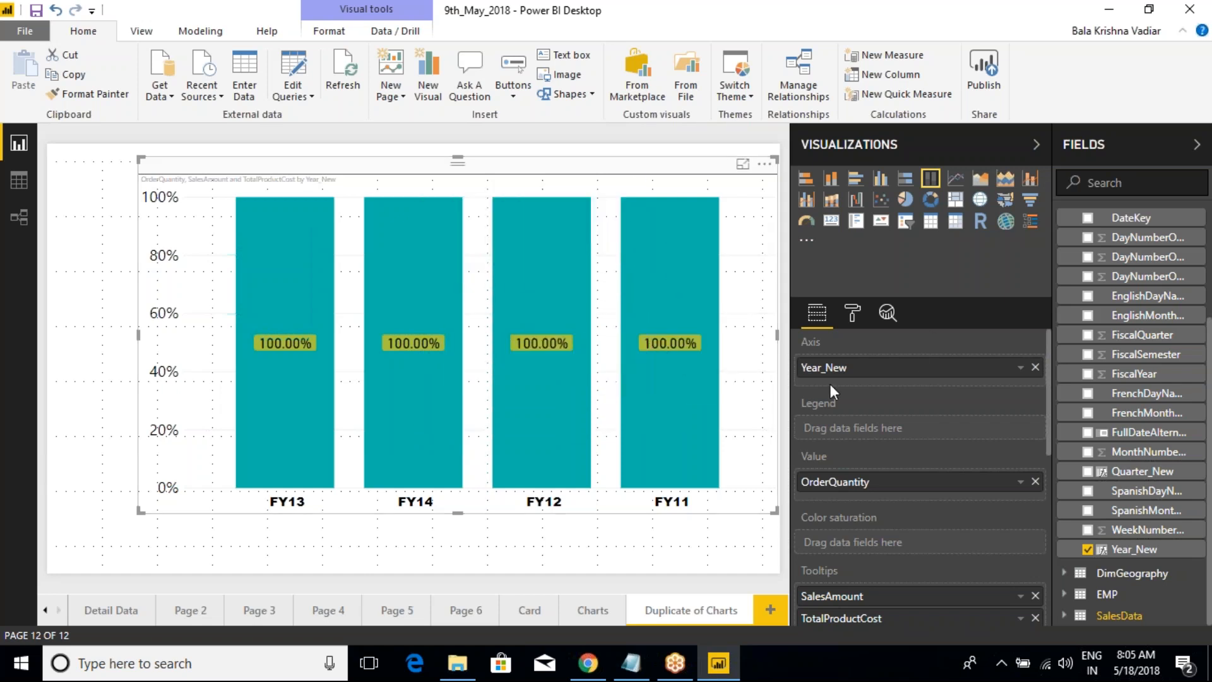
# Step: Review the chart's assigned fields, tooltip fields, visual filters and formatting options
pyautogui.scroll(-2, 847, 440)
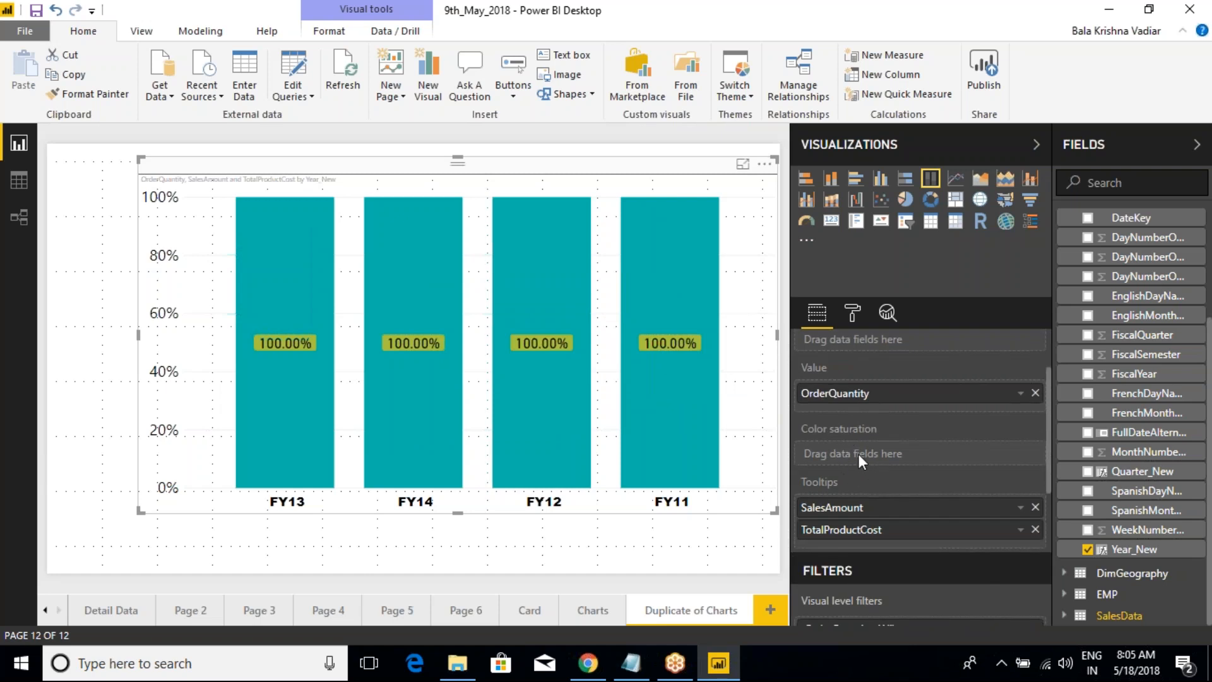
pyautogui.scroll(-2, 847, 472)
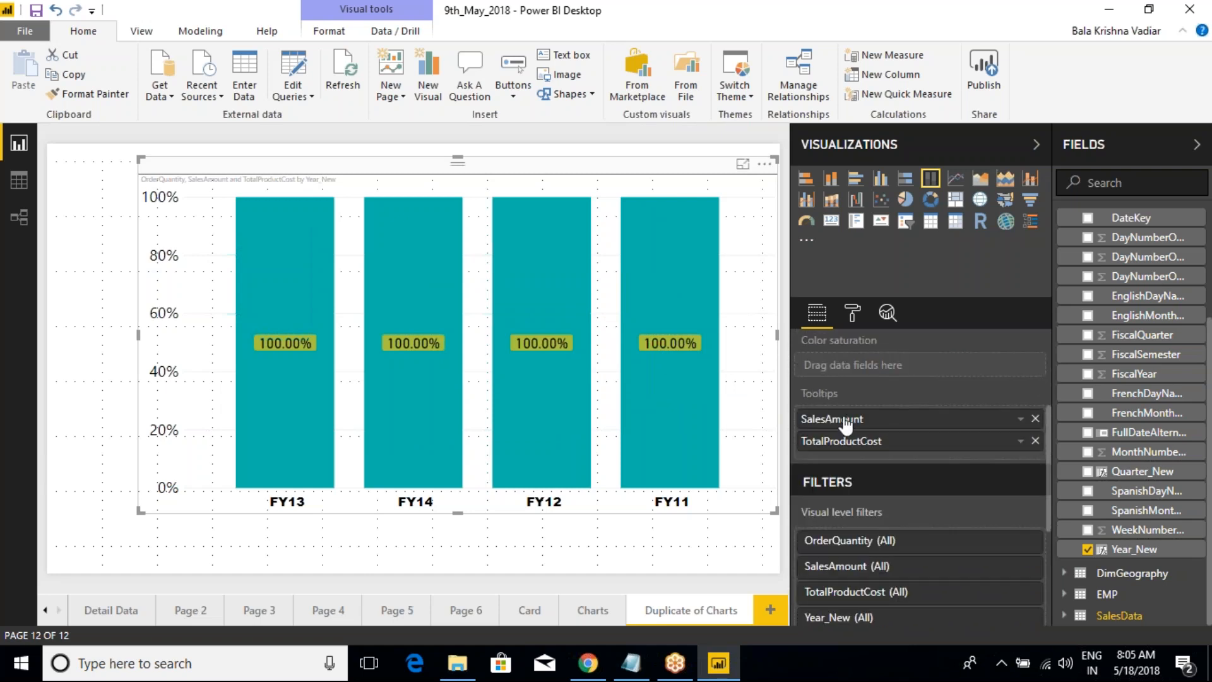
pyautogui.scroll(3, 846, 423)
pyautogui.click(852, 314)
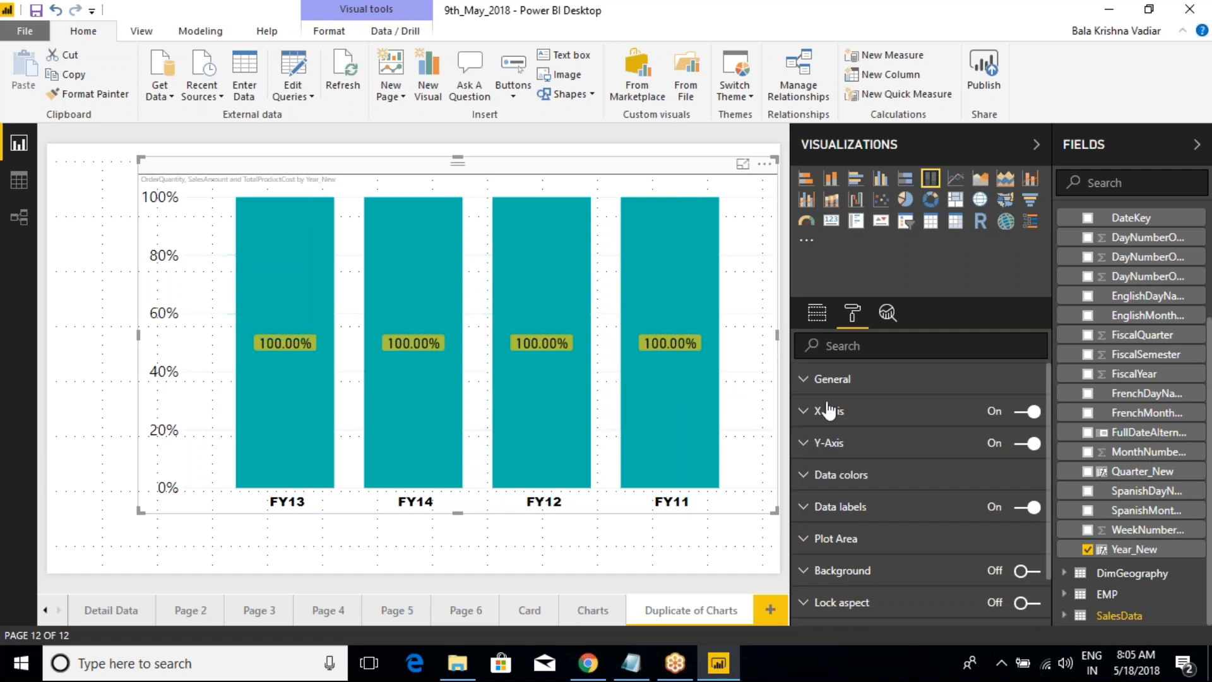
pyautogui.scroll(-2, 818, 474)
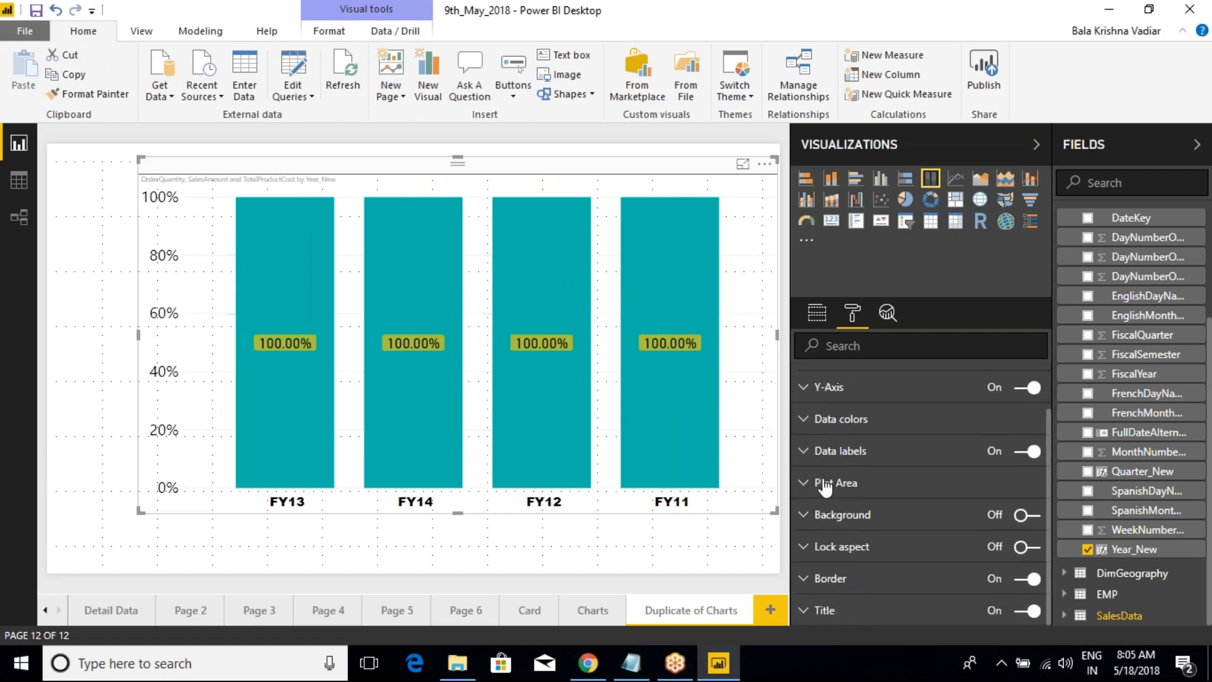
pyautogui.scroll(2, 823, 483)
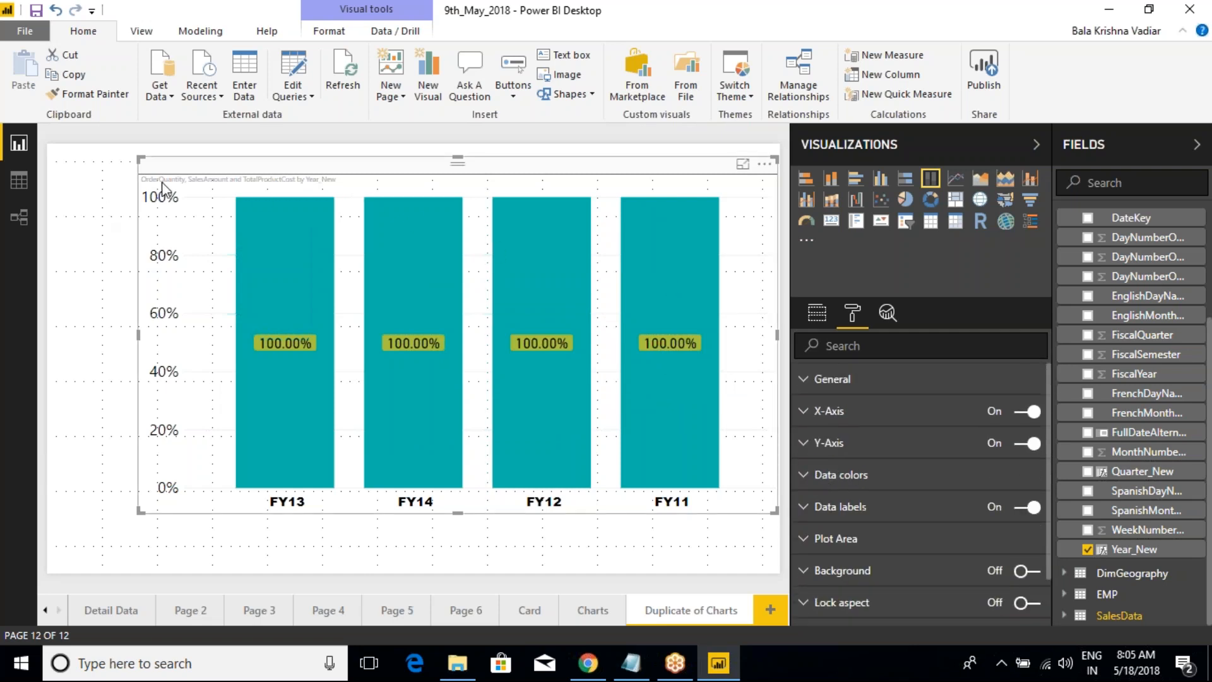
pyautogui.click(112, 216)
pyautogui.click(264, 182)
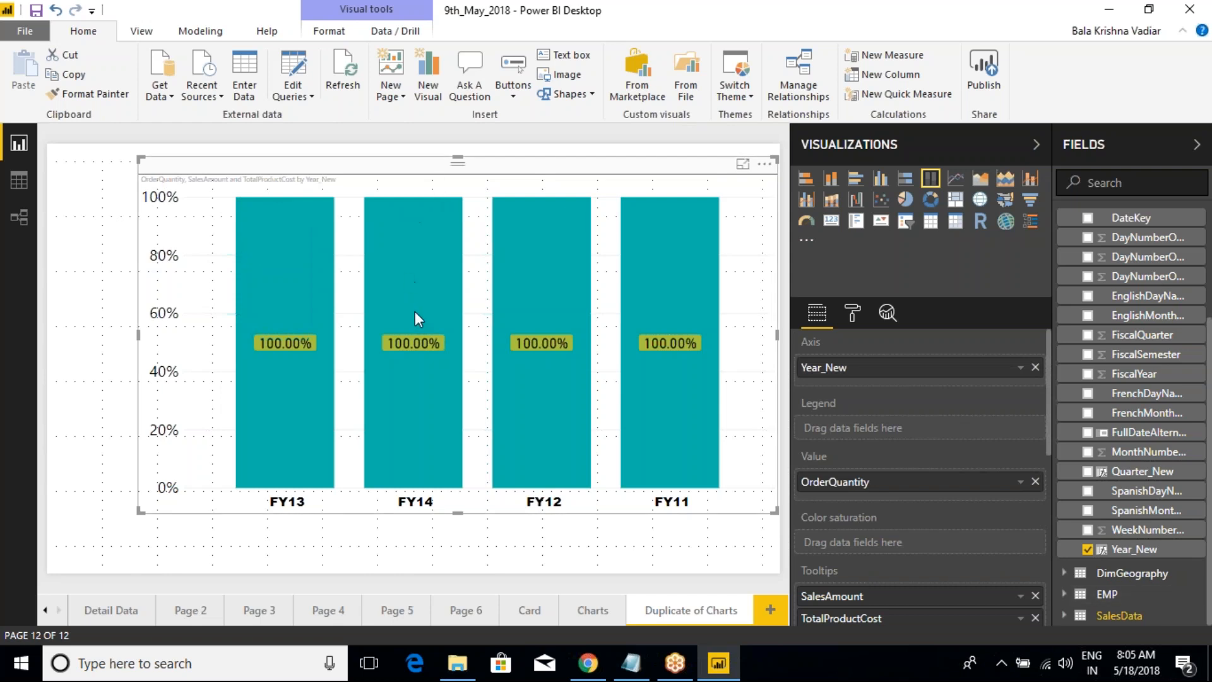
# Step: Draw a box over the FY13 column and clear the annotation
pyautogui.moveTo(416, 308)
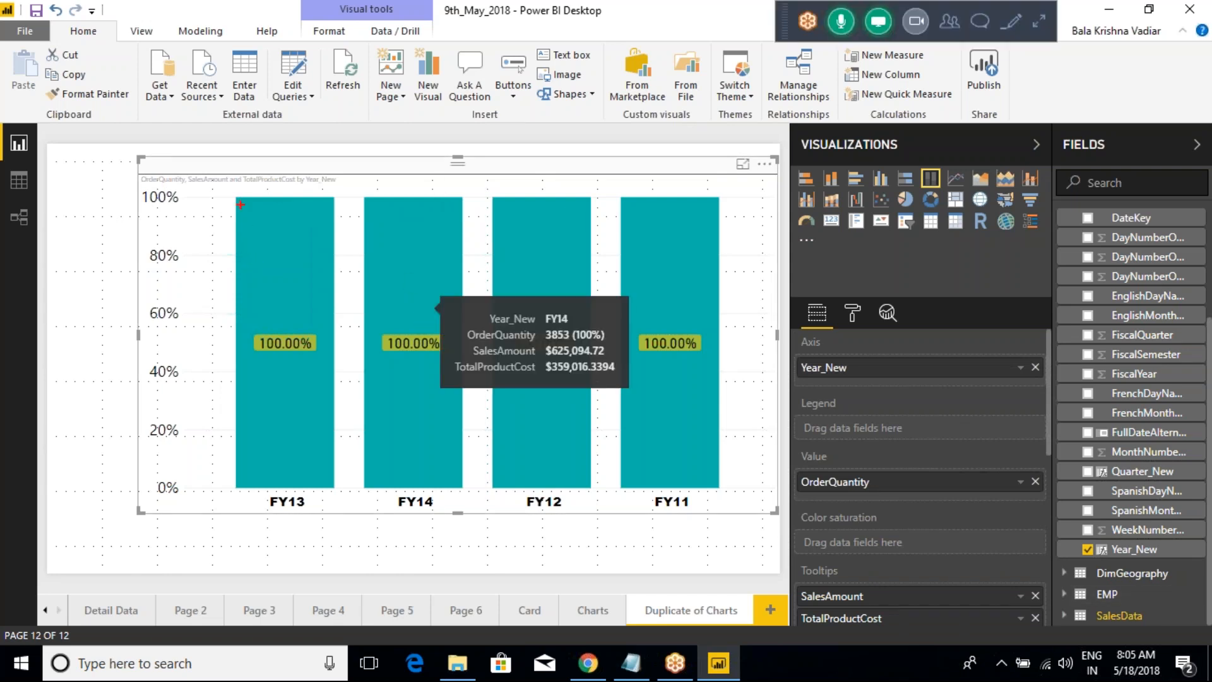
pyautogui.moveTo(233, 200); pyautogui.dragTo(336, 429)
pyautogui.press('Escape')
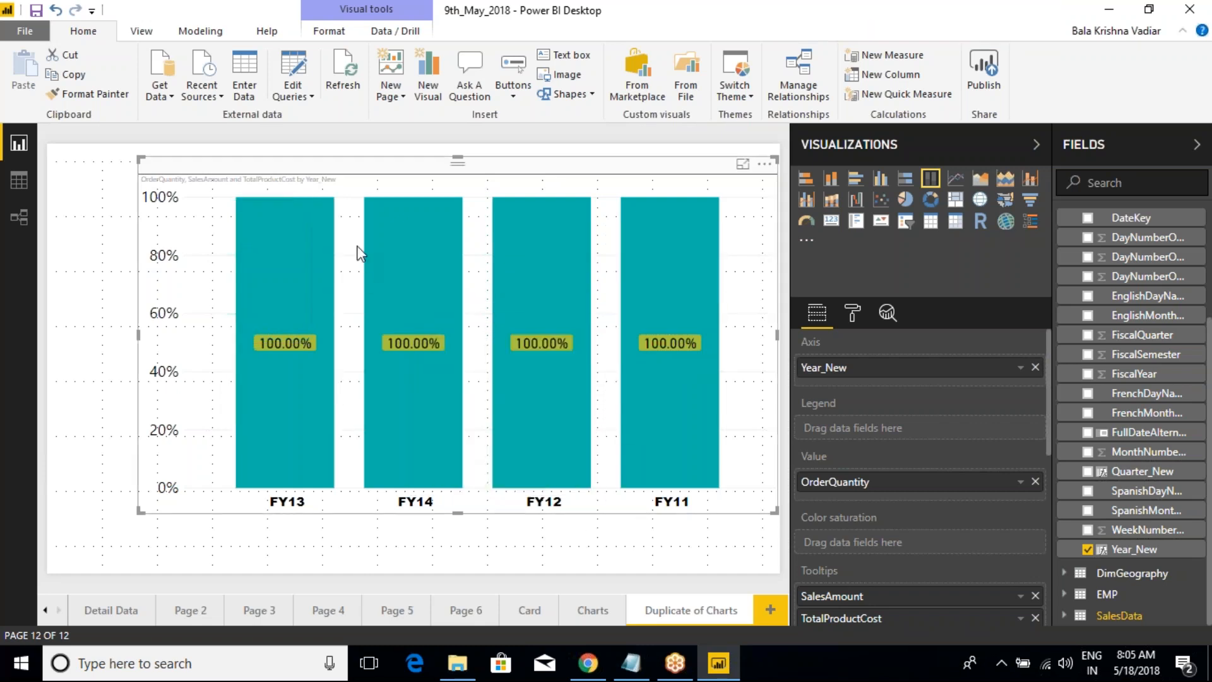
# Step: Stretch the chart's upper edge slightly upward and select its FY12 column
pyautogui.moveTo(458, 157); pyautogui.dragTo(459, 133)
pyautogui.click(457, 132)
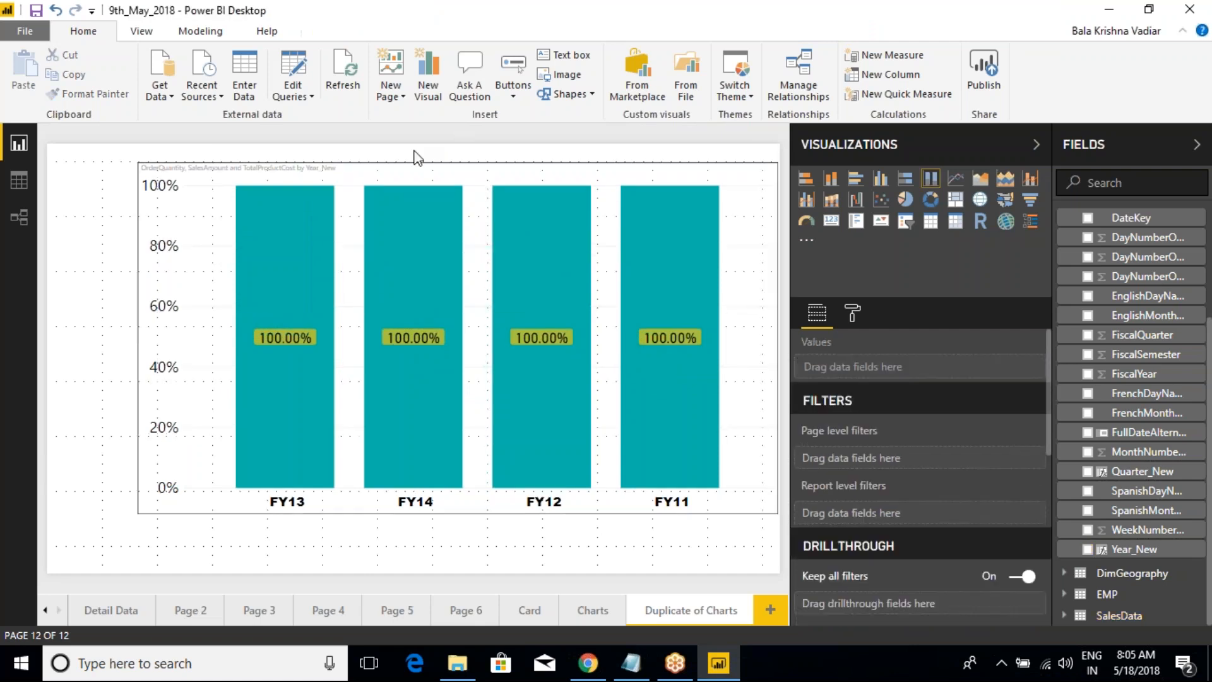
pyautogui.click(510, 210)
# Step: Set the text size of the chart's data labels to 16
pyautogui.click(852, 312)
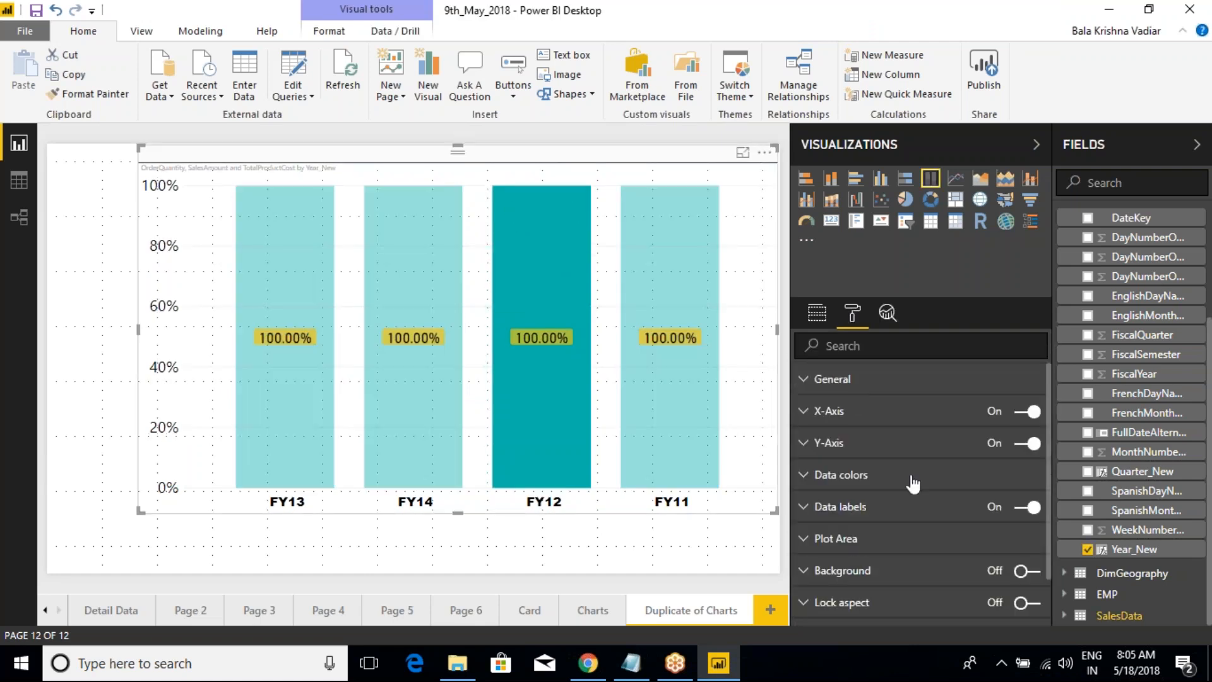
pyautogui.click(824, 512)
pyautogui.scroll(-4, 1001, 418)
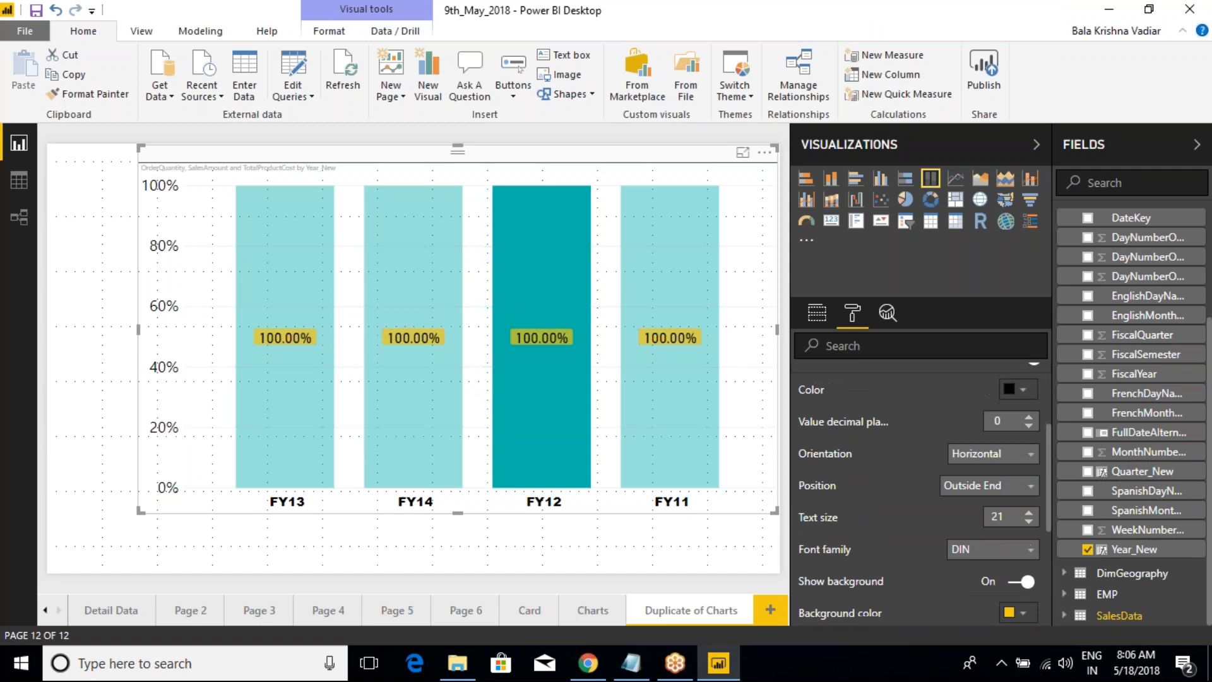
pyautogui.scroll(2, 1009, 382)
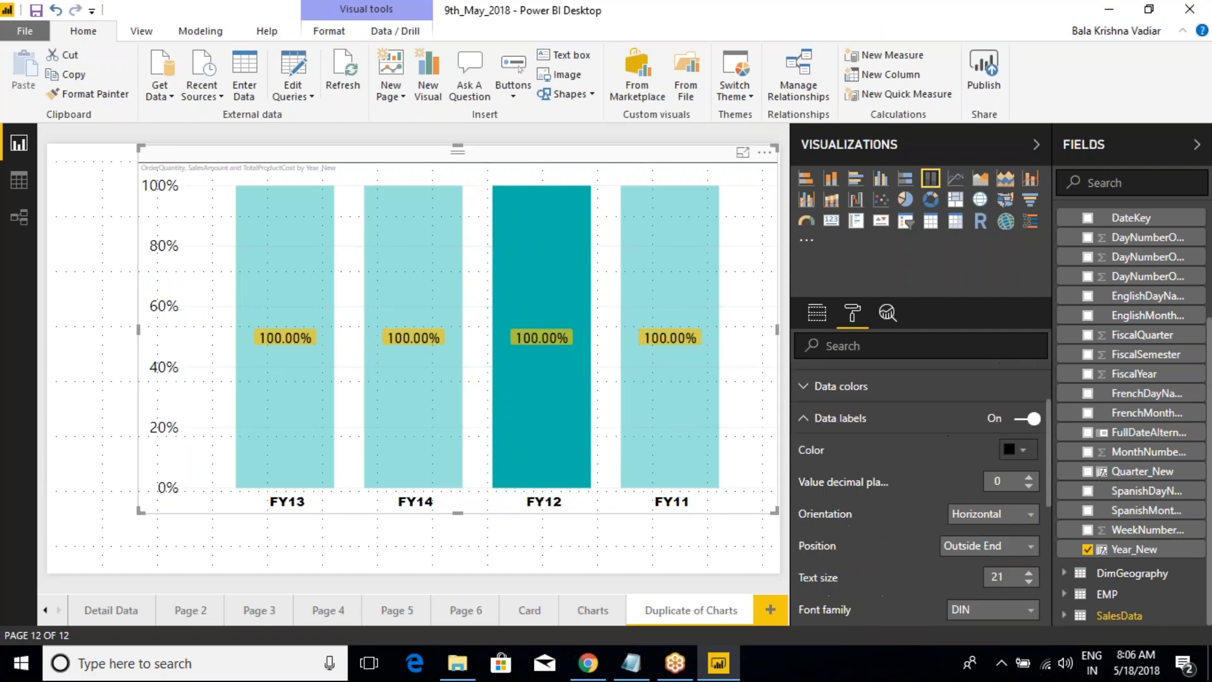
pyautogui.scroll(-2, 1029, 455)
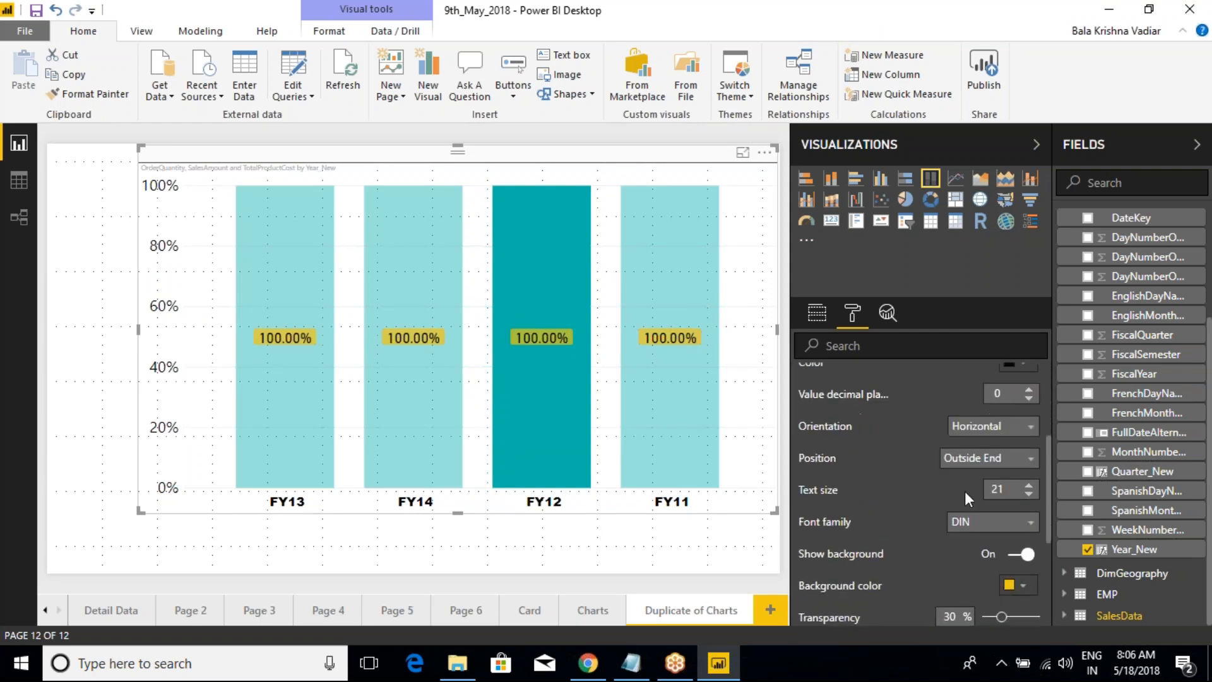
pyautogui.click(1030, 494)
pyautogui.click(1030, 494)
pyautogui.click(1030, 494)
pyautogui.click(1030, 494)
pyautogui.click(1030, 494)
pyautogui.click(1029, 494)
pyautogui.click(1030, 494)
pyautogui.click(1030, 494)
pyautogui.click(1030, 484)
pyautogui.click(1029, 484)
pyautogui.click(1030, 483)
pyautogui.click(1030, 484)
pyautogui.click(1030, 484)
pyautogui.click(1030, 484)
pyautogui.click(1030, 484)
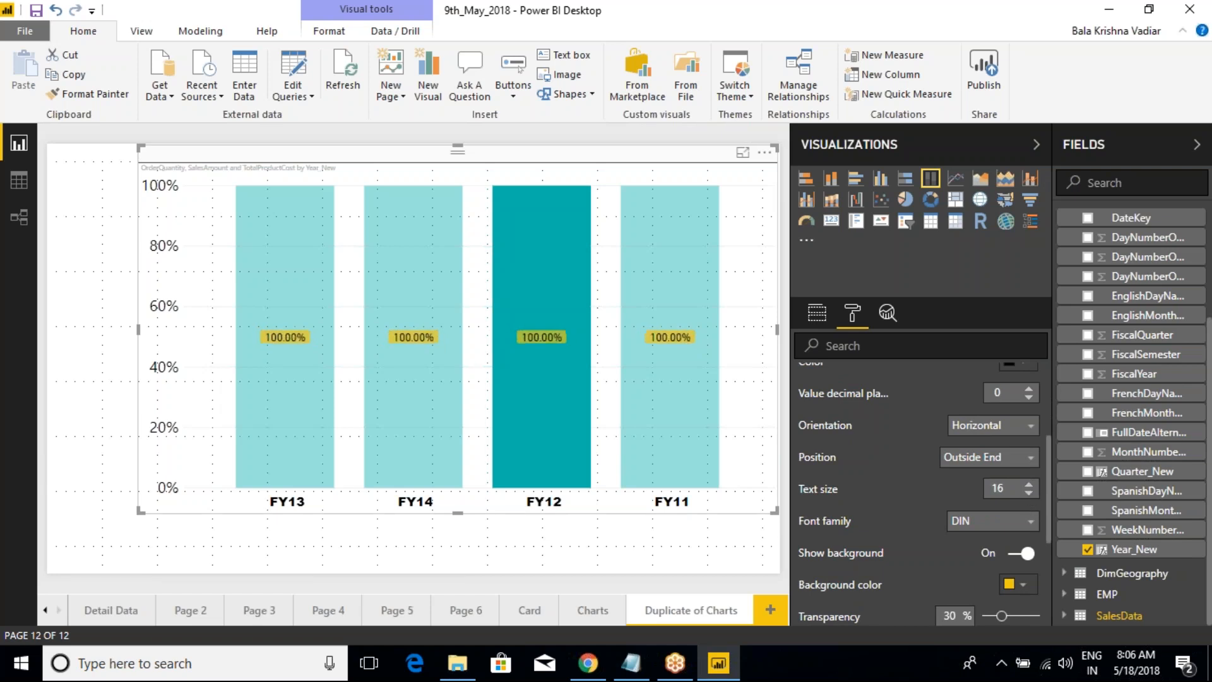
# Step: Set the data labels' orientation to Vertical and their text size to 20
pyautogui.click(992, 425)
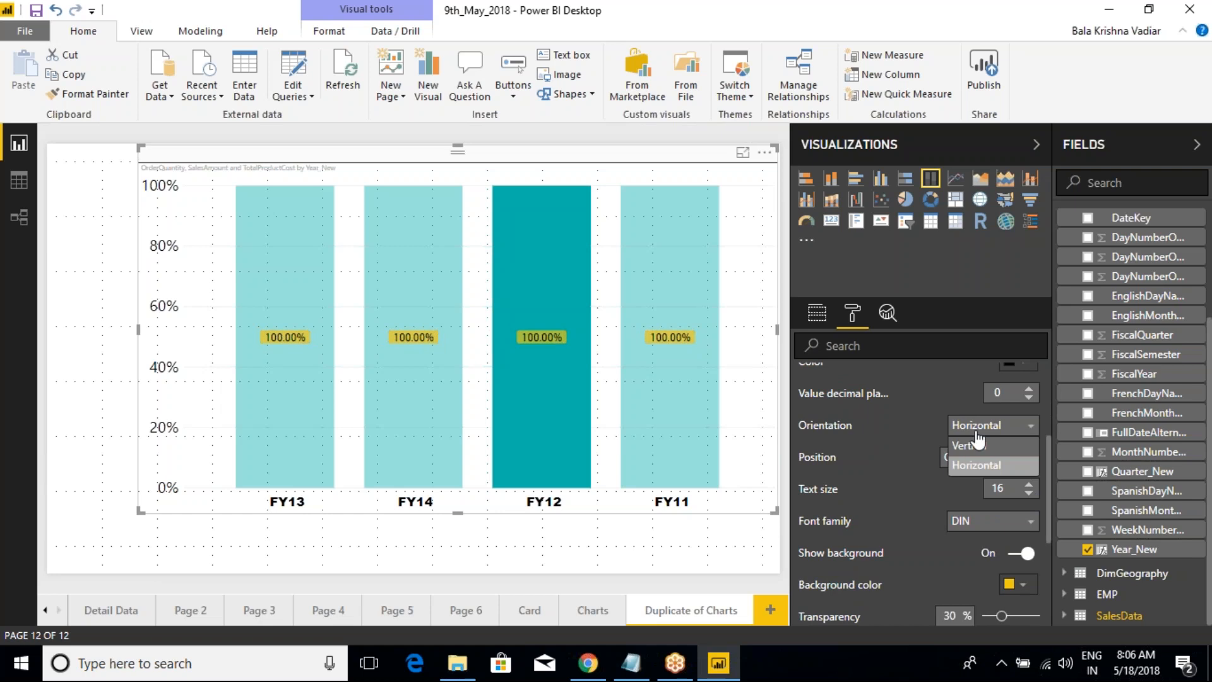
pyautogui.click(985, 465)
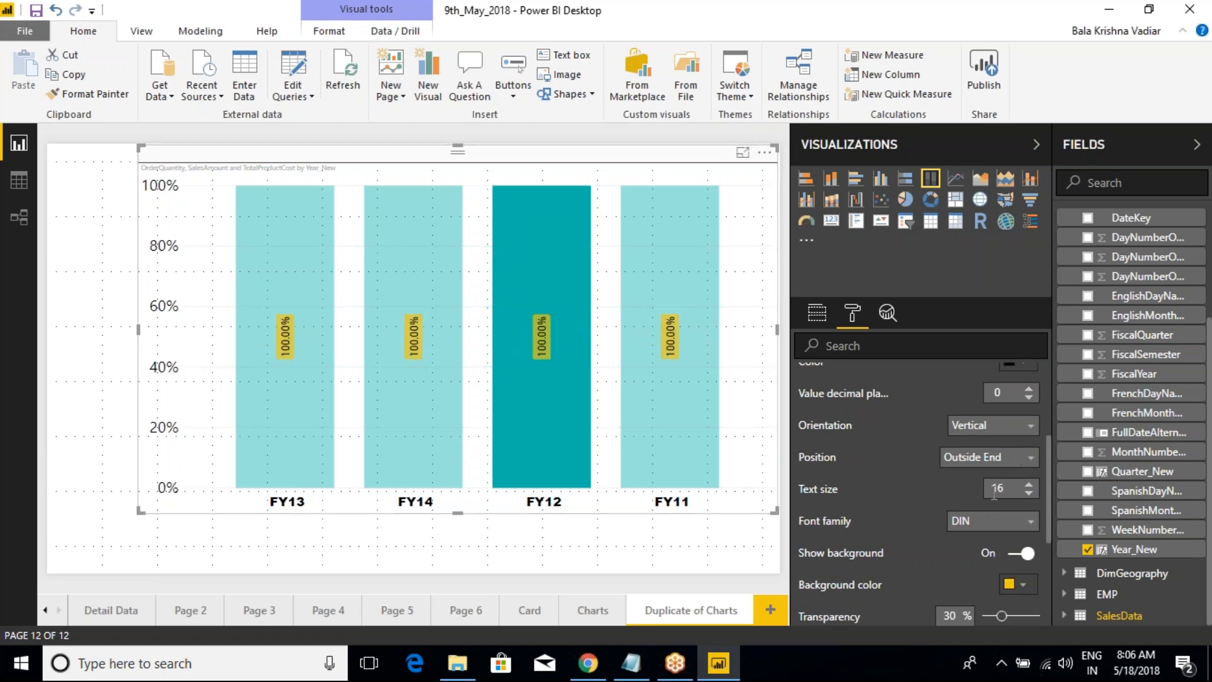
pyautogui.click(1029, 495)
pyautogui.click(1029, 494)
pyautogui.click(1030, 495)
pyautogui.click(1030, 495)
pyautogui.click(1029, 486)
pyautogui.click(1029, 485)
pyautogui.click(1029, 485)
pyautogui.click(1029, 486)
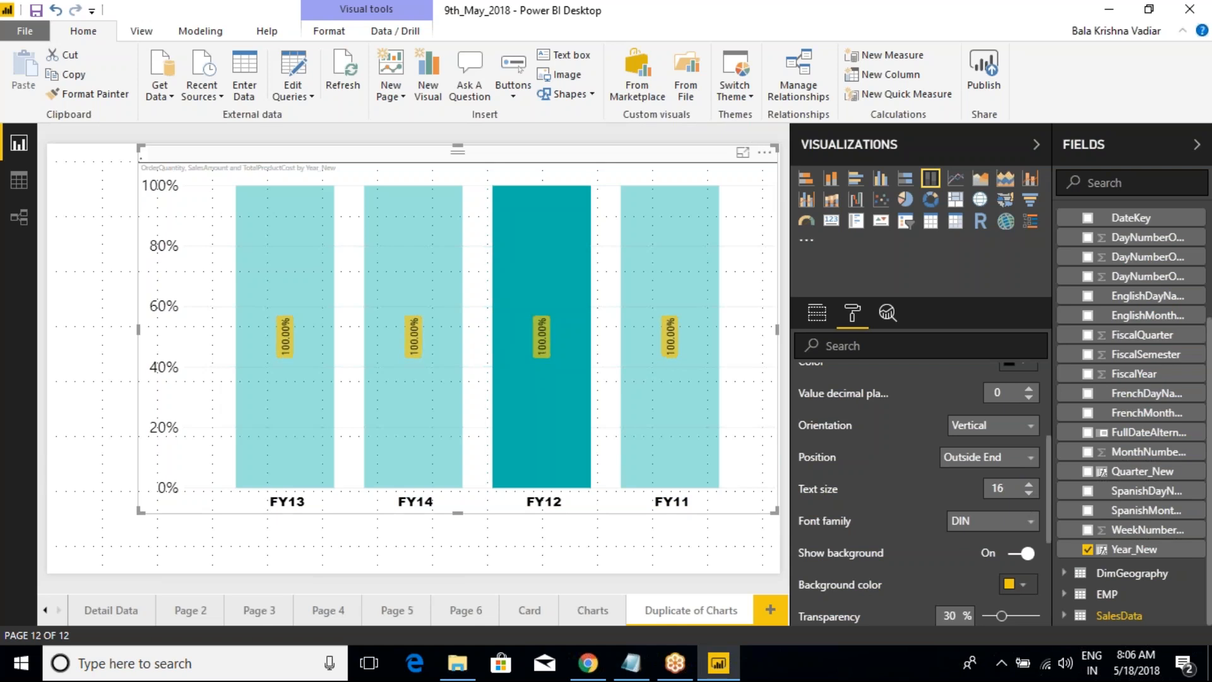
# Step: Clear the FY12 highlight and compare the stacked column version of the chart with the 100% stacked column version, ending on the latter
pyautogui.click(647, 549)
pyautogui.click(558, 404)
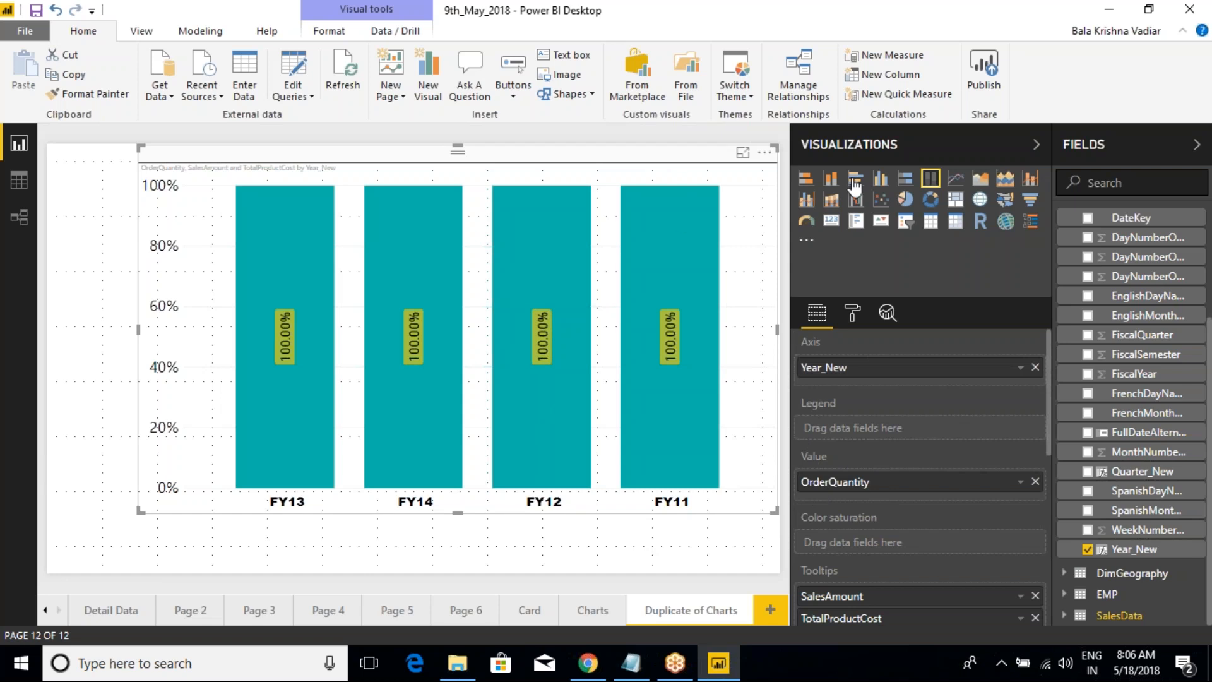
pyautogui.click(832, 182)
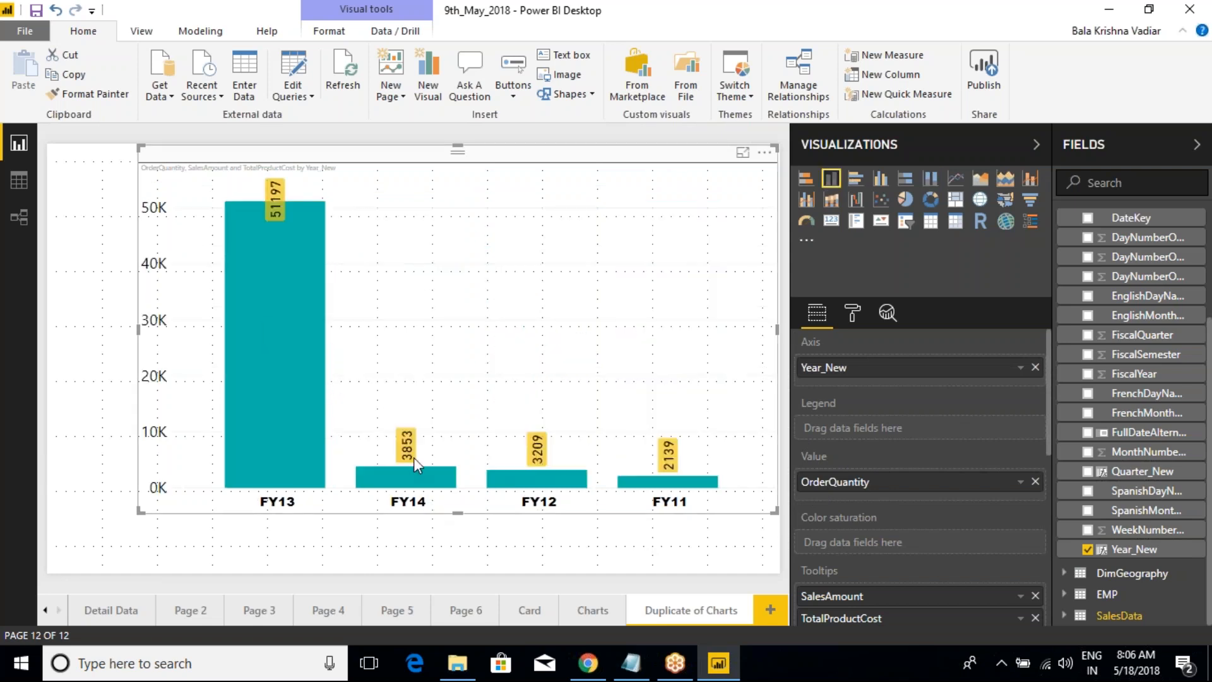
pyautogui.click(928, 183)
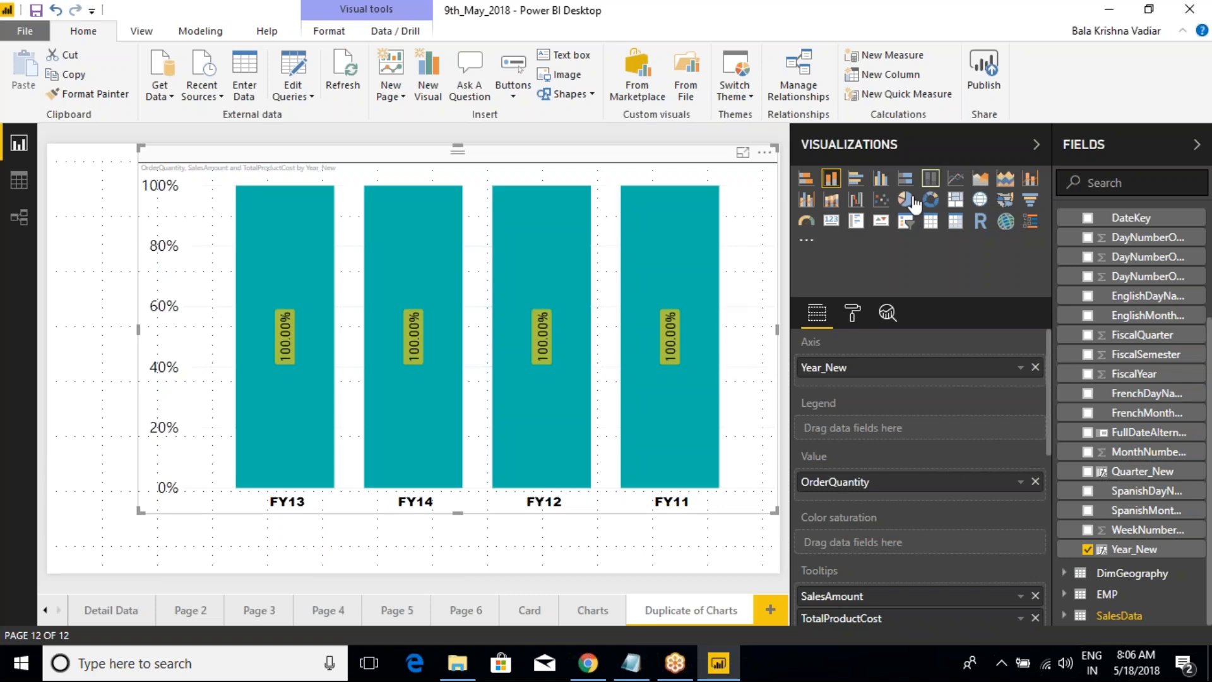
# Step: Show the FY14 column's tooltip, box it, mark its OrderQuantity value, and clear the annotations
pyautogui.moveTo(654, 364)
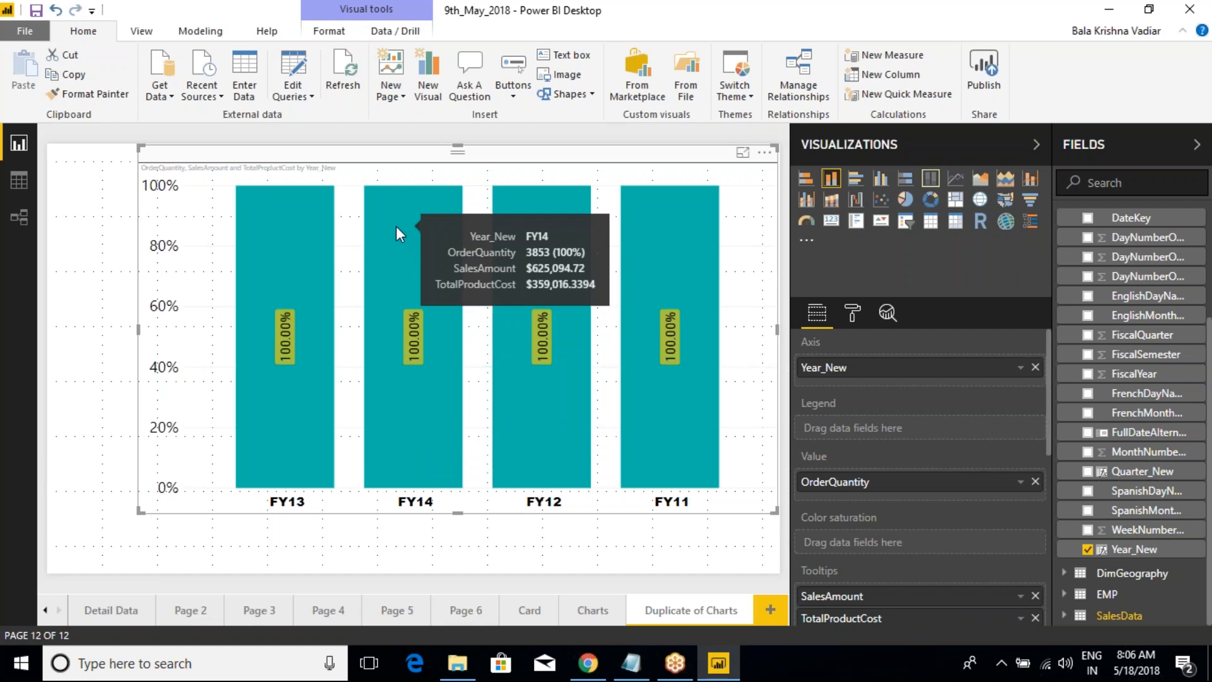
pyautogui.hotkey('ctrl', '2')
pyautogui.moveTo(418, 226); pyautogui.dragTo(620, 306)
pyautogui.moveTo(531, 256)
pyautogui.mouseDown()
pyautogui.moveTo(553, 232)
pyautogui.moveTo(581, 261)
pyautogui.mouseUp()
pyautogui.press('Escape')
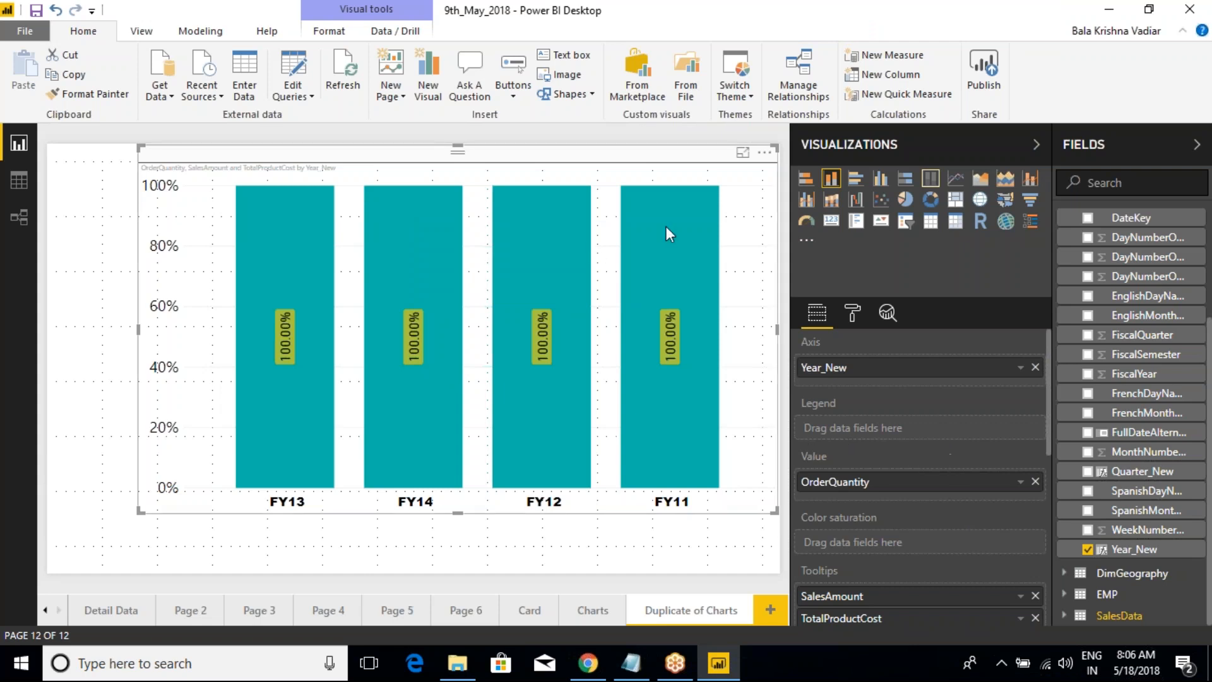
# Step: Convert the chart to a 100% stacked bar chart and inspect the tooltips of its bars
pyautogui.click(910, 185)
pyautogui.moveTo(530, 319)
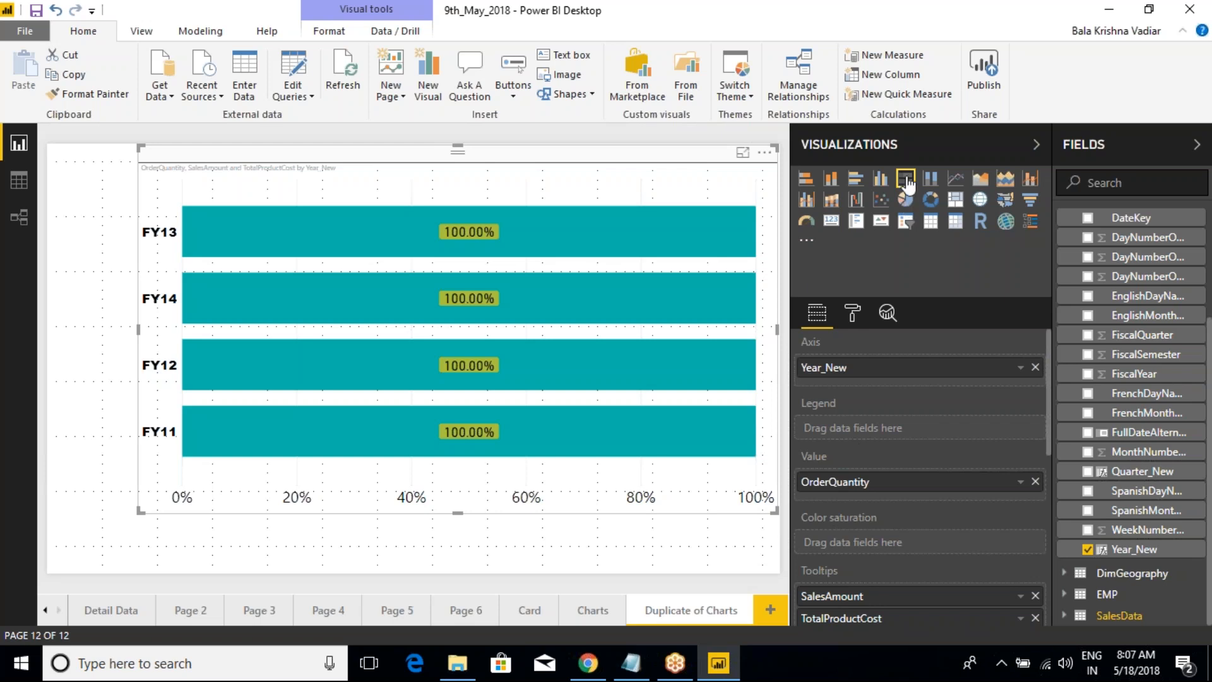
pyautogui.moveTo(720, 225)
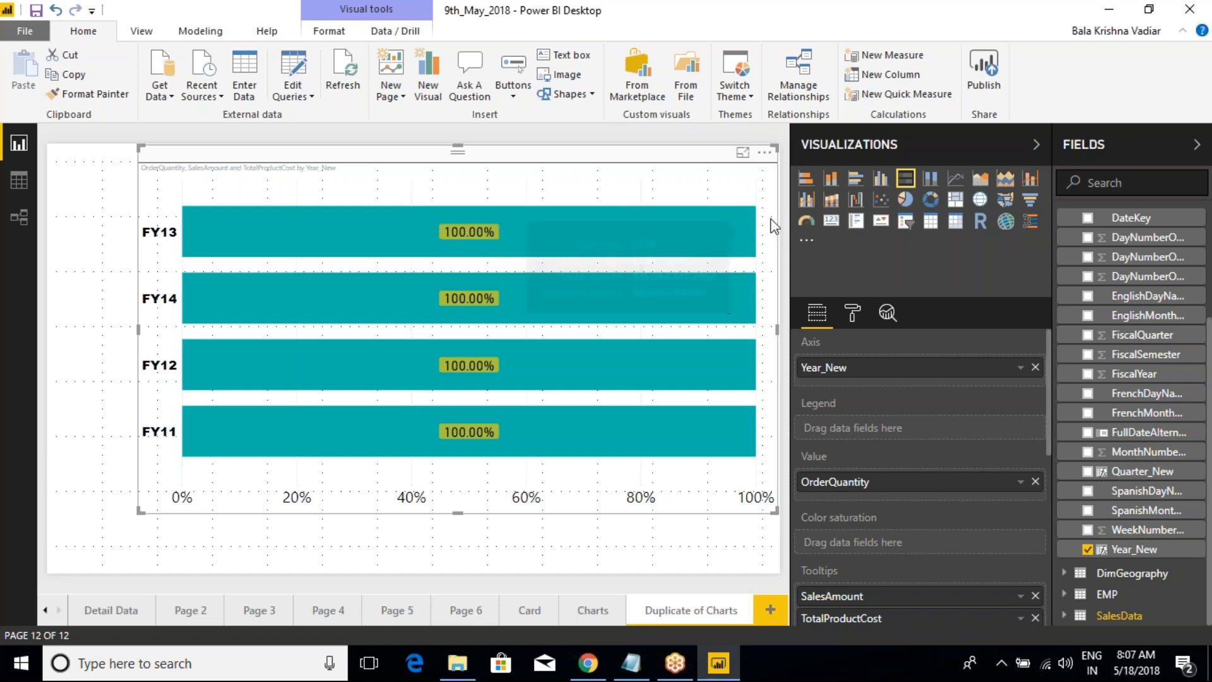
# Step: Box the stacked and clustered chart types and the group starting with the line chart in the visual gallery, and clear the annotations
pyautogui.hotkey('ctrl', '2')
pyautogui.moveTo(787, 158); pyautogui.dragTo(891, 189)
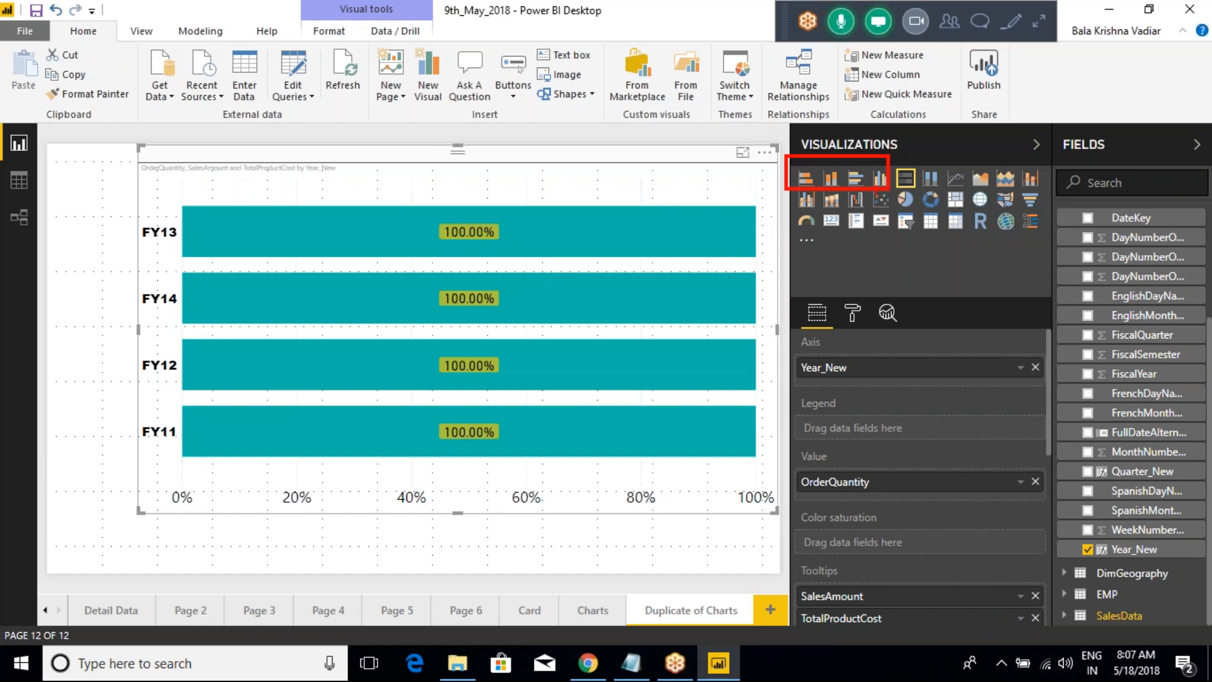
pyautogui.moveTo(944, 158)
pyautogui.mouseDown()
pyautogui.moveTo(976, 191)
pyautogui.moveTo(1050, 198)
pyautogui.mouseUp()
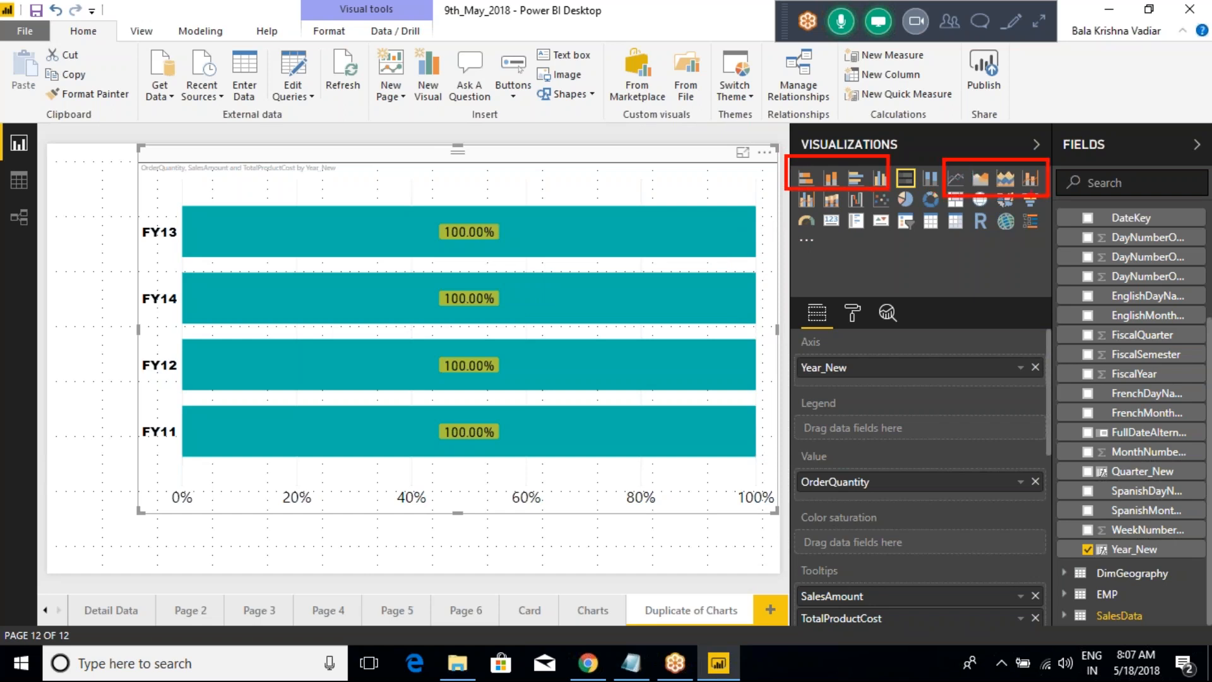
pyautogui.press('Escape')
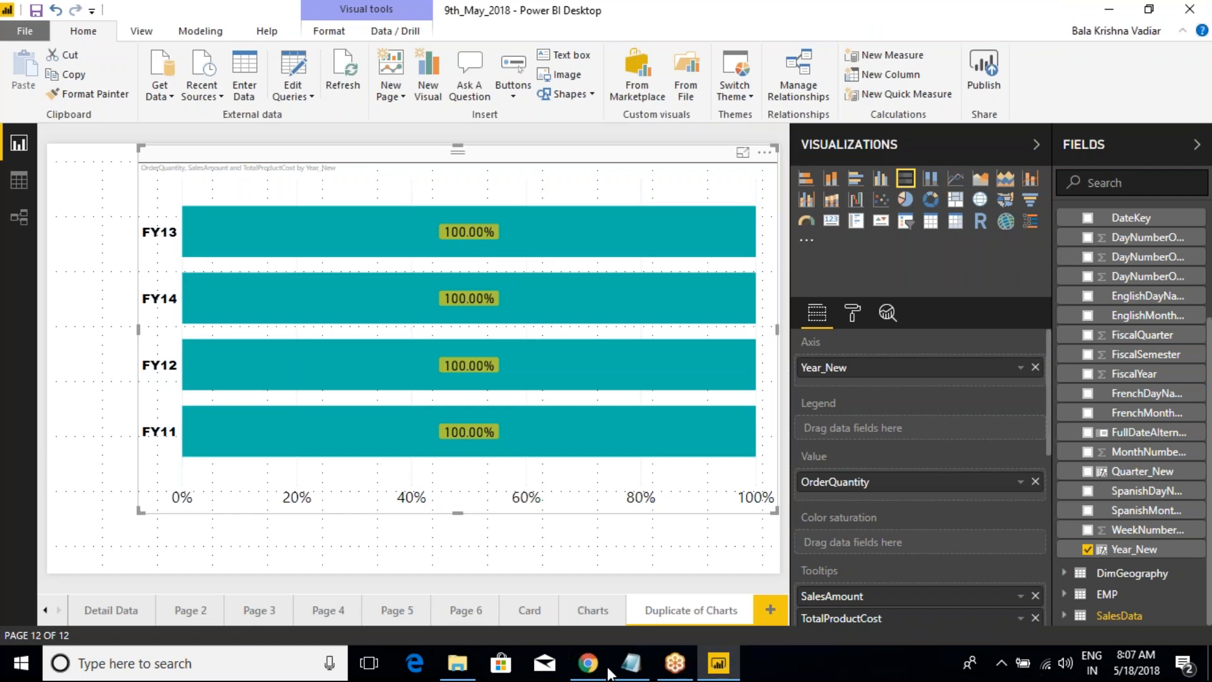
# Step: Switch to the Class Notes in Notepad and review the list of visuals from Hierarchy Slicer to 100% Stocked Bar Chart
pyautogui.click(631, 663)
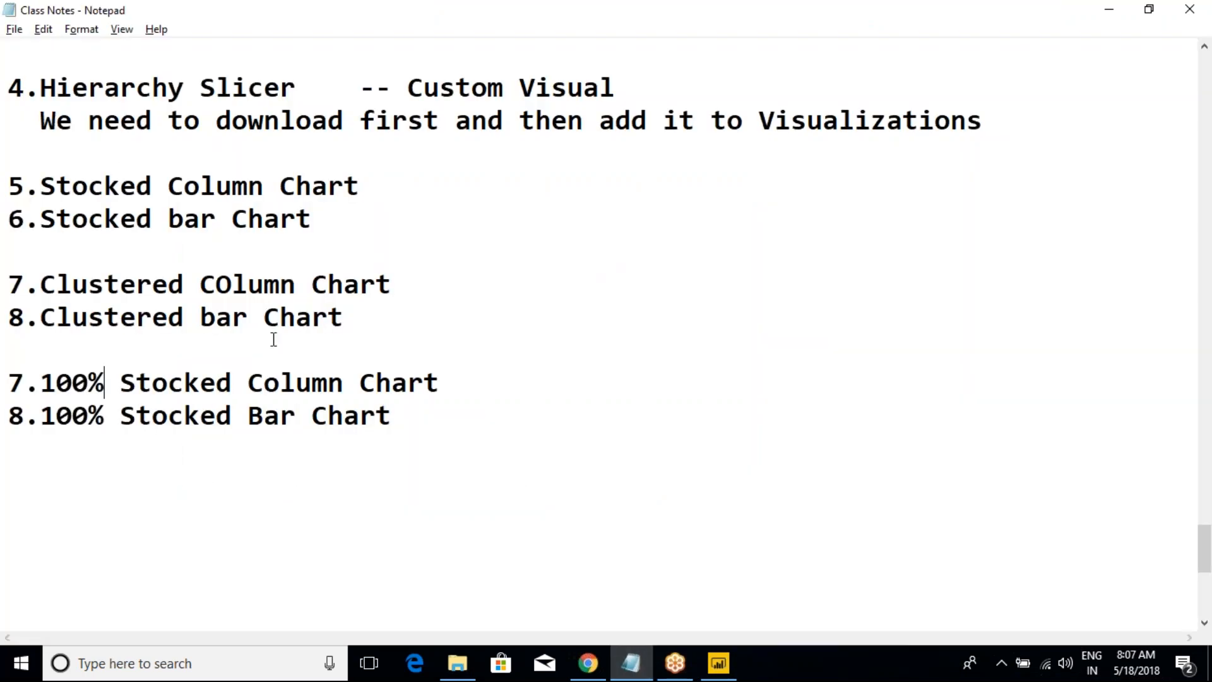
pyautogui.click(427, 429)
pyautogui.moveTo(428, 429); pyautogui.dragTo(8, 95)
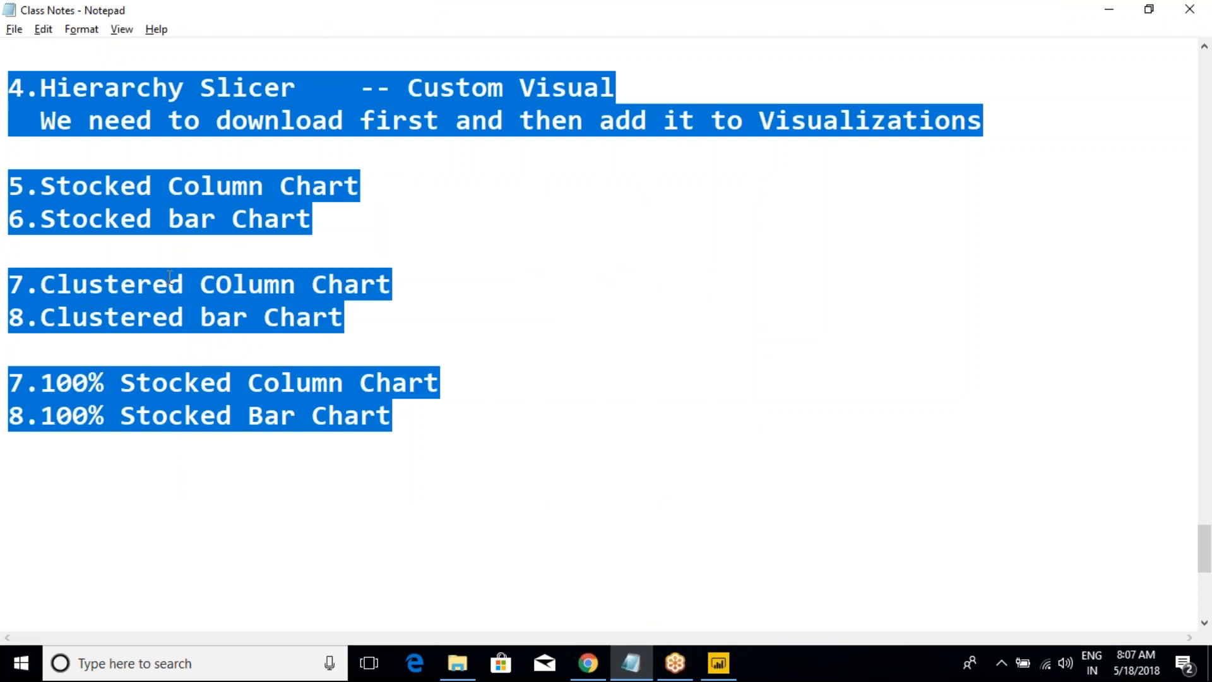
pyautogui.scroll(2, 178, 256)
pyautogui.scroll(-1, 175, 265)
pyautogui.click(325, 238)
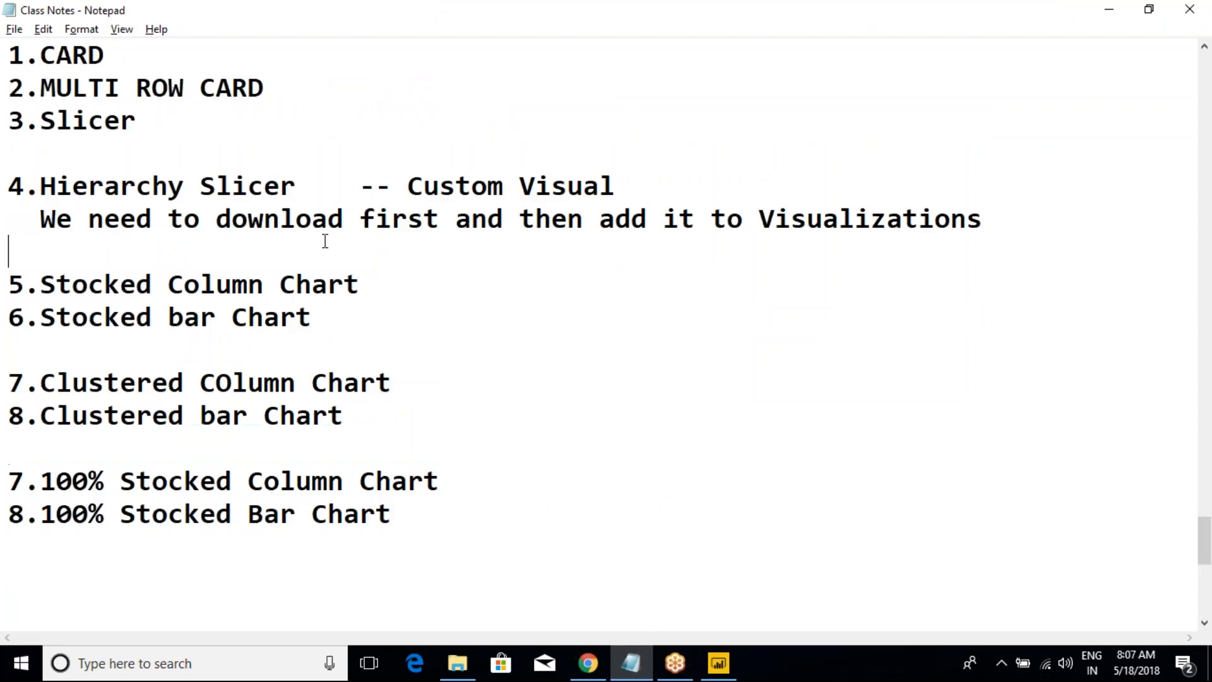
# Step: Highlight the Custom Visual note beside Hierarchy Slicer together with the download line below it, and clear the selection
pyautogui.click(365, 186)
pyautogui.moveTo(371, 185); pyautogui.dragTo(663, 218)
pyautogui.click(662, 218)
pyautogui.click(544, 257)
pyautogui.click(1047, 23)
pyautogui.click(1047, 23)
pyautogui.click(849, 373)
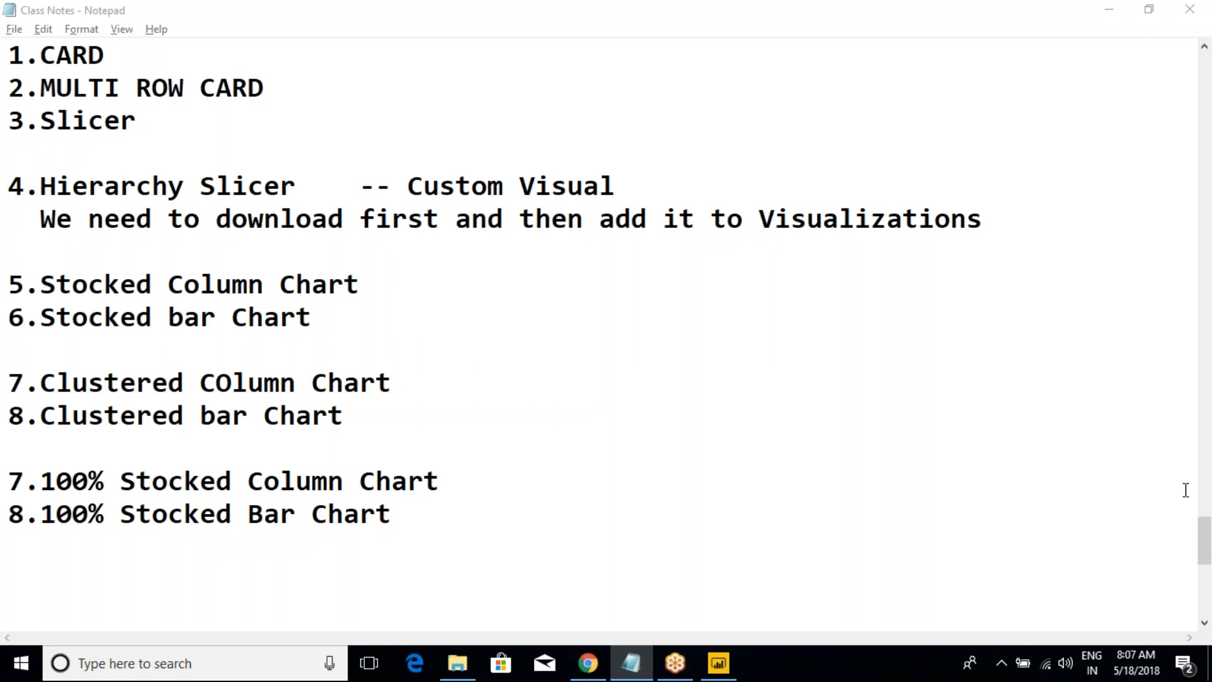